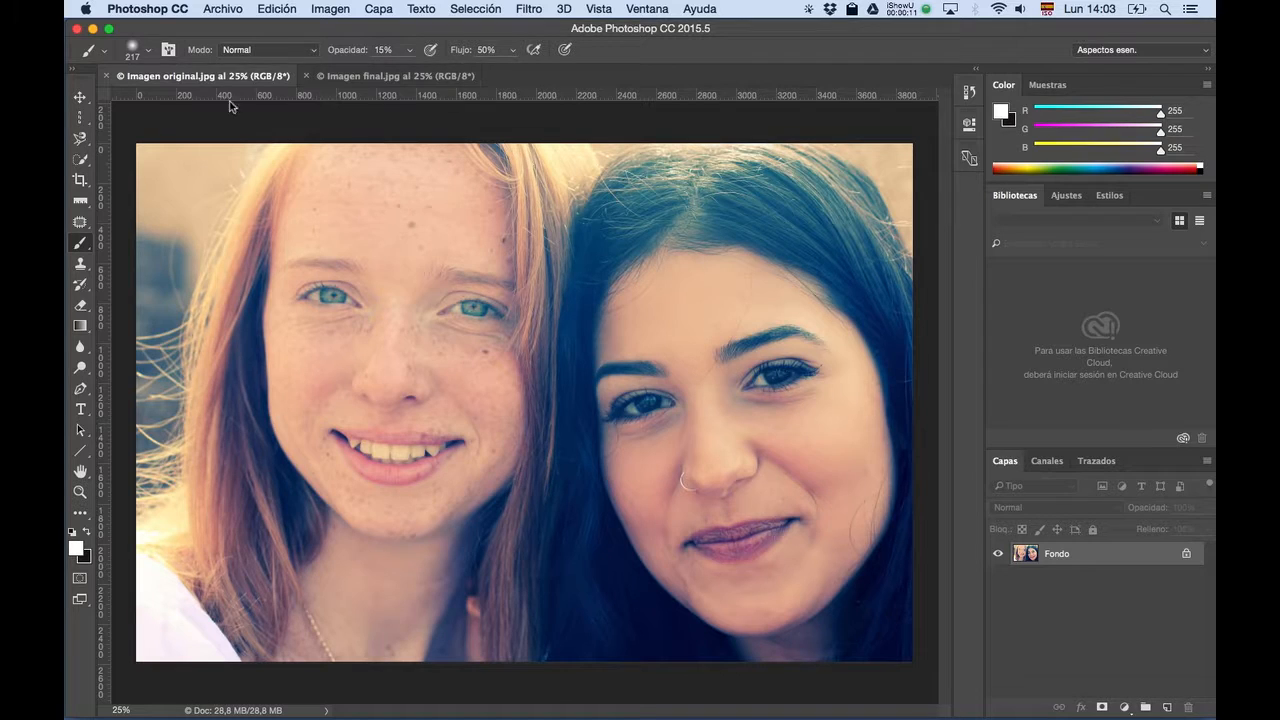
Look at the finished result in Imagen final.jpg and close that document.
left_click(366, 76)
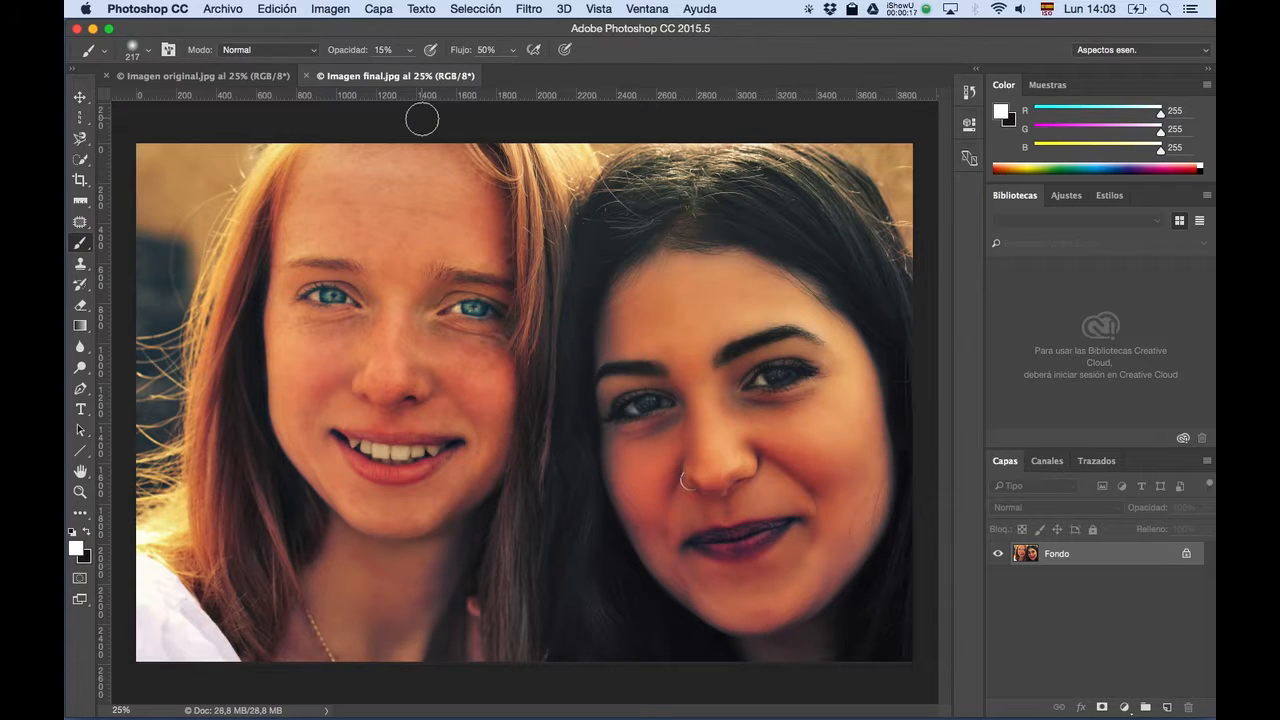
key("super+w")
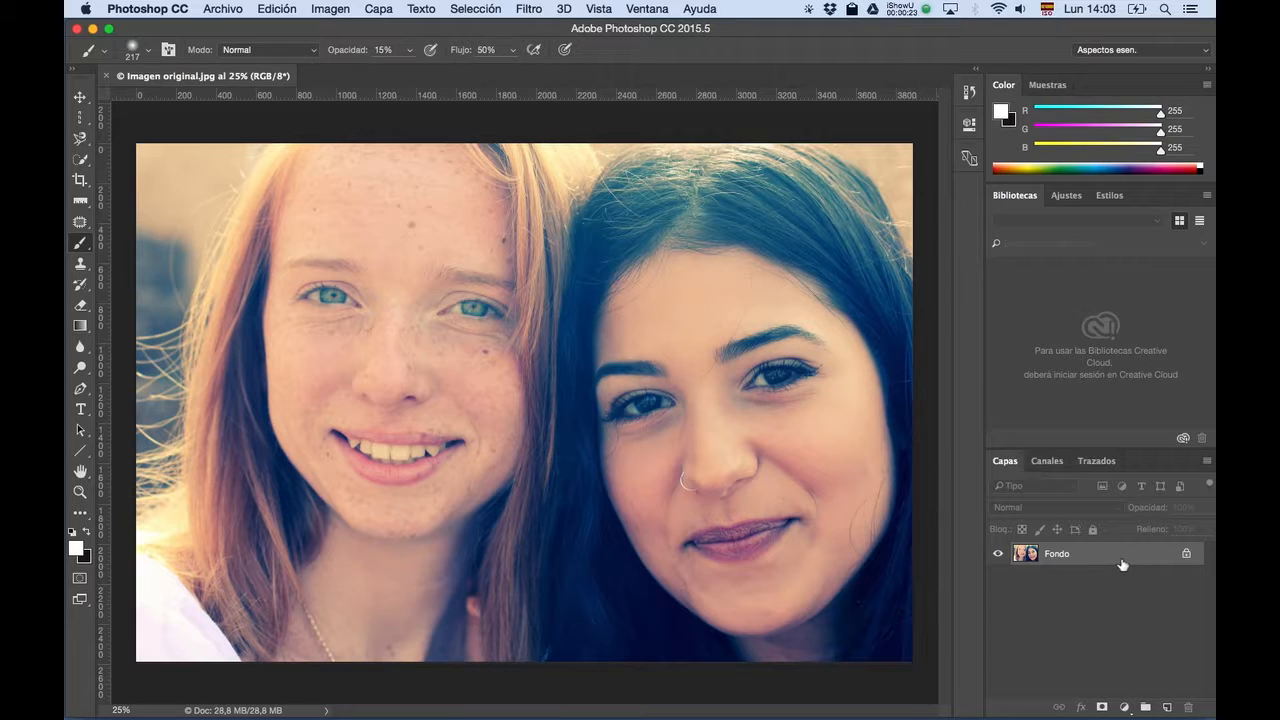
Convert the locked Fondo background into an editable layer named Original.
left_click(1186, 556)
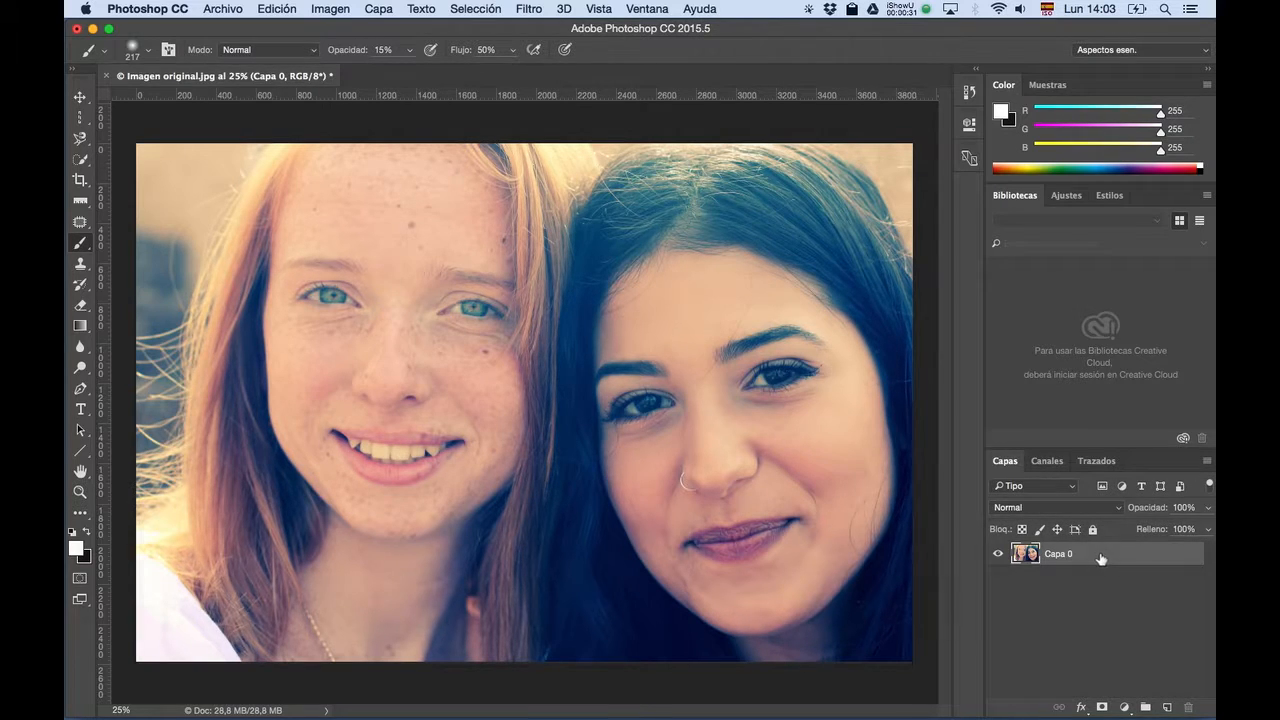
key("super+z")
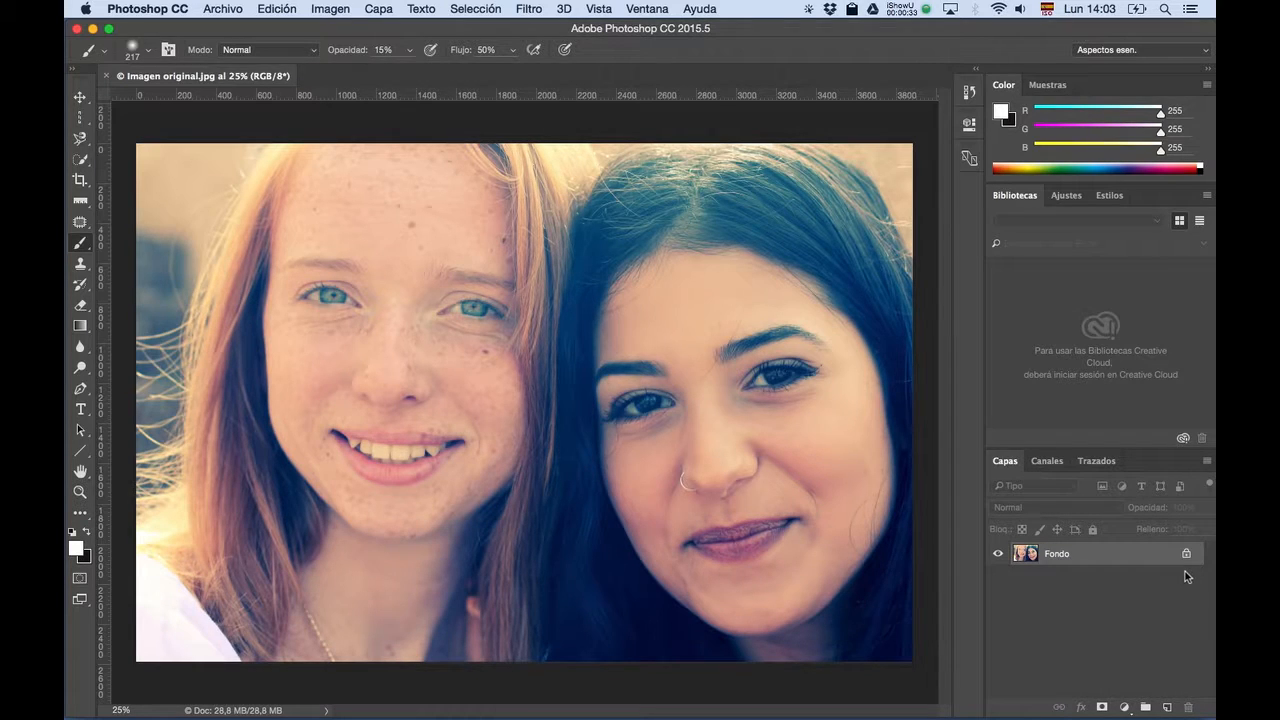
double_click(1152, 560)
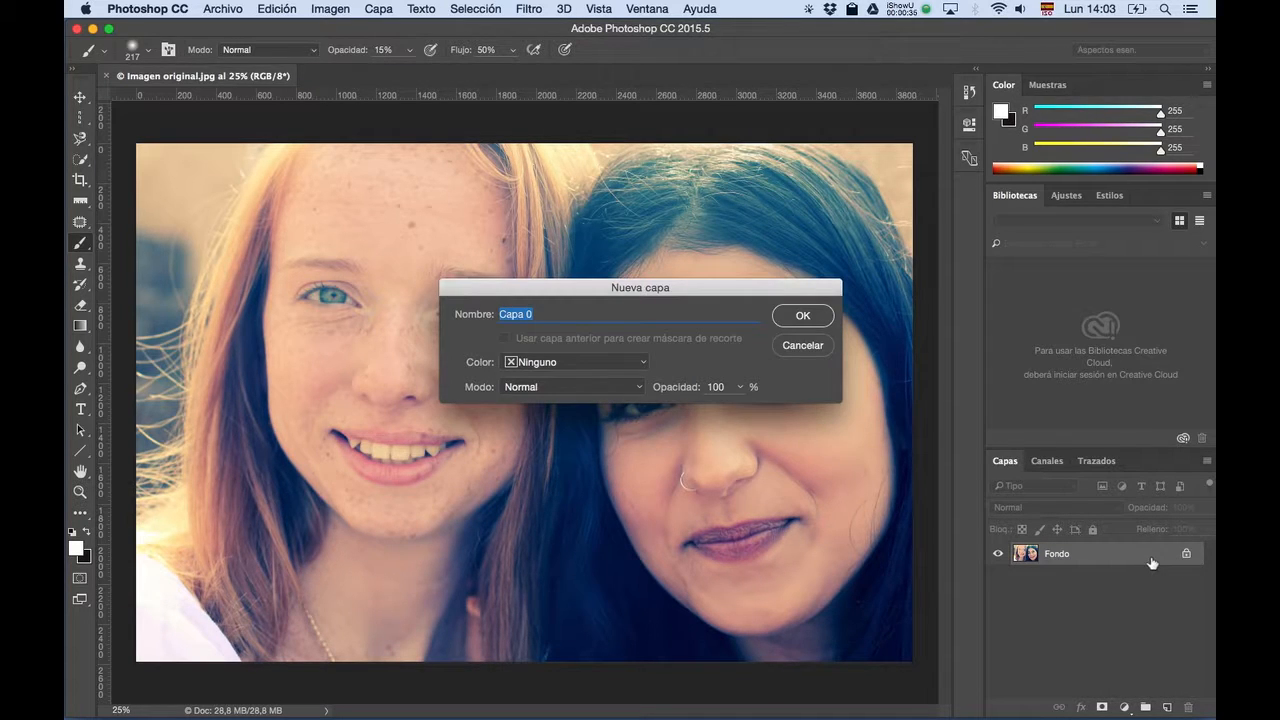
type("Fondo")
key("BackSpace")
key("BackSpace")
type("Origial")
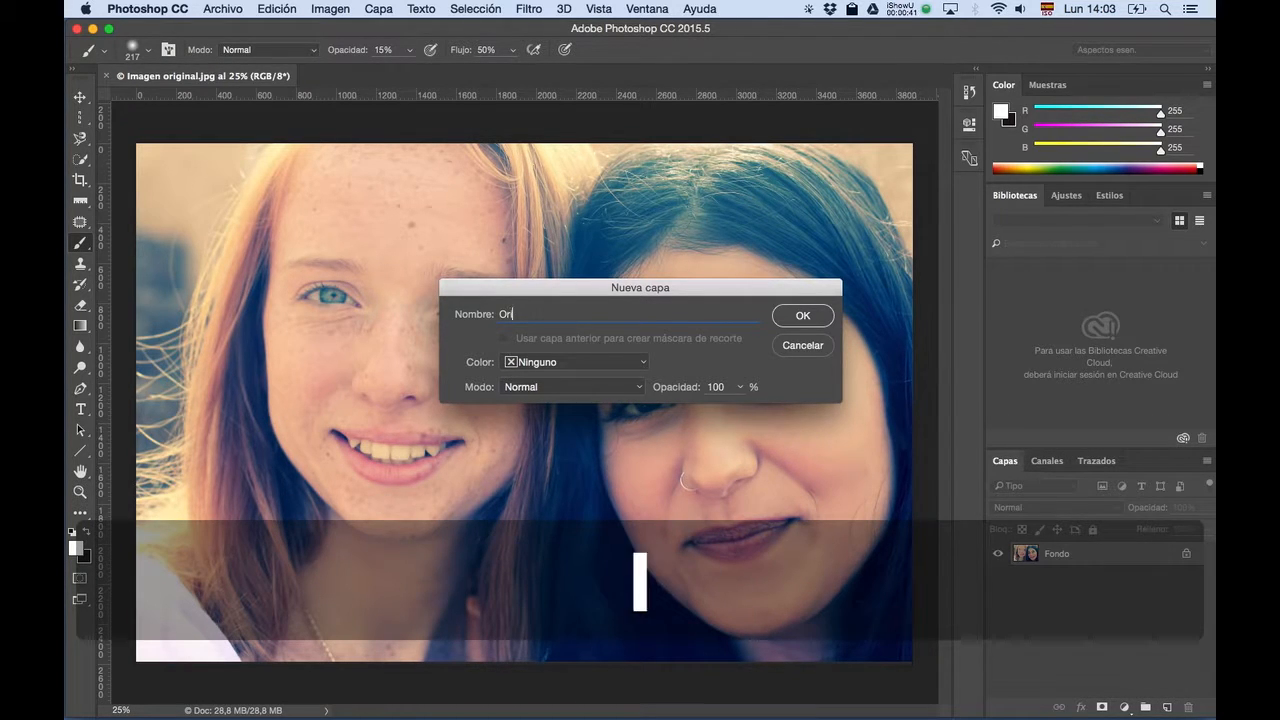
key("BackSpace")
key("BackSpace")
type("nal")
key("Return")
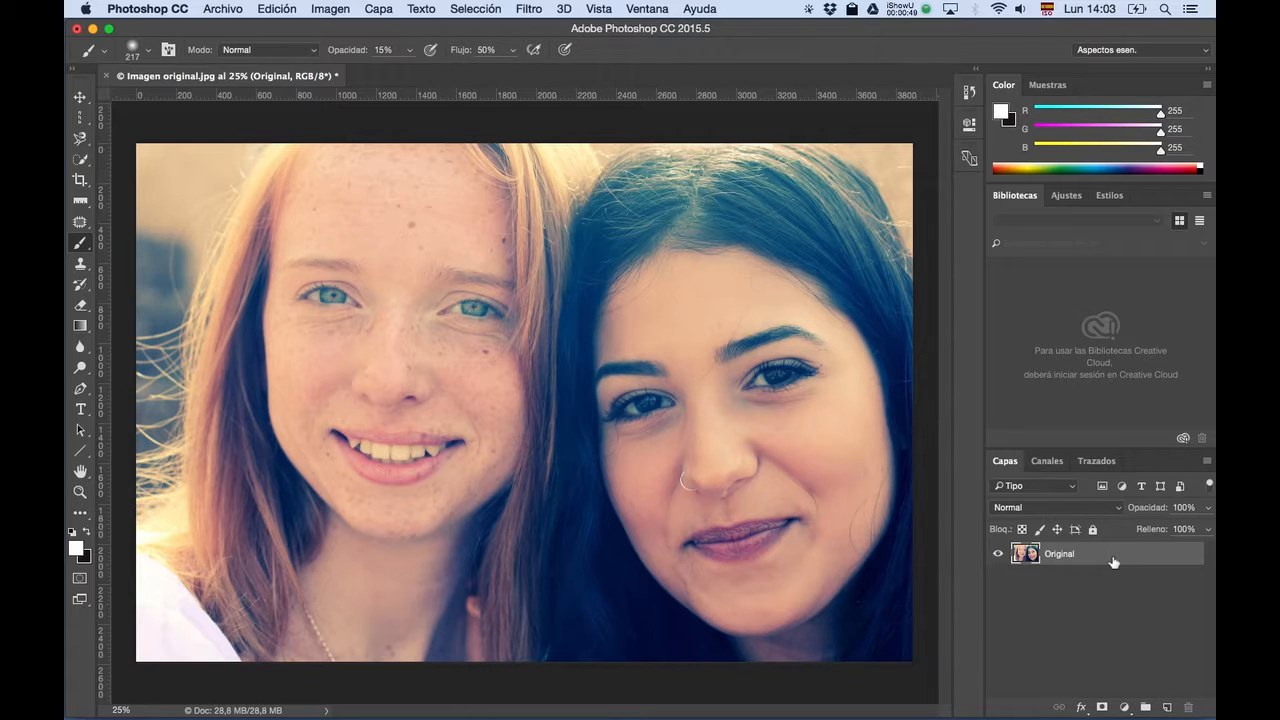
Duplicate the Original layer as a new layer named Base.
key("super+shift+j")
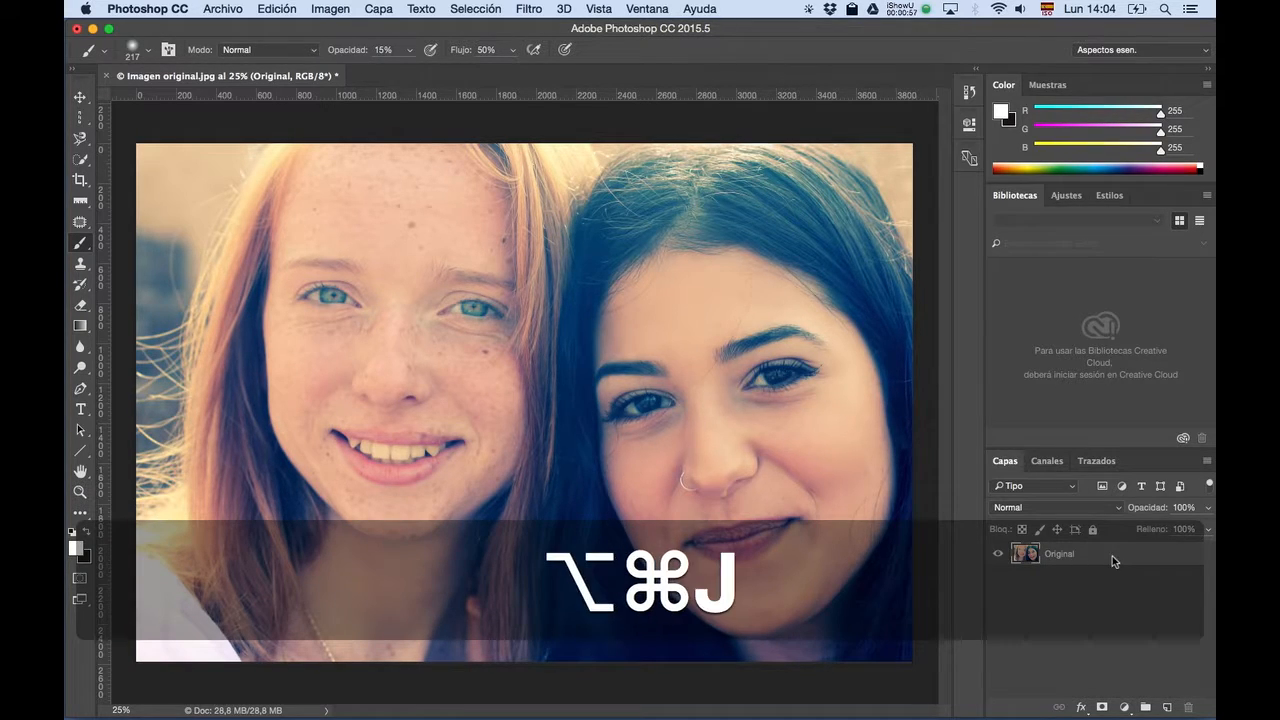
key("super+alt+j")
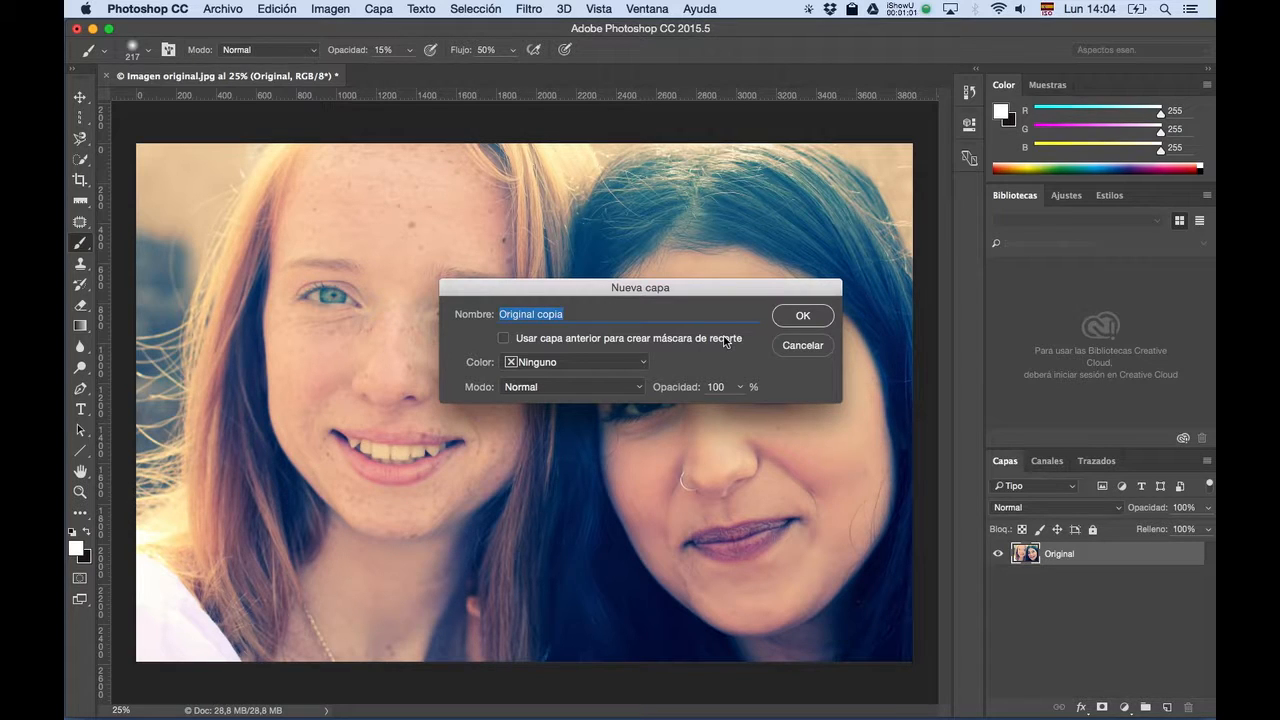
key("shift")
type("Base")
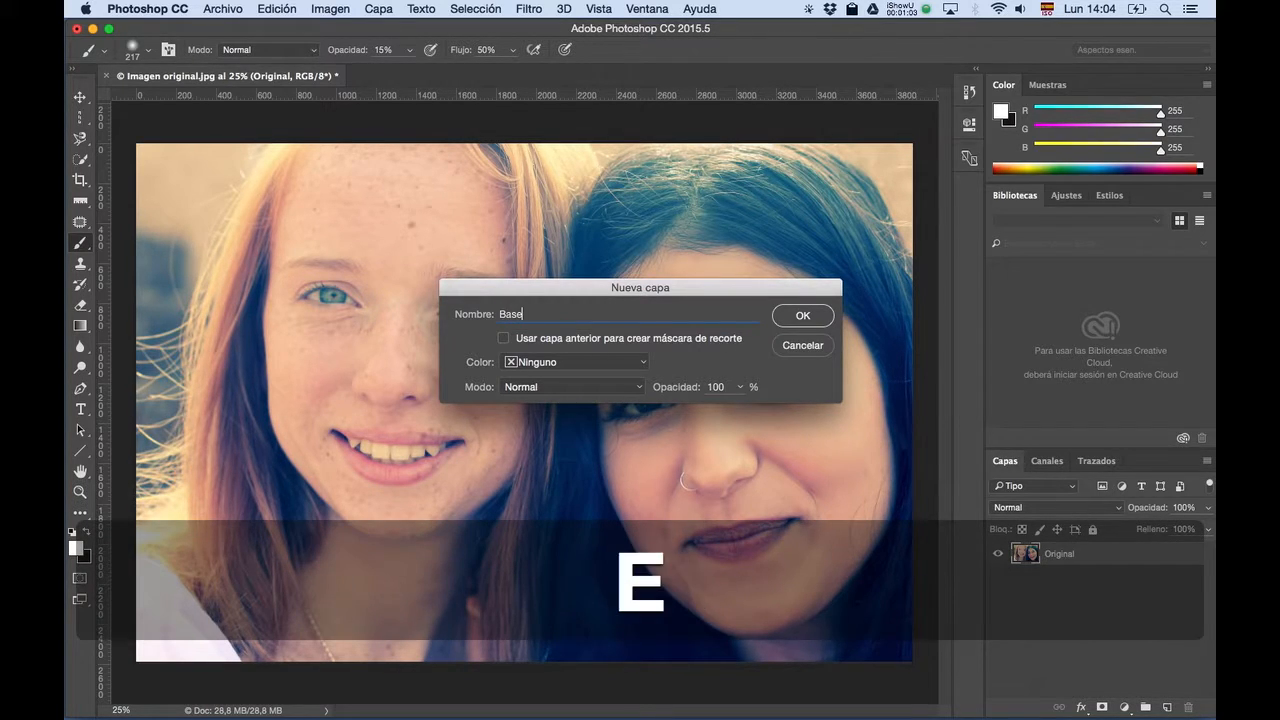
key("Return")
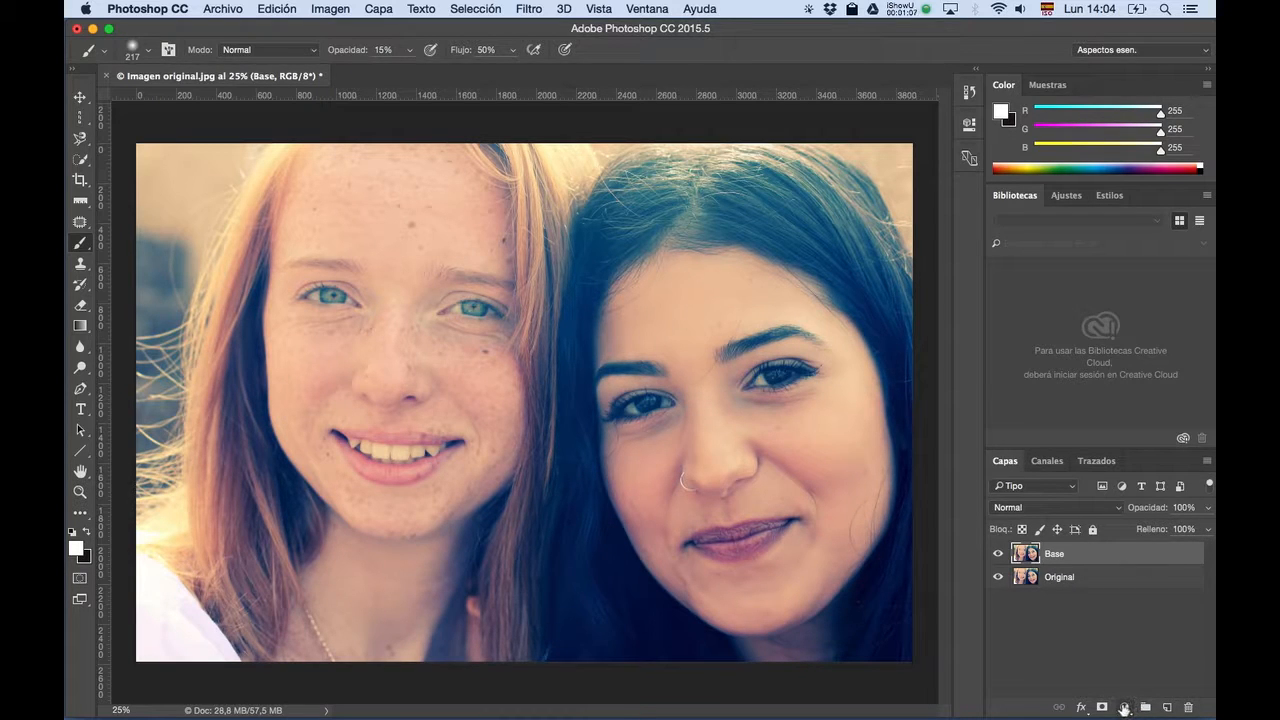
Add a Brillo/contraste adjustment layer above Base with brightness -50 and contrast 100.
left_click(1124, 707)
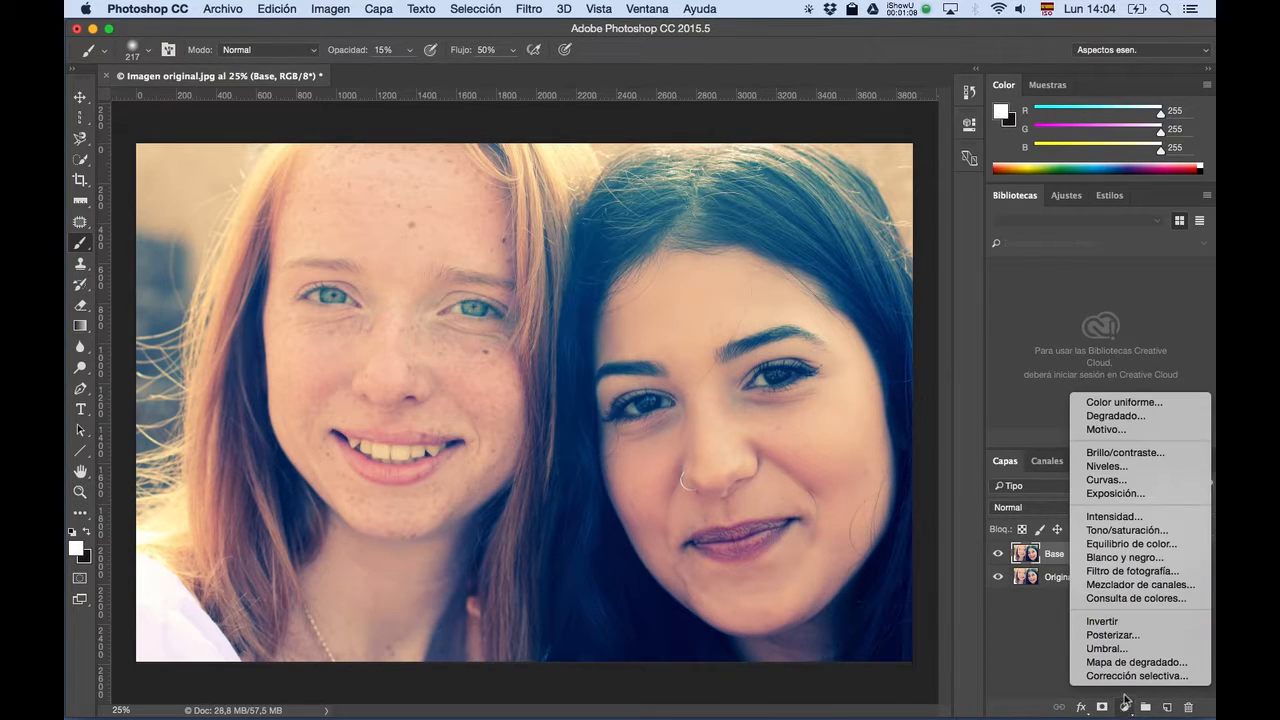
left_click(1124, 455)
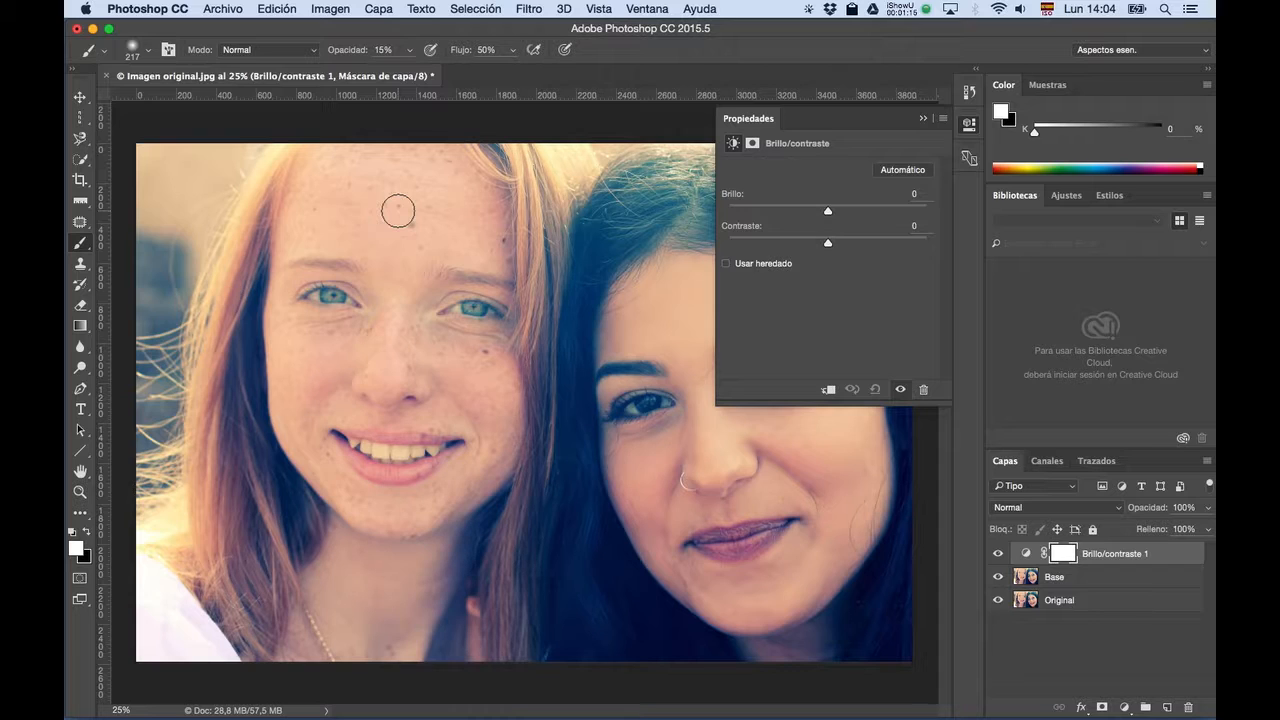
left_click(815, 211)
left_click_drag(815, 211, 788, 212)
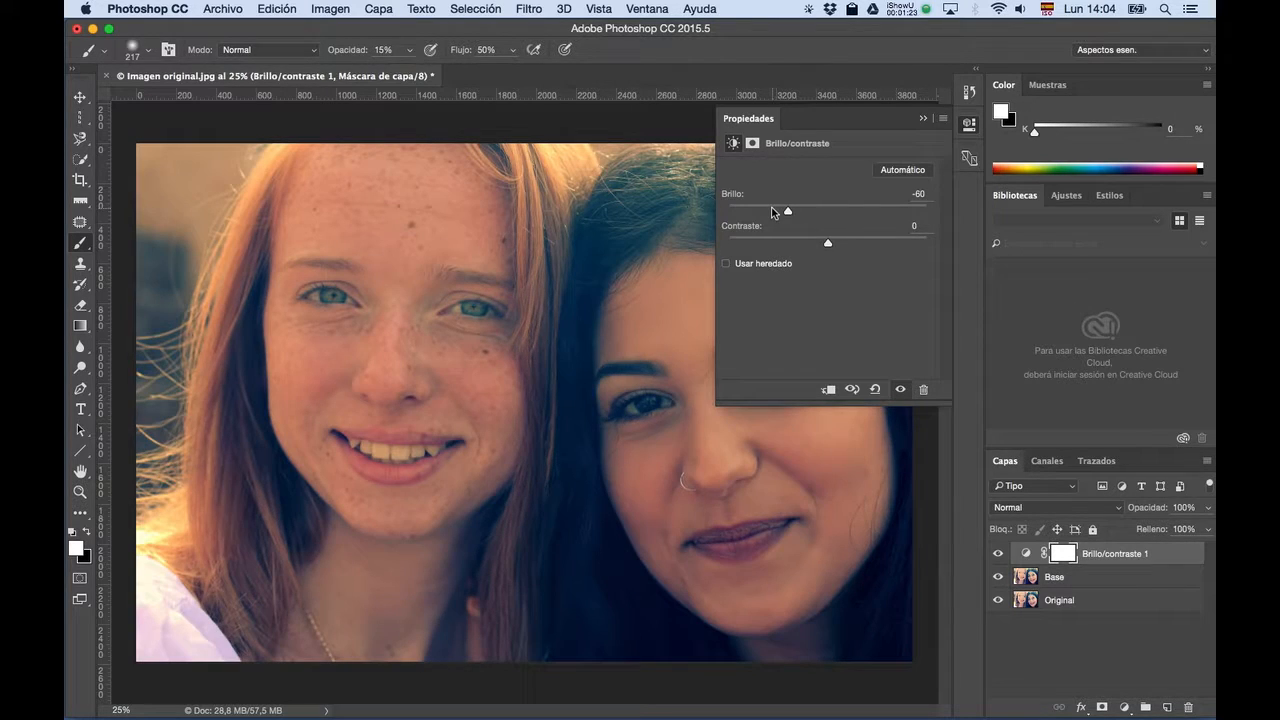
left_click_drag(869, 241, 927, 242)
left_click(918, 197)
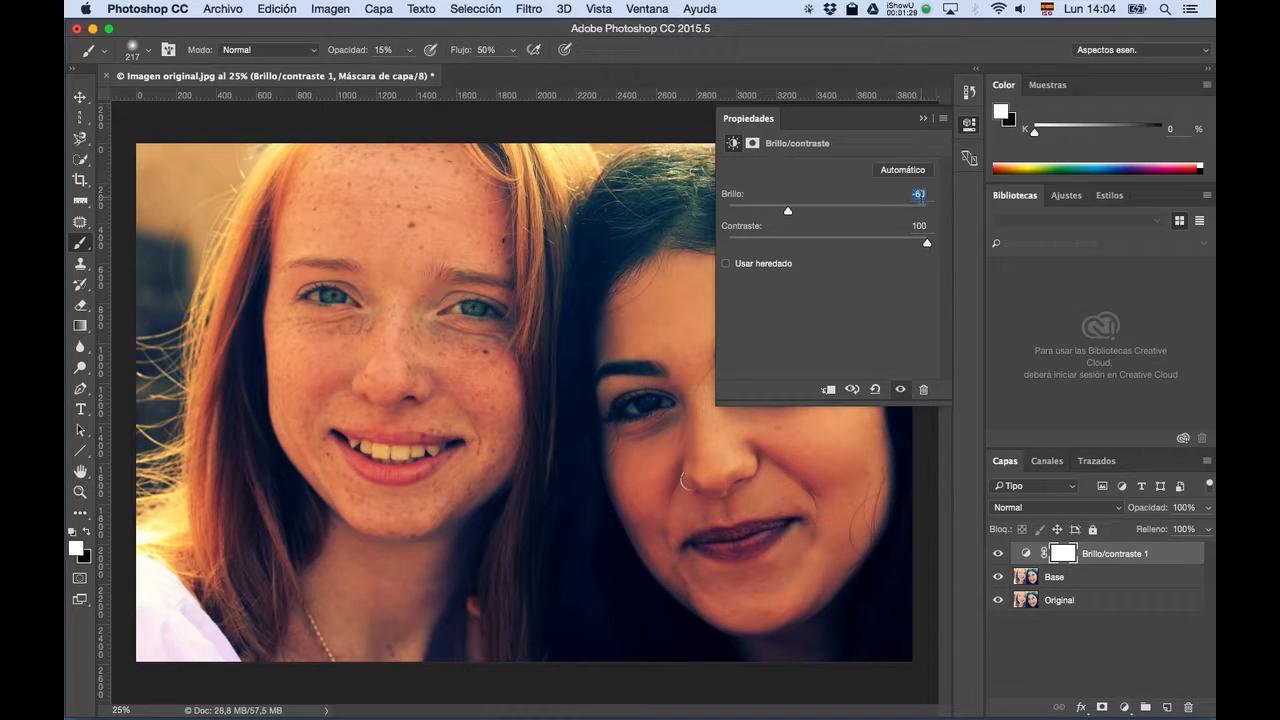
type("50")
key("Tab")
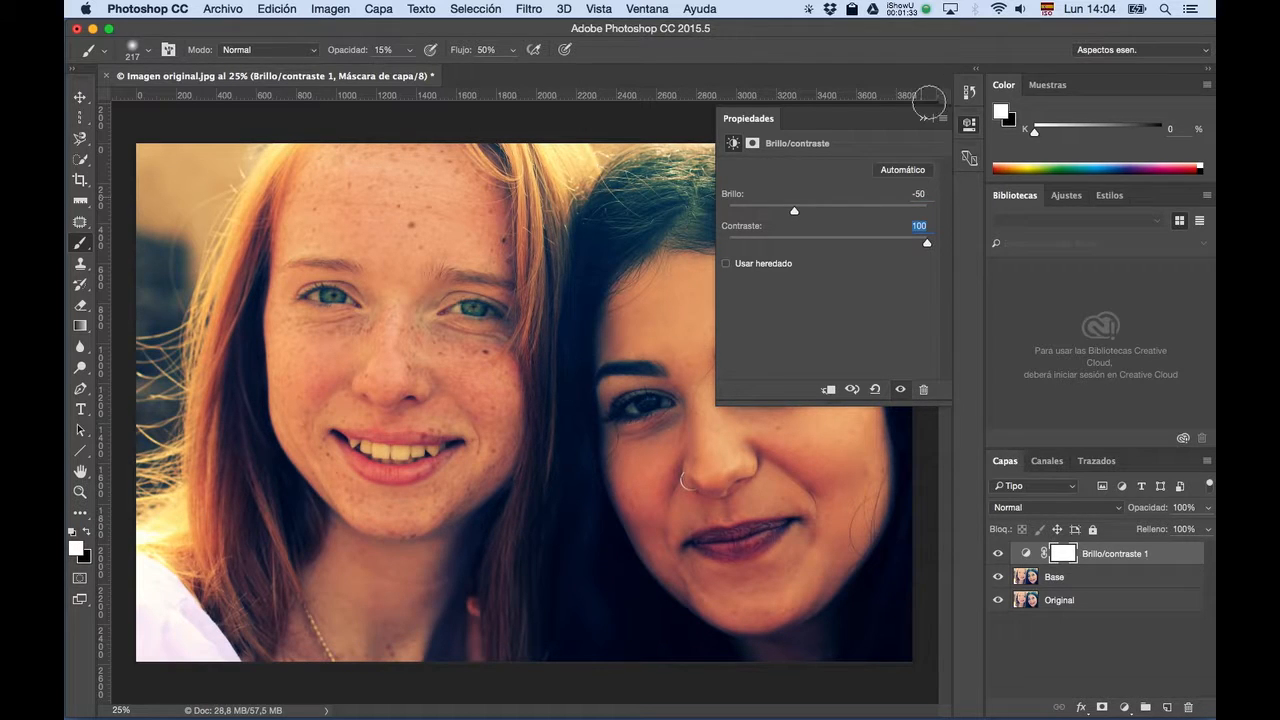
left_click(922, 120)
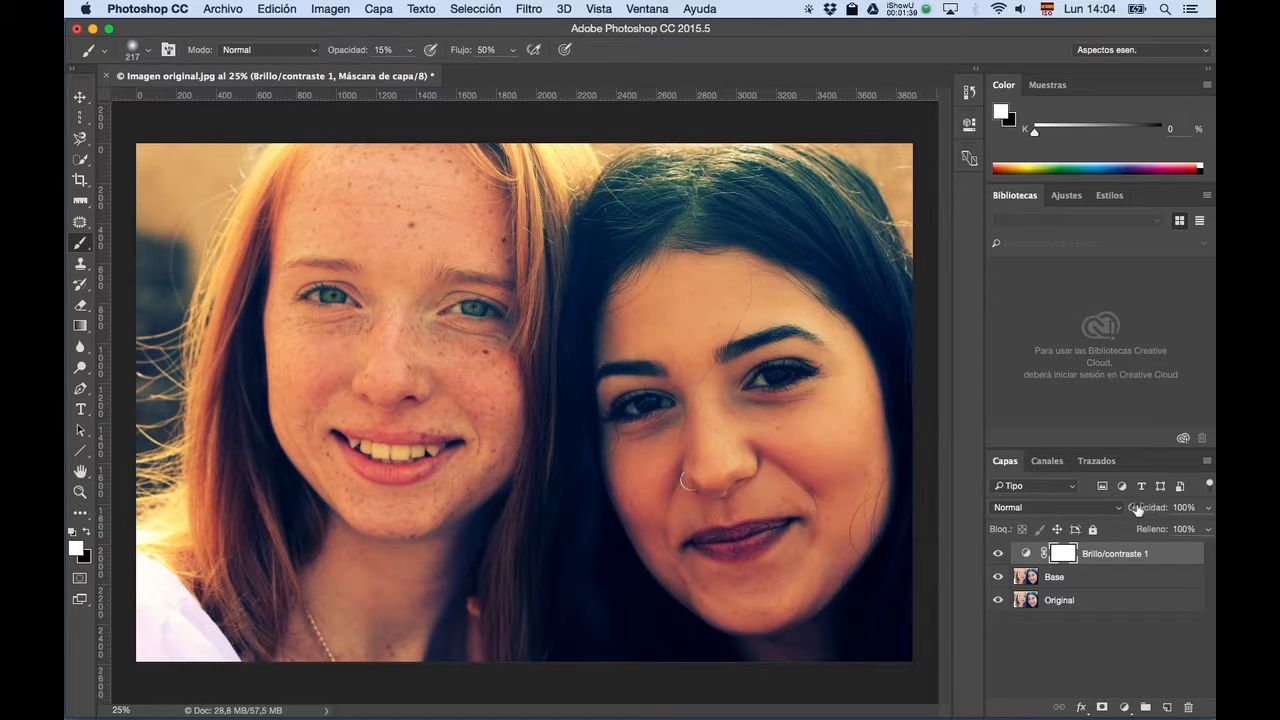
Recheck the Brillo/contraste 1 settings and clip that adjustment layer to the Base layer.
double_click(1026, 556)
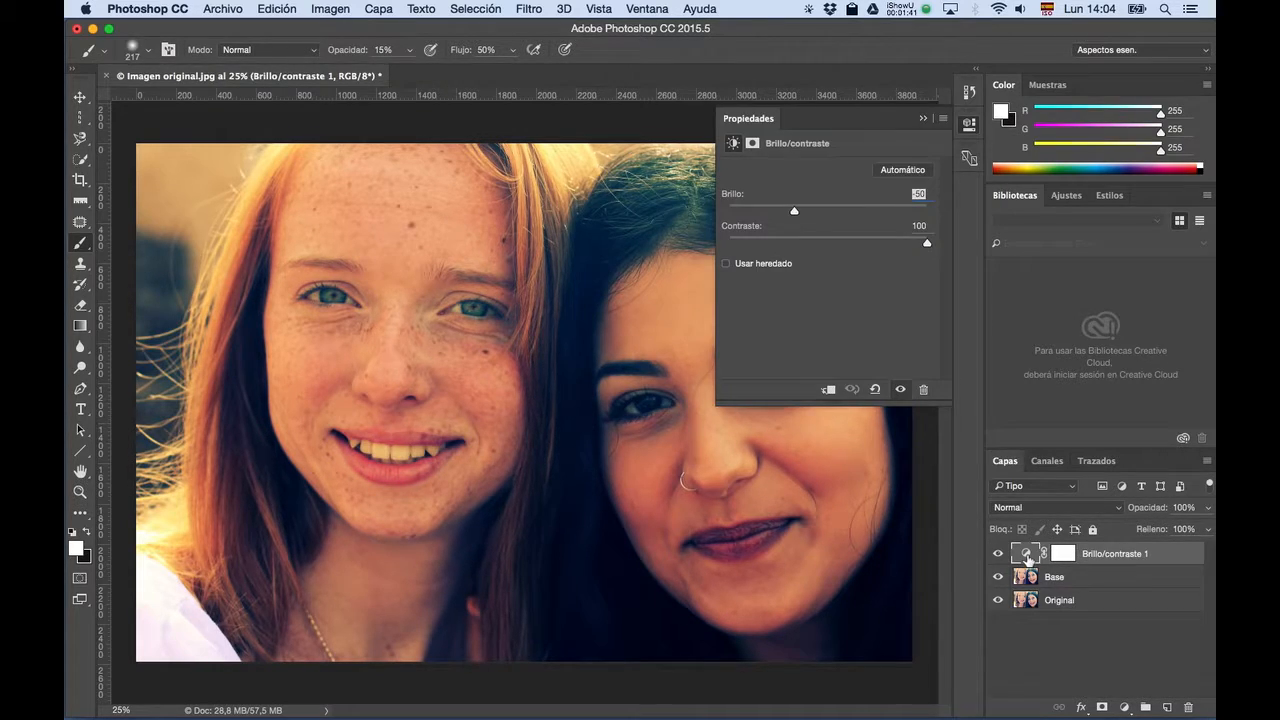
left_click(922, 119)
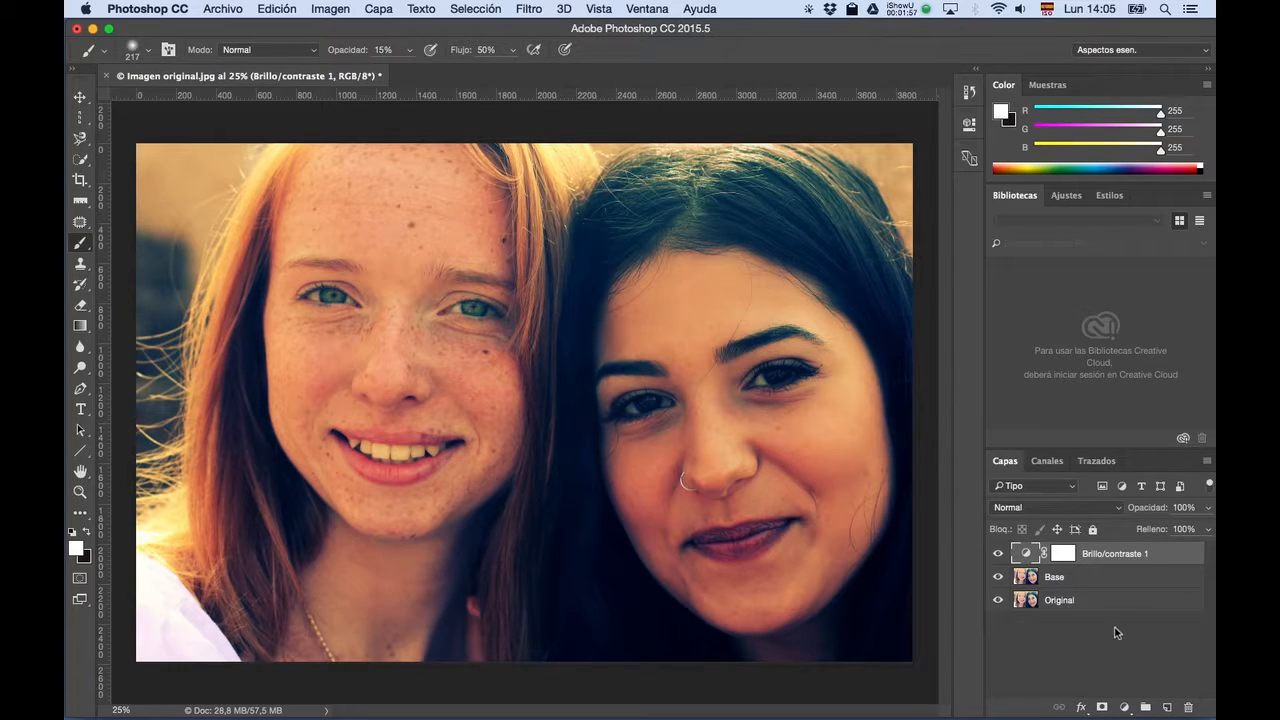
key("alt")
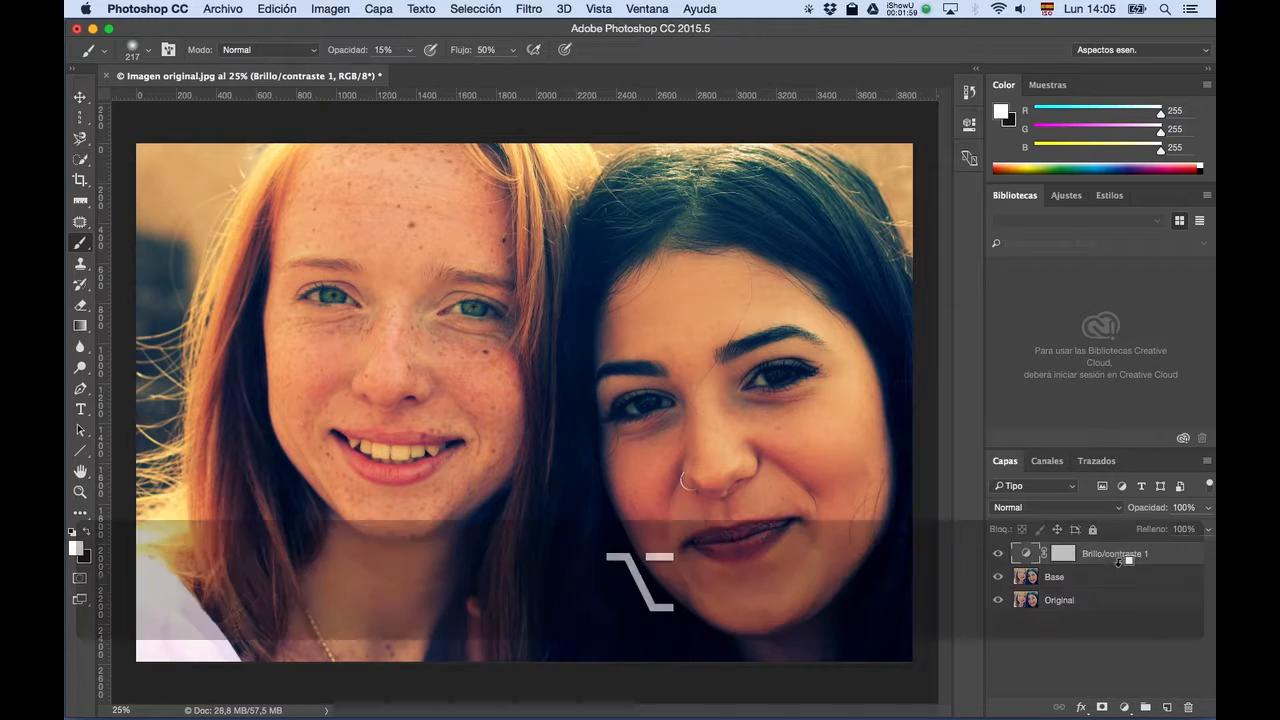
left_click(1121, 562, "alt")
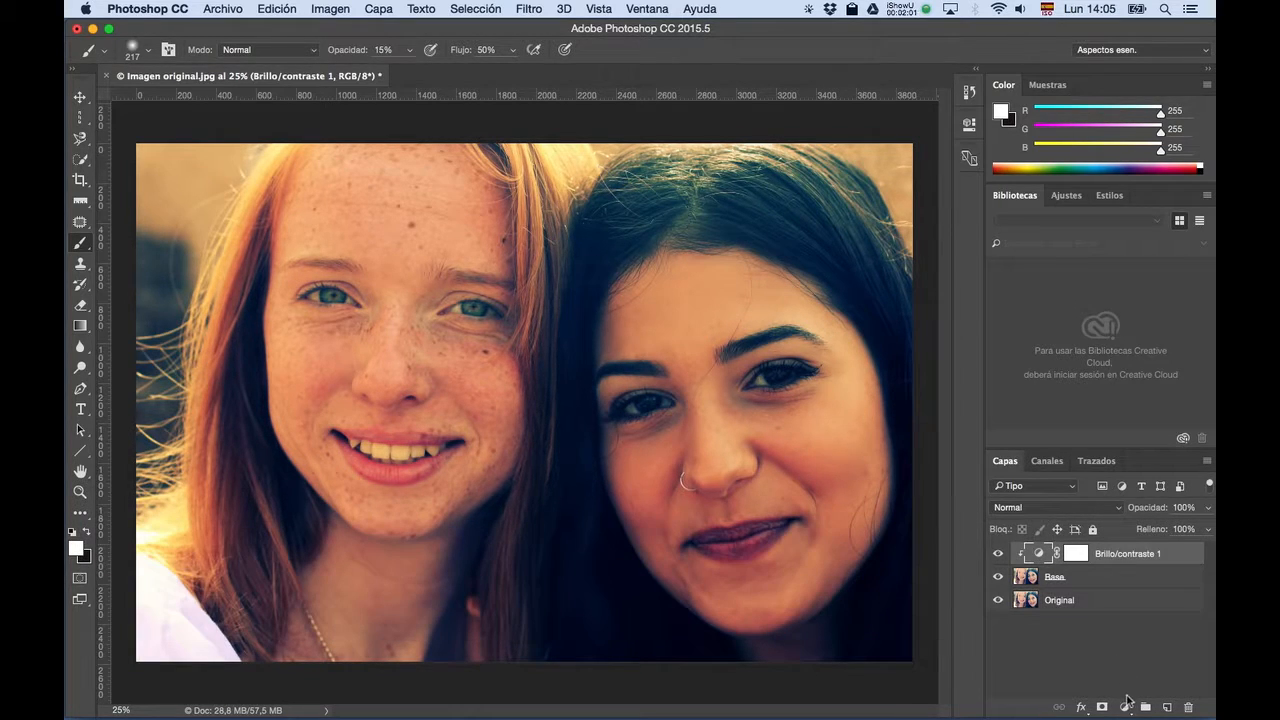
Add a Tono/saturación adjustment layer and, sampling the blue tones in the dark hair, set the Azules saturation to -40.
left_click(1124, 708)
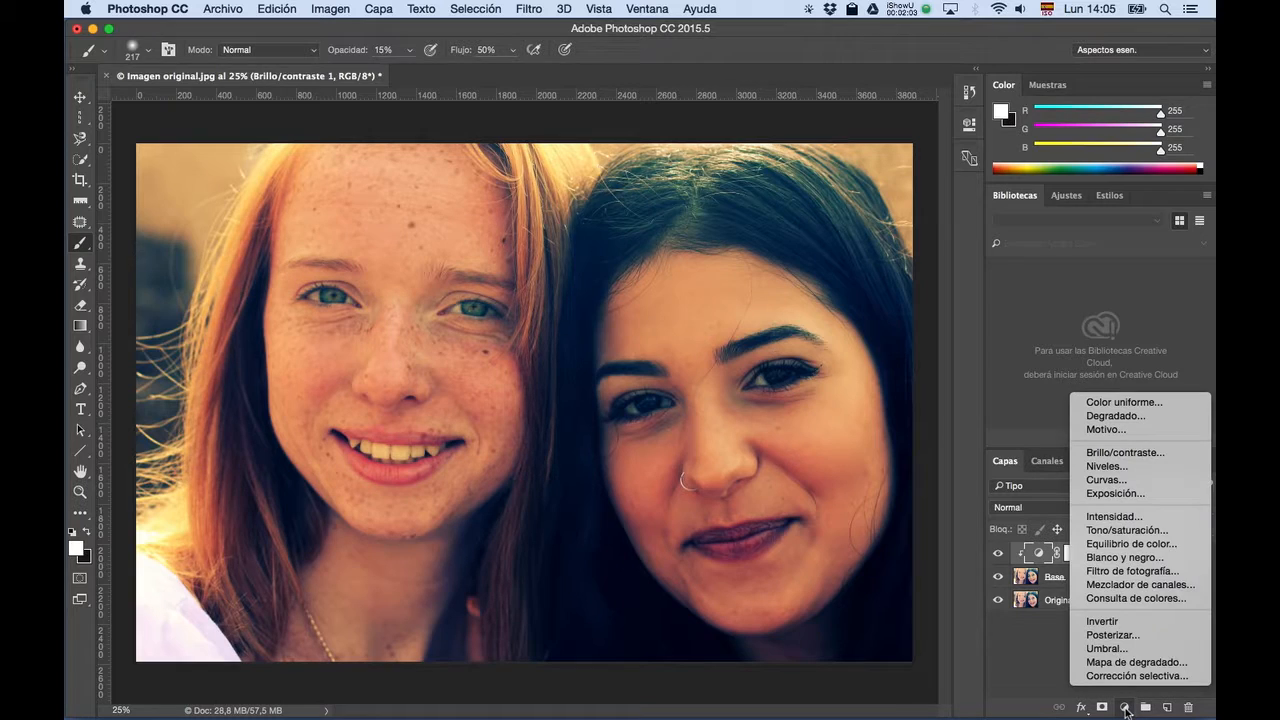
left_click(1122, 533)
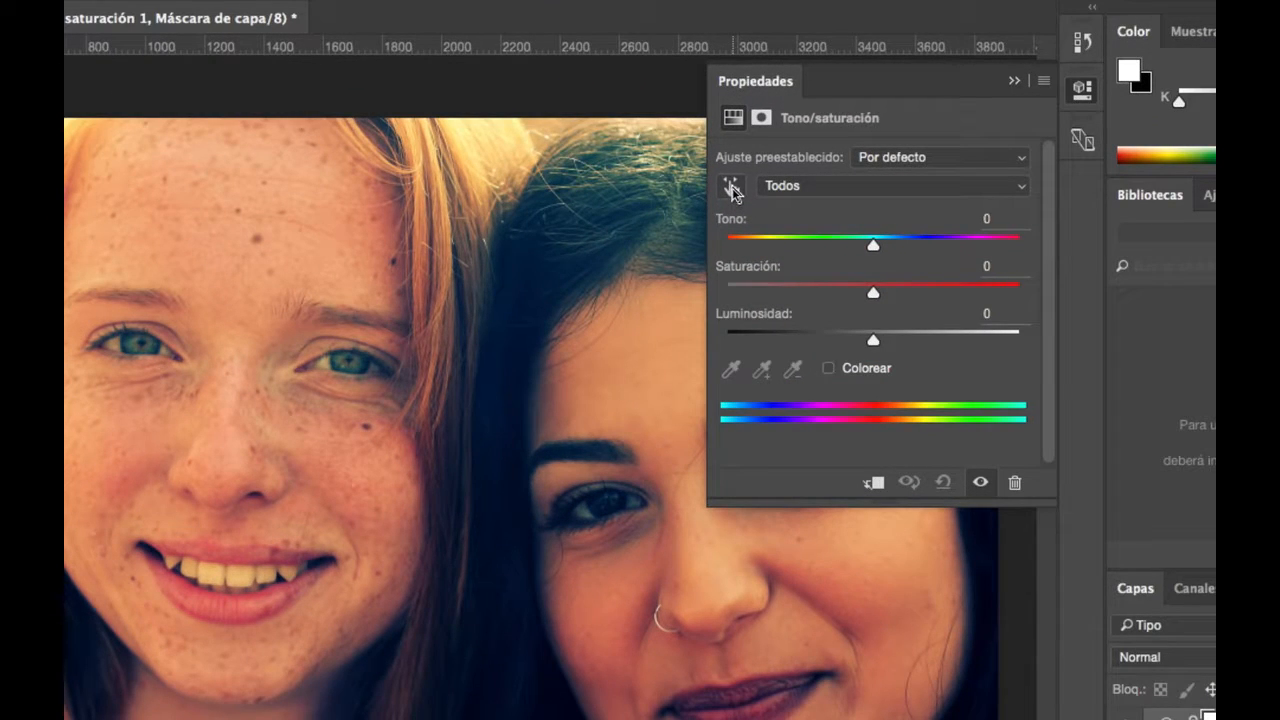
left_click(733, 191)
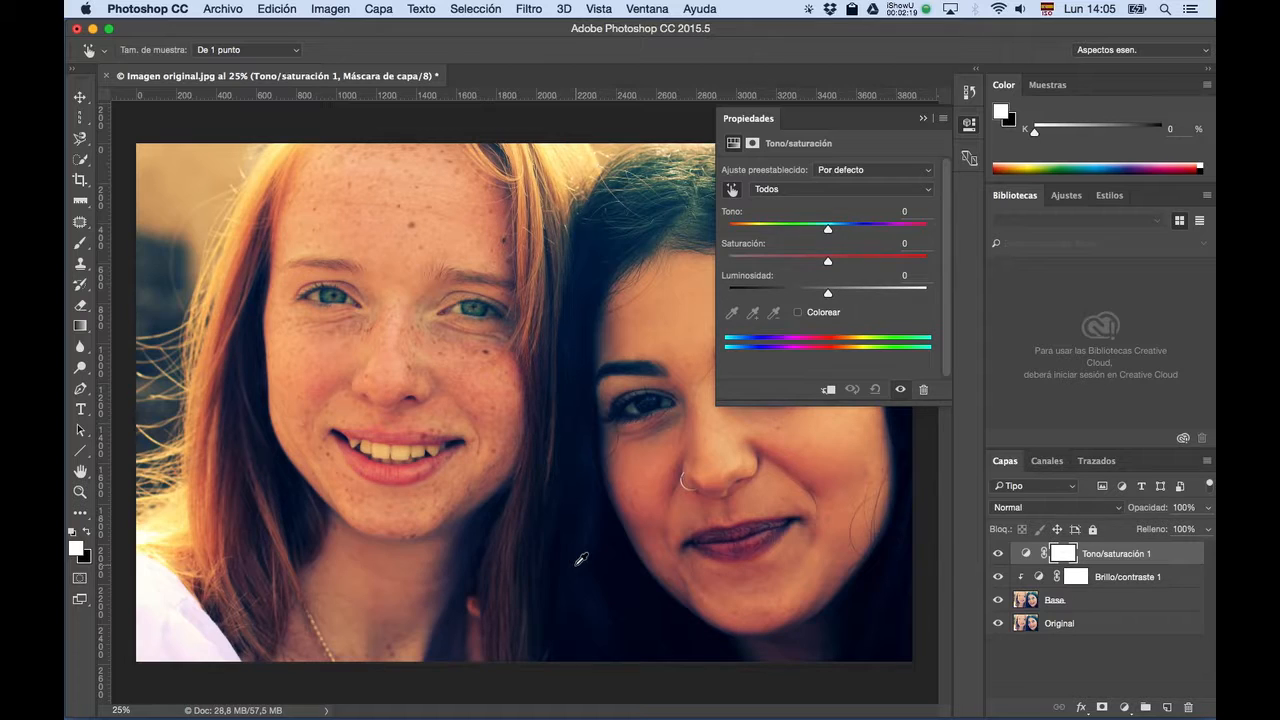
left_click_drag(578, 557, 556, 567)
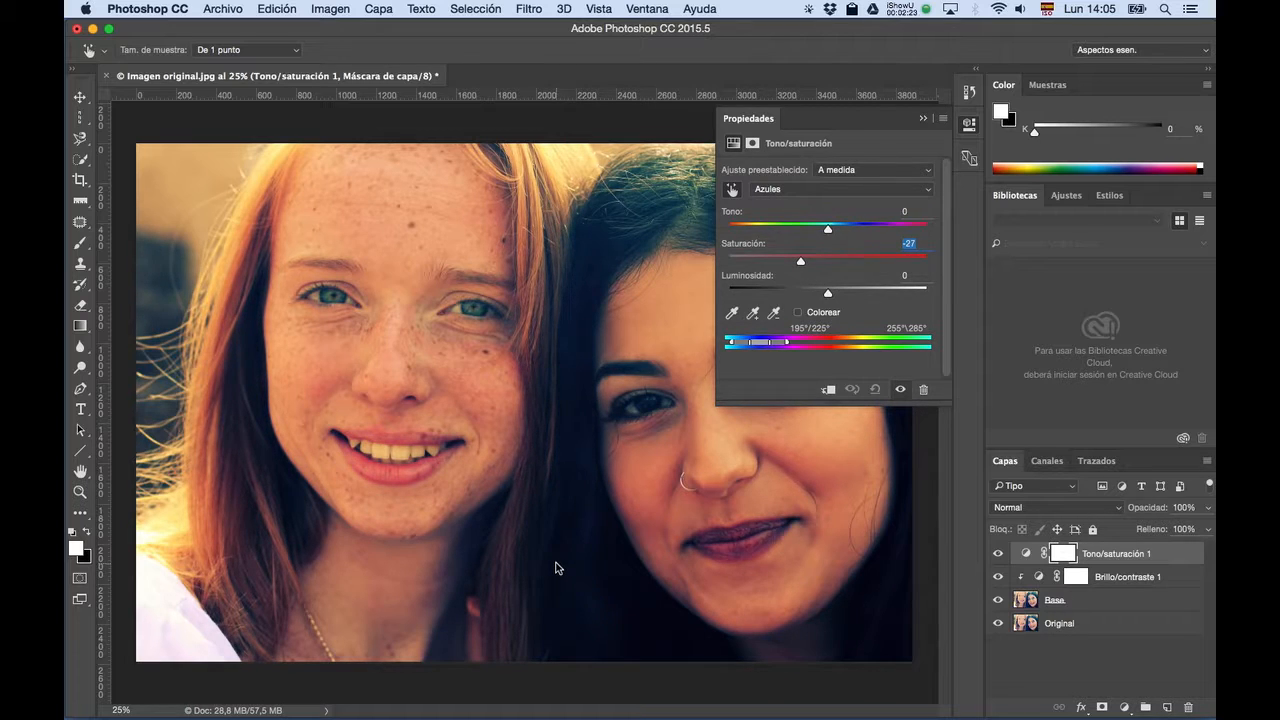
left_click_drag(544, 563, 532, 563)
left_click_drag(541, 568, 545, 568)
type("-54")
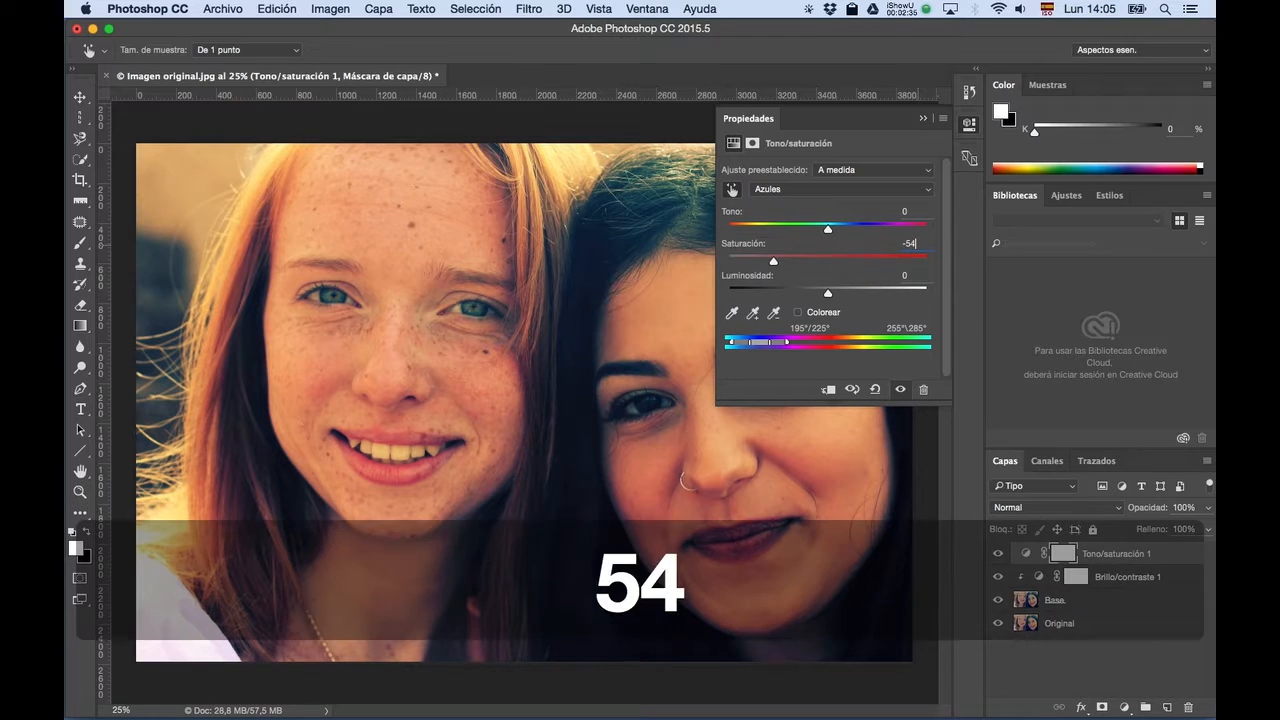
key("BackSpace")
type("-40")
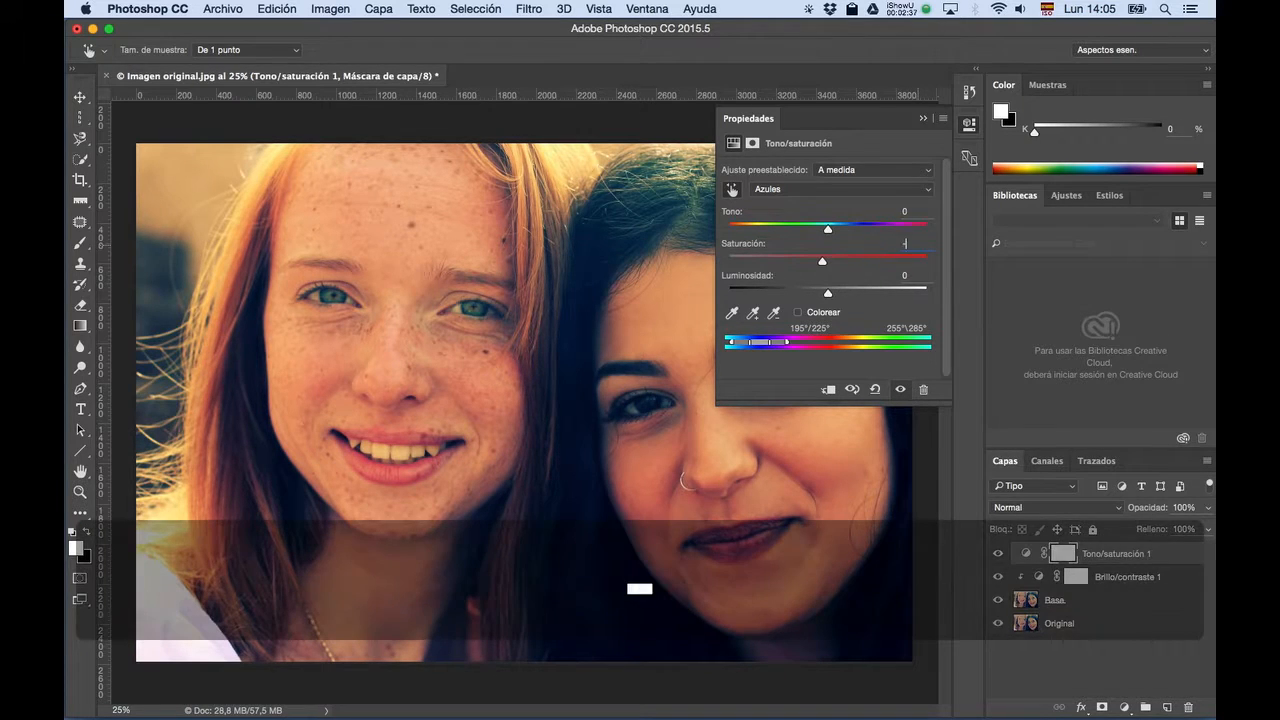
key("Tab")
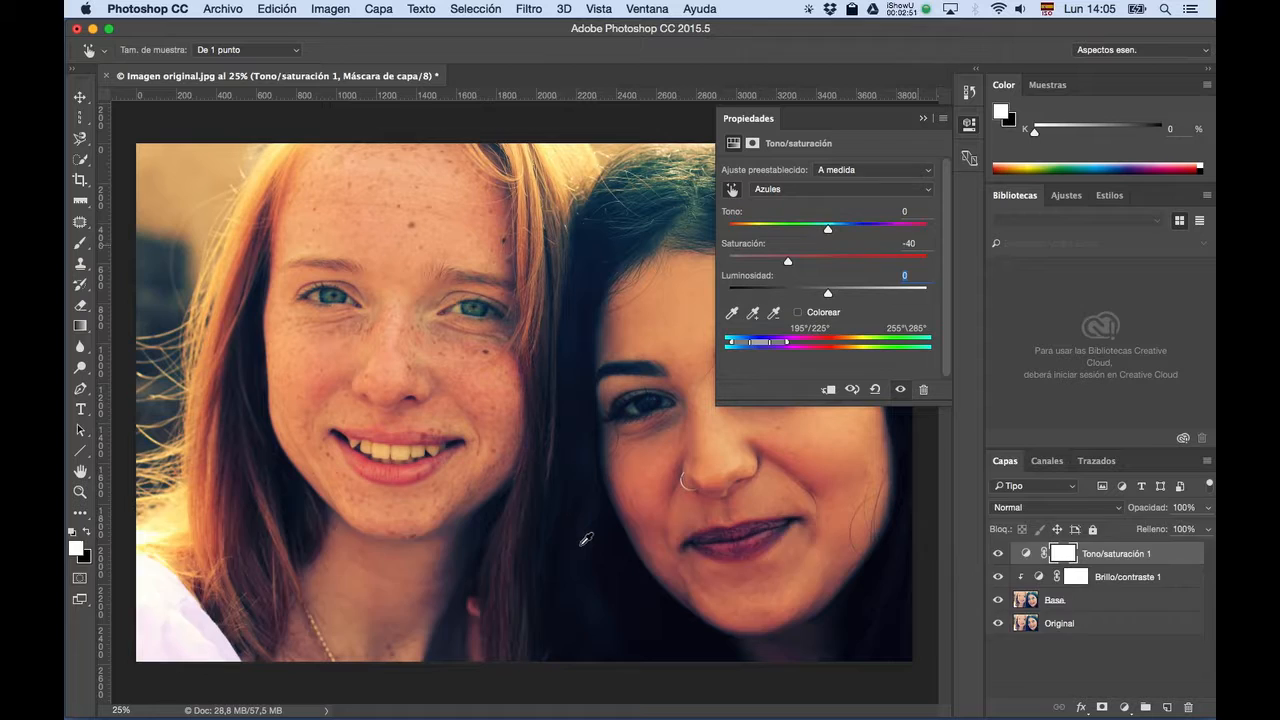
With on-image sampling, lower the Magentas saturation to about -46 beside the redhead's neck and the Cianes saturation to -50 in the dark hair.
left_click_drag(586, 543, 565, 553)
left_click(903, 8)
left_click(910, 63)
left_click_drag(498, 591, 452, 600)
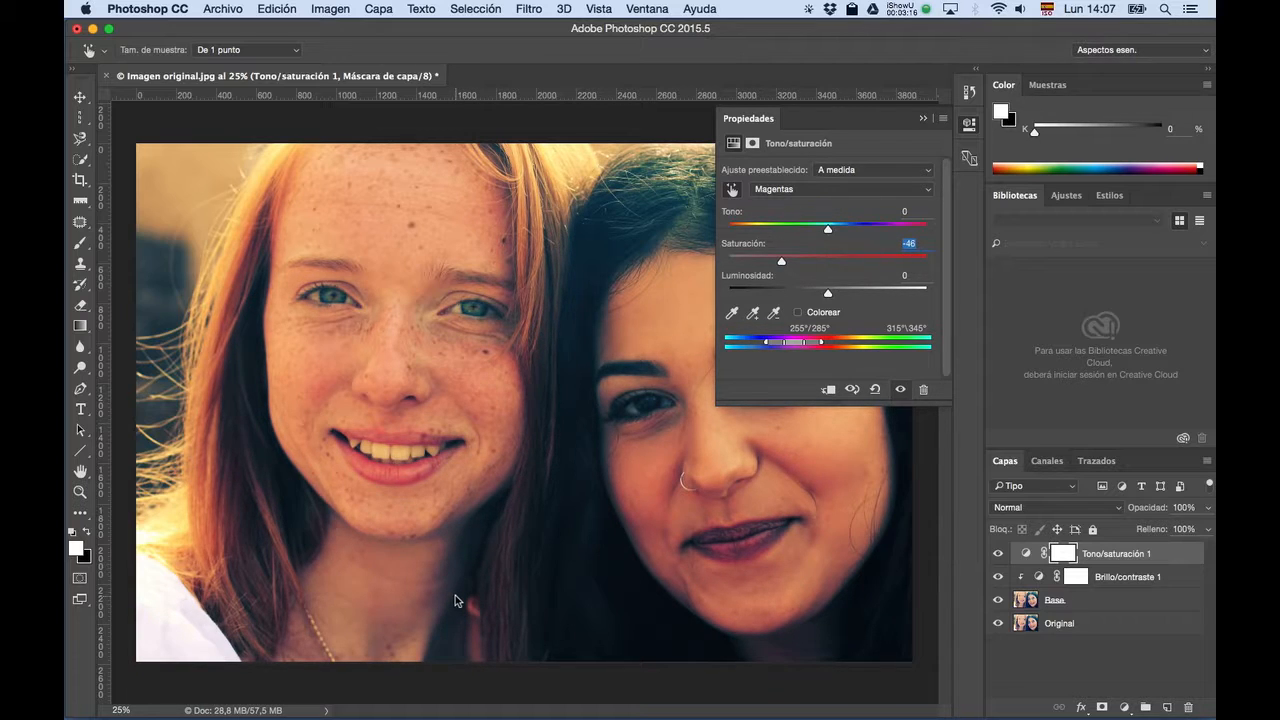
left_click_drag(458, 596, 461, 597)
left_click_drag(680, 203, 633, 213)
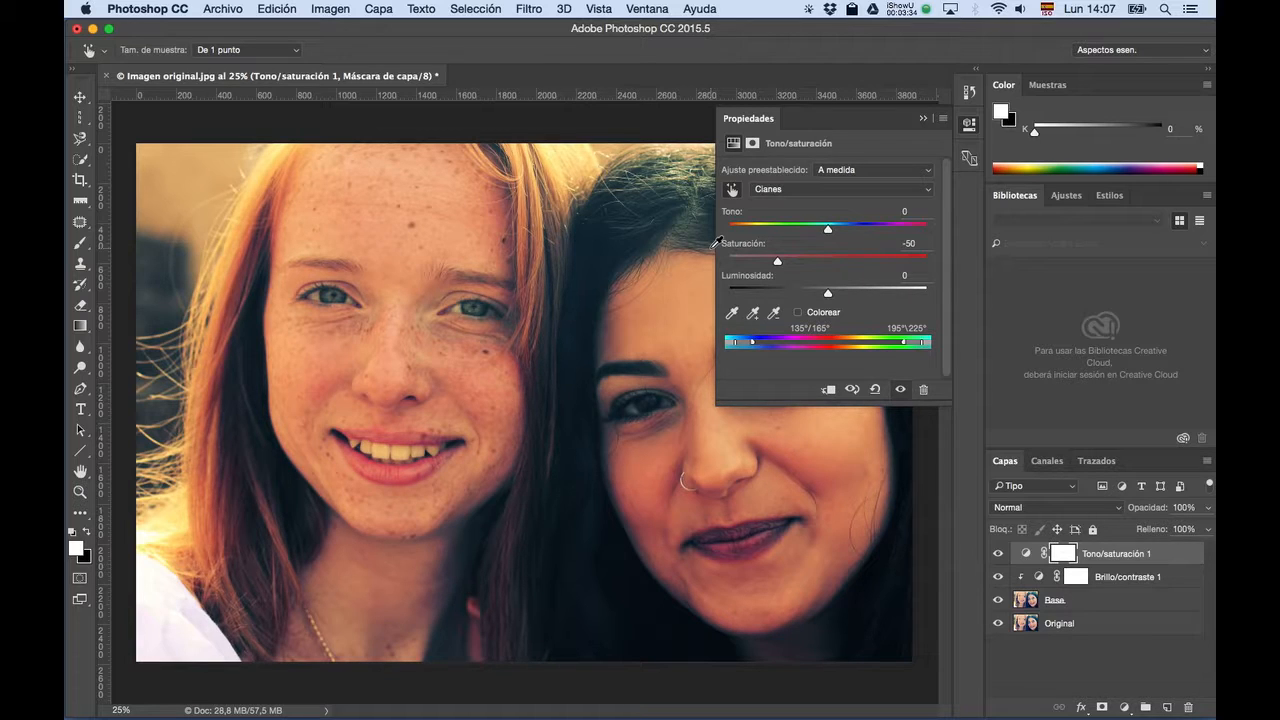
Close the Tono/saturación settings, switch to the Brush tool and clip the Tono/saturación 1 layer to the layers below.
left_click(925, 120)
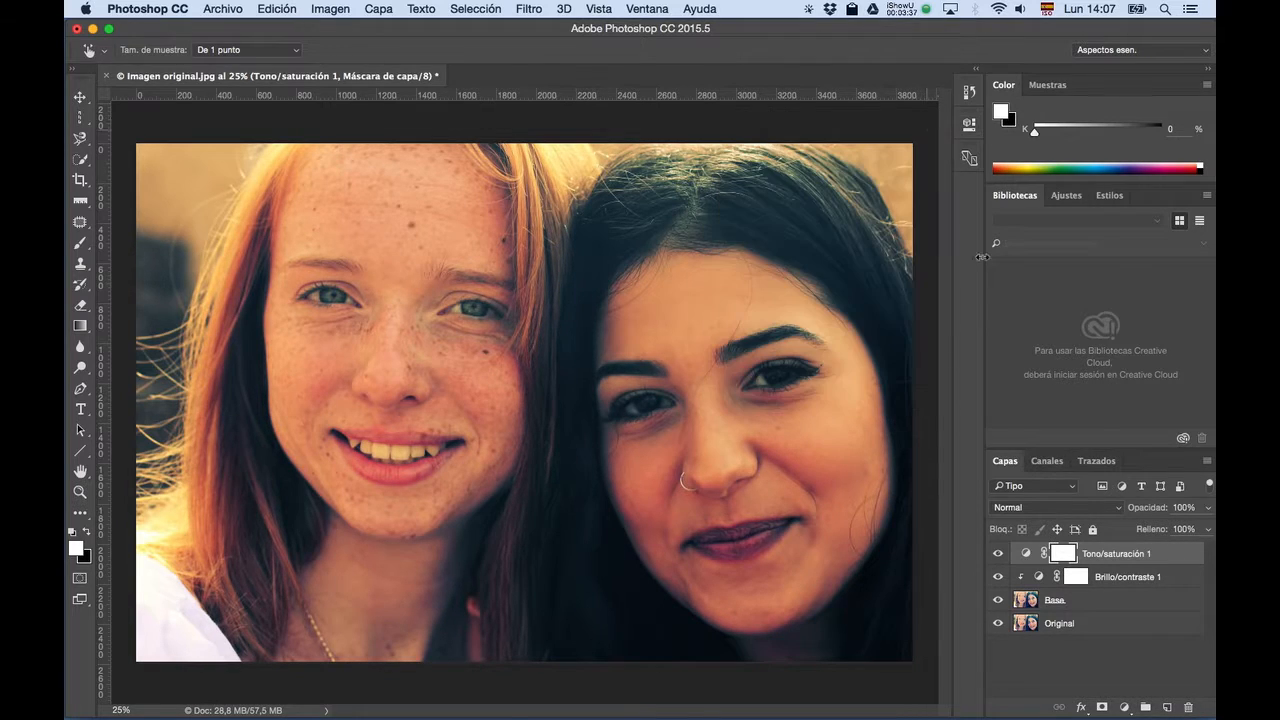
key("b")
left_click(1130, 565, "alt")
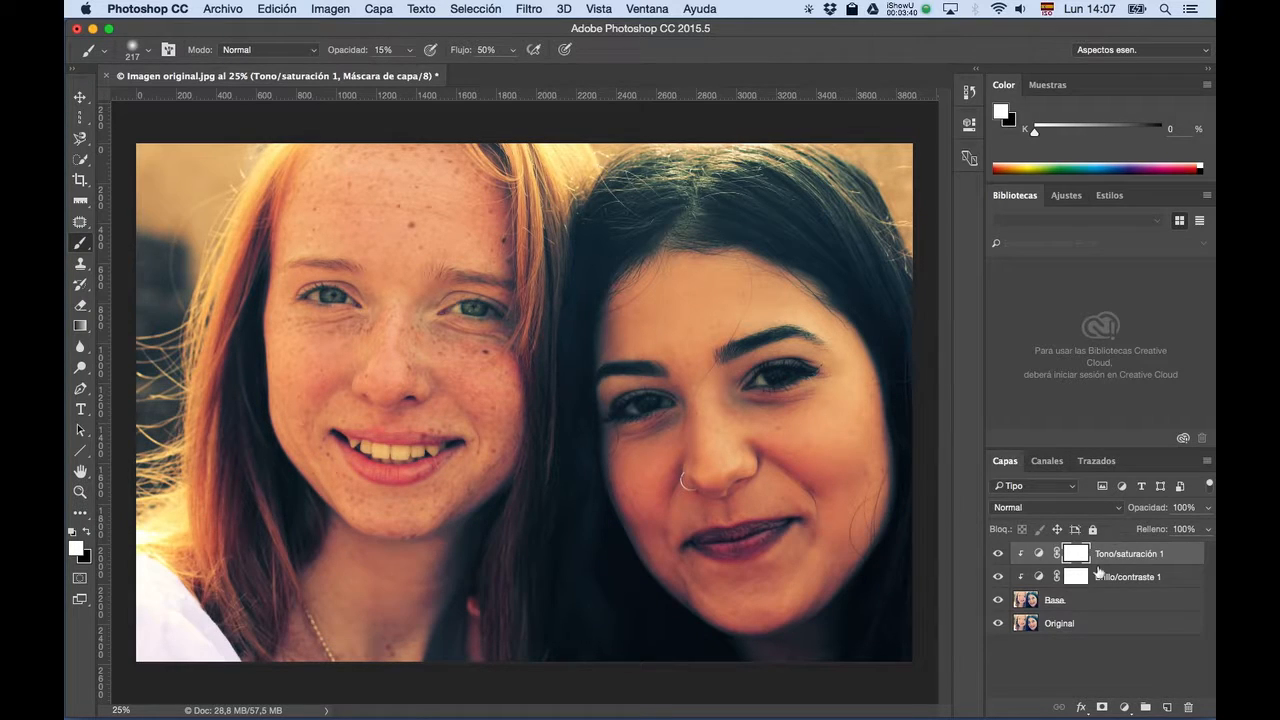
Group the Base, Brillo/contraste 1 and Tono/saturación 1 layers as Sombras/Iluminaciones, expand the group and select Base inside it.
left_click(1111, 605)
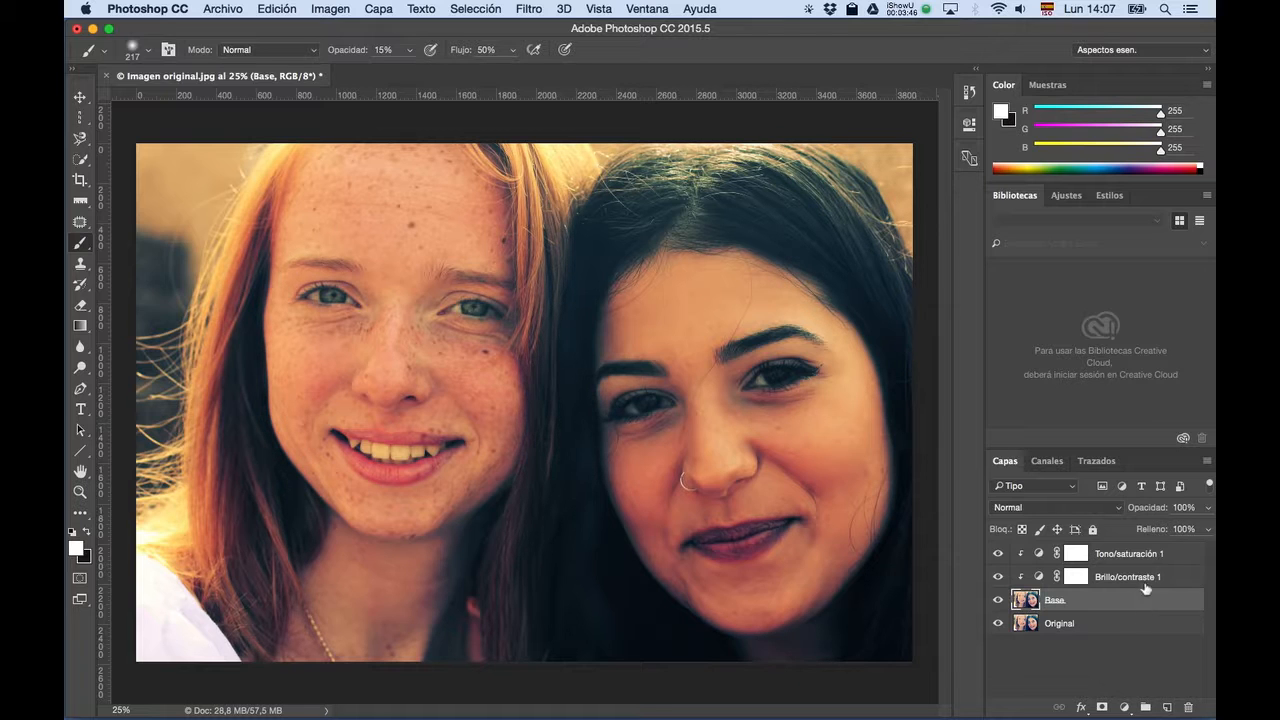
key("shift")
left_click(1179, 563, "shift")
key("super")
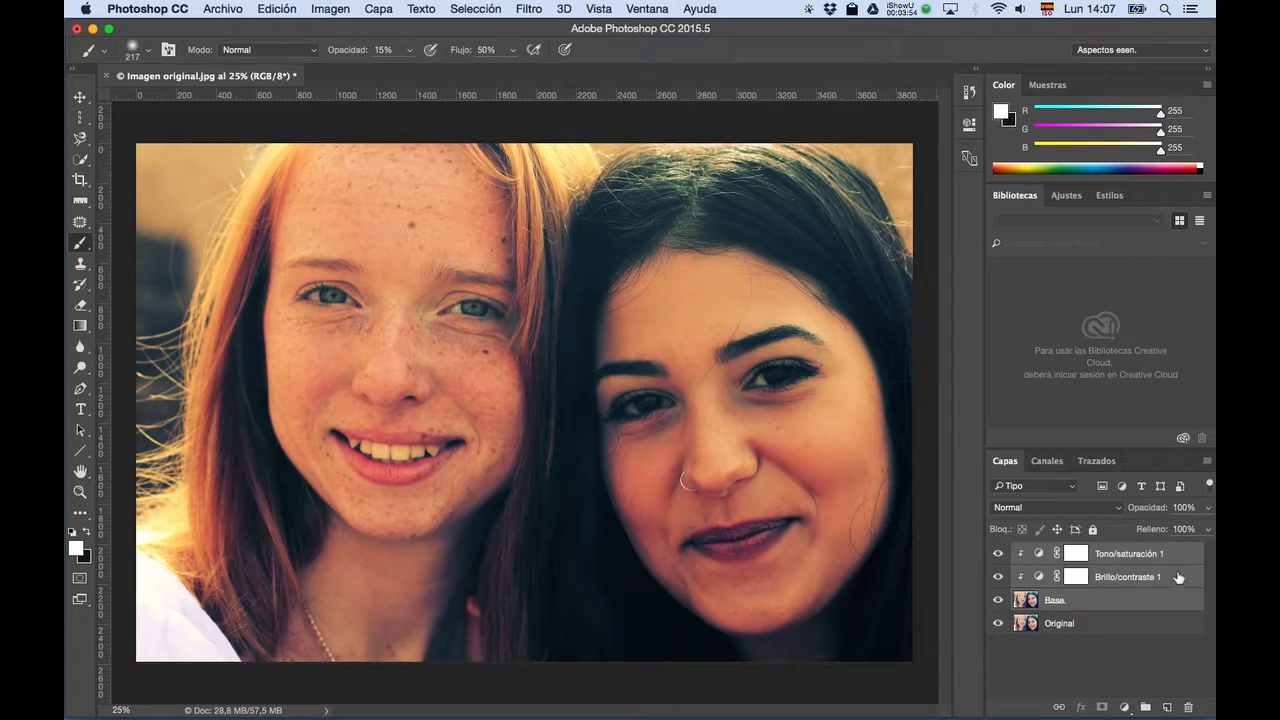
key("alt")
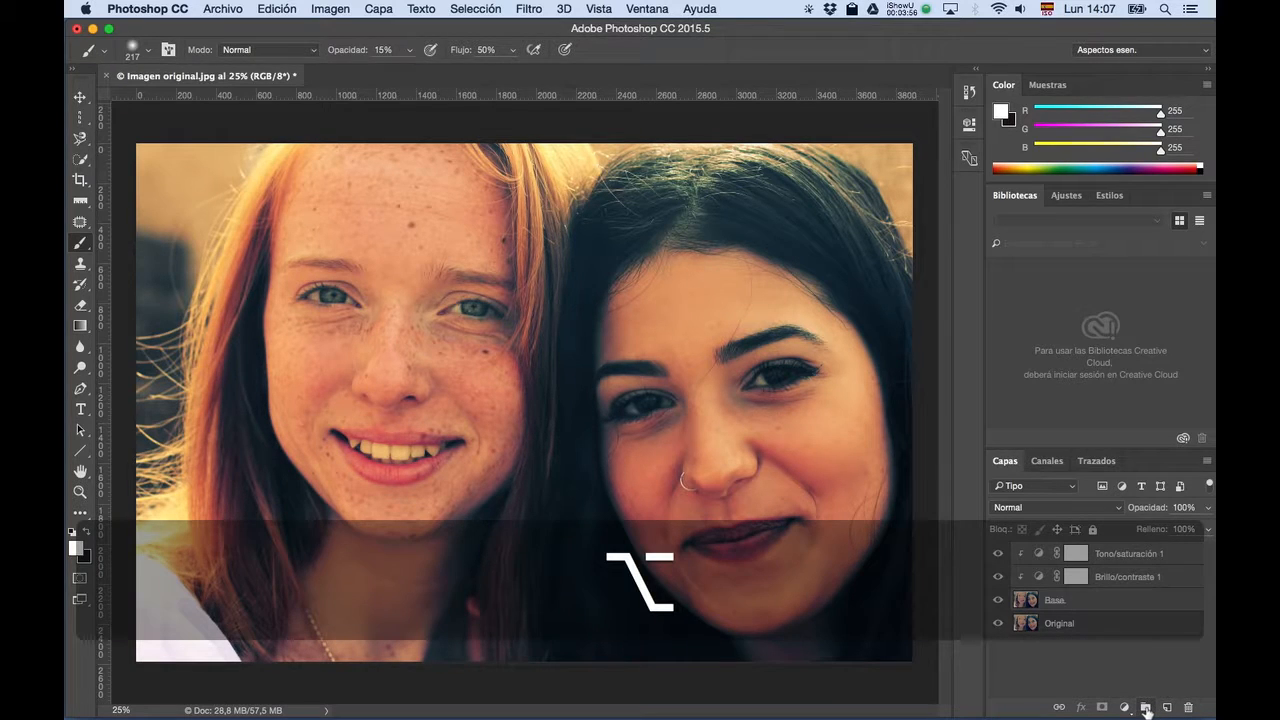
left_click(1146, 708, "alt")
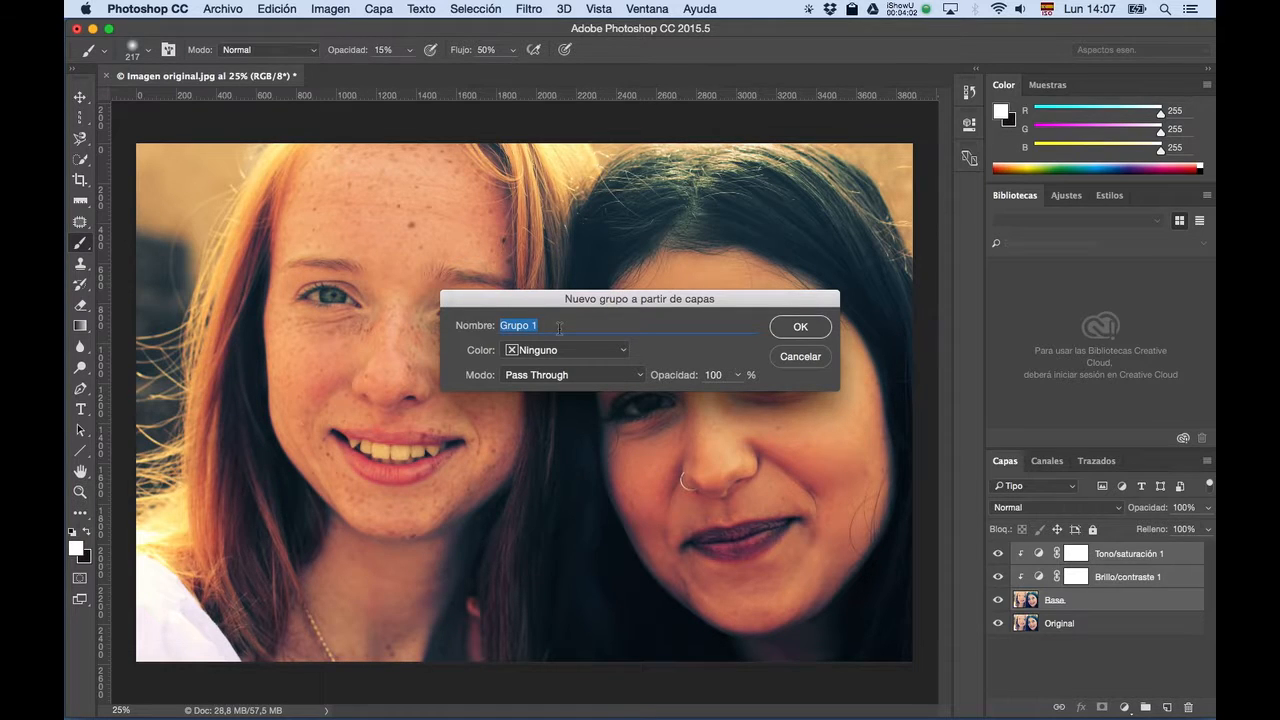
type("Sombras")
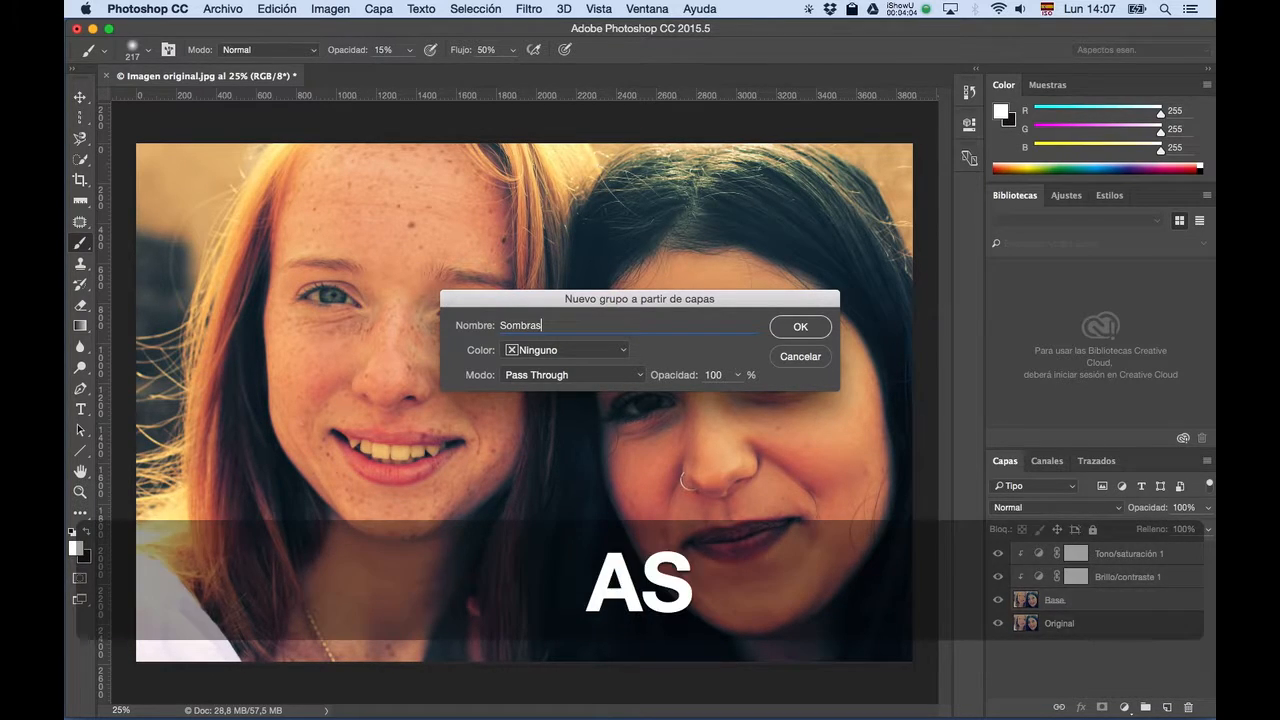
type("/I")
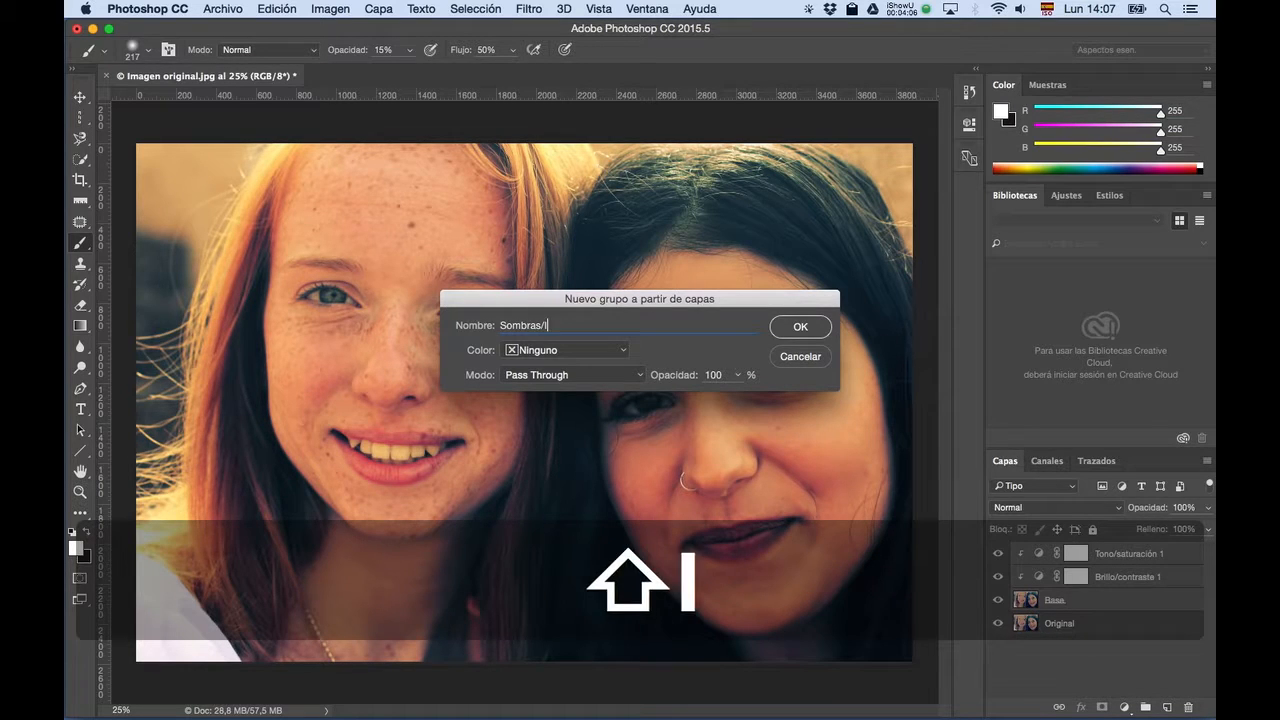
type("luminaciones")
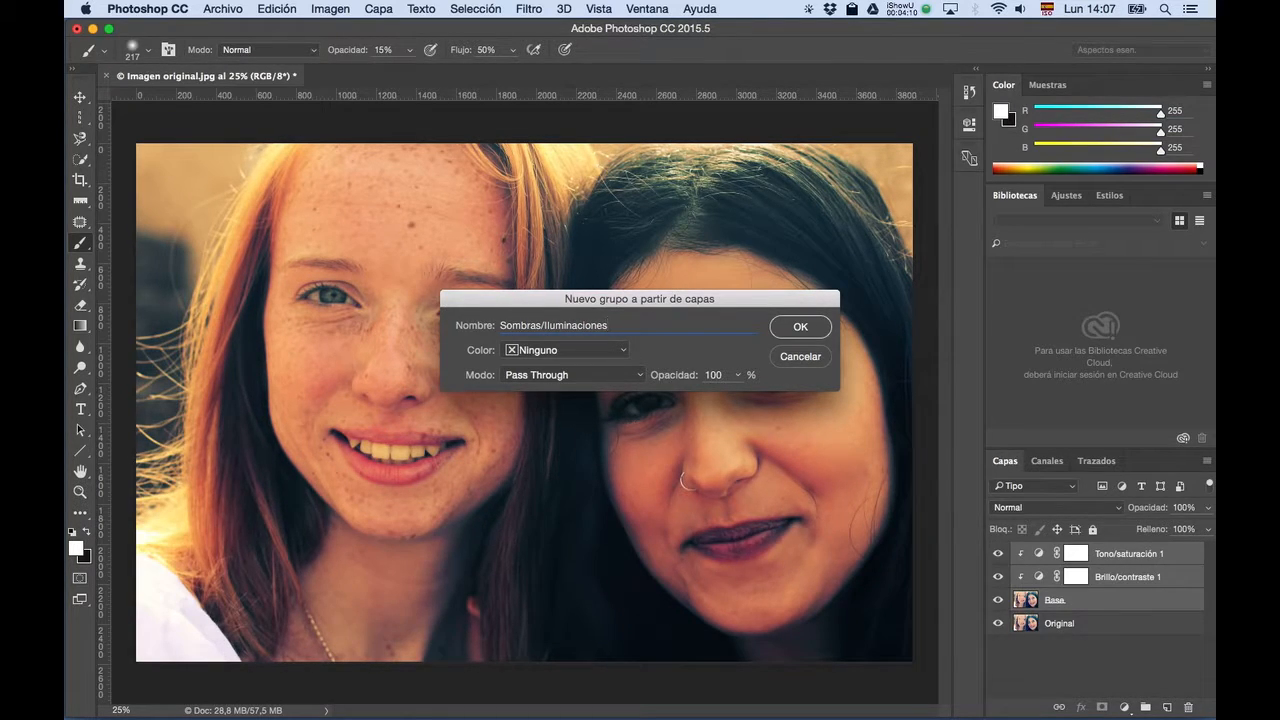
left_click(800, 328)
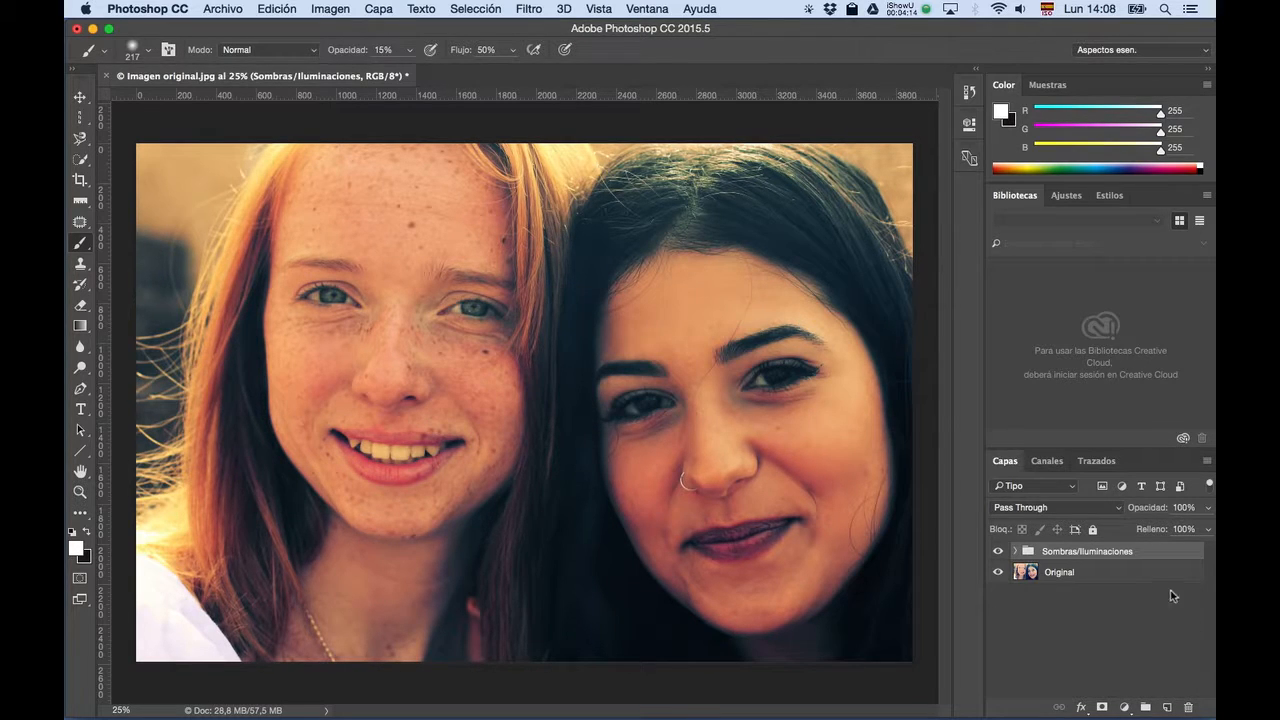
left_click(1015, 551)
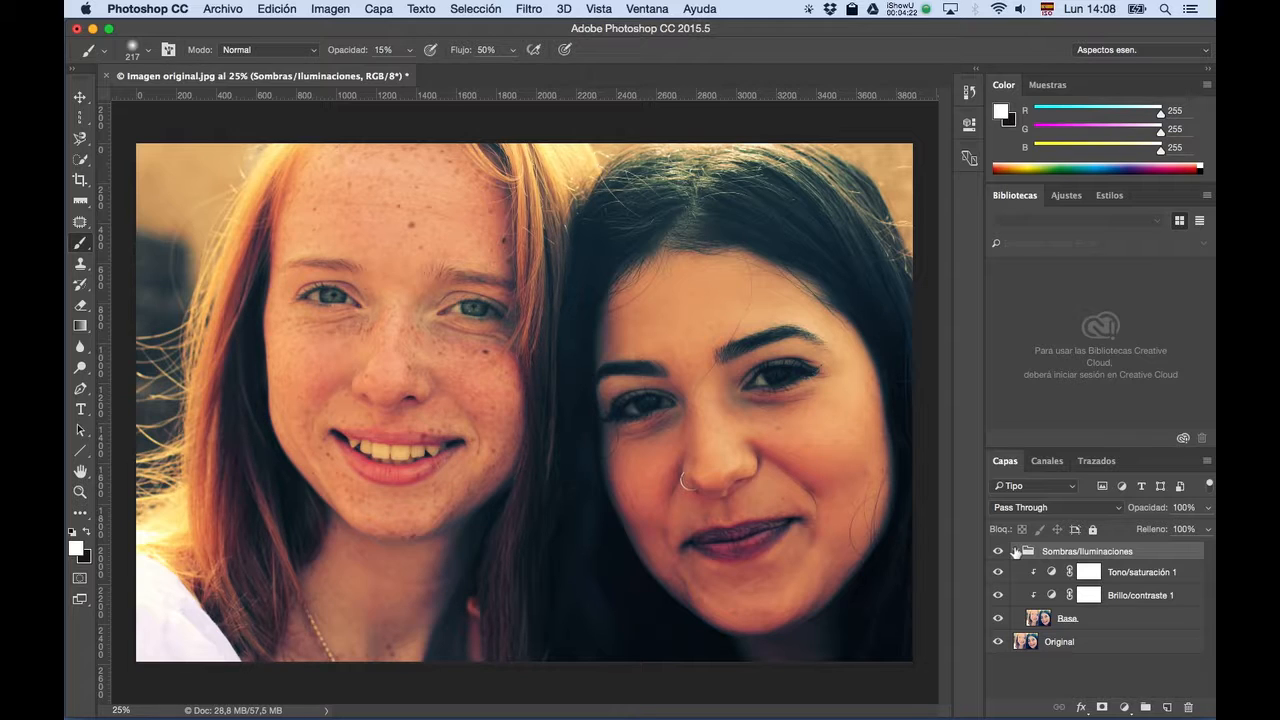
left_click(1129, 625)
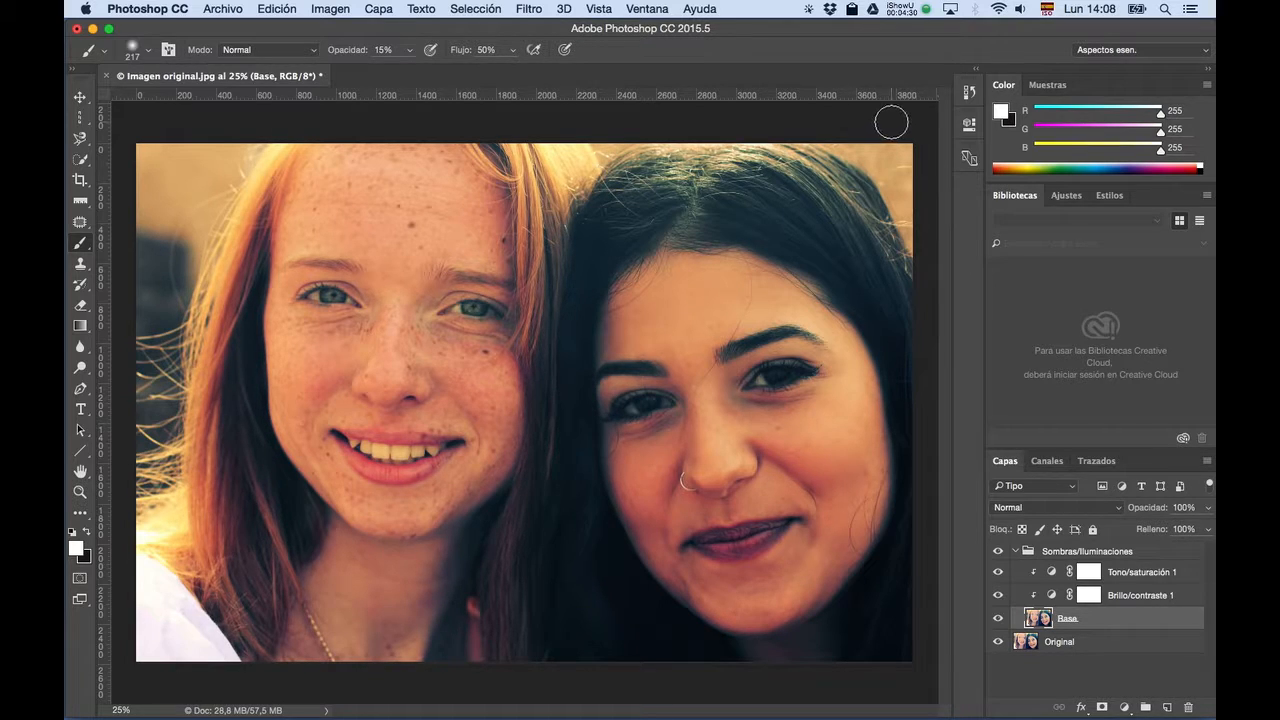
left_click(905, 10)
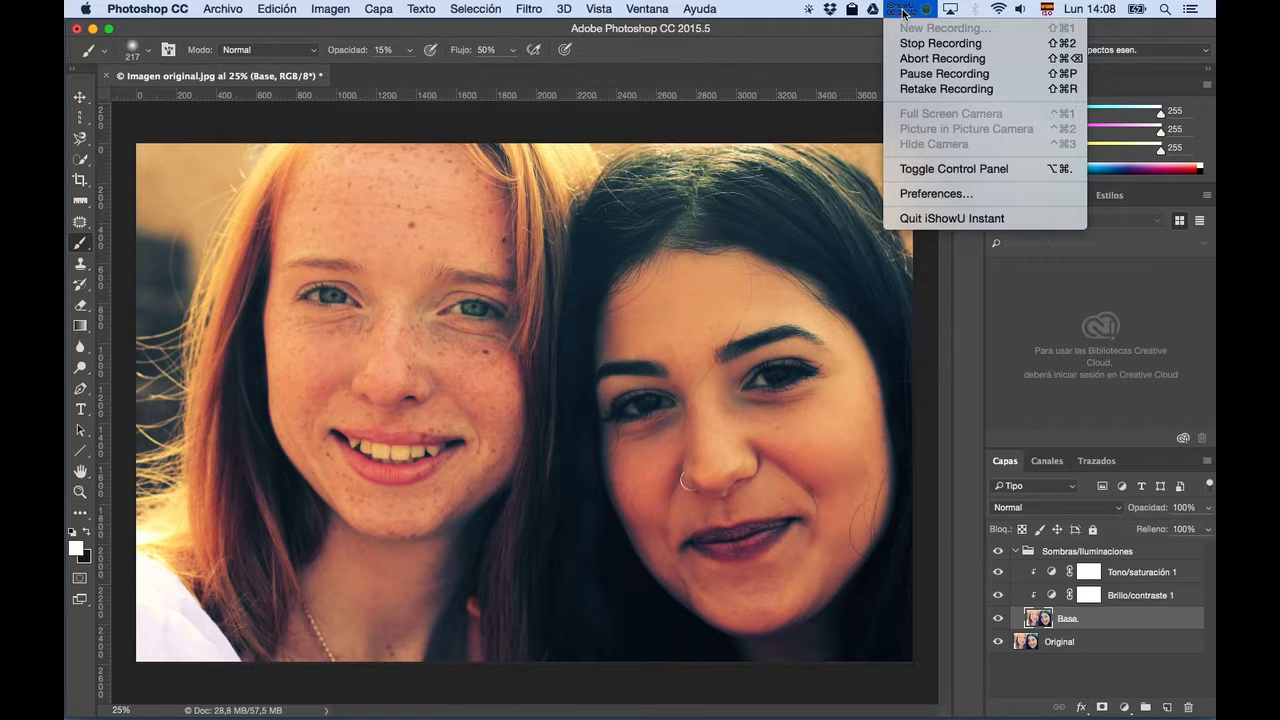
left_click(913, 74)
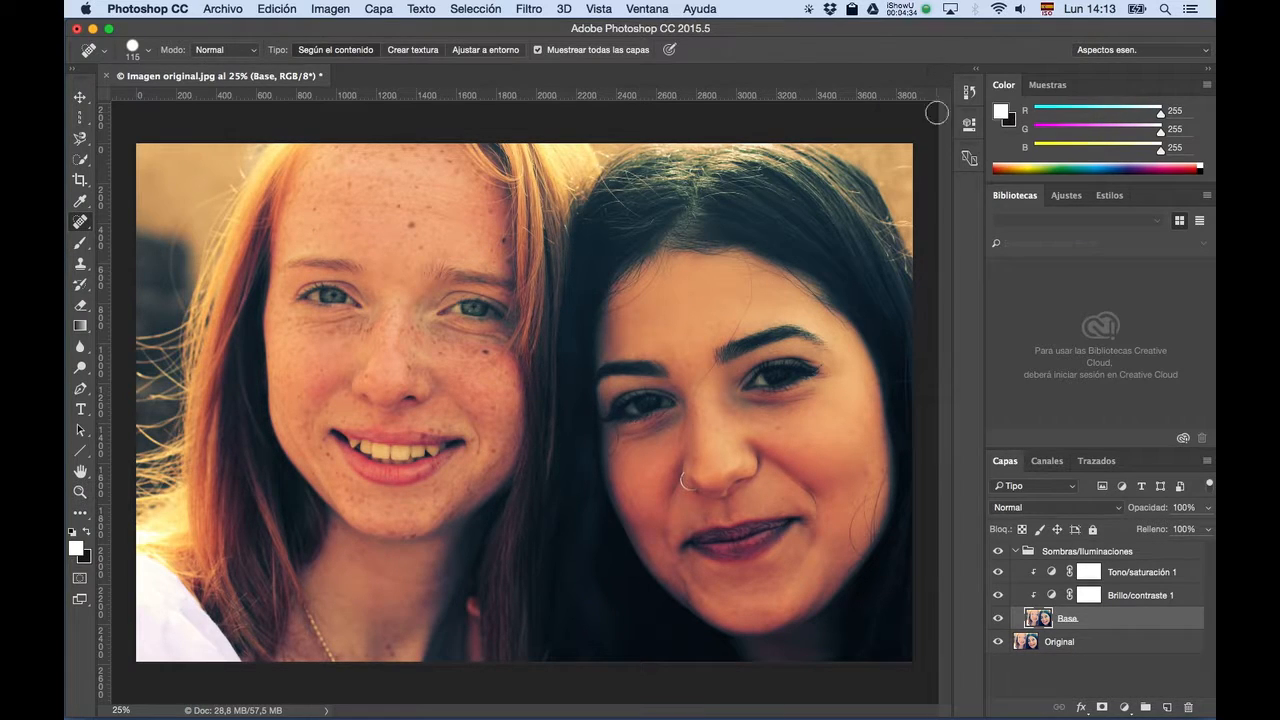
Convert the Sombras/Iluminaciones group into a smart object.
left_click(1149, 557)
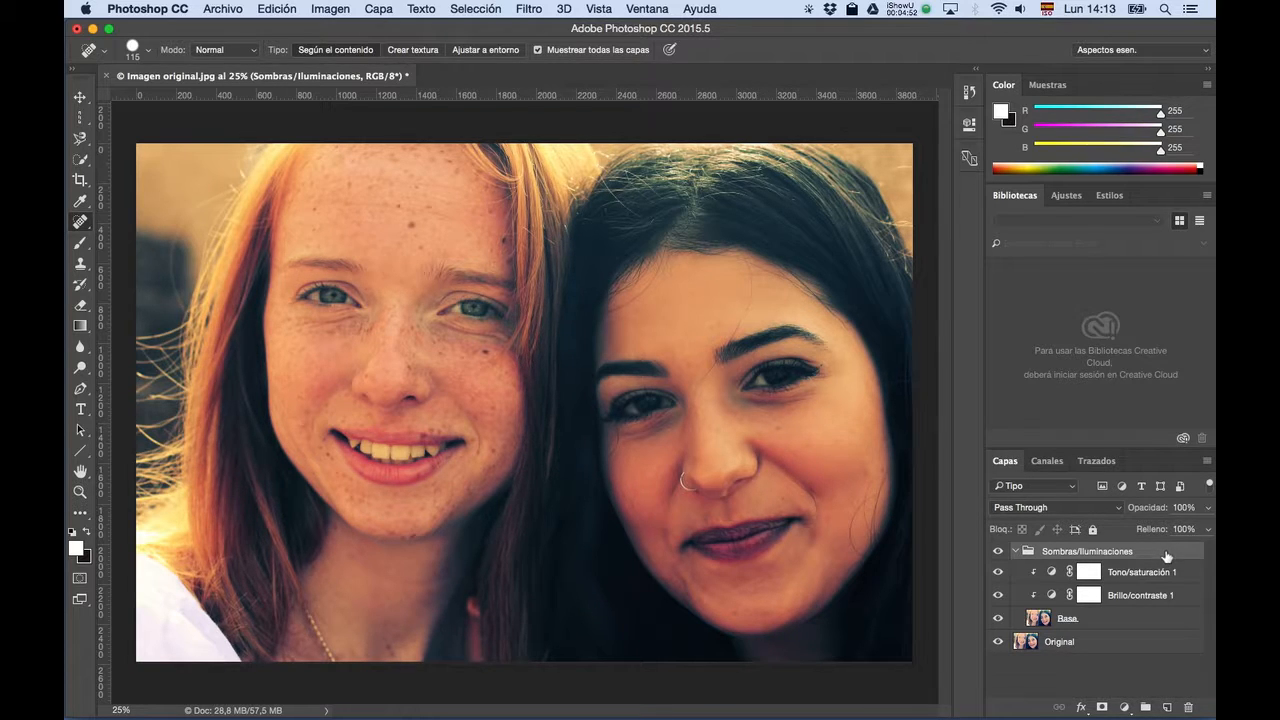
right_click(1166, 556)
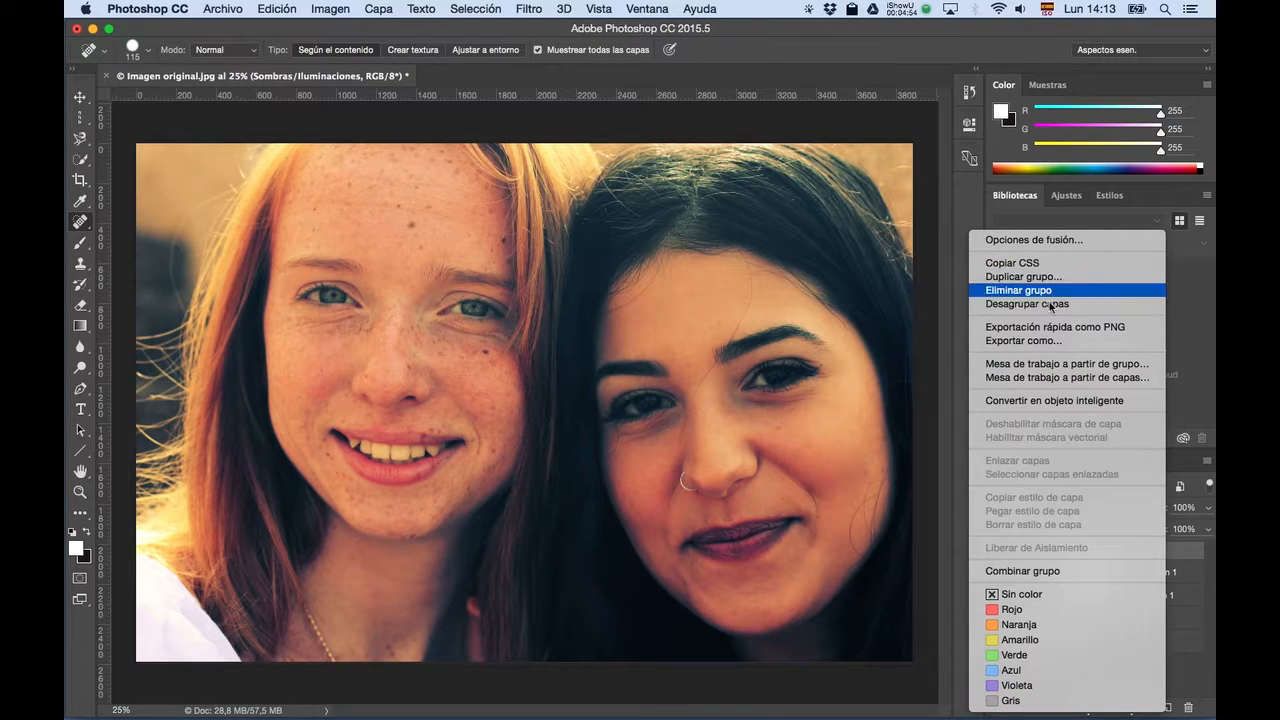
left_click(1071, 402)
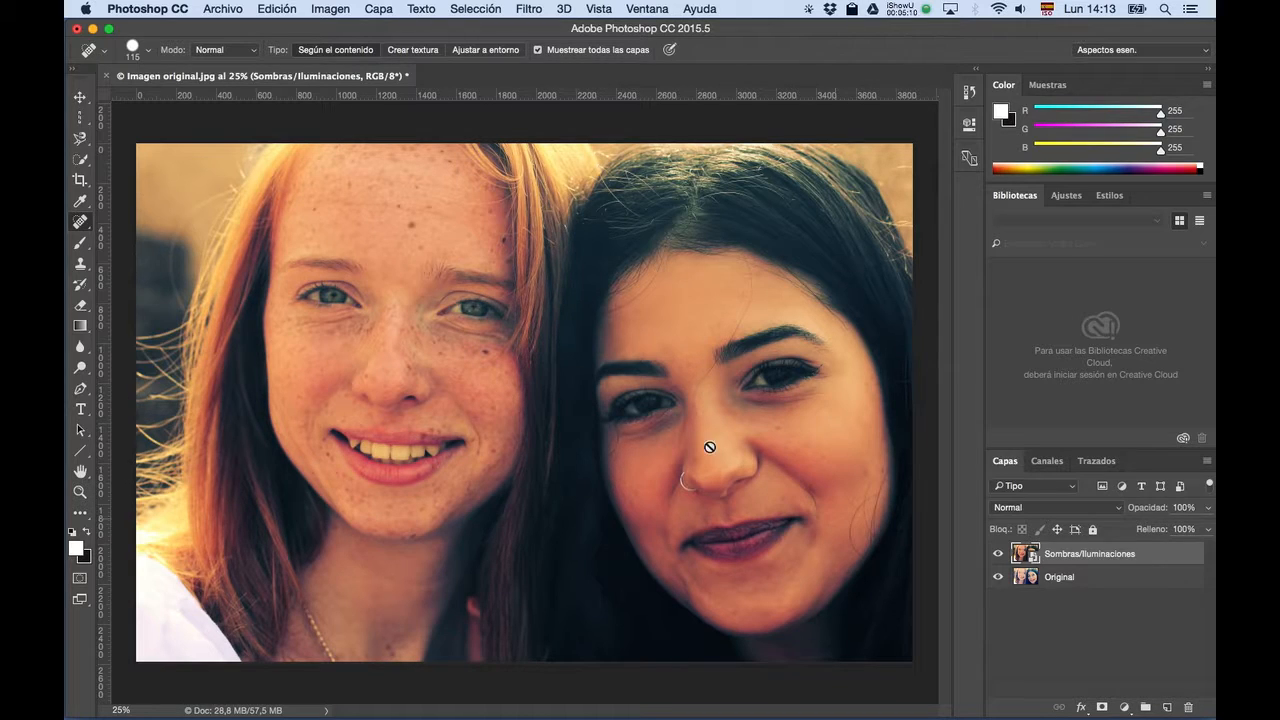
Start a Sombras/iluminaciones adjustment on the smart object, setting the shadows amount to 30% and their radius to 200 px.
left_click(313, 8)
mouse_move(343, 53)
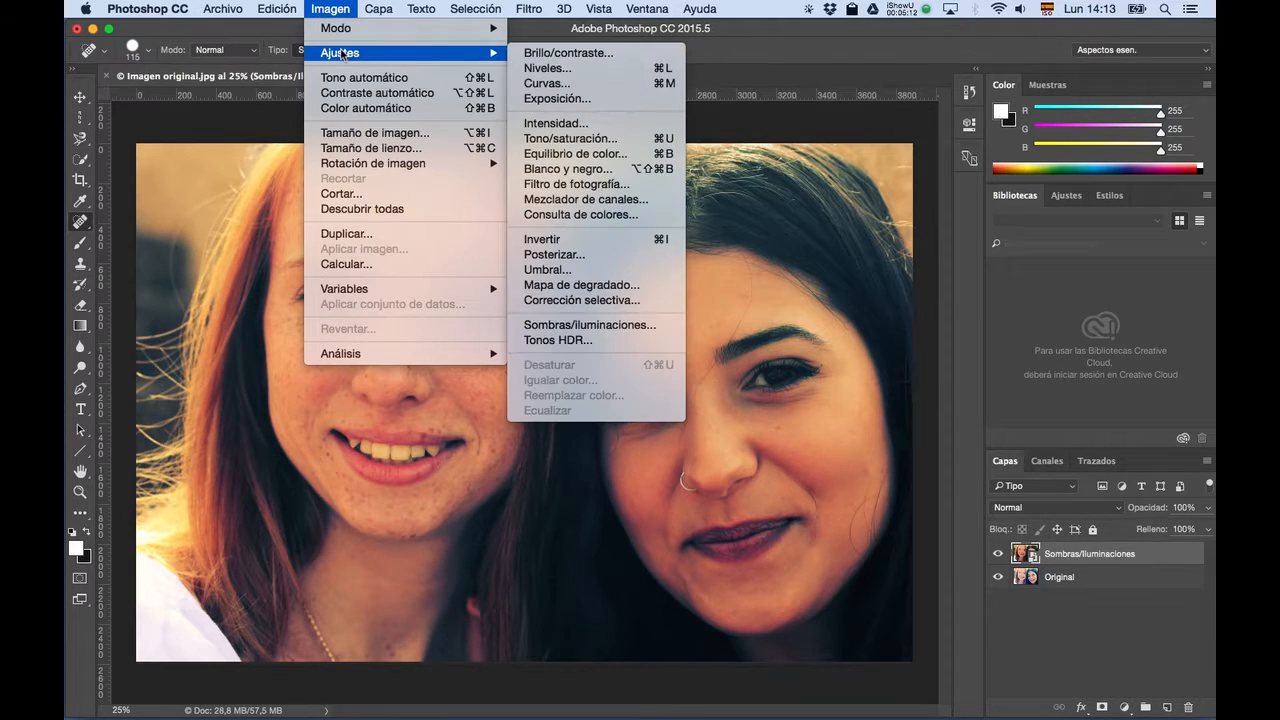
left_click(590, 324)
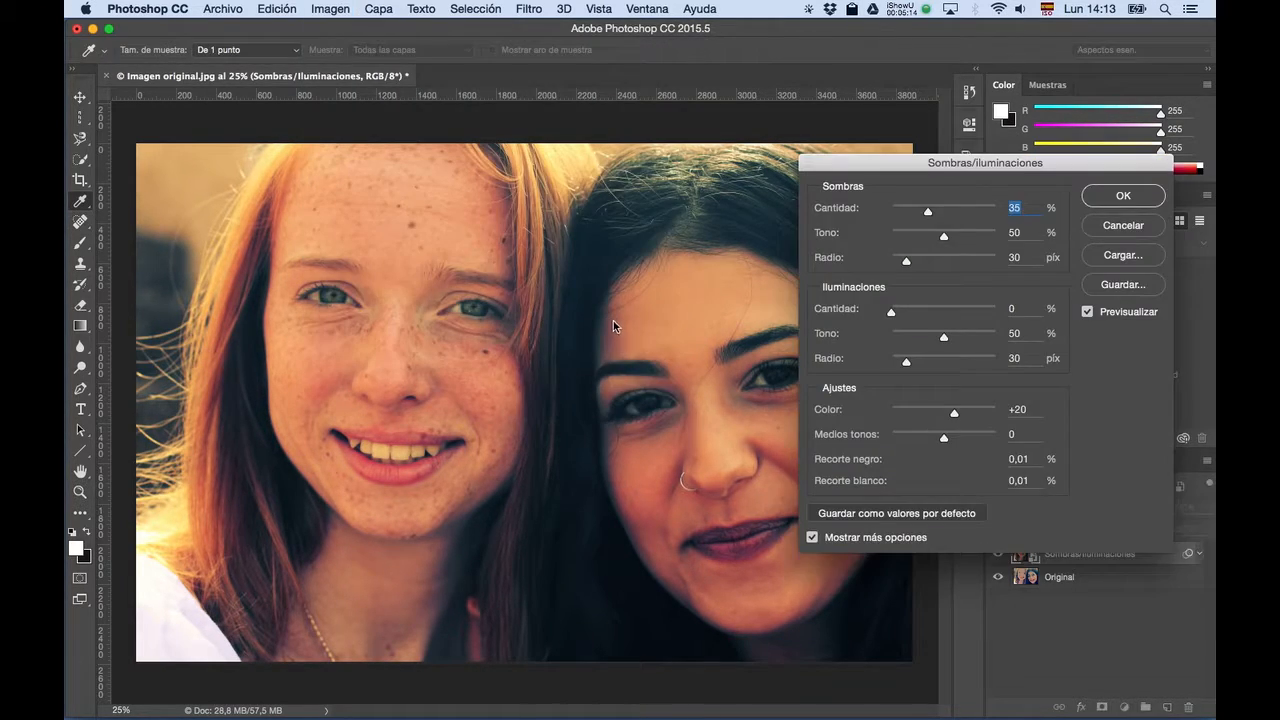
left_click_drag(1006, 170, 733, 124)
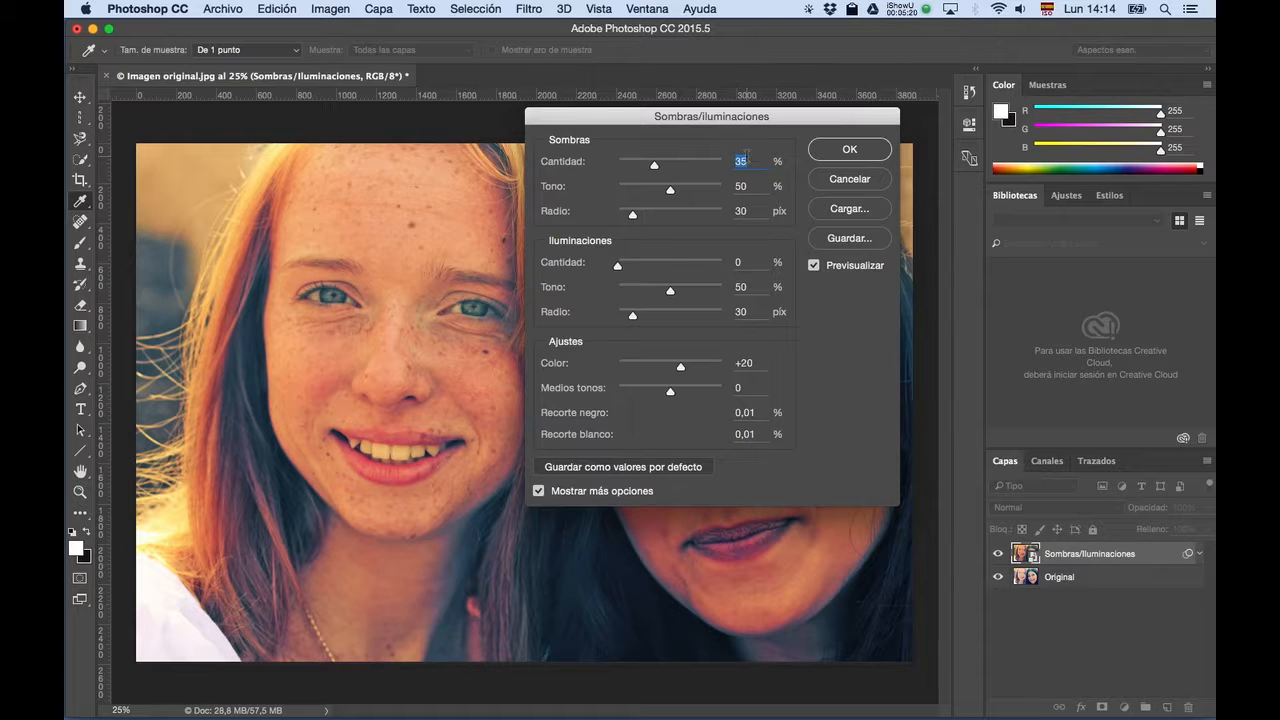
type("30")
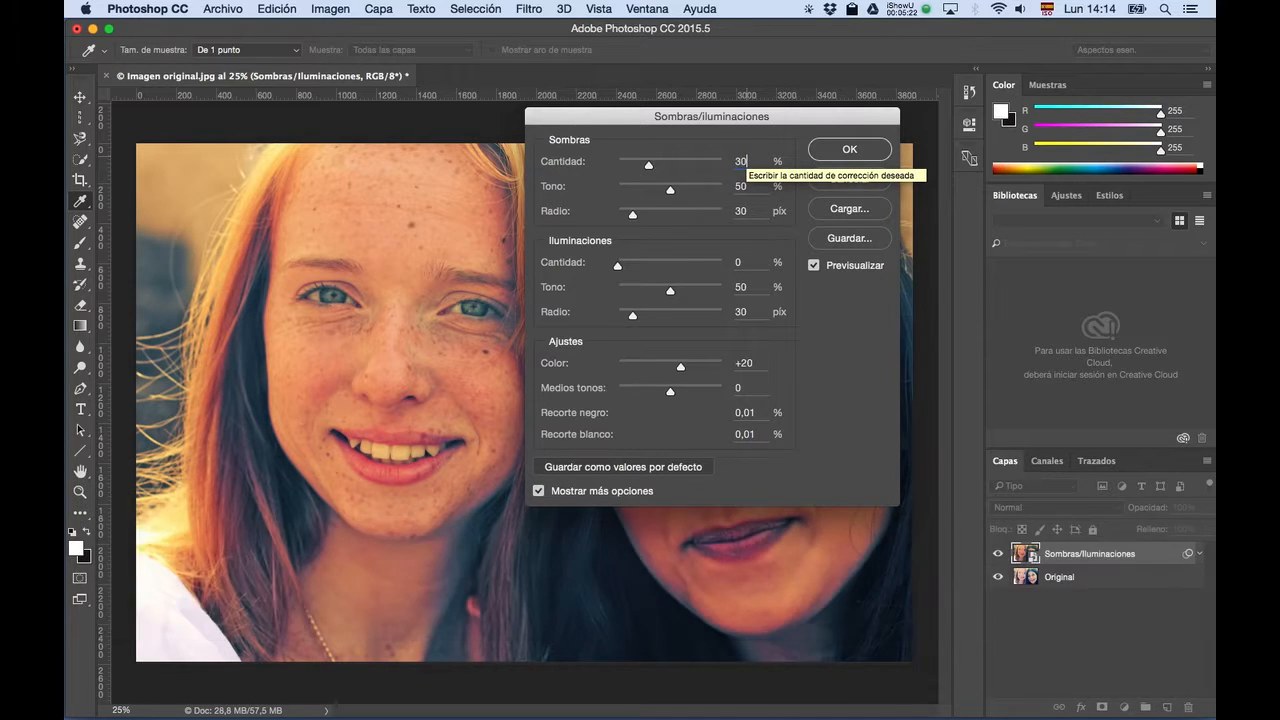
key("Tab")
key("Tab")
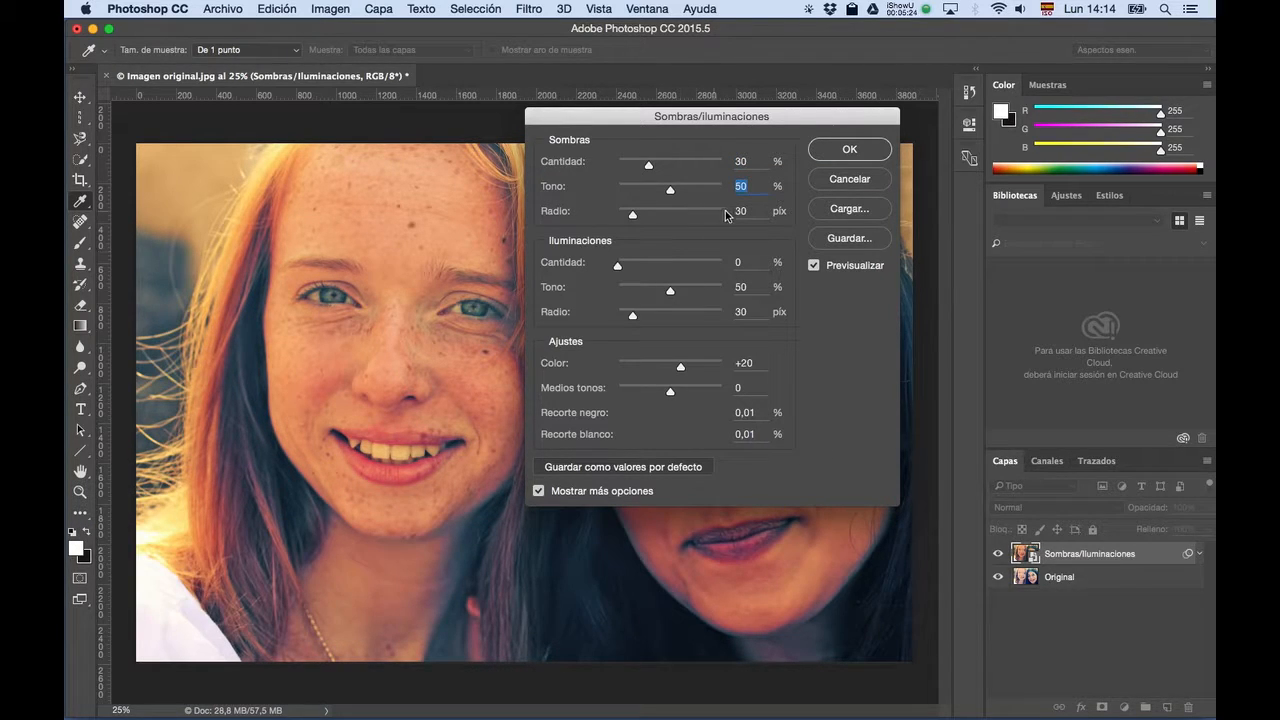
type("200")
key("Tab")
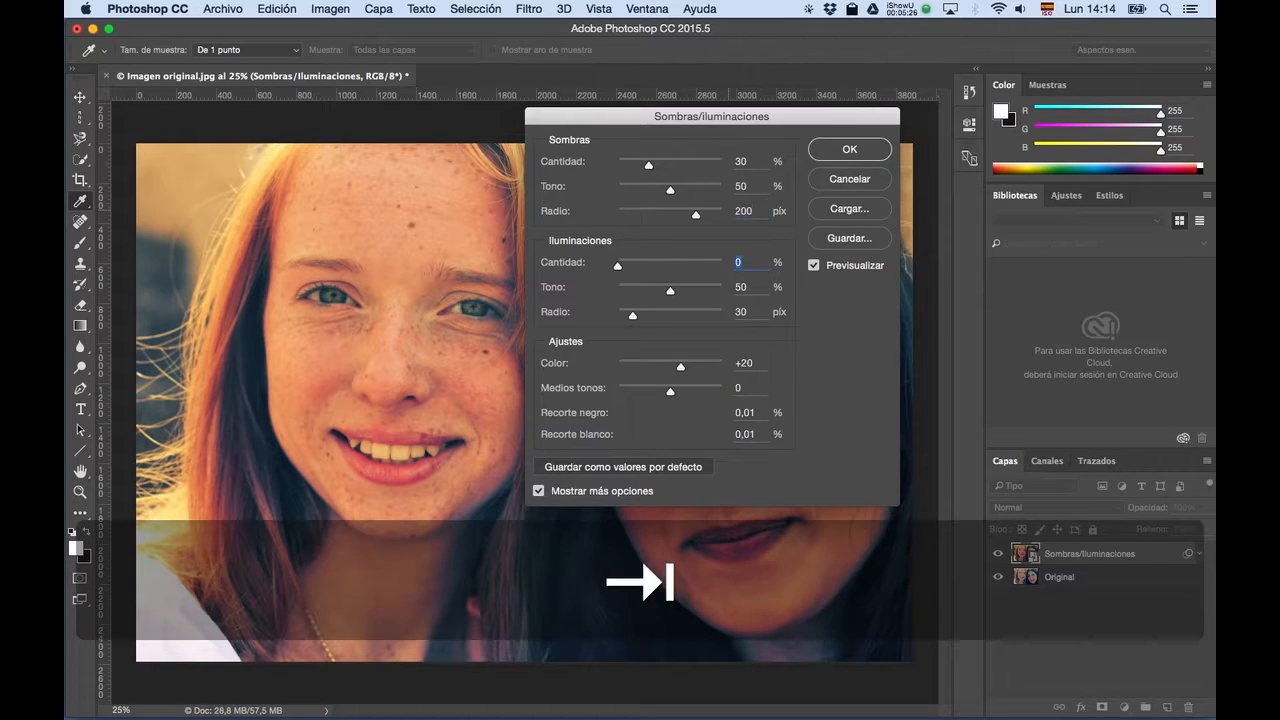
Set the highlights (Iluminaciones) amount to 10% and their radius to 200 px.
left_click_drag(797, 121, 910, 83)
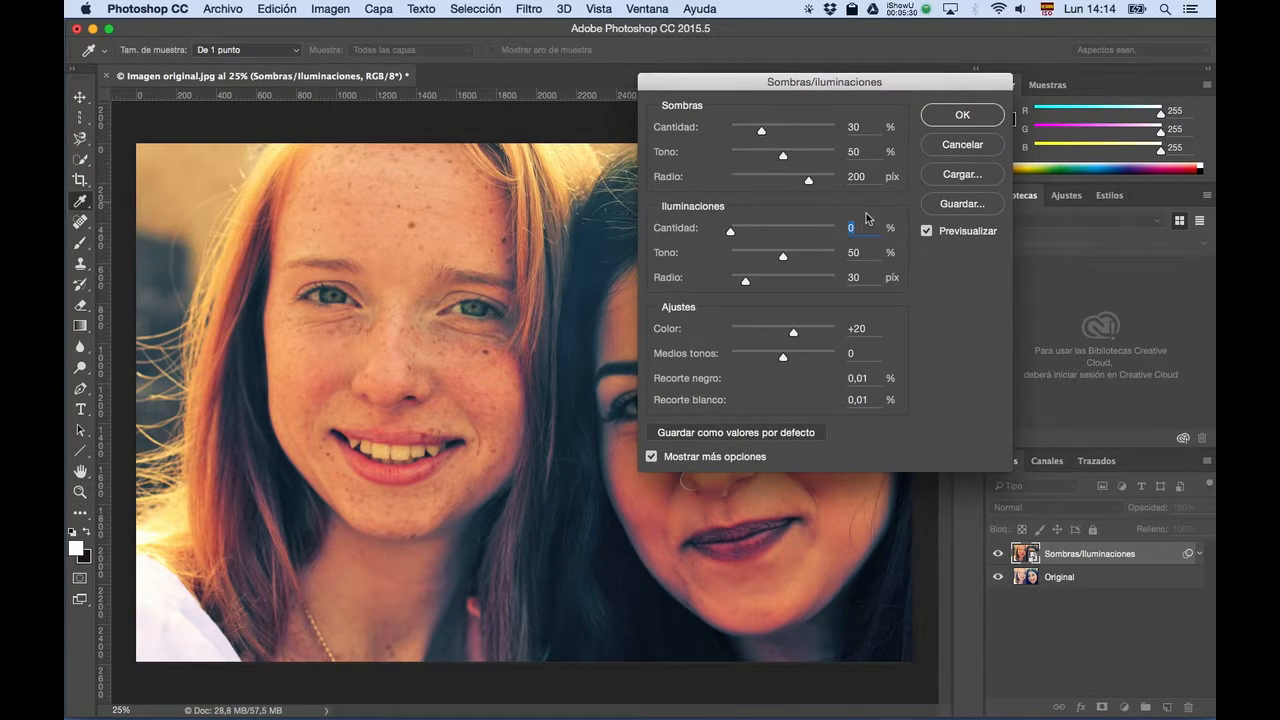
type("10")
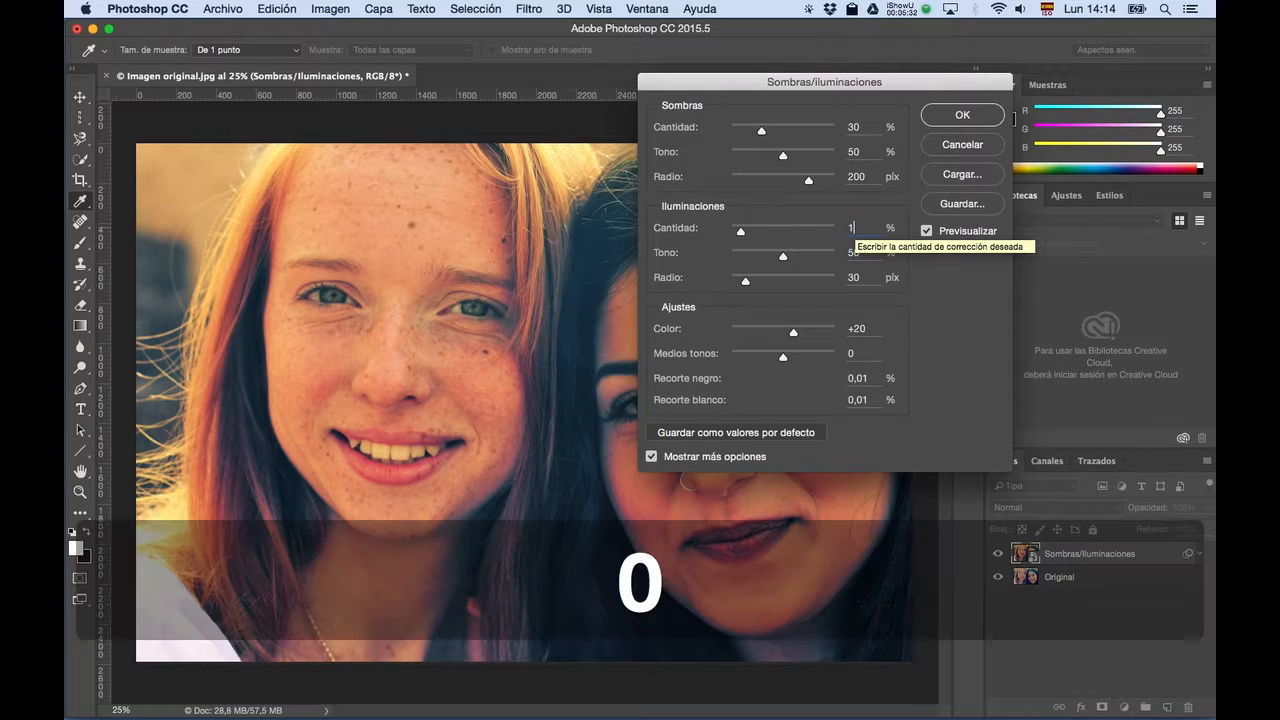
key("Tab")
key("Tab")
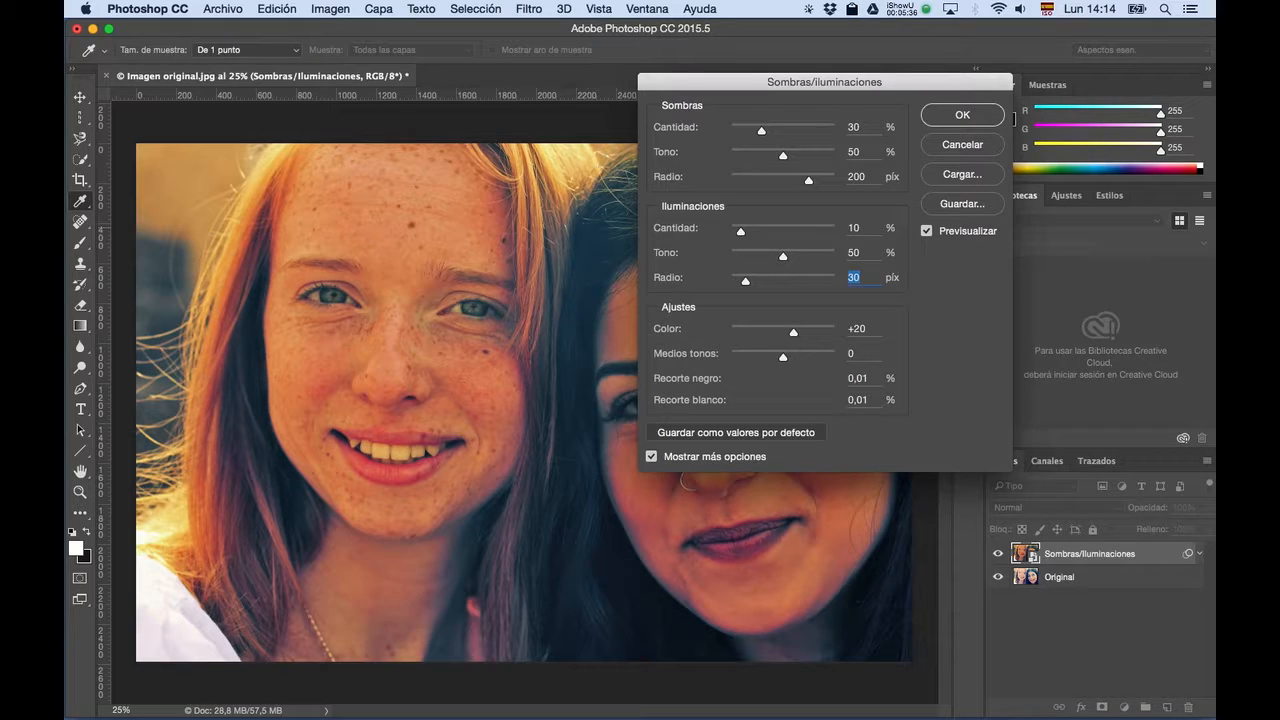
type("200")
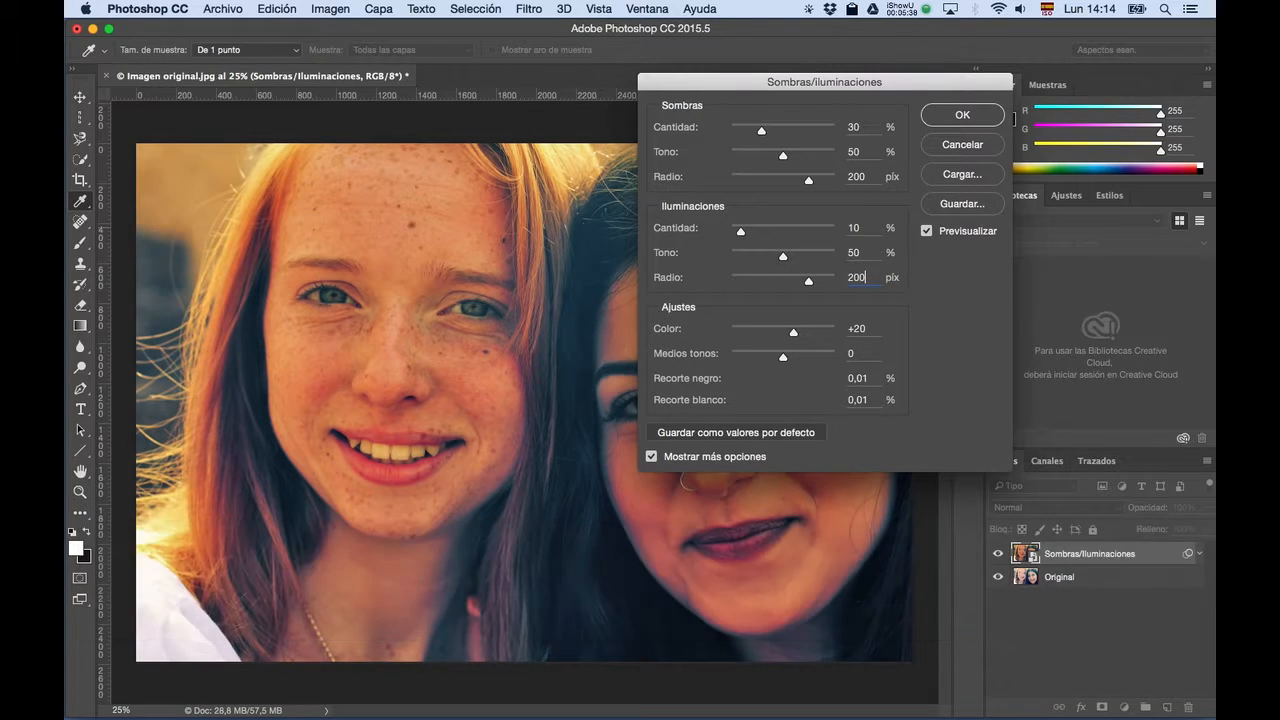
Set the Color correction to 0, apply the Sombras/iluminaciones adjustment and collapse the layer's smart filter list.
key("Tab")
type("0")
key("Tab")
left_click(962, 116)
key("j")
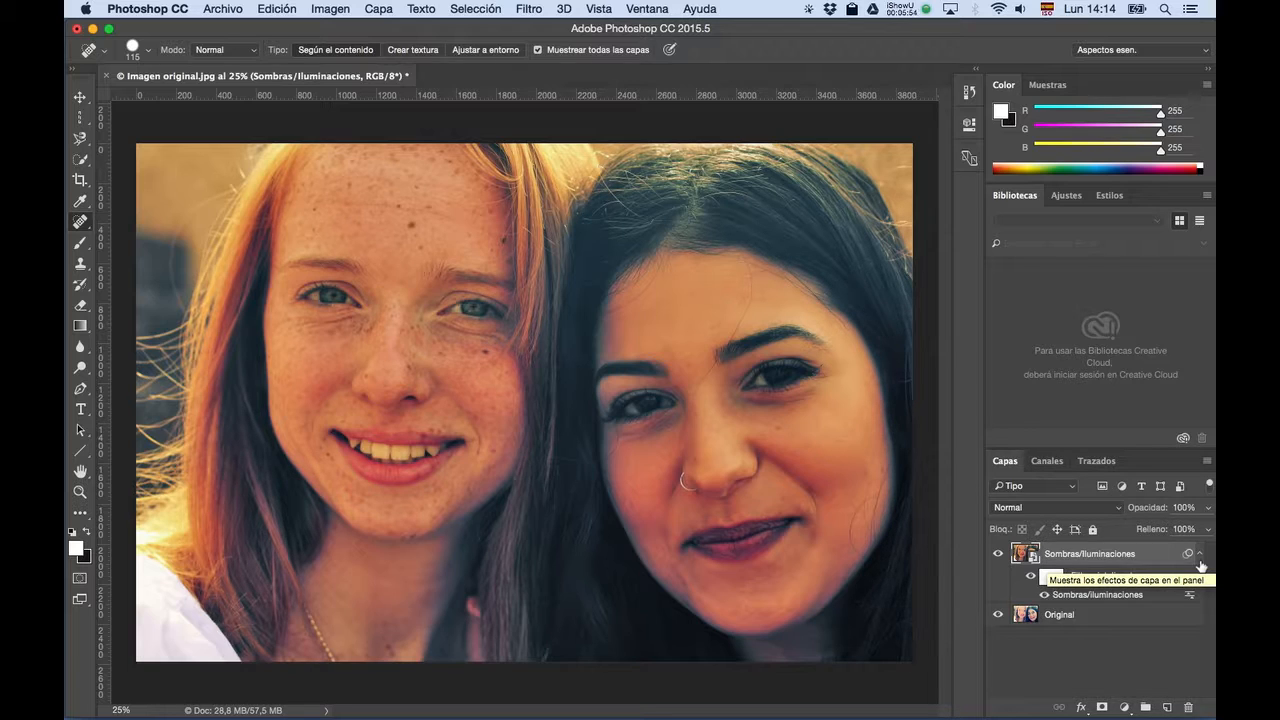
left_click(1200, 558)
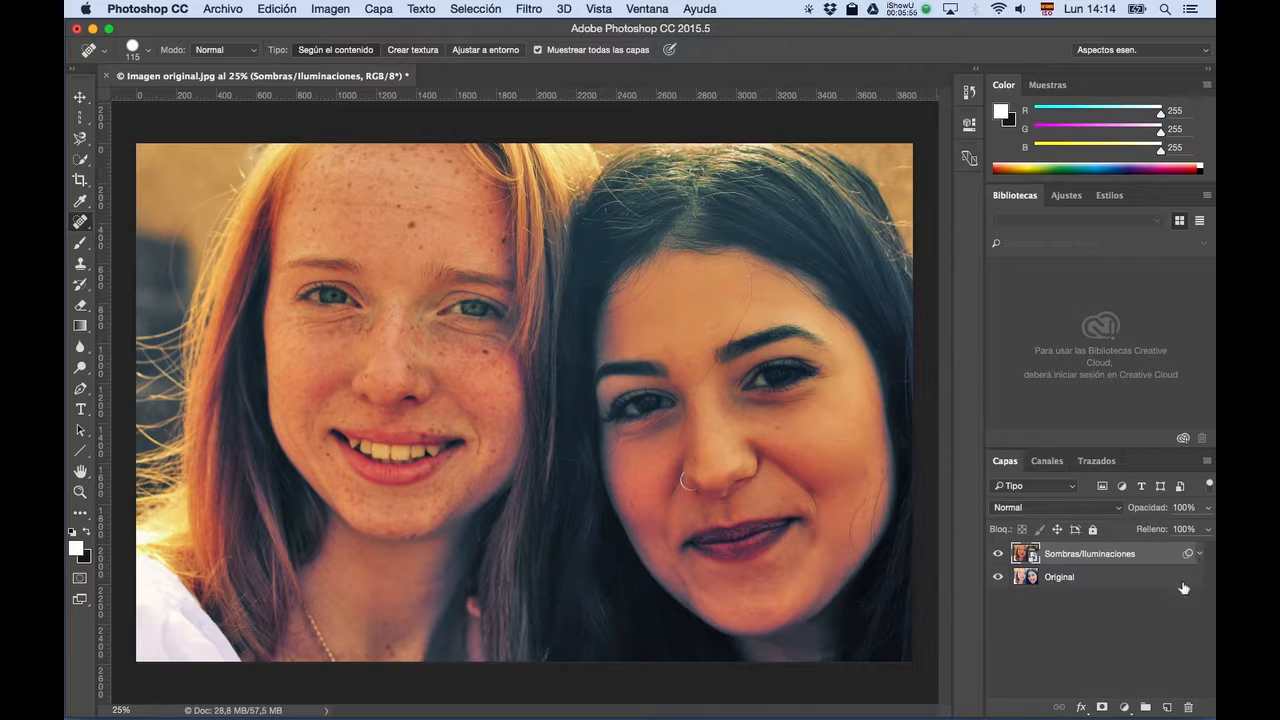
Create a new empty layer named Corrección piel above the Sombras/Iluminaciones smart object.
left_click(1167, 708, "alt")
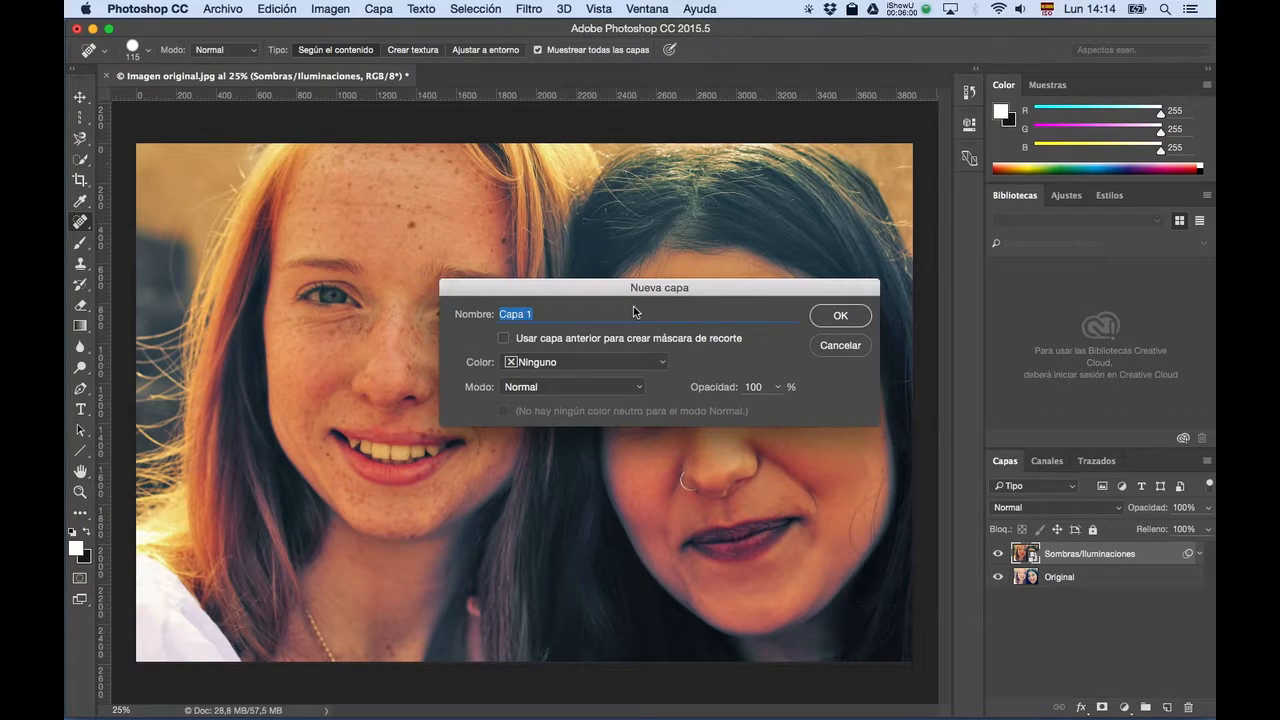
type("Corrección piel")
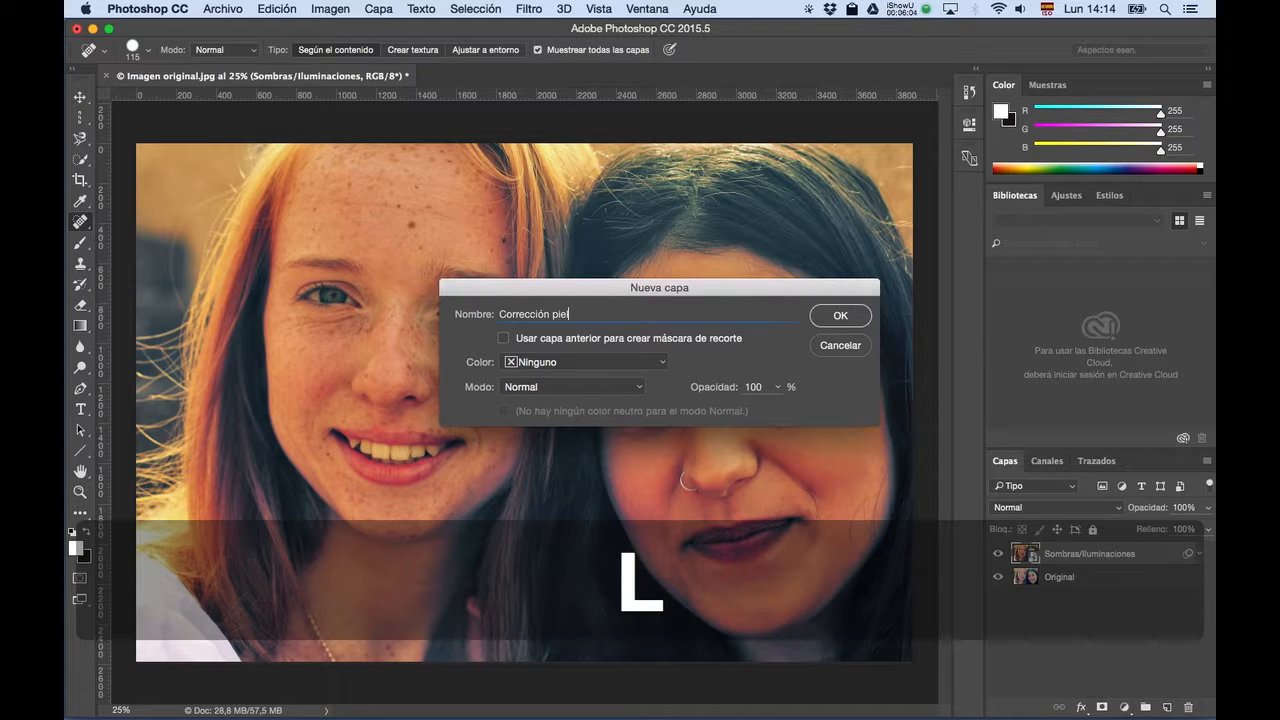
key("Return")
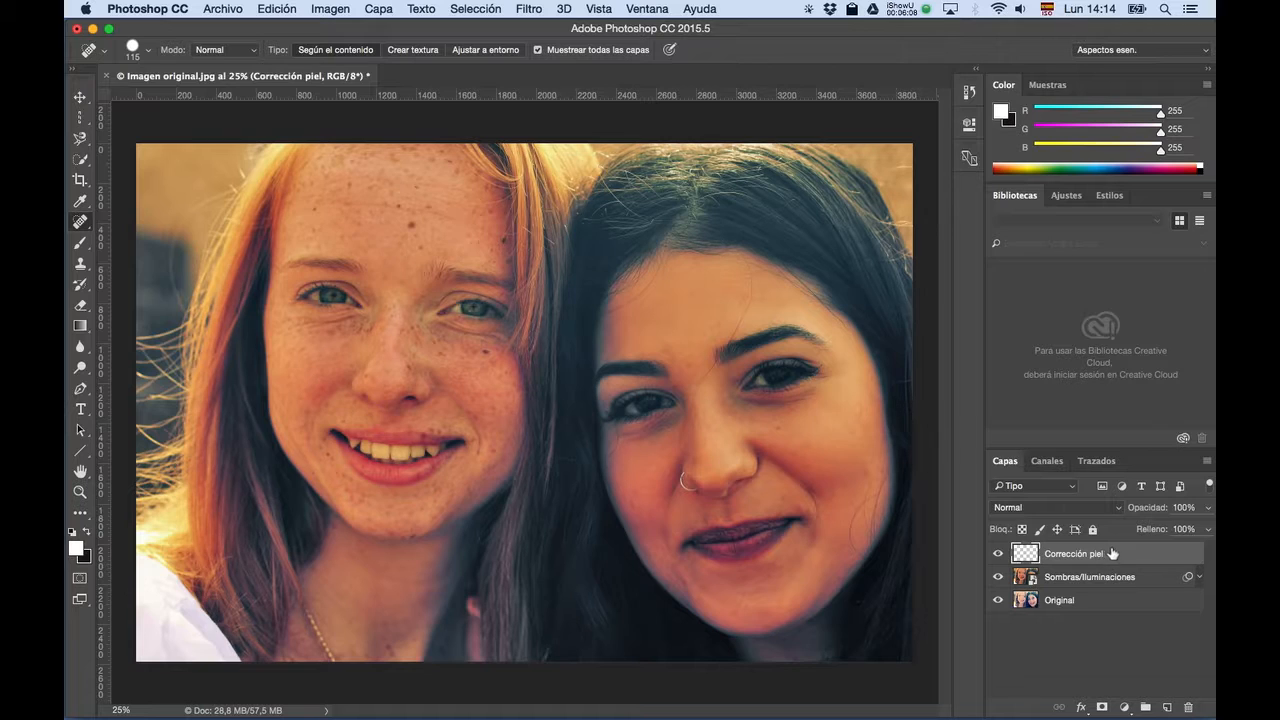
Select the Pincel corrector puntual tool for retouching the red-haired woman's face on the Corrección piel layer.
scroll(418, 199, "up", 5)
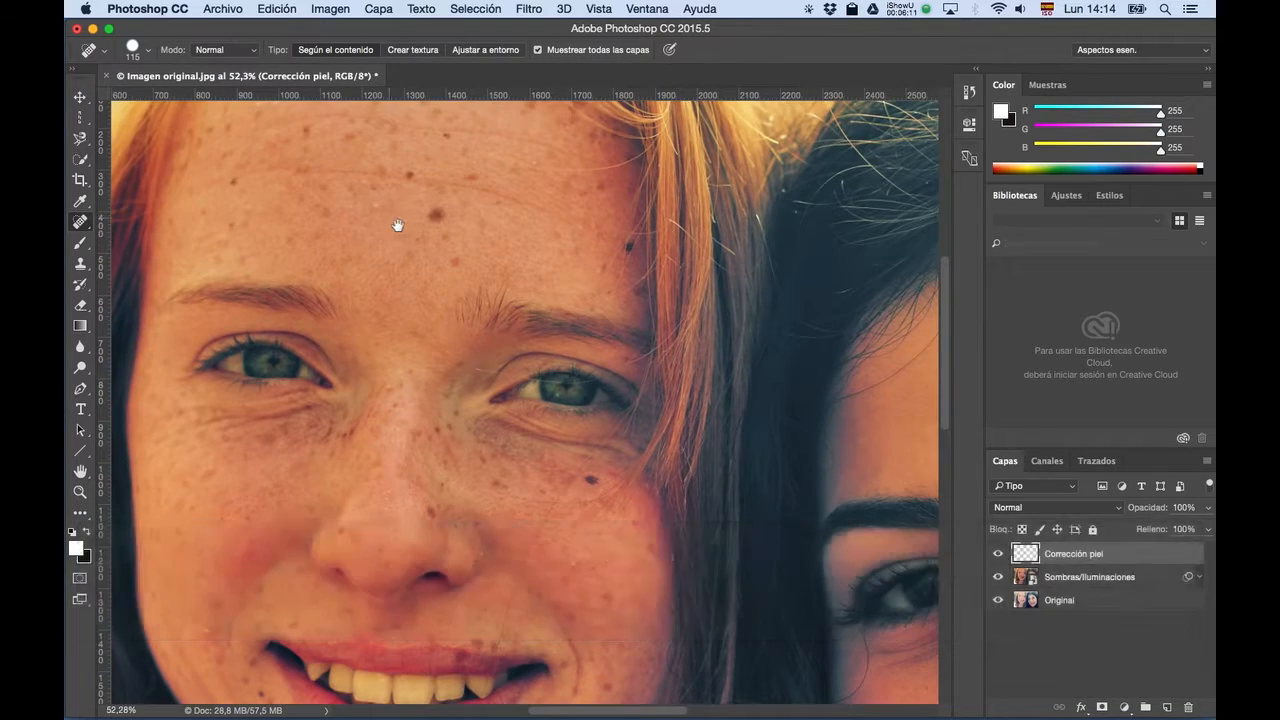
left_click_drag(397, 225, 380, 286)
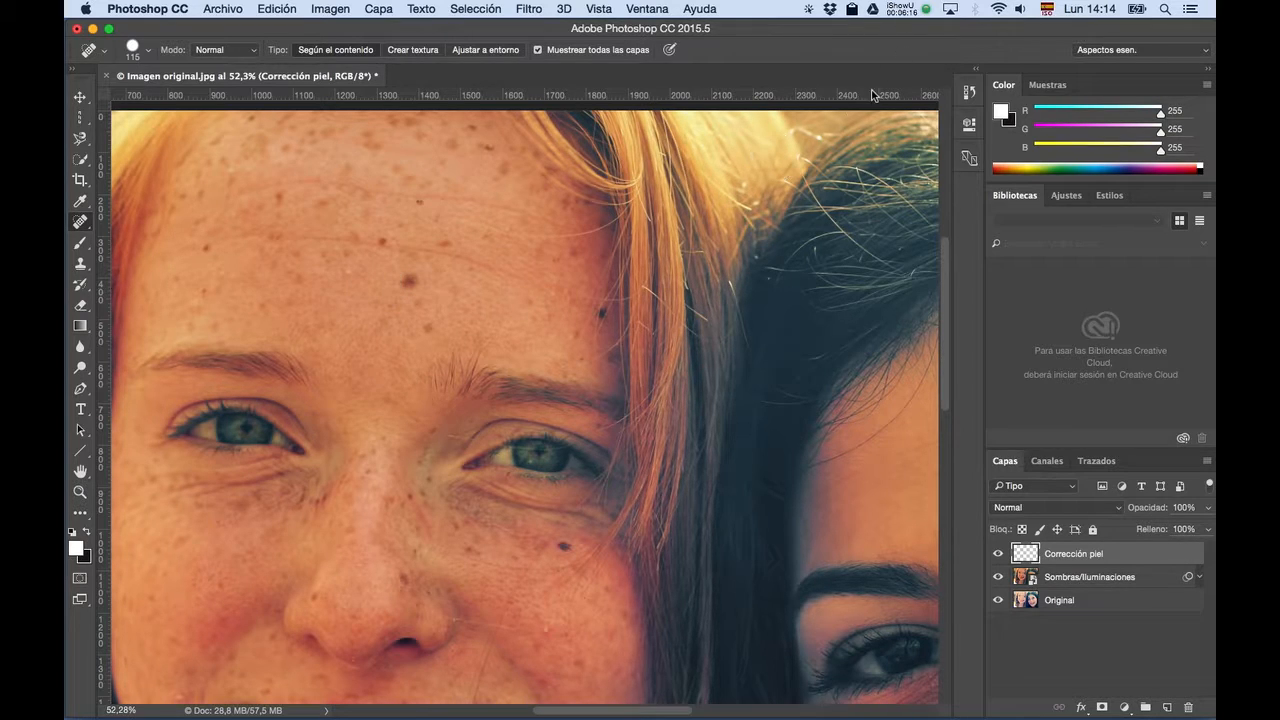
left_click(80, 222)
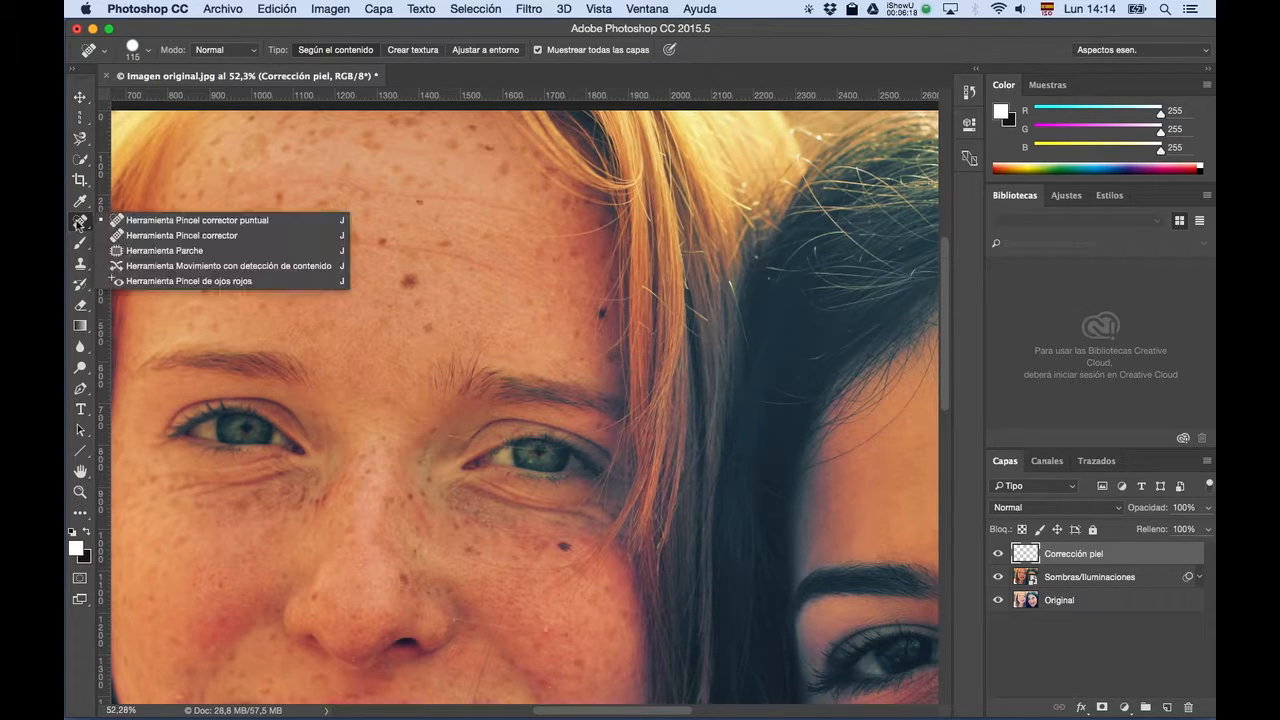
left_click(168, 240)
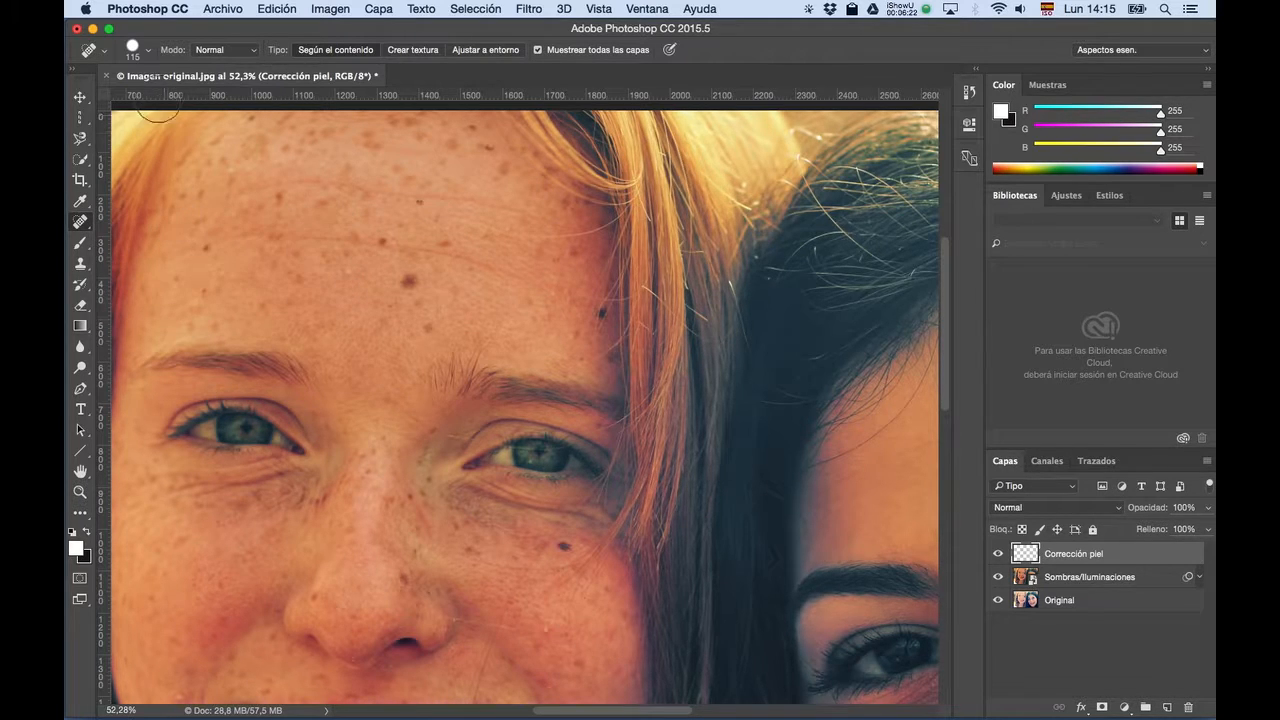
Reset all tools to their default options and enable Muestrear todas las capas for the spot healing brush.
left_click(135, 53)
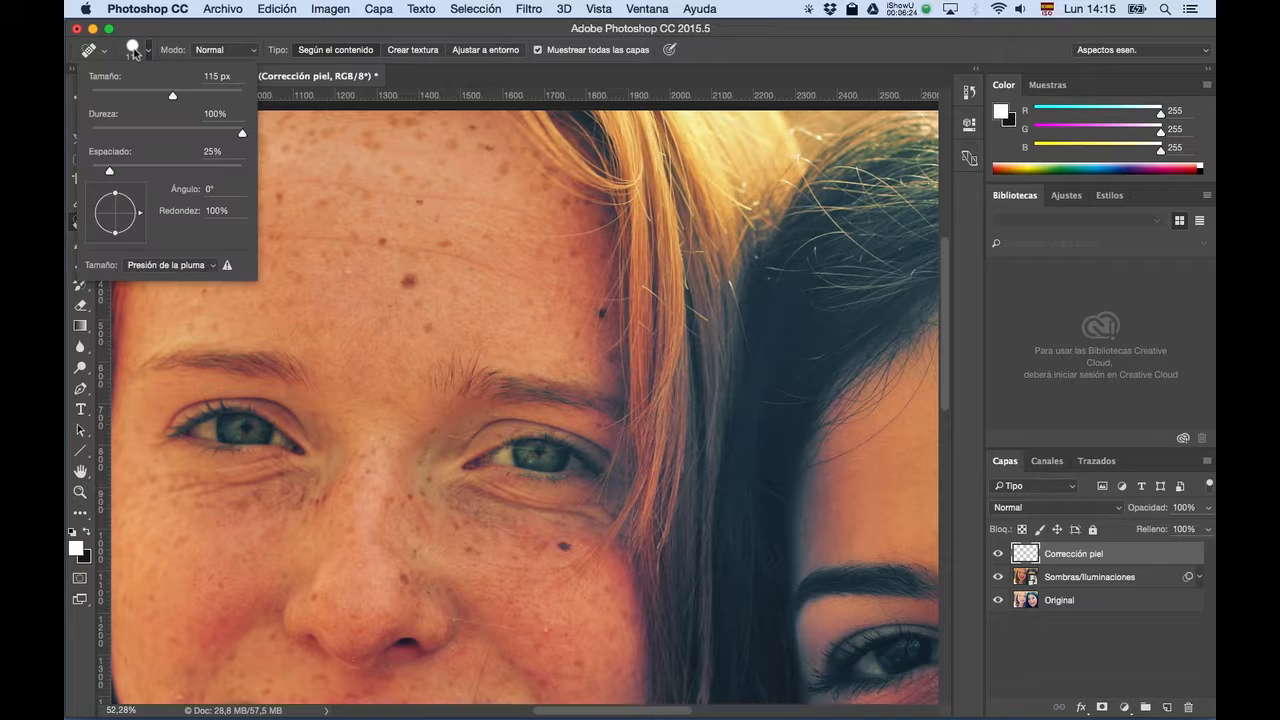
right_click(102, 48)
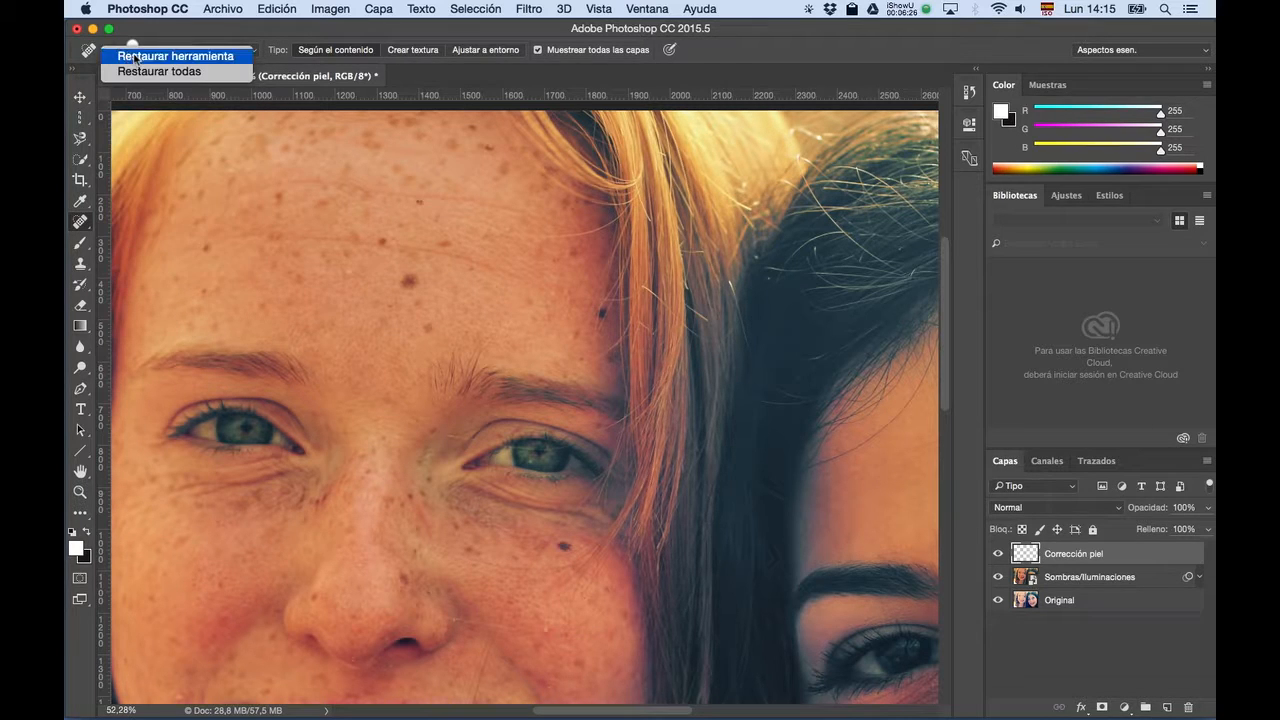
left_click(138, 72)
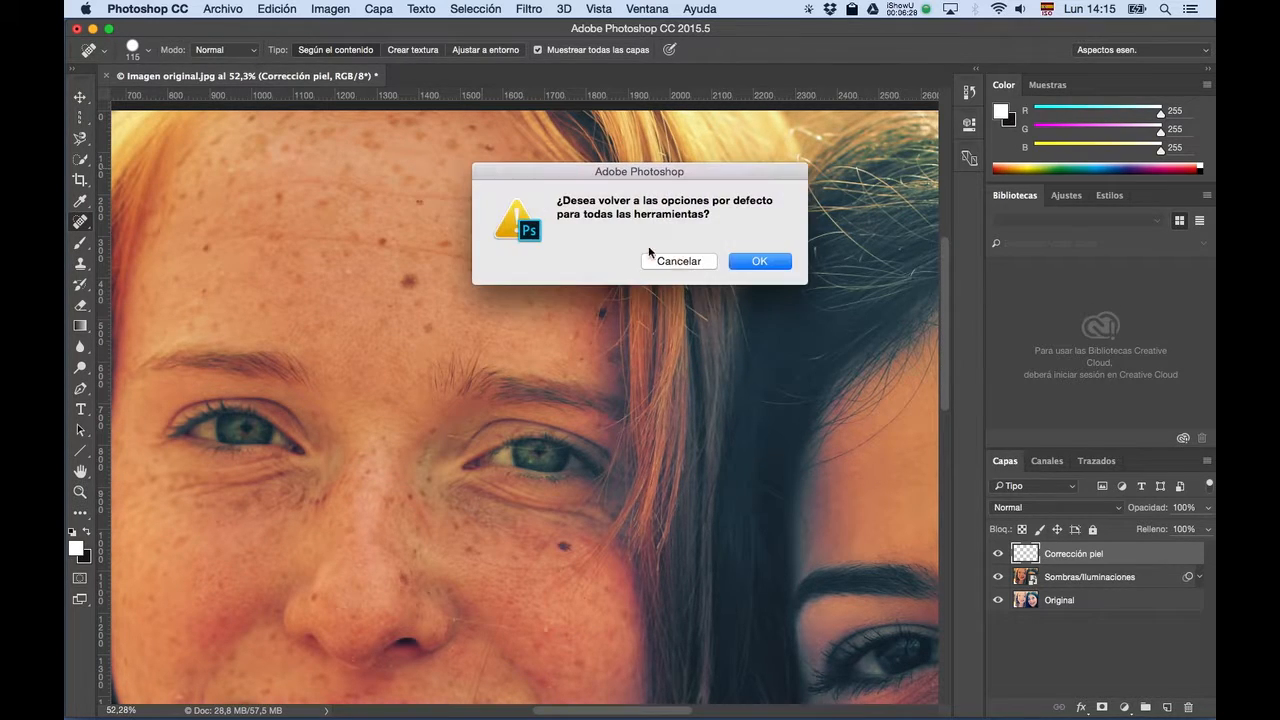
left_click(755, 261)
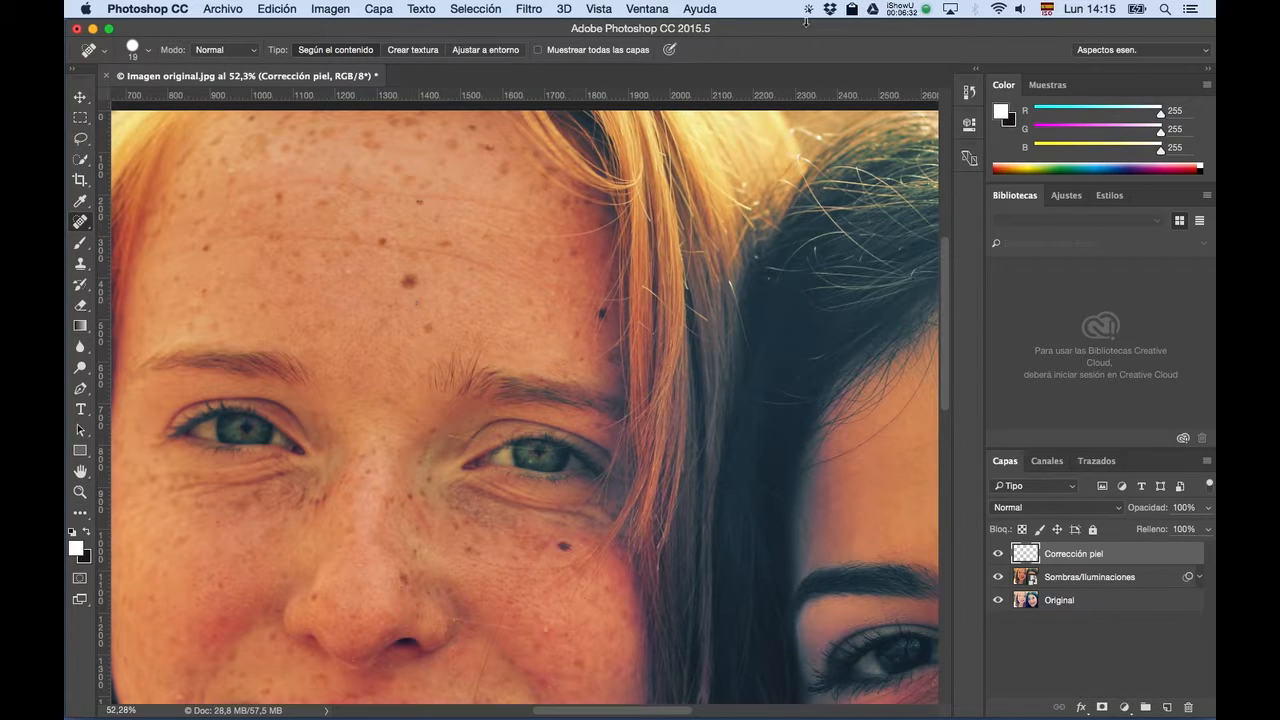
left_click(891, 8)
left_click(930, 71)
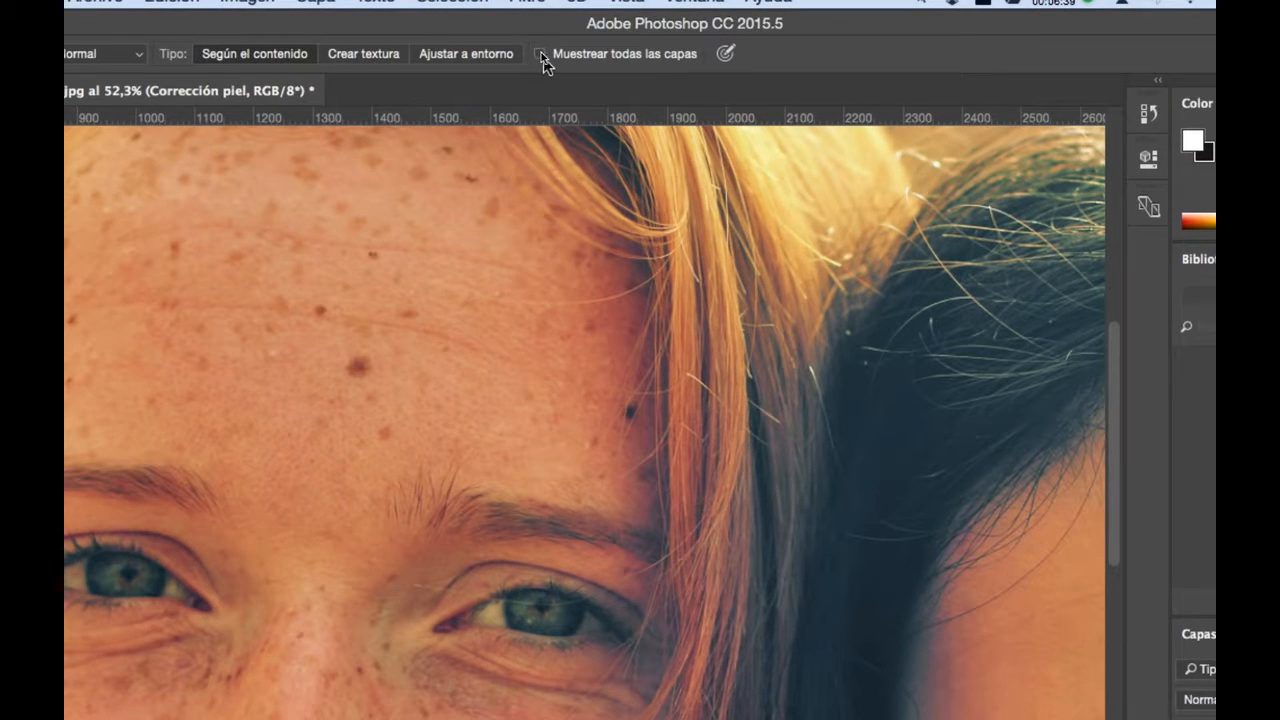
left_click(541, 55)
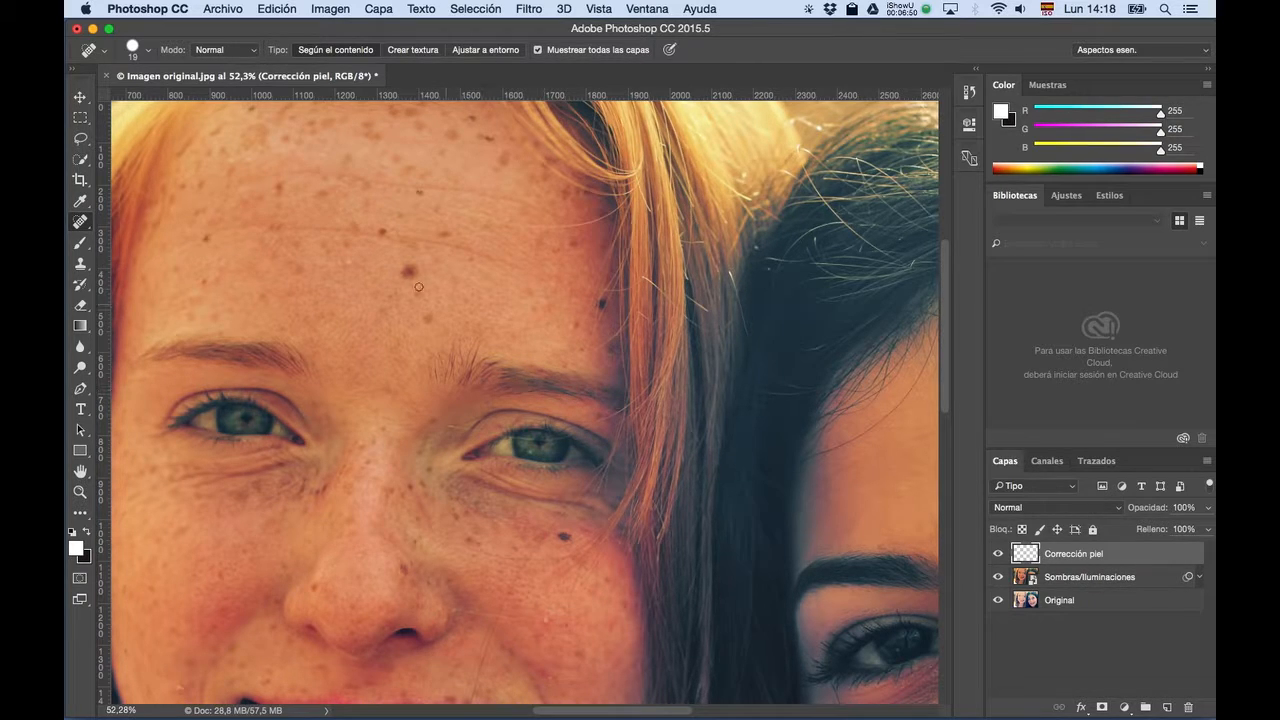
Enlarge the healing brush to 69 px and remove the large mole in the centre of the red-haired woman's forehead.
mouse_move(412, 271)
left_mouse_down()
mouse_move(428, 273)
mouse_move(410, 271)
left_mouse_up()
left_click(410, 271)
key("space")
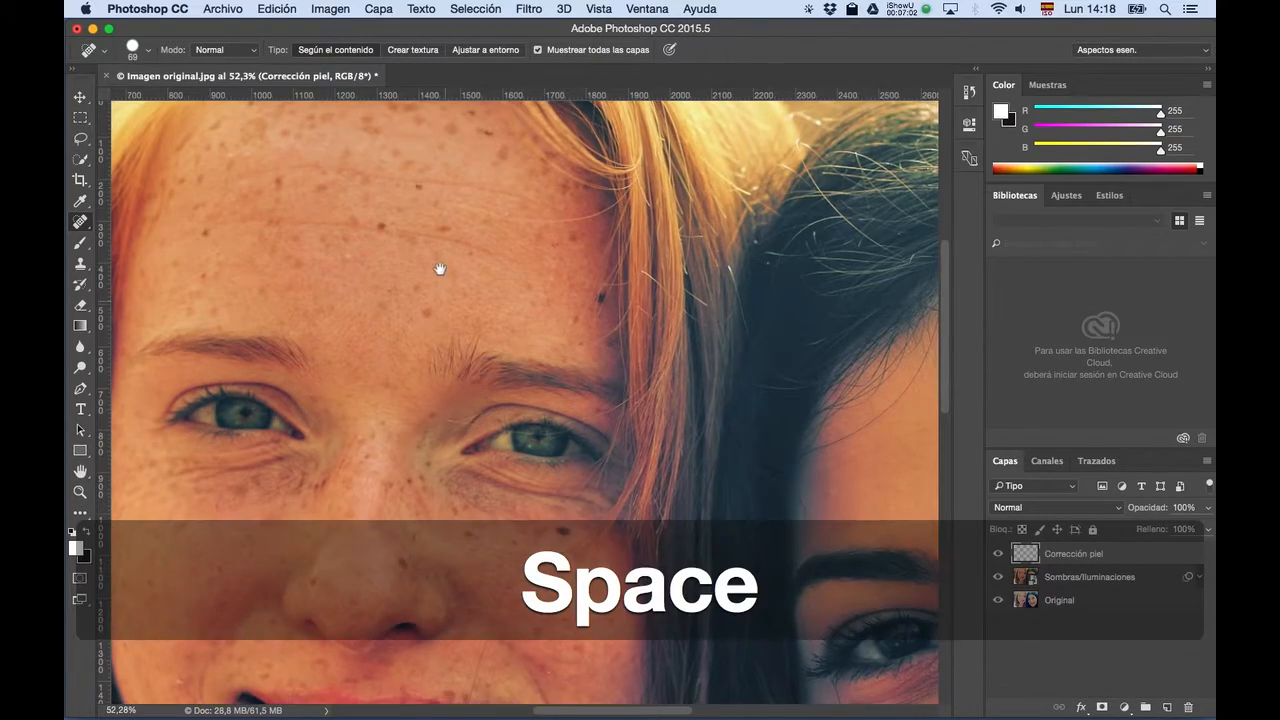
left_click_drag(441, 273, 429, 249)
key("space")
left_click_drag(347, 211, 394, 269)
key("space")
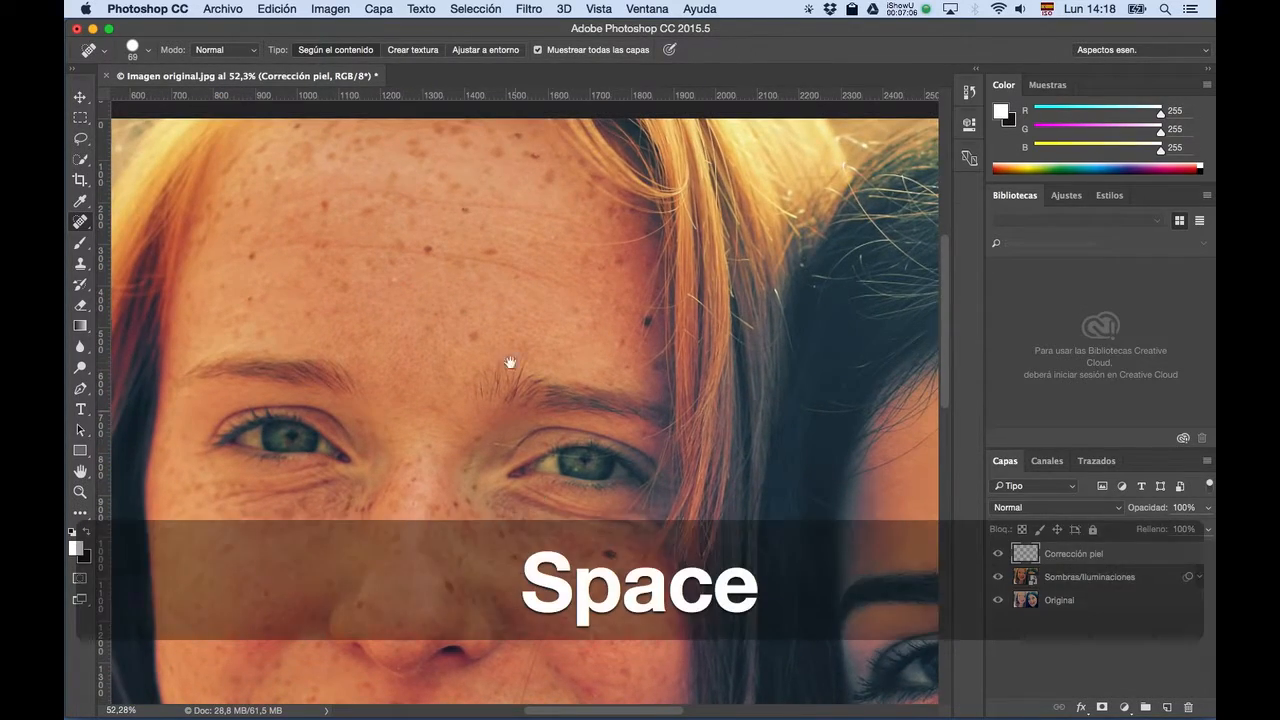
Remove the small light specks on the cheek and below the nose with a 22 px healing brush.
left_click_drag(518, 648, 497, 391)
scroll(466, 392, "up", 3)
scroll(448, 388, "up", 5)
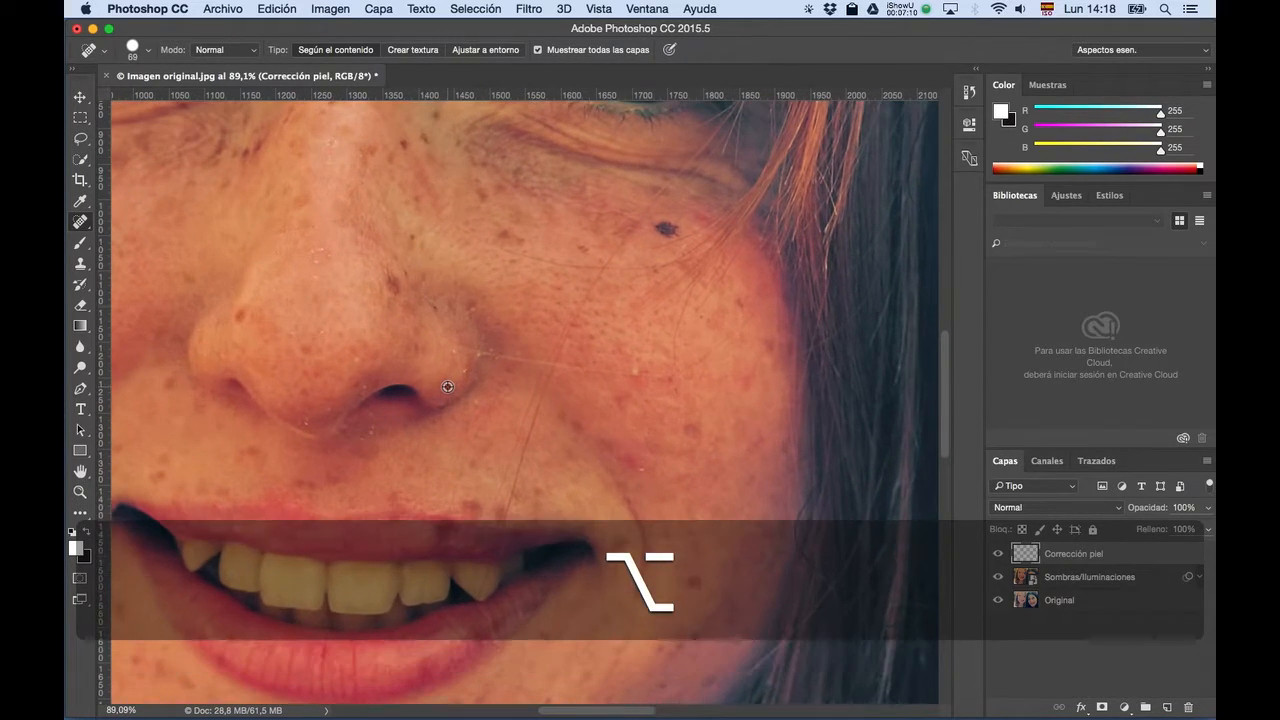
left_click_drag(639, 374, 634, 376)
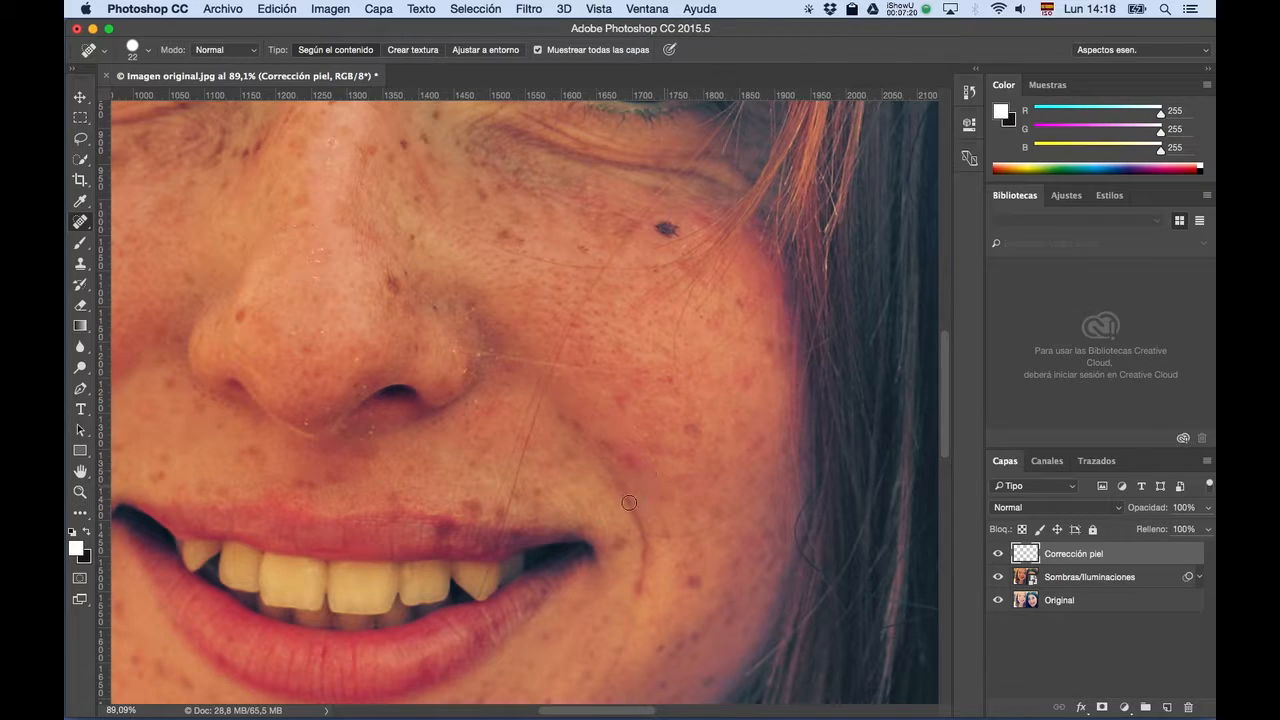
left_click_drag(397, 437, 398, 436)
Heal the spot on the cheek to the left of the mouth with a 30 px brush.
left_click(810, 9)
left_click(809, 8)
left_click_drag(306, 413, 420, 380)
key("ctrl+alt")
left_click_drag(198, 491, 188, 491)
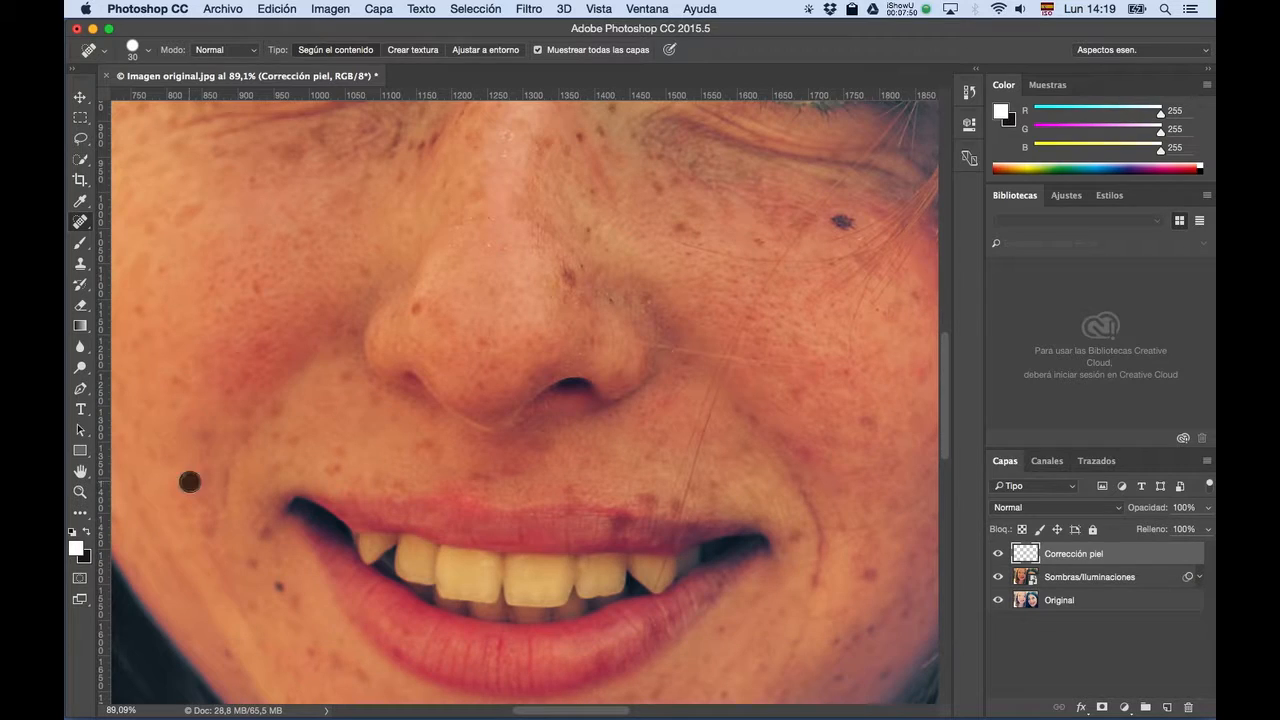
Retouch the fine marks beside the nose with a 17 px healing brush and undo the last correction.
mouse_move(334, 505)
left_mouse_down()
mouse_move(323, 480)
mouse_move(236, 550)
left_mouse_up()
left_click_drag(433, 288, 403, 340)
key("ctrl+alt")
left_click_drag(530, 384, 532, 398)
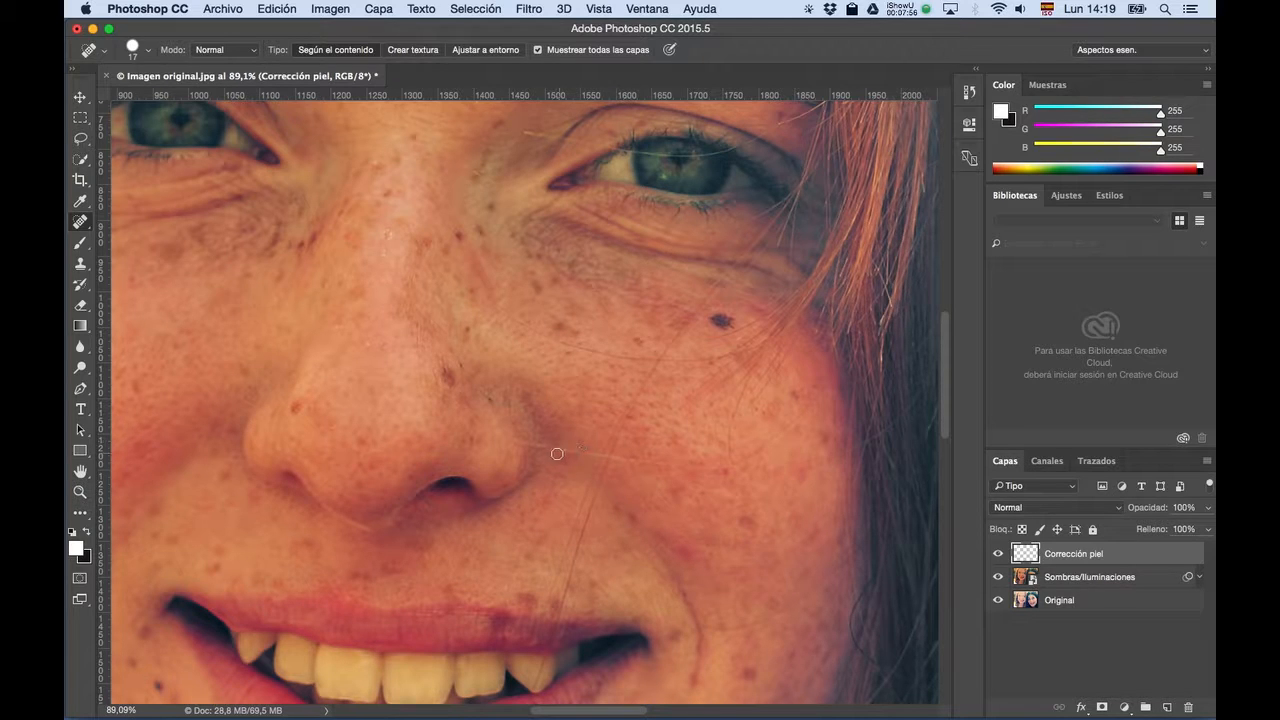
key("super+z")
Enlarge the healing brush to 28 px and heal a spot on the right side of the forehead.
key("space")
left_click_drag(531, 309, 515, 418)
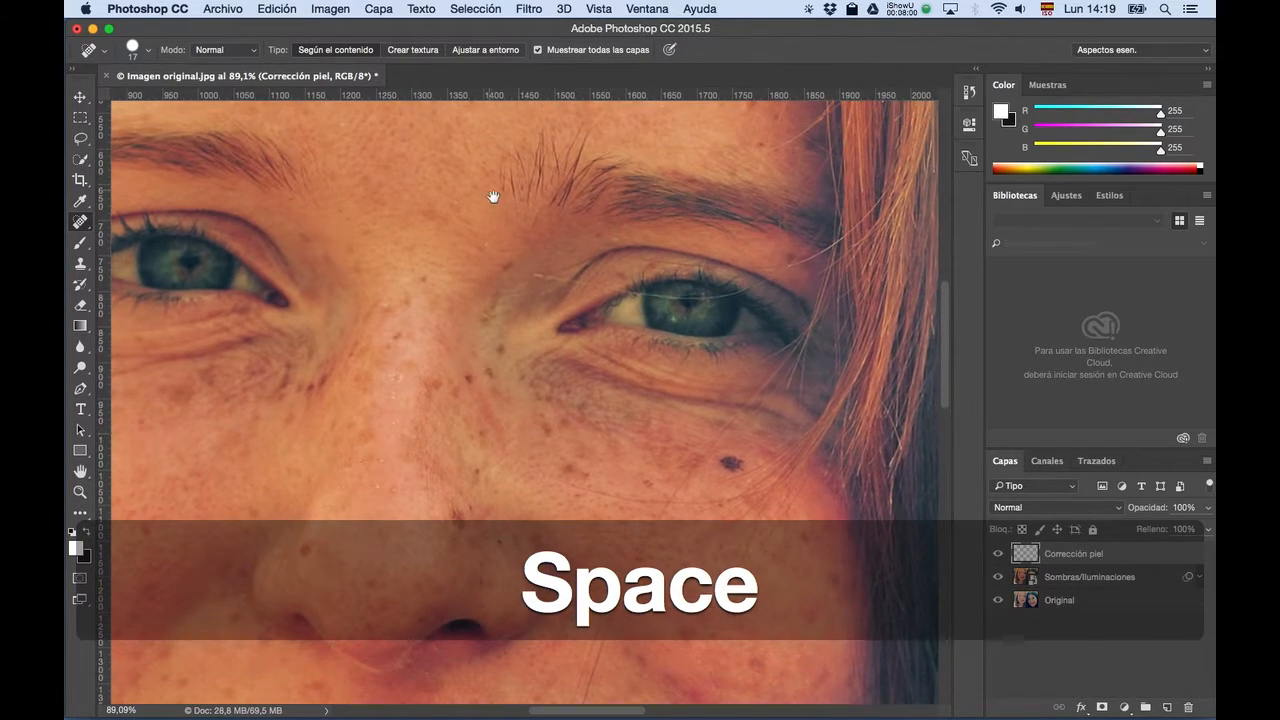
left_click_drag(491, 194, 540, 286)
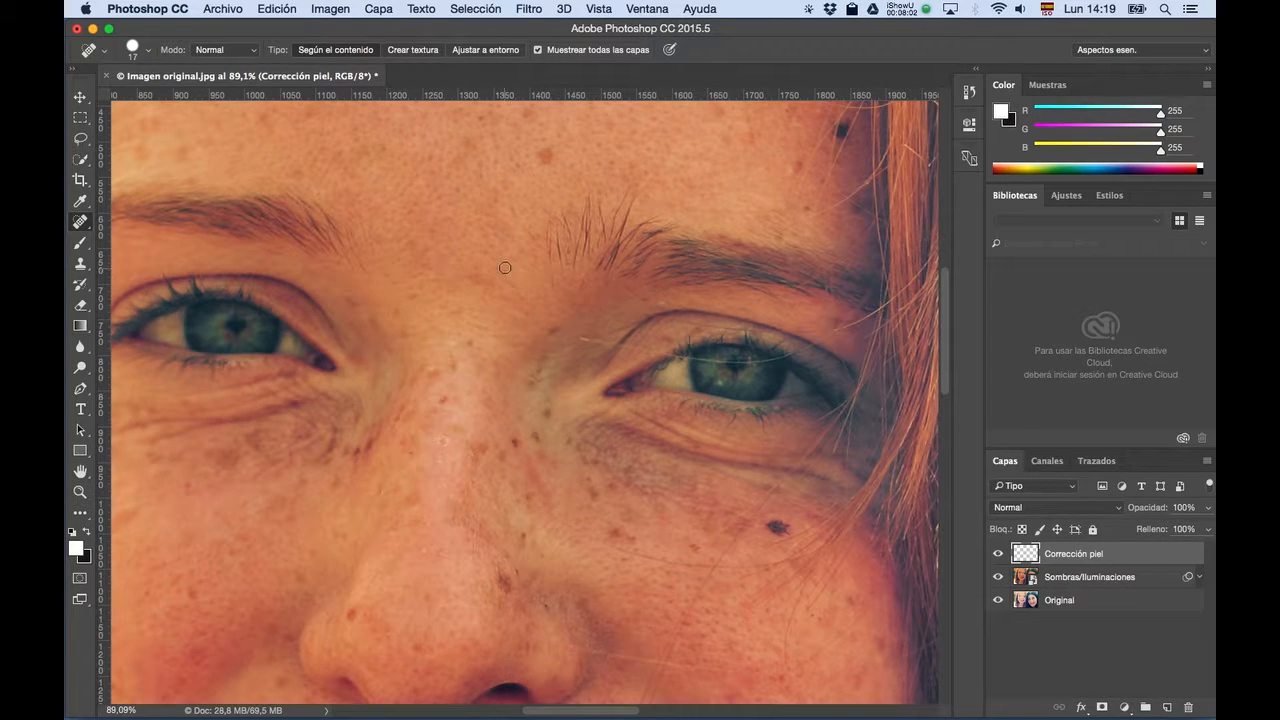
key("space")
left_click_drag(455, 249, 576, 420)
left_click_drag(538, 257, 537, 259)
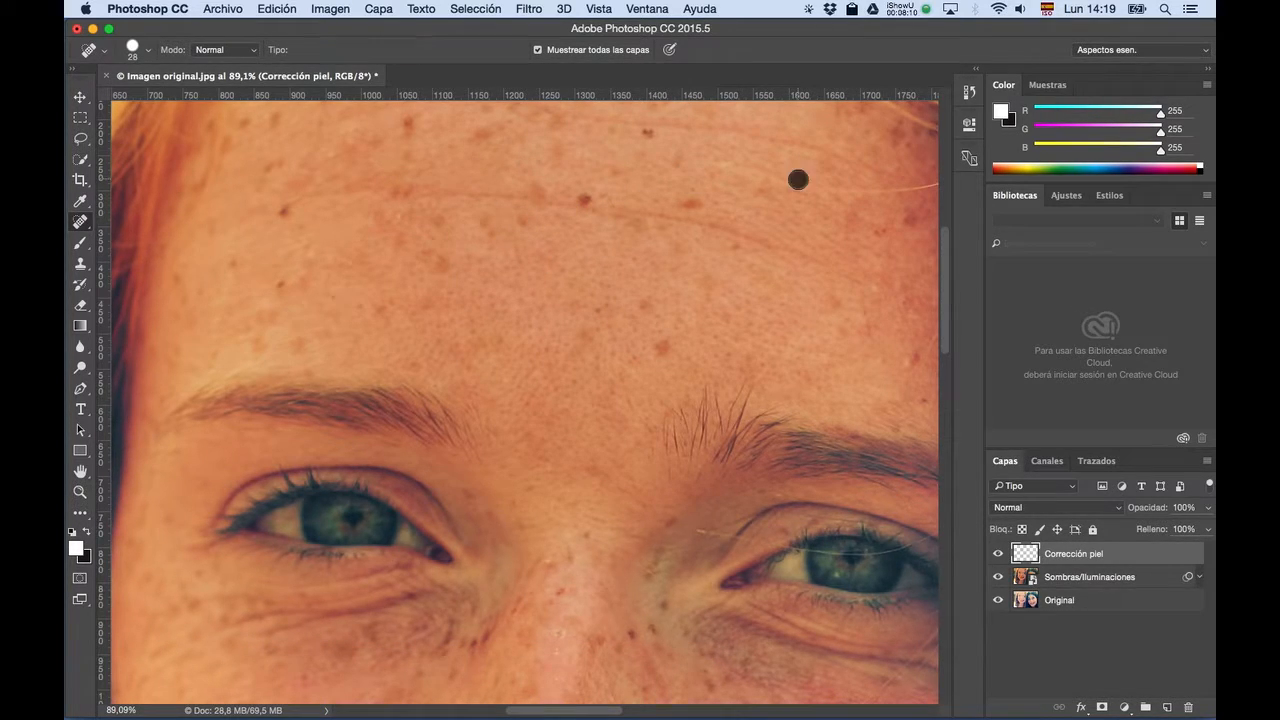
key("space")
mouse_move(500, 254)
left_mouse_down()
mouse_move(495, 336)
mouse_move(466, 320)
left_mouse_up()
key("space")
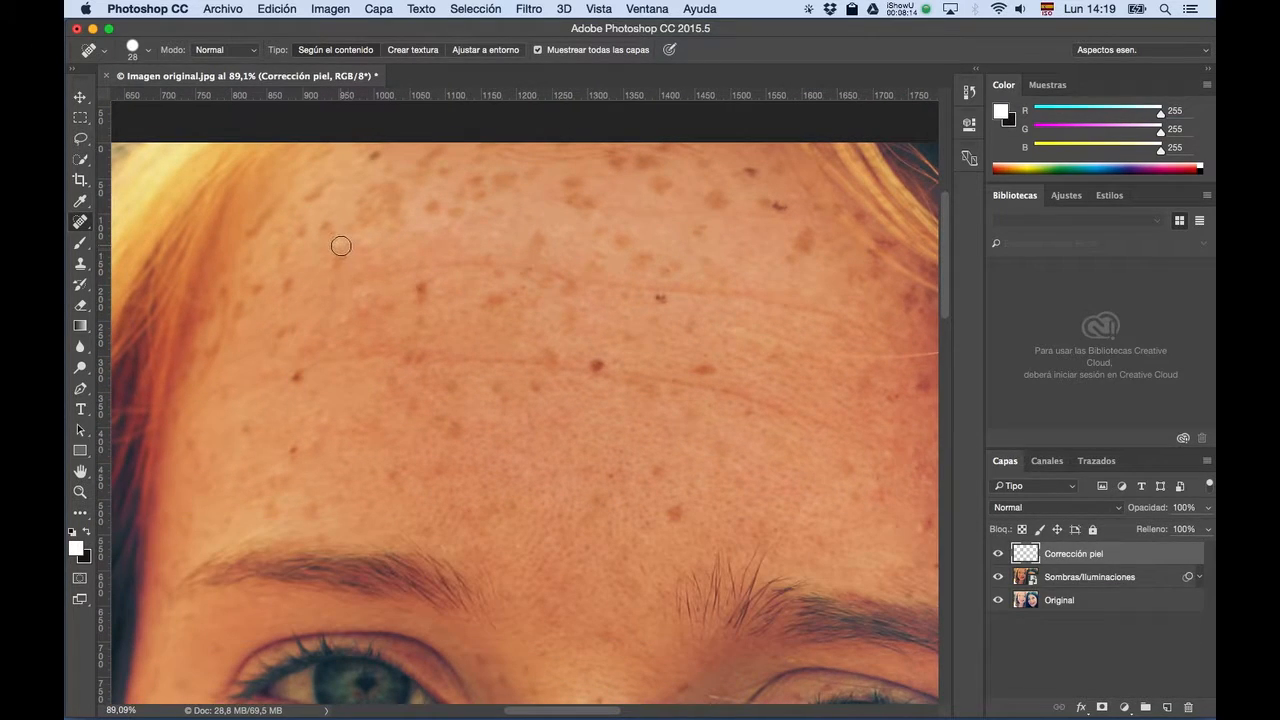
Undo the accidental duplication of the Corrección piel layer and retouch the bridge of the nose.
key("space")
left_click_drag(515, 276, 408, 215)
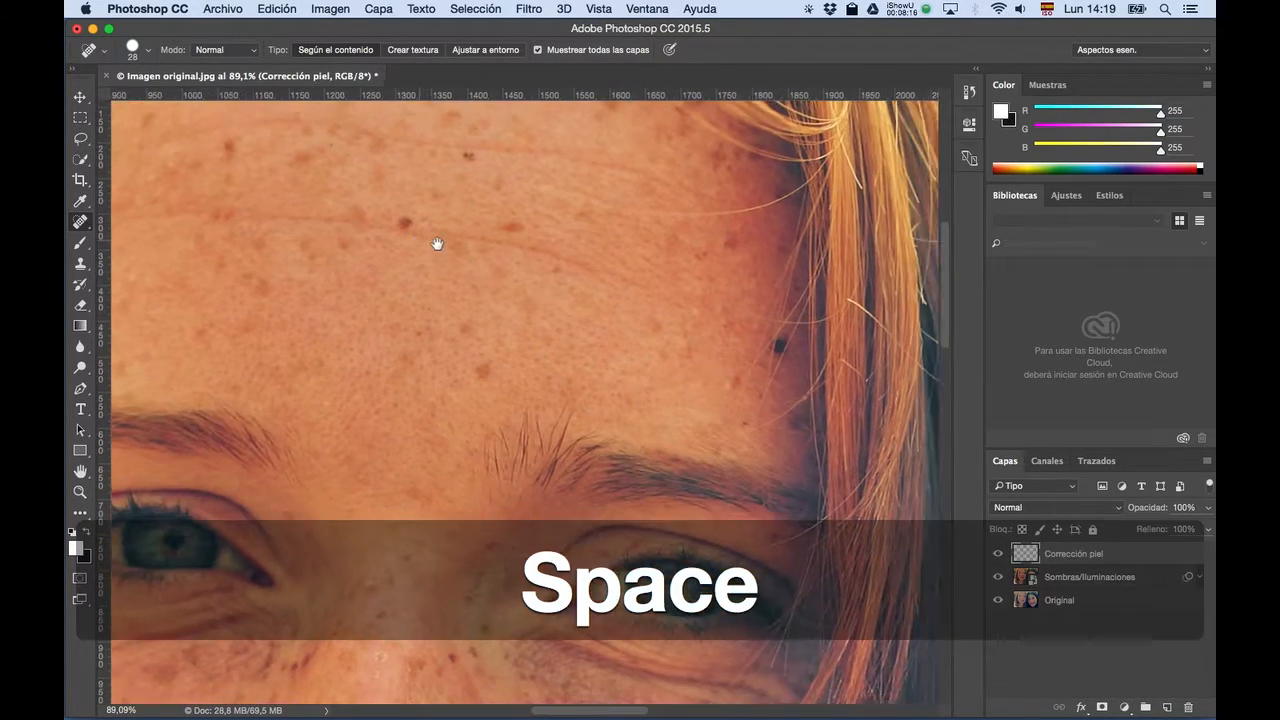
left_click_drag(527, 340, 538, 240)
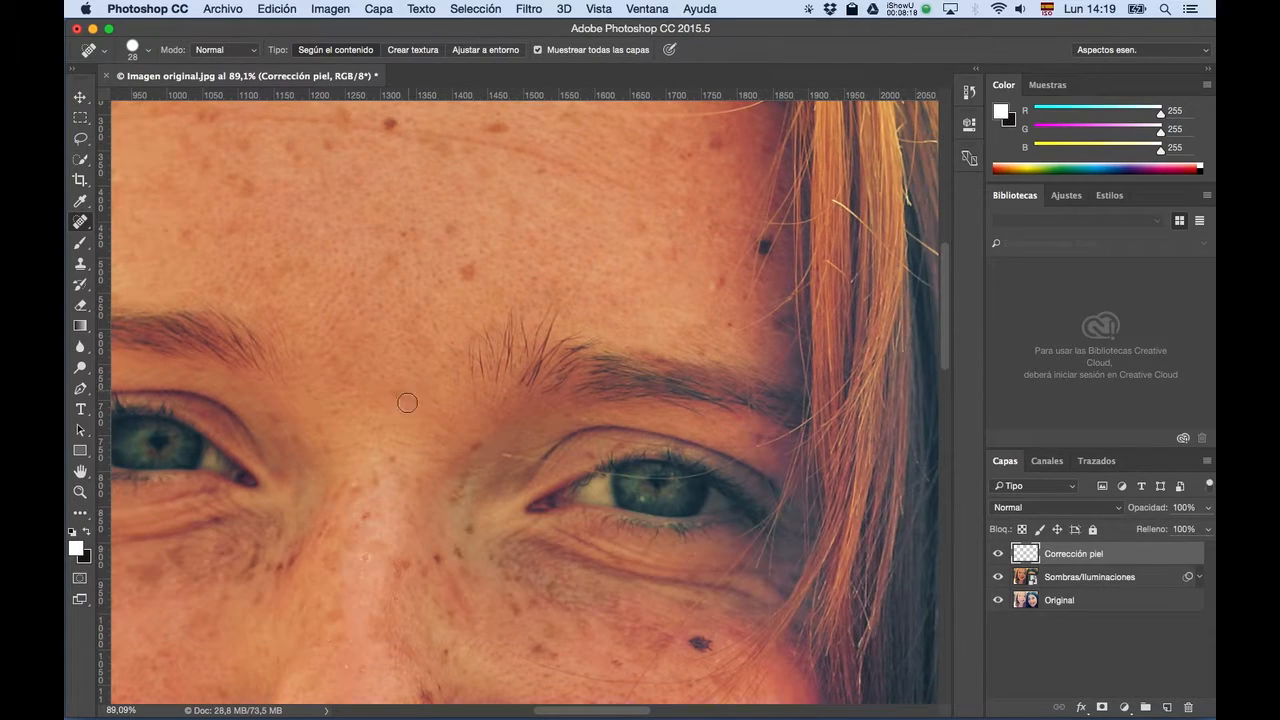
key("space")
left_click_drag(394, 528, 396, 452)
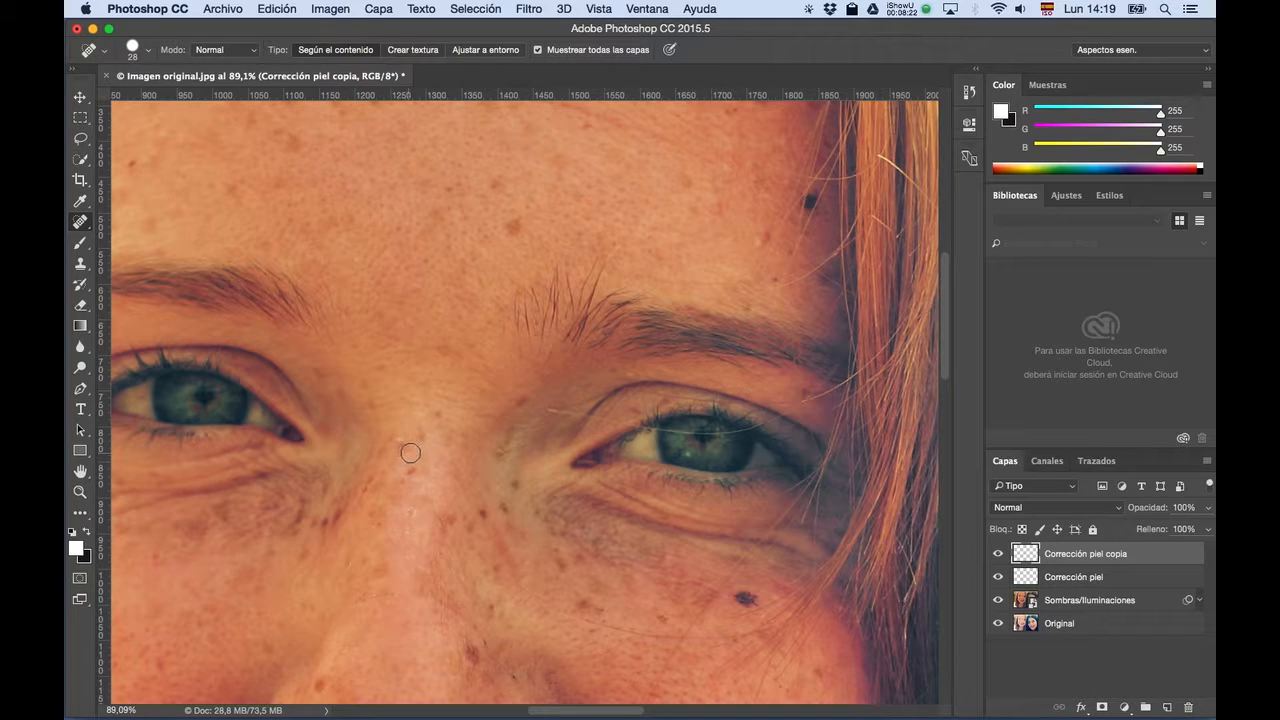
key("super+z")
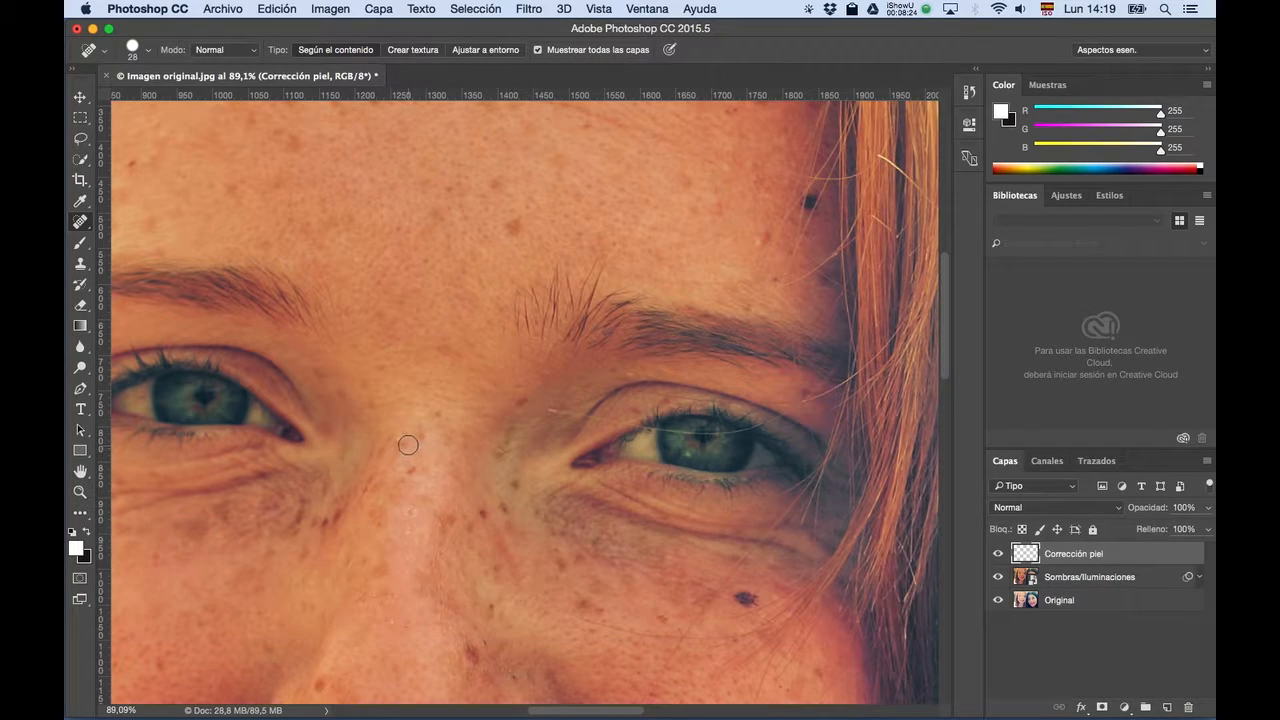
left_click_drag(409, 431, 418, 432)
Retouch the skin just below the nostril with a 21 px healing brush.
mouse_move(477, 511)
left_mouse_down()
mouse_move(397, 414)
mouse_move(397, 369)
left_mouse_up()
left_click_drag(608, 509, 553, 425)
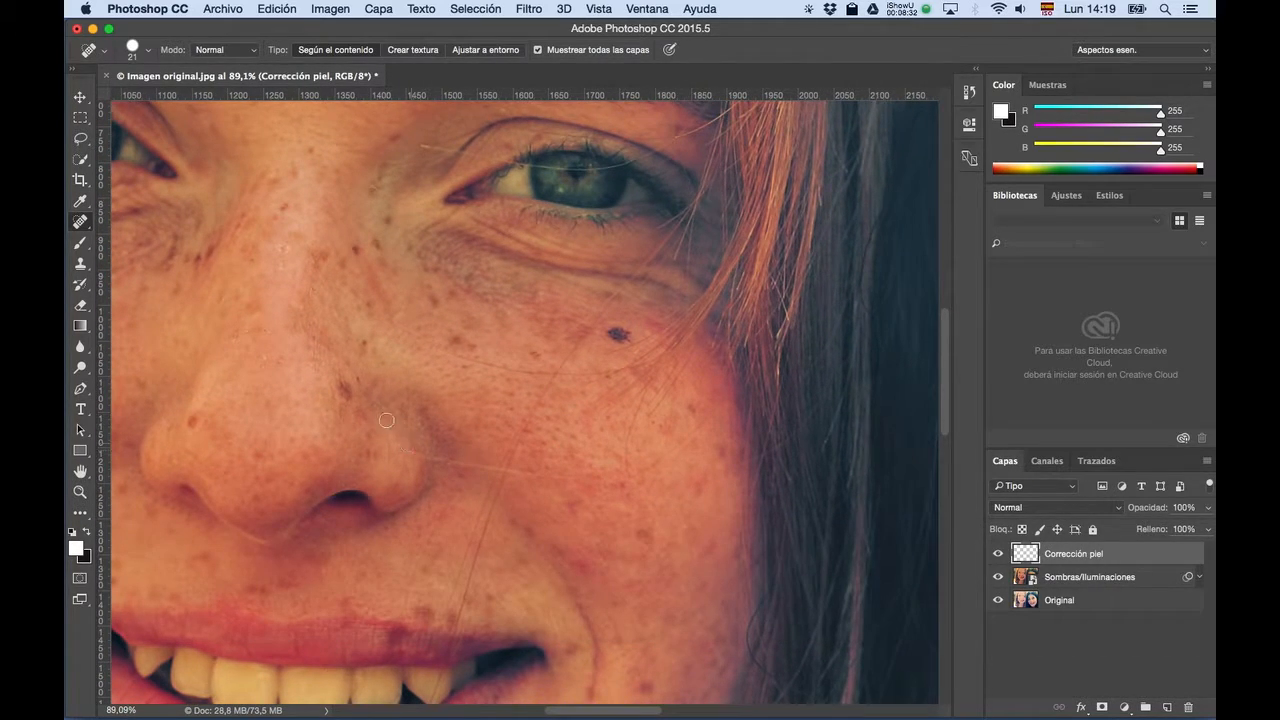
left_click_drag(449, 486, 520, 390)
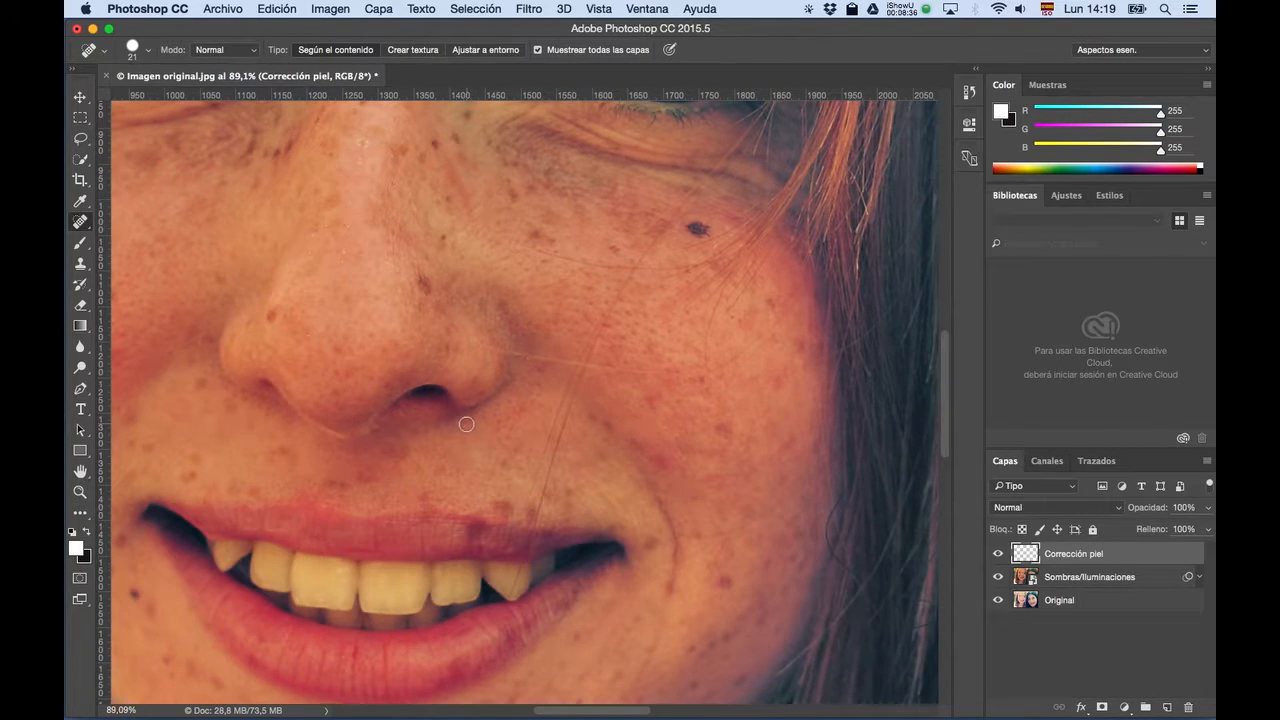
left_click(484, 418)
key("super")
Retouch the cheek beside the nose and enlarge the healing brush to 37 px.
key("space")
left_click_drag(574, 417, 557, 460)
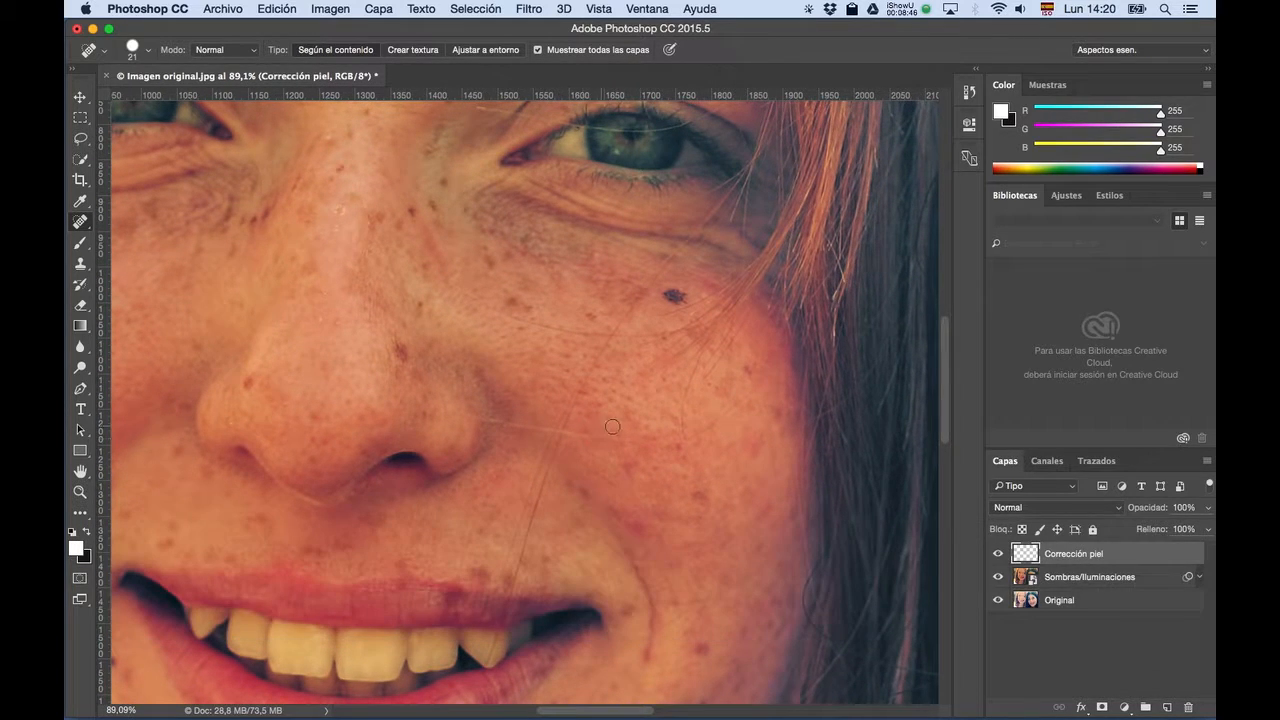
left_click_drag(632, 423, 629, 423)
left_click_drag(434, 357, 435, 358)
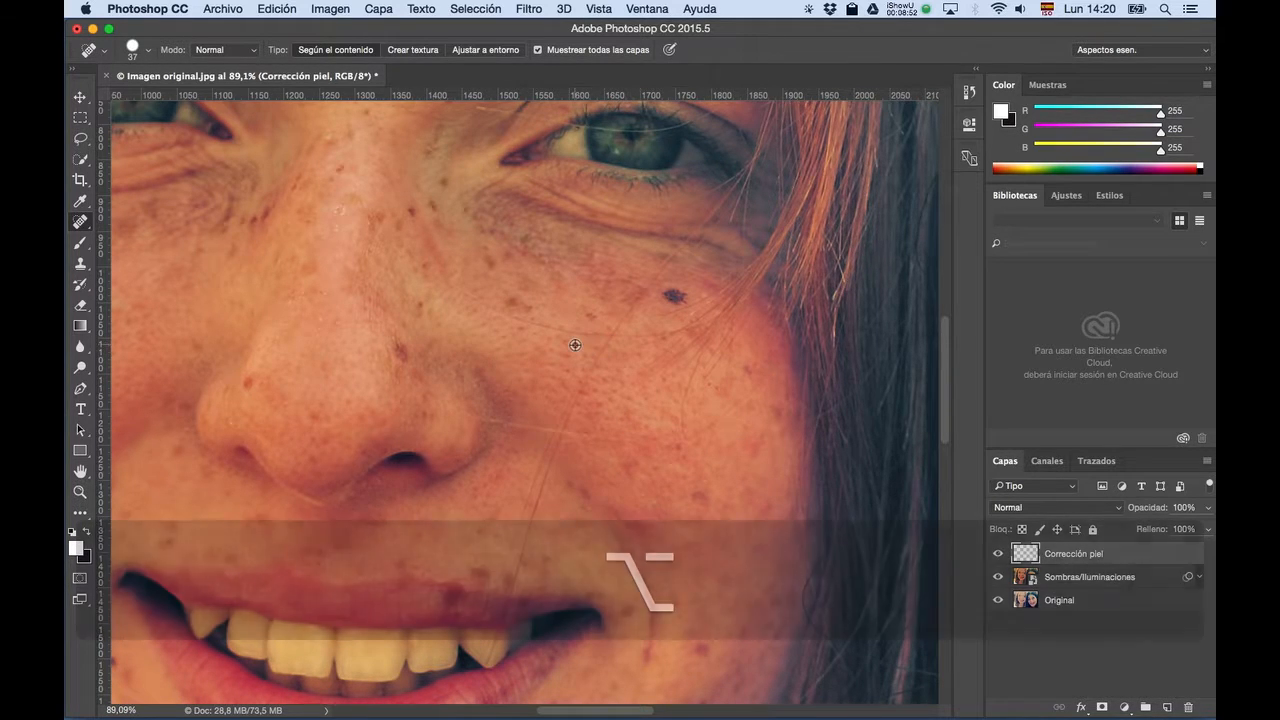
Try removing the freckles on the left side of the chin with the healing brush and undo these corrections.
scroll(575, 345, "down", 5)
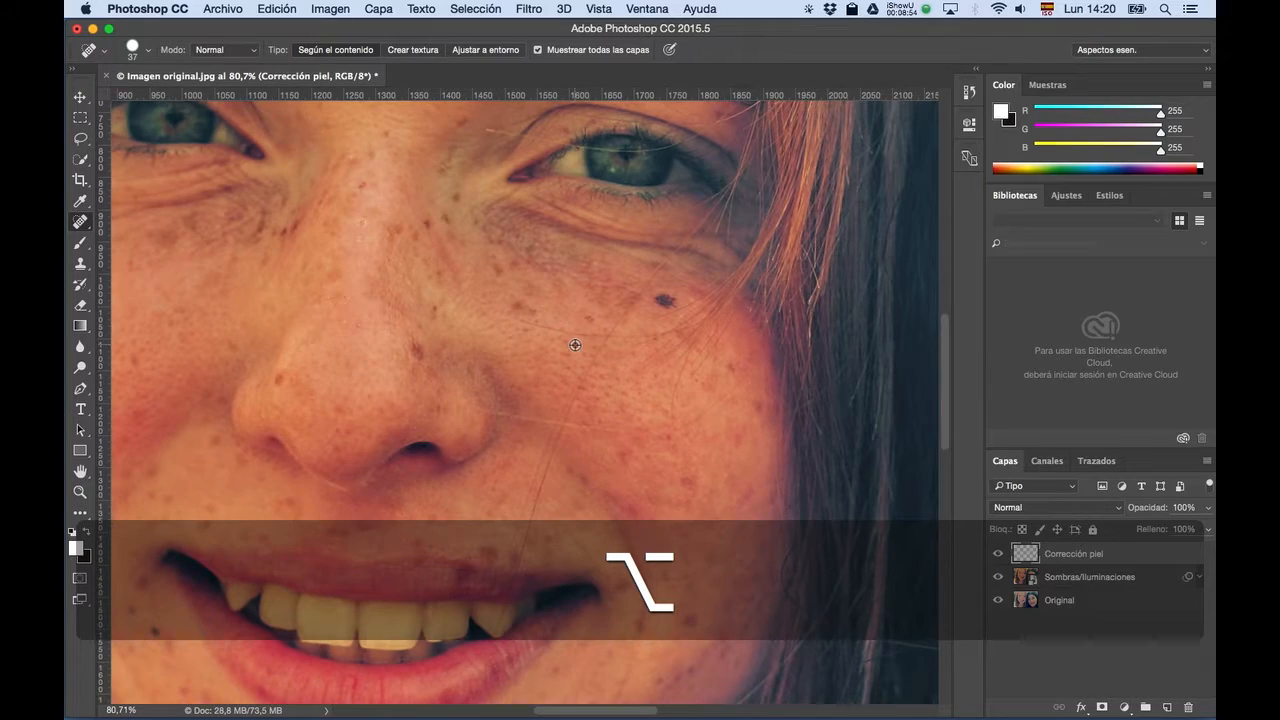
scroll(575, 345, "down", 4)
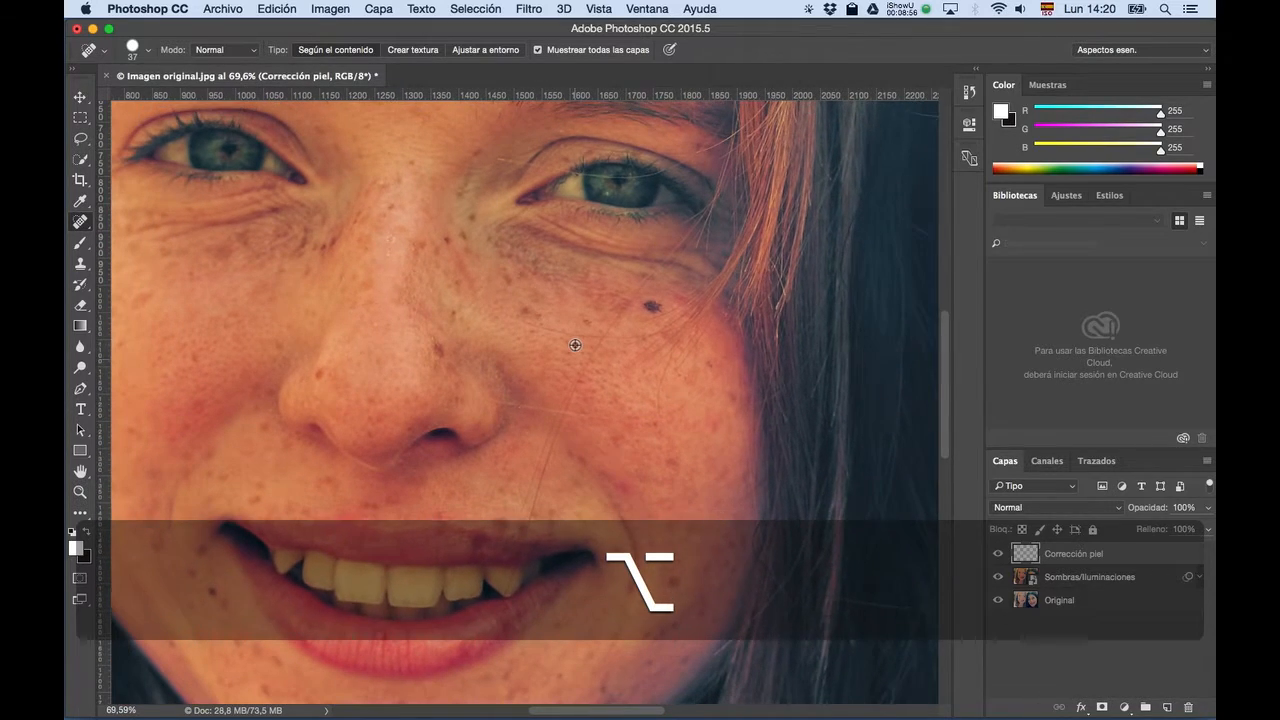
left_click_drag(562, 349, 553, 242)
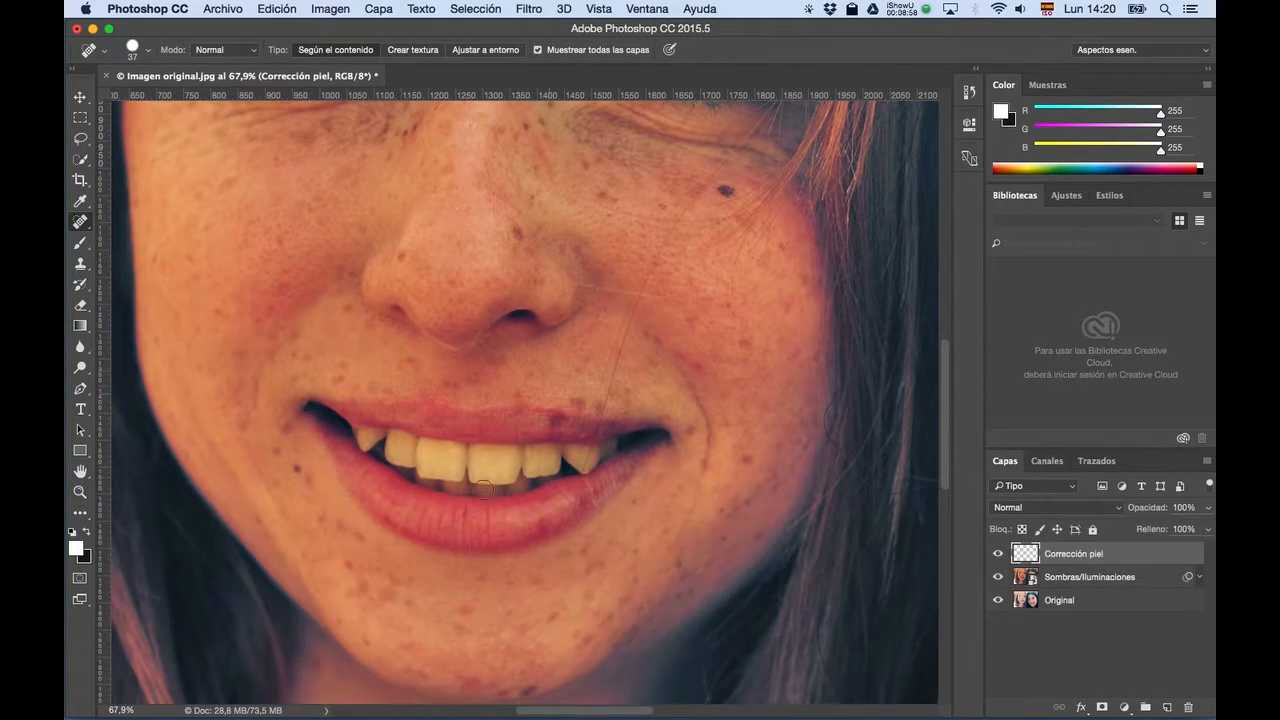
scroll(368, 621, "up", 7)
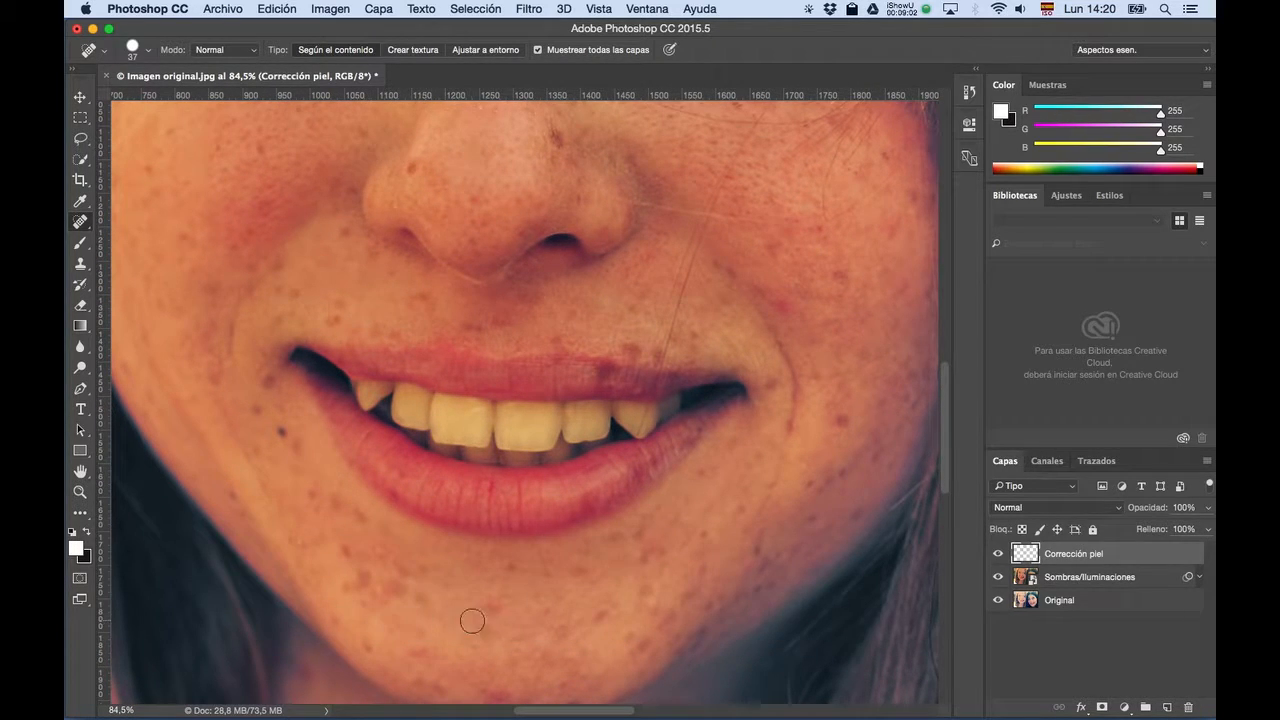
key("space")
left_click_drag(423, 600, 520, 498)
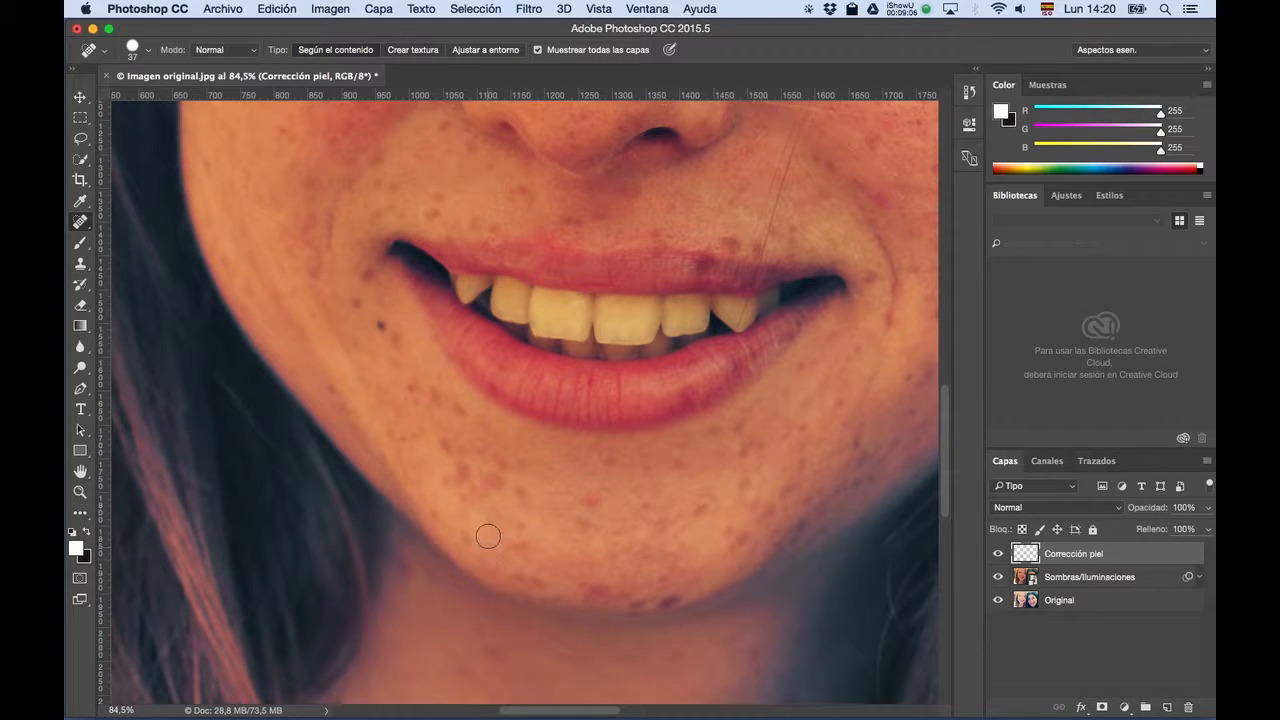
left_click(478, 487)
left_click(477, 438)
key("super+z")
key("alt+super+z")
left_click(477, 485)
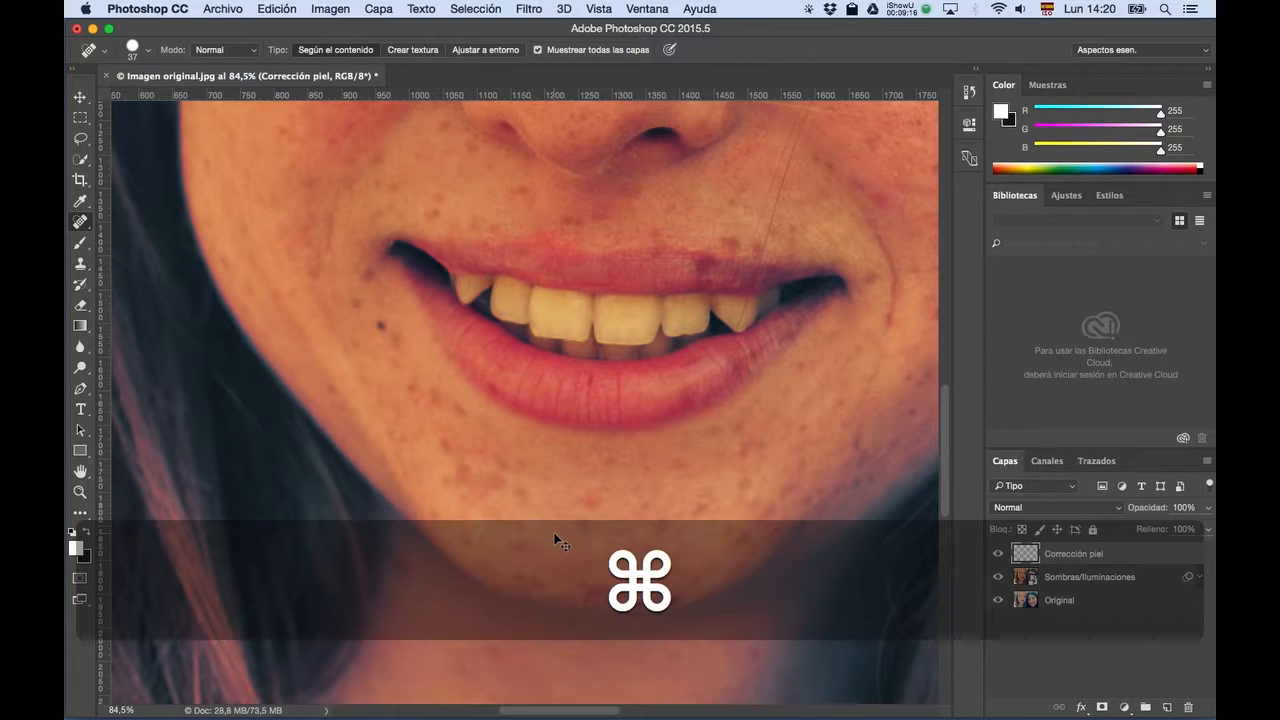
key("super+z")
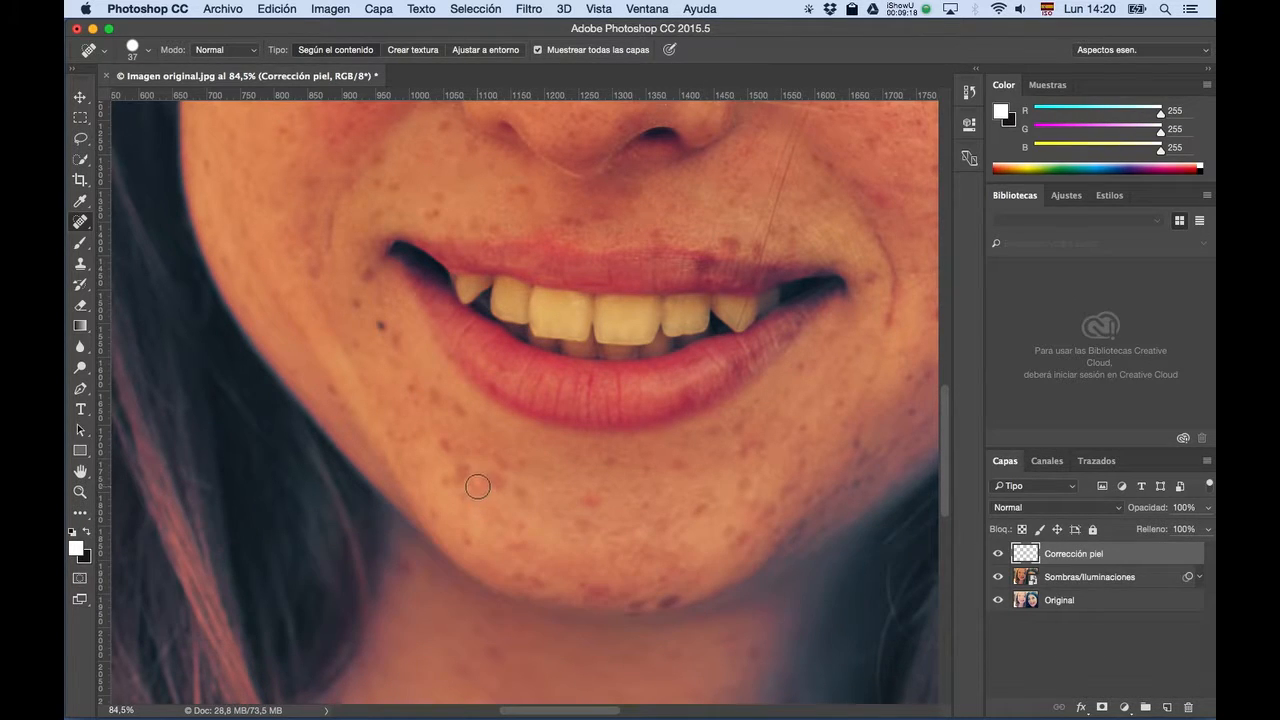
Undo the last chin correction, switch to the regular Healing Brush and enlarge it to 33 px.
key("super+z")
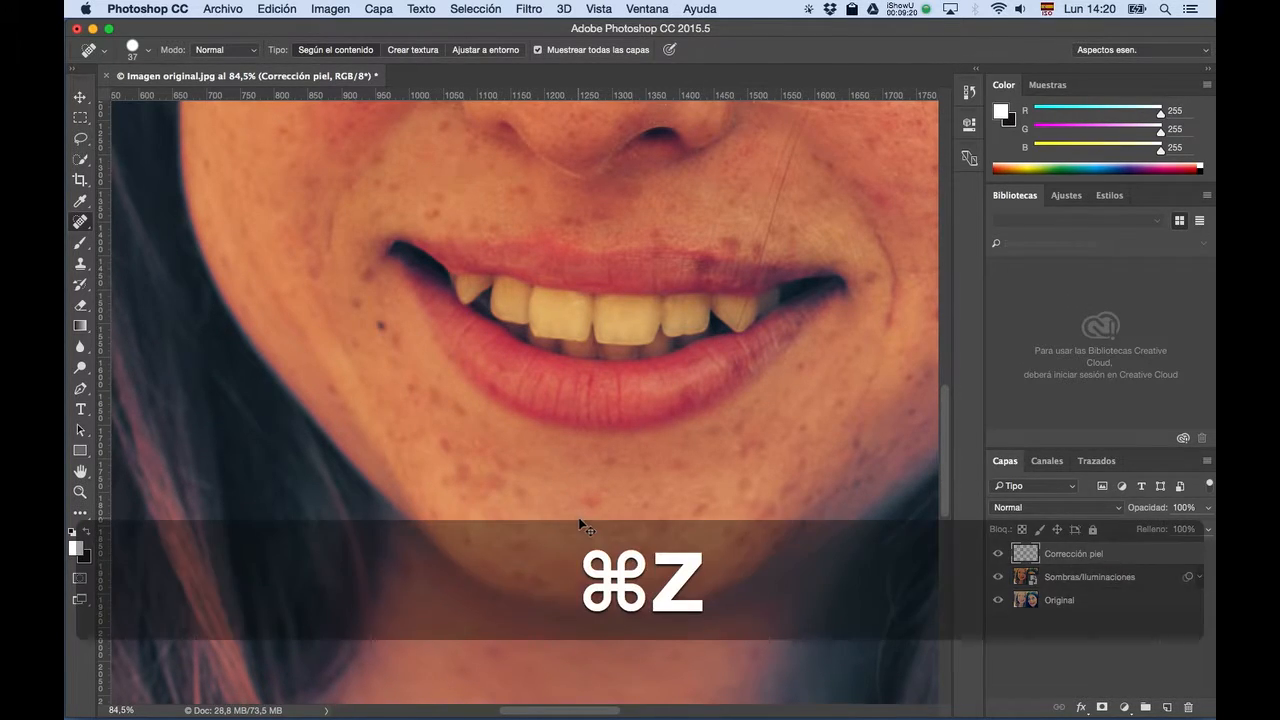
right_click(80, 221)
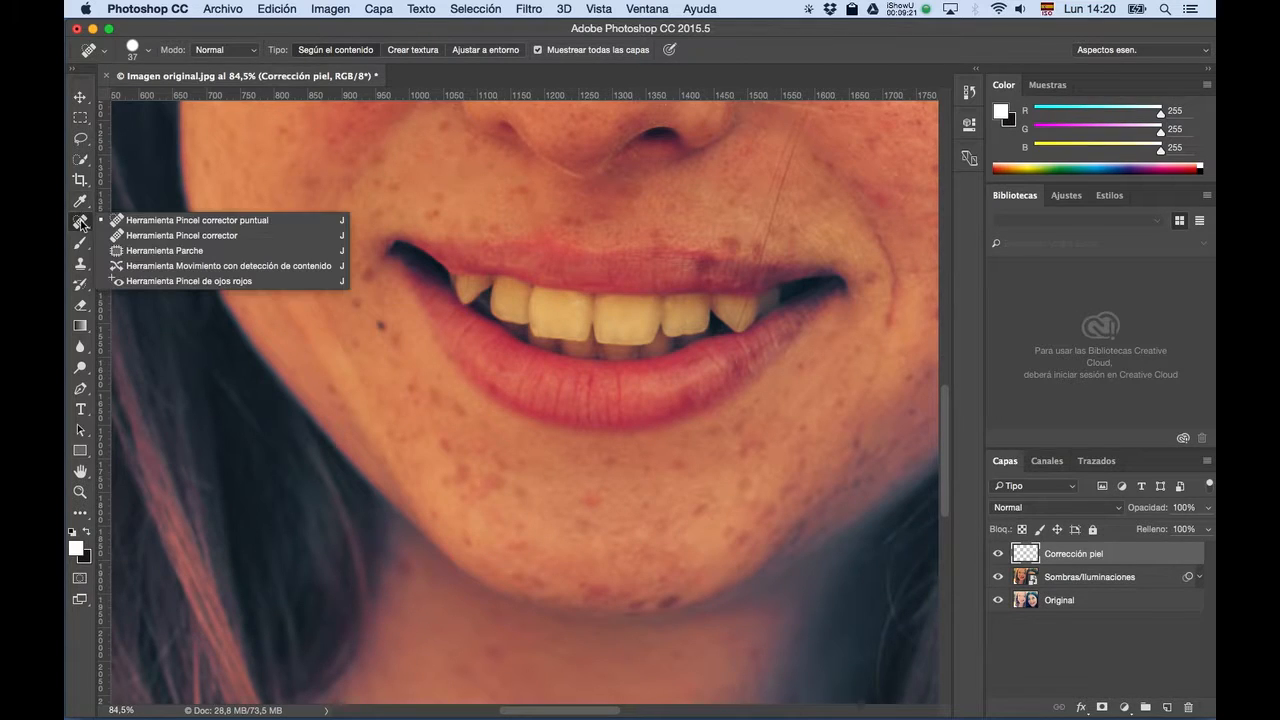
left_click(163, 236)
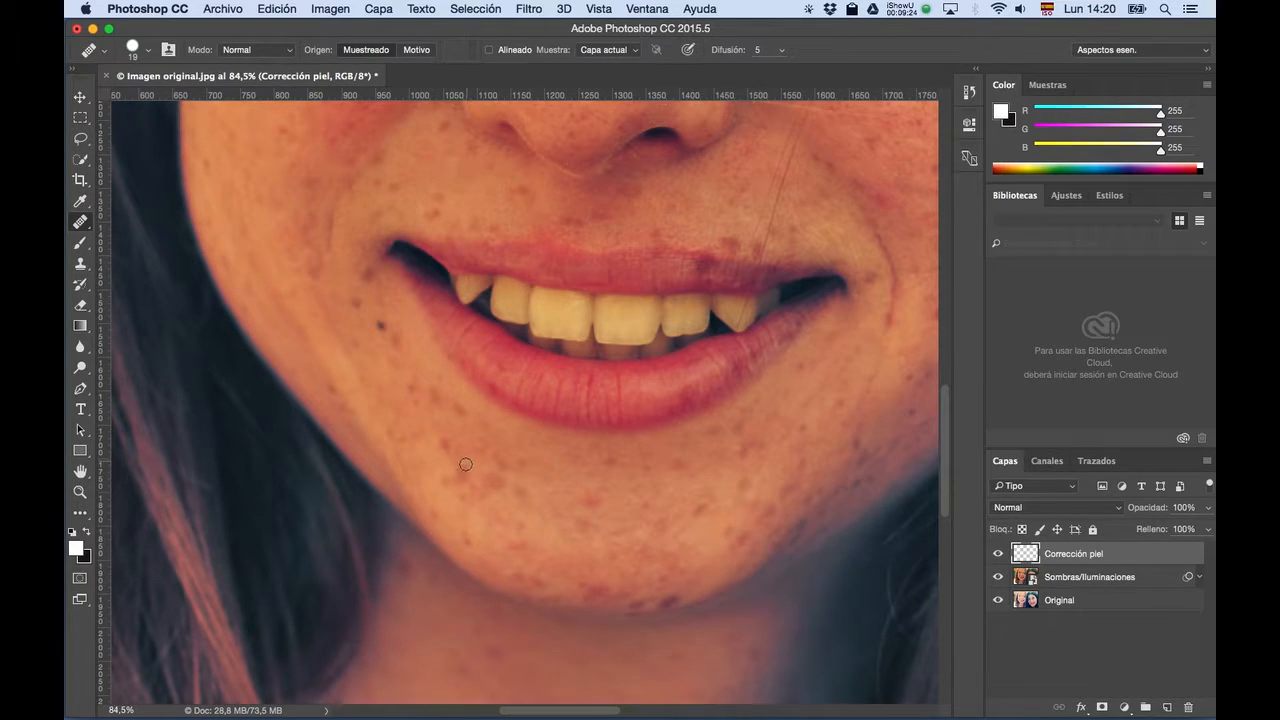
key("ctrl+alt")
key("ctrl+alt")
left_click_drag(482, 492, 505, 492)
Try healing the chin freckles with a skin sample taken from the current layer only, and undo it.
key("alt")
key("alt")
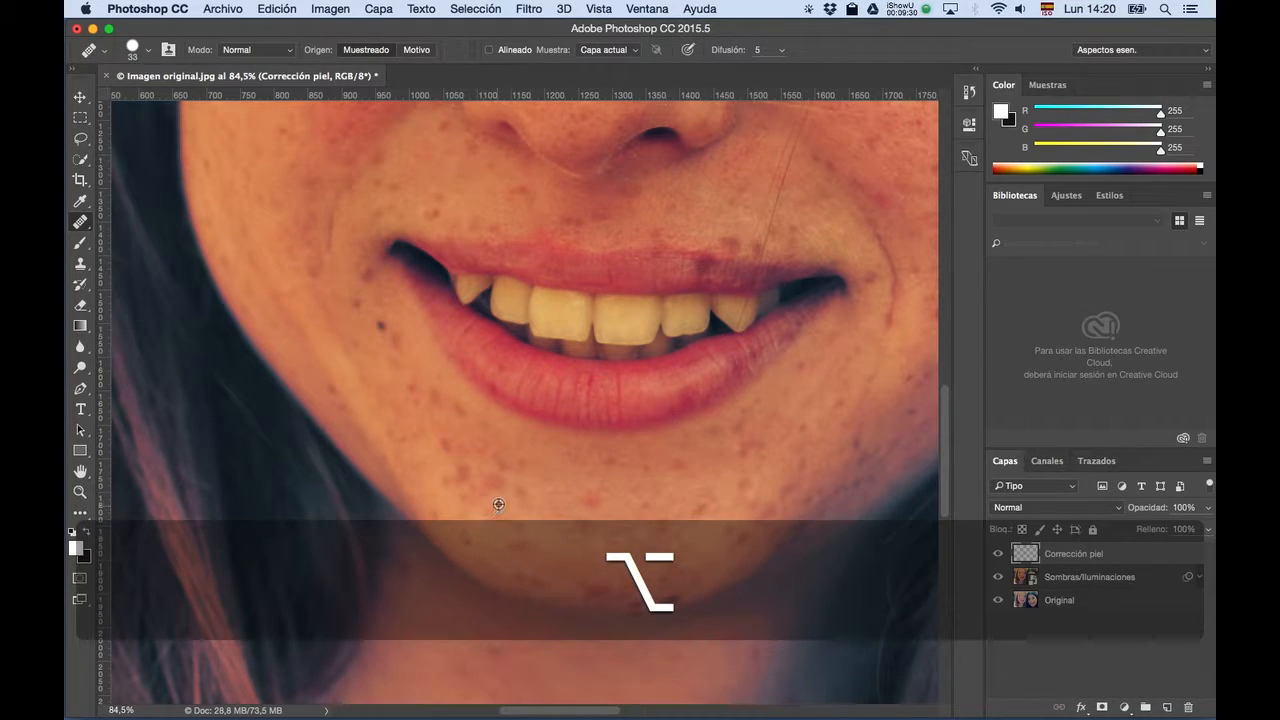
left_click(501, 503, "alt")
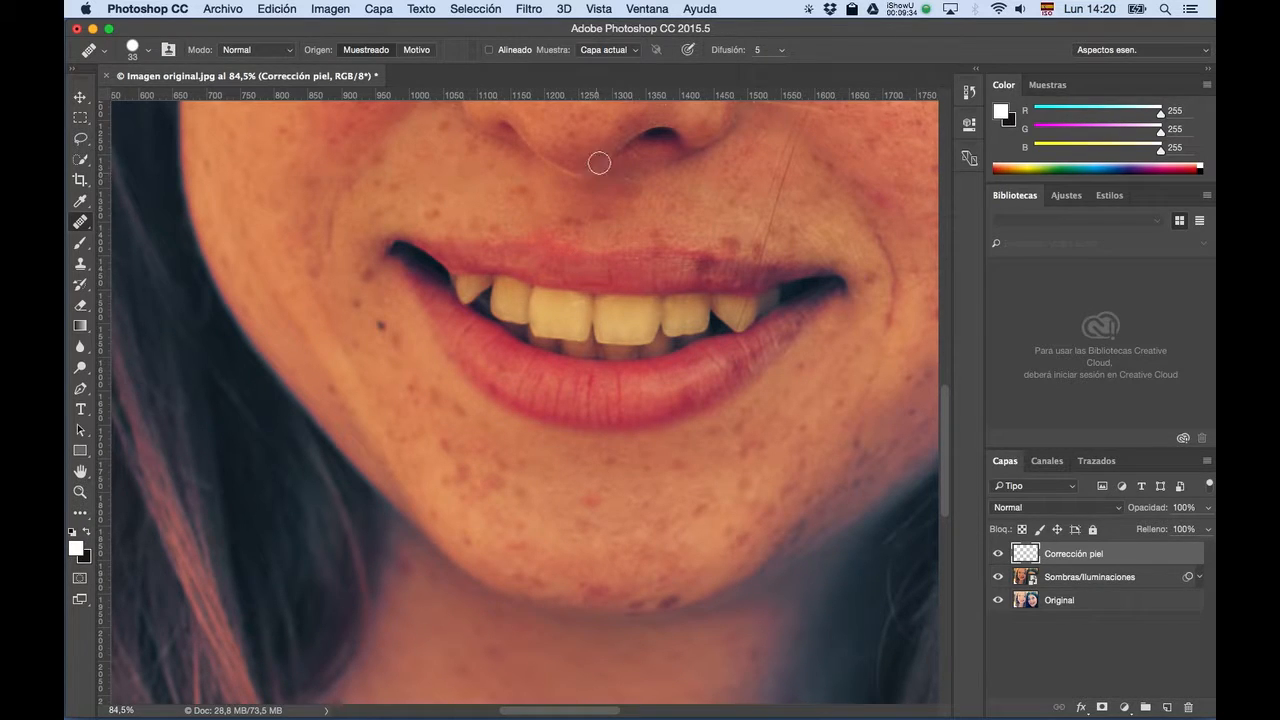
key("super+z")
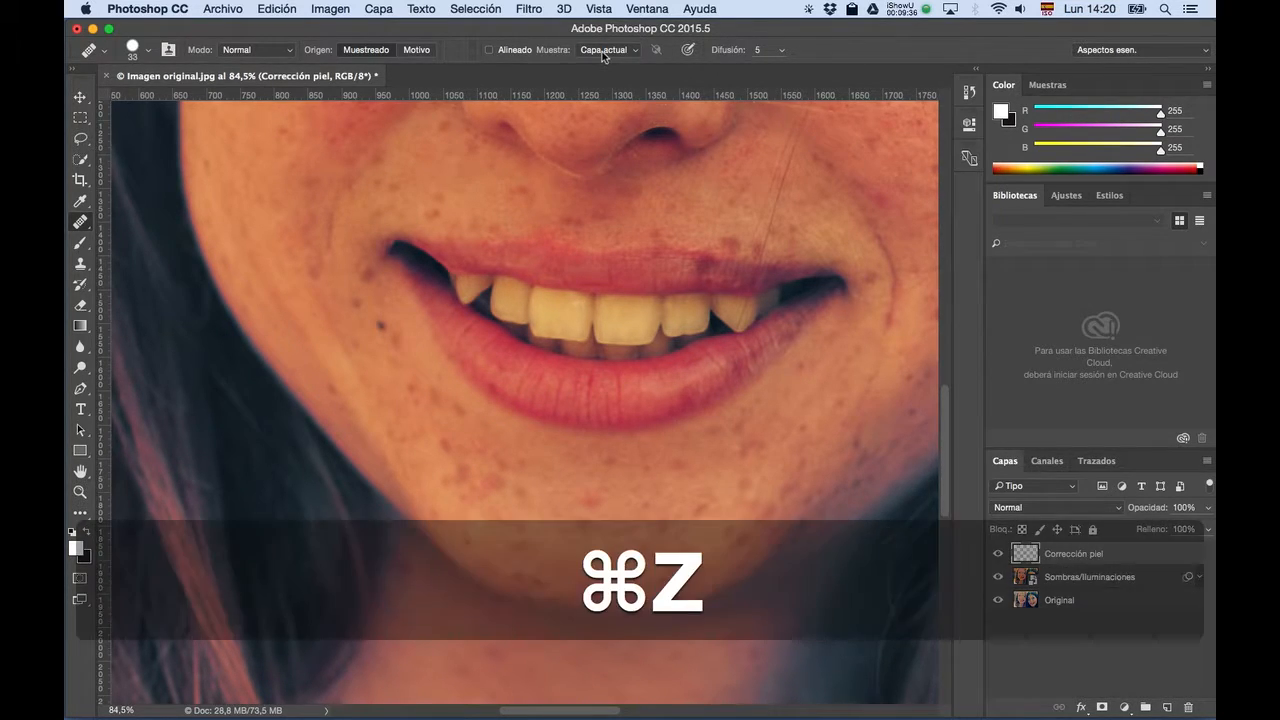
Set the Healing Brush to sample from Todas (all layers) and heal chin freckles below the lip with sampled clean skin.
left_click(605, 52)
left_click(606, 74)
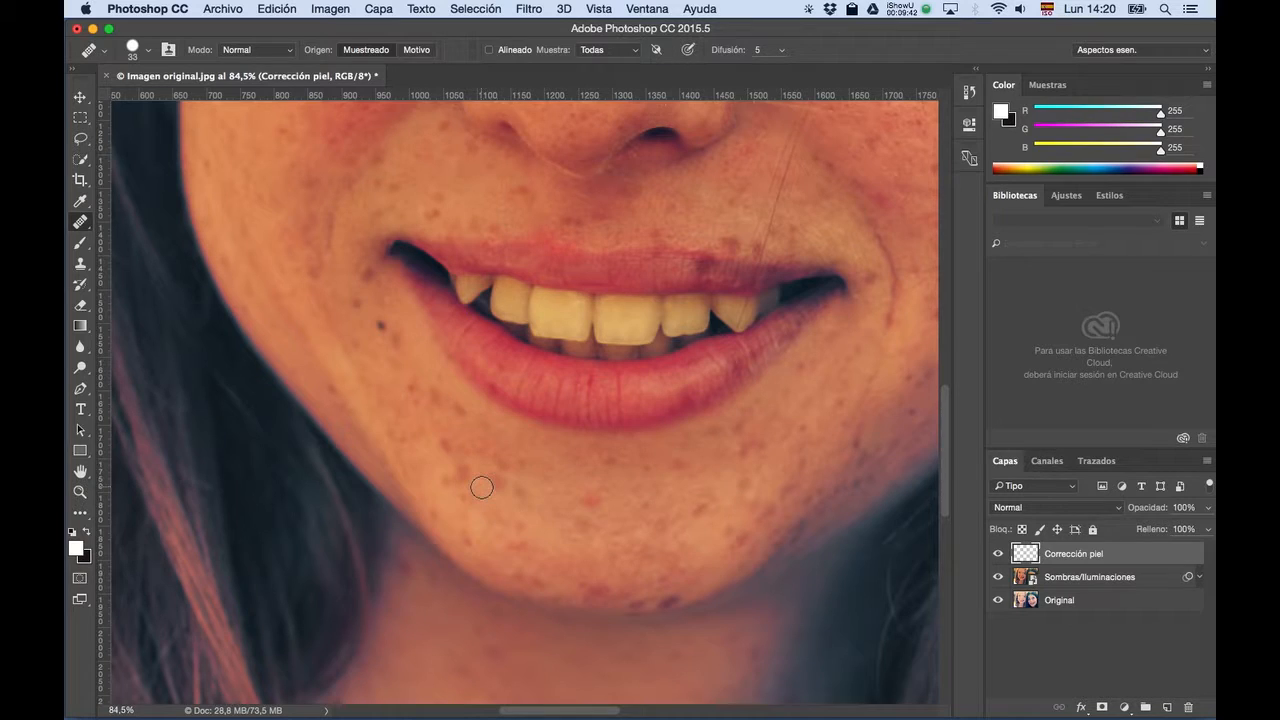
key("alt")
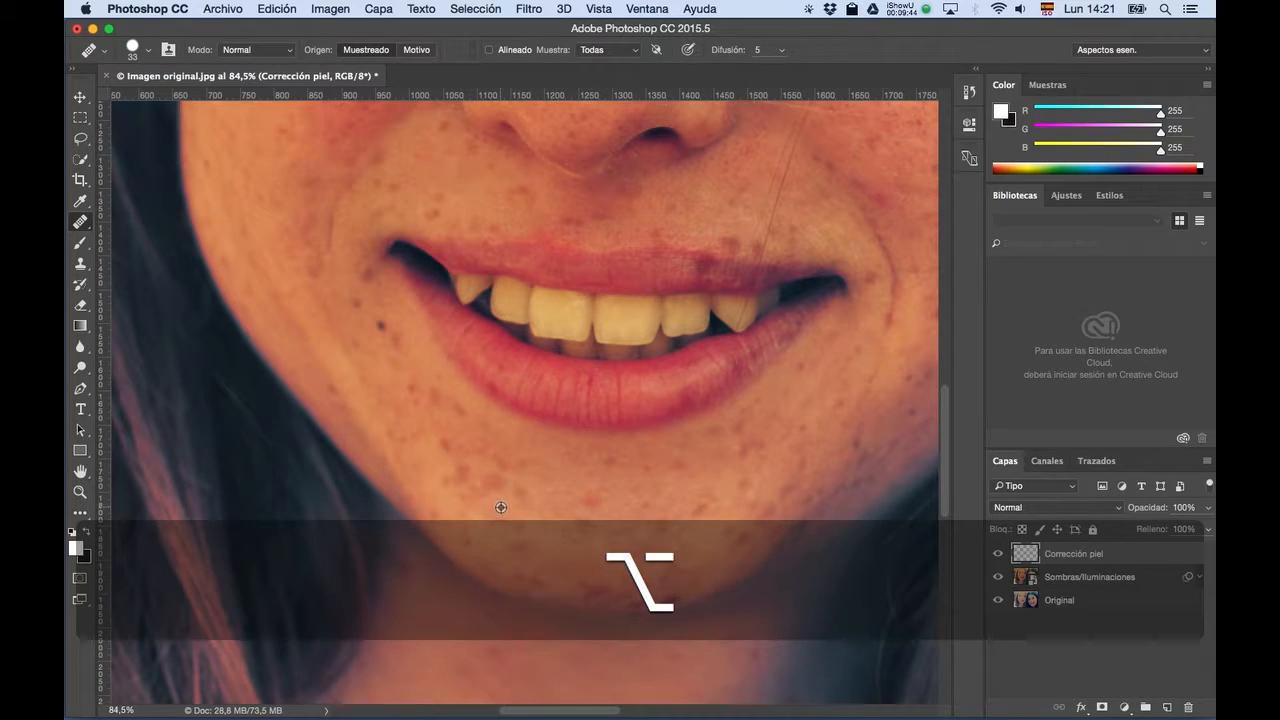
left_click(501, 507, "alt")
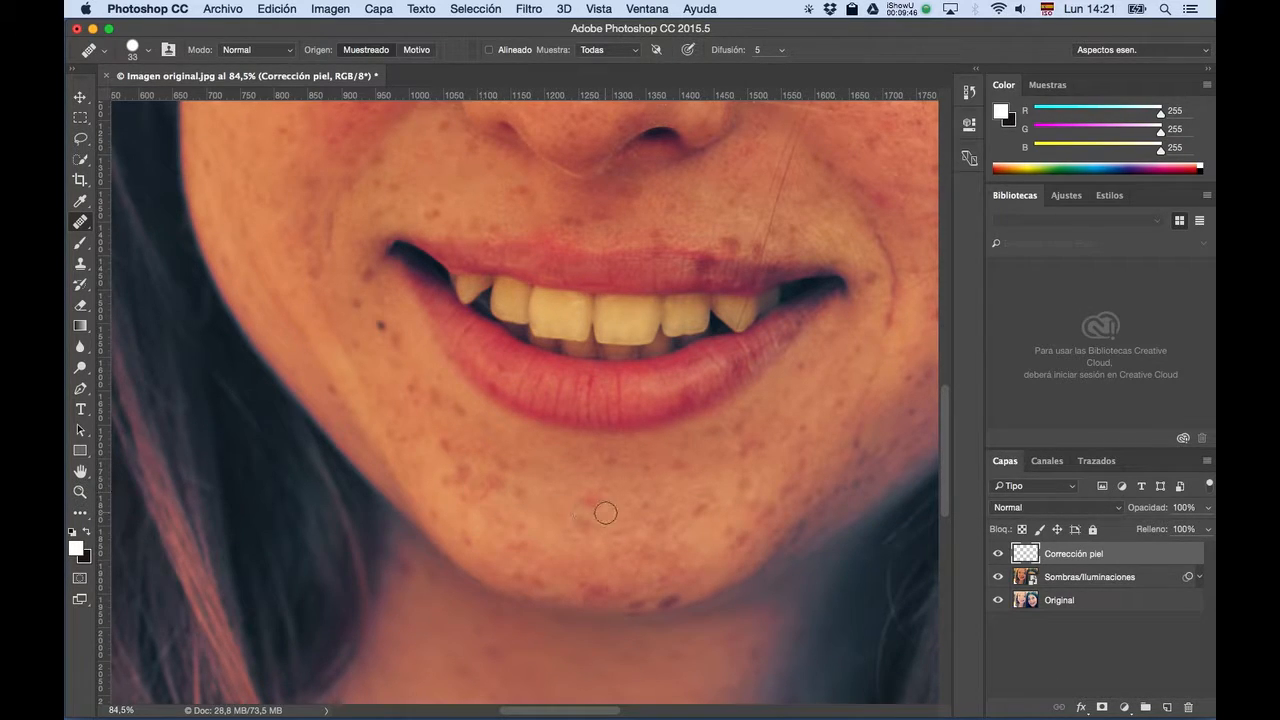
left_click(443, 415)
key("space")
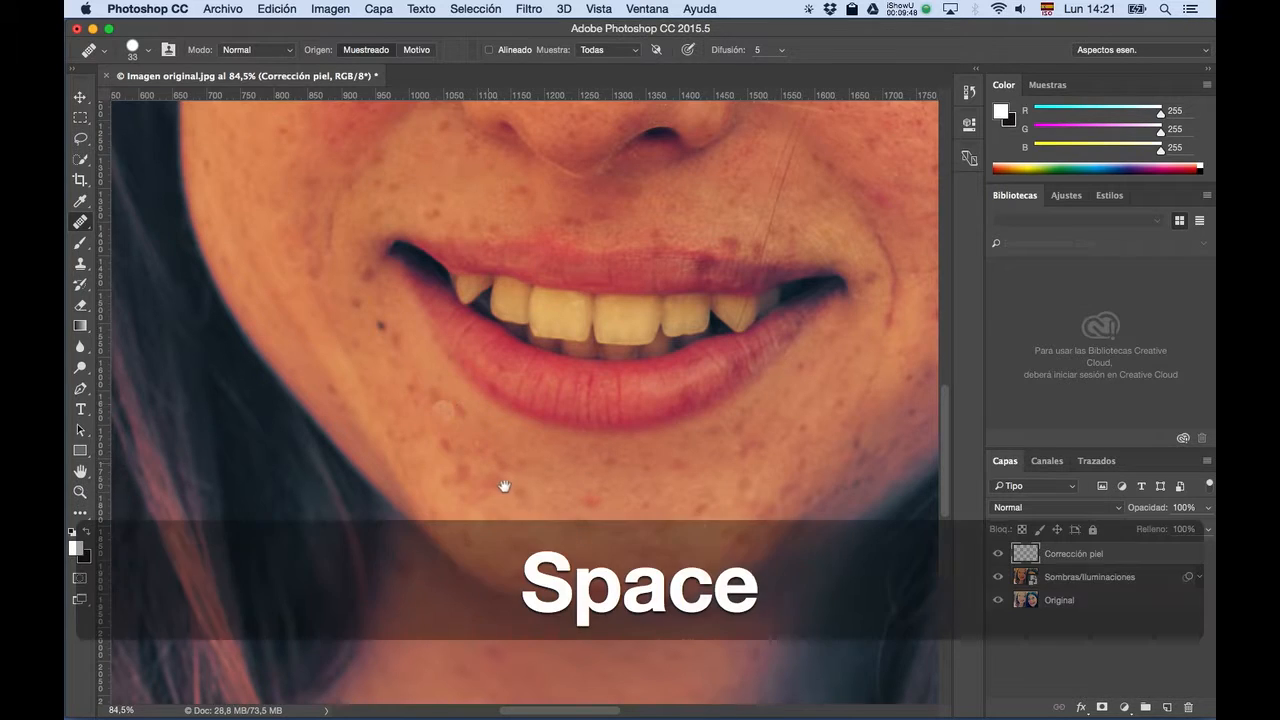
left_click_drag(503, 486, 480, 471)
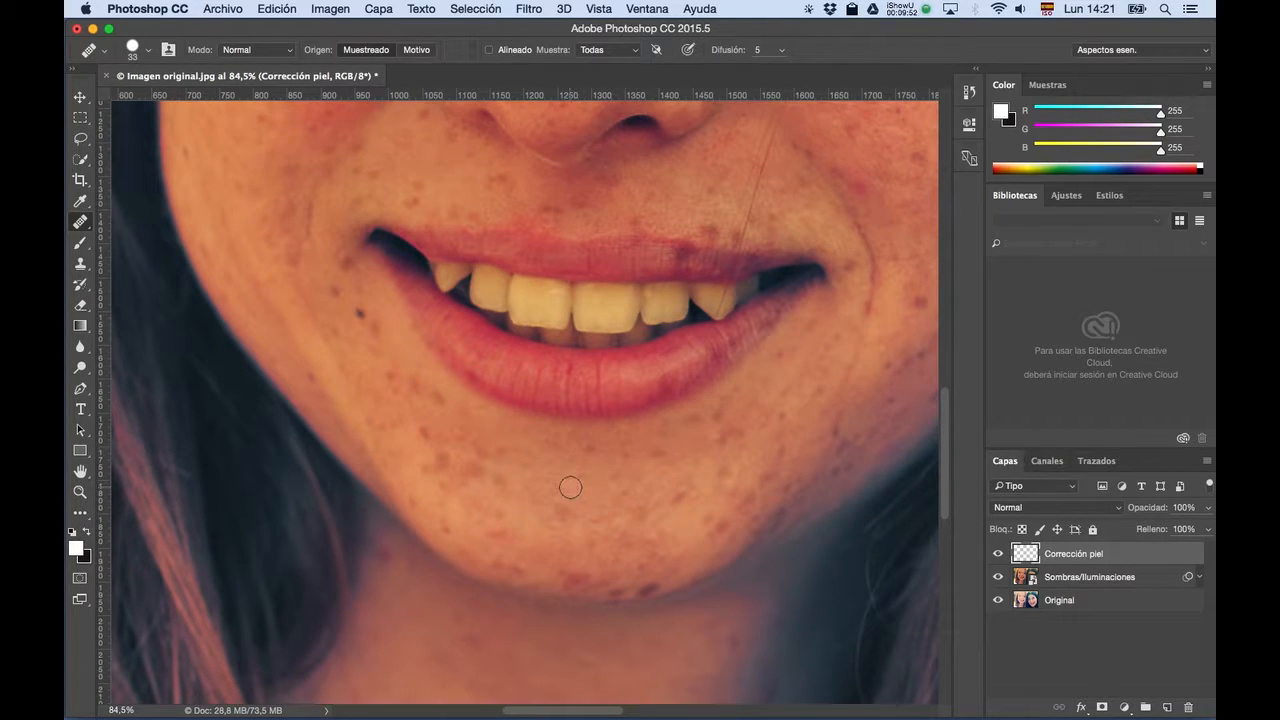
Resample clean skin around the chin and heal more freckles below the corner of the lower lip.
left_click(573, 488, "alt")
left_click(608, 566, "alt")
left_click_drag(417, 387, 420, 423)
left_click(422, 426, "alt")
left_click(423, 447)
Switch to the Spot Healing Brush, enlarge it to 45 px and remove the freckle on the side of the nose.
left_click_drag(570, 281, 566, 573)
left_click_drag(541, 296, 548, 624)
scroll(590, 353, "down", 2)
left_click_drag(646, 477, 587, 326)
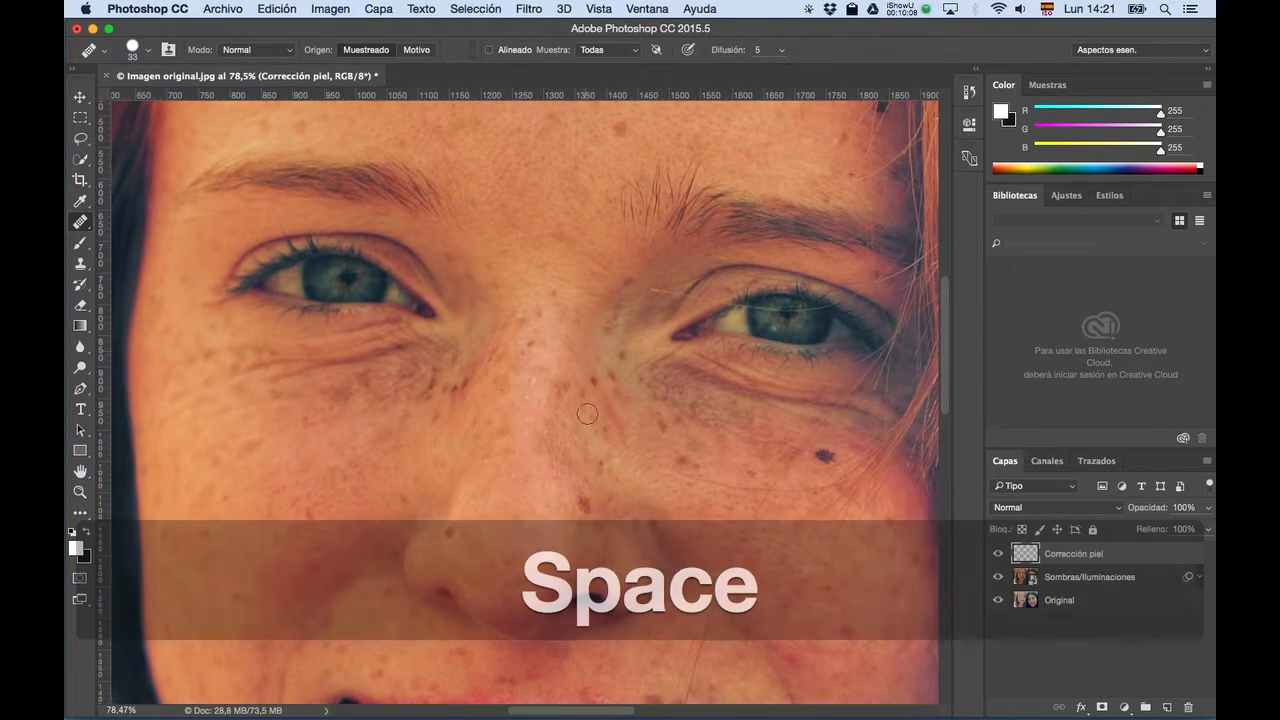
left_click_drag(583, 480, 561, 465)
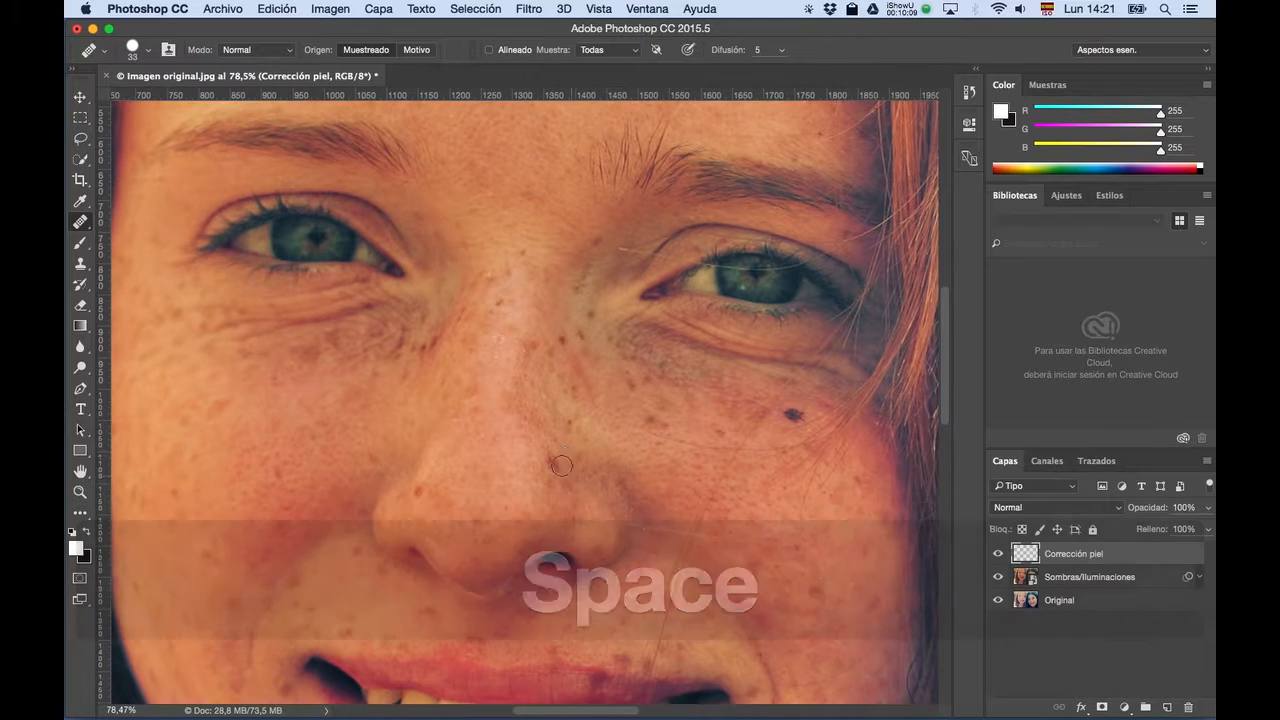
right_click(80, 221)
left_click(160, 221)
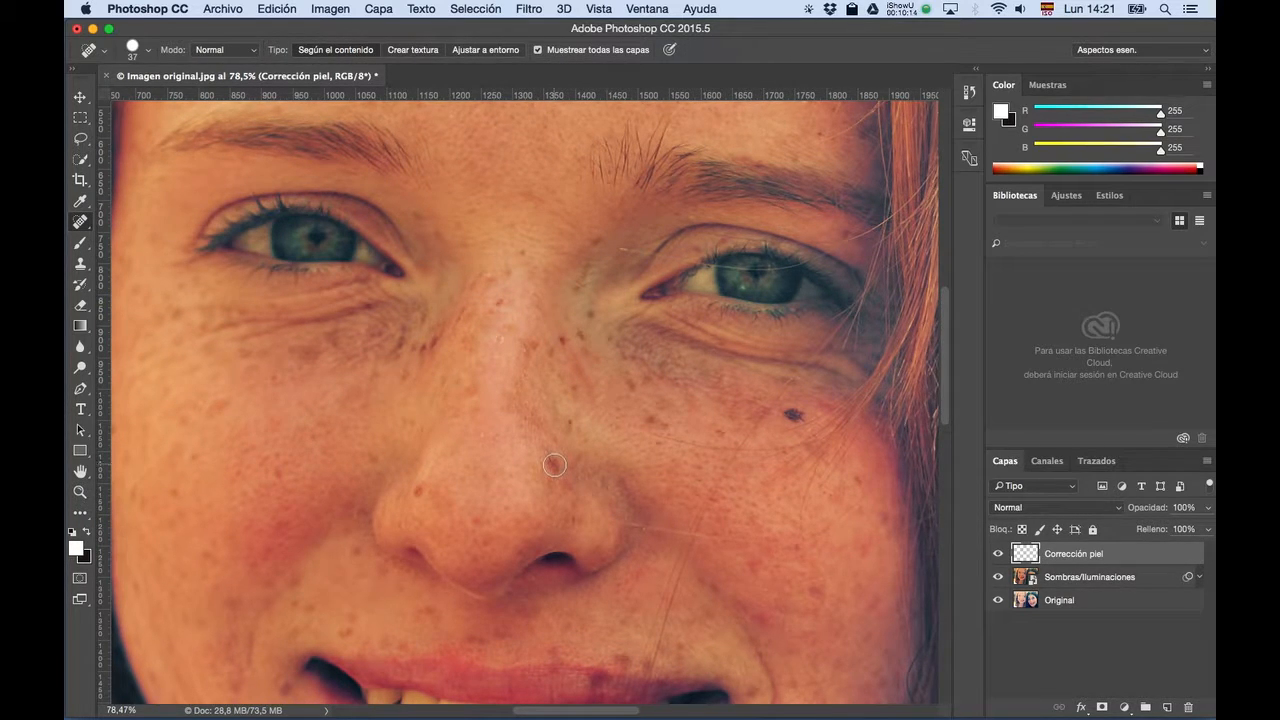
left_click_drag(554, 465, 555, 466)
left_click(555, 465)
Fade the nose freckle correction by lowering its opacity with the Transición command.
left_click(276, 9)
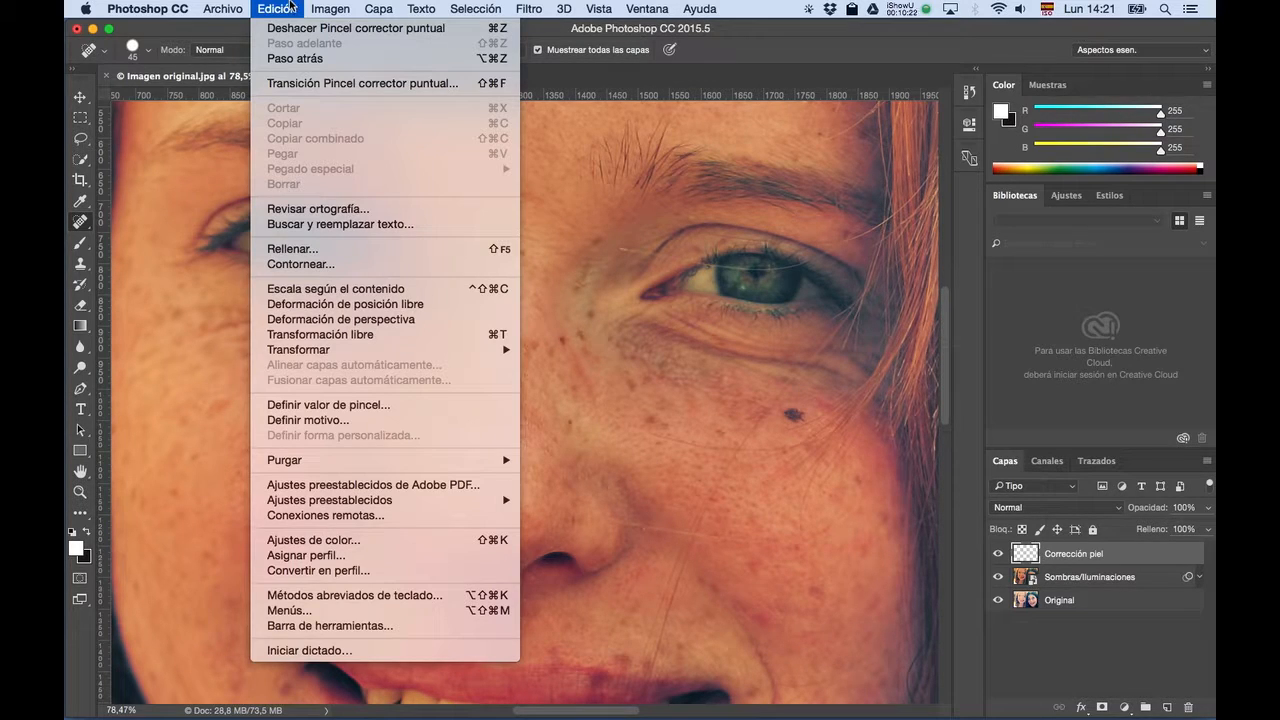
left_click(331, 84)
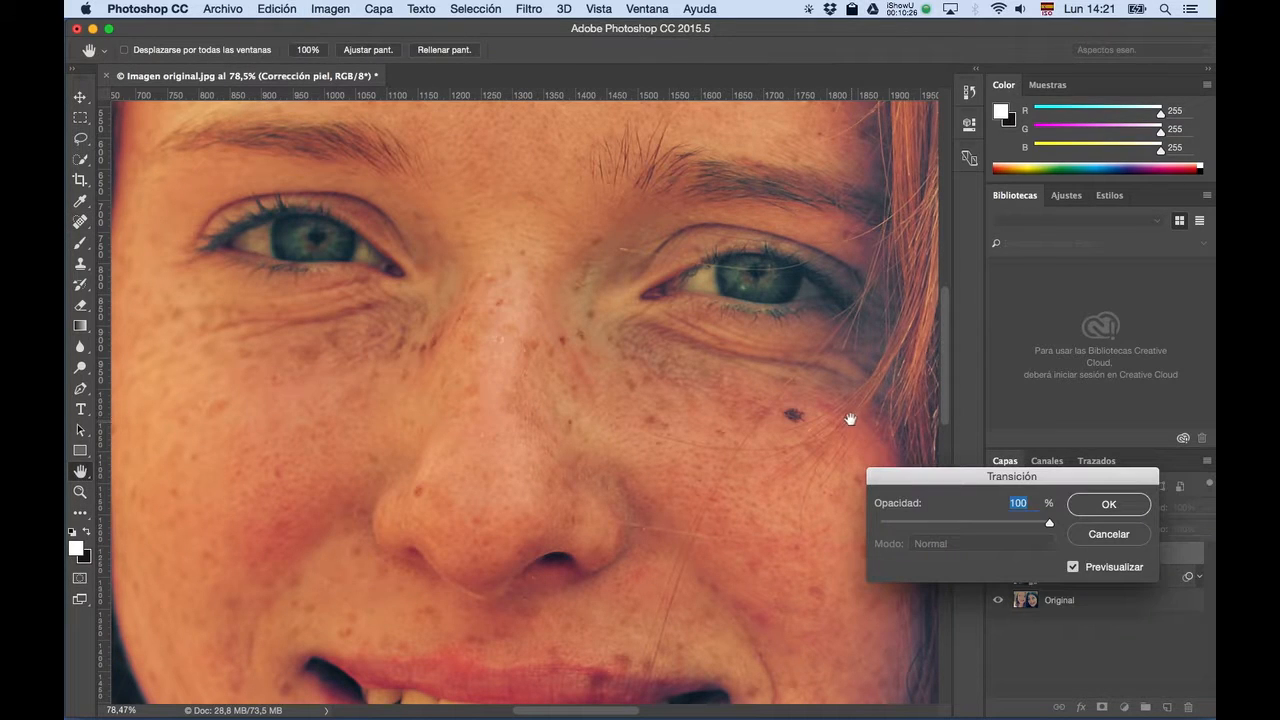
left_click_drag(1006, 470, 900, 218)
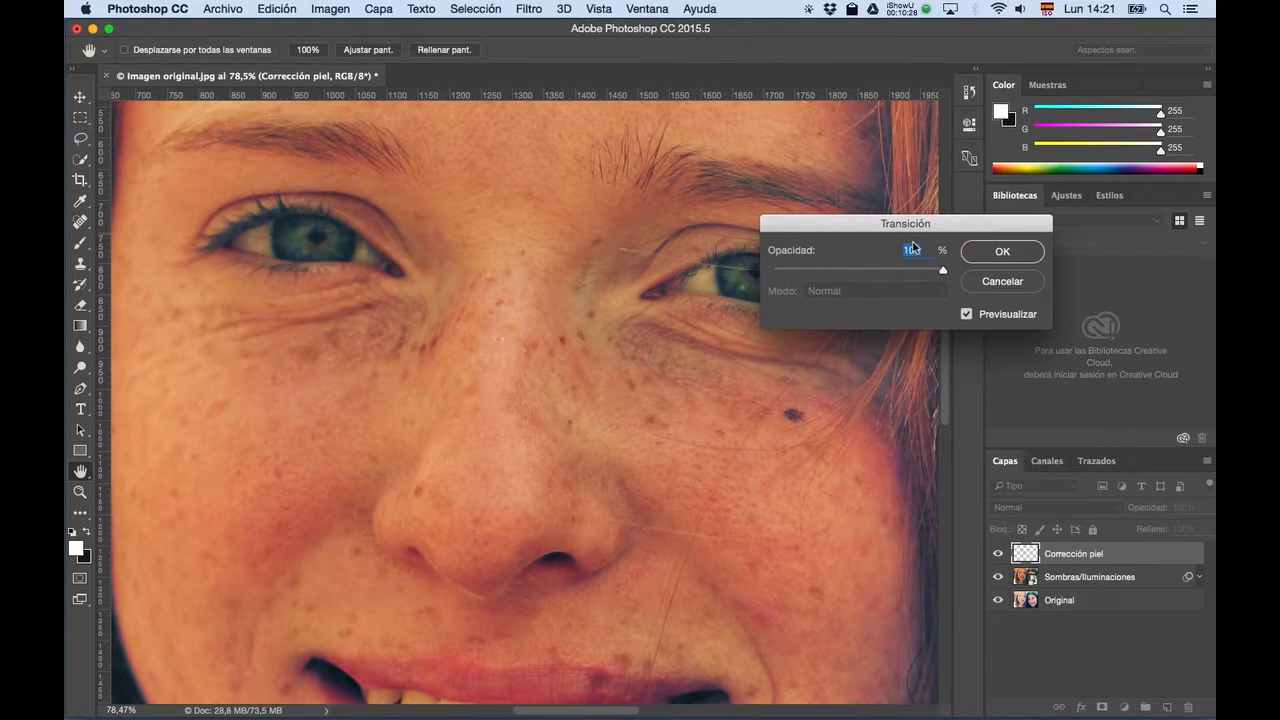
left_click_drag(941, 270, 880, 271)
left_click(1002, 252)
Paint over the smile line beside the corner of the mouth with the Spot Healing Brush at 39 px.
key("j")
mouse_move(814, 517)
left_mouse_down()
mouse_move(663, 349)
mouse_move(663, 323)
left_mouse_up()
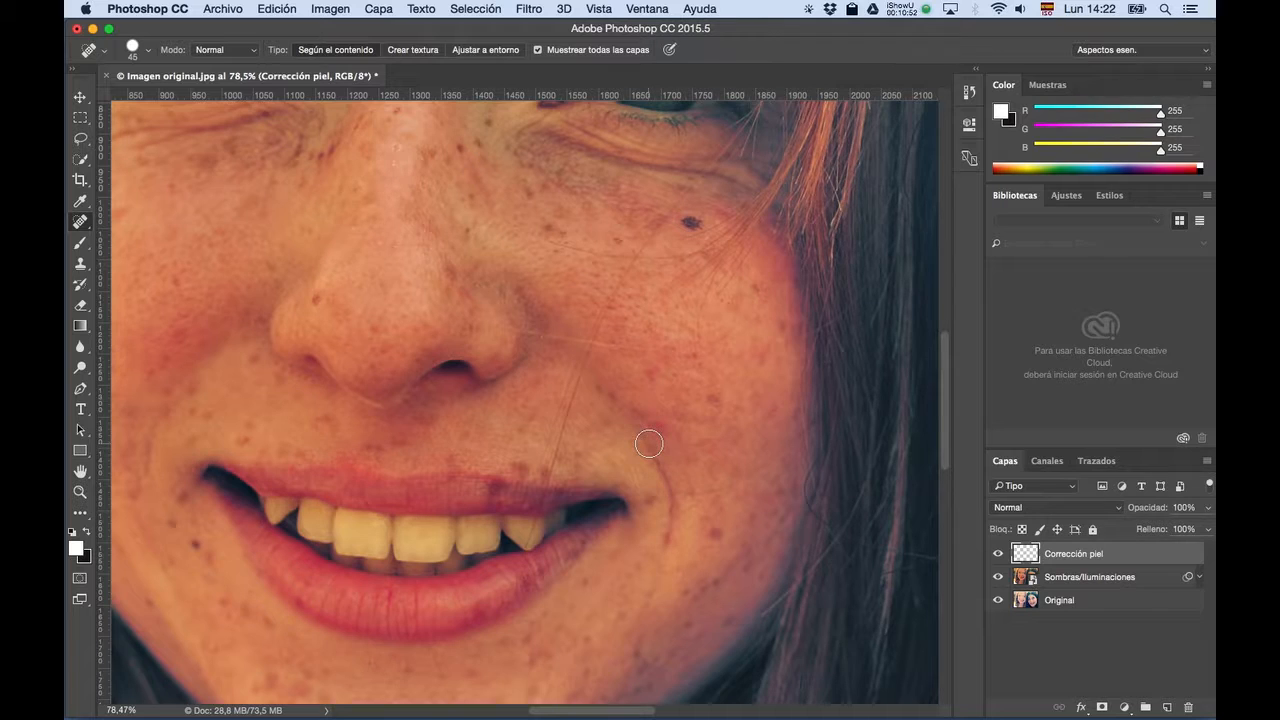
left_click_drag(651, 449, 661, 564)
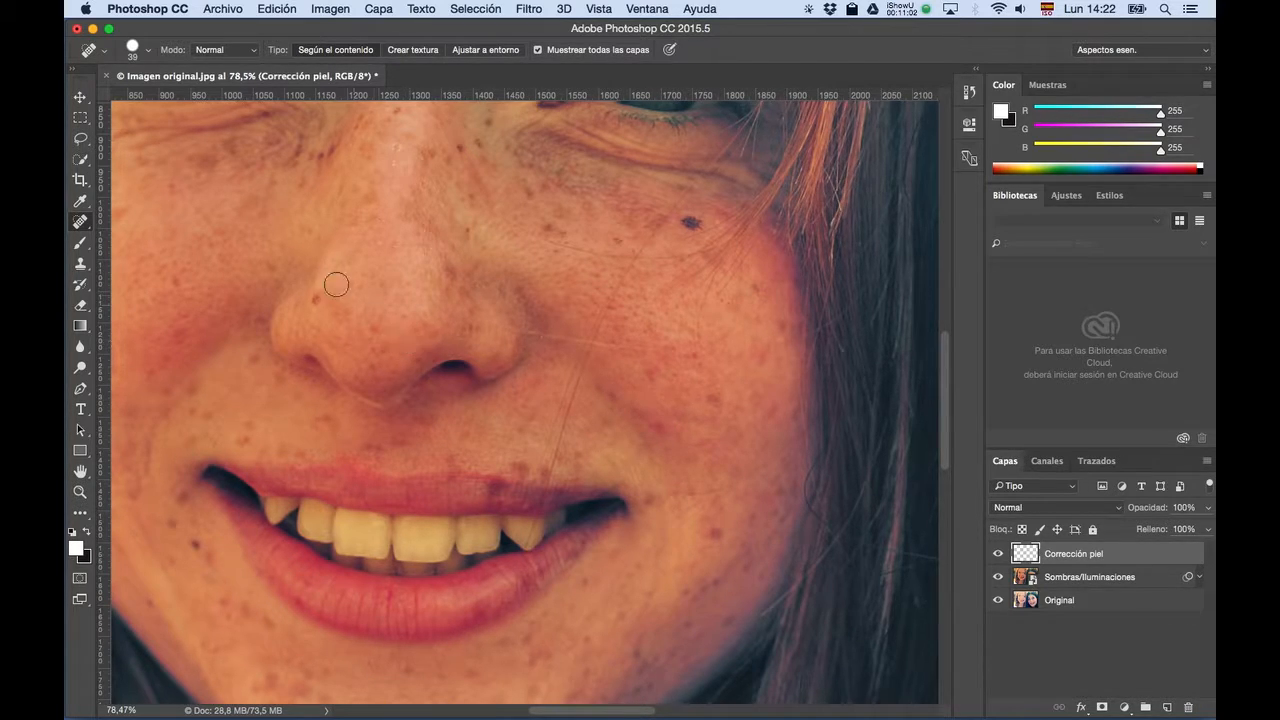
Fade the smile line correction by reducing its opacity with the Transición command.
left_click(266, 7)
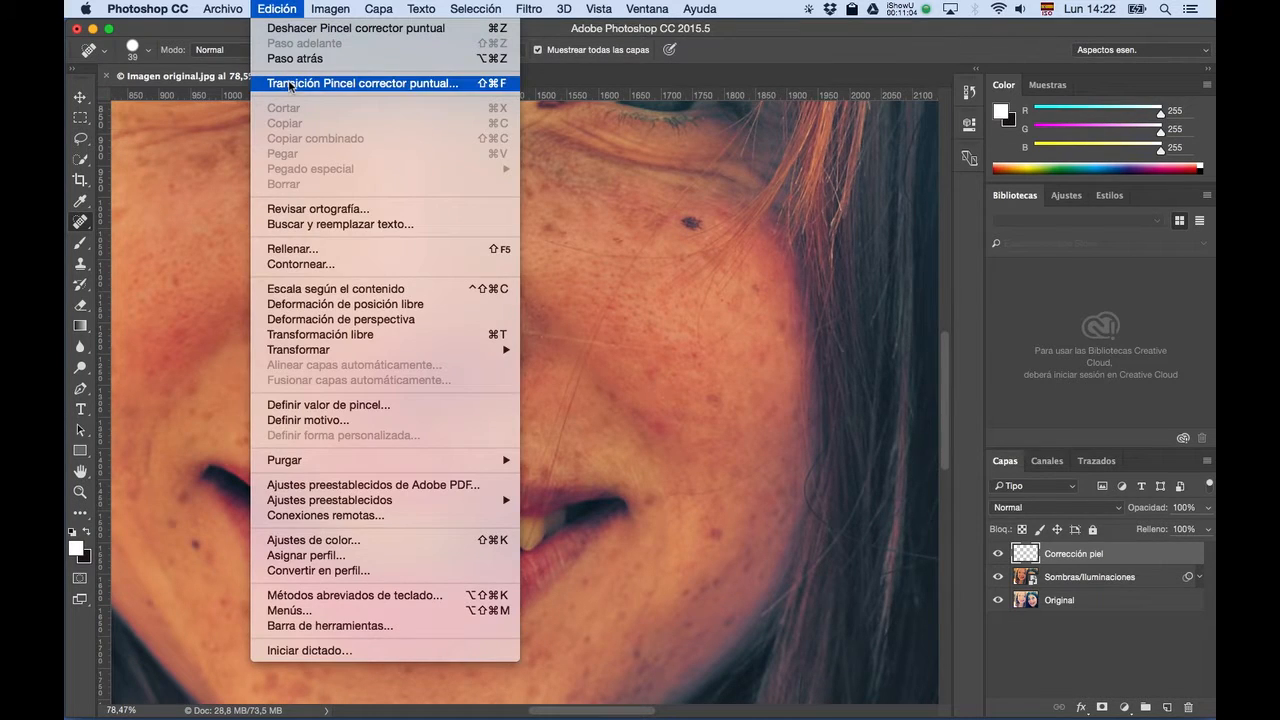
left_click(288, 85)
left_click(879, 271)
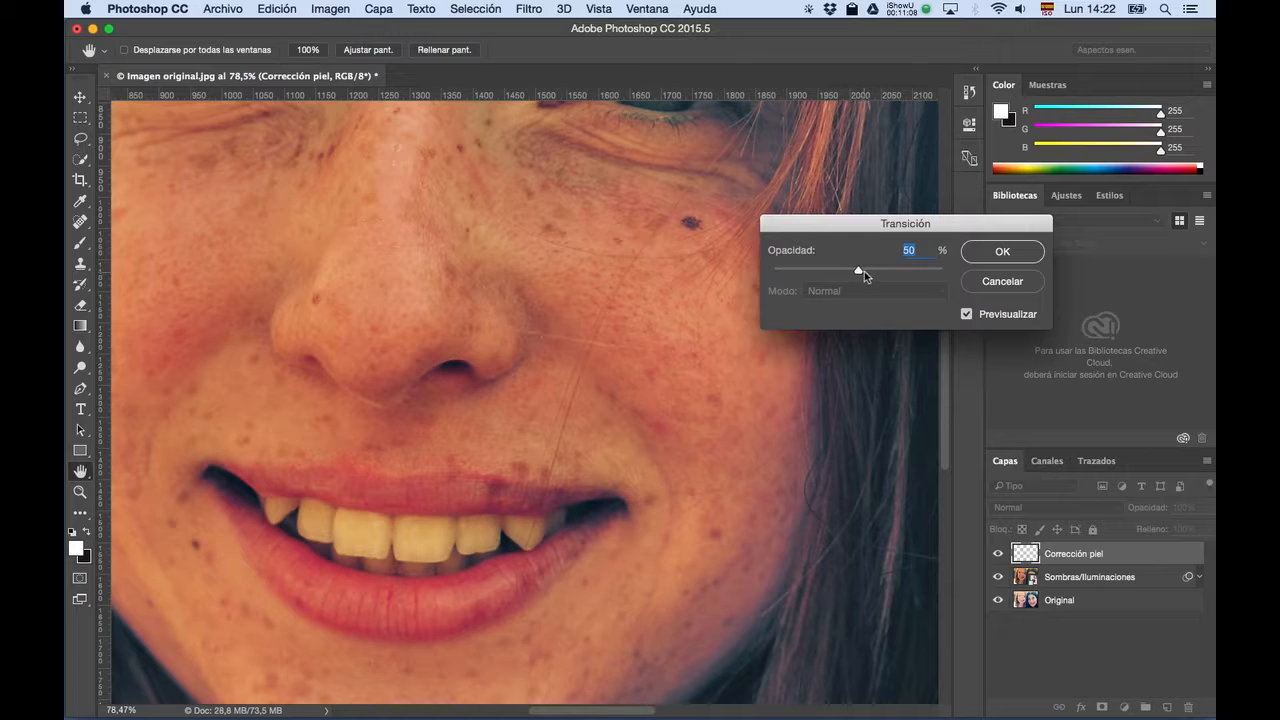
left_click_drag(866, 274, 845, 276)
left_click(987, 258)
Enlarge the Spot Healing Brush to 101 px, try it on the freckles of the upper forehead and undo the stroke.
key("space")
left_click_drag(463, 263, 790, 560)
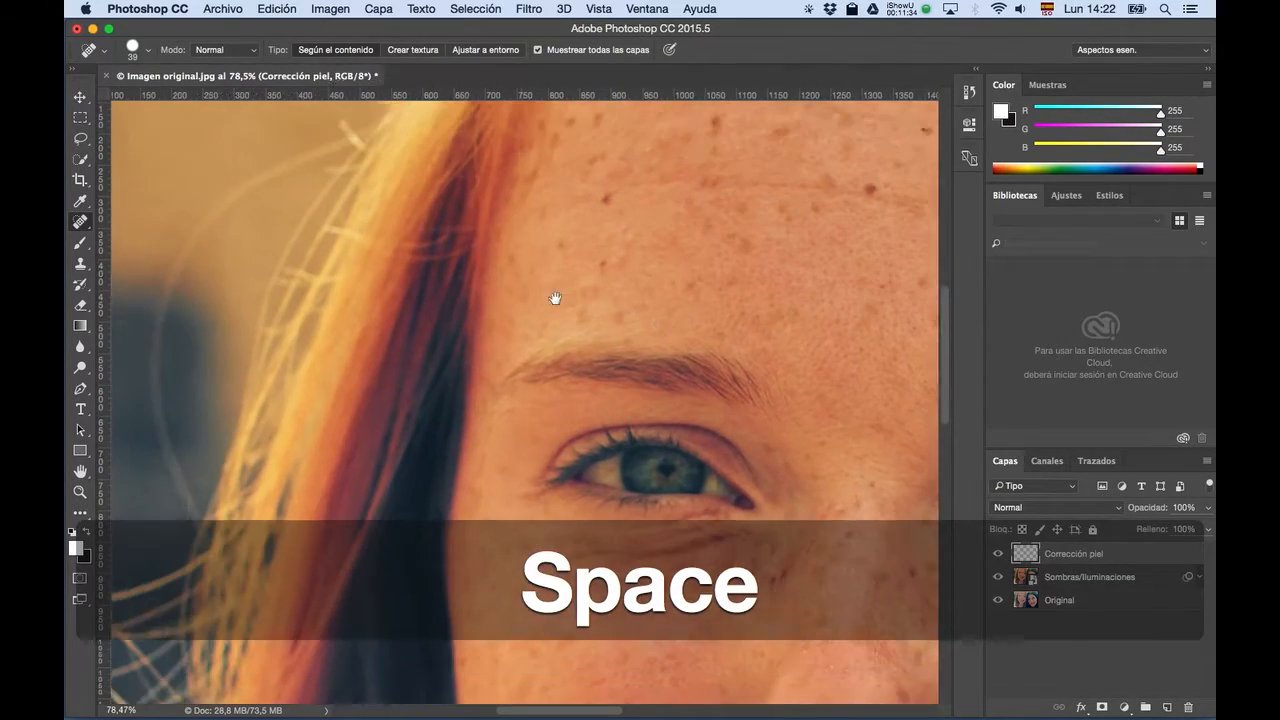
left_click_drag(569, 236, 434, 300)
left_click_drag(645, 221, 552, 295)
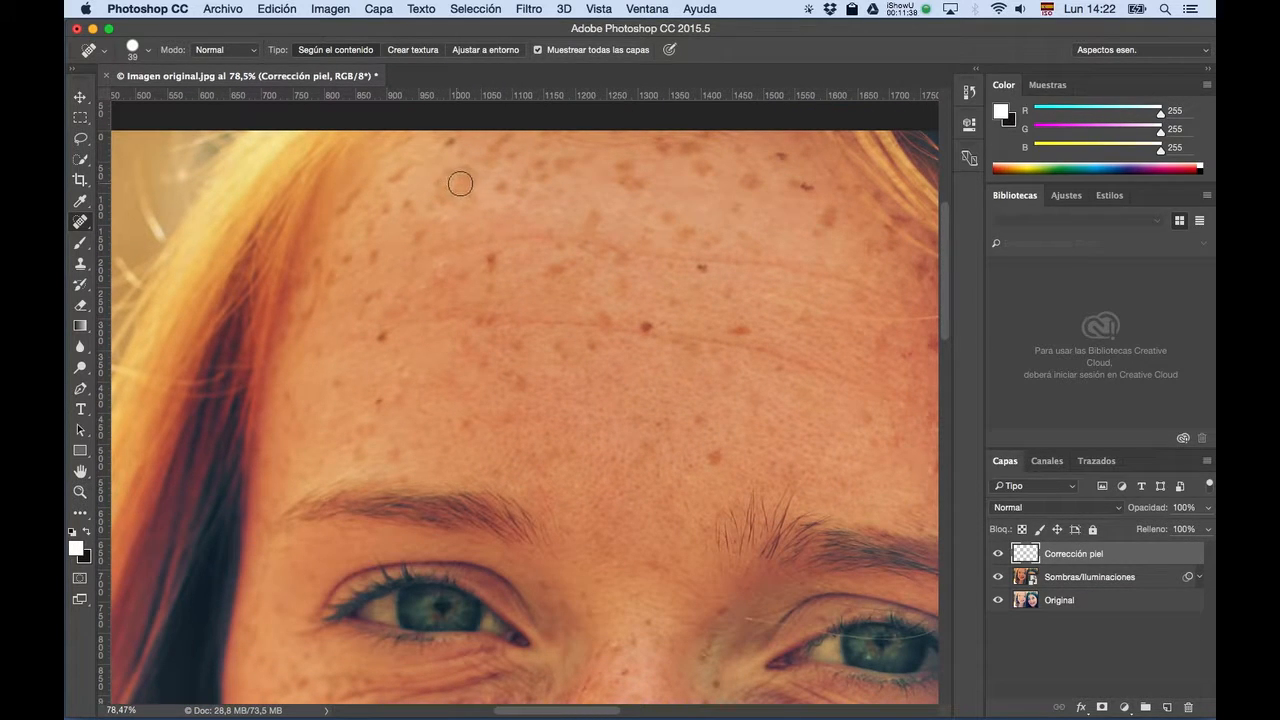
key("ctrl+alt")
mouse_move(458, 183)
left_mouse_down()
mouse_move(507, 183)
mouse_move(468, 183)
left_mouse_up()
key("ctrl+alt")
scroll(461, 183, "down", 2)
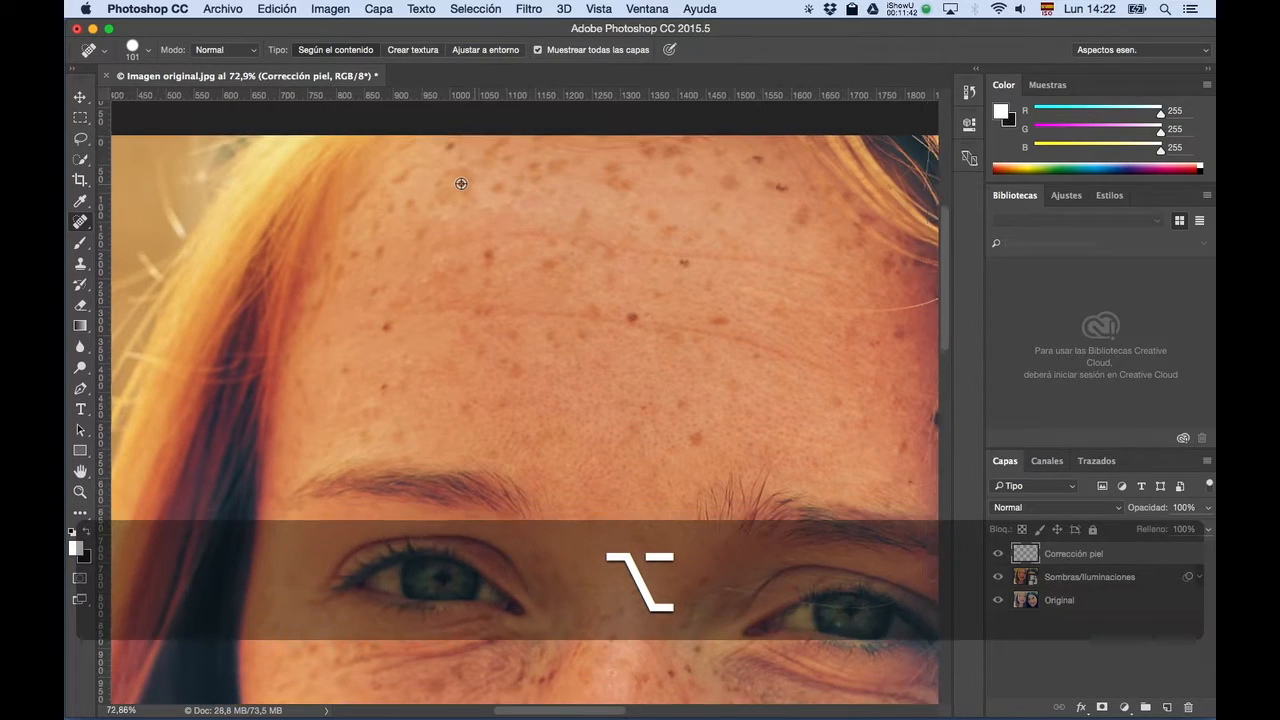
scroll(461, 183, "down", 1)
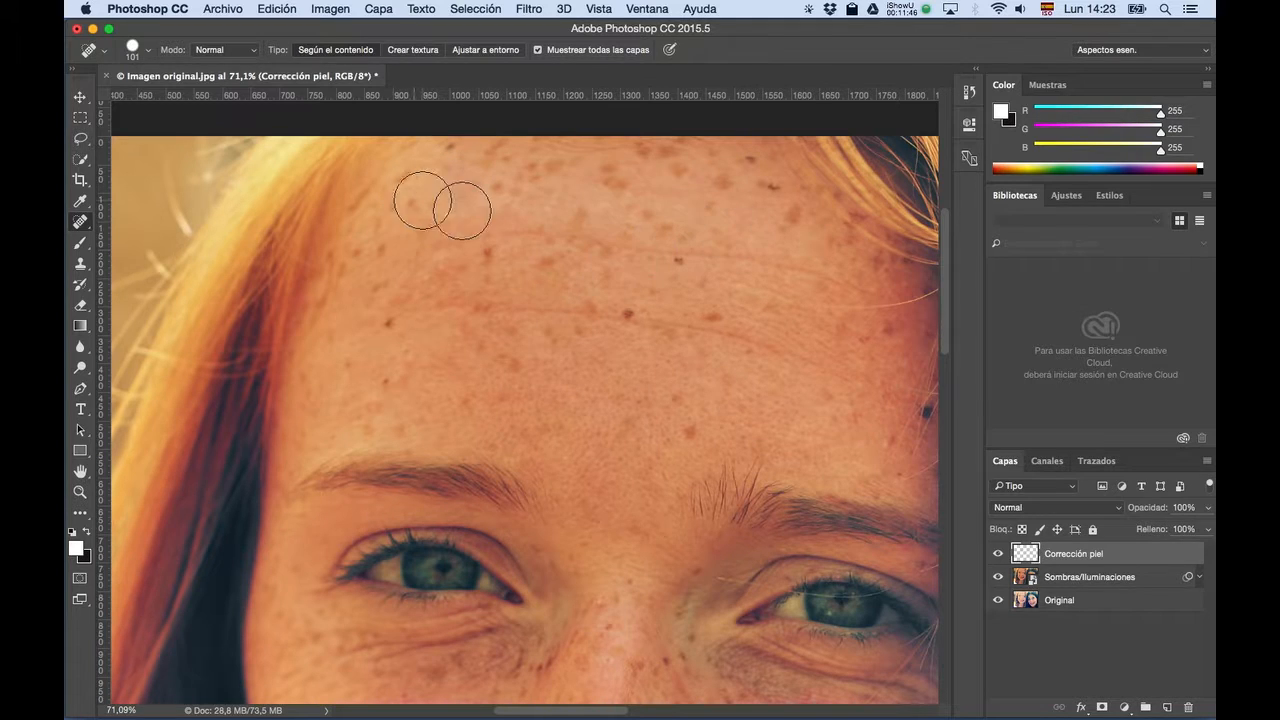
key("super+z")
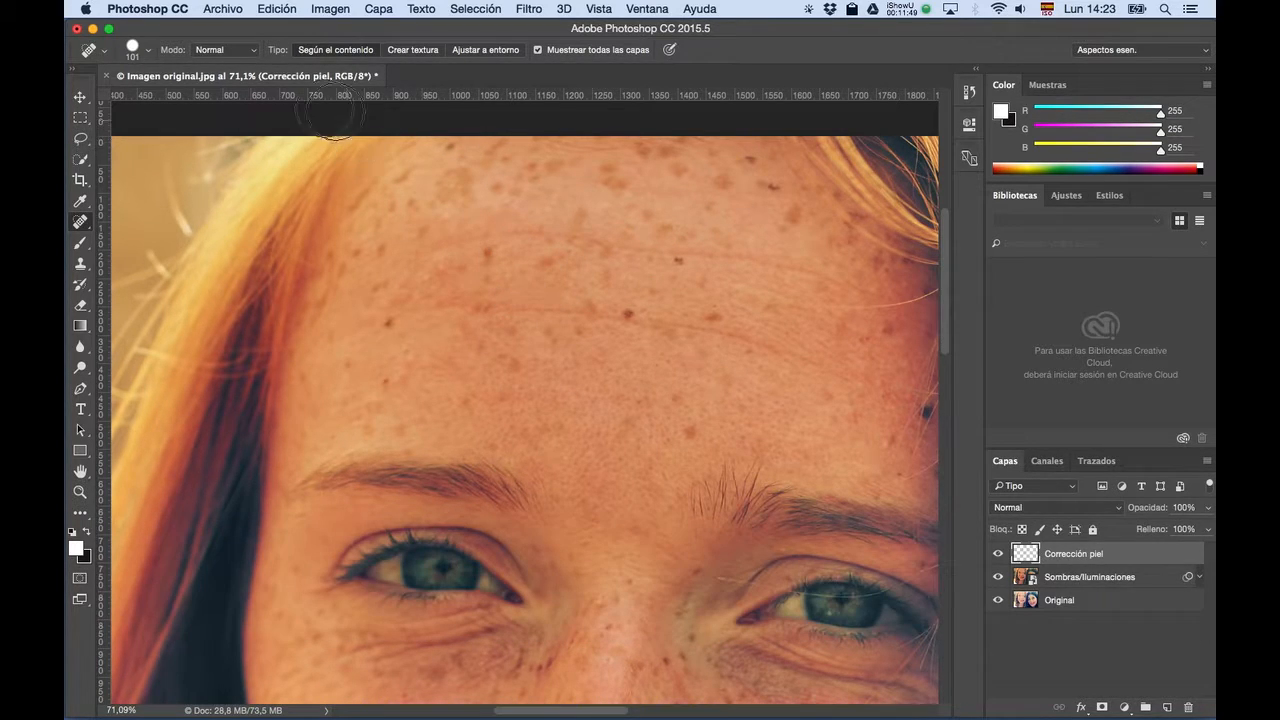
Set the Spot Healing Brush mode to Aclarar, try it across the upper forehead and undo the stroke.
left_click(222, 50)
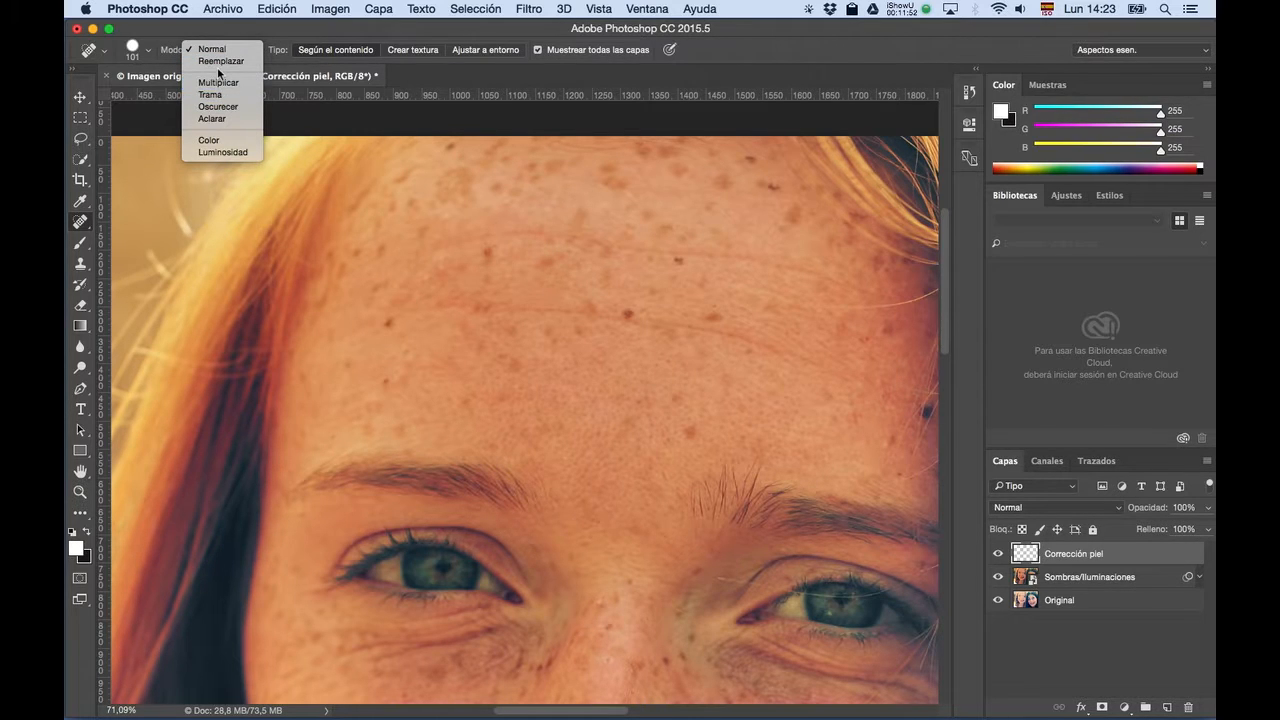
left_click(212, 118)
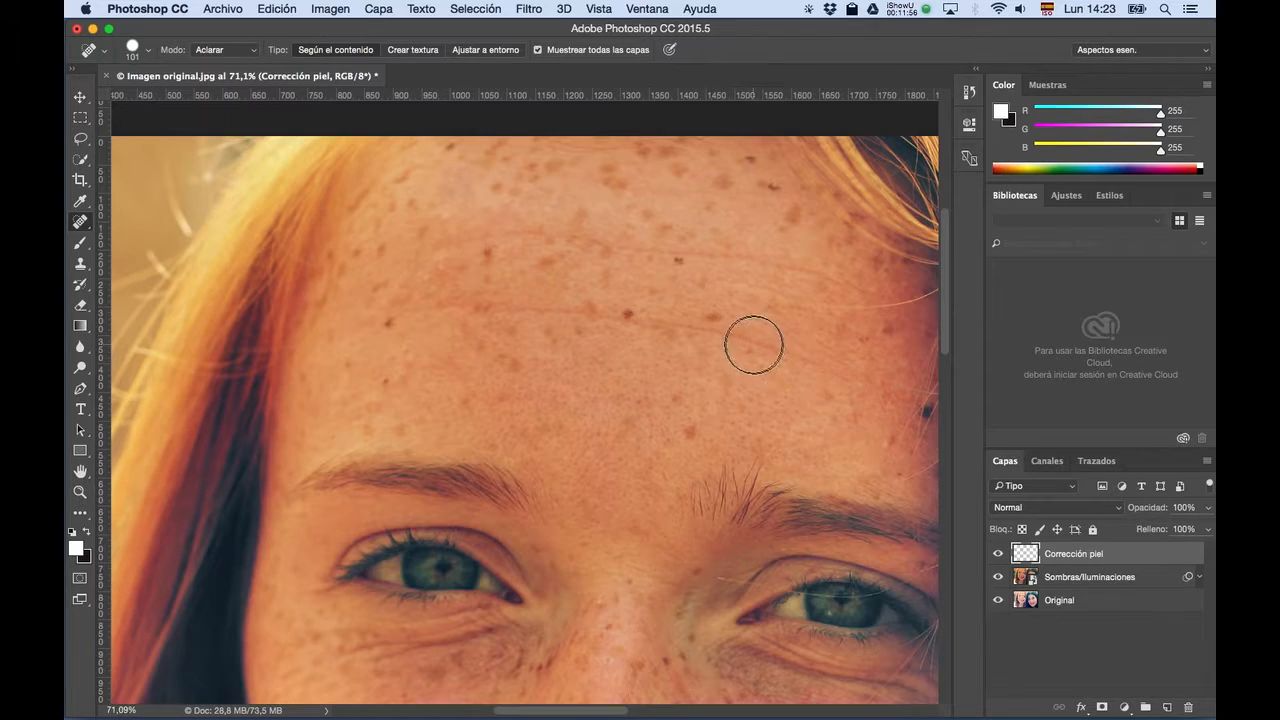
key("space")
left_click_drag(651, 317, 566, 298)
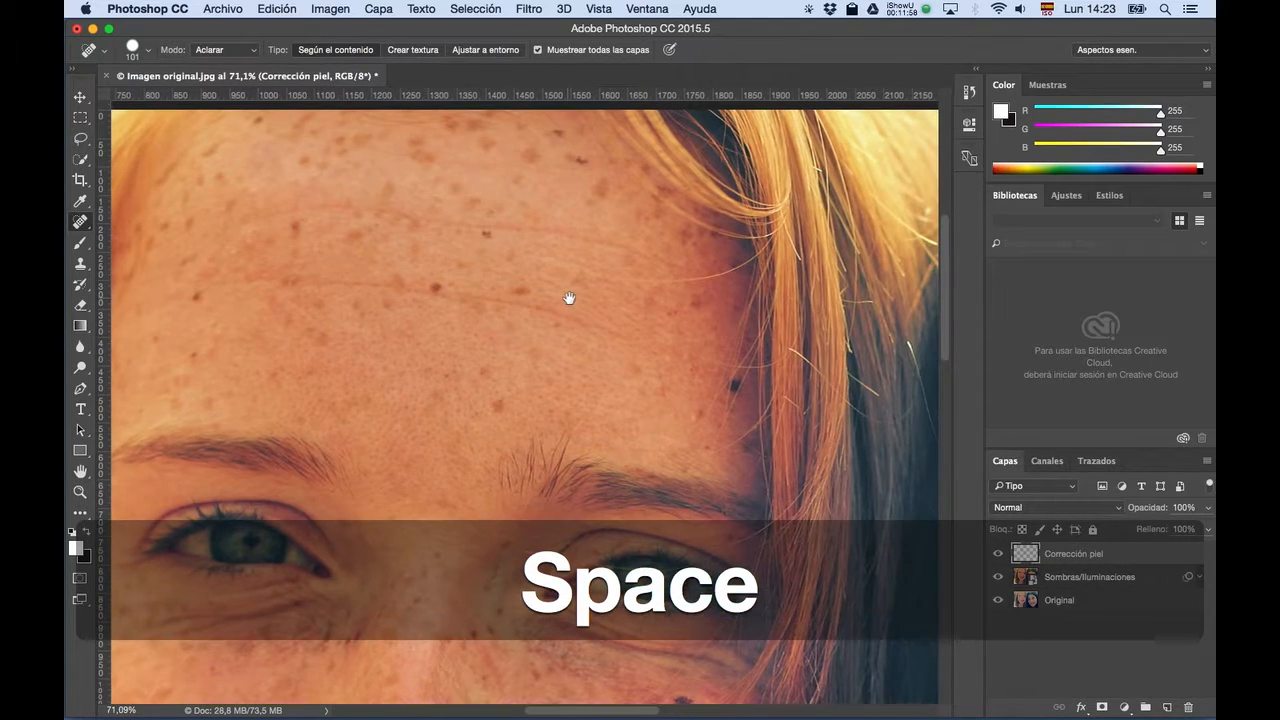
key("super+z")
Set the Spot Healing Brush mode to Trama, try it on the upper forehead freckles and undo the stroke.
key("space")
left_click_drag(374, 207, 440, 216)
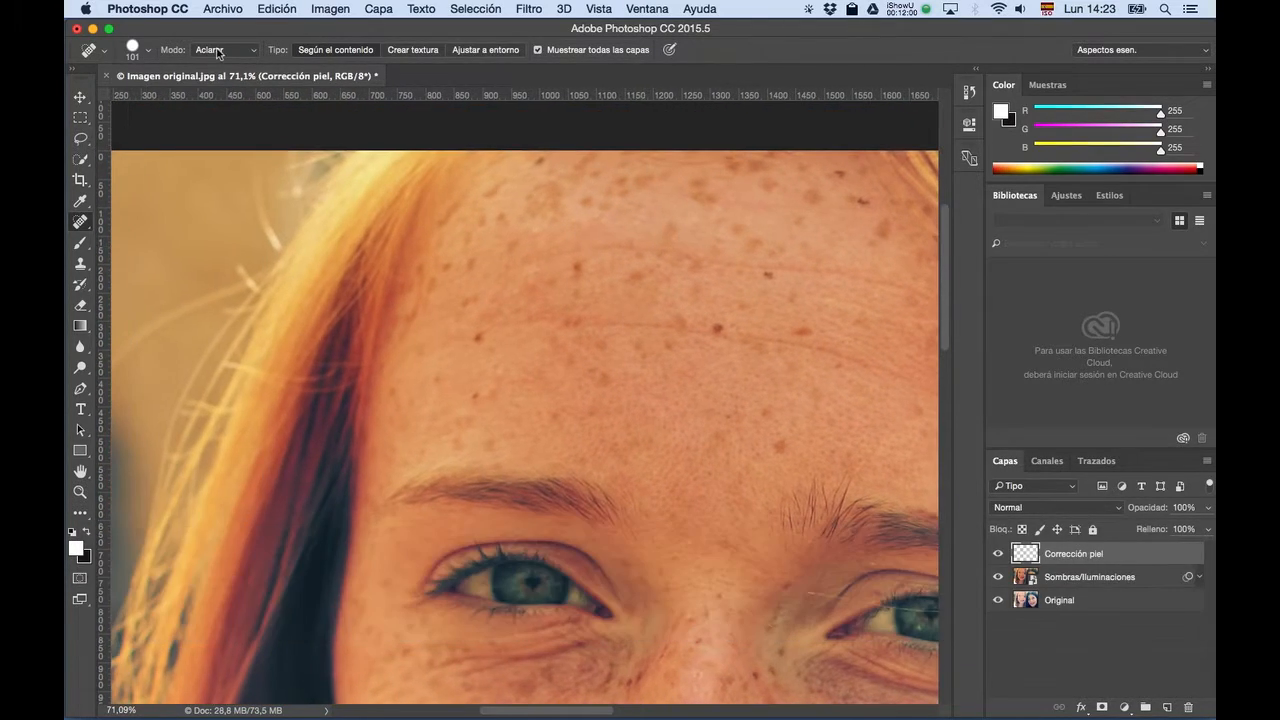
left_click(222, 49)
left_click(211, 25)
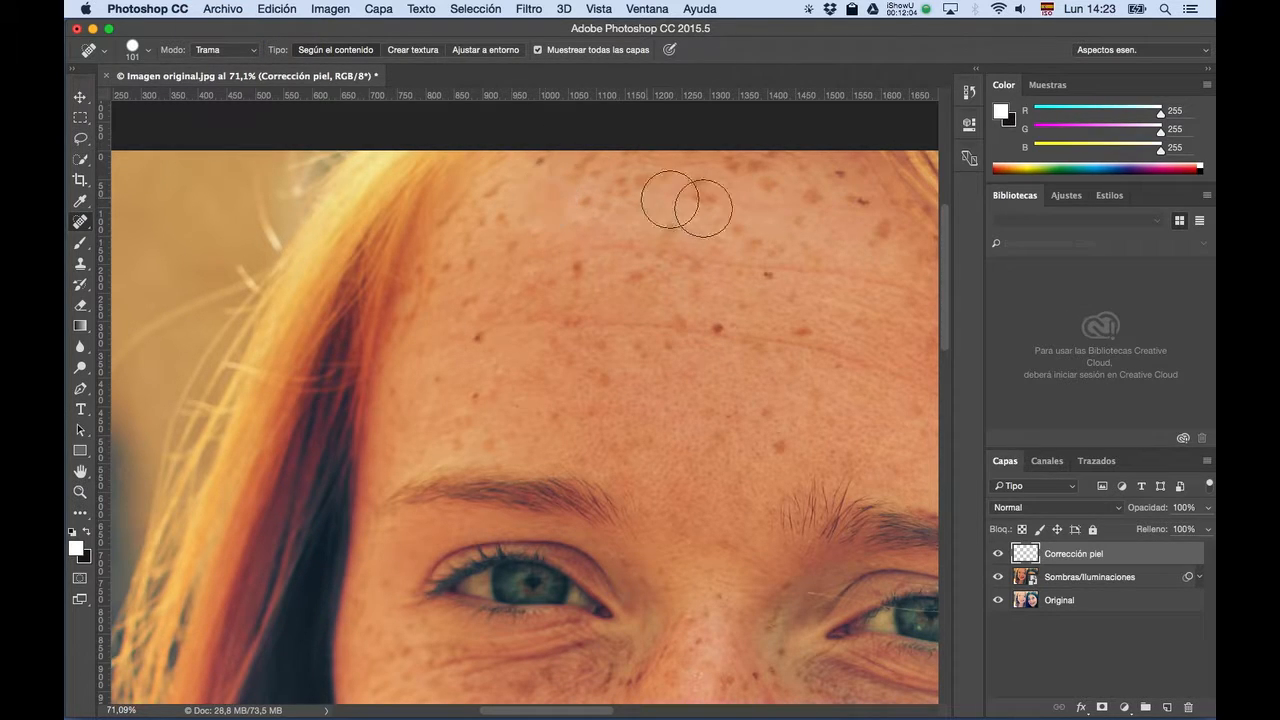
key("space")
left_click_drag(743, 275, 711, 274)
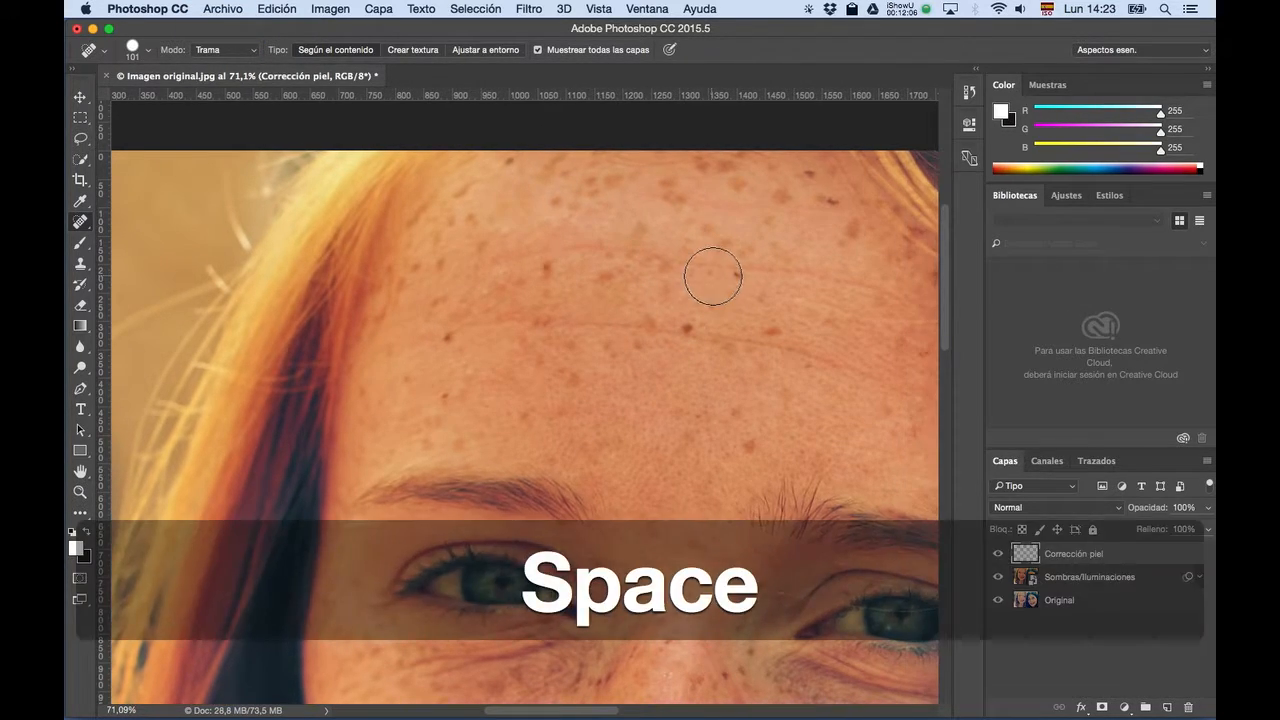
key("super+z")
Set the Spot Healing Brush mode to Aclarar and reduce the brush to 37 px for the dark mole beside the red-haired woman's hairline.
left_click(222, 49)
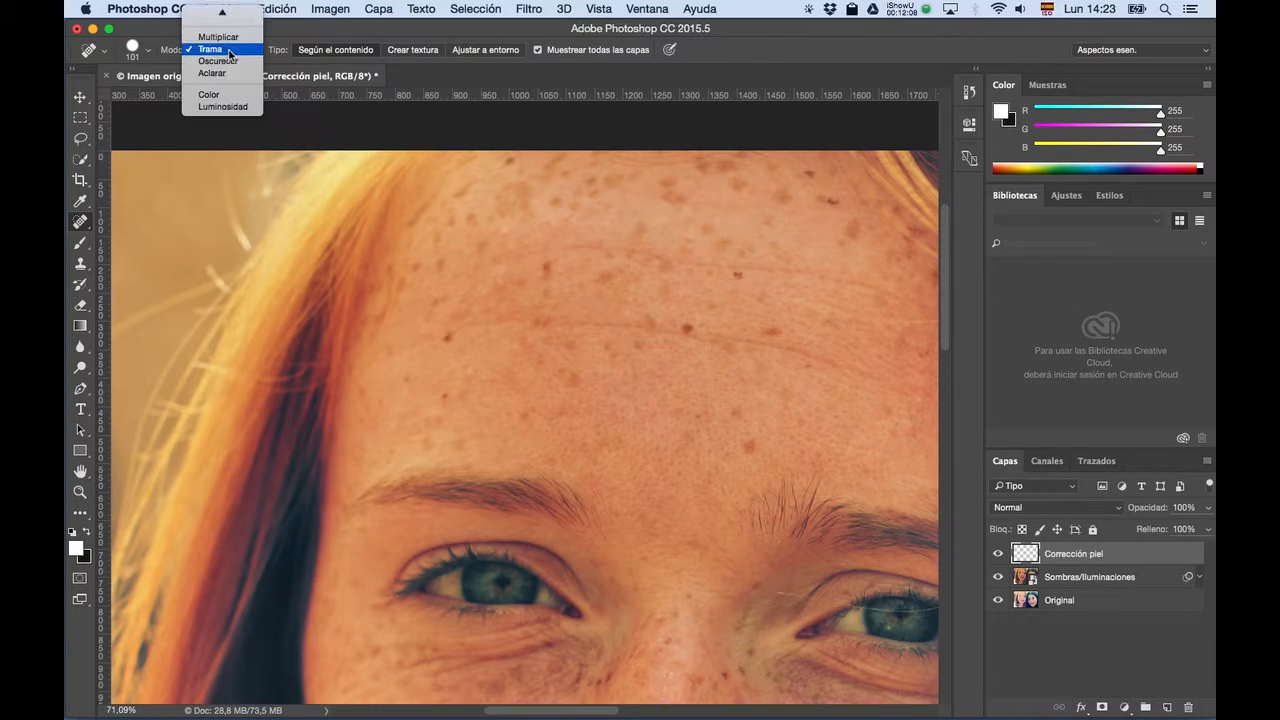
left_click(213, 75)
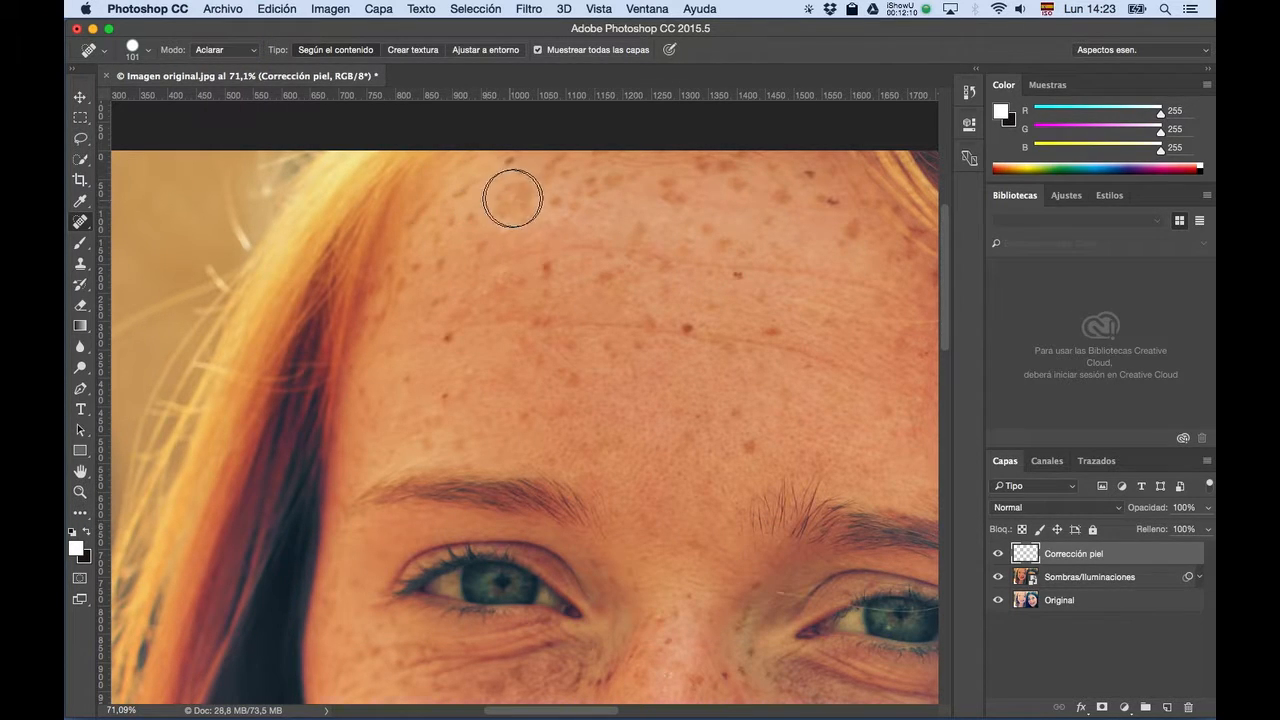
key("space")
left_click_drag(849, 361, 497, 309)
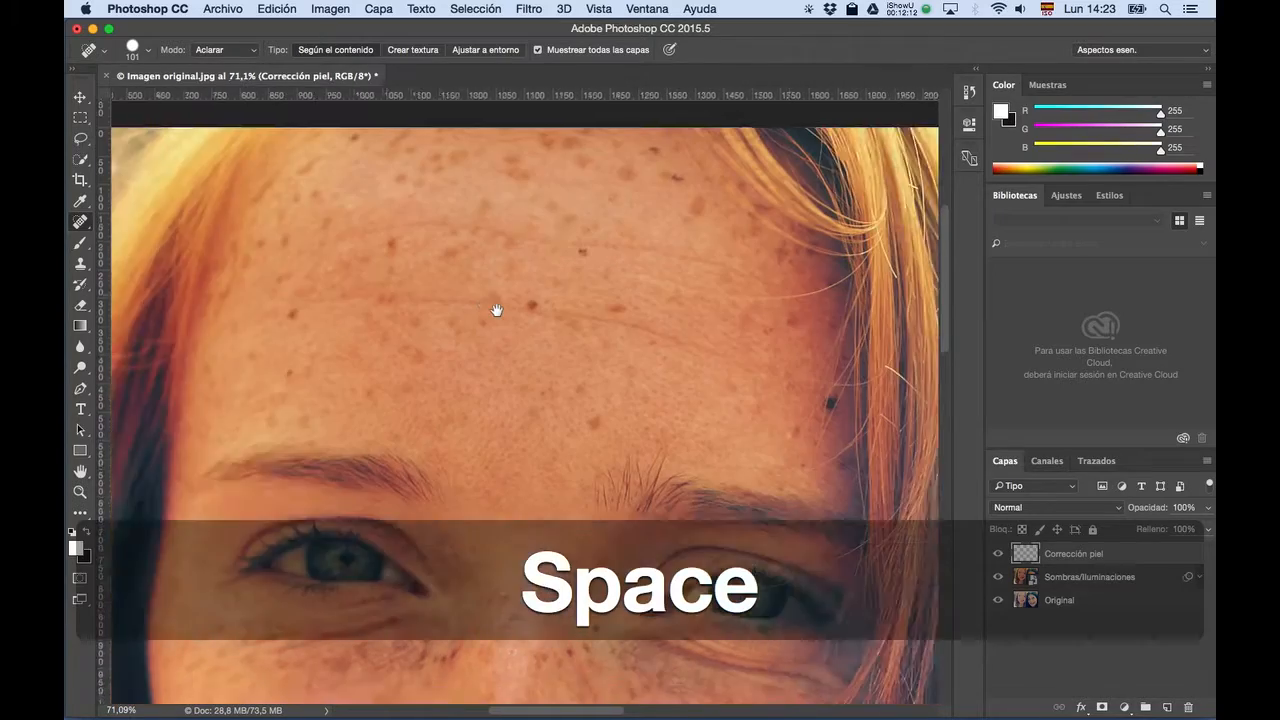
key("alt")
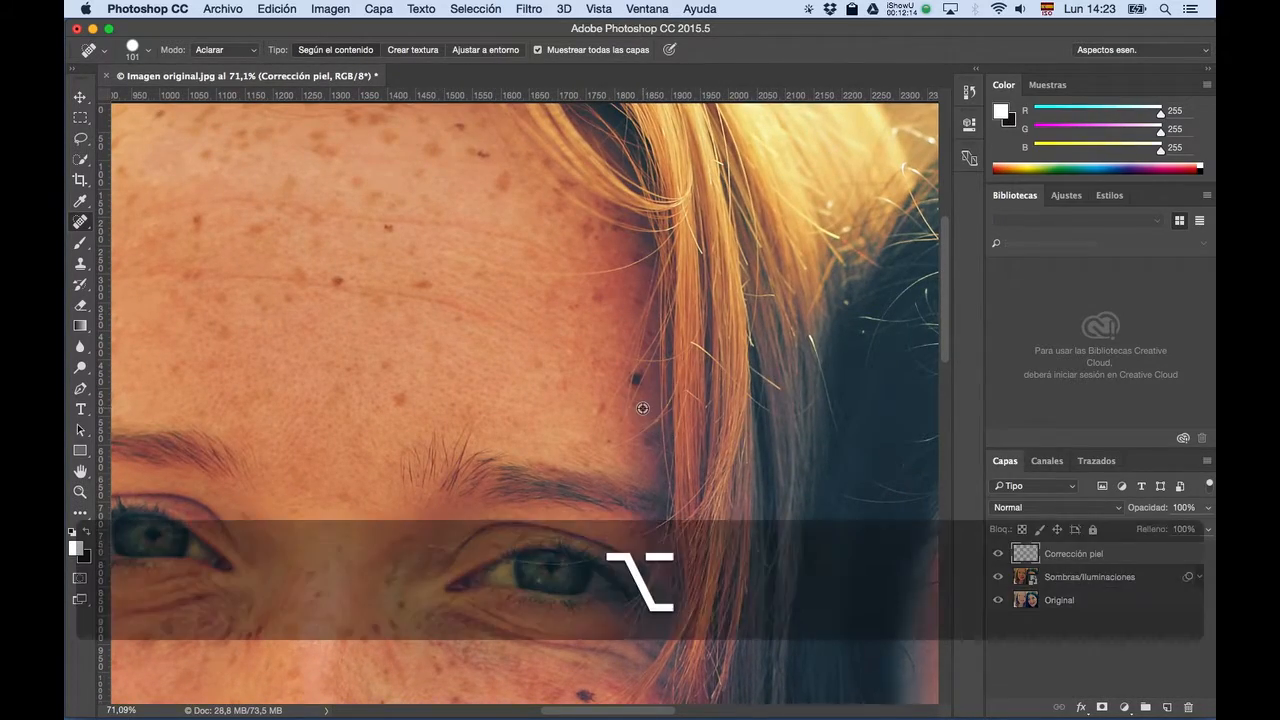
scroll(634, 381, "up", 4)
scroll(634, 381, "up", 3)
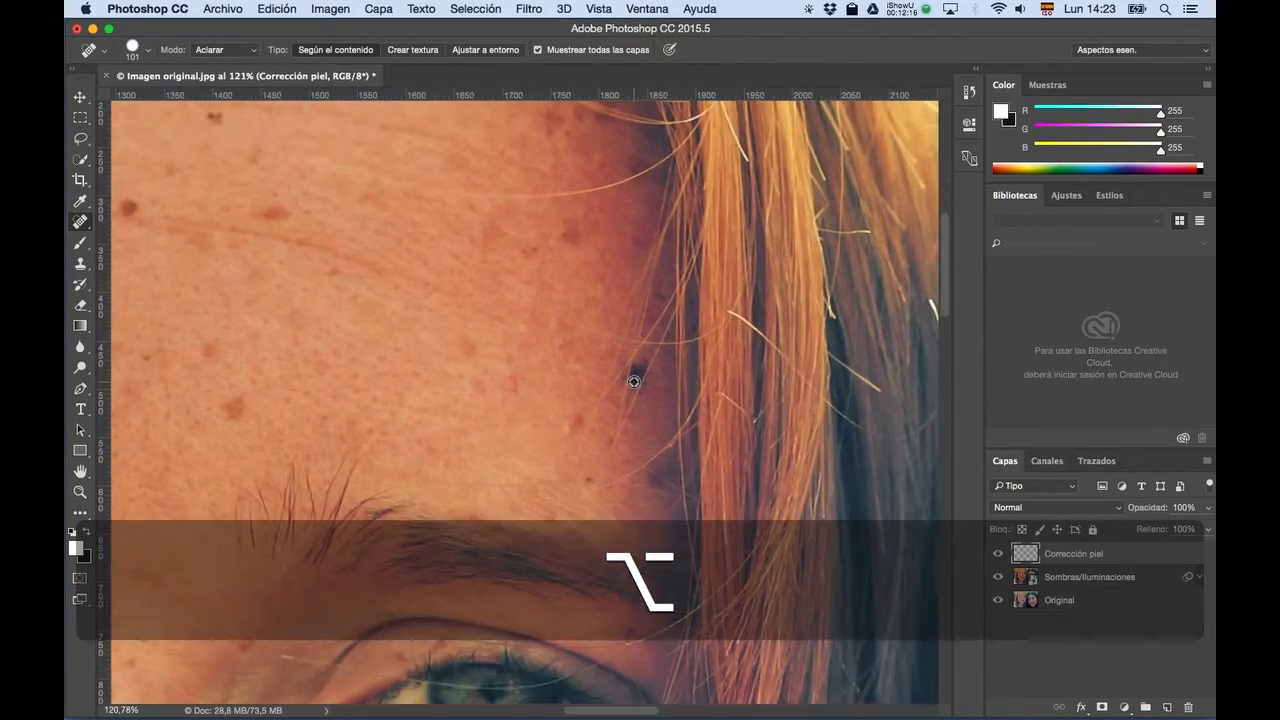
key("ctrl")
mouse_move(646, 377)
left_mouse_down()
mouse_move(600, 386)
mouse_move(640, 377)
left_mouse_up()
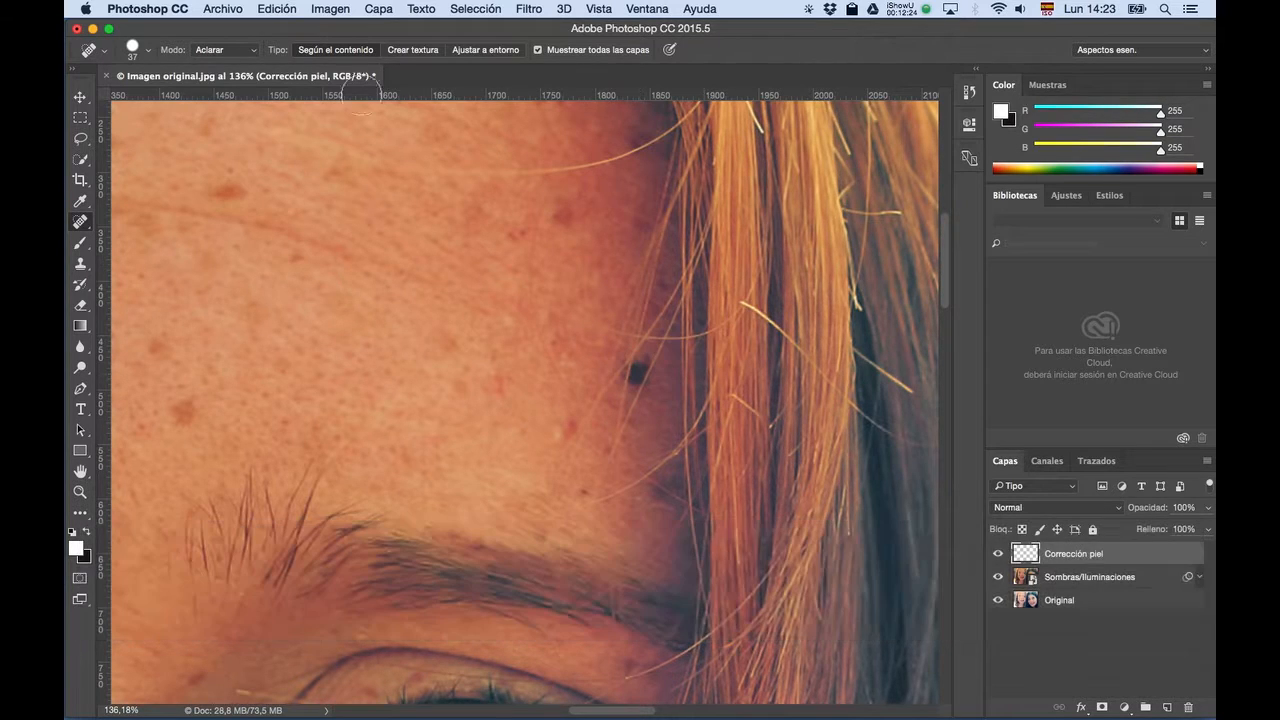
Set the Spot Healing Brush mode to Normal, try it on the dark mole beside the hairline and undo the correction.
left_click(212, 49)
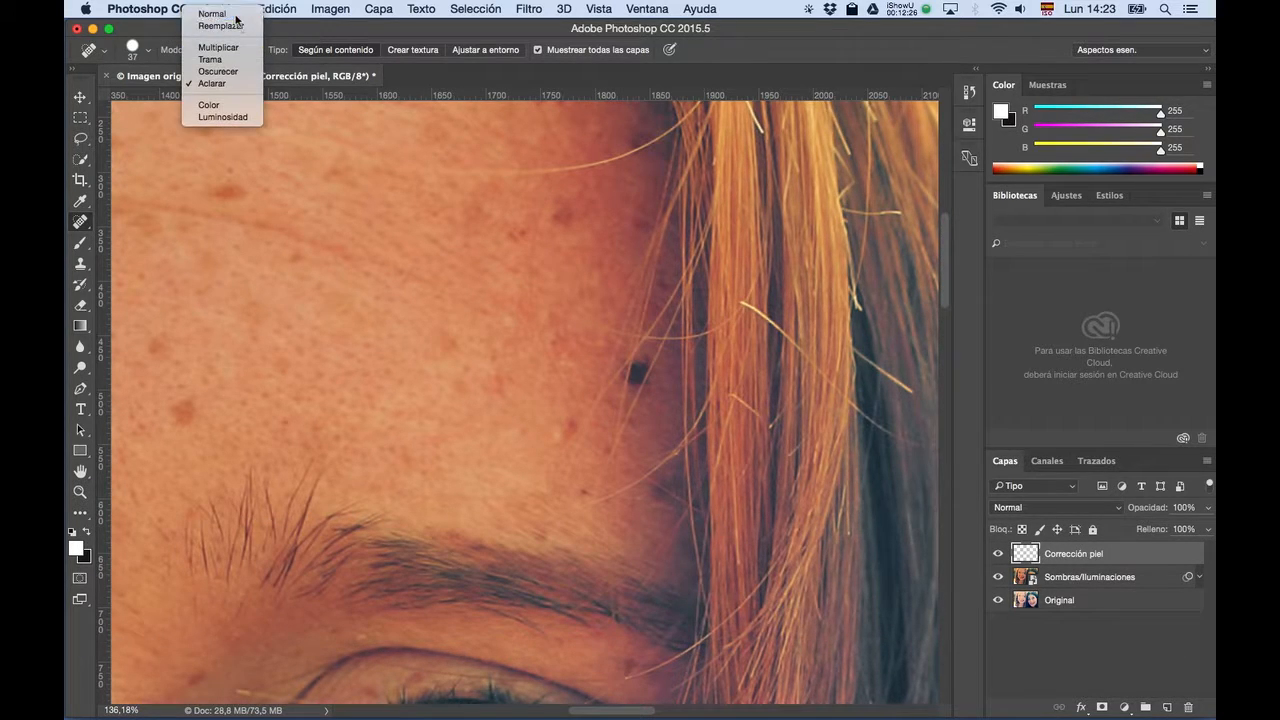
left_click(238, 14)
left_click(638, 372)
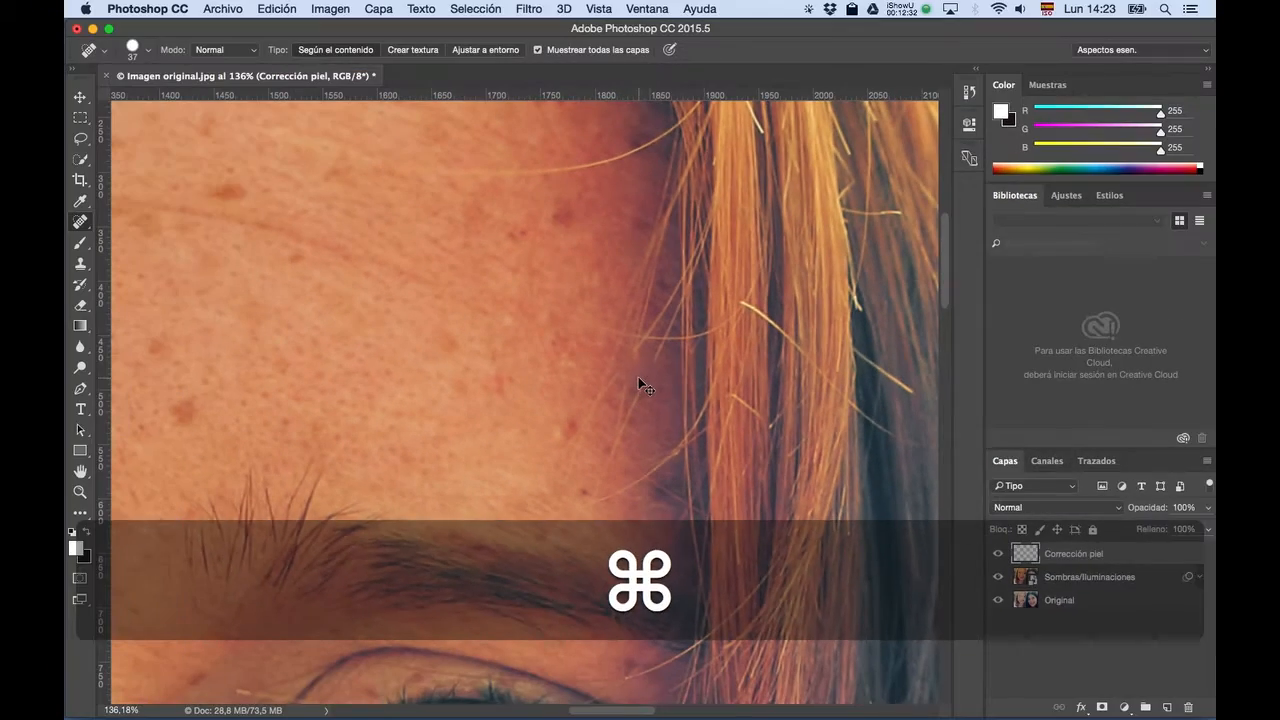
key("super+z")
Set the Spot Healing Brush mode to Trama and soften the dark mole beside the hairline.
left_click(212, 50)
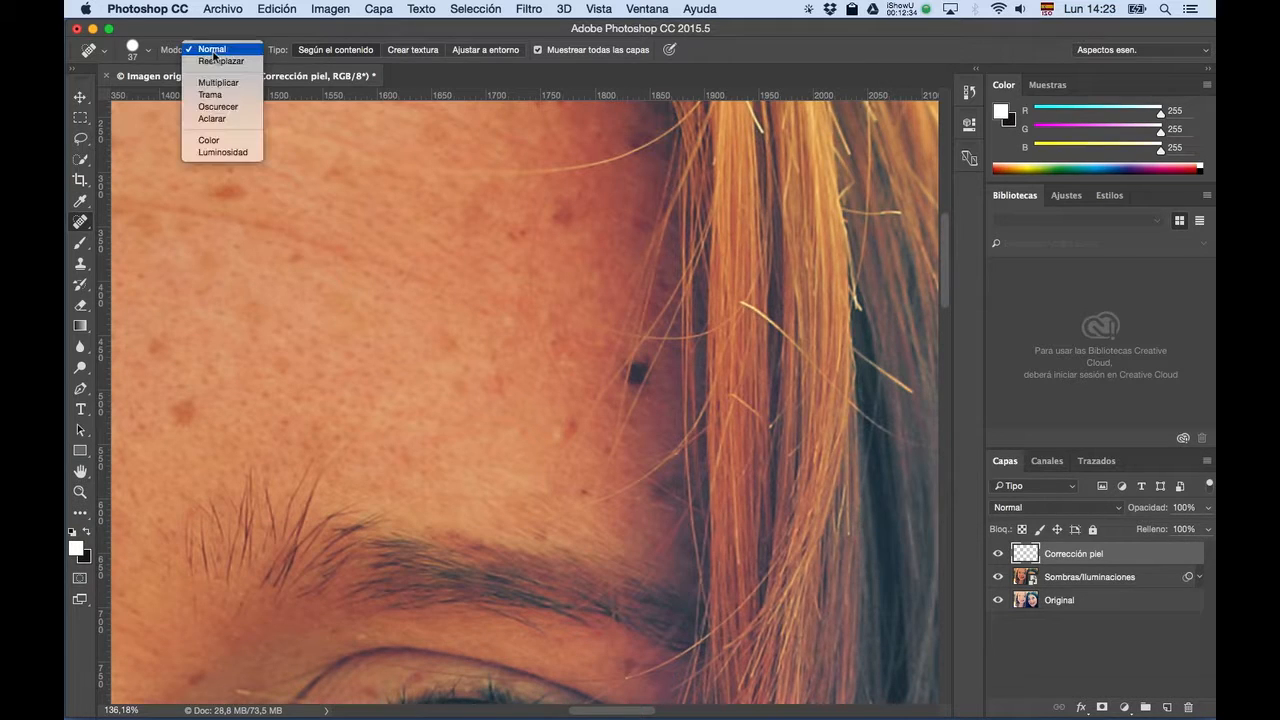
left_click(217, 121)
left_click(215, 50)
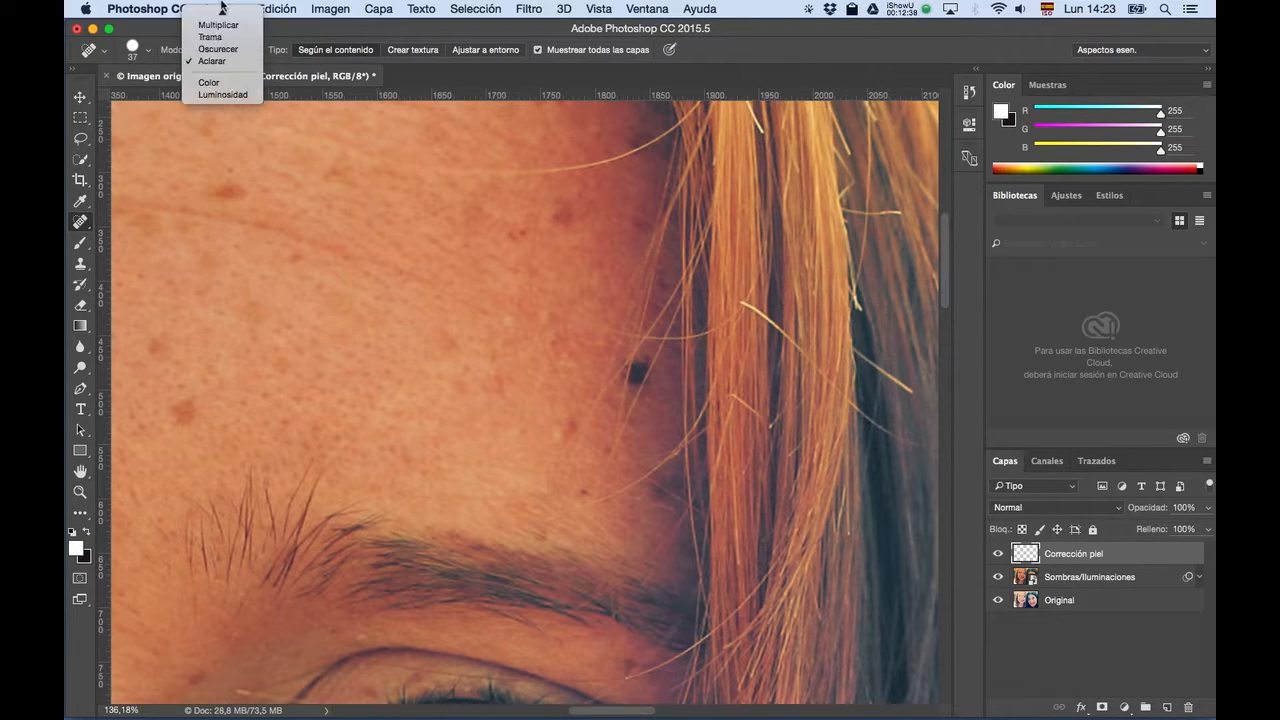
left_click(215, 49)
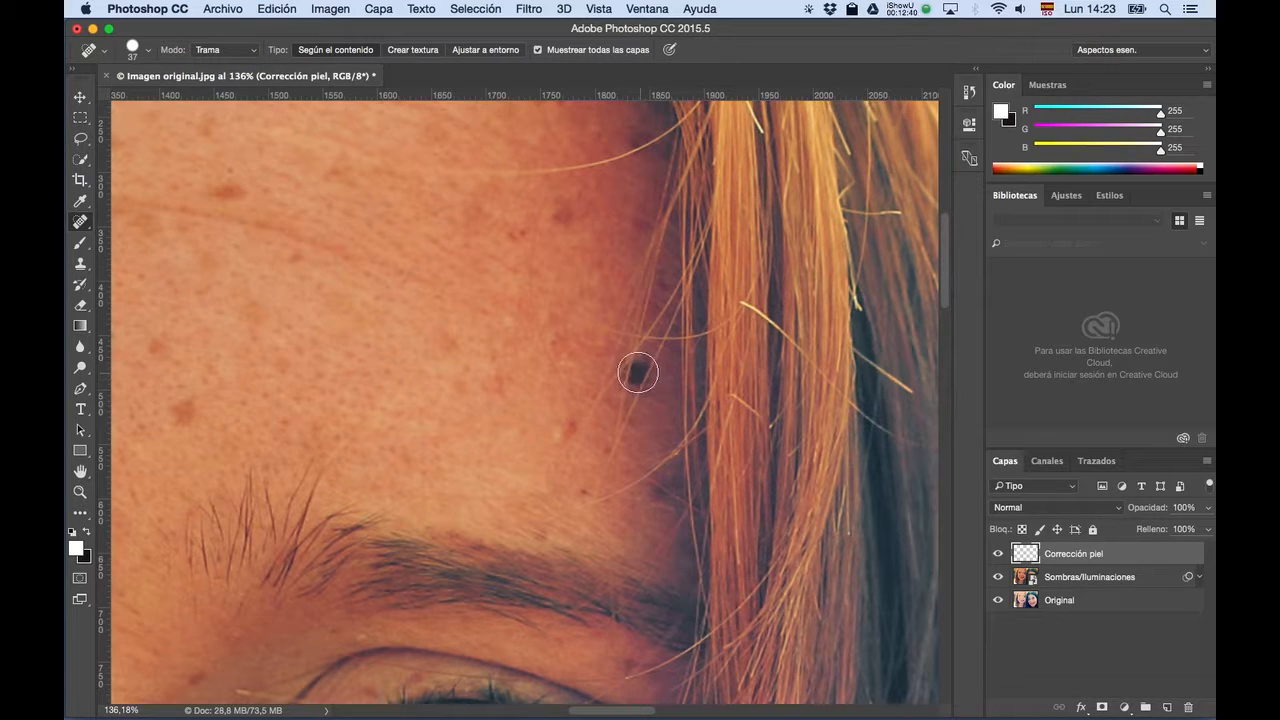
left_click(638, 373)
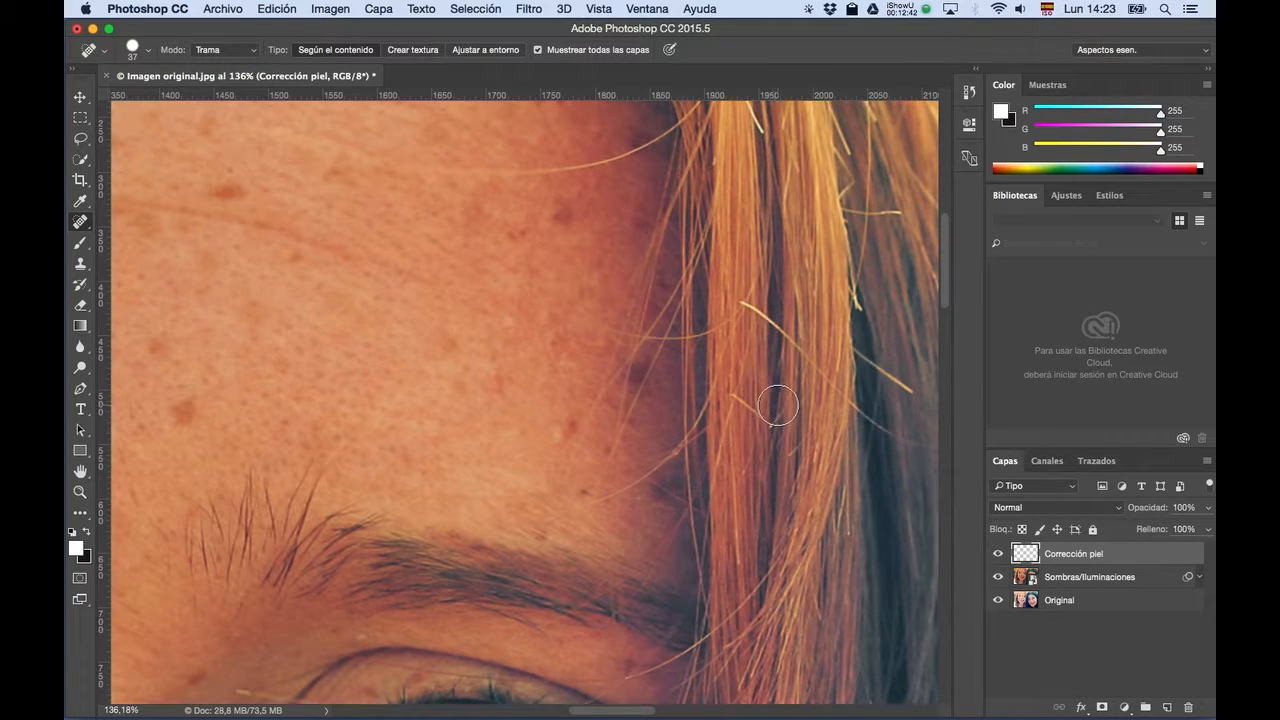
scroll(460, 382, "down", 5)
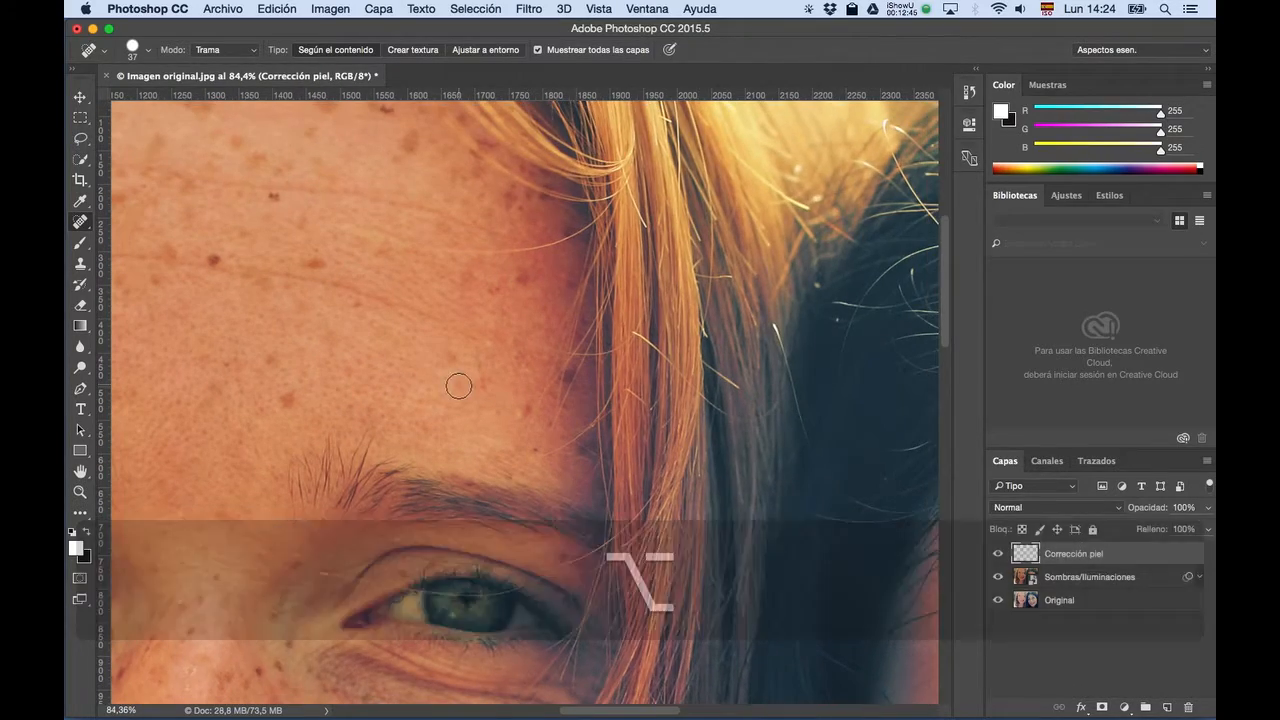
left_click_drag(459, 385, 623, 297)
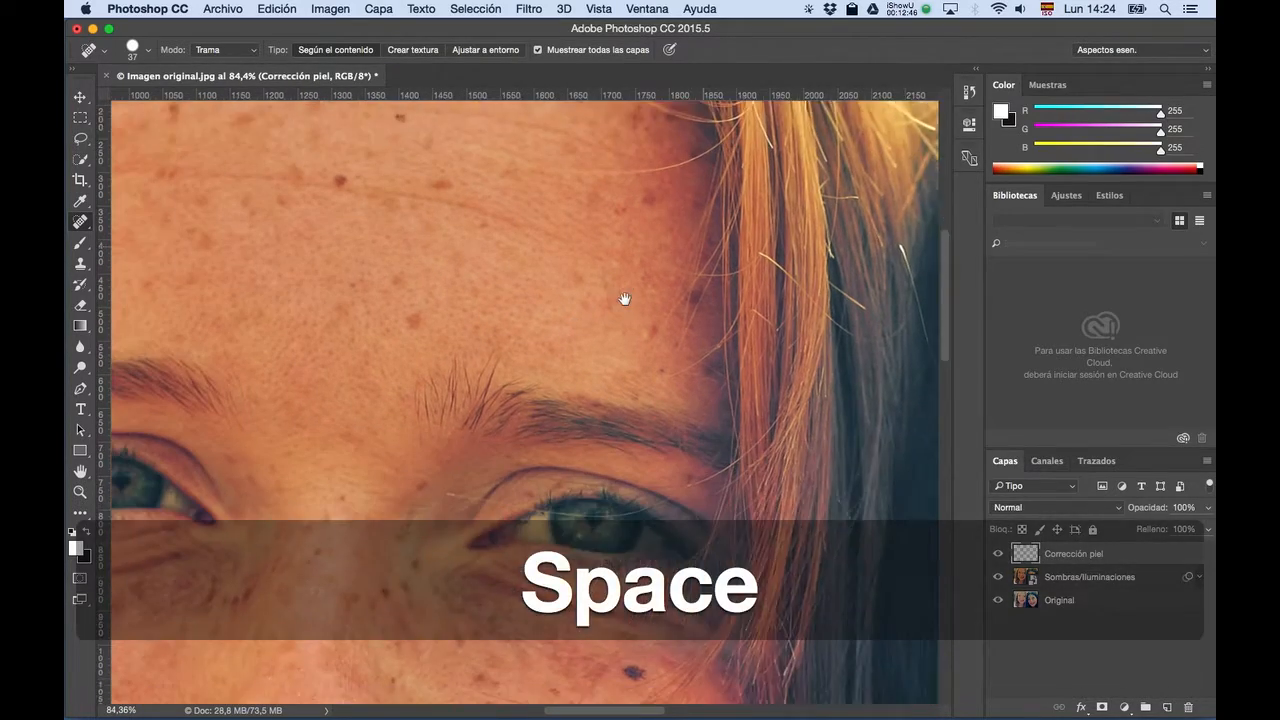
scroll(594, 331, "down", 1)
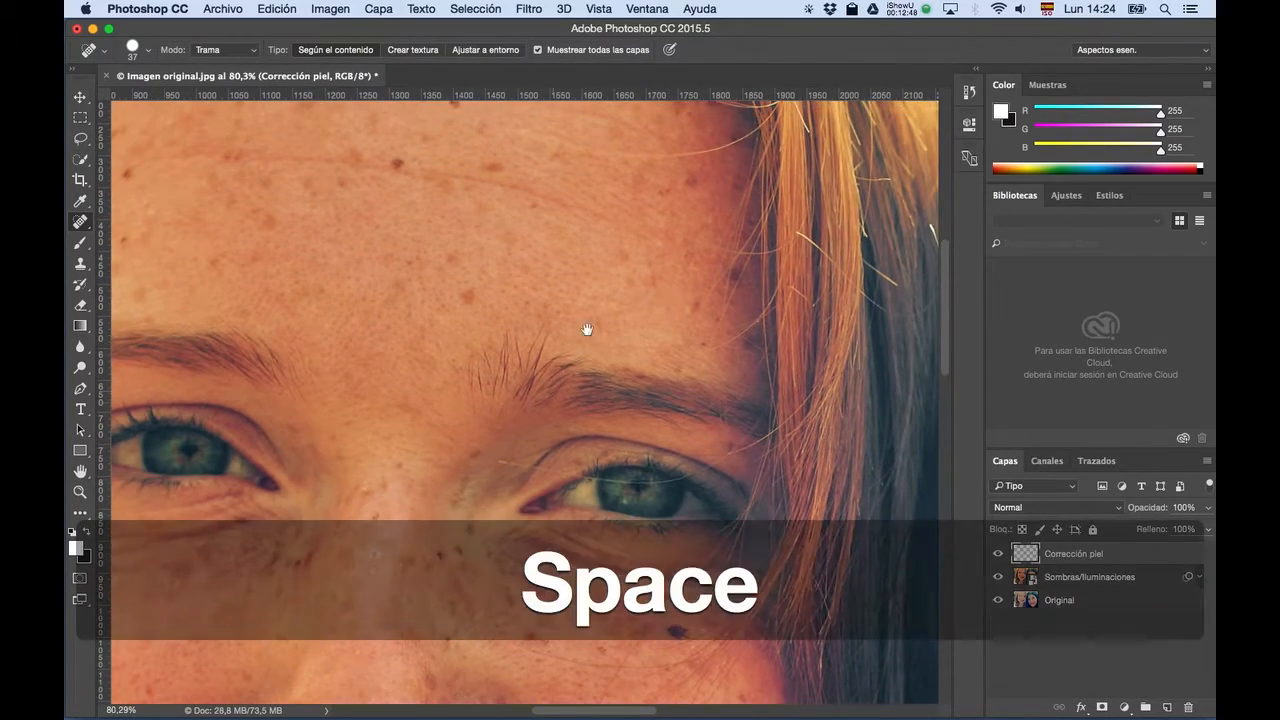
left_click_drag(586, 329, 623, 266)
left_click(900, 7)
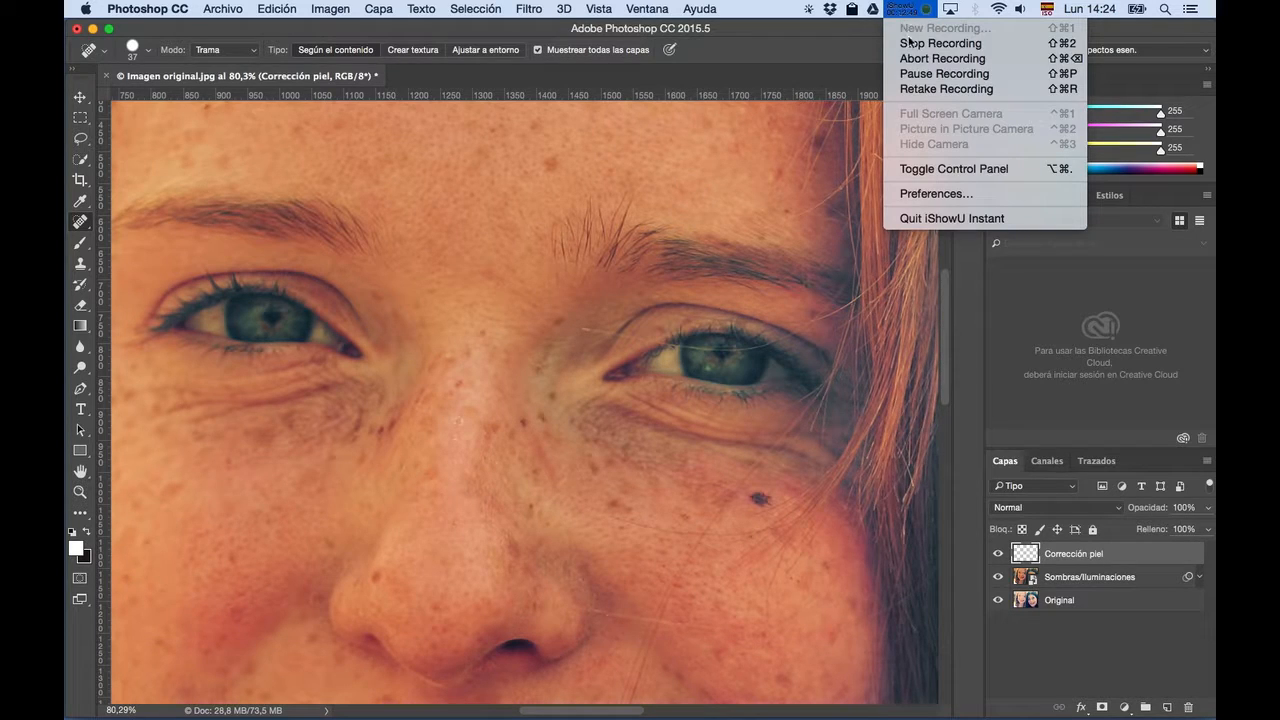
left_click(918, 75)
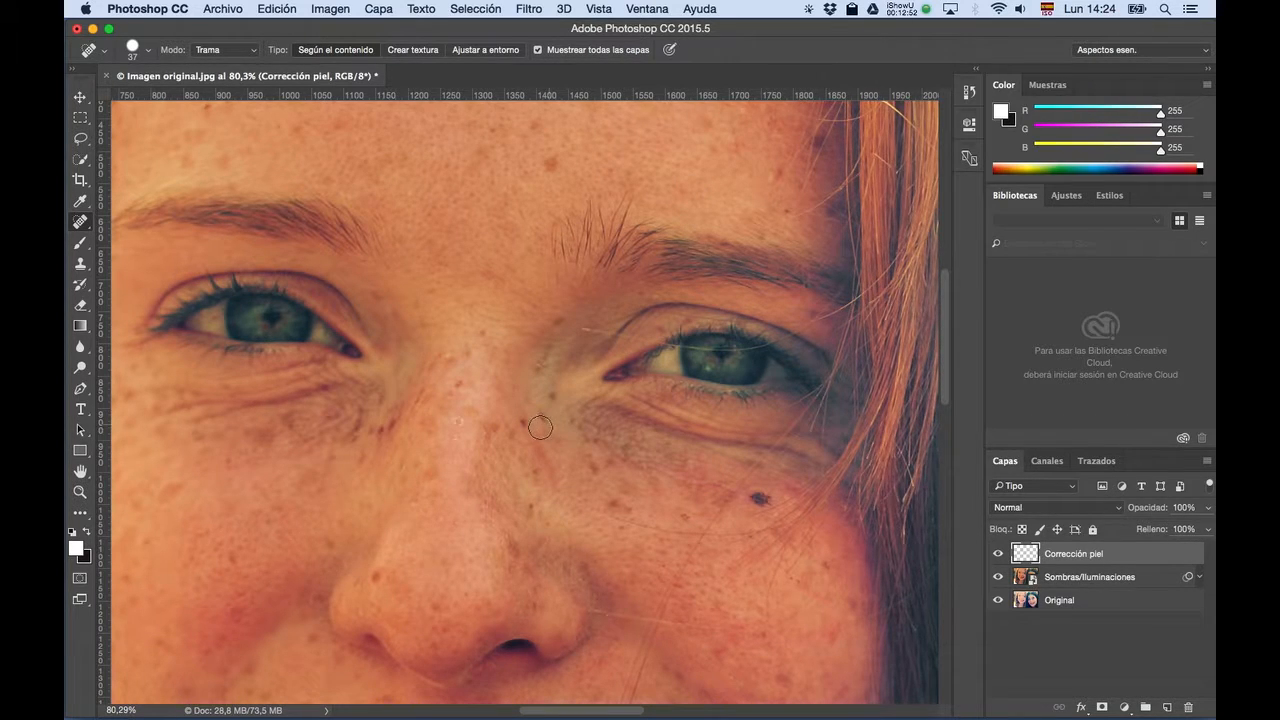
Reduce the Spot Healing Brush to 30 px and examine the freckles and marks across both women's faces.
left_click_drag(531, 429, 524, 425)
key("space")
left_click_drag(580, 175, 684, 420)
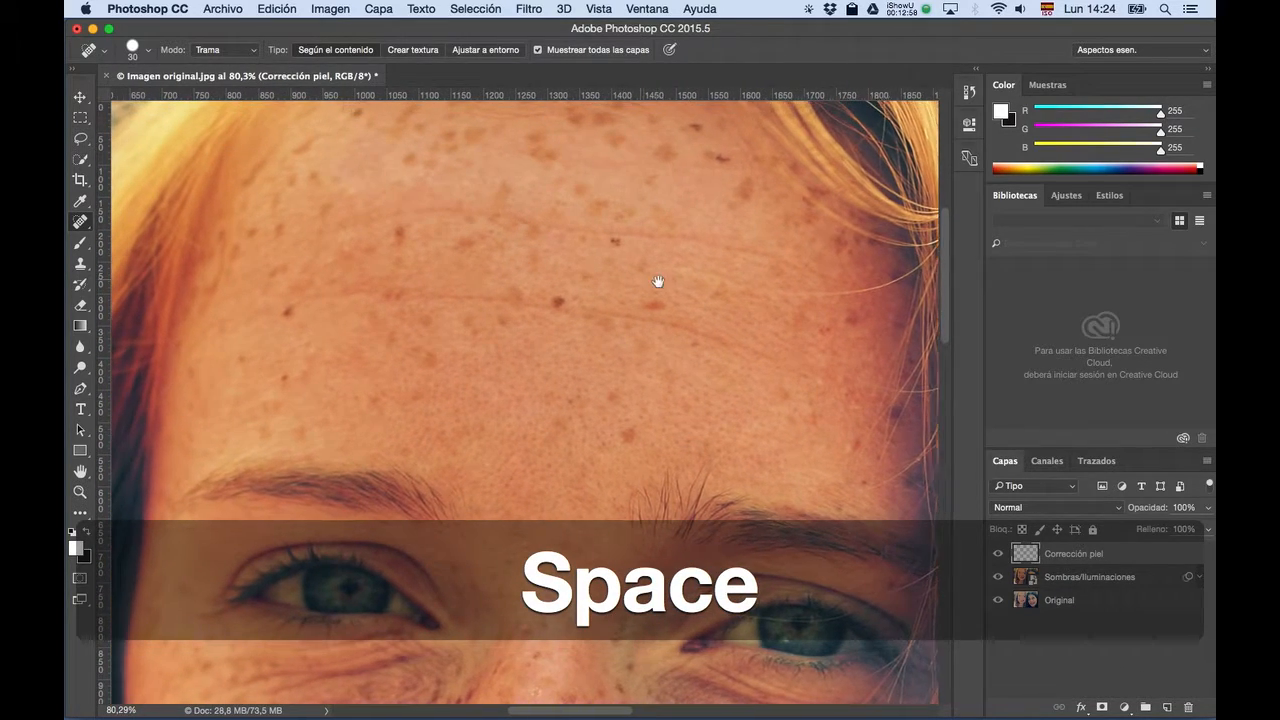
left_click_drag(650, 279, 711, 306)
left_click_drag(654, 363, 693, 161)
mouse_move(602, 471)
left_mouse_down()
mouse_move(594, 403)
mouse_move(550, 353)
left_mouse_up()
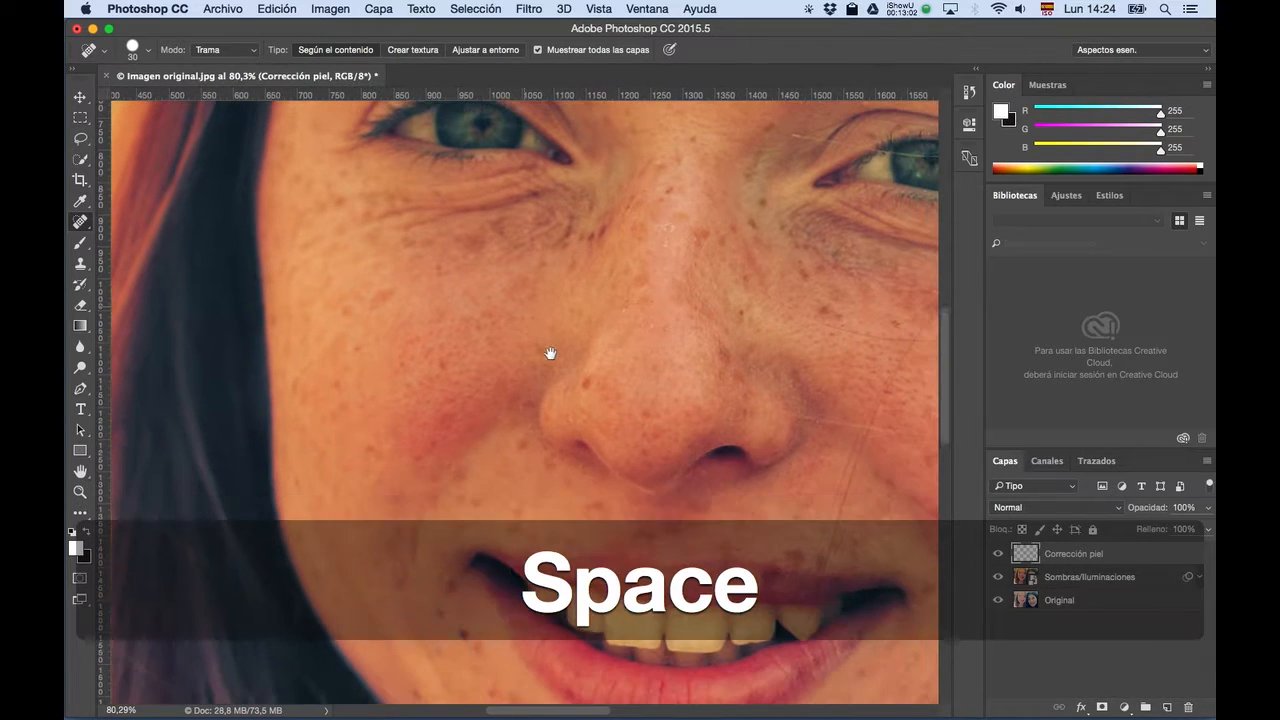
left_click_drag(750, 290, 633, 278)
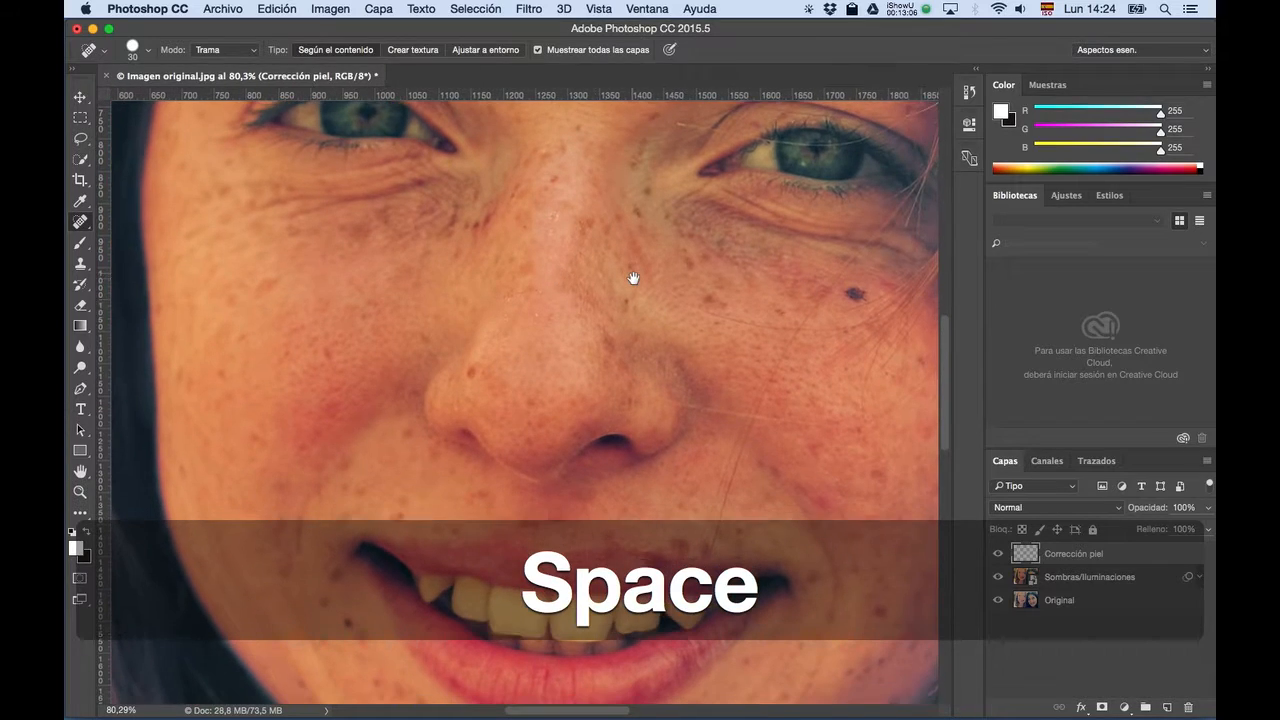
left_click_drag(732, 291, 577, 303)
left_click_drag(706, 326, 348, 328)
left_click_drag(779, 355, 346, 323)
left_click_drag(483, 366, 346, 354)
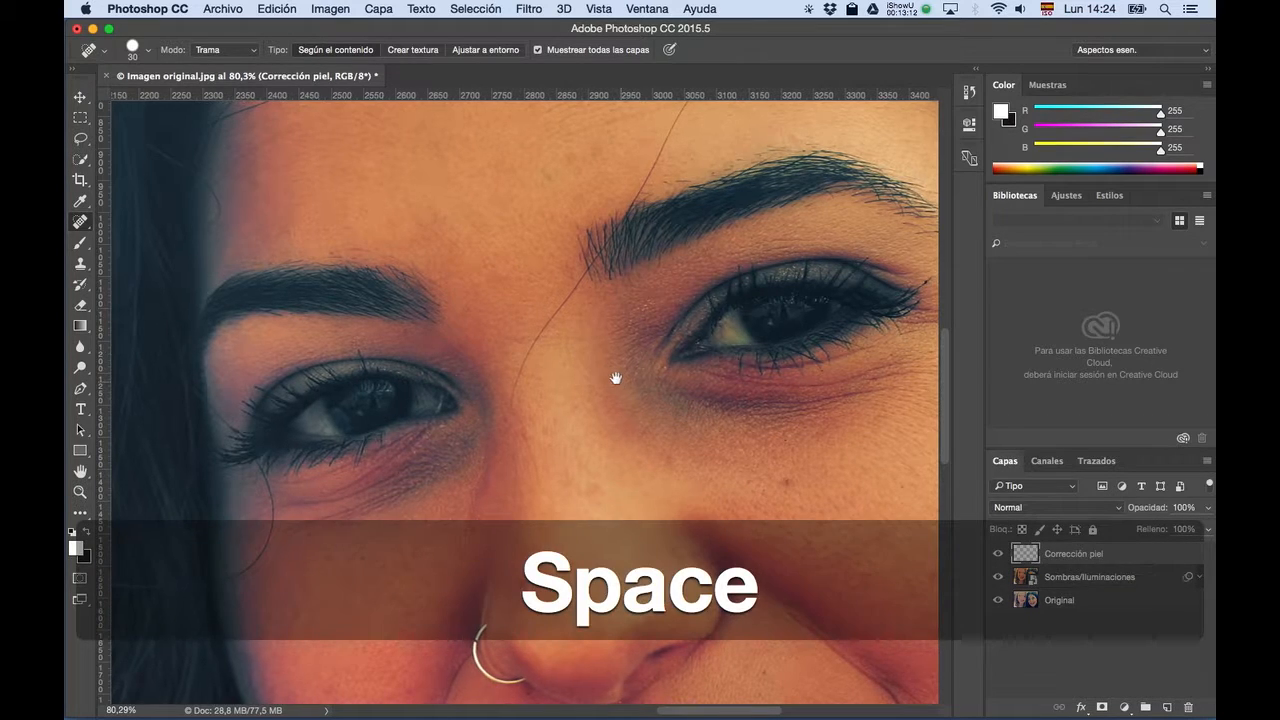
Undo the last Trama correction, then heal the dark-haired woman's blemish between the eyebrows and her cheek mole in Normal mode.
left_click_drag(617, 374, 546, 300)
key("super+z")
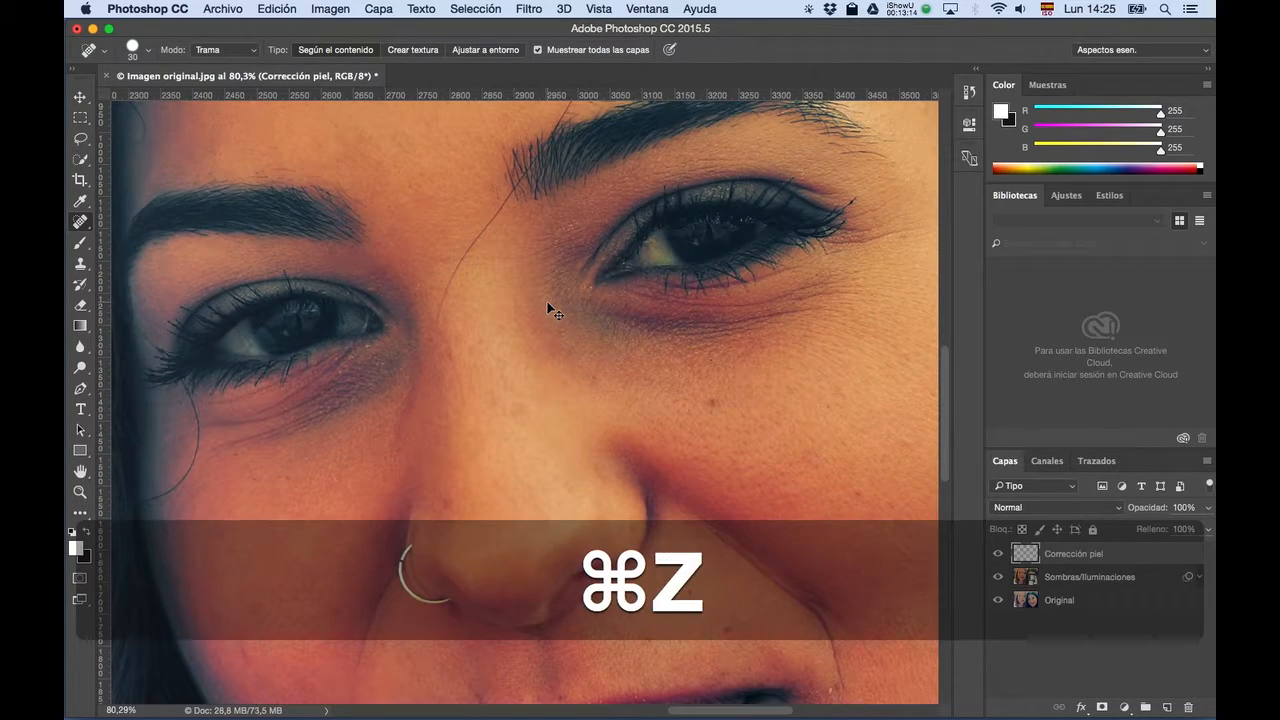
left_click(231, 53)
left_click(224, 14)
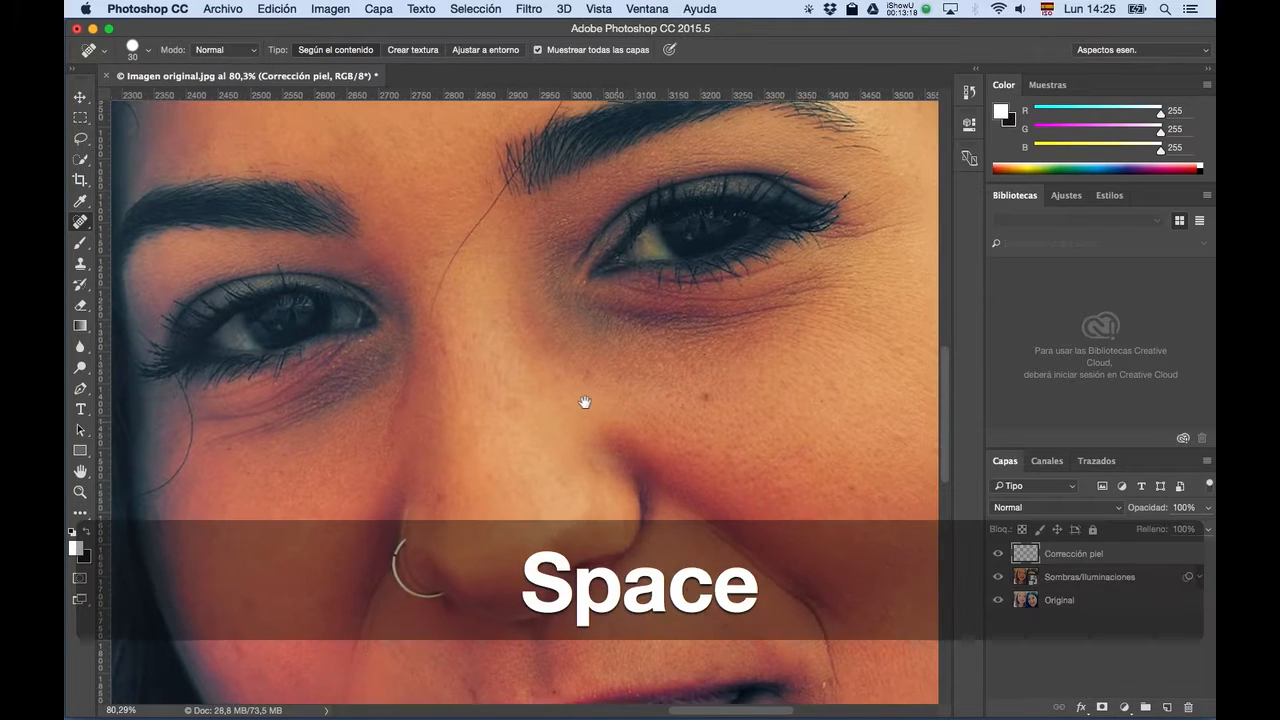
left_click_drag(628, 432, 586, 406)
left_click(670, 373)
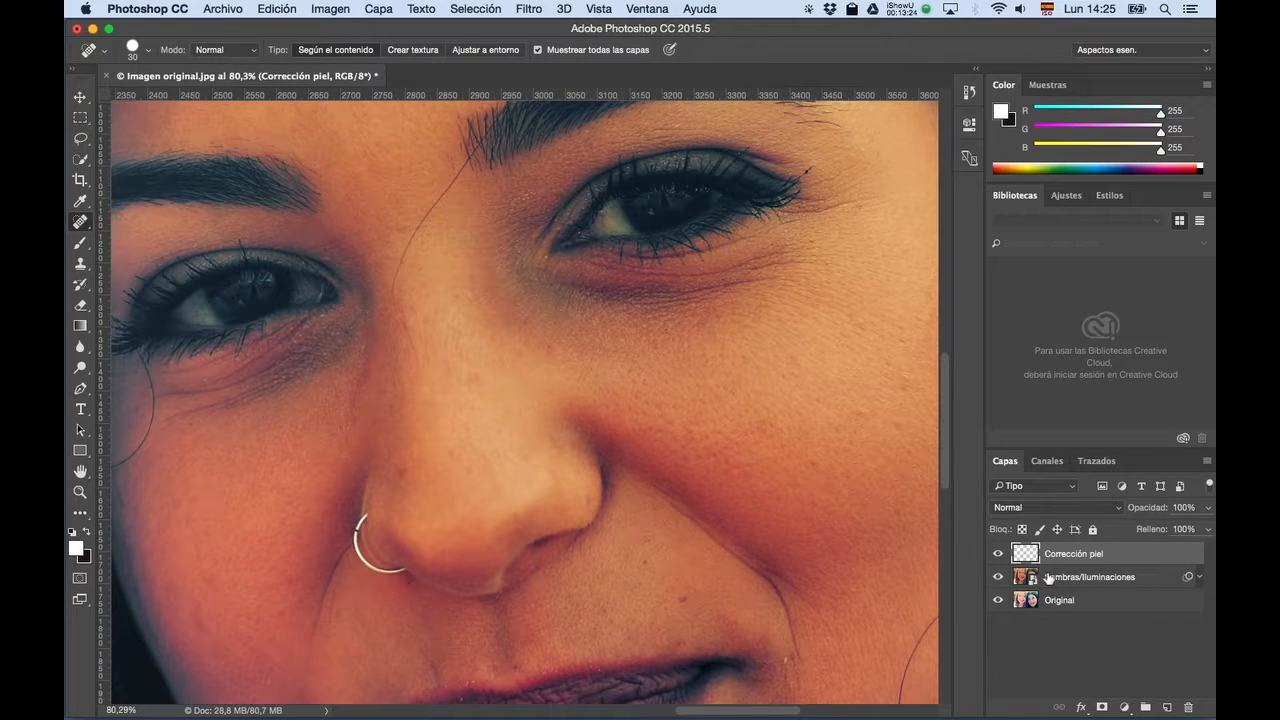
Hide the Sombras/Iluminaciones and Original layers, examine the isolated patches on Corrección piel and show both layers again.
left_click_drag(998, 578, 1006, 621)
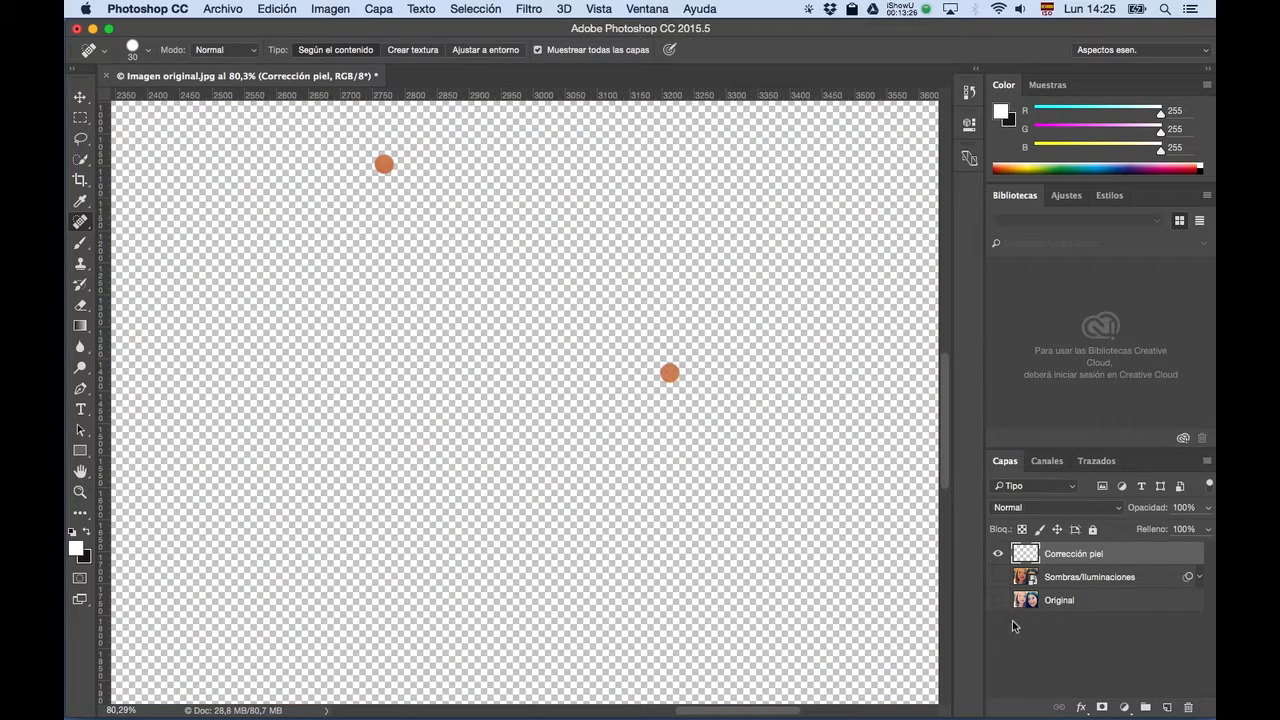
scroll(448, 360, "down", 5)
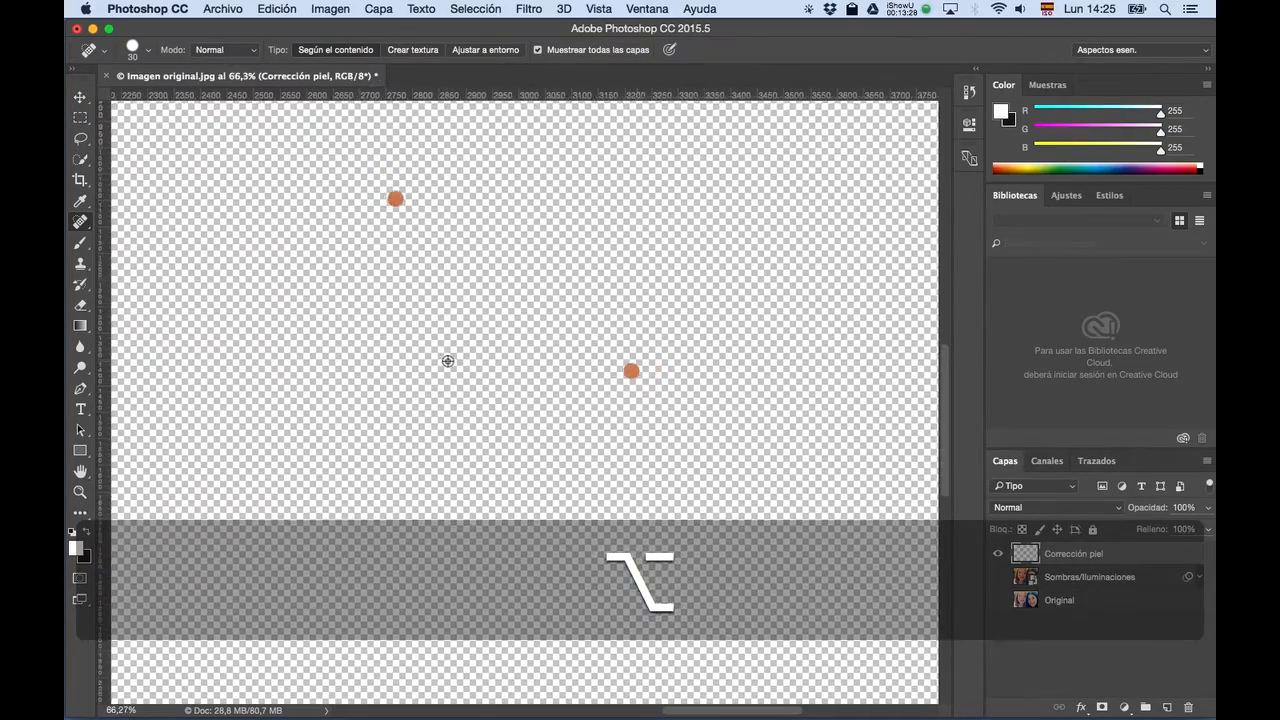
scroll(448, 360, "down", 1)
key("space")
left_click_drag(161, 377, 561, 399)
left_click_drag(722, 370, 693, 407)
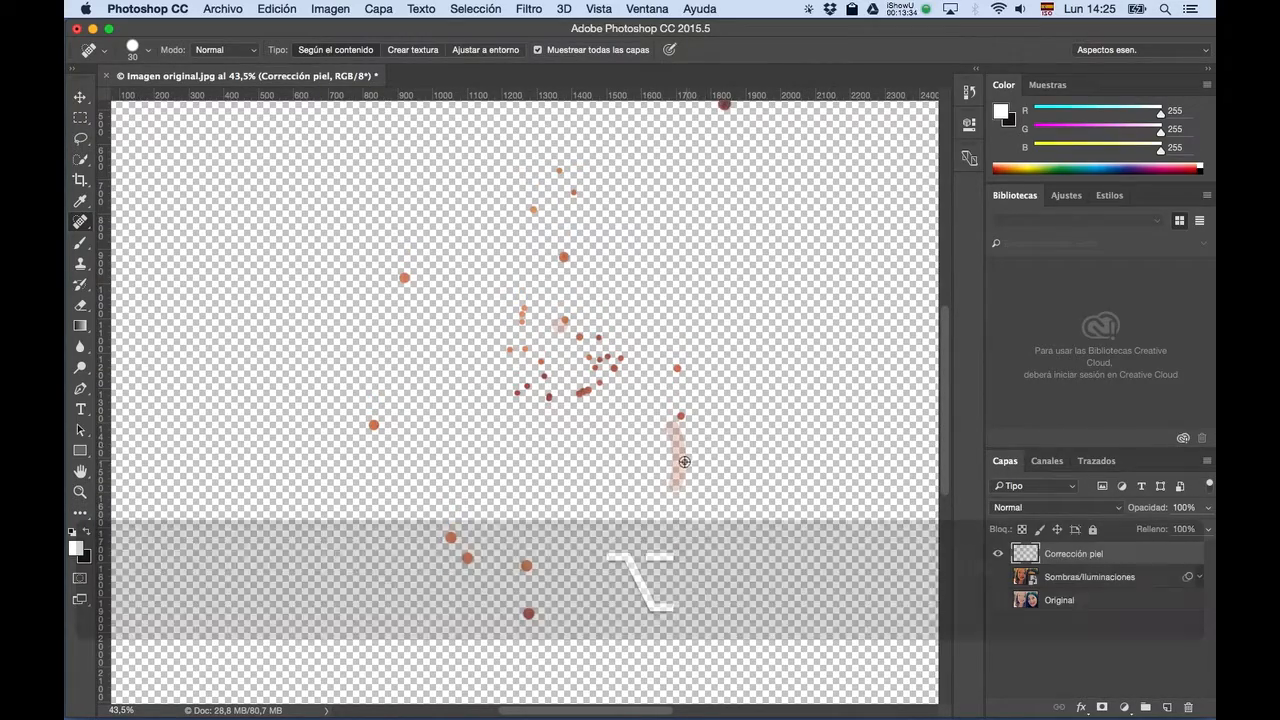
scroll(710, 443, "up", 3)
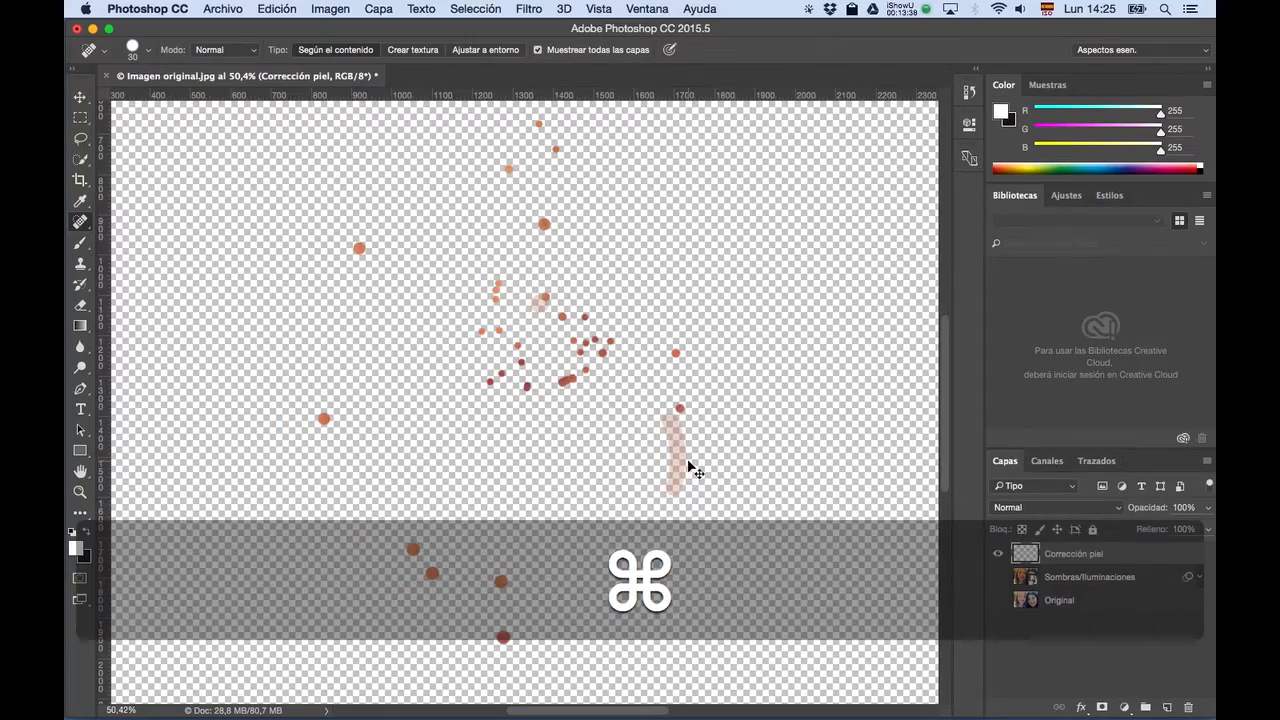
left_click_drag(730, 408, 599, 403)
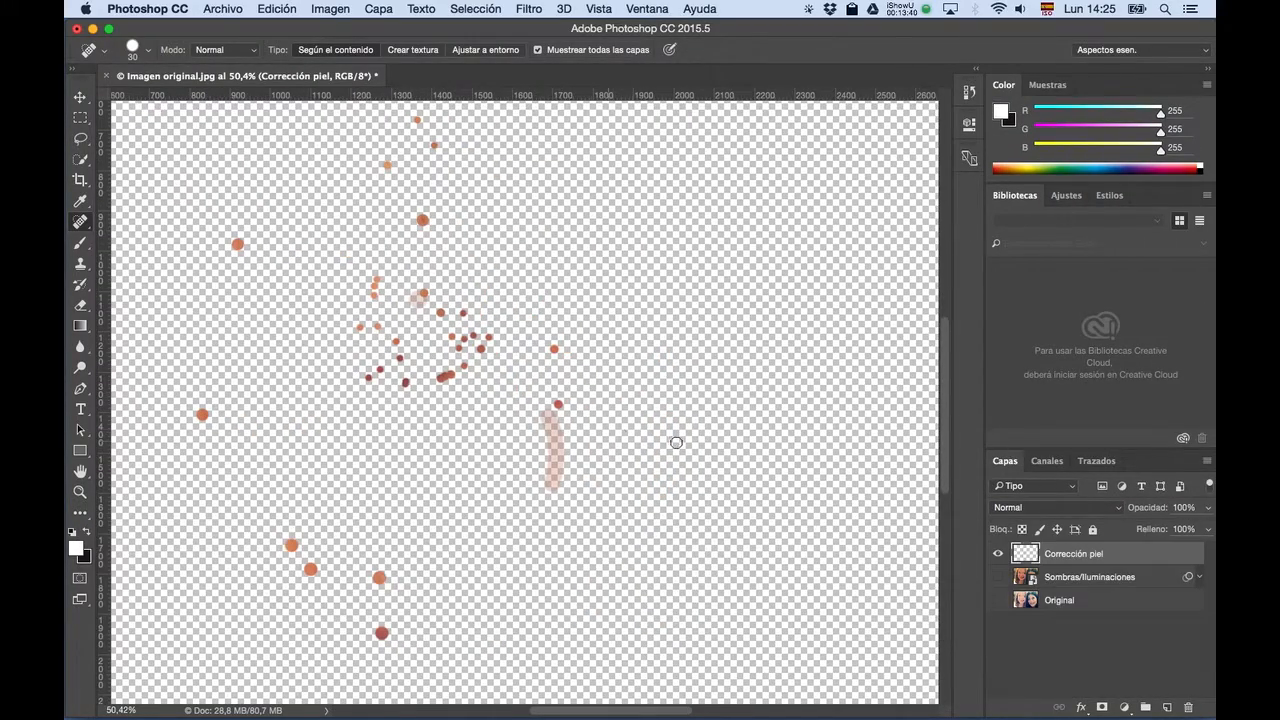
left_click_drag(996, 583, 997, 600)
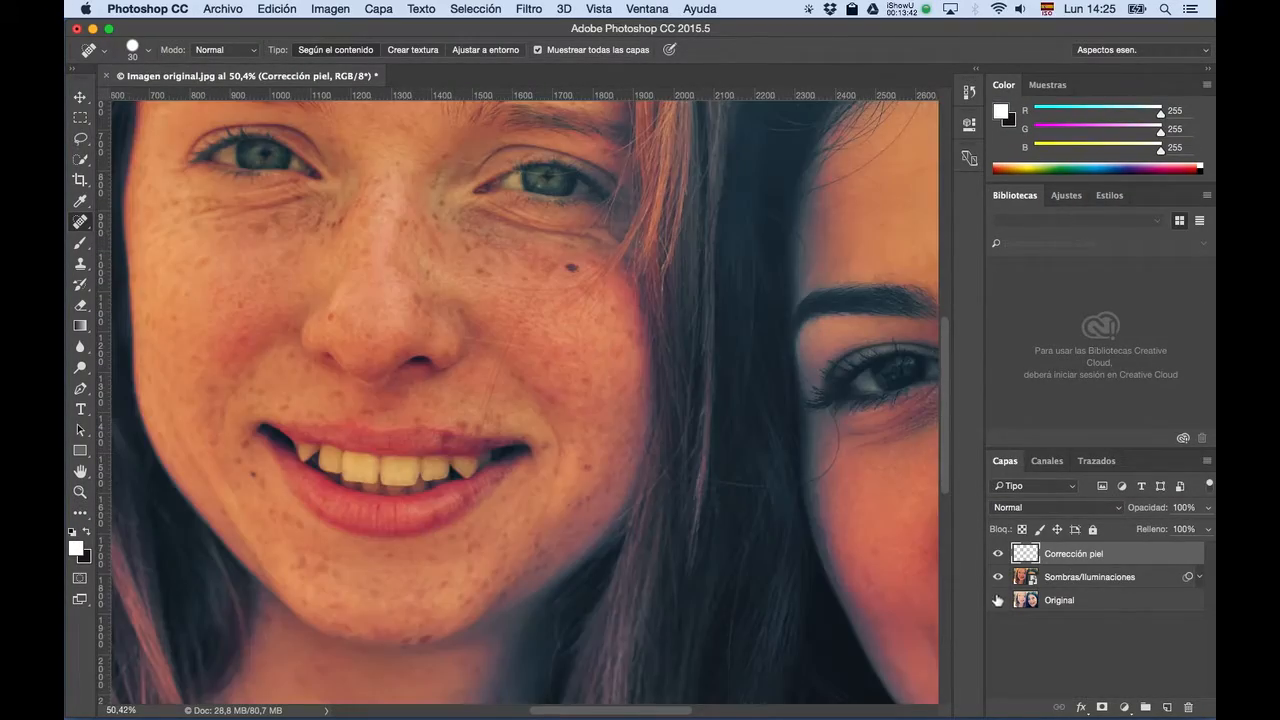
Set the Eraser to 69 px, try erasing the healed patch at the centre of the red-haired woman's forehead and undo it.
left_click_drag(528, 290, 547, 475)
left_click_drag(517, 266, 559, 320)
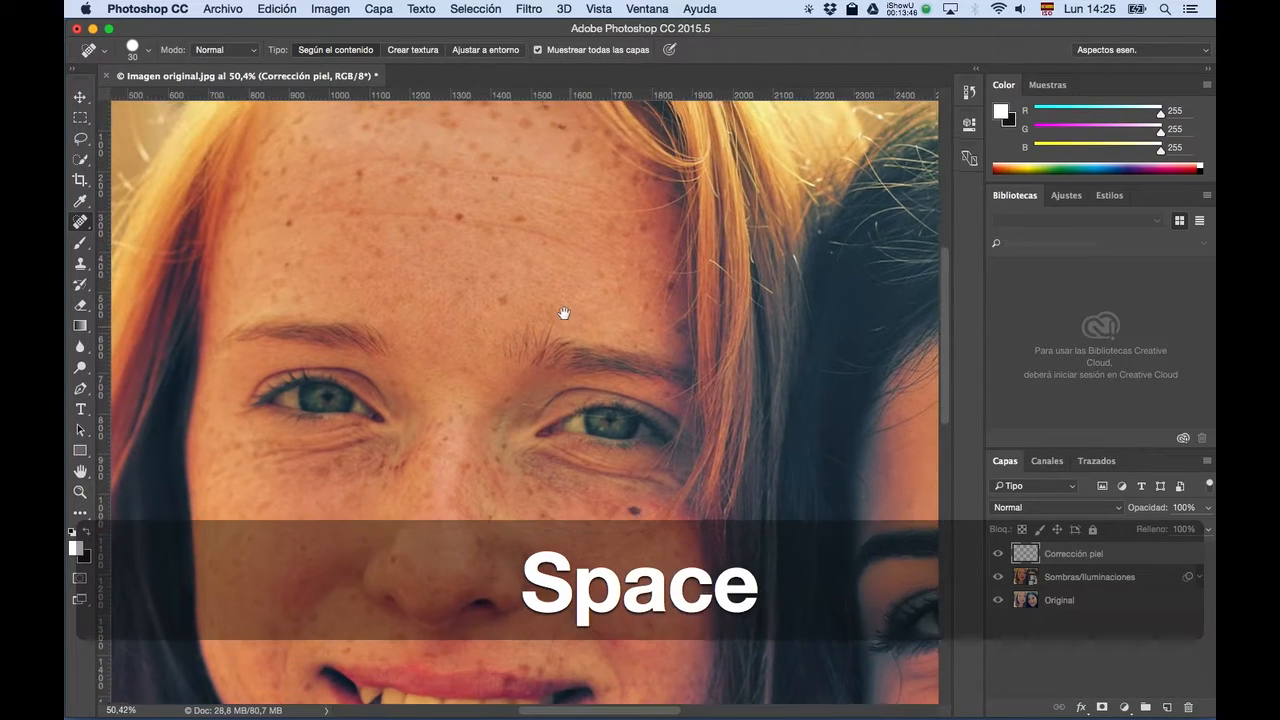
left_click(448, 257)
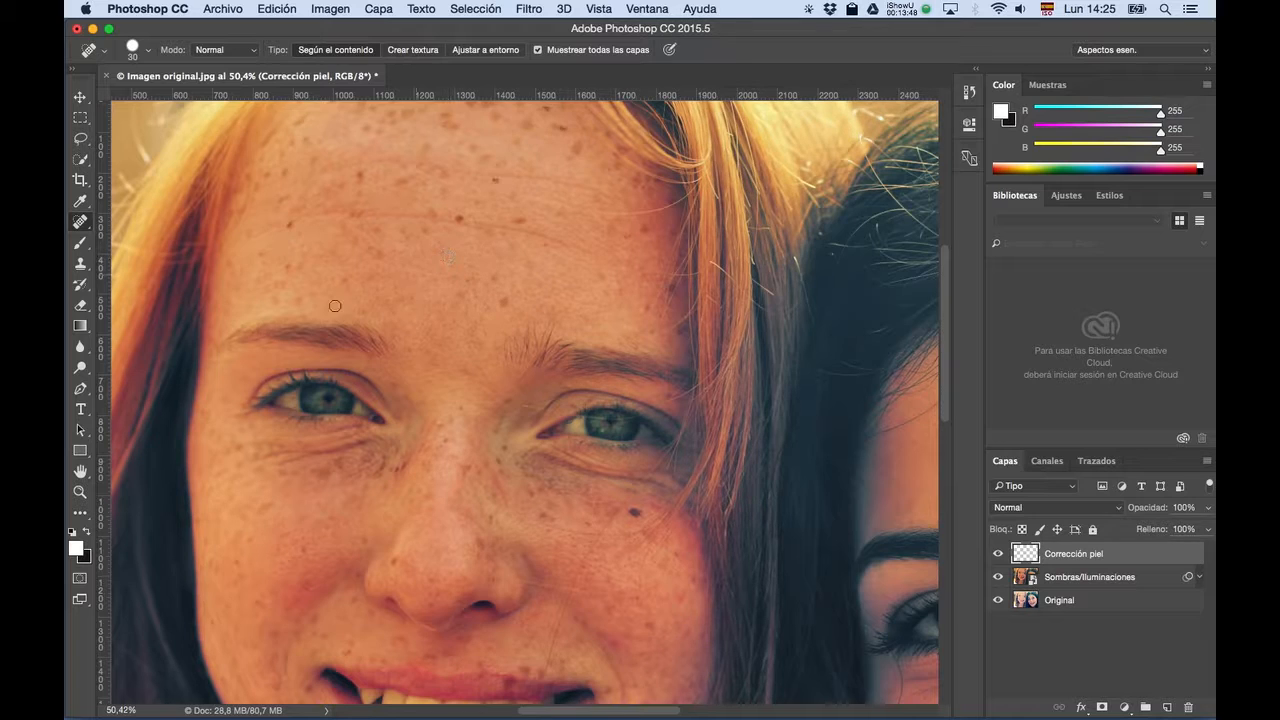
left_click(79, 307)
scroll(79, 312, "up", 3)
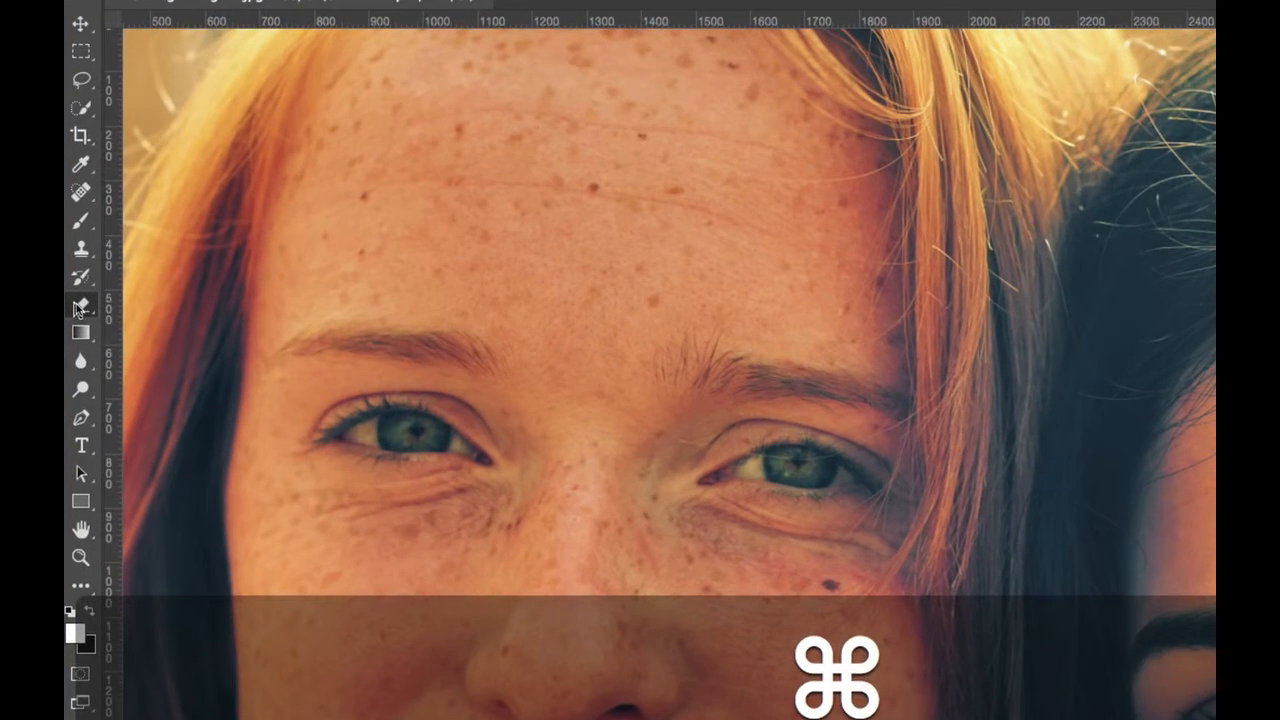
scroll(79, 314, "down", 3)
left_click_drag(463, 255, 474, 255)
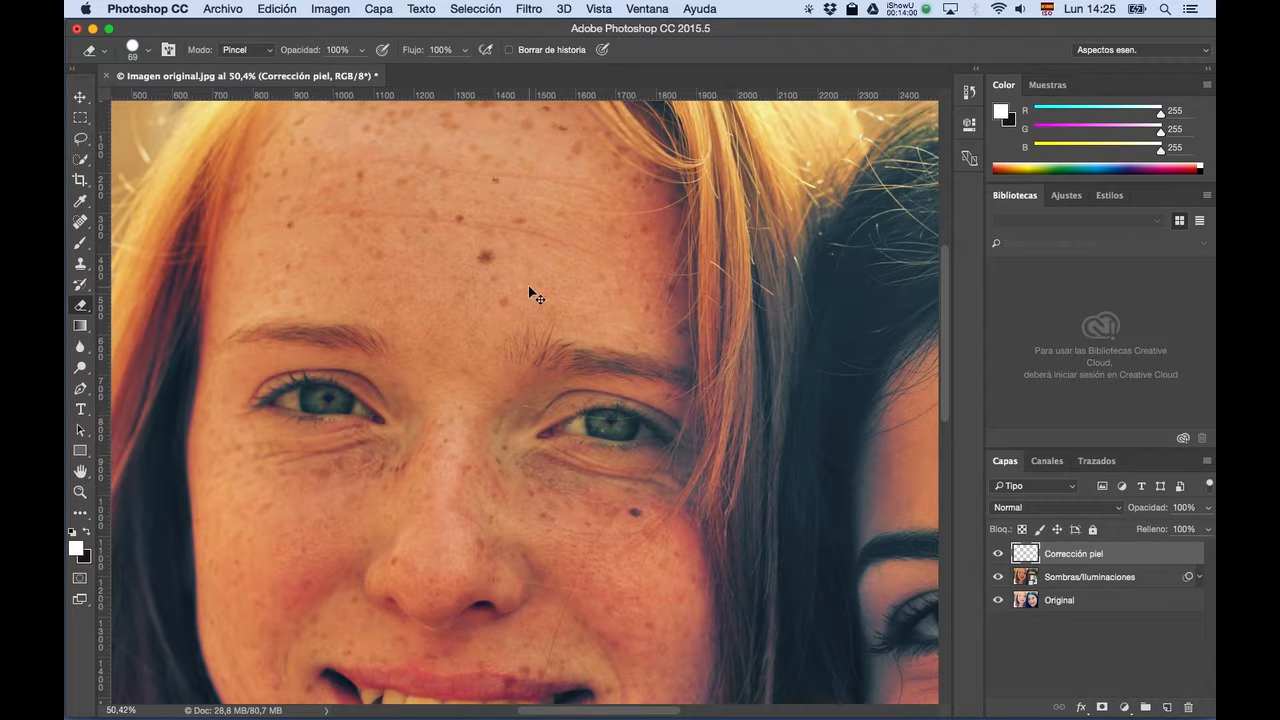
key("super+z")
left_click(487, 257)
key("super+z")
Heal the two small moles between the dark-haired woman's nose and mouth corner with the Spot Healing Brush.
key("space")
mouse_move(687, 330)
left_mouse_down()
mouse_move(384, 280)
mouse_move(276, 236)
left_mouse_up()
mouse_move(574, 301)
left_mouse_down()
mouse_move(471, 206)
mouse_move(463, 178)
left_mouse_up()
left_click(82, 222)
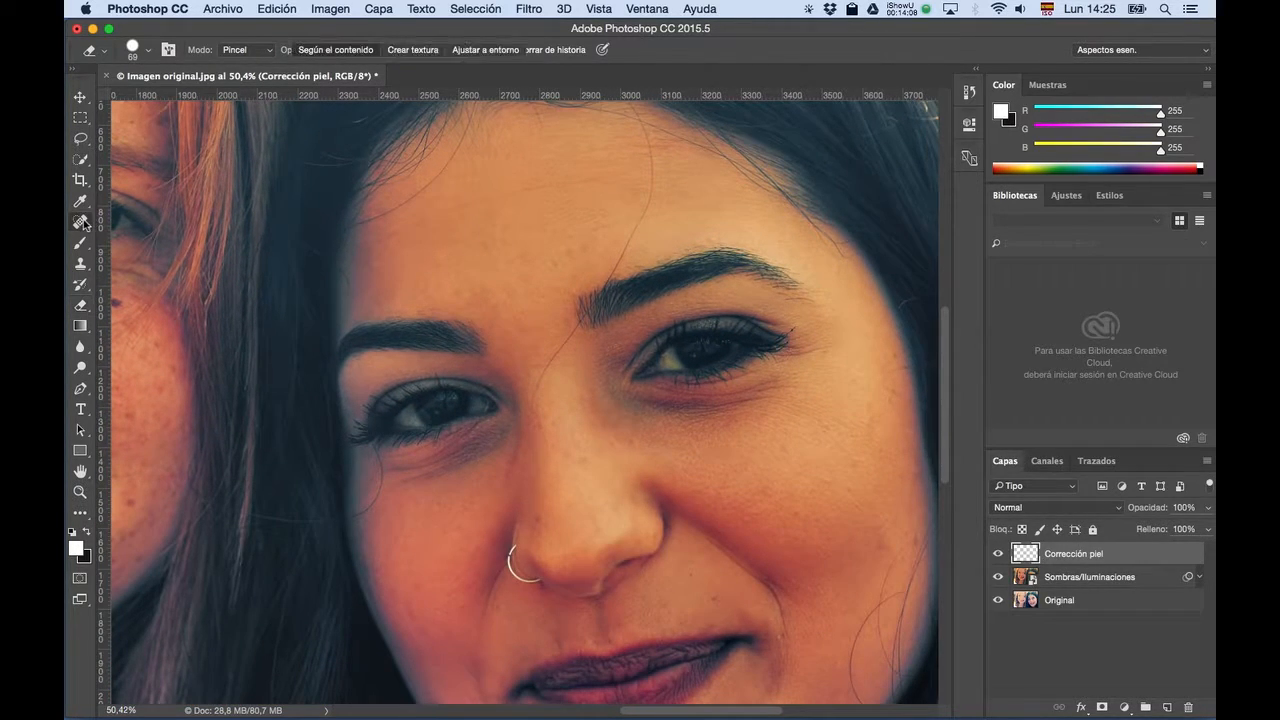
key("space")
left_click_drag(680, 457, 663, 394)
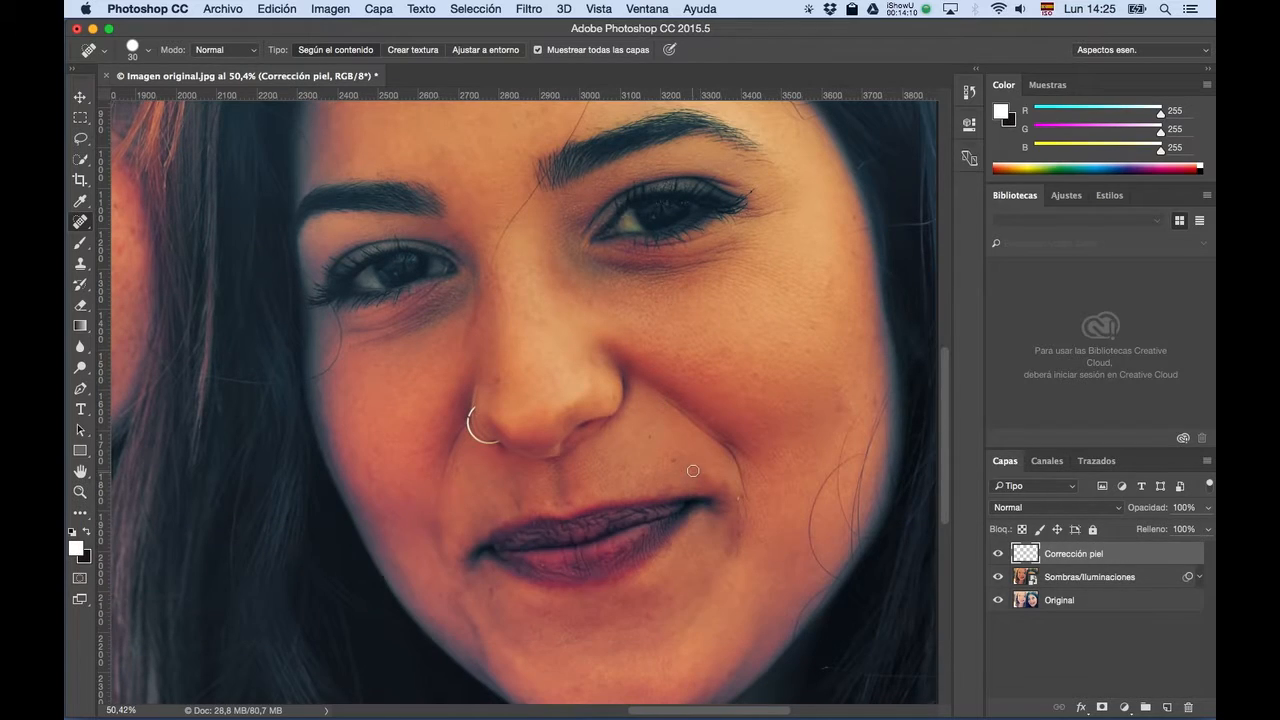
scroll(660, 471, "up", 3, "alt")
scroll(669, 471, "up", 5, "alt")
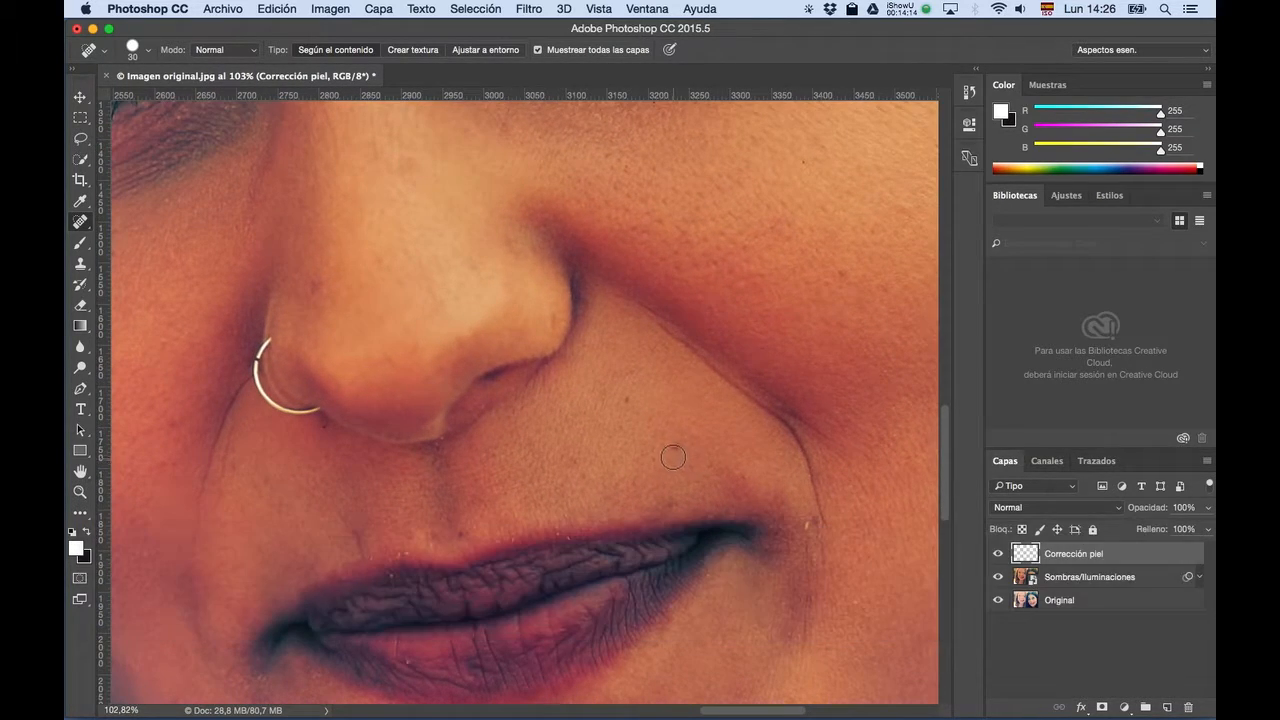
left_click(675, 450)
left_click(626, 404)
Heal the tiny spots around the dark-haired woman's nose ring, upper lip and mouth corner with brush sizes of 10, 18 and 12 px.
left_click_drag(626, 404, 618, 410, "ctrl+alt")
left_click(621, 427)
key("space")
left_click_drag(519, 477, 537, 463)
left_click(341, 418)
key("space")
mouse_move(394, 409)
left_mouse_down()
mouse_move(389, 363)
mouse_move(458, 388)
left_mouse_up()
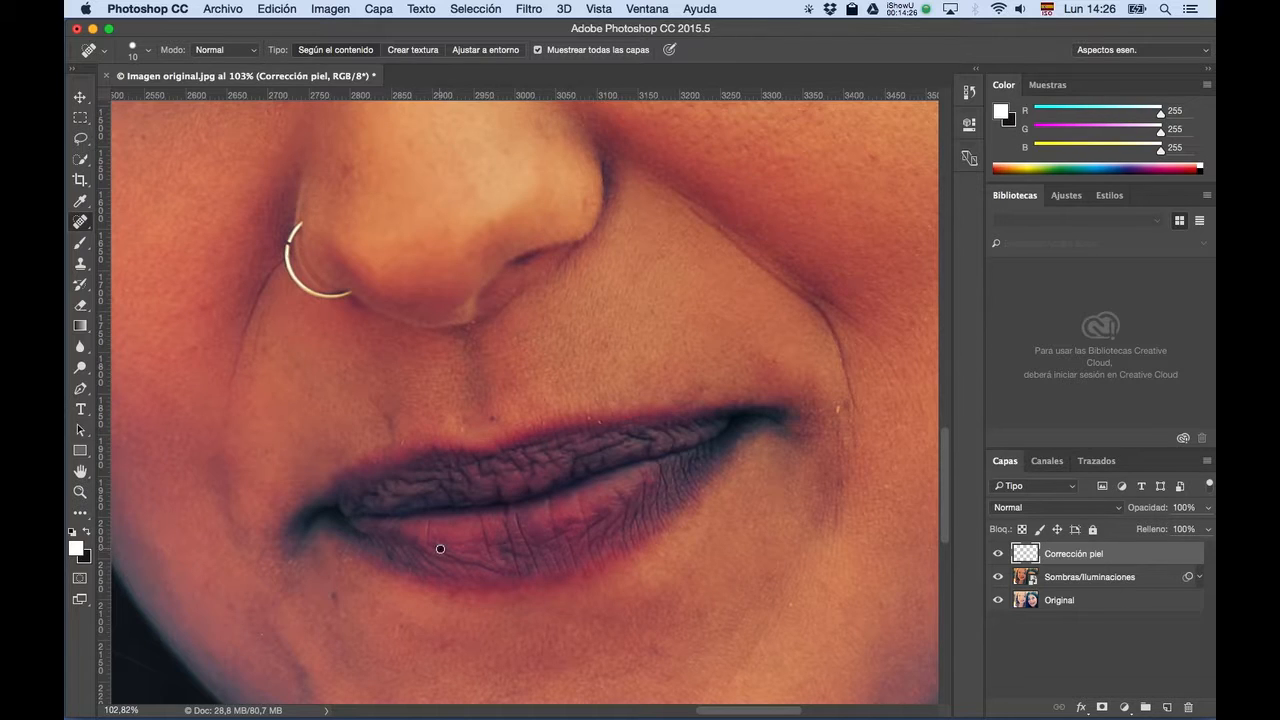
left_click_drag(832, 416, 839, 410, "ctrl+alt")
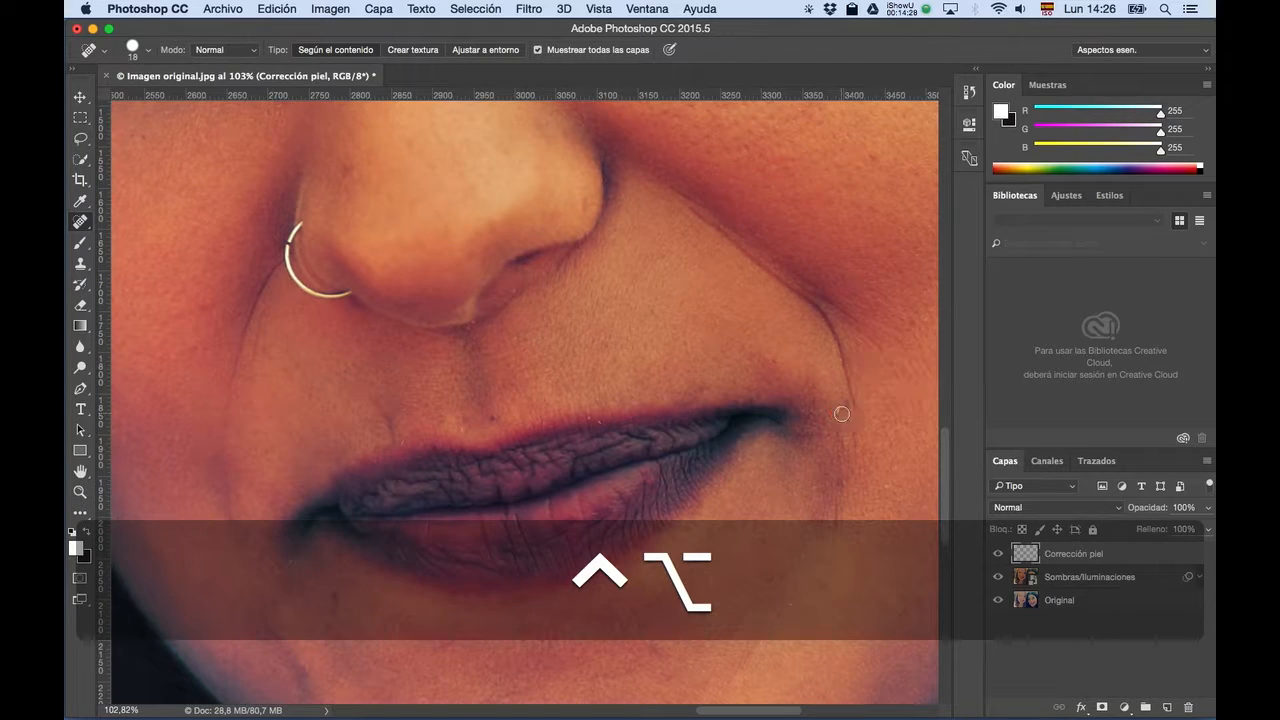
left_click_drag(600, 434, 602, 430, "ctrl+alt")
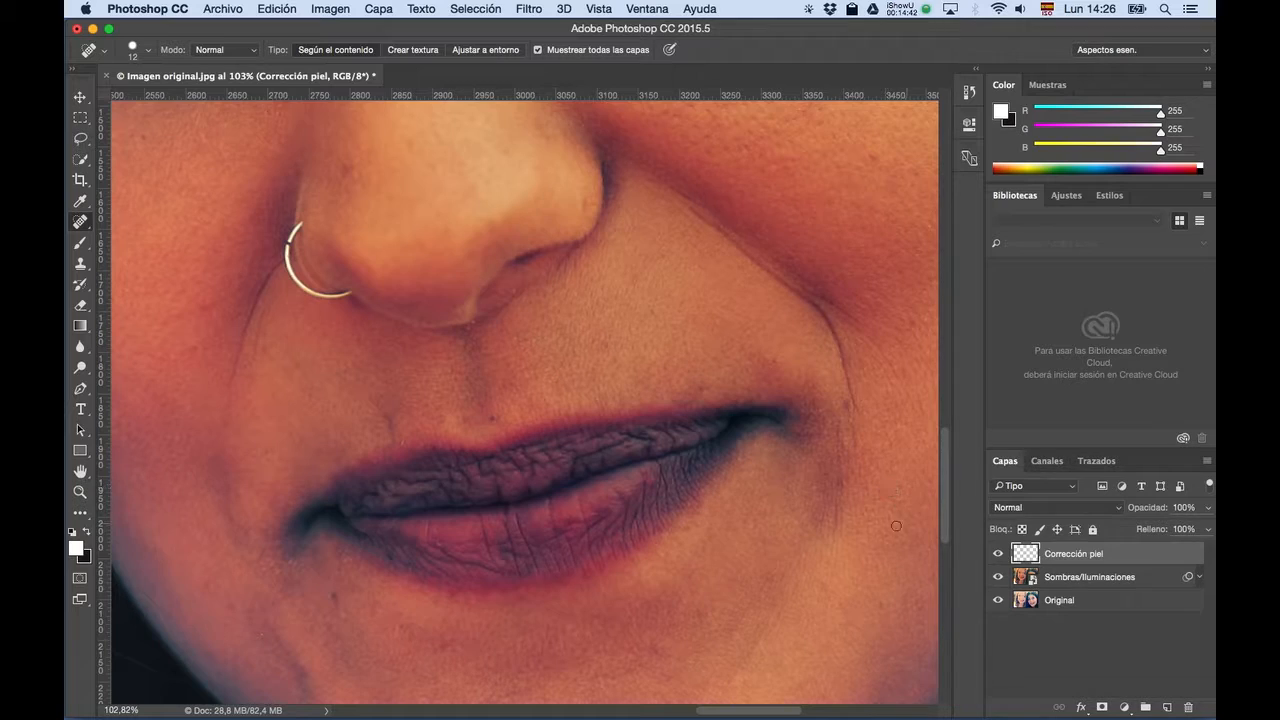
Examine the dark-haired woman's cheeks, under-eye areas and forehead for remaining blemishes and loose hairs.
key("space")
left_click_drag(714, 320, 663, 574)
scroll(613, 305, "down", 1)
scroll(613, 305, "down", 3)
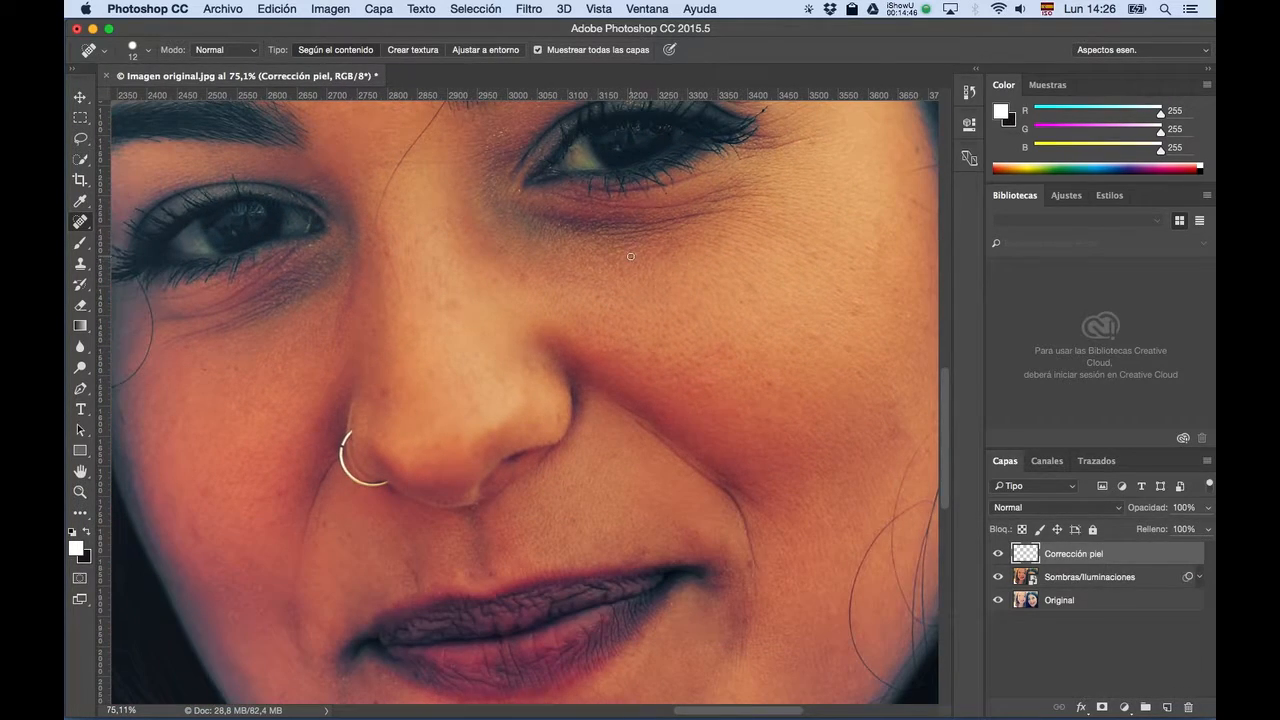
key("space")
left_click_drag(640, 157, 700, 280)
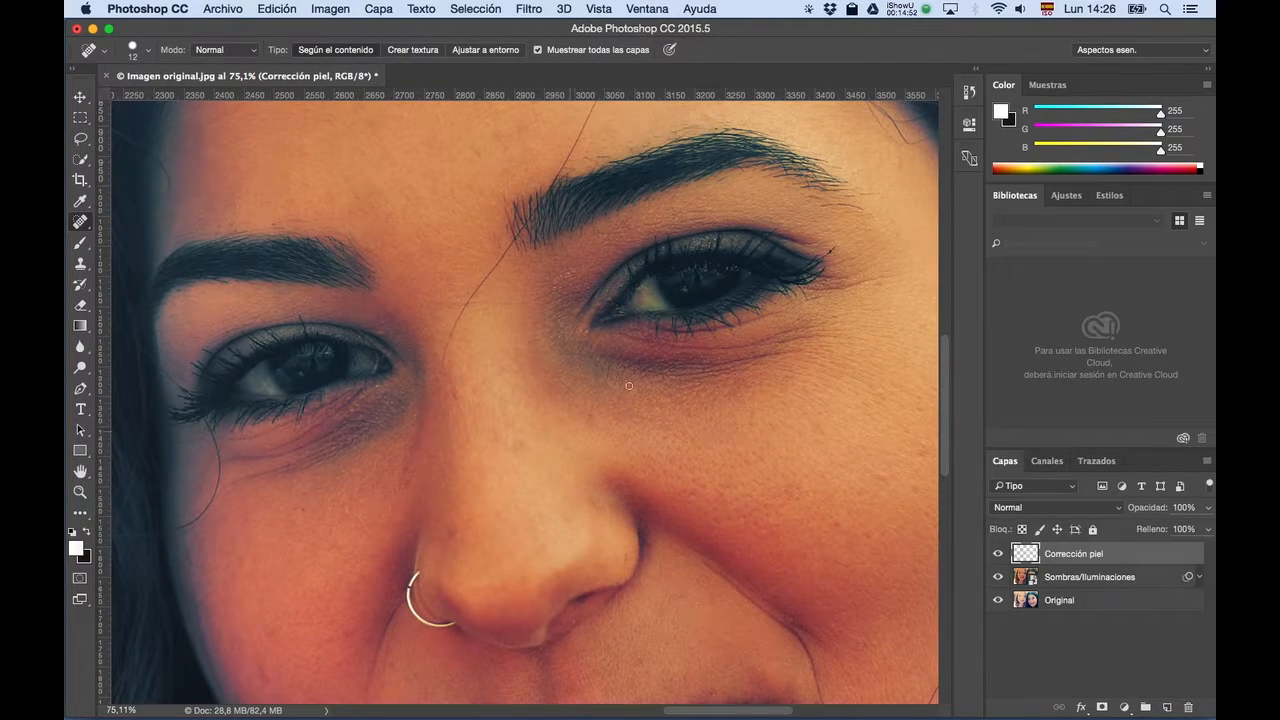
key("space")
left_click_drag(617, 374, 617, 388)
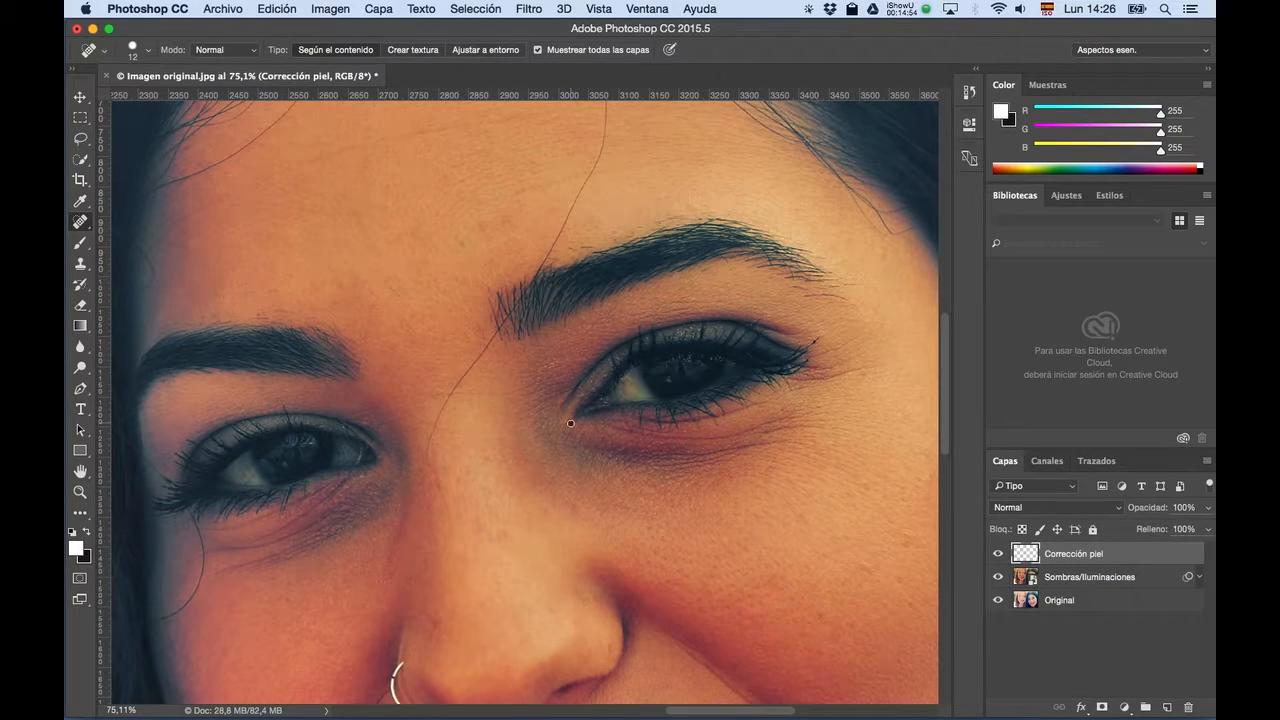
key("space")
mouse_move(569, 300)
left_mouse_down()
mouse_move(549, 360)
mouse_move(566, 458)
left_mouse_up()
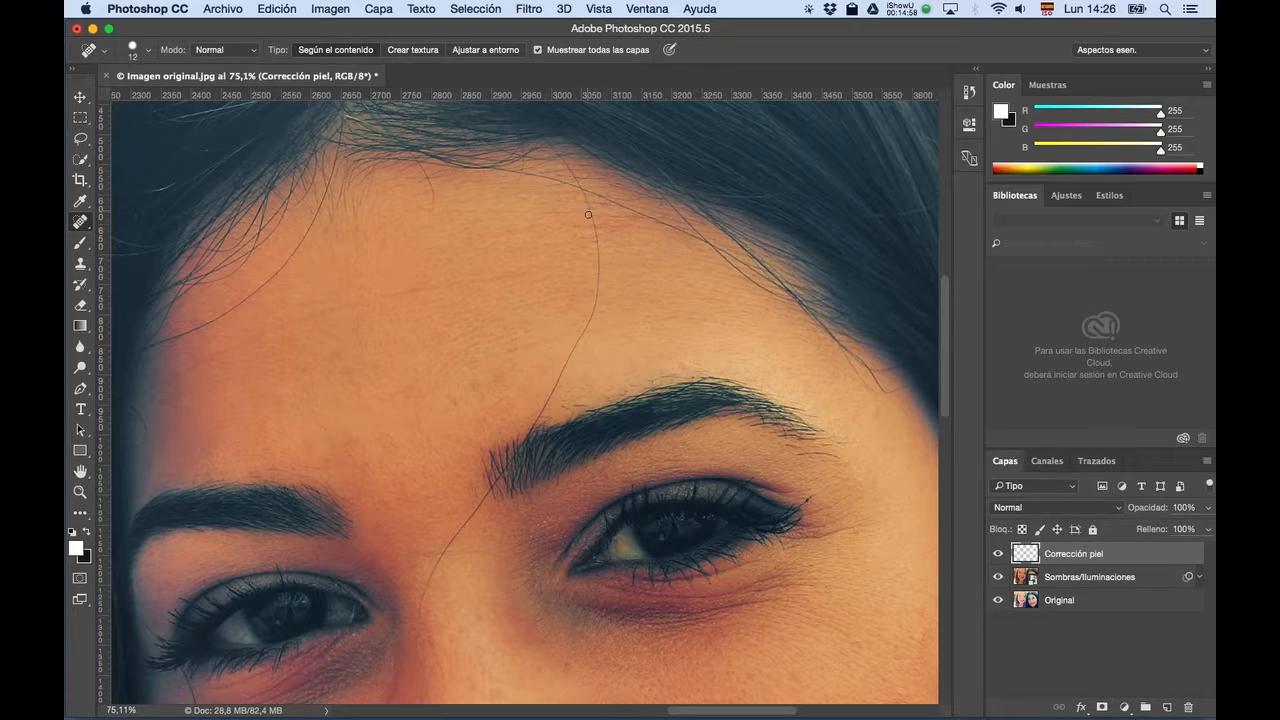
Reduce the Spot Healing Brush to 9 px and heal a short straight stretch of the loose hair crossing the dark-haired woman's forehead.
key("alt")
scroll(590, 221, "up", 5)
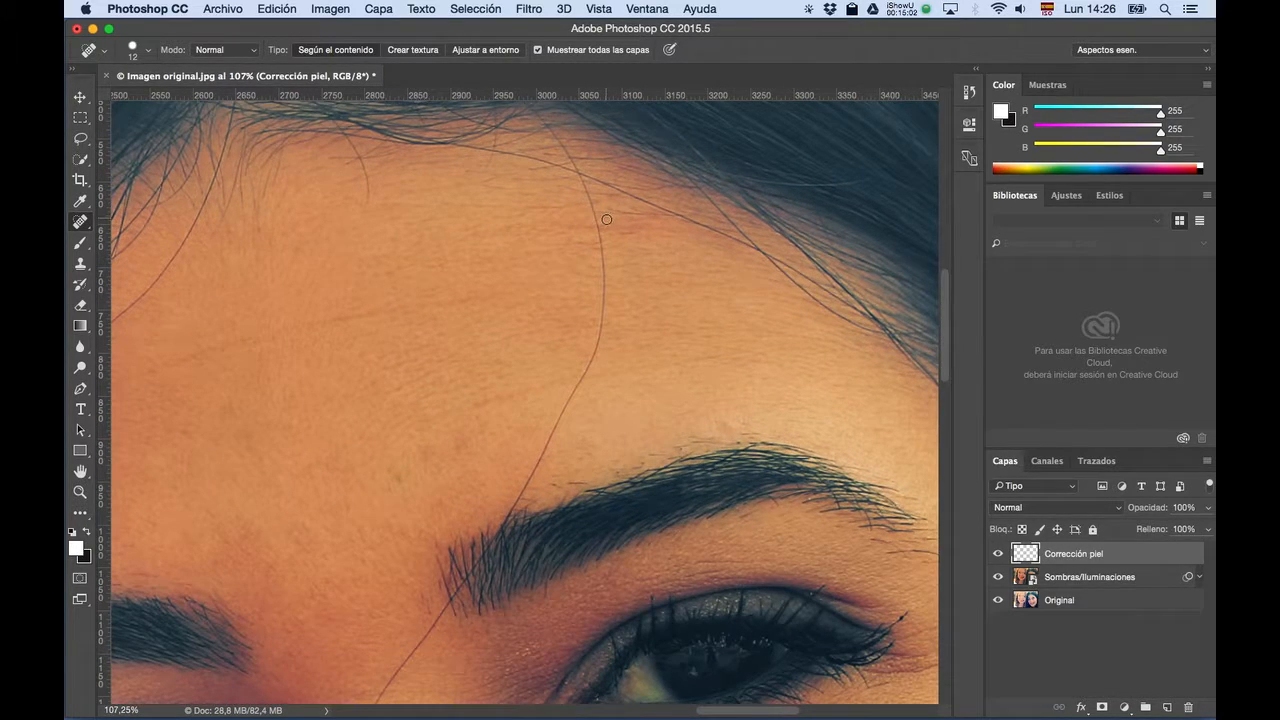
key("ctrl+alt")
left_click_drag(604, 221, 598, 227)
key("shift")
key("shift")
key("alt")
scroll(602, 269, "up", 4)
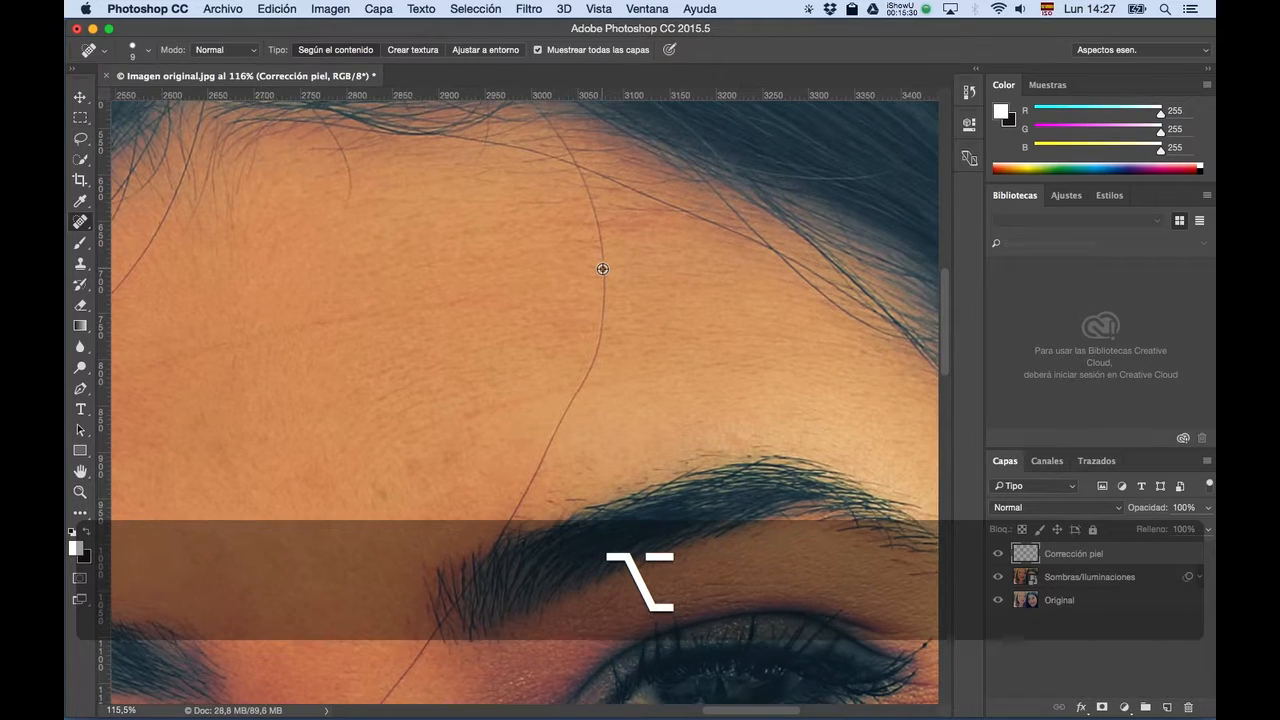
scroll(602, 269, "up", 6)
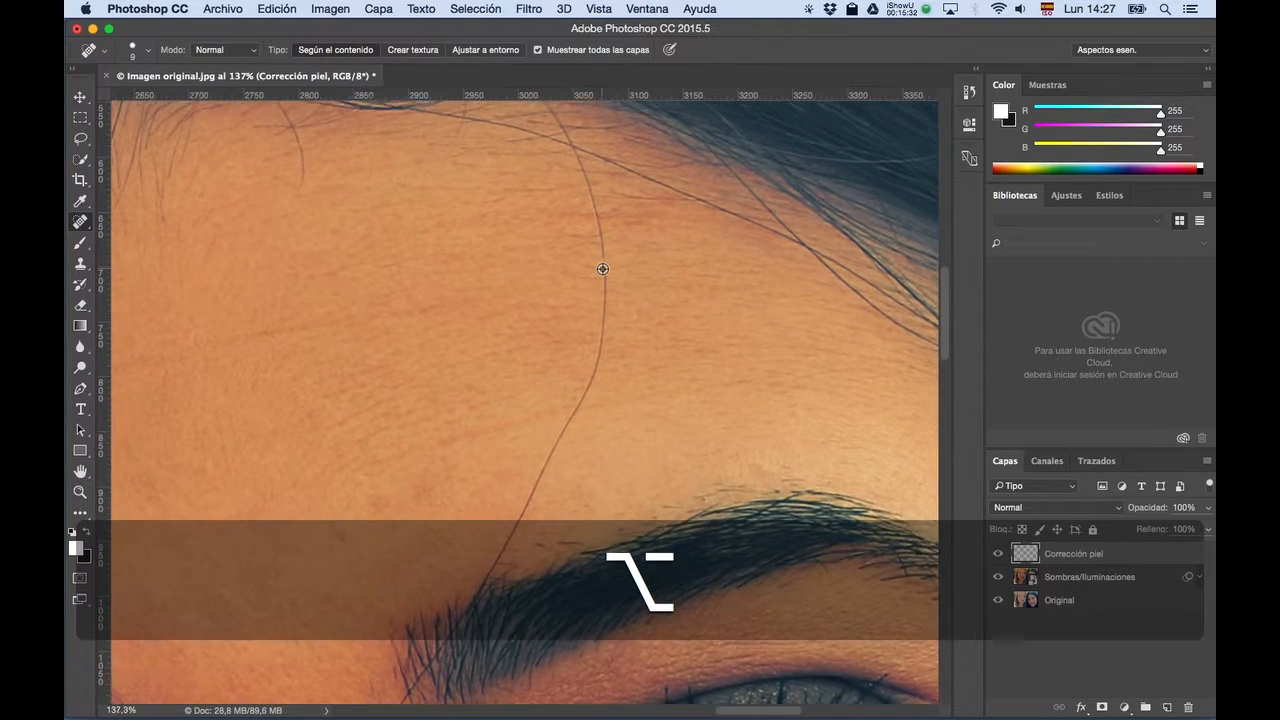
scroll(602, 269, "up", 5)
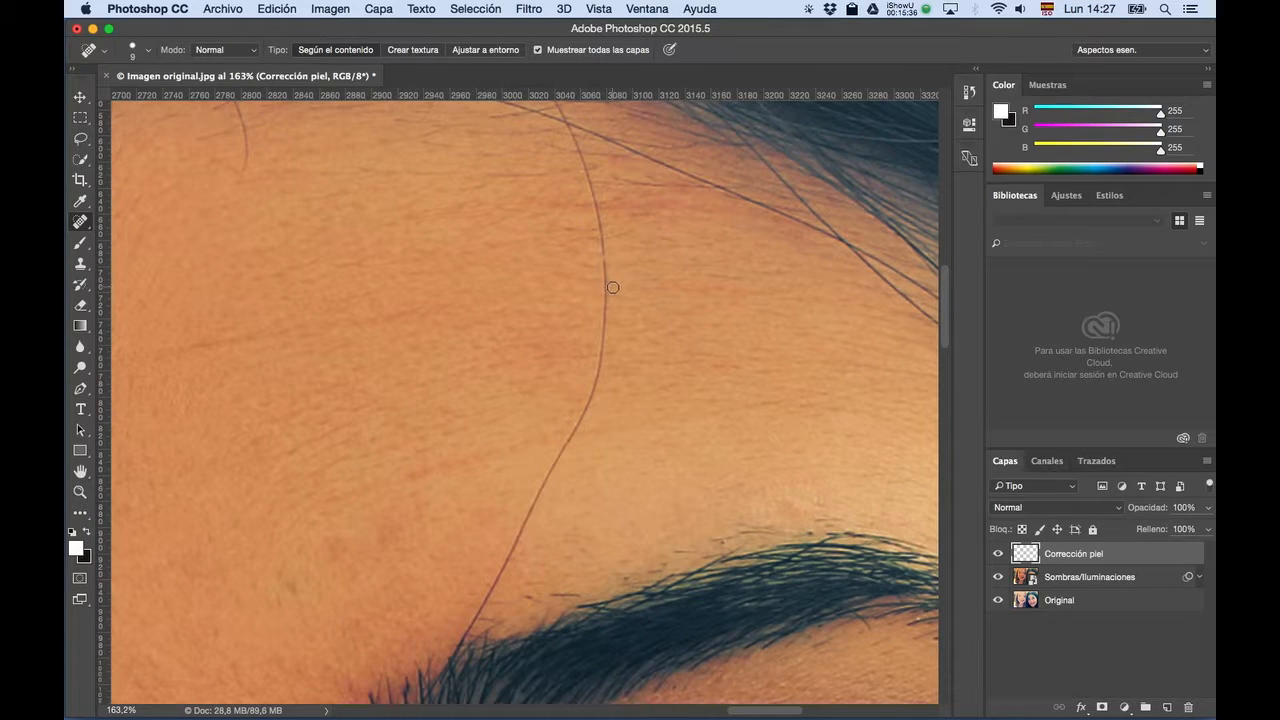
left_click_drag(80, 222, 126, 226)
left_click_drag(604, 264, 607, 305)
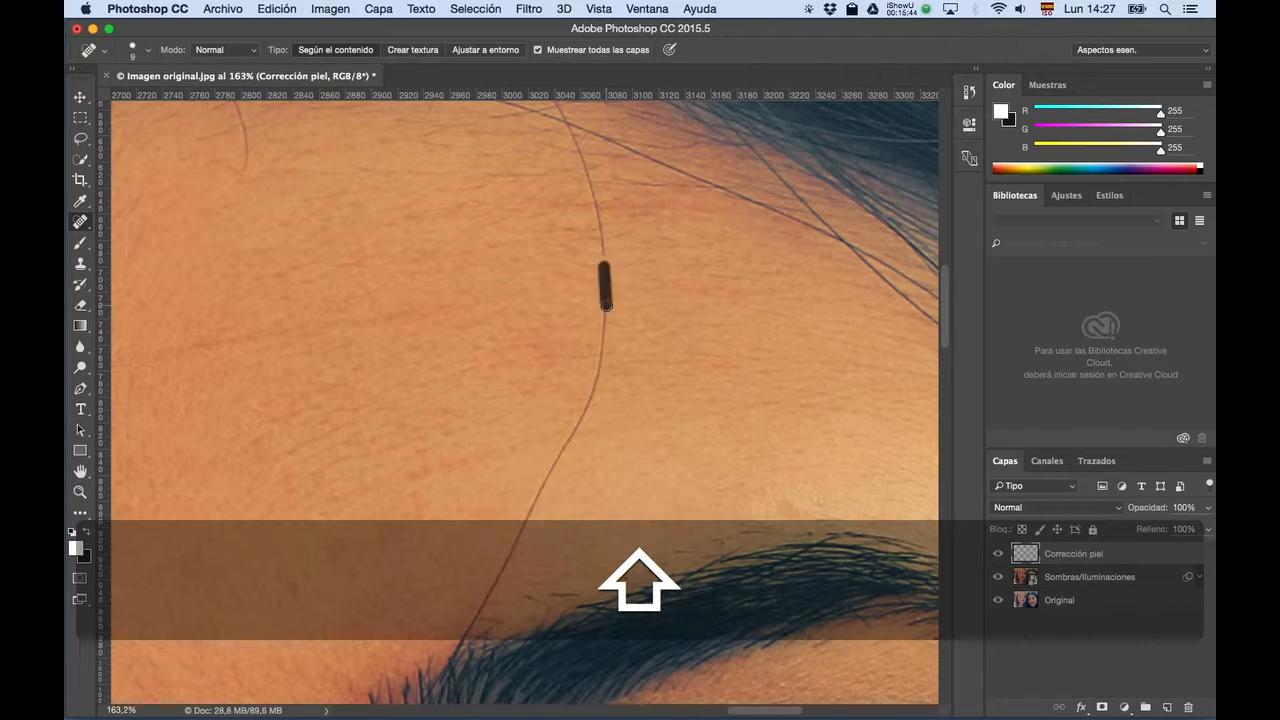
Try to heal the next stretch of the loose forehead hair with a straight segment between two points.
left_click(604, 346)
left_click(606, 306)
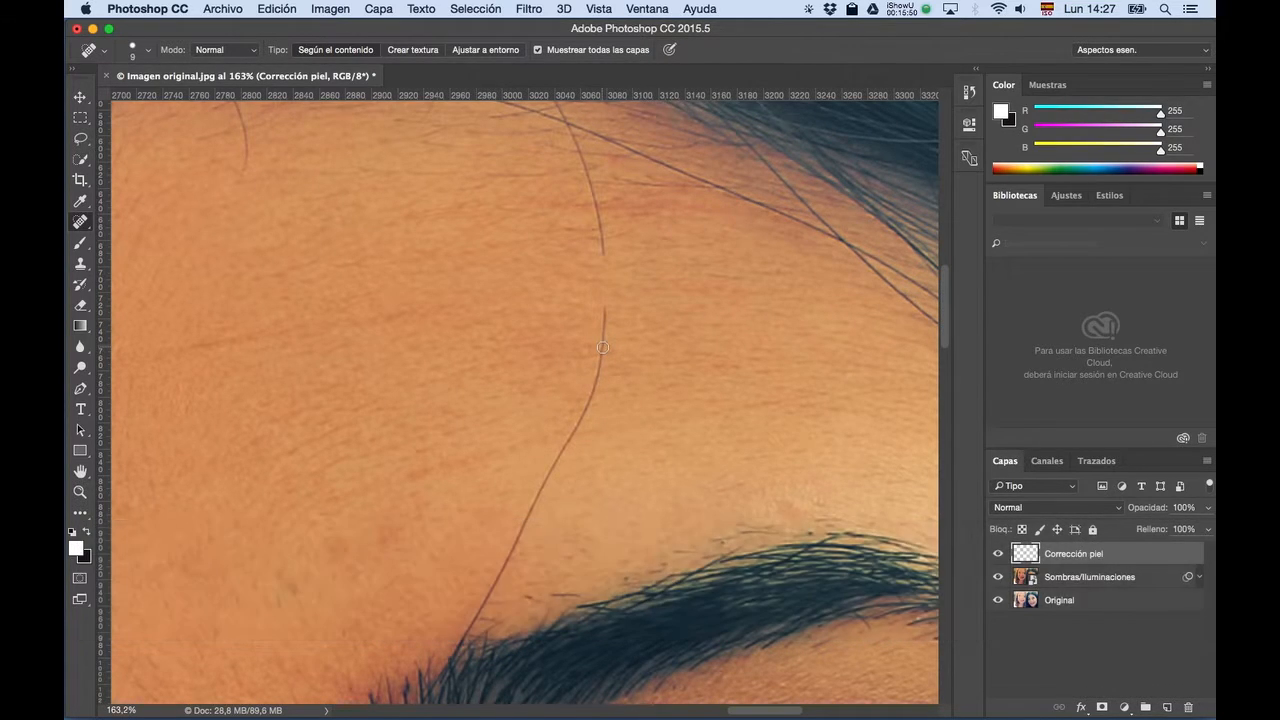
left_click(604, 307)
key("shift")
key("shift")
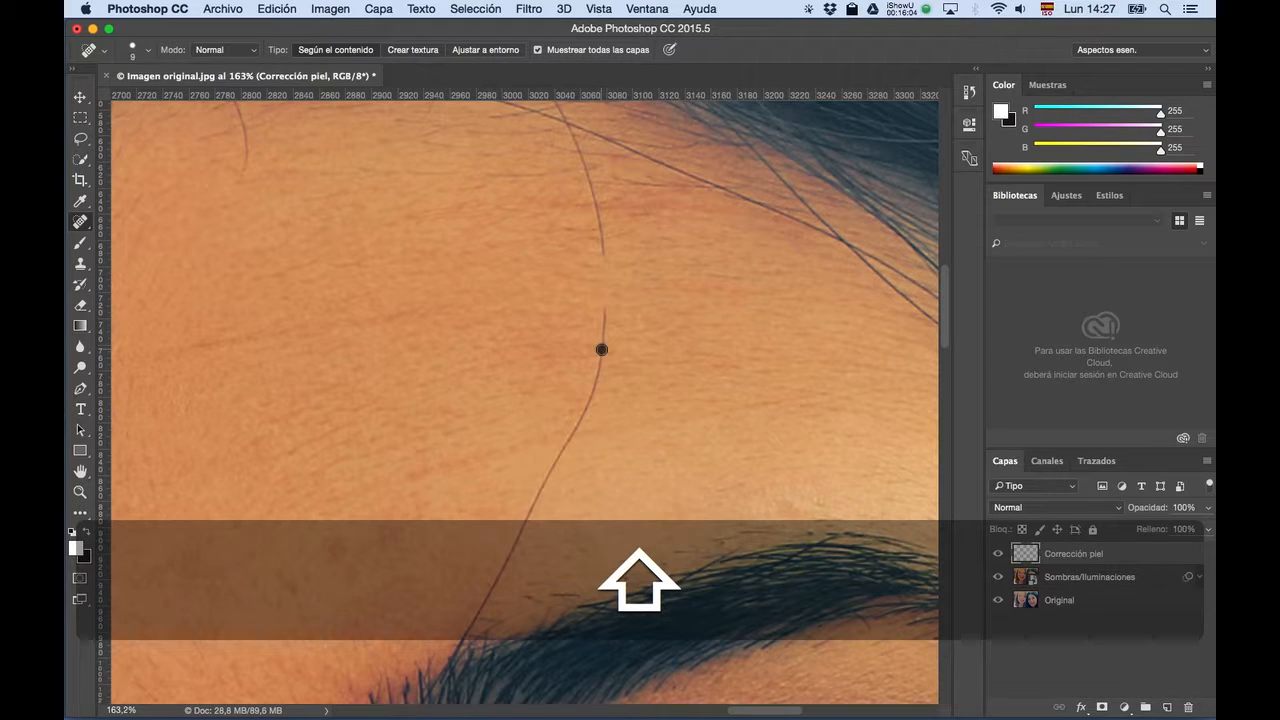
left_click(901, 9)
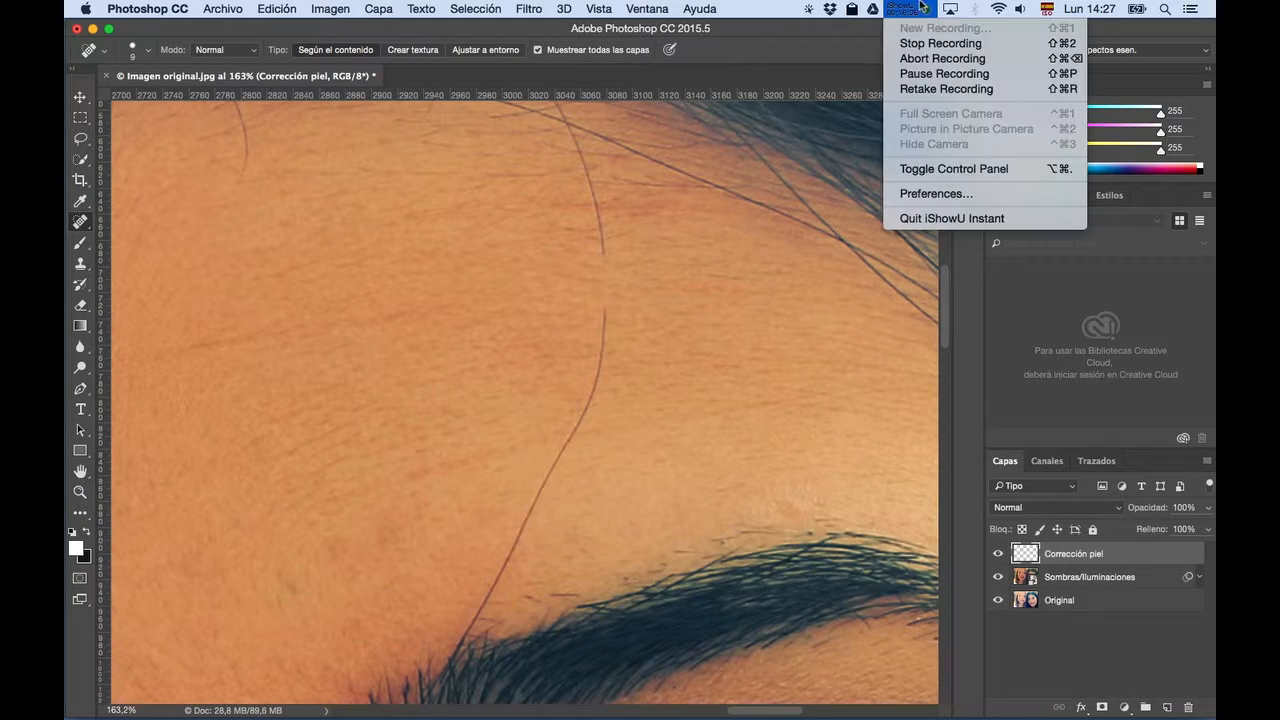
left_click(921, 73)
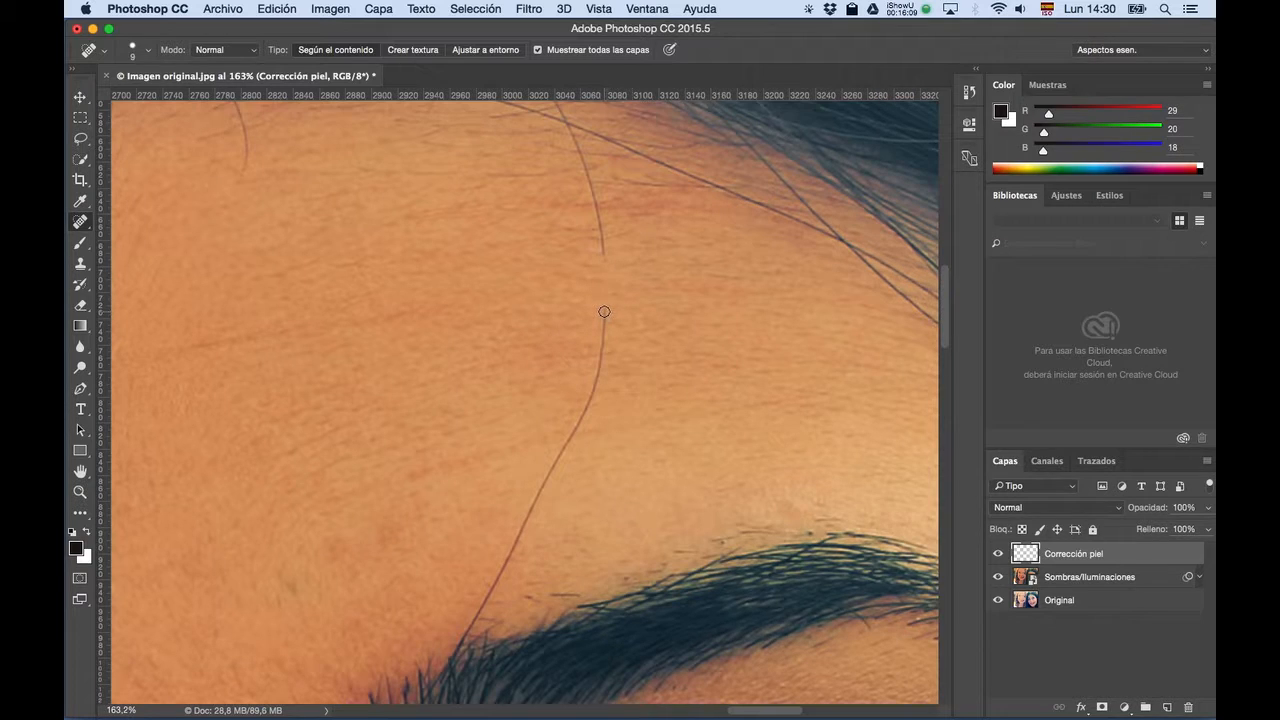
Heal the loose forehead hair from the gap down to the eyebrow with a chain of short straight segments.
key("shift")
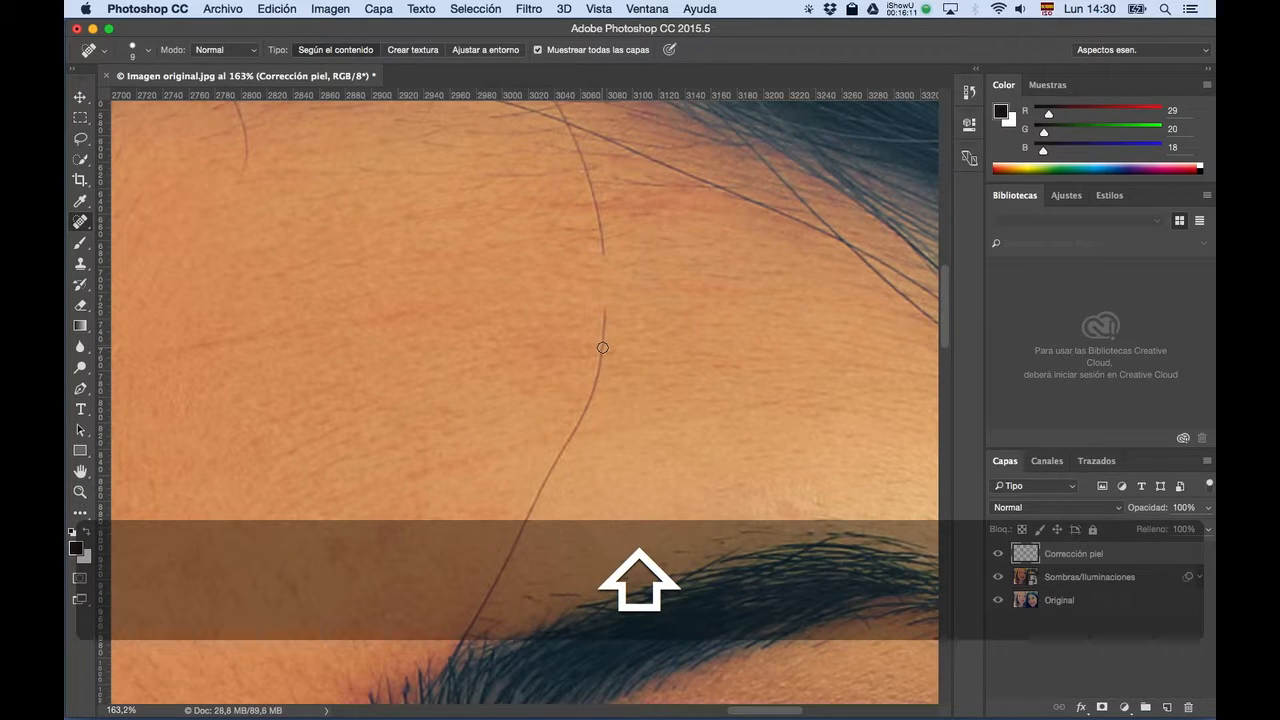
left_click(602, 347, "shift")
left_click(600, 352)
left_click(595, 384, "shift")
left_click(586, 408, "shift")
left_click(568, 440, "shift")
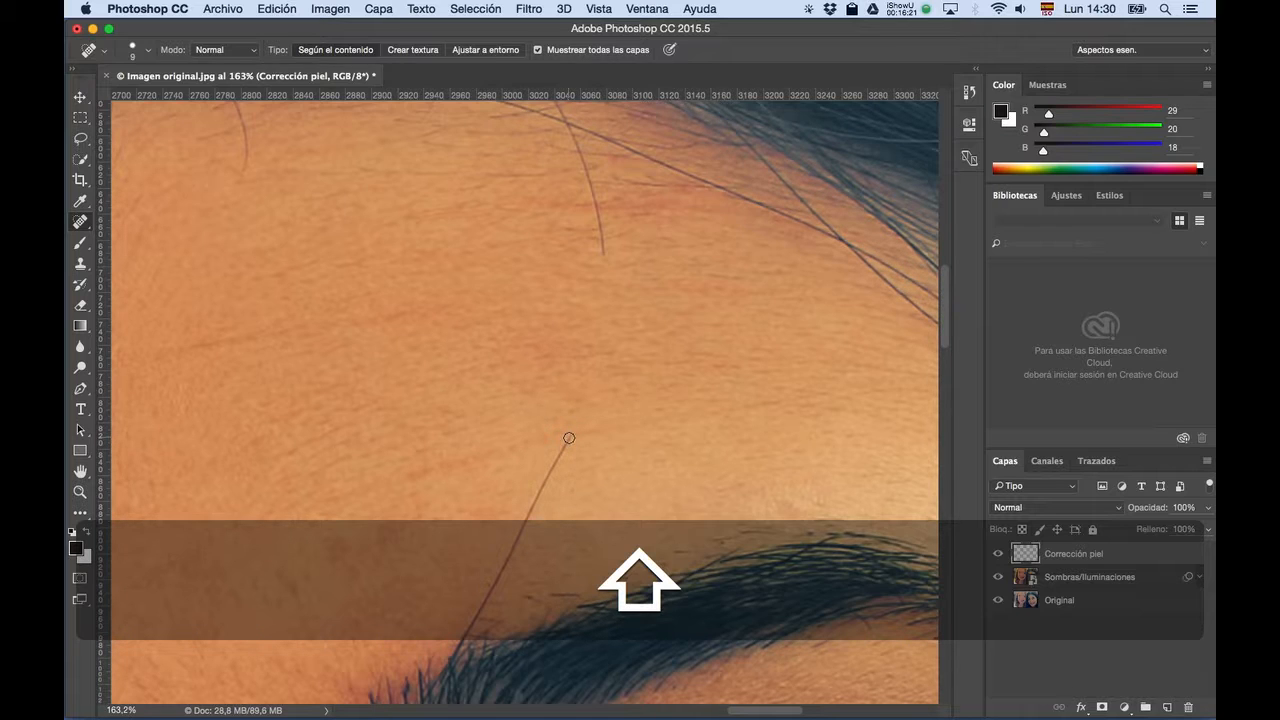
left_click(545, 480, "shift")
left_click(530, 516, "shift")
left_click(510, 550, "shift")
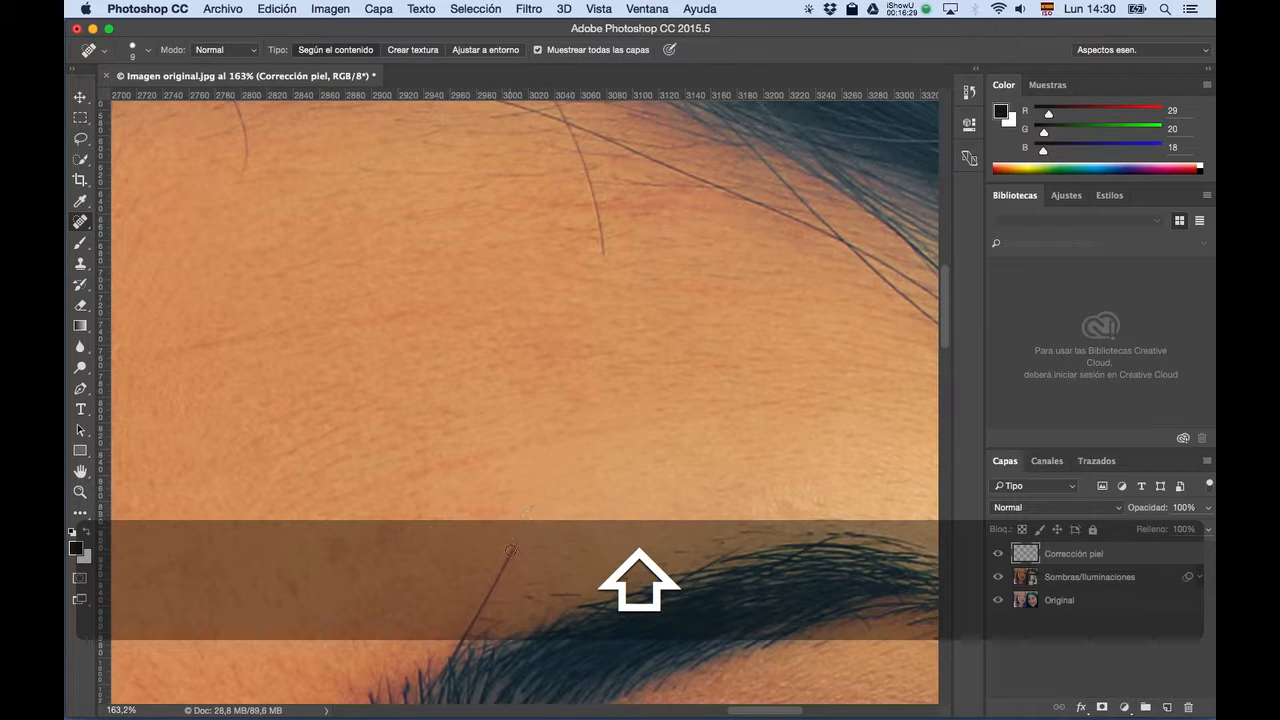
left_click(484, 603, "shift")
left_click(464, 633, "shift")
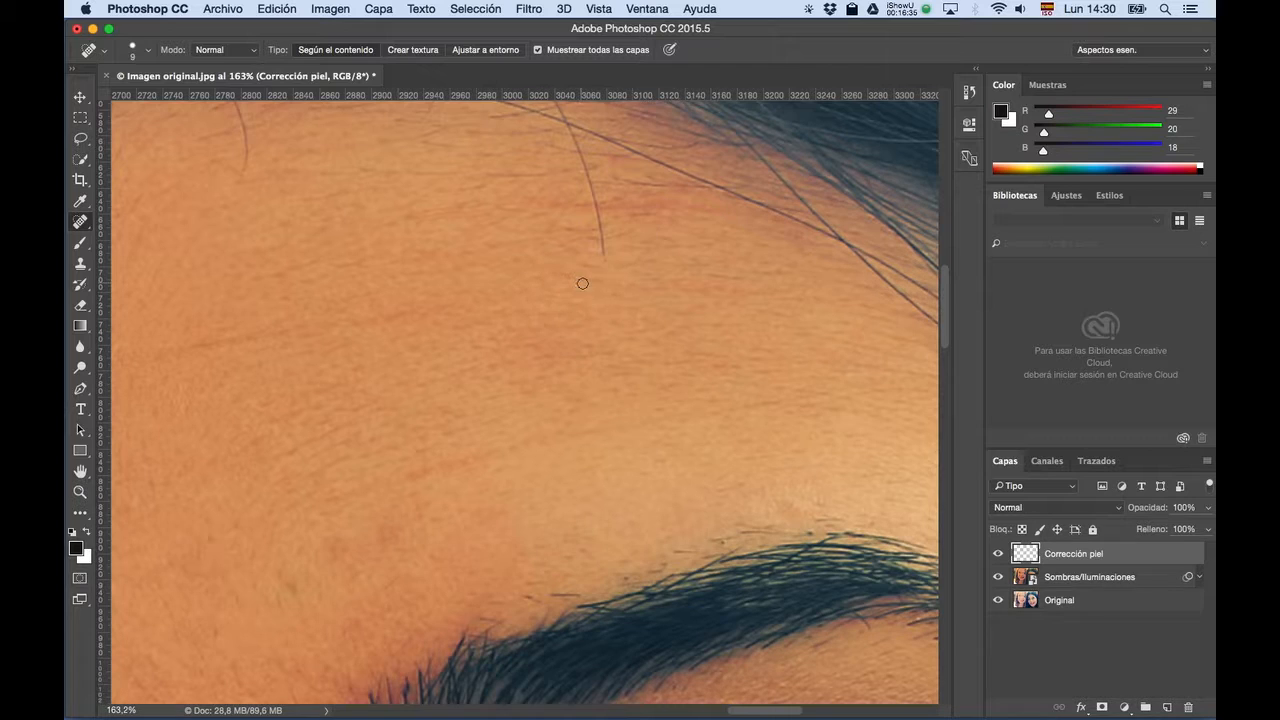
Heal the upper part of the loose forehead hair in straight segments up to the hairline.
left_click(604, 257)
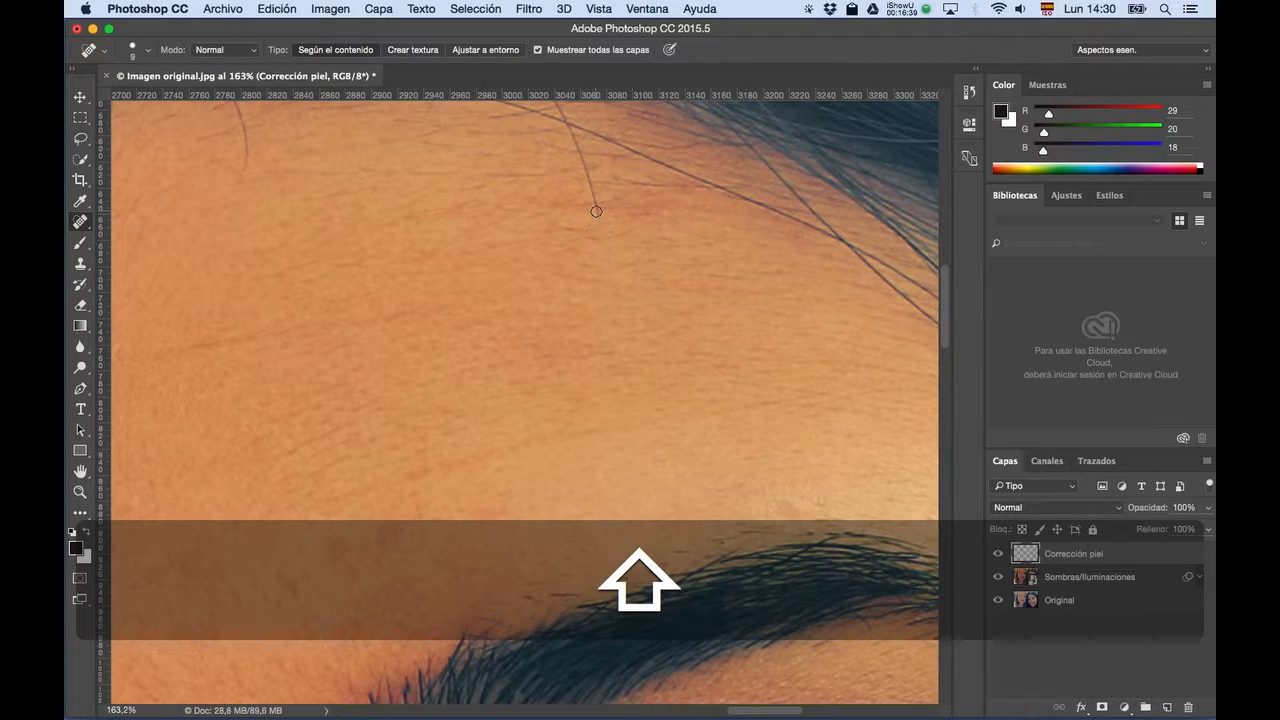
left_click(587, 175, "shift")
left_click(575, 143, "shift")
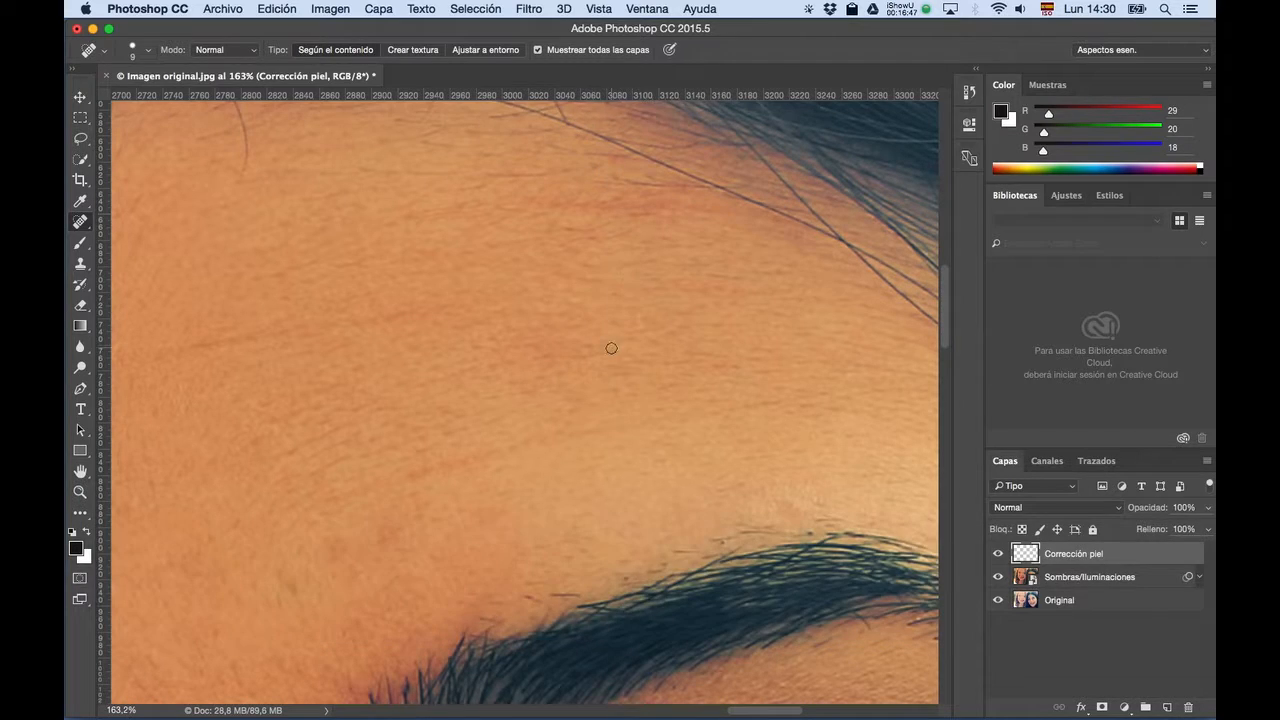
Heal the loose hair from the inner end of the eyebrow across the skin between the brows in connected straight segments.
scroll(608, 351, "down", 5)
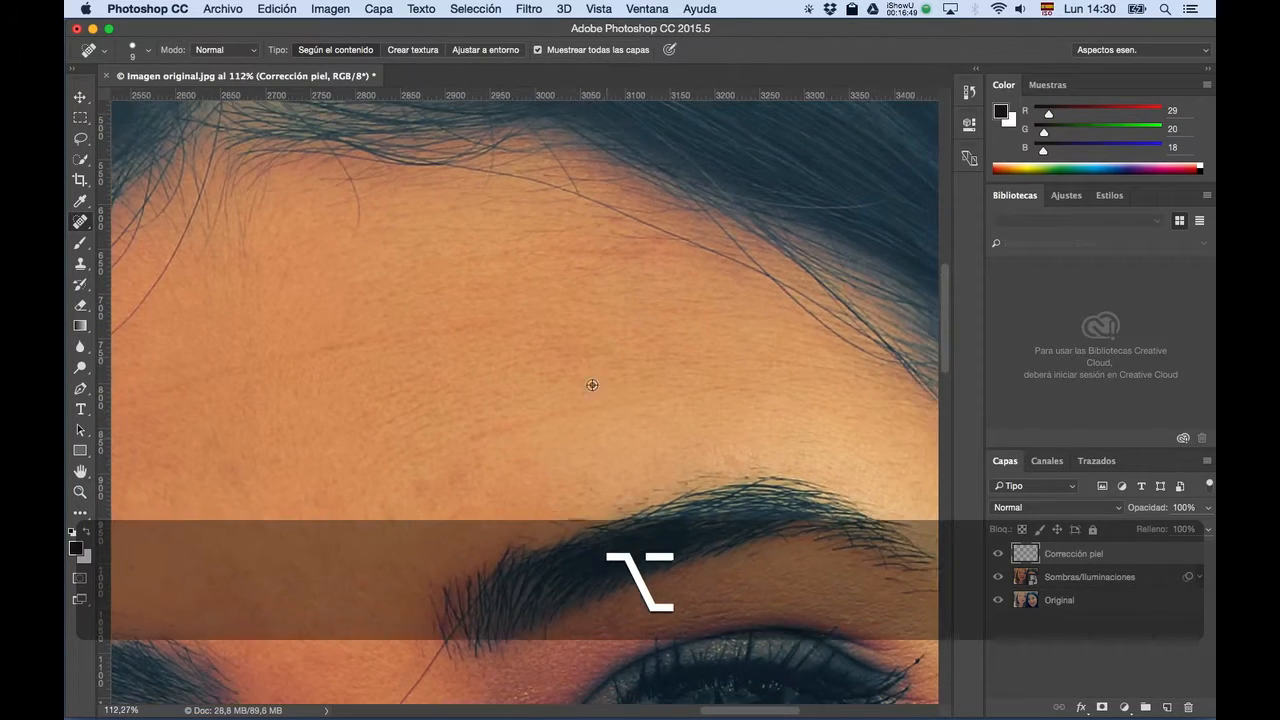
key("space")
left_click_drag(599, 393, 639, 247)
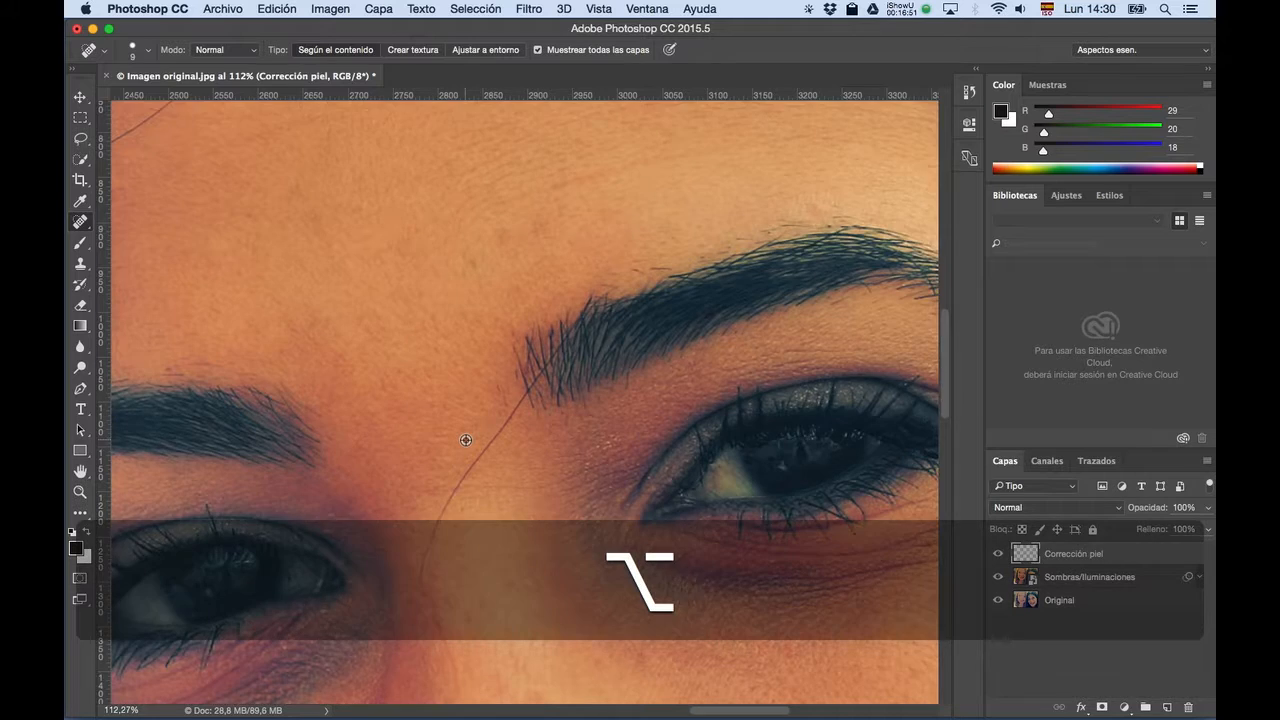
scroll(463, 437, "up", 5)
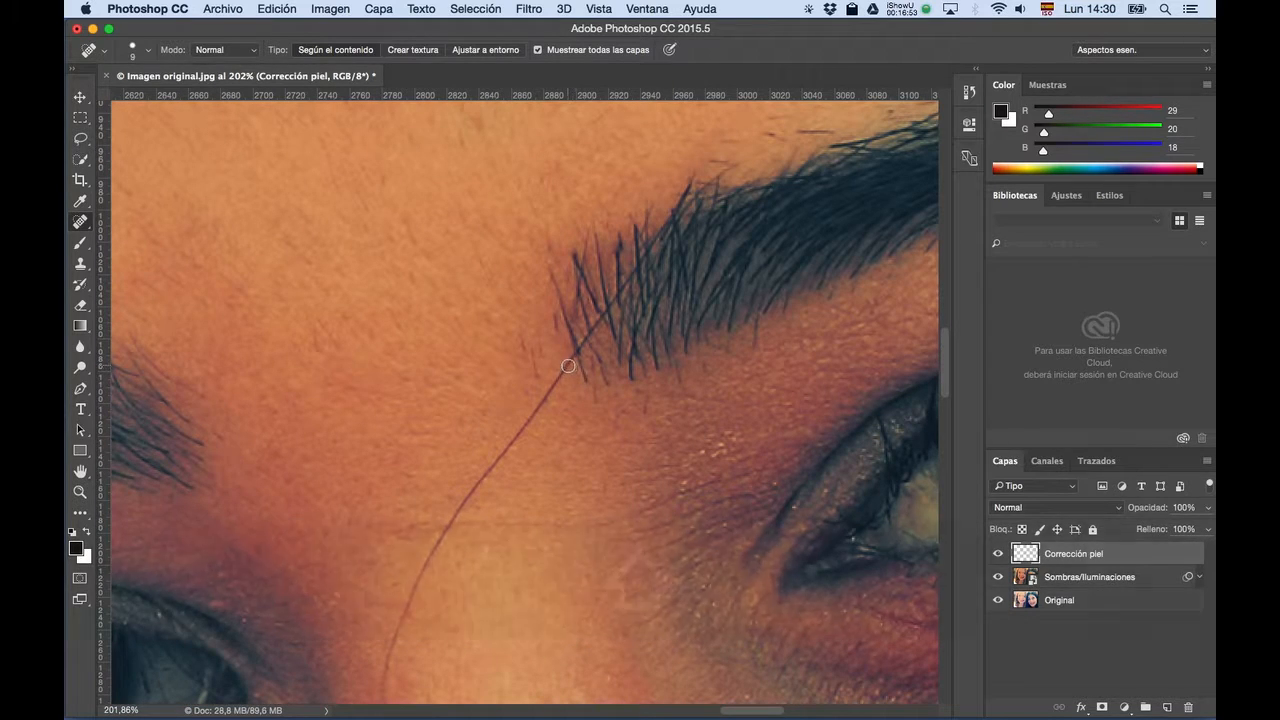
key("shift")
left_click(538, 413, "shift")
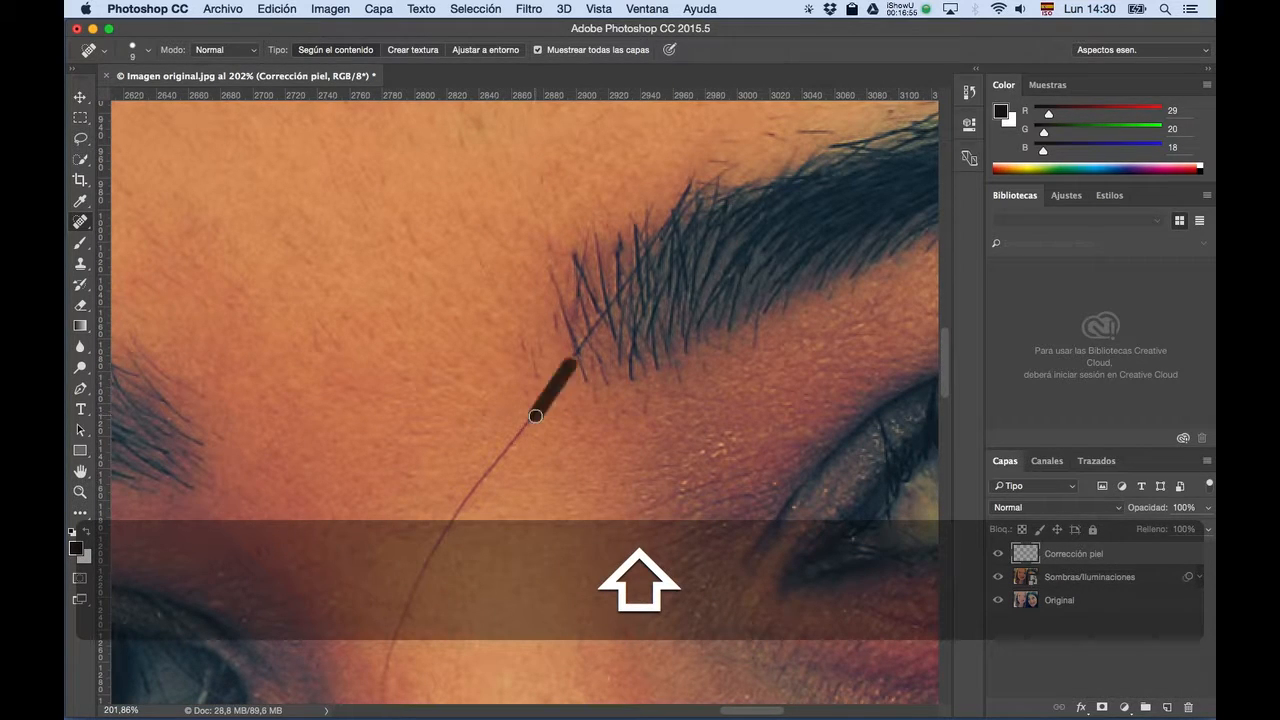
left_click(489, 473, "shift")
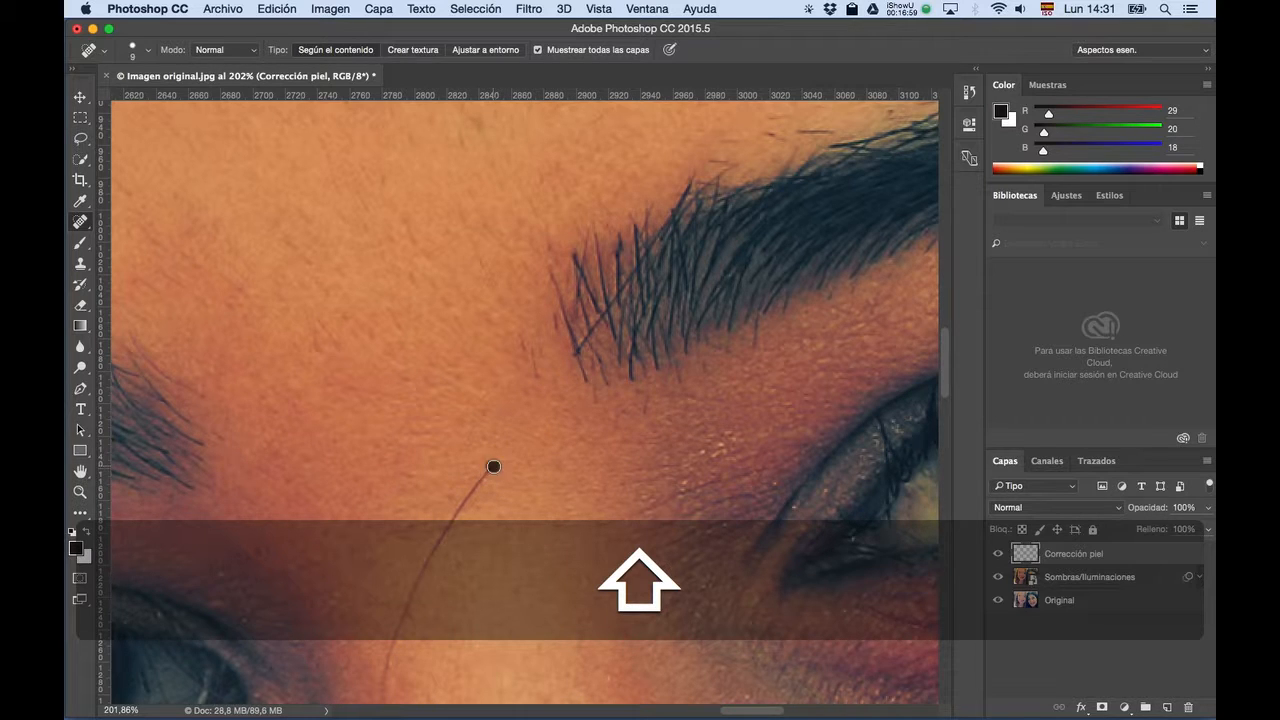
left_click(450, 519, "shift")
Heal the remaining end of the loose hair down to the bridge of the dark-haired woman's nose.
key("space")
left_click_drag(497, 537, 611, 320)
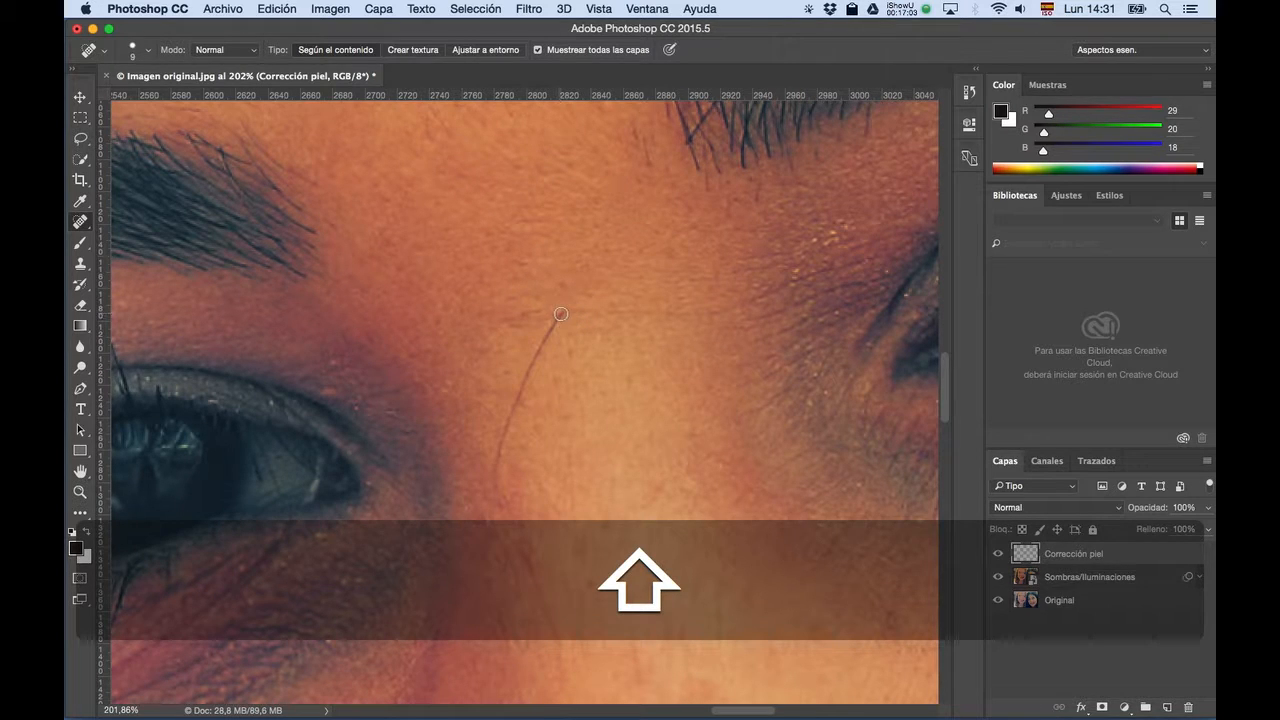
left_click(526, 379, "shift")
left_click(502, 441, "shift")
left_click(497, 474, "shift")
Examine the dark-haired woman's retouched forehead and brows, and the marks on the red-haired woman's face.
scroll(536, 420, "down", 8)
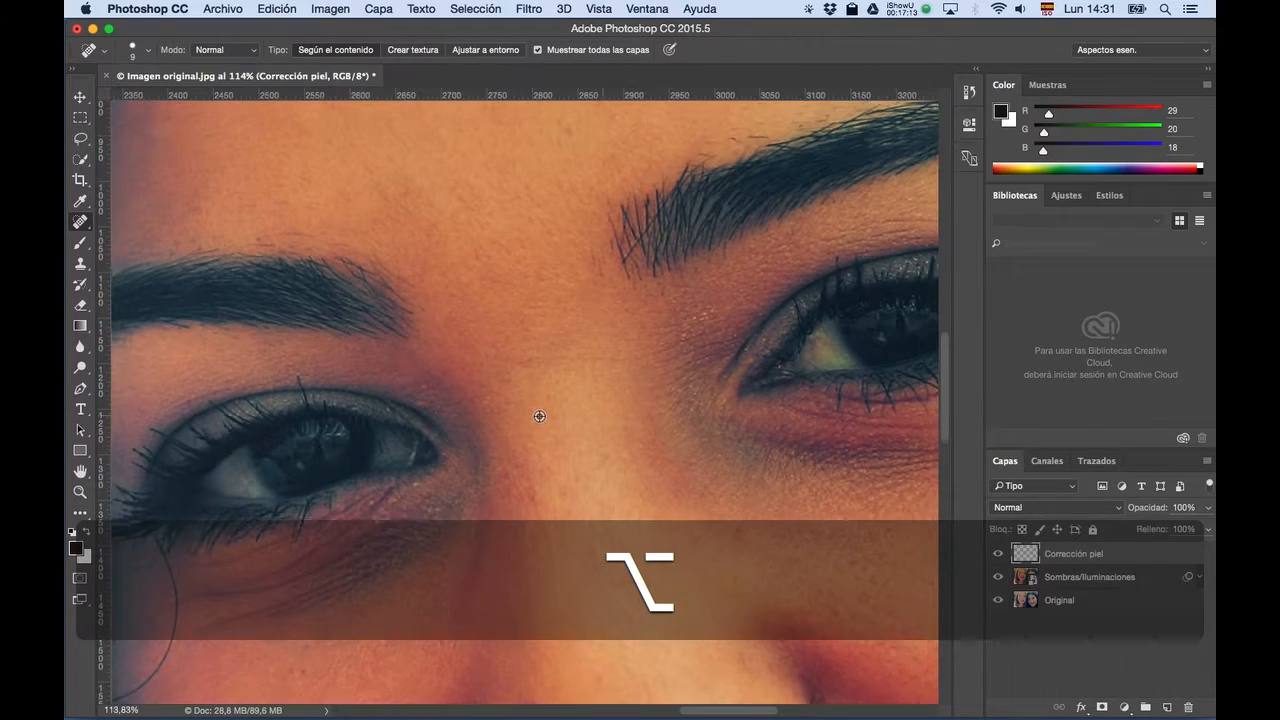
scroll(623, 231, "down", 1)
scroll(575, 344, "down", 6)
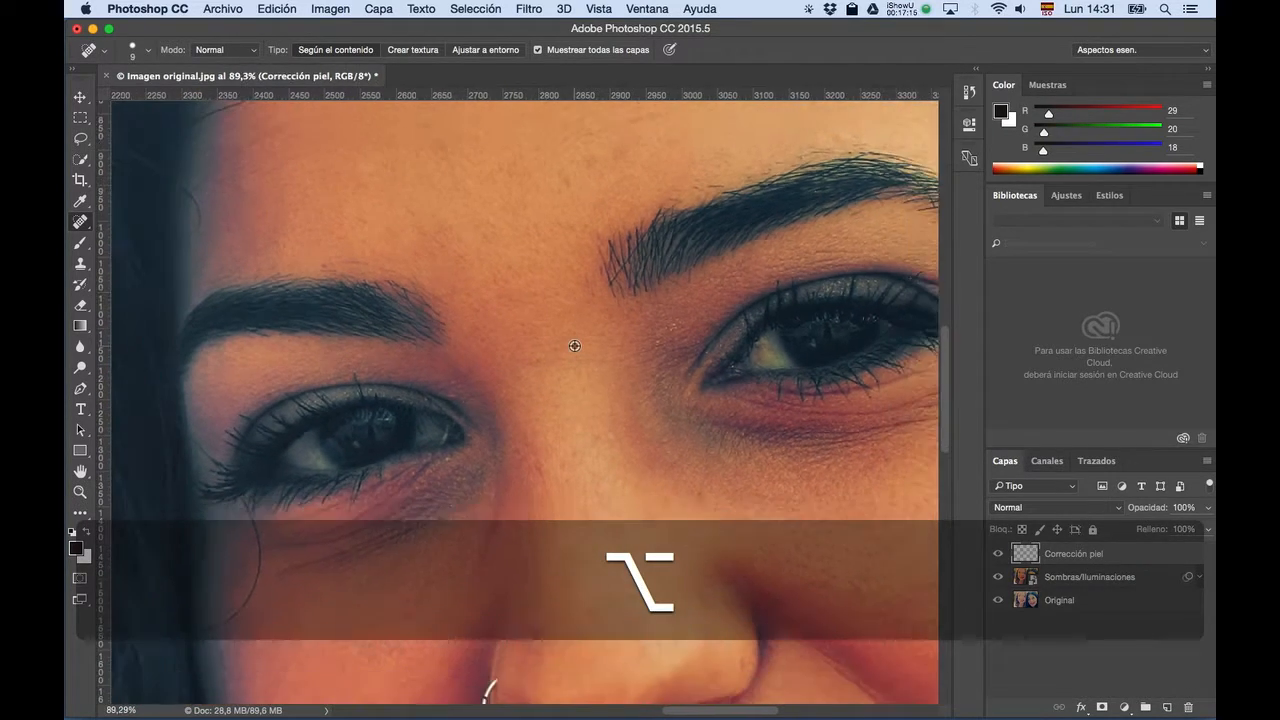
scroll(575, 344, "down", 2)
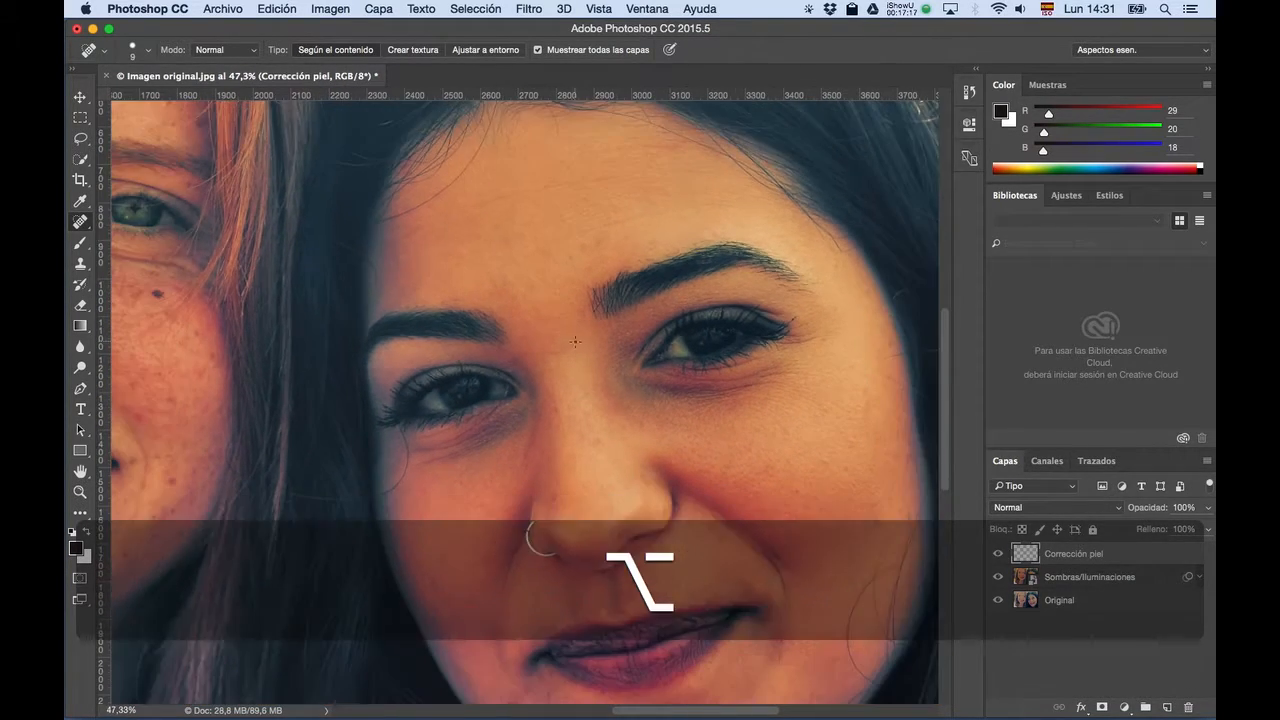
key("space")
left_click_drag(486, 443, 757, 400)
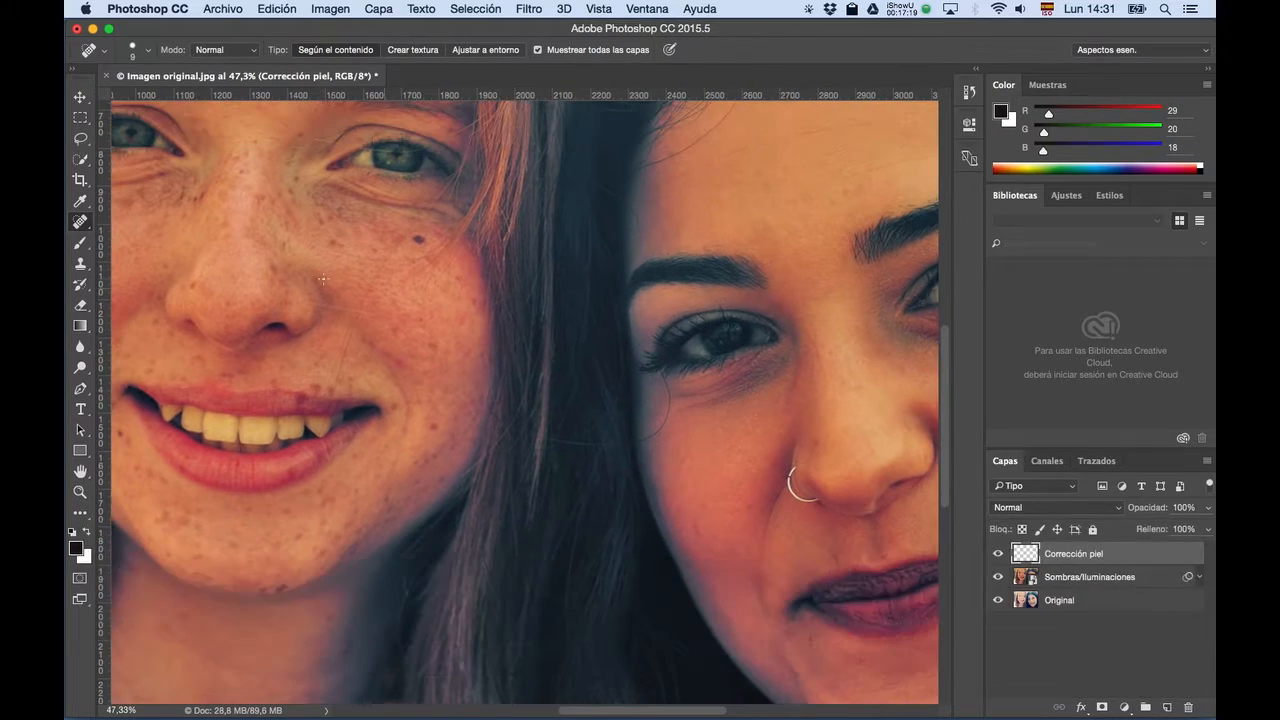
Try to heal the light hair running from the red-haired woman's nostril across her cheek in connected straight segments.
scroll(305, 302, "up", 1)
scroll(305, 302, "up", 5)
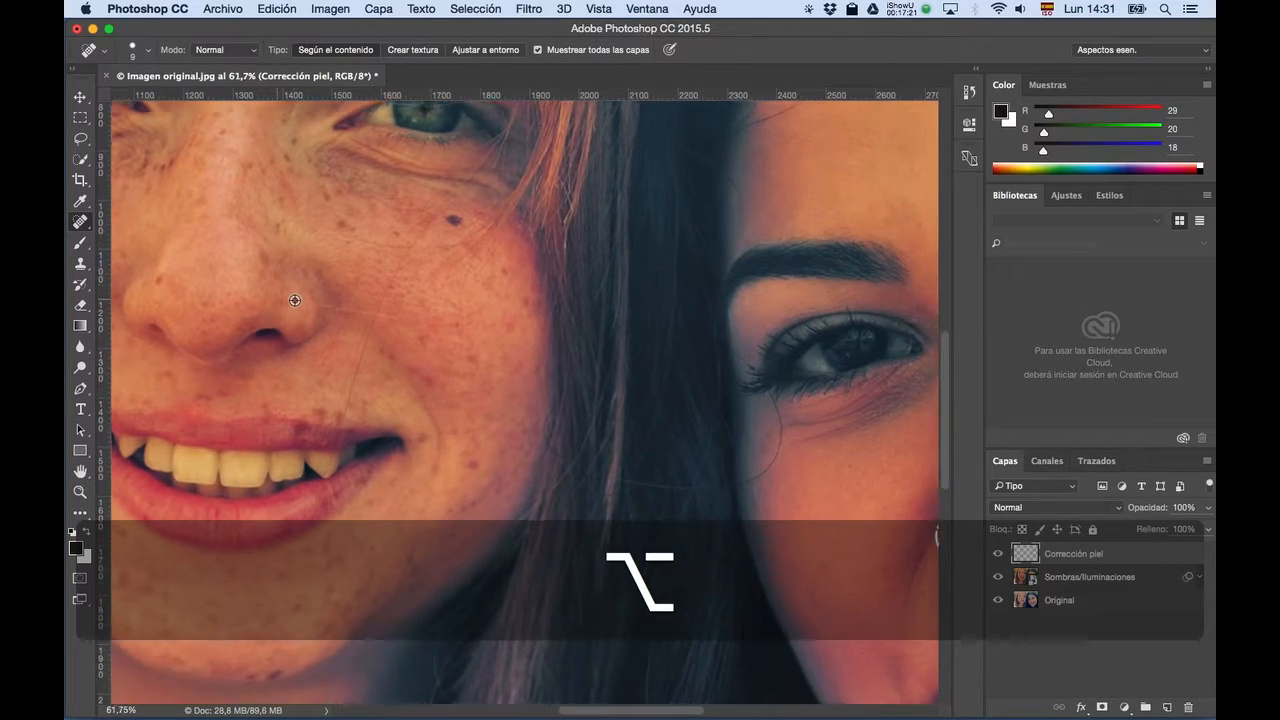
scroll(289, 300, "up", 4)
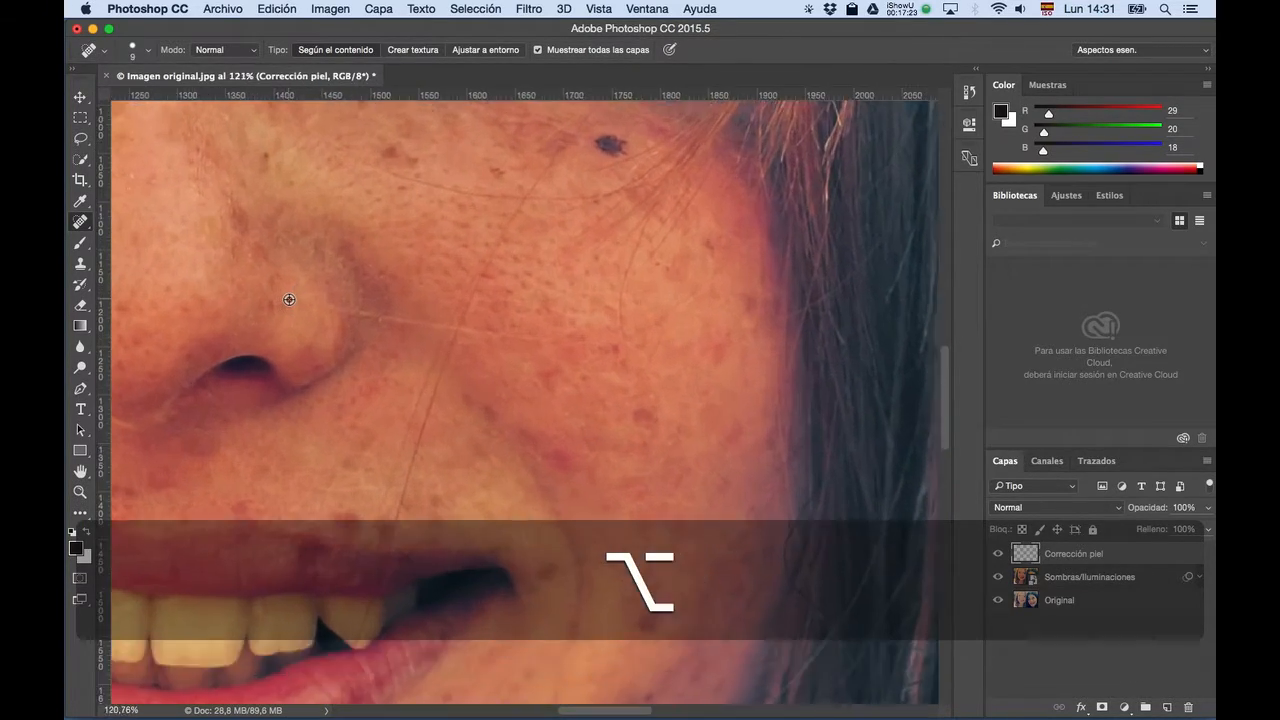
scroll(289, 300, "up", 1)
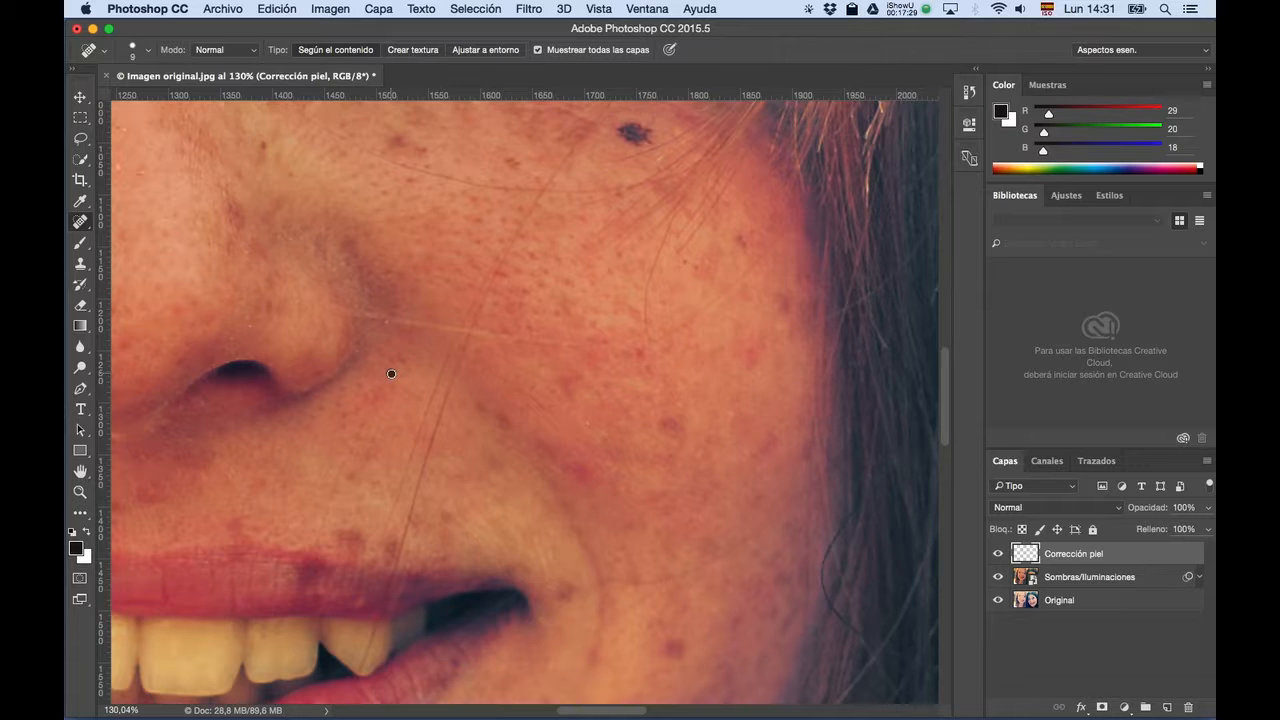
key("shift")
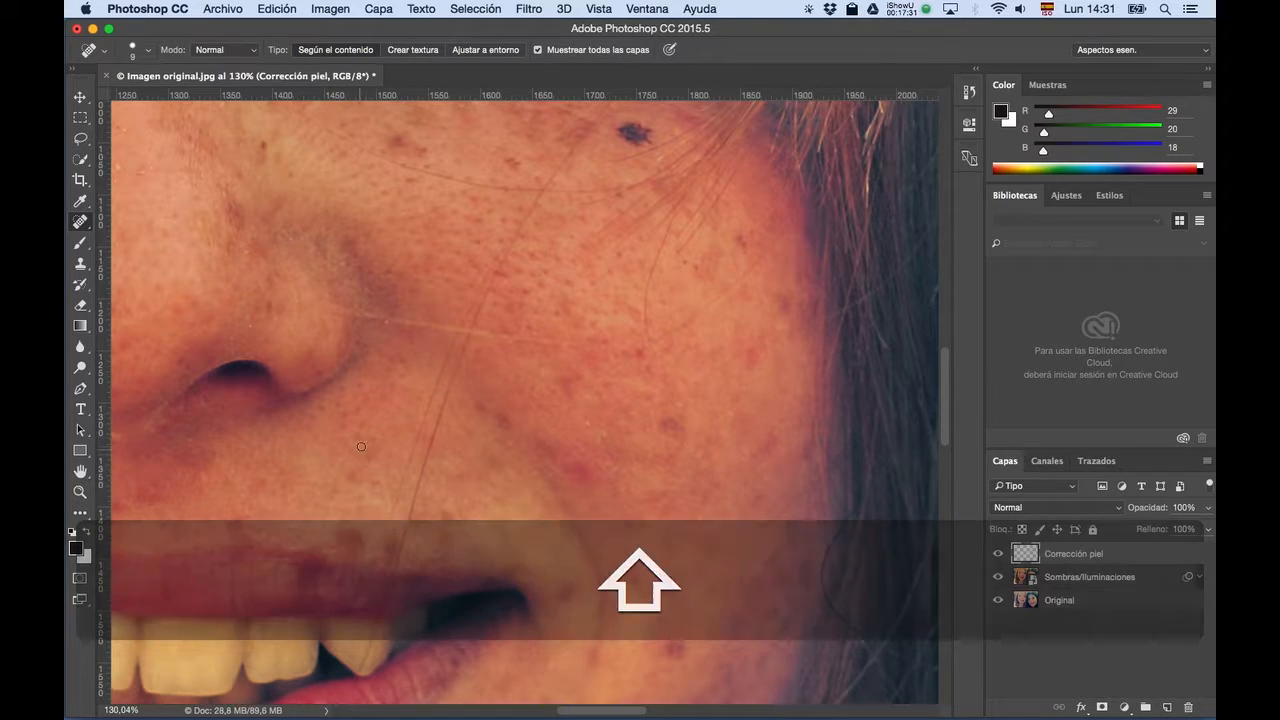
key("shift")
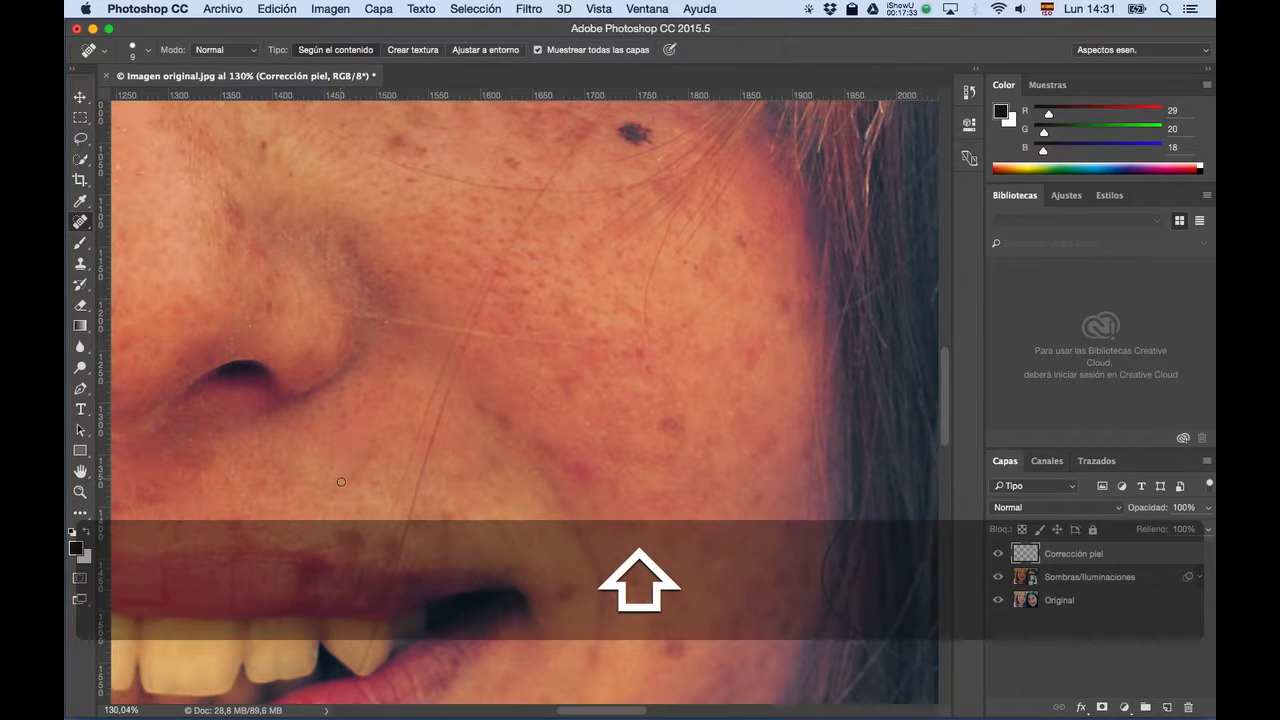
key("shift")
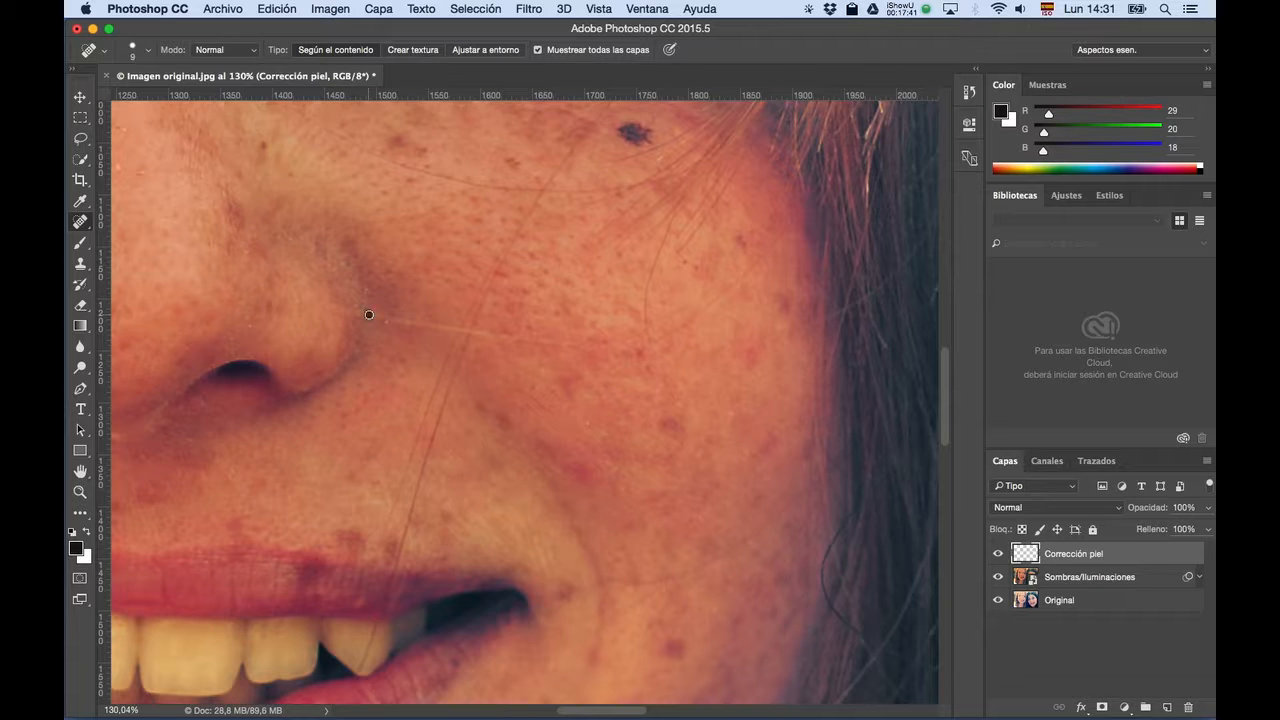
key("shift")
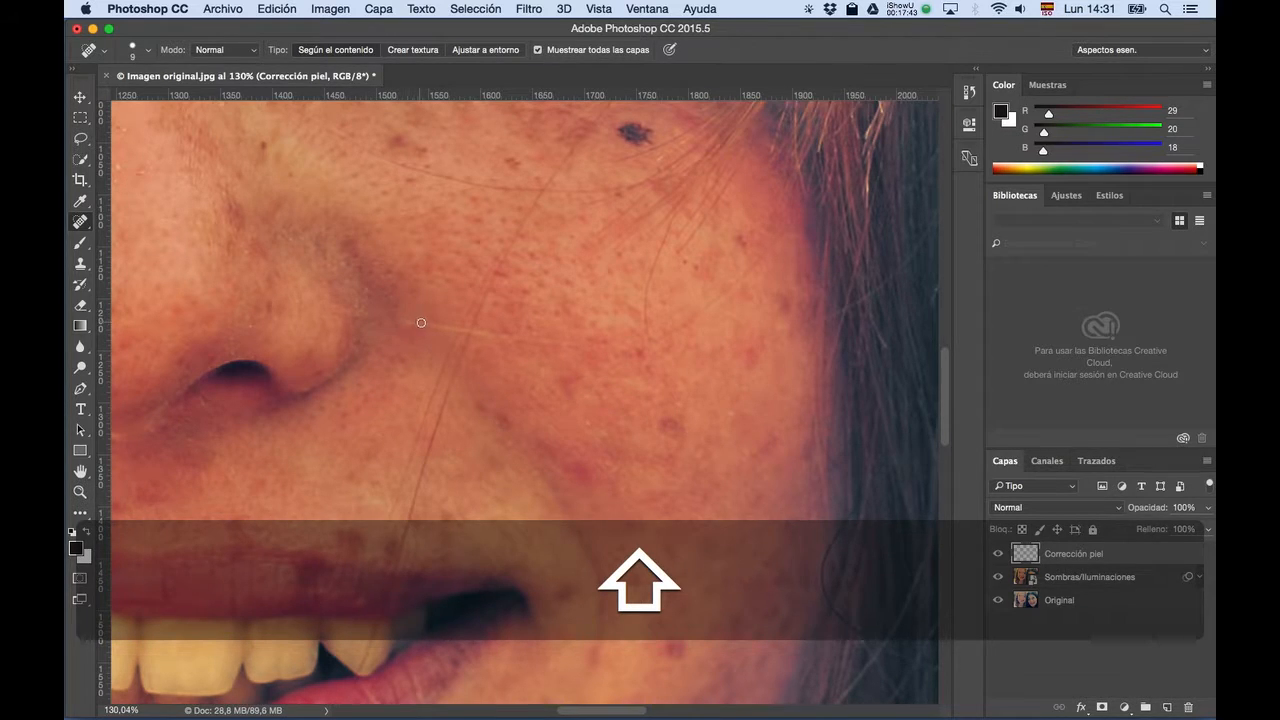
key("shift")
left_click(442, 326, "shift")
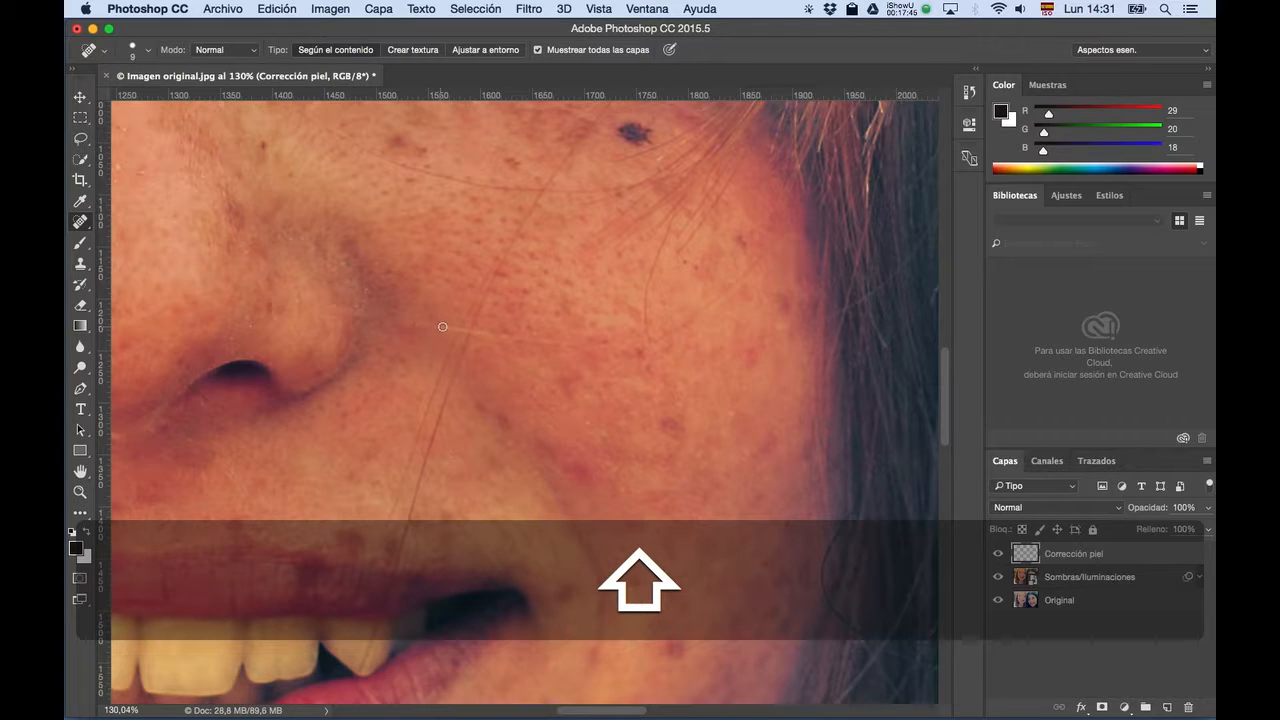
left_click(493, 334, "shift")
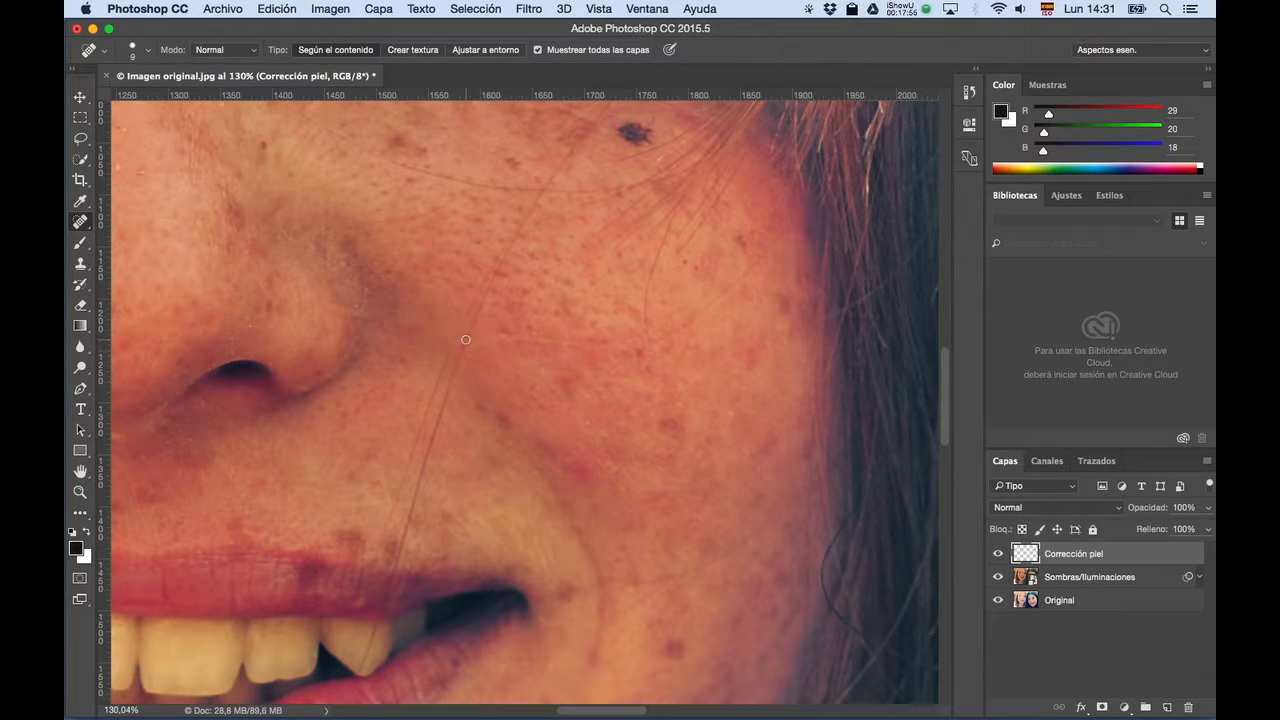
Undo the healing strokes made along the light hair beside the red-haired woman's nose.
scroll(460, 337, "up", 5, "alt")
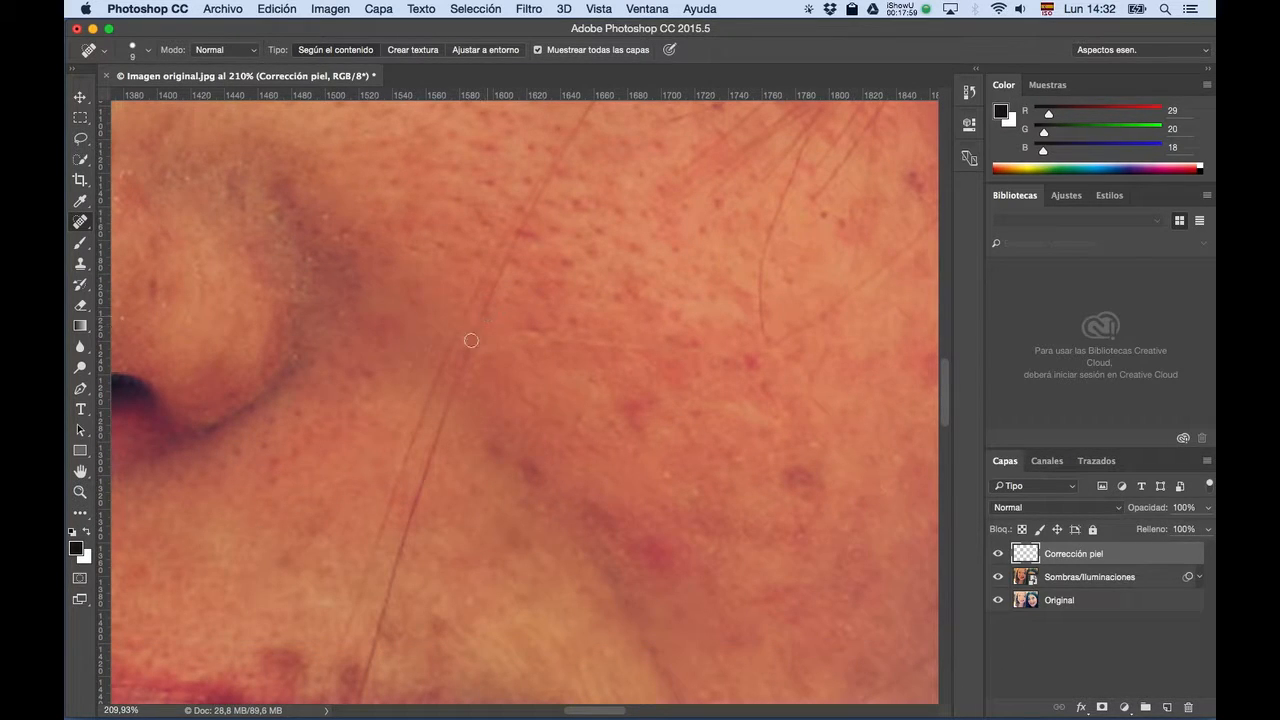
key("super+alt+z")
key("super+alt+z")
key("super+alt+z")
key("super+alt+z")
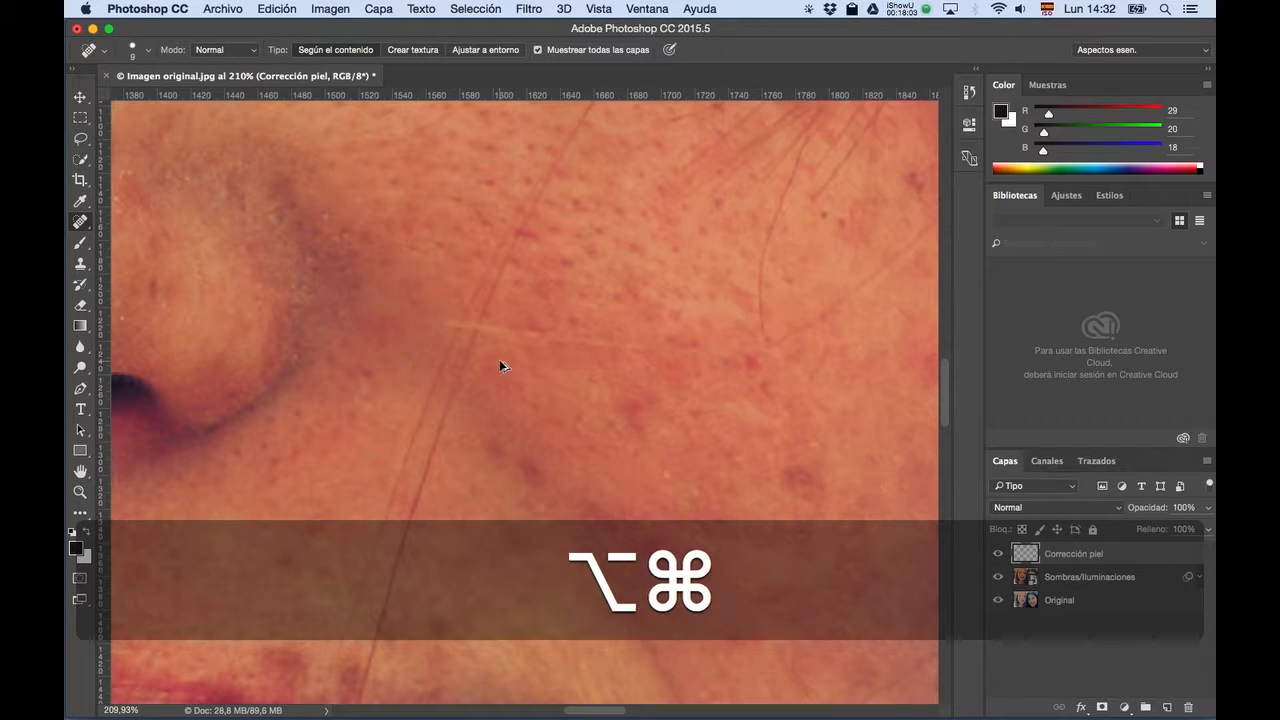
key("super+alt+z")
key("super+alt+z")
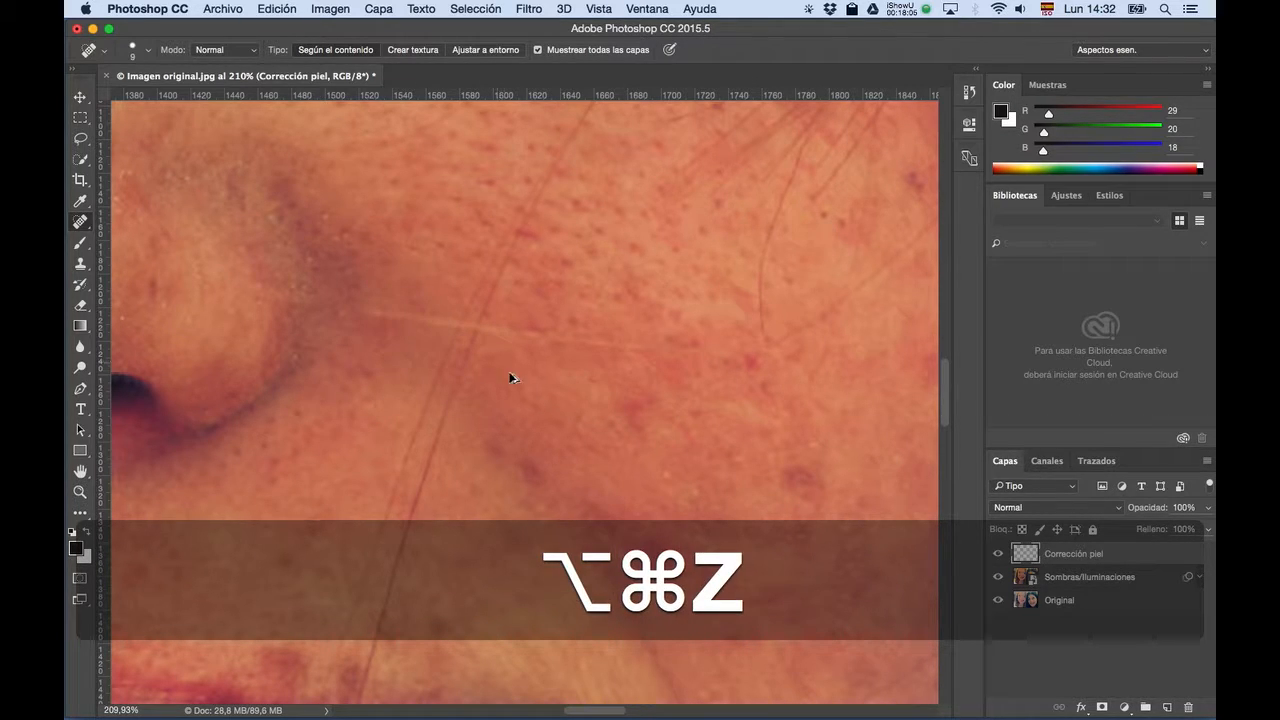
key("super+alt+z")
key("super+alt+z")
left_click(920, 14)
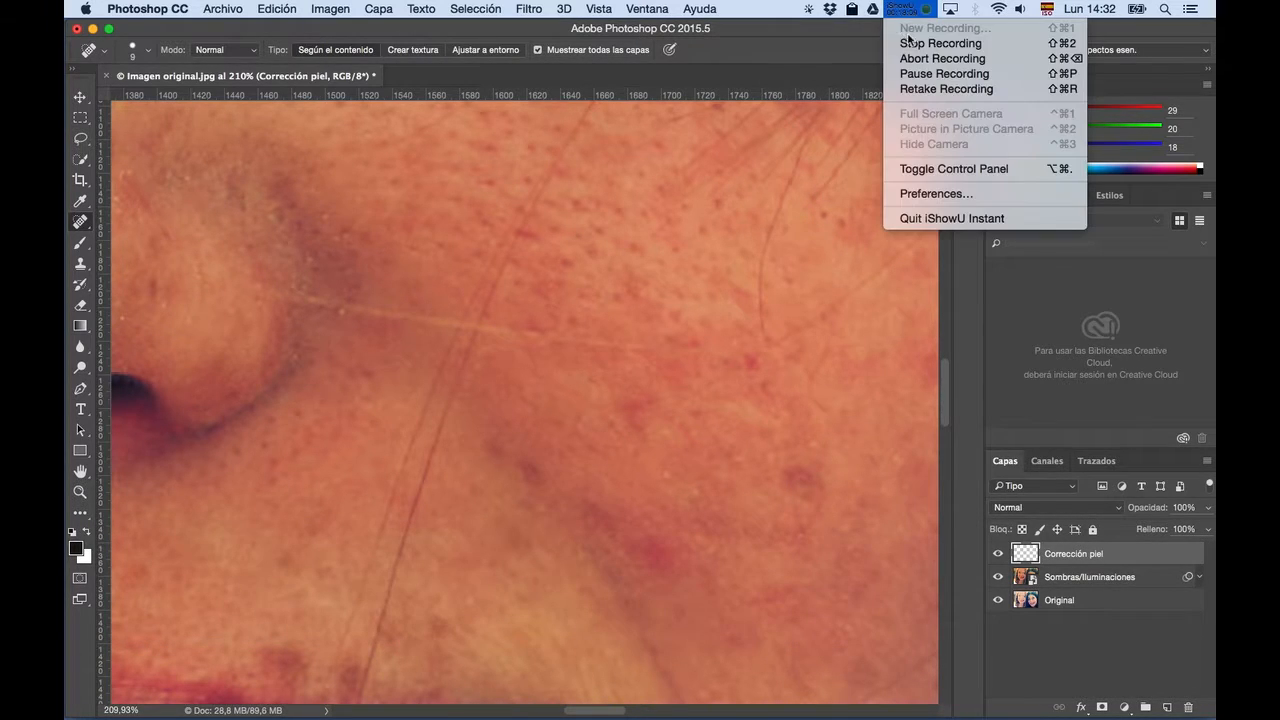
left_click(909, 72)
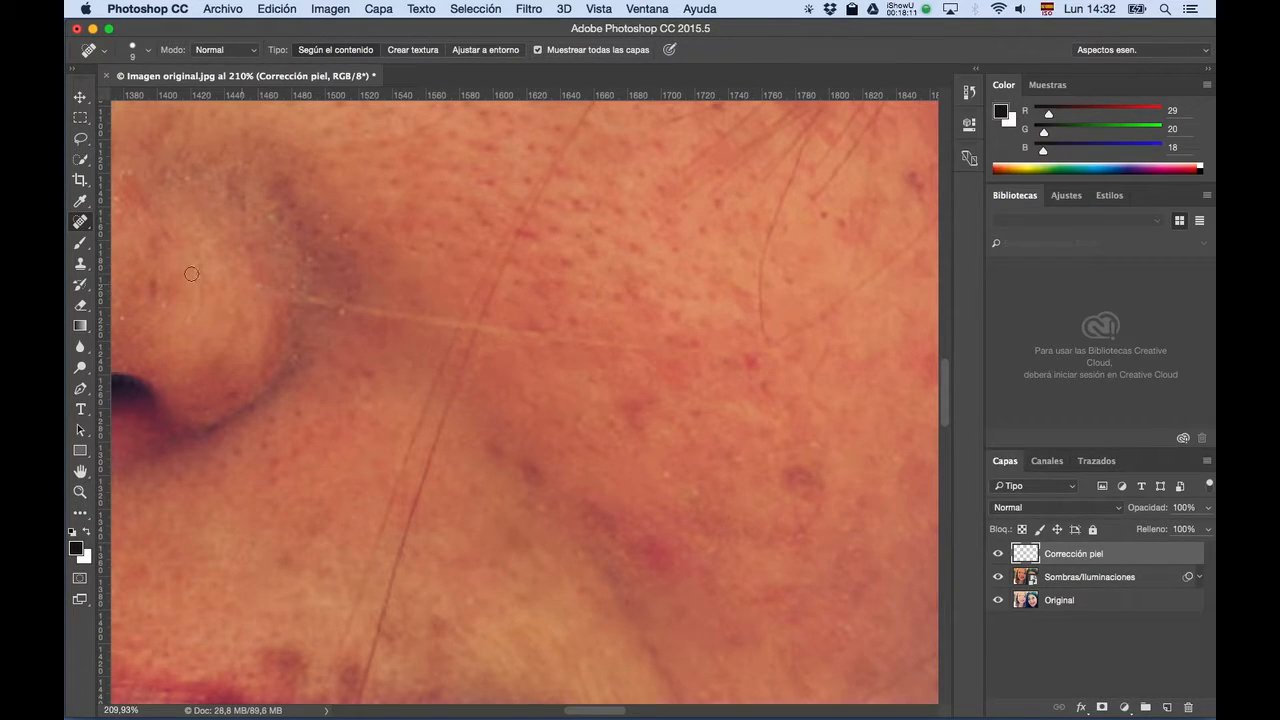
Try the Pincel corrector tool where the hairs cross beside the nose, sampling nearby skin with a 13 px brush.
left_click(80, 221)
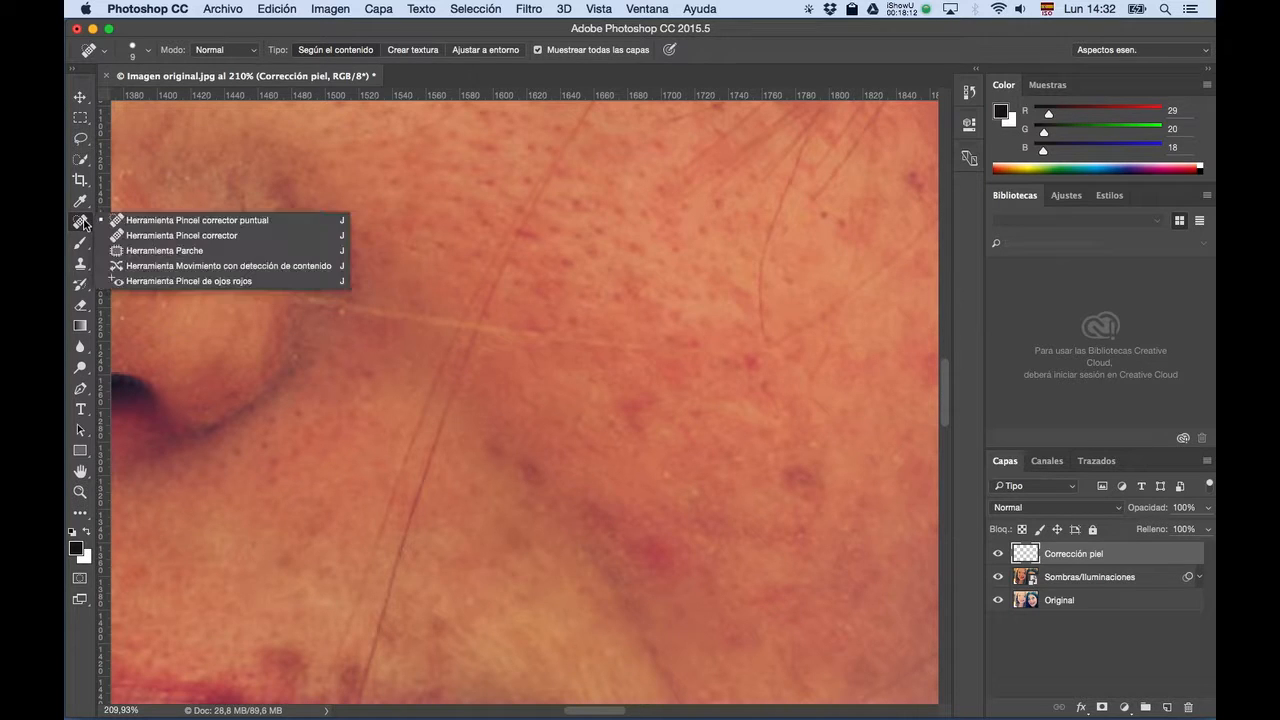
left_click(208, 238)
left_click_drag(452, 320, 460, 325)
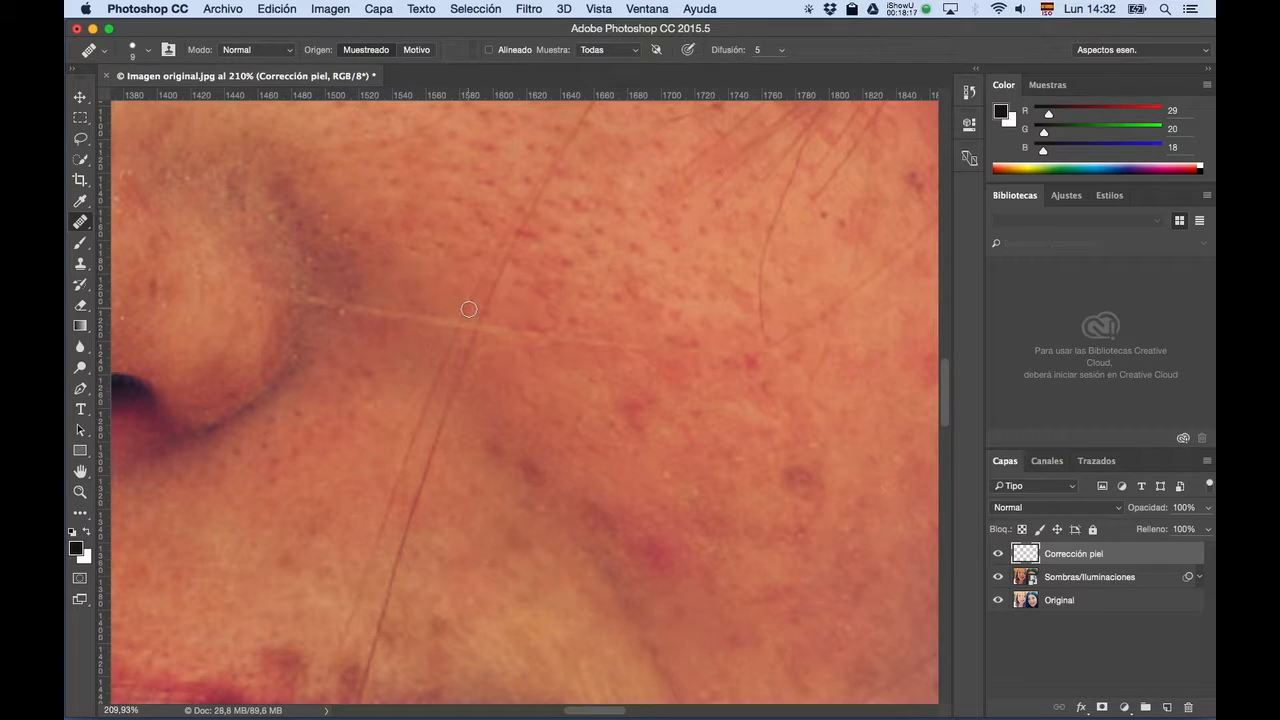
key("alt")
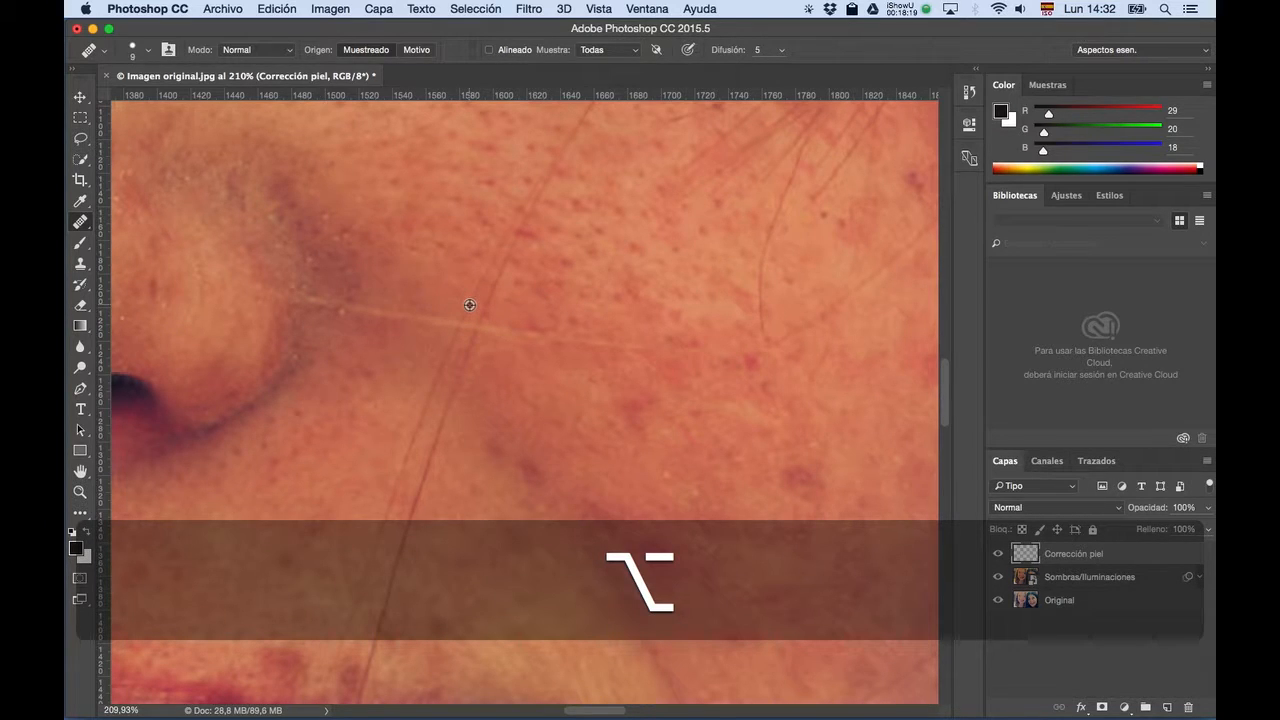
left_click(469, 305, "alt")
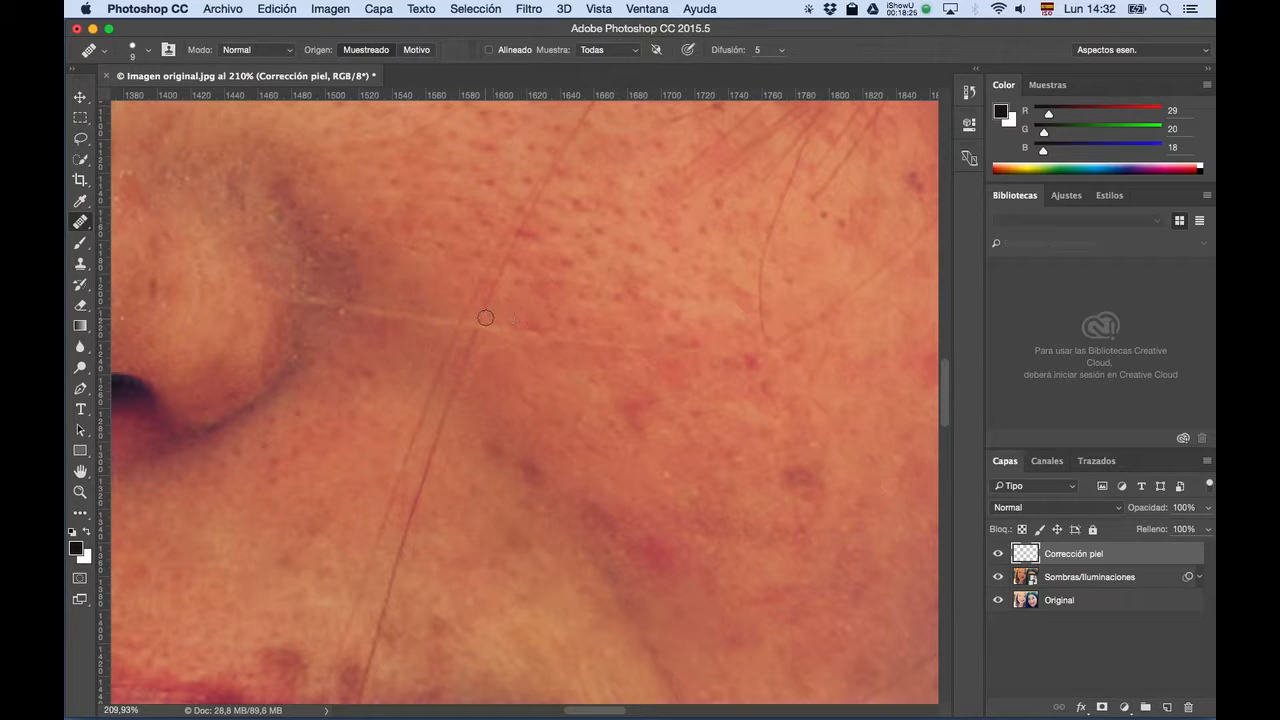
left_click_drag(484, 312, 488, 312)
key("alt")
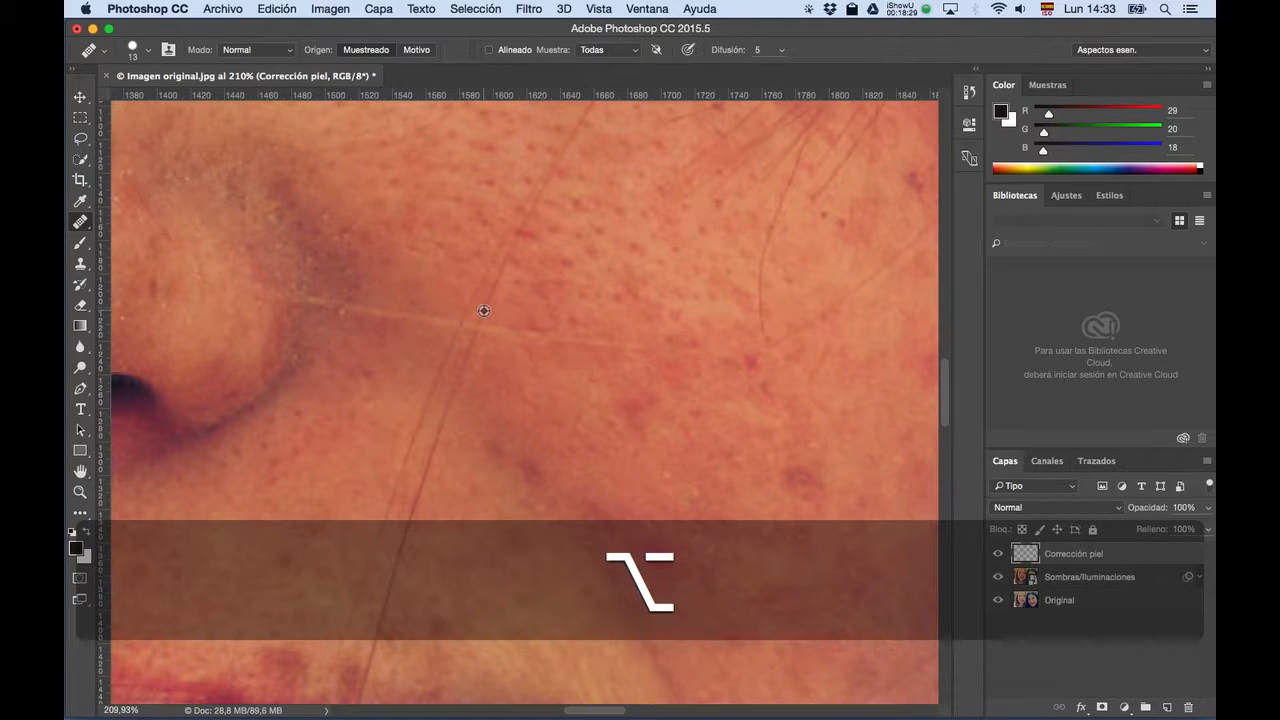
left_click(485, 308, "alt")
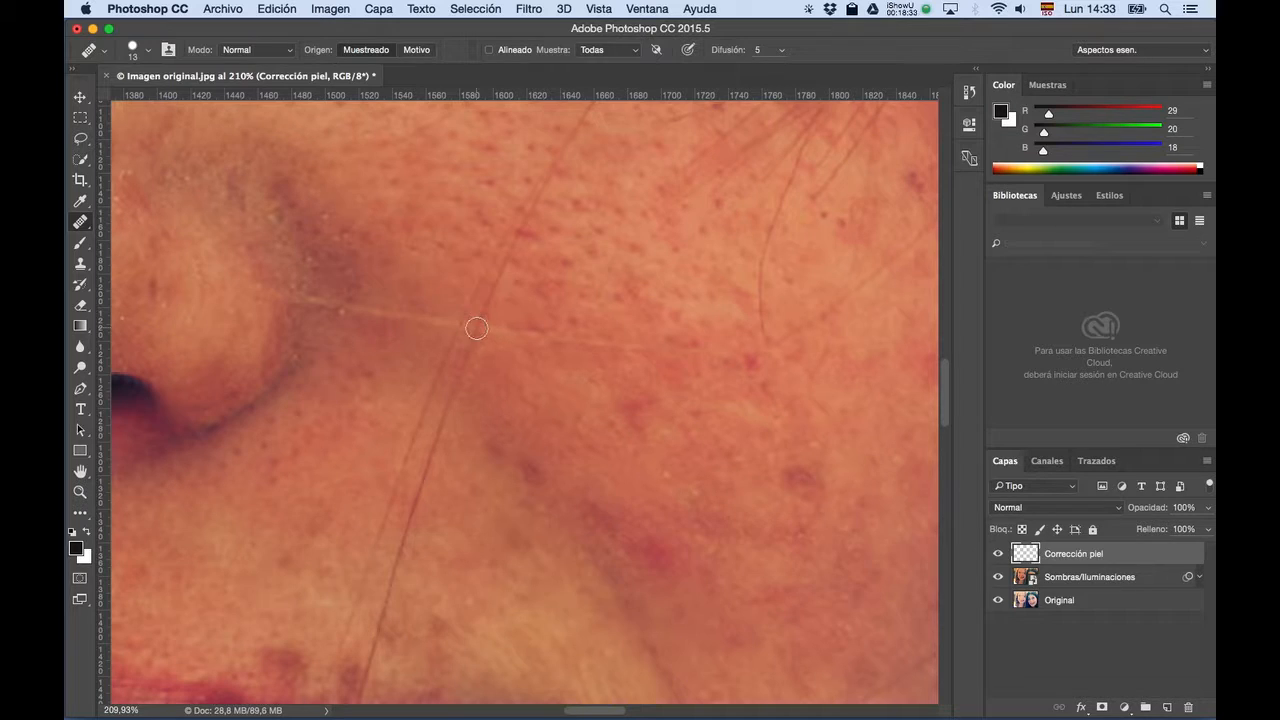
key("alt")
left_click(470, 303, "alt")
Heal the light hair from the red-haired woman's nostril across her cheek with the Pincel corrector puntual tool.
left_click(78, 223)
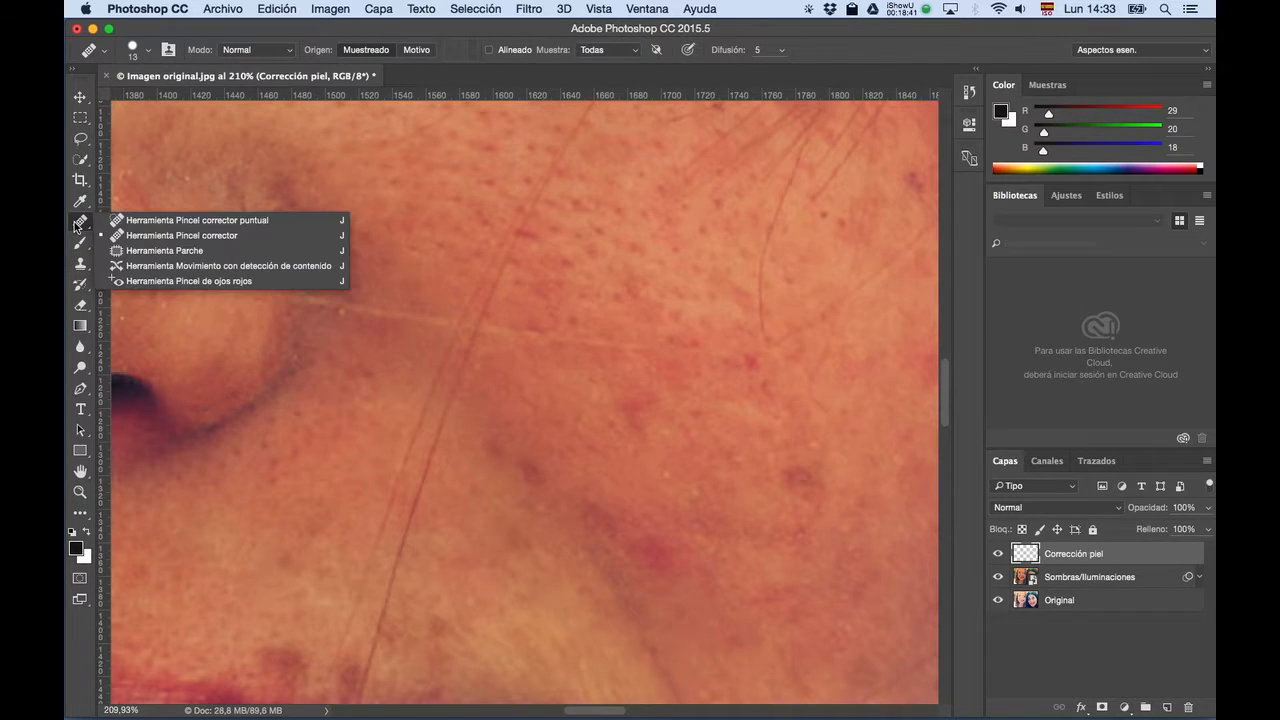
left_click(155, 221)
key("alt")
key("shift")
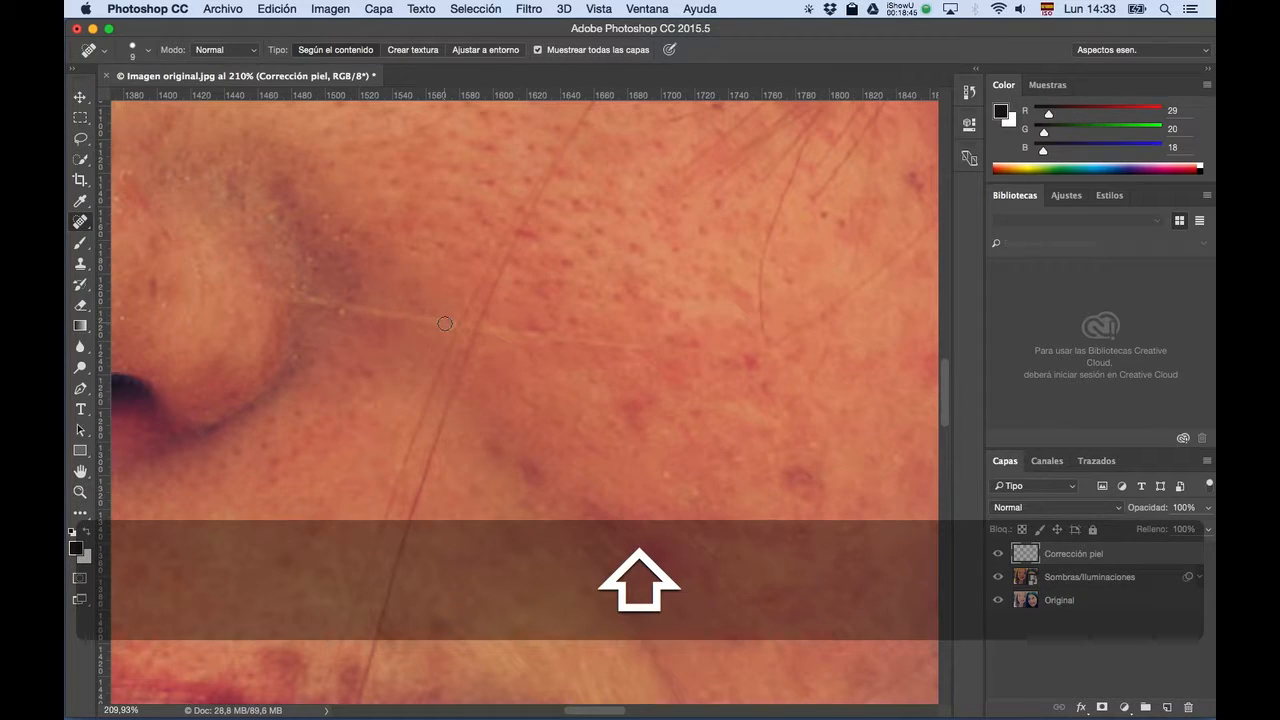
left_click_drag(373, 316, 447, 329)
left_click_drag(315, 301, 371, 311)
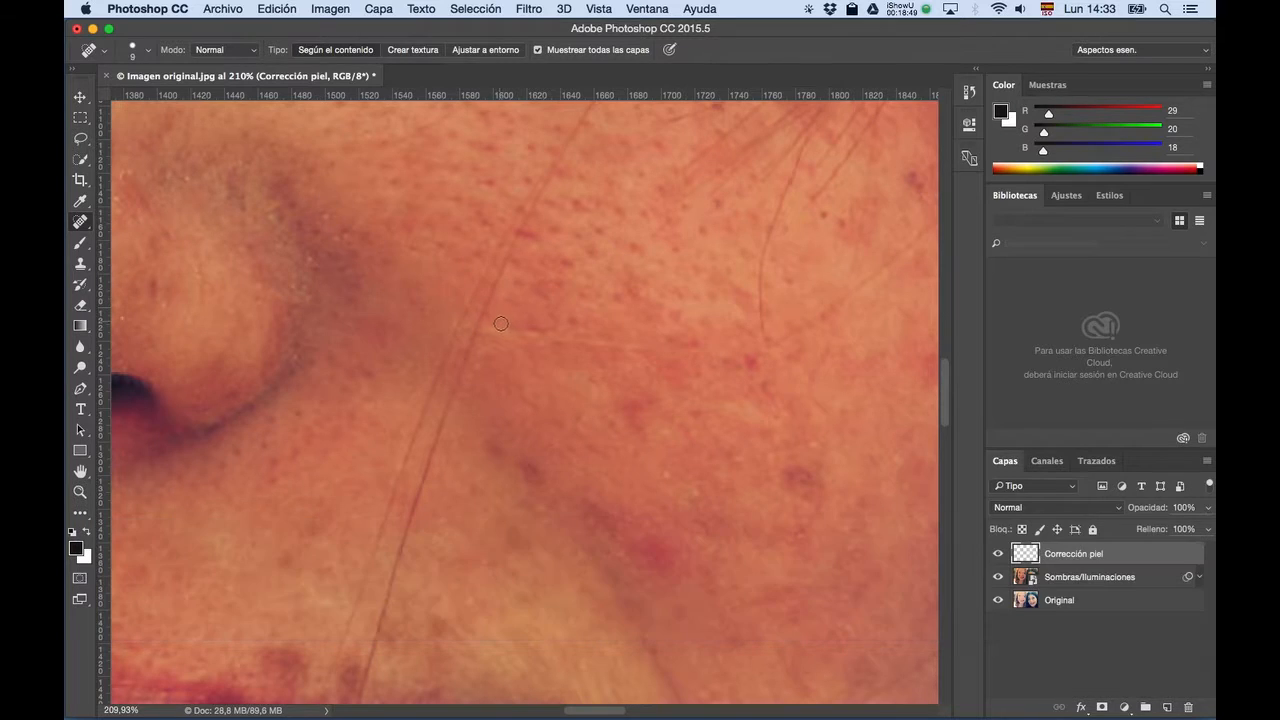
key("shift")
left_click(558, 337, "shift")
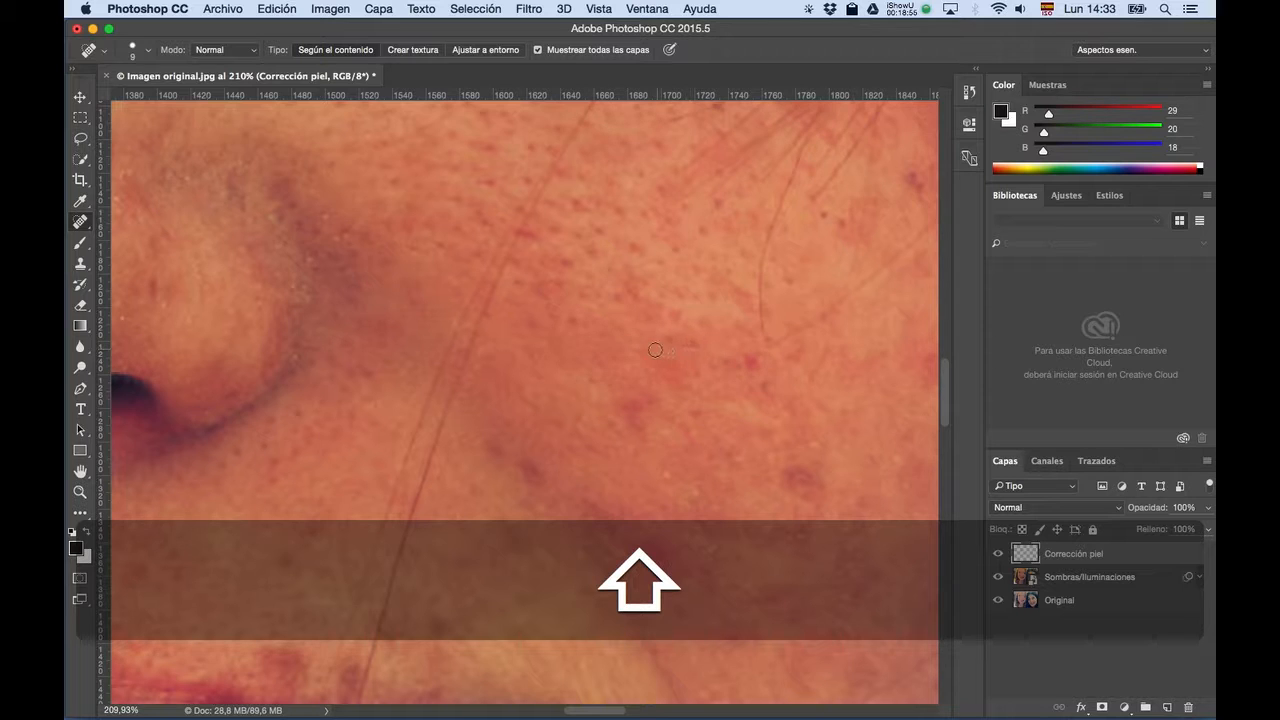
Examine the retouched skin across the whole portrait and on both women's faces.
key("ctrl")
key("alt")
scroll(637, 340, "down", 10)
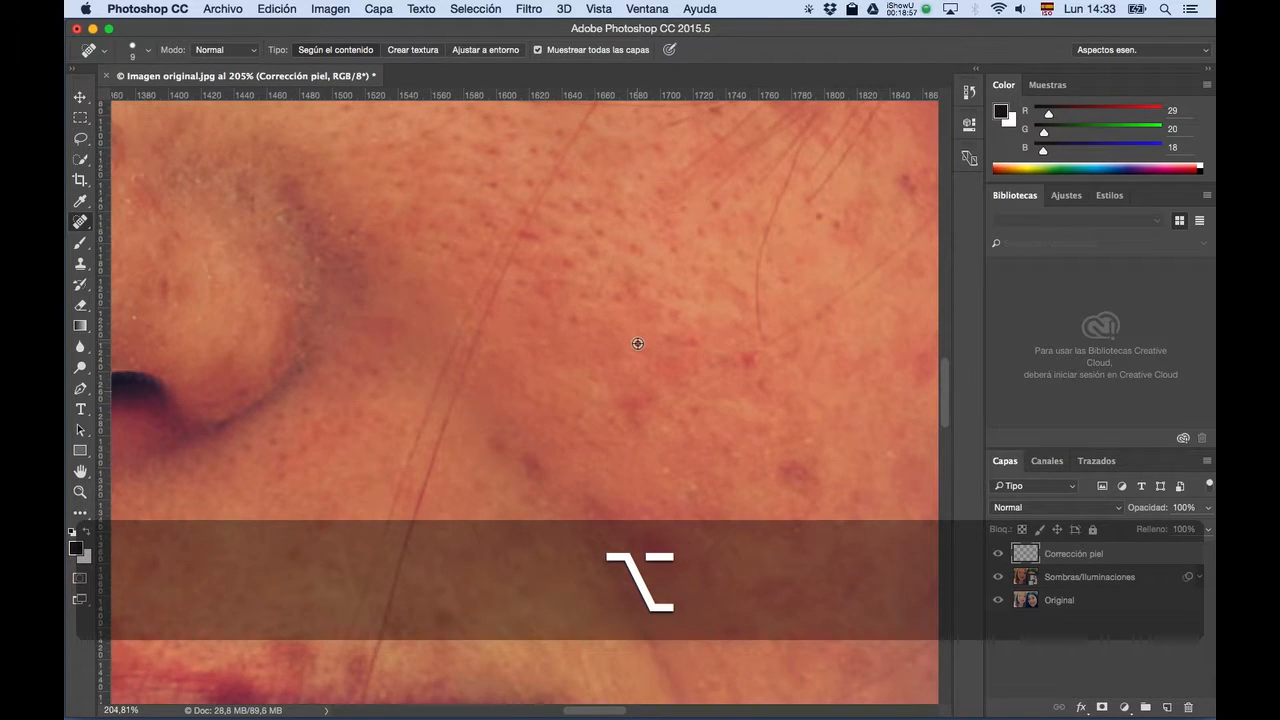
scroll(634, 318, "down", 10)
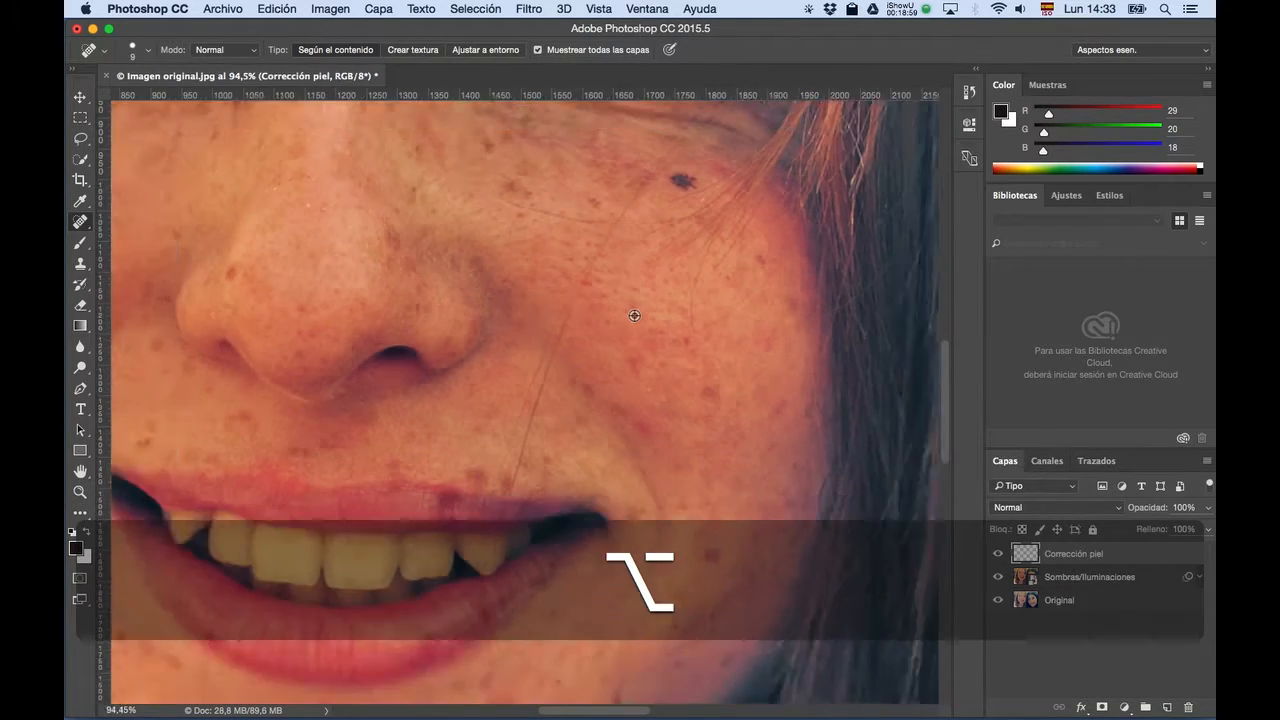
scroll(635, 312, "down", 5)
key("space")
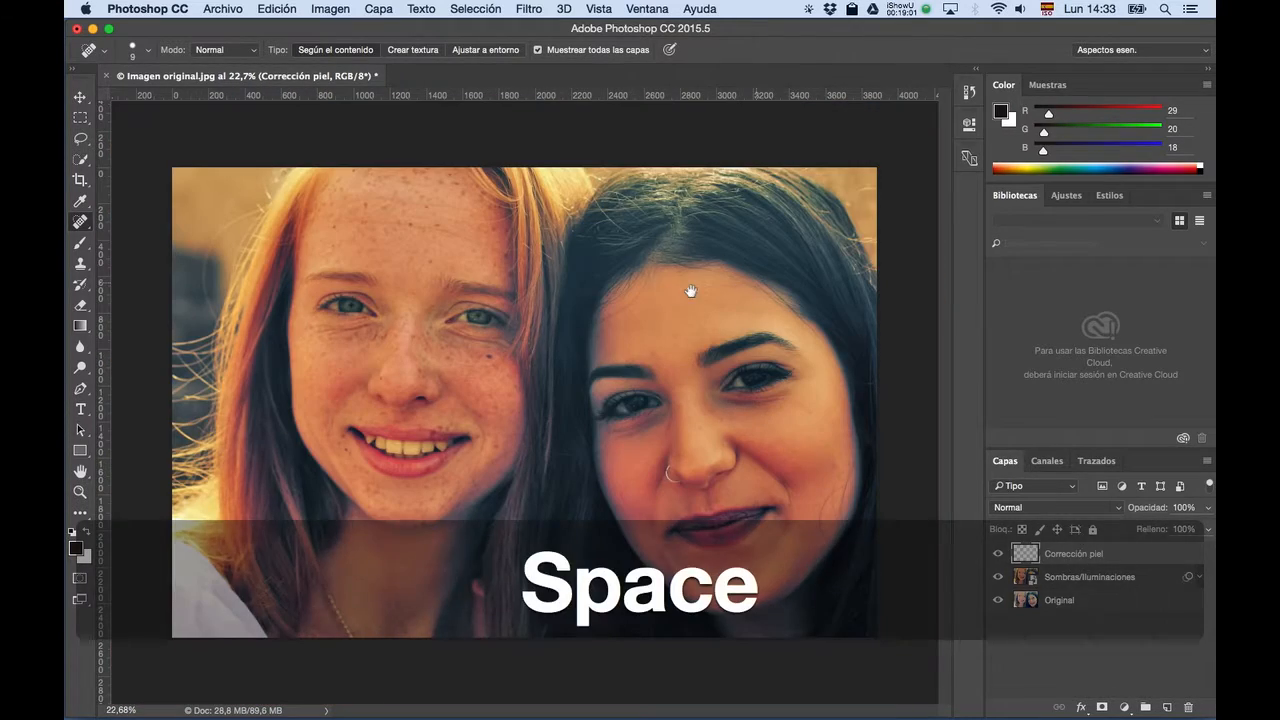
scroll(691, 334, "up", 5)
key("space")
left_click_drag(716, 408, 688, 288)
left_click(900, 9)
left_click(922, 74)
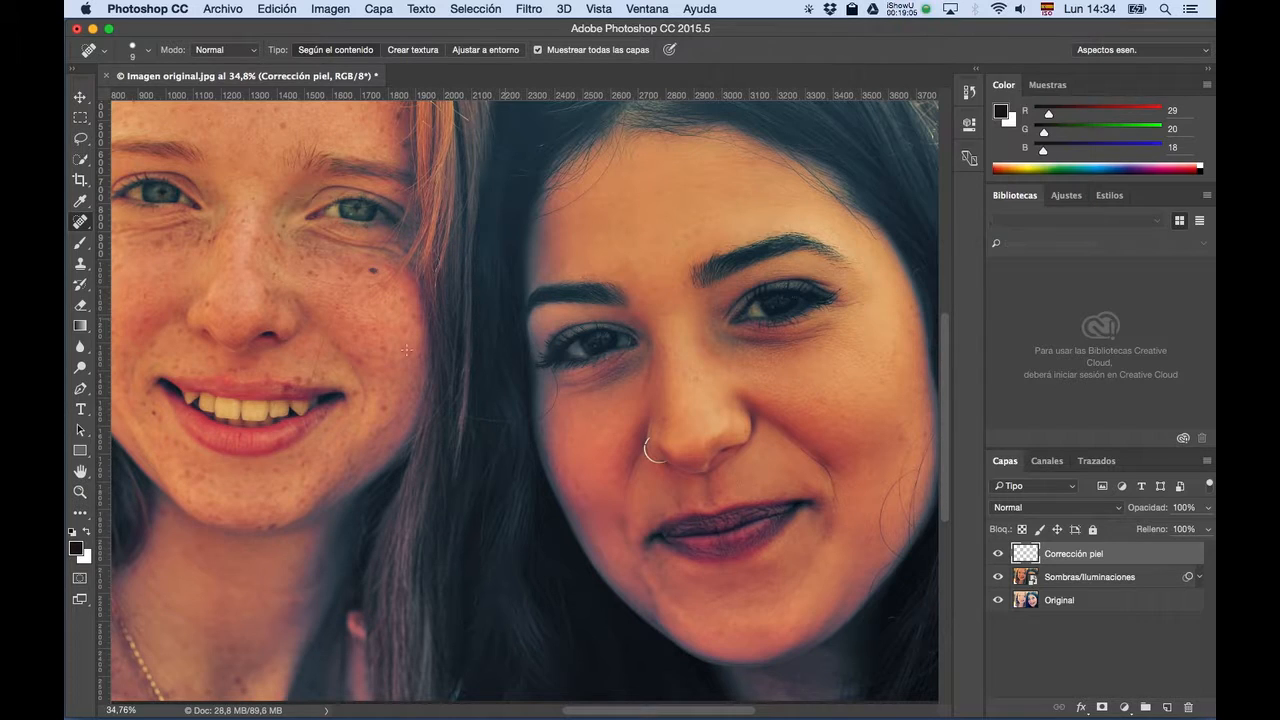
Enlarge the spot healing brush to about 73 px for the area around the red-haired woman's mouth.
scroll(172, 388, "up", 4)
key("space")
left_click_drag(256, 384, 358, 384)
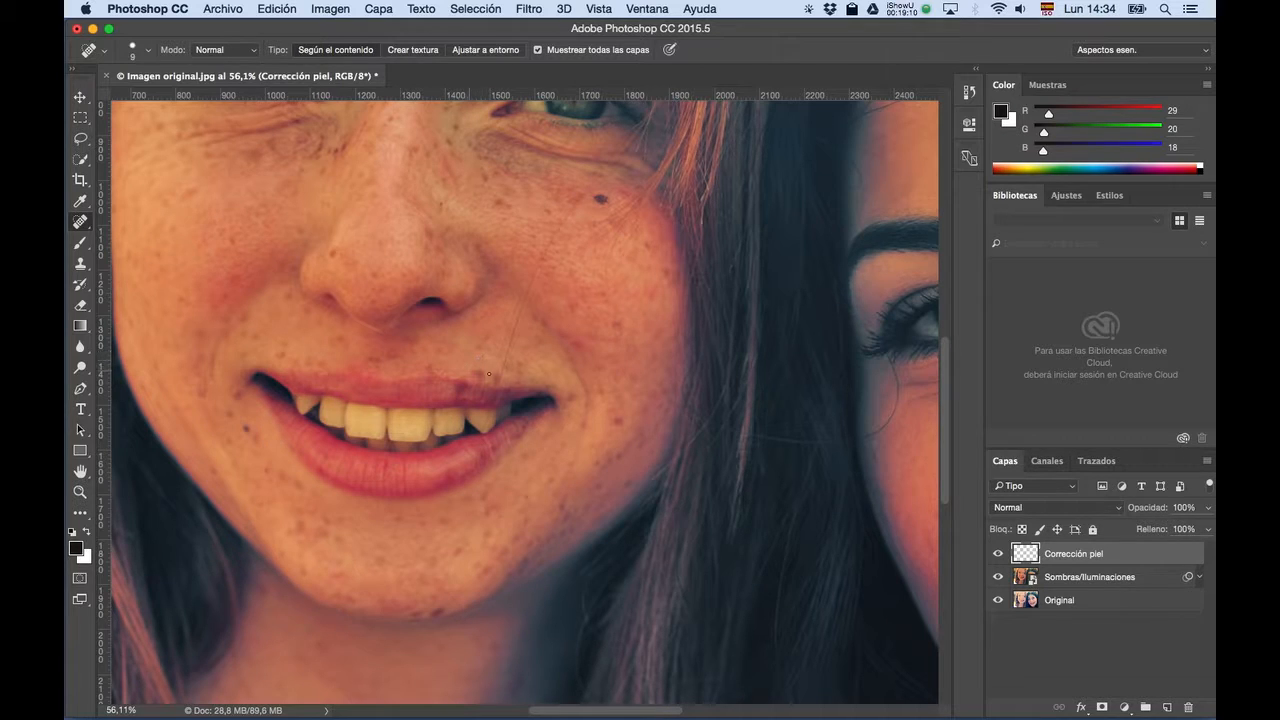
left_click_drag(403, 397, 413, 395)
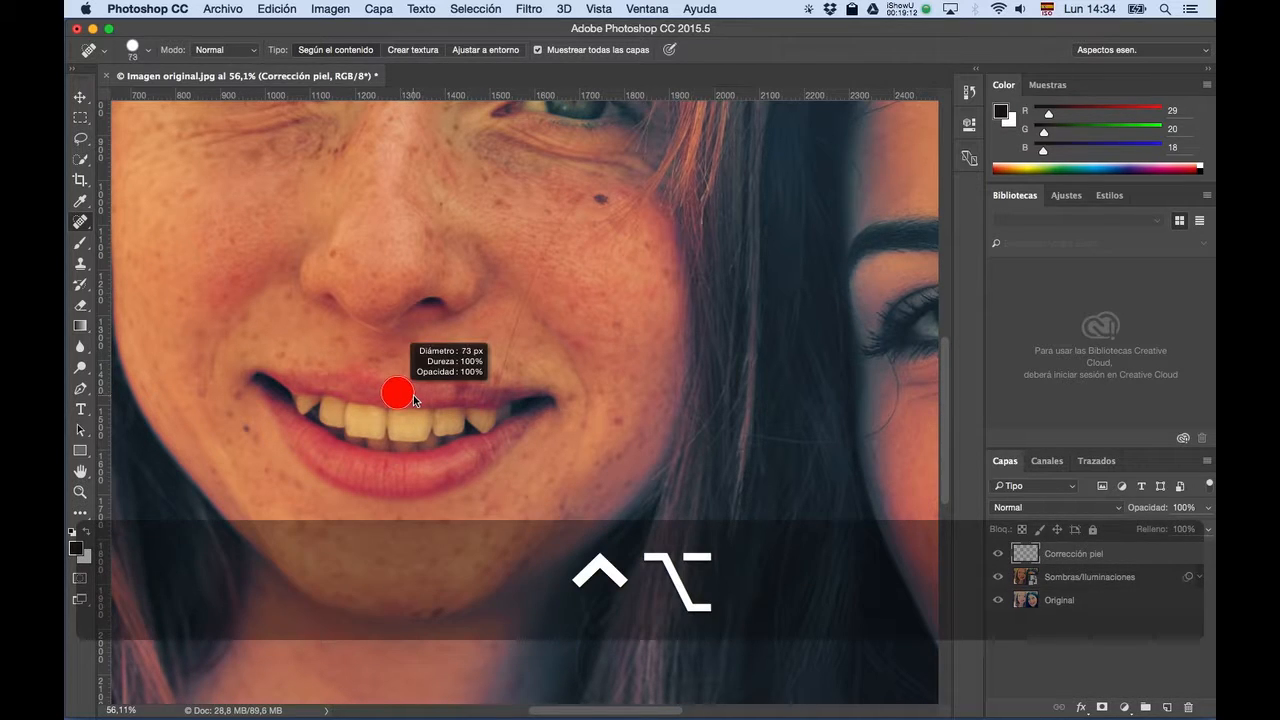
Switch from spot healing to the Healing Brush (Pincel corrector) and size its brush to 56 px.
left_click(84, 228)
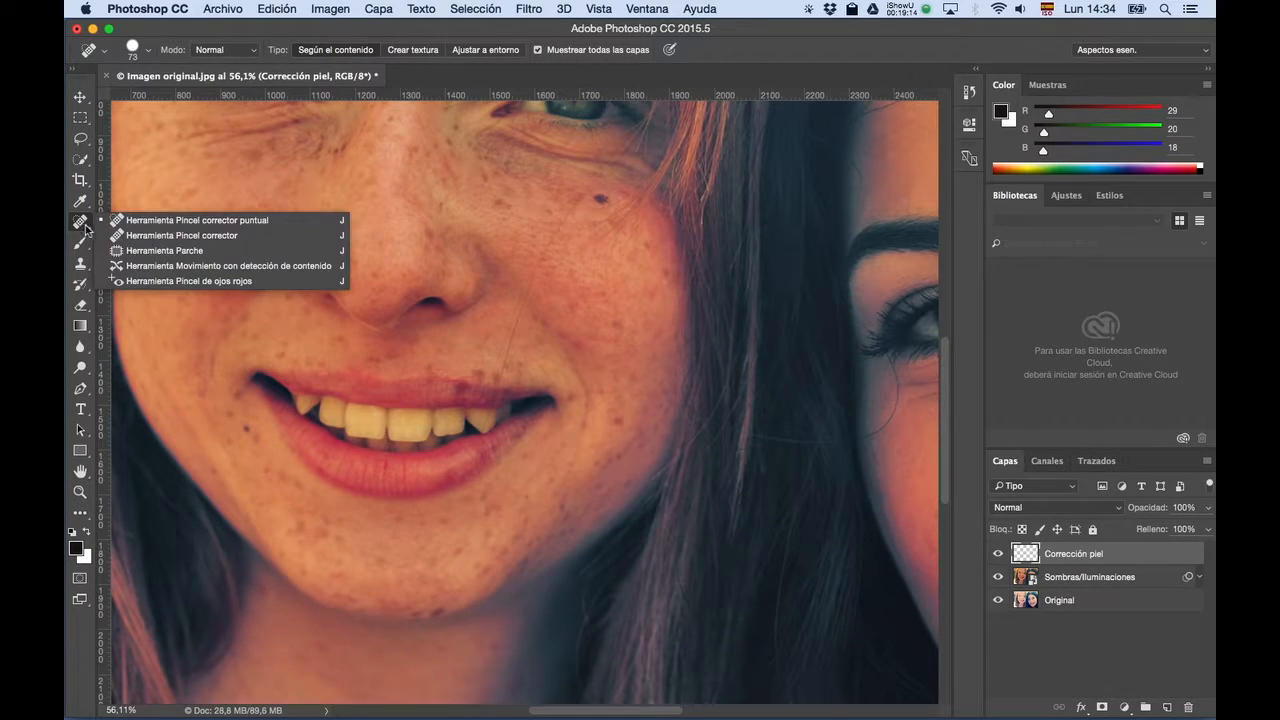
left_click(130, 235)
left_click_drag(325, 389, 327, 387)
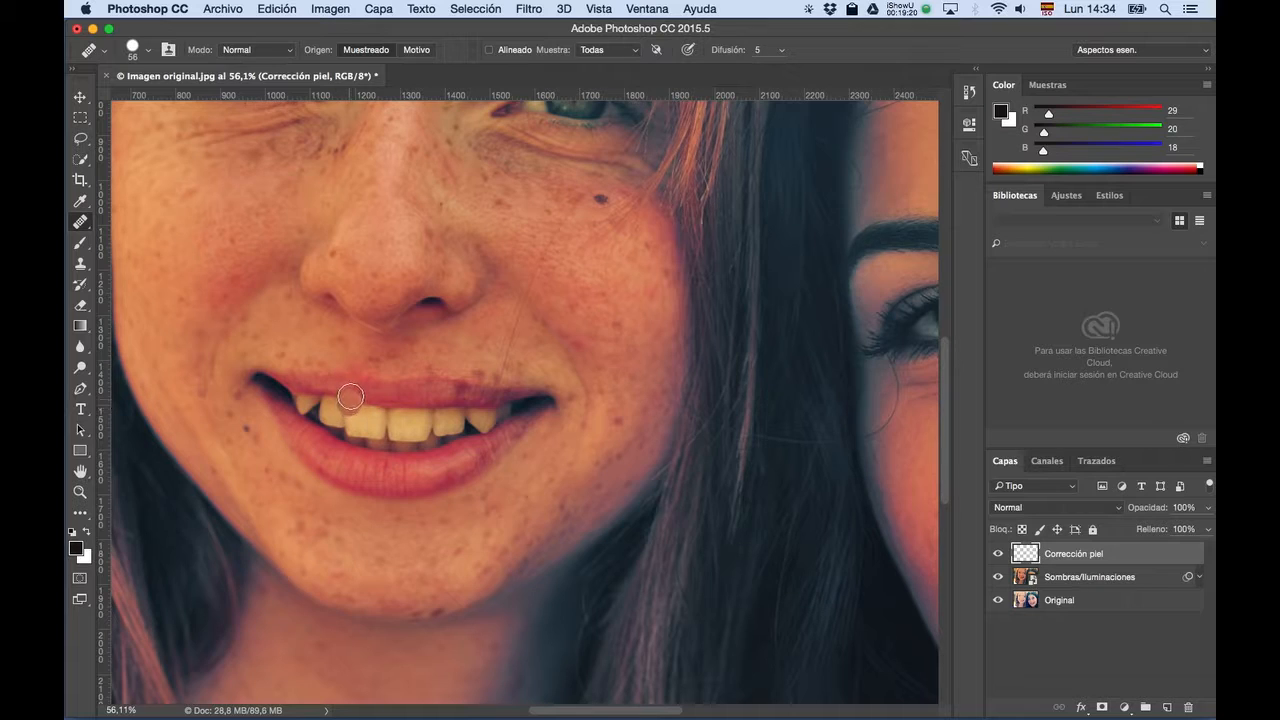
Sample clean skin on the red-haired woman's upper lip, try healing the lip's dark spot with it, and undo the stroke.
left_click(352, 399, "alt")
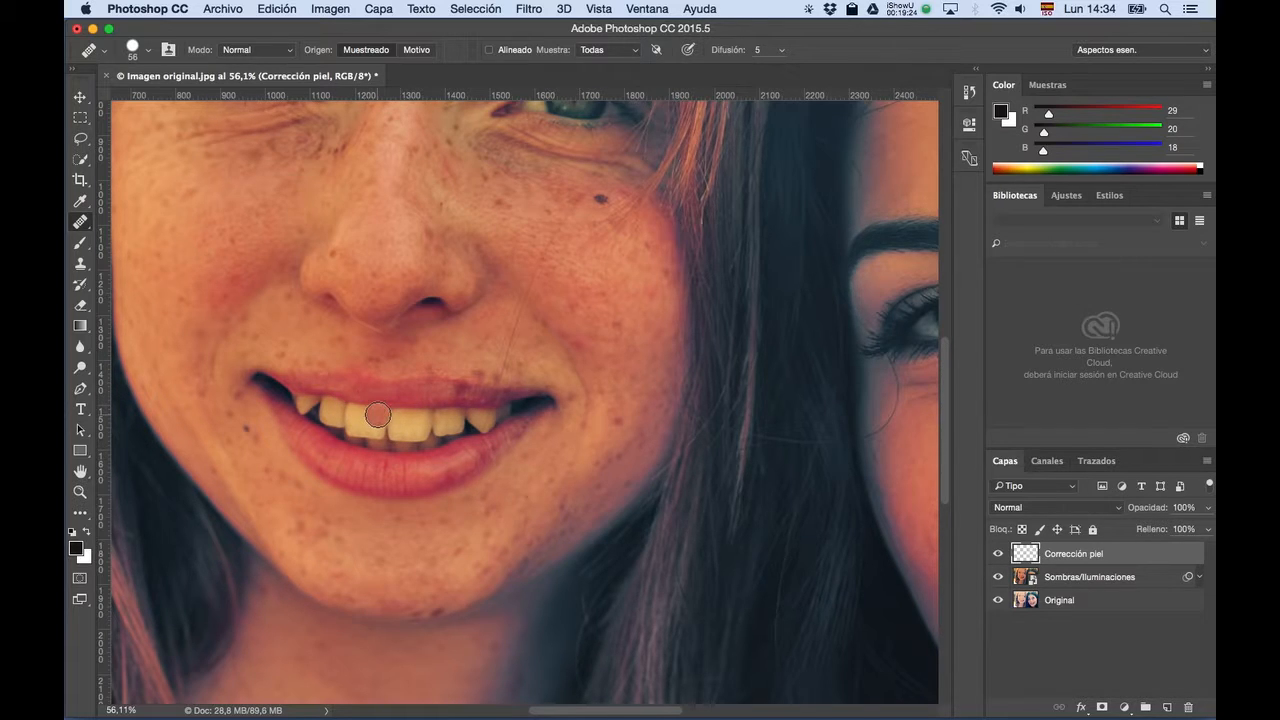
key("XF86MonBrightnessUp")
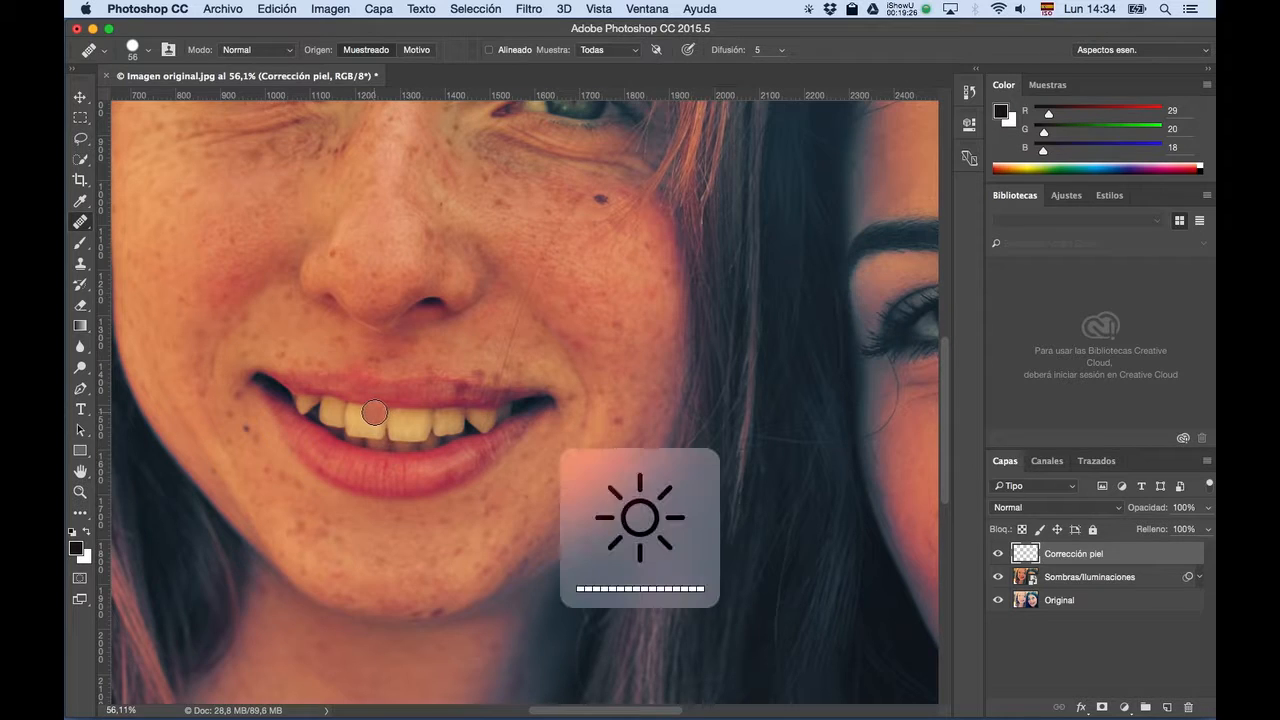
left_click(332, 384, "alt")
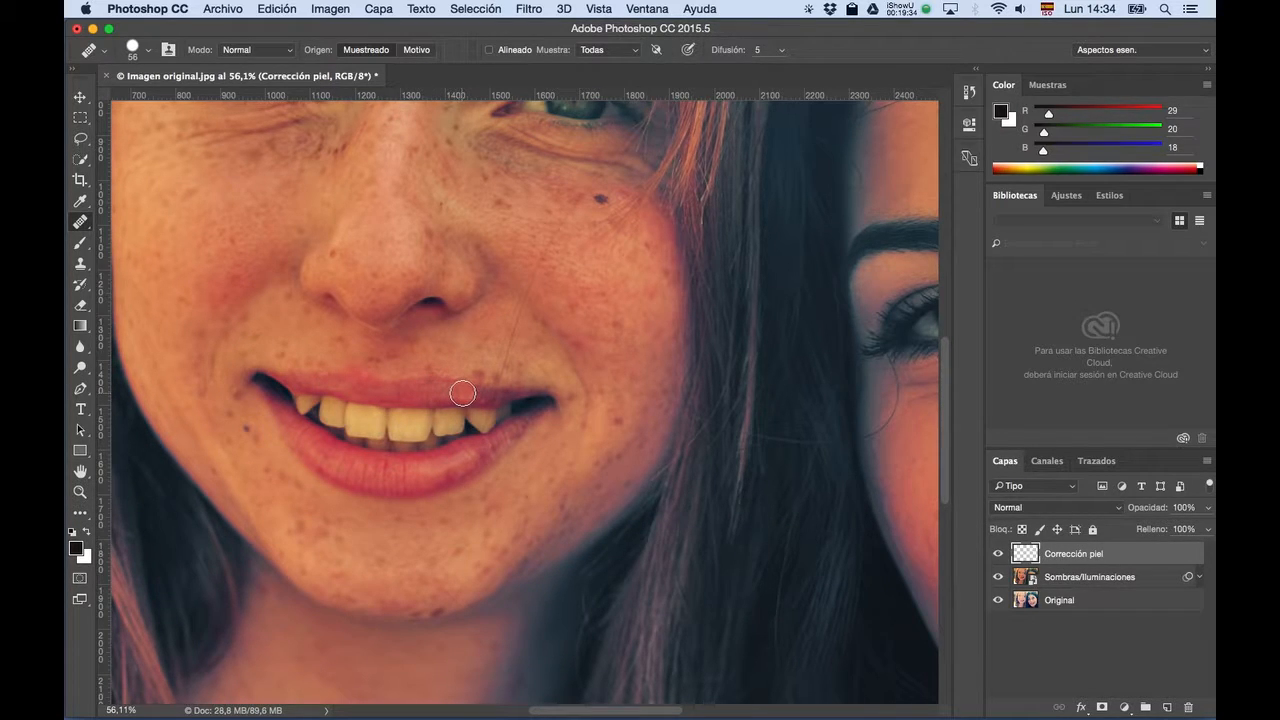
key("super+z")
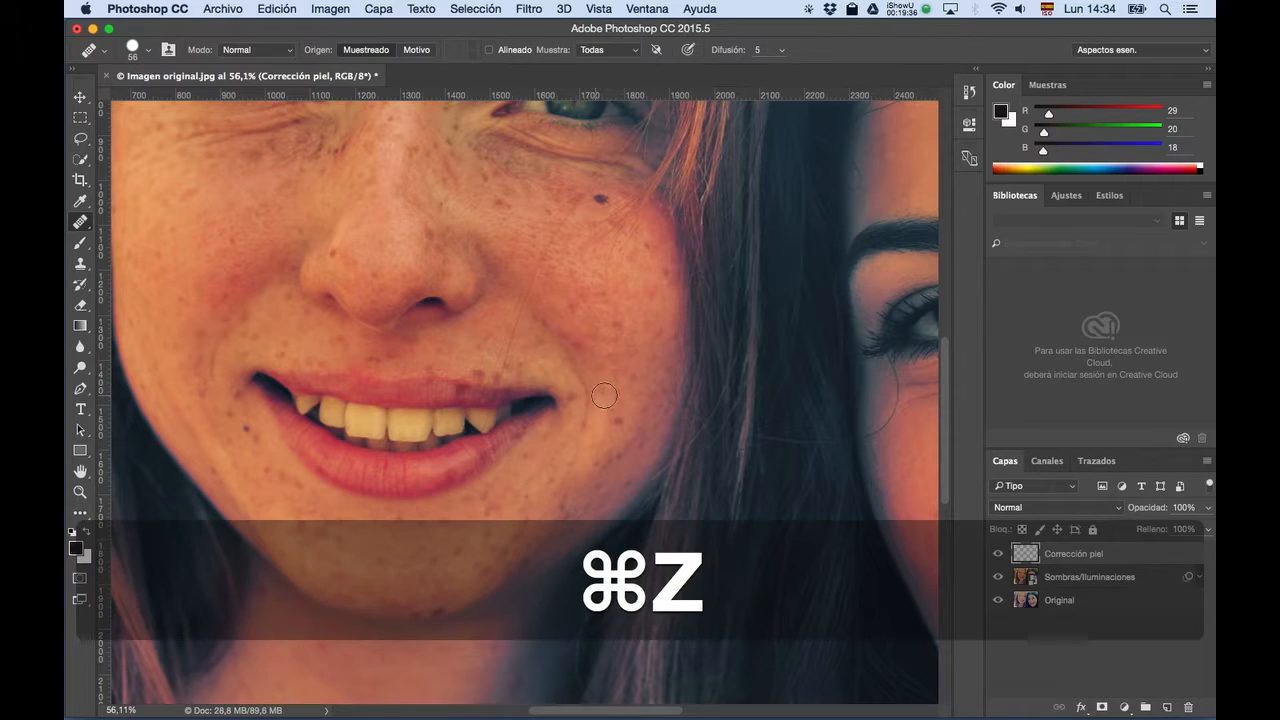
Show the Clone Source (Origen de clonación) settings and undo the trial healing strokes on the upper lip.
left_click(650, 8)
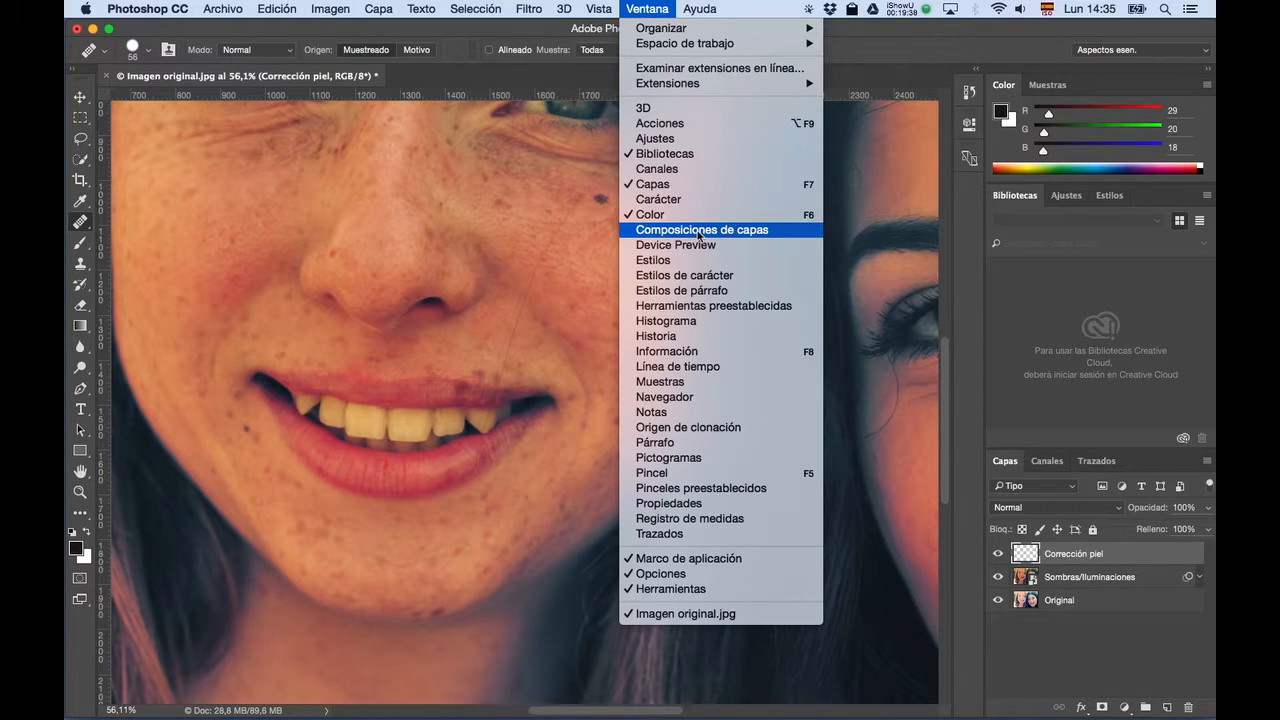
left_click(692, 427)
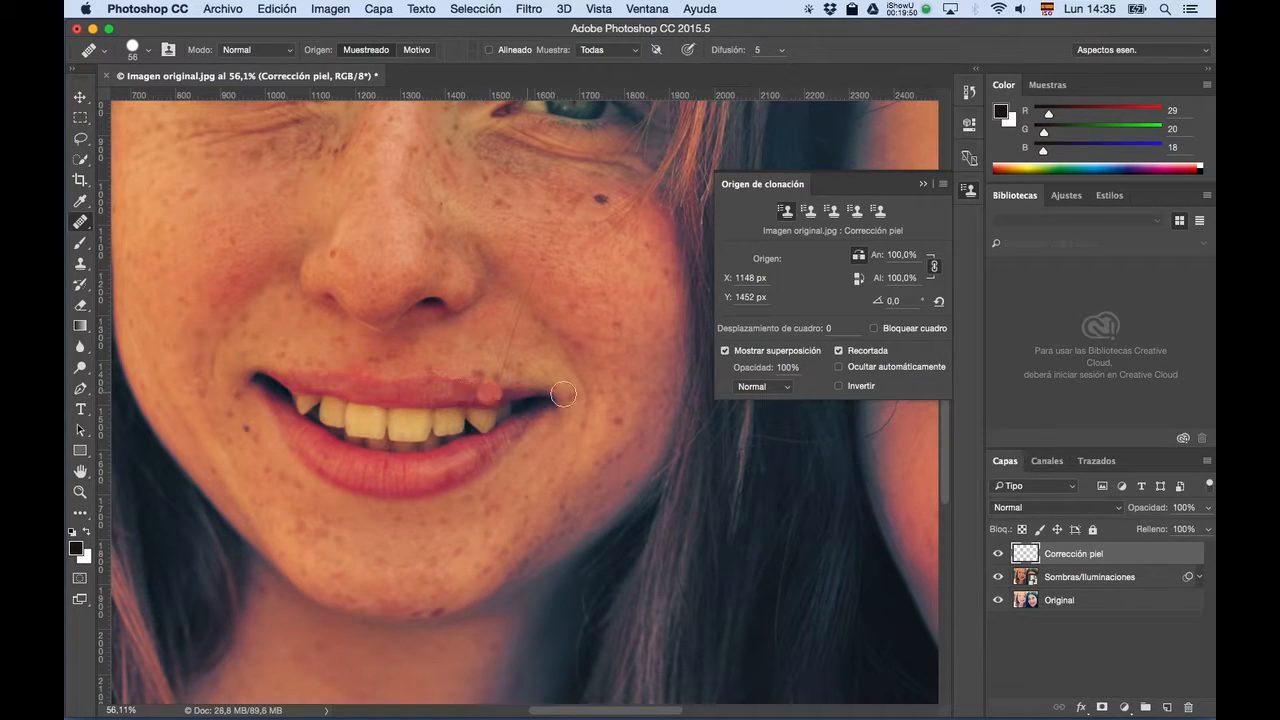
key("super+z")
scroll(466, 400, "up", 3)
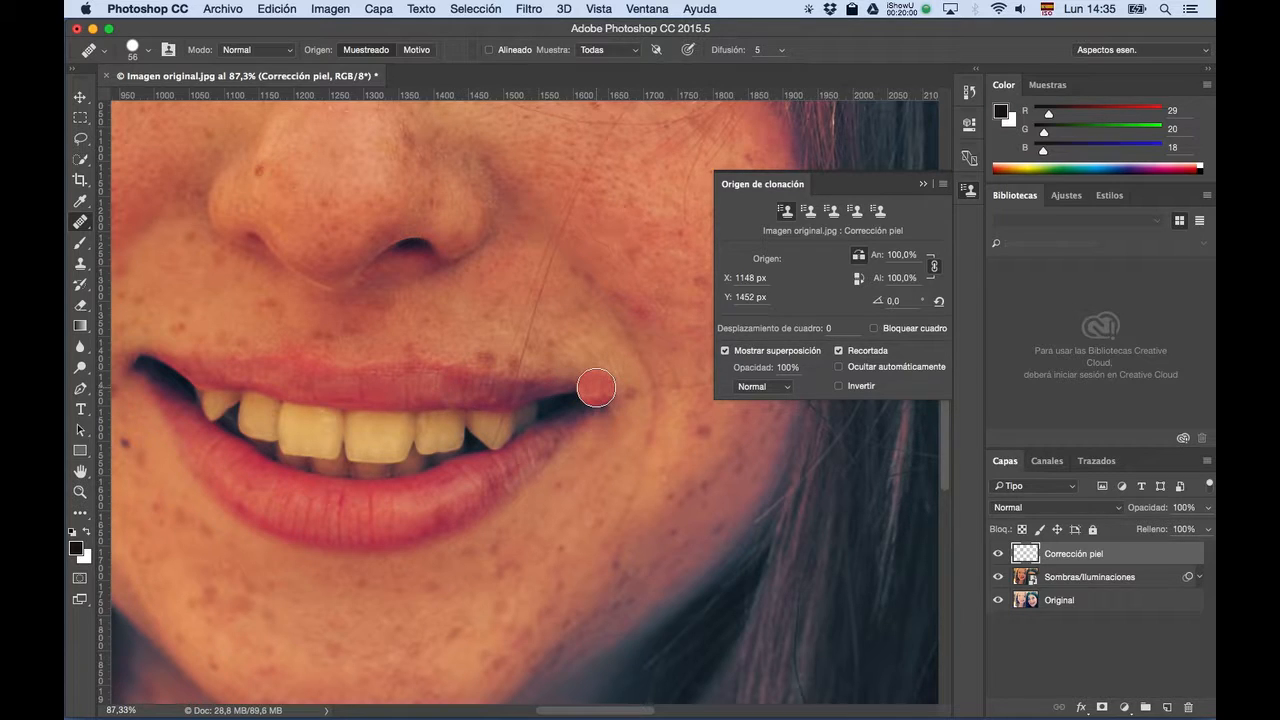
key("alt+super+z")
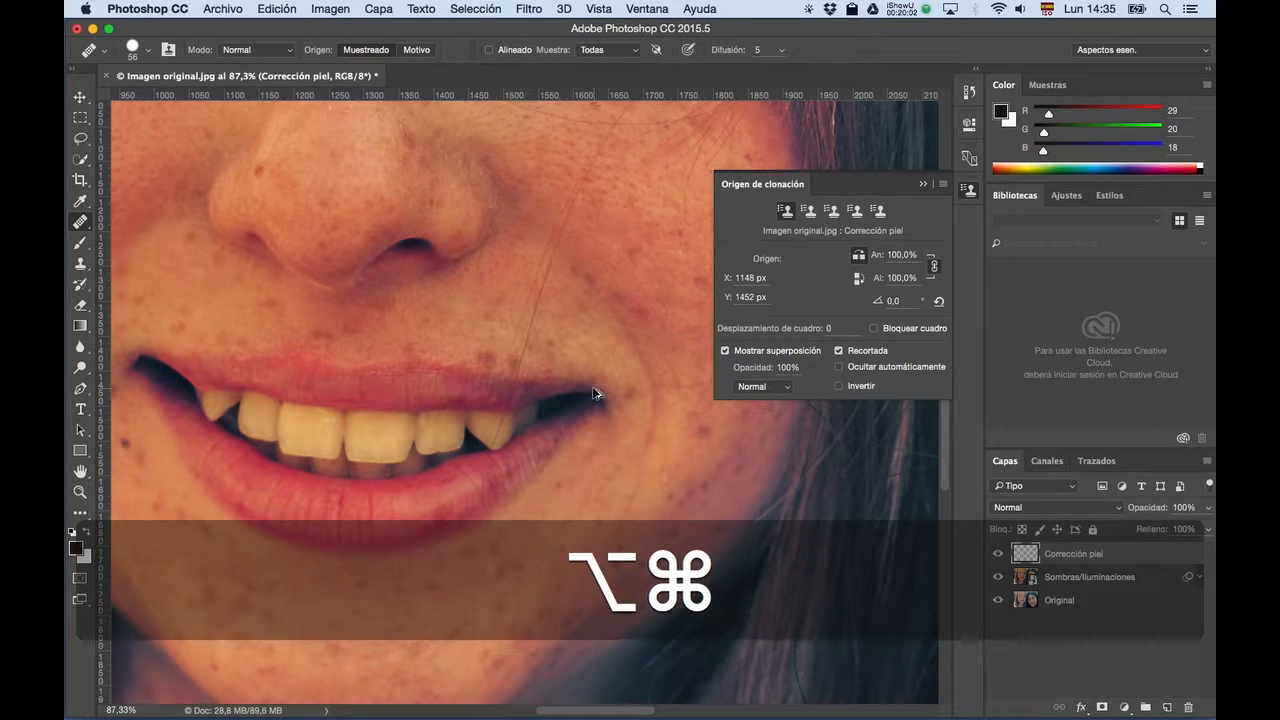
key("alt+super+z")
scroll(519, 383, "down", 2)
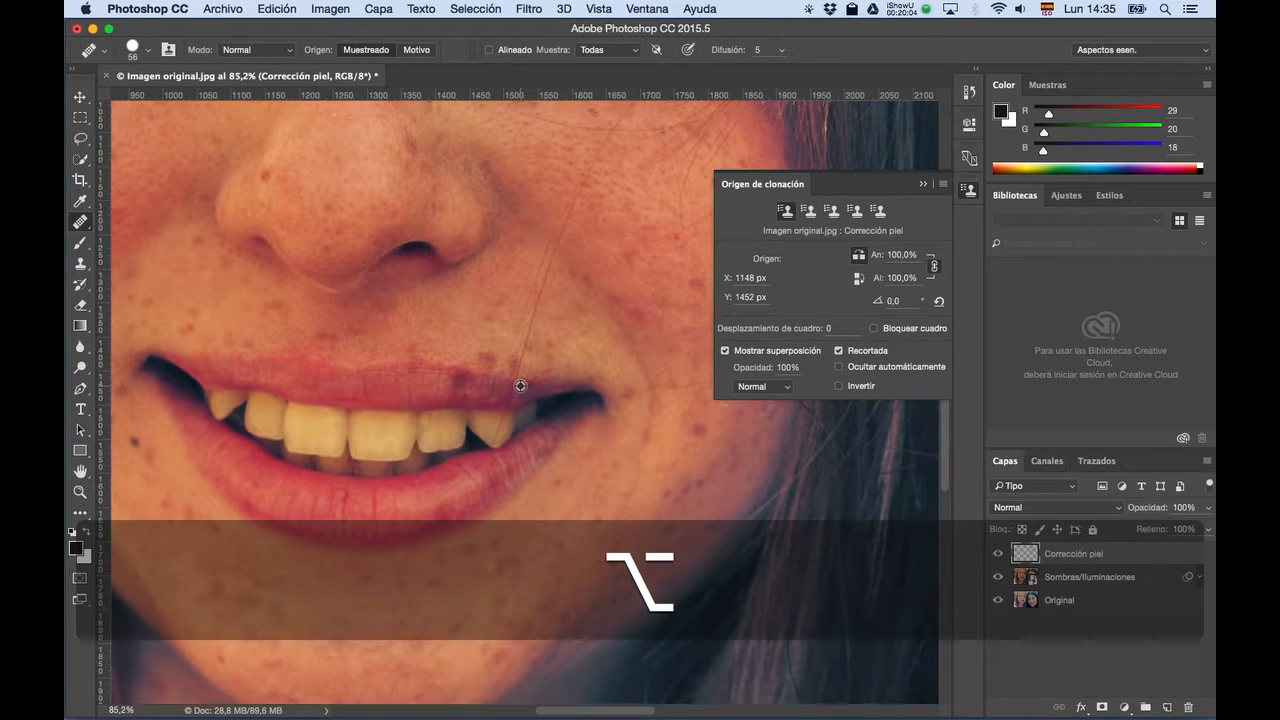
Try removing the dark spot on the upper lip with the Spot Healing Brush, and undo the result.
left_click(80, 222)
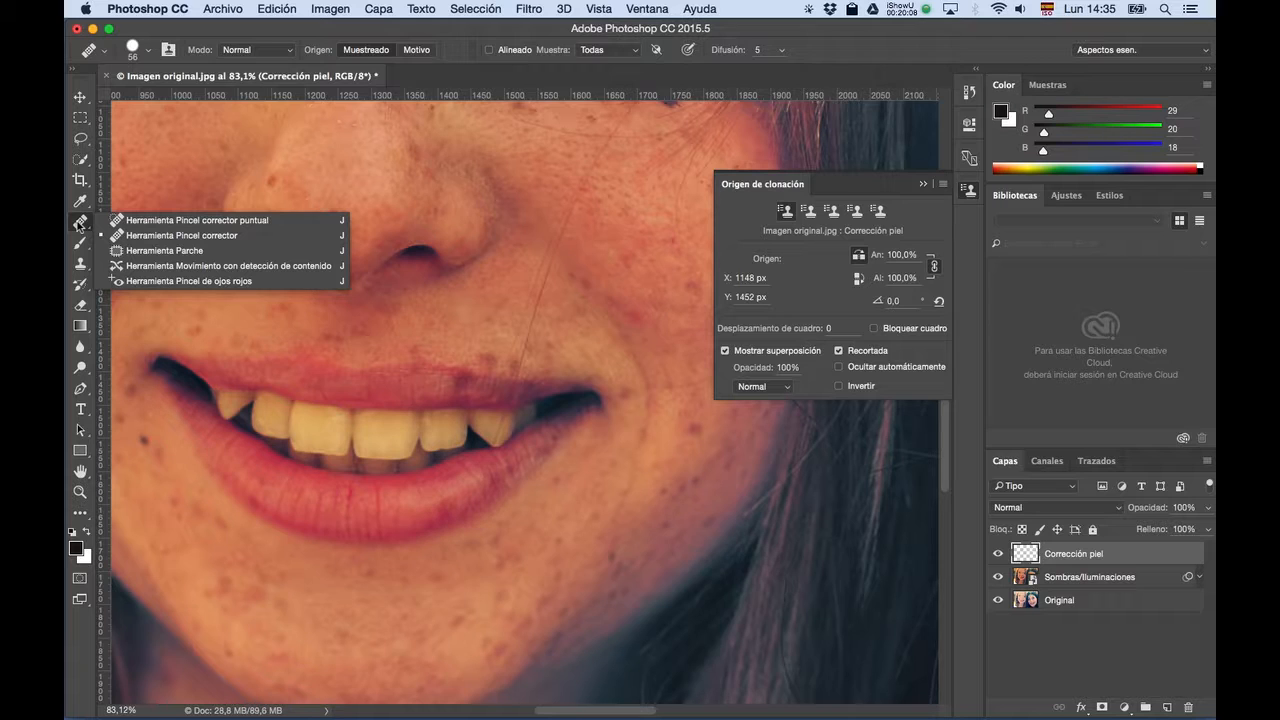
left_click(463, 380)
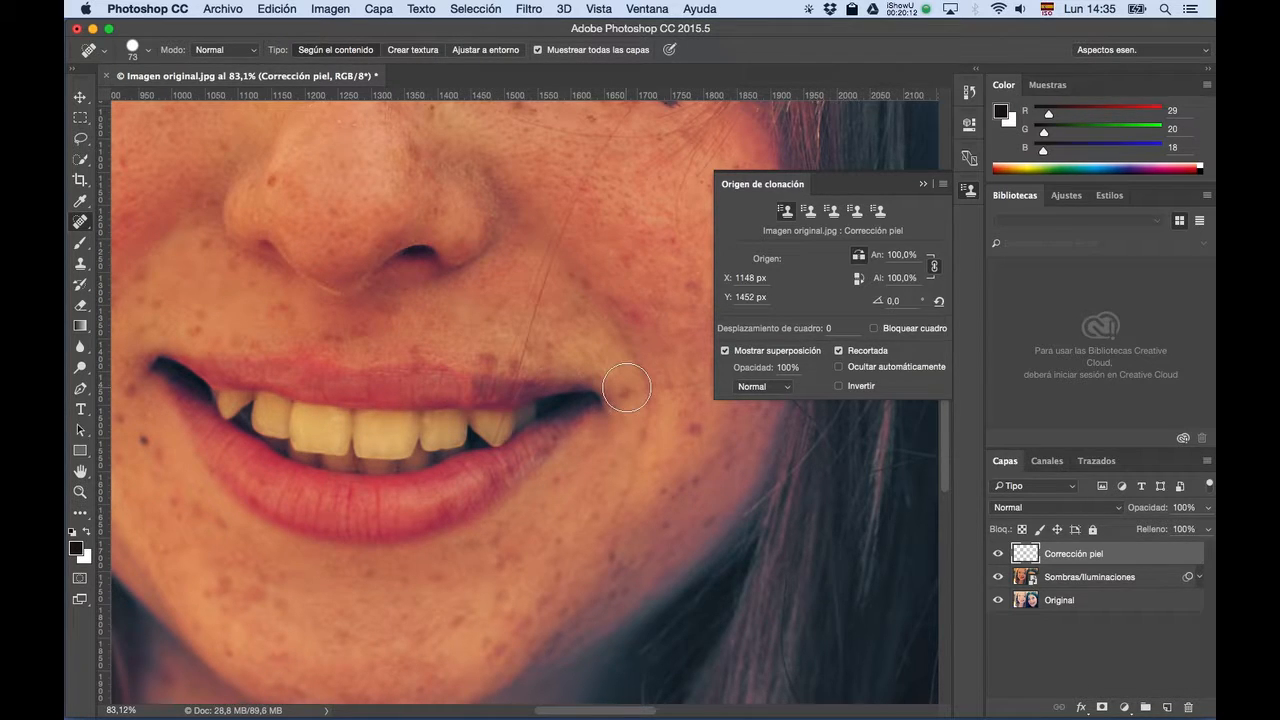
key("super+z")
Return to the Healing Brush, sample clean parts of the upper lip, and paint out the dark spot near the mouth corner.
right_click(80, 226)
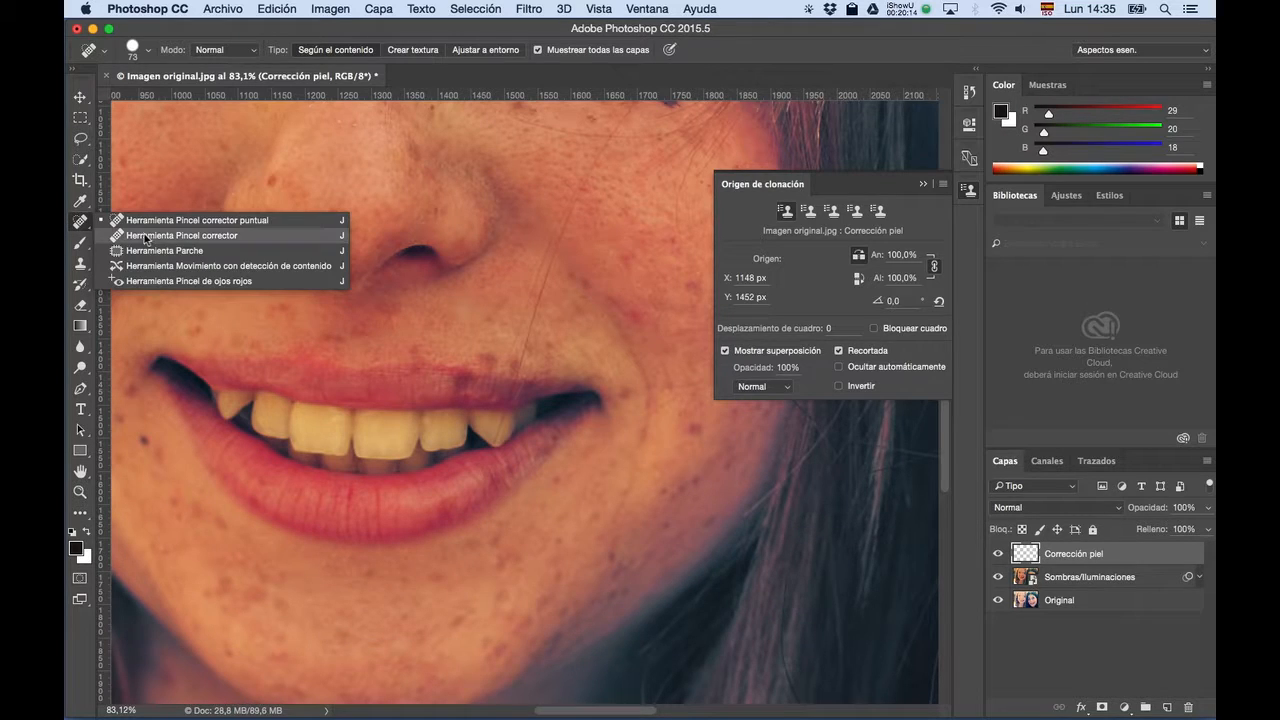
left_click(150, 238)
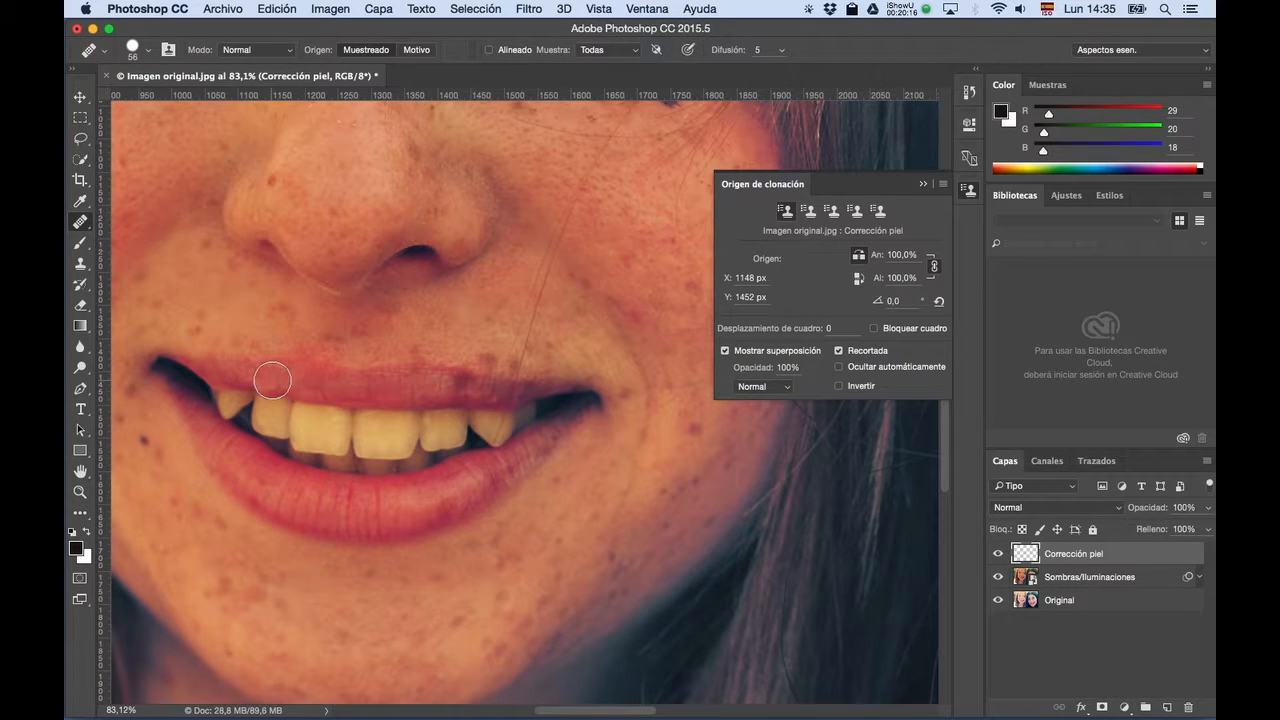
key("alt")
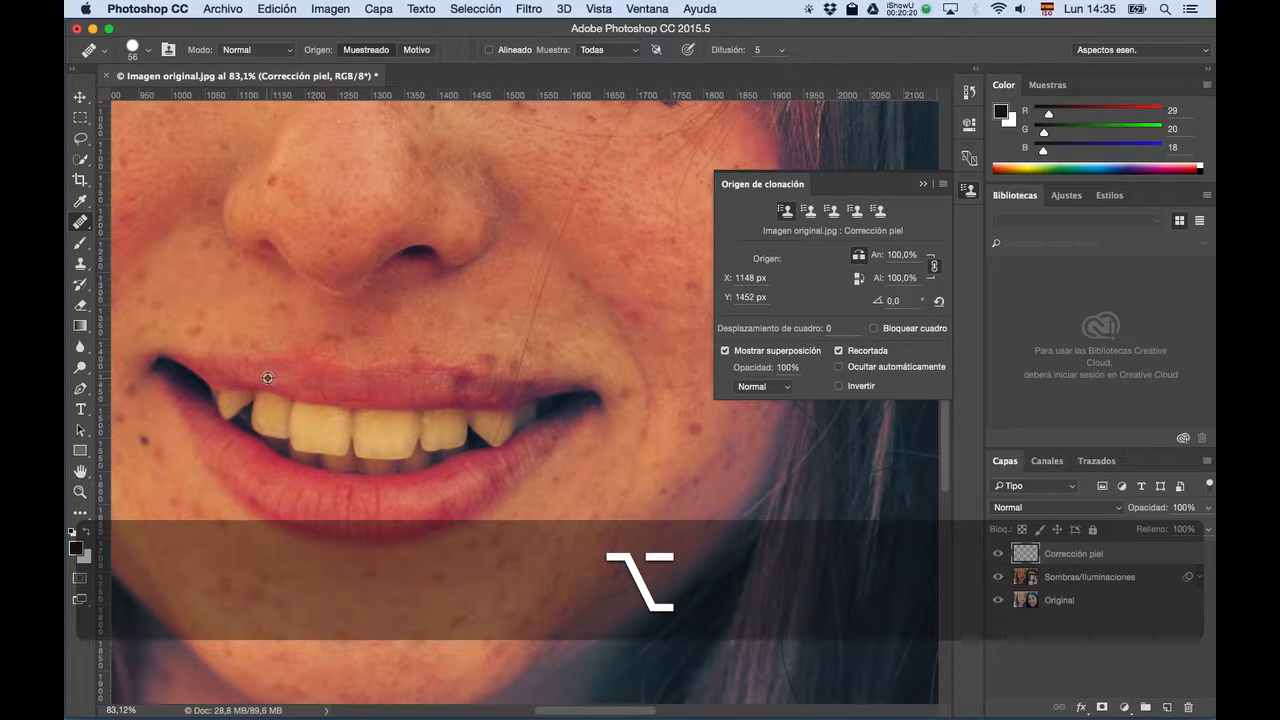
left_click(326, 381, "alt")
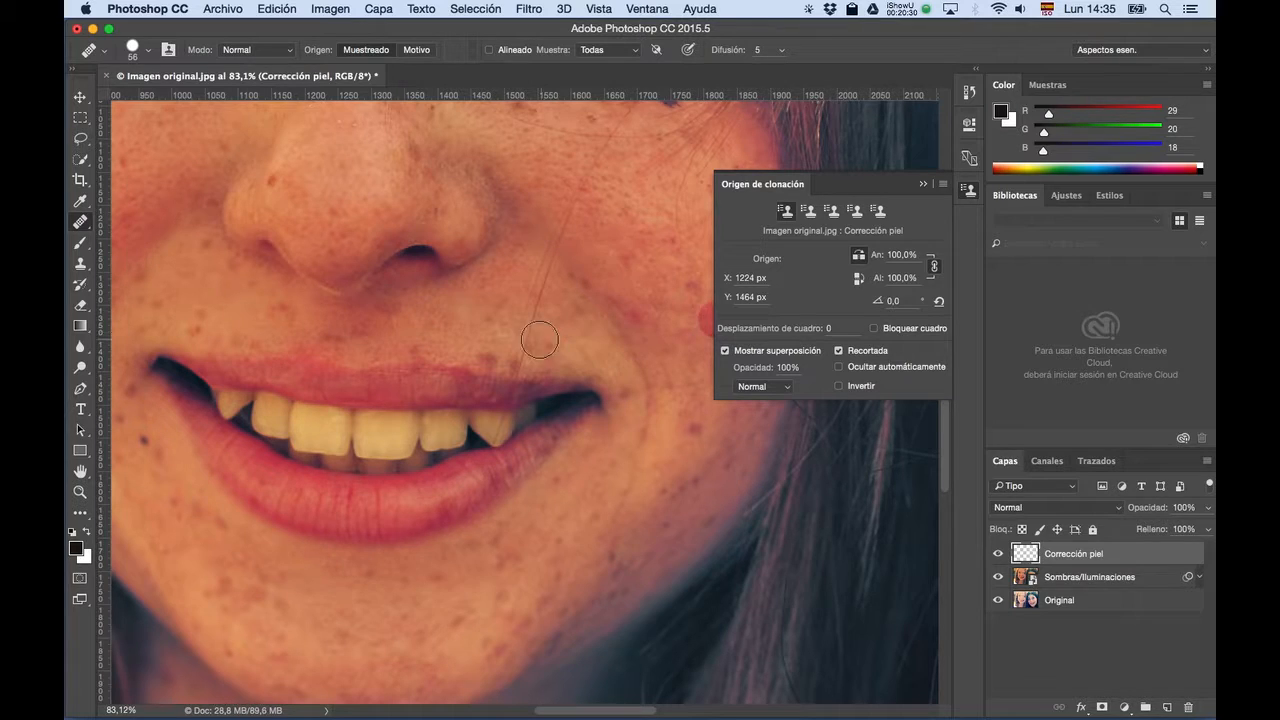
key("alt")
scroll(540, 340, "down", 6)
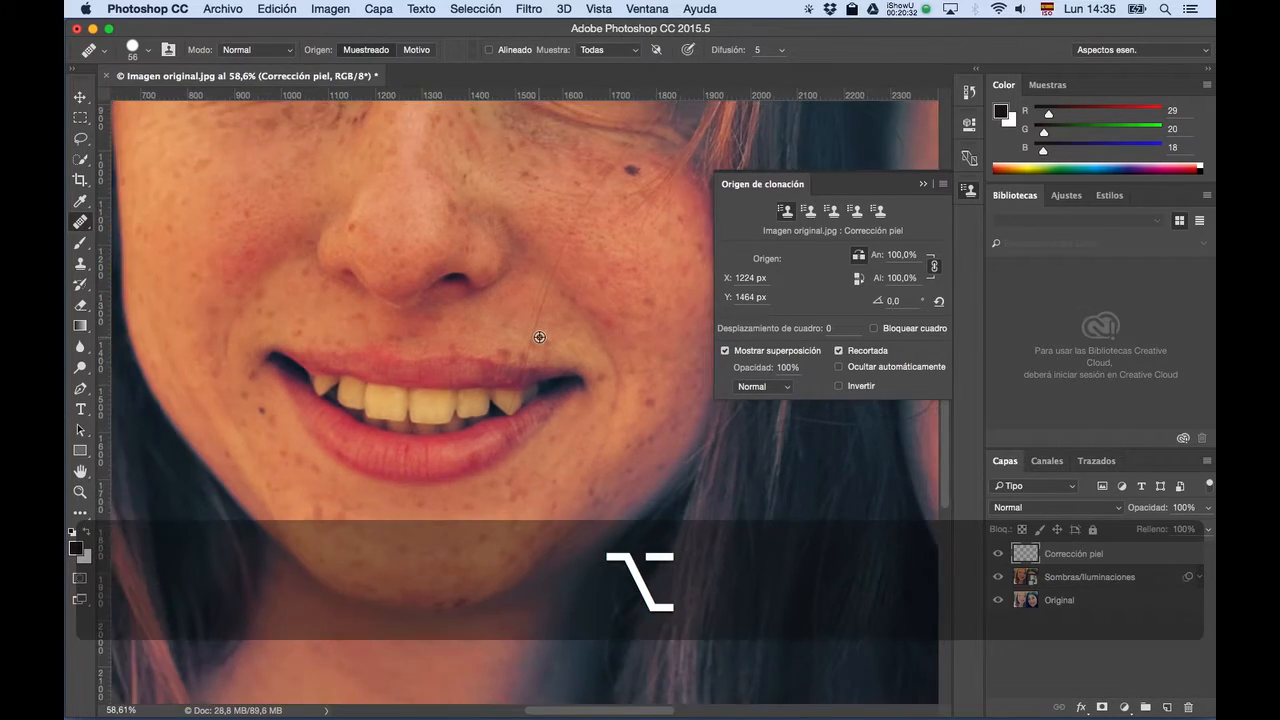
scroll(542, 347, "up", 6)
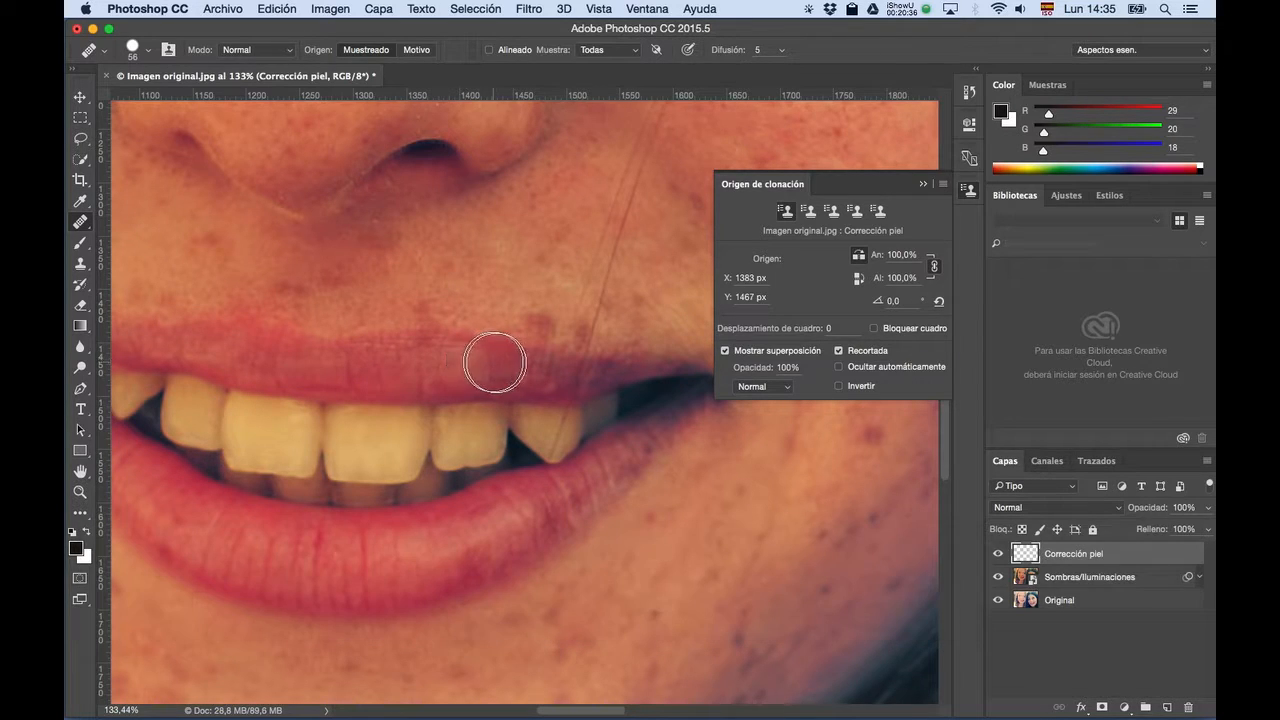
Sample the inner end of the dark-haired woman's left-hand eyebrow as the healing source and enlarge the brush to 93 px.
scroll(593, 353, "down", 3)
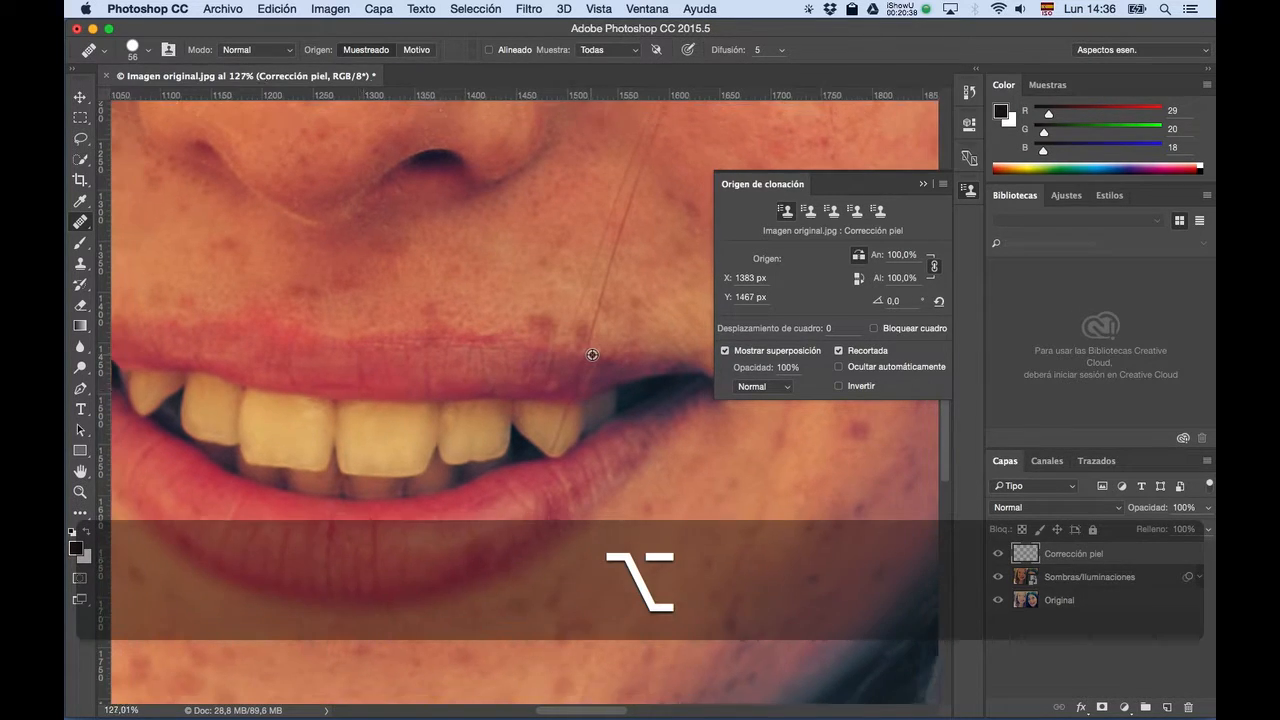
scroll(593, 353, "down", 5)
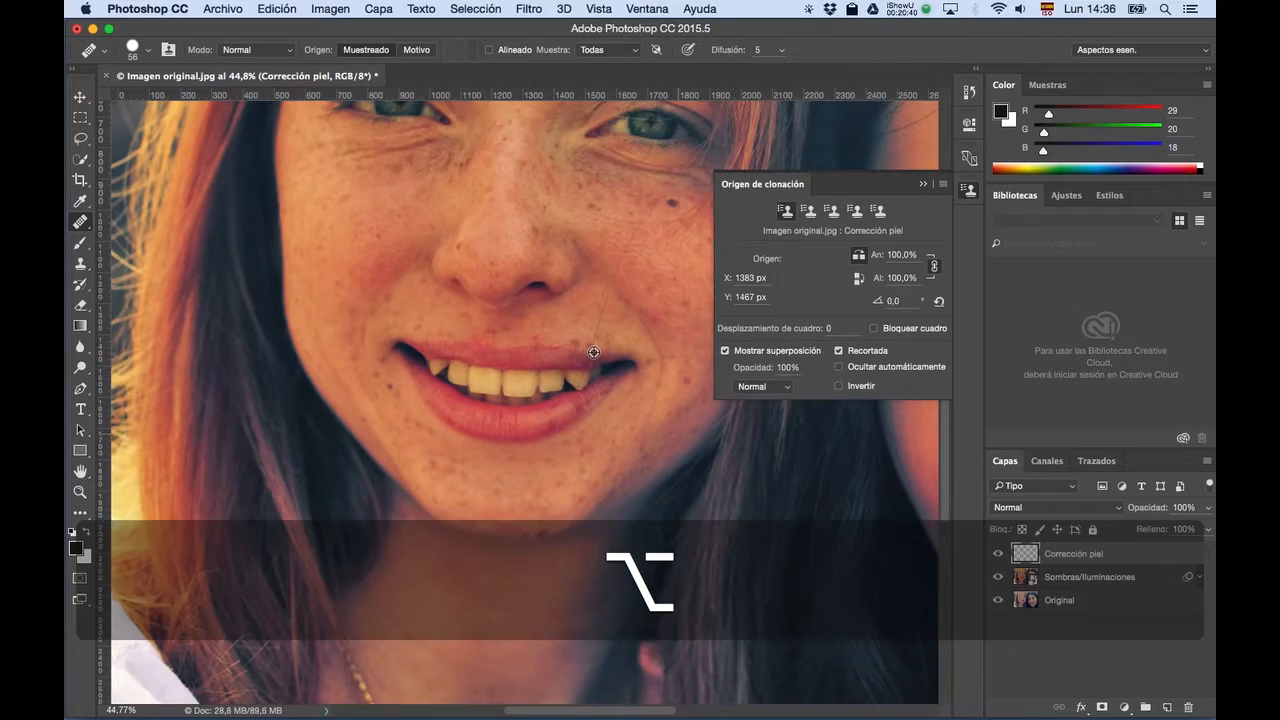
key("space")
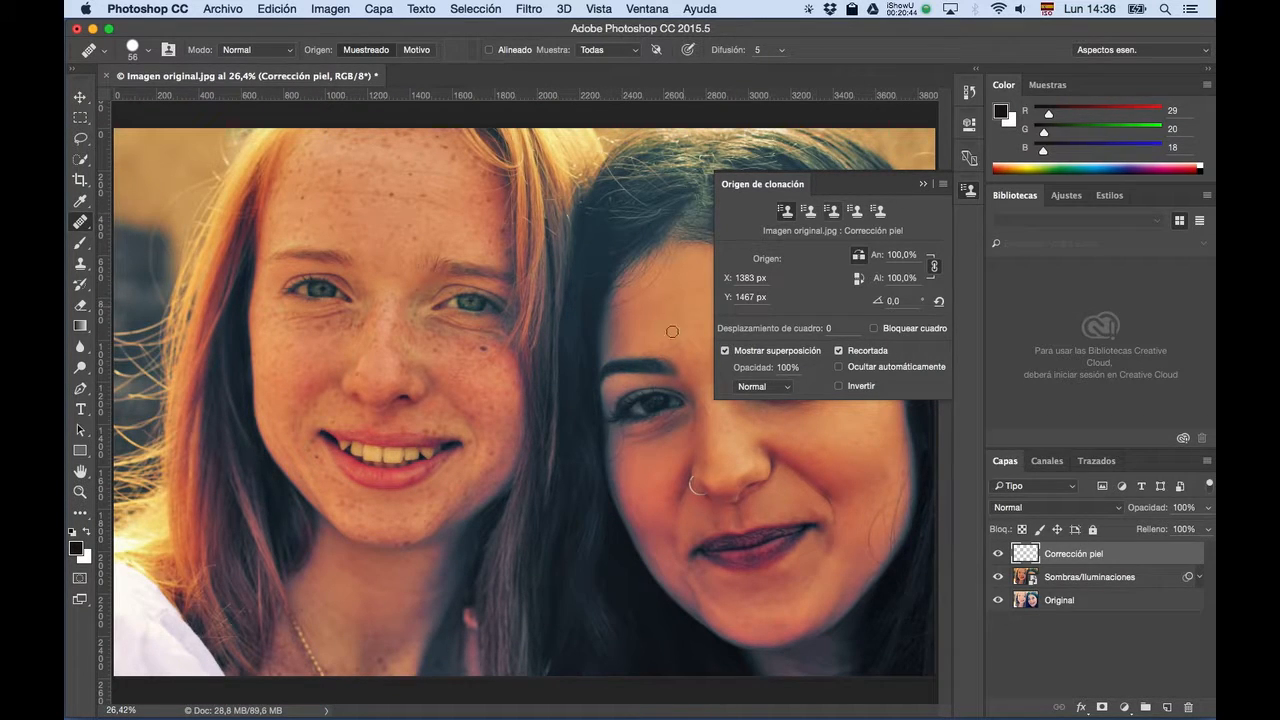
scroll(776, 397, "up", 5)
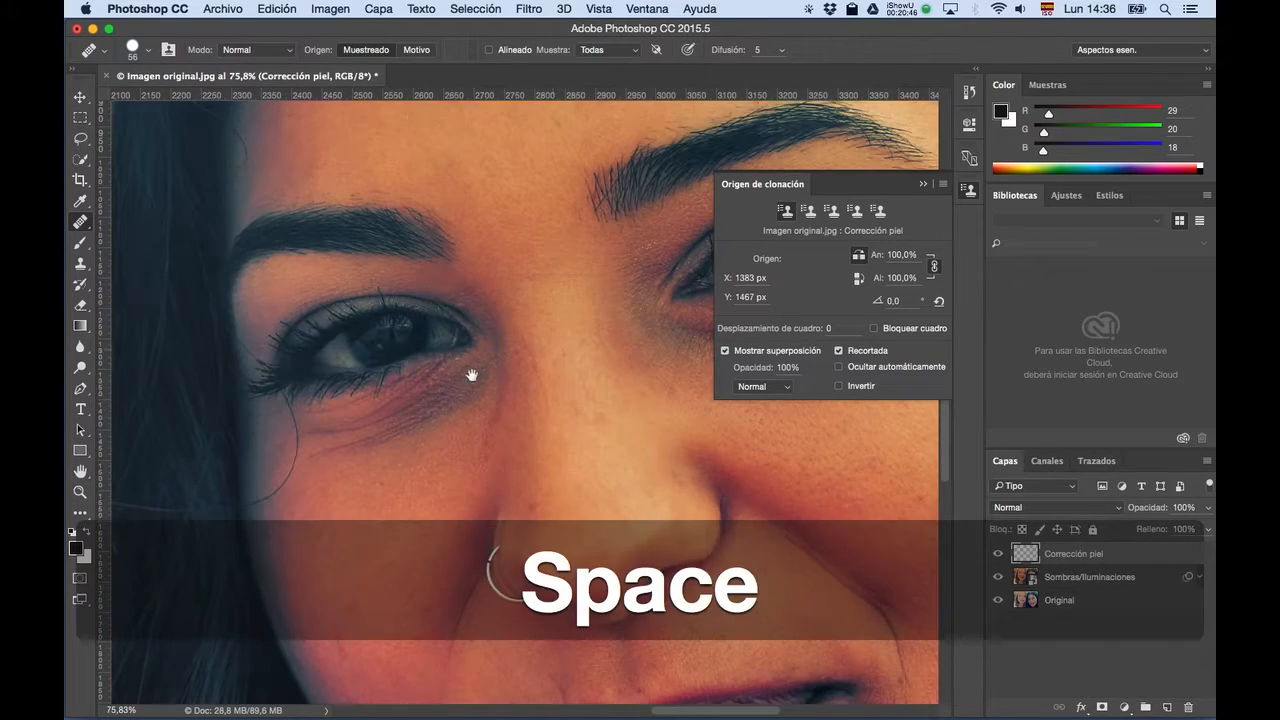
key("space")
mouse_move(608, 314)
left_mouse_down()
mouse_move(486, 351)
mouse_move(595, 337)
left_mouse_up()
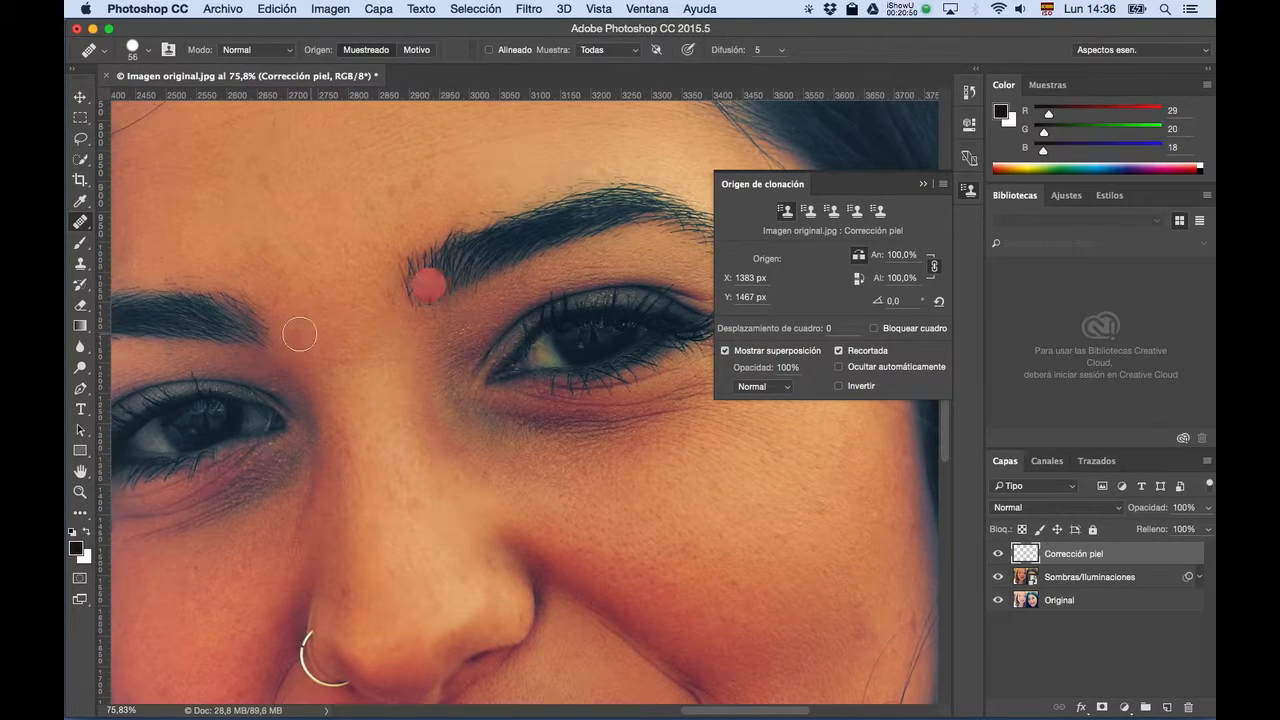
key("alt")
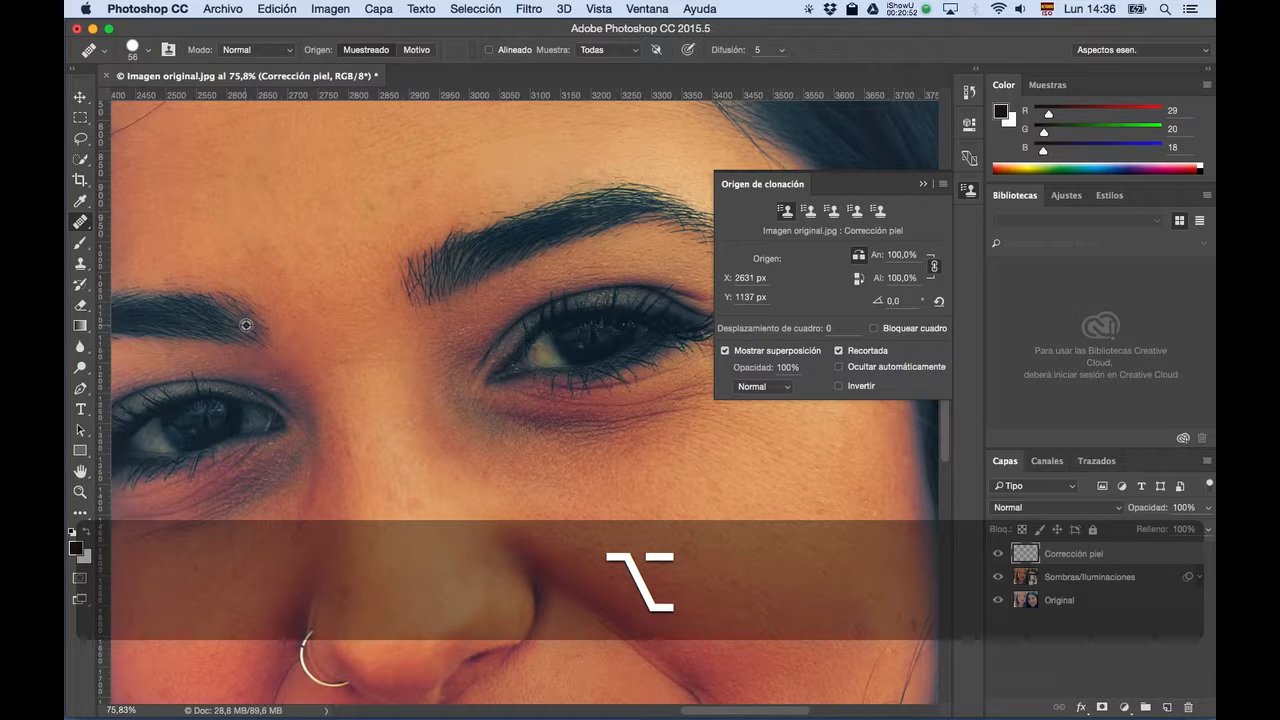
mouse_move(422, 287)
left_mouse_down()
mouse_move(440, 291)
mouse_move(430, 280)
left_mouse_up()
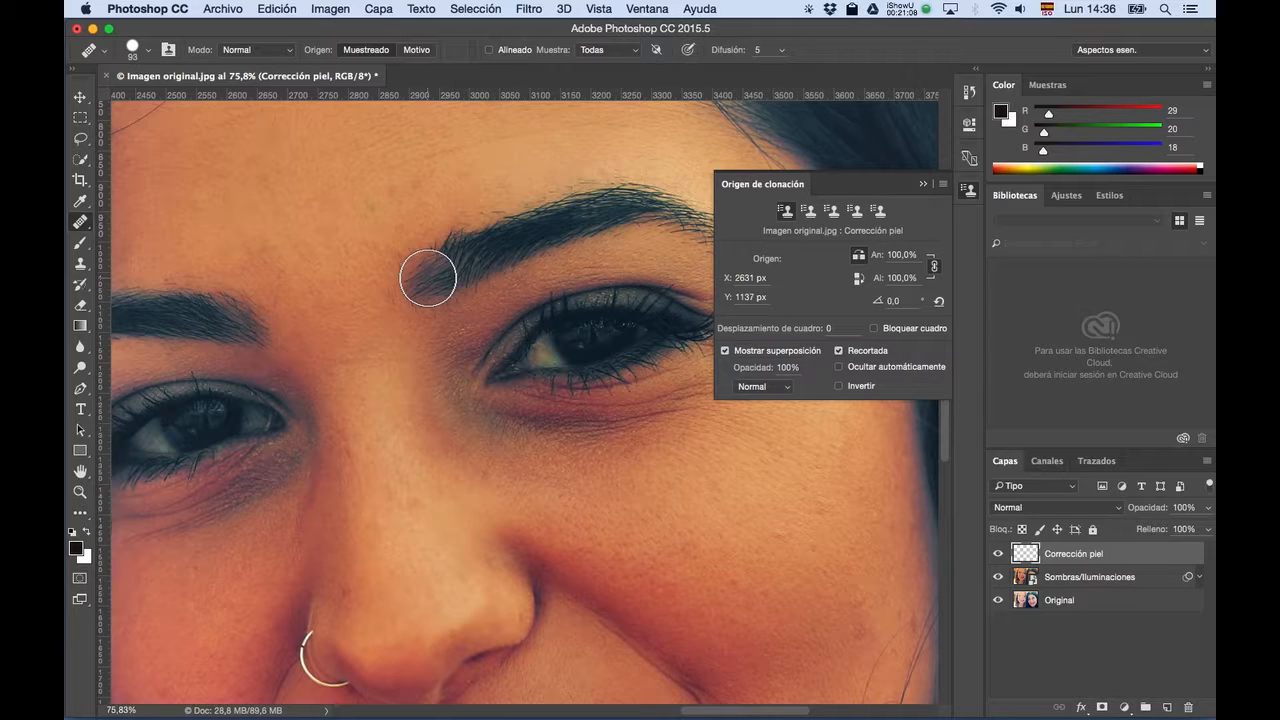
left_click(909, 9)
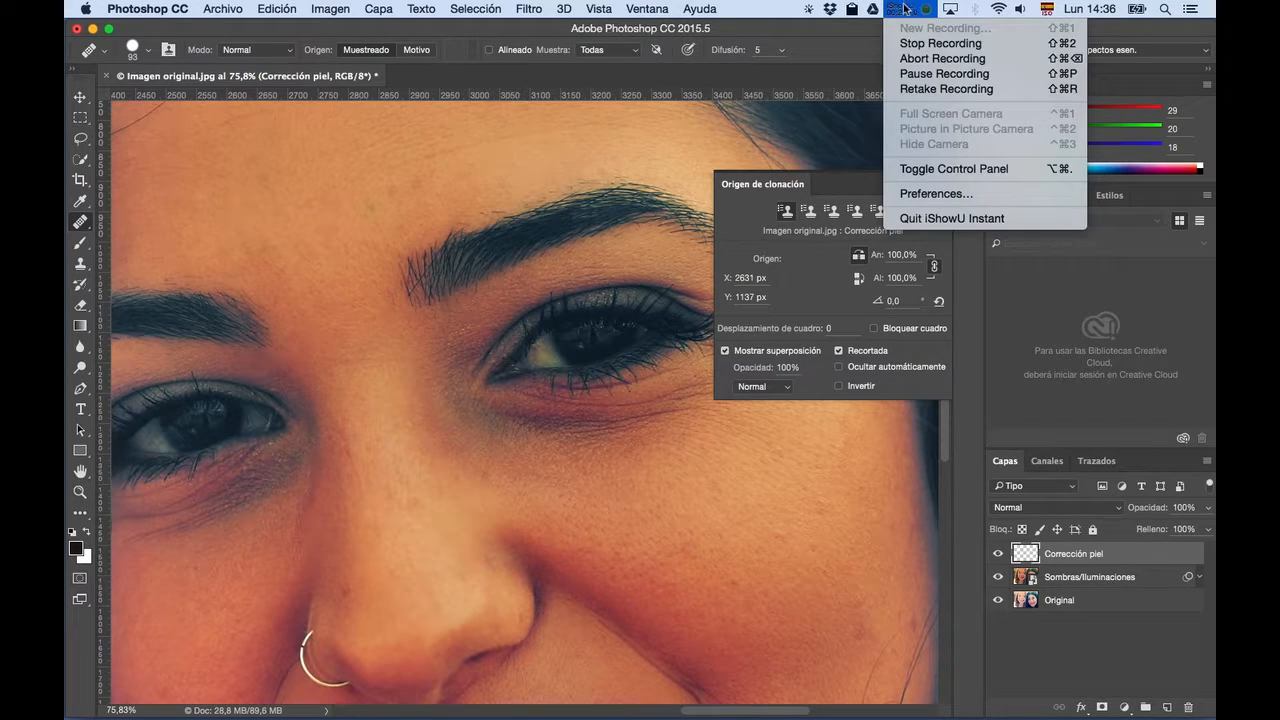
left_click(916, 74)
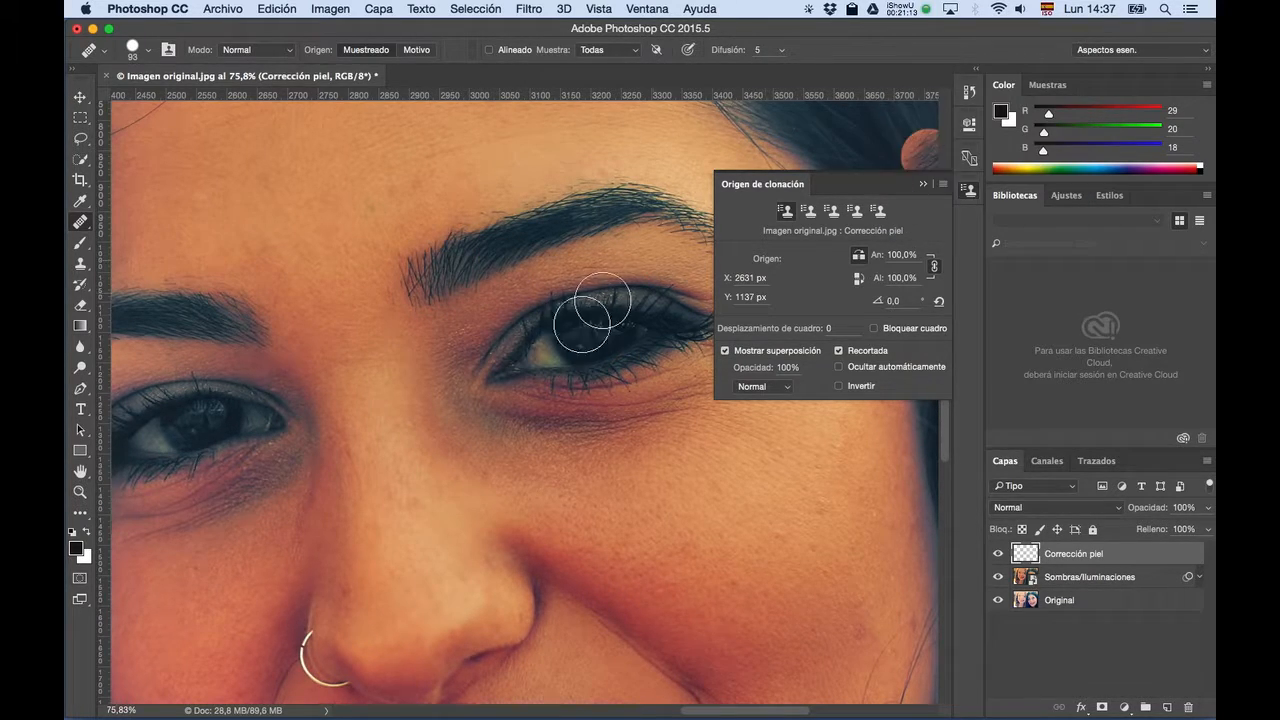
Set the clone source's rotation angle to -29° to match the opposite eyebrow.
left_click_drag(400, 265, 423, 266)
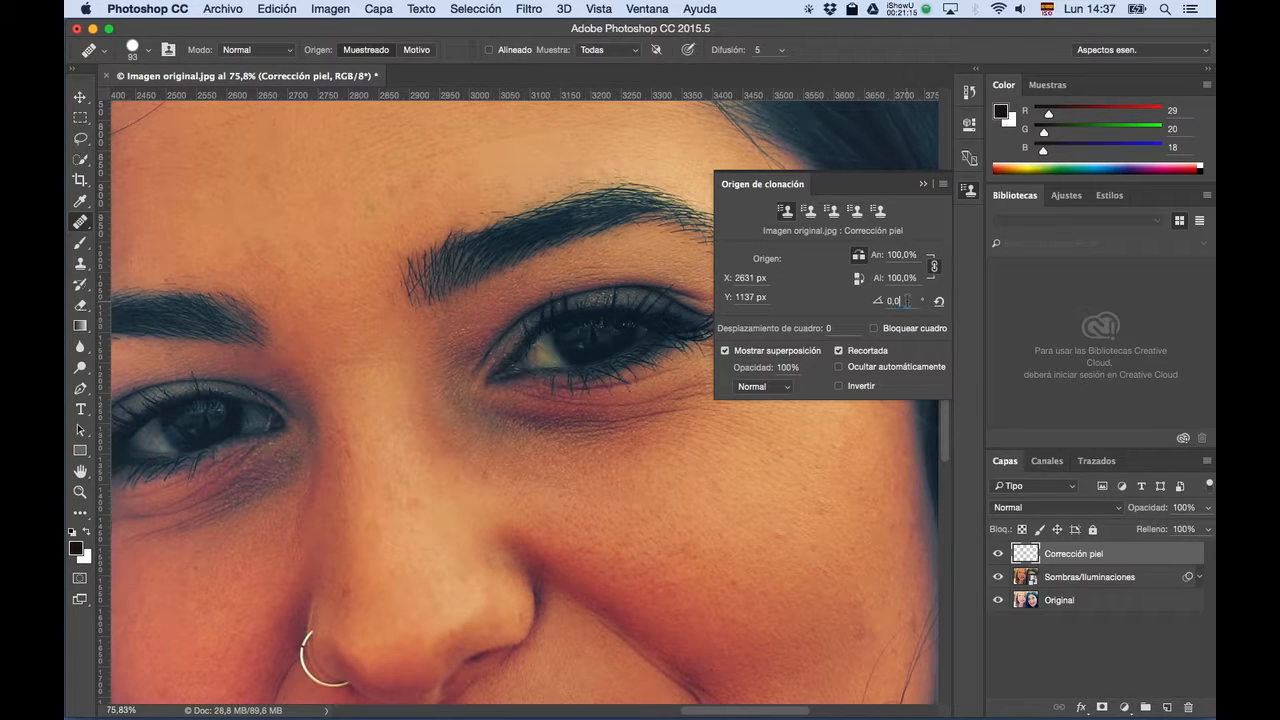
type("-29")
key("Tab")
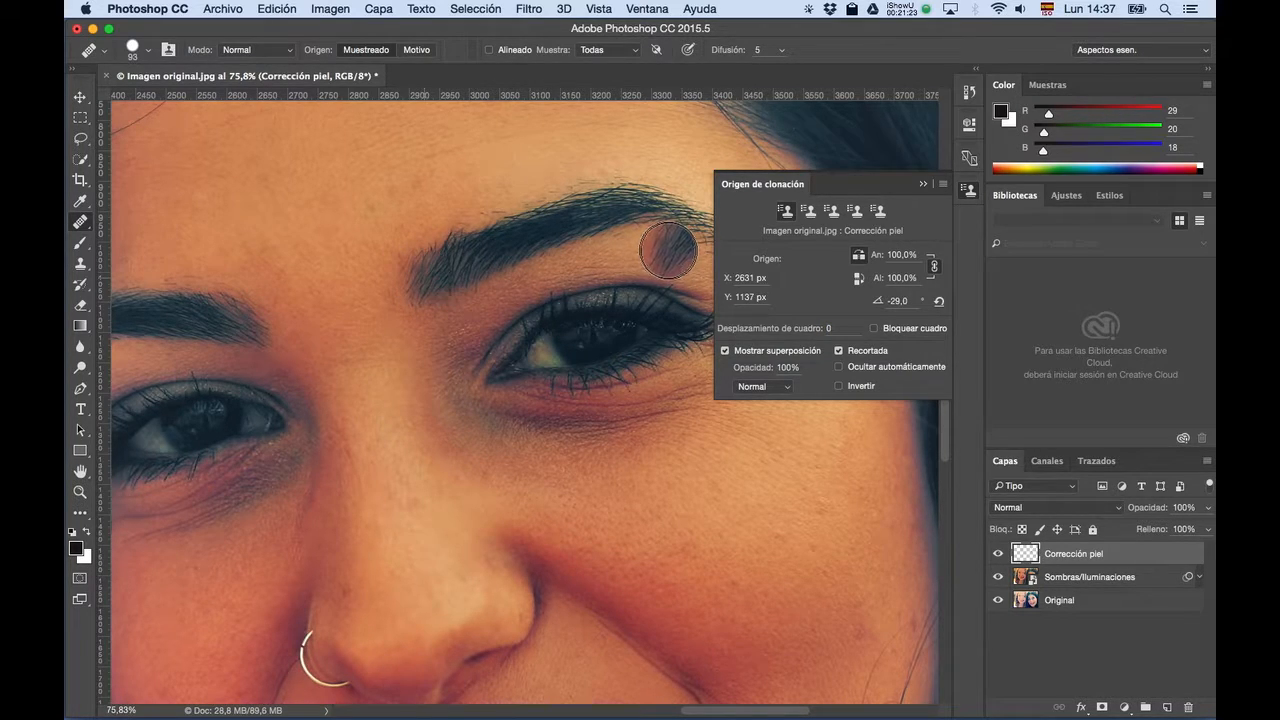
Undo the eyebrow stroke, try healing the right-hand eyebrow's inner end with a 90 px brush, and undo that too.
key("super+z")
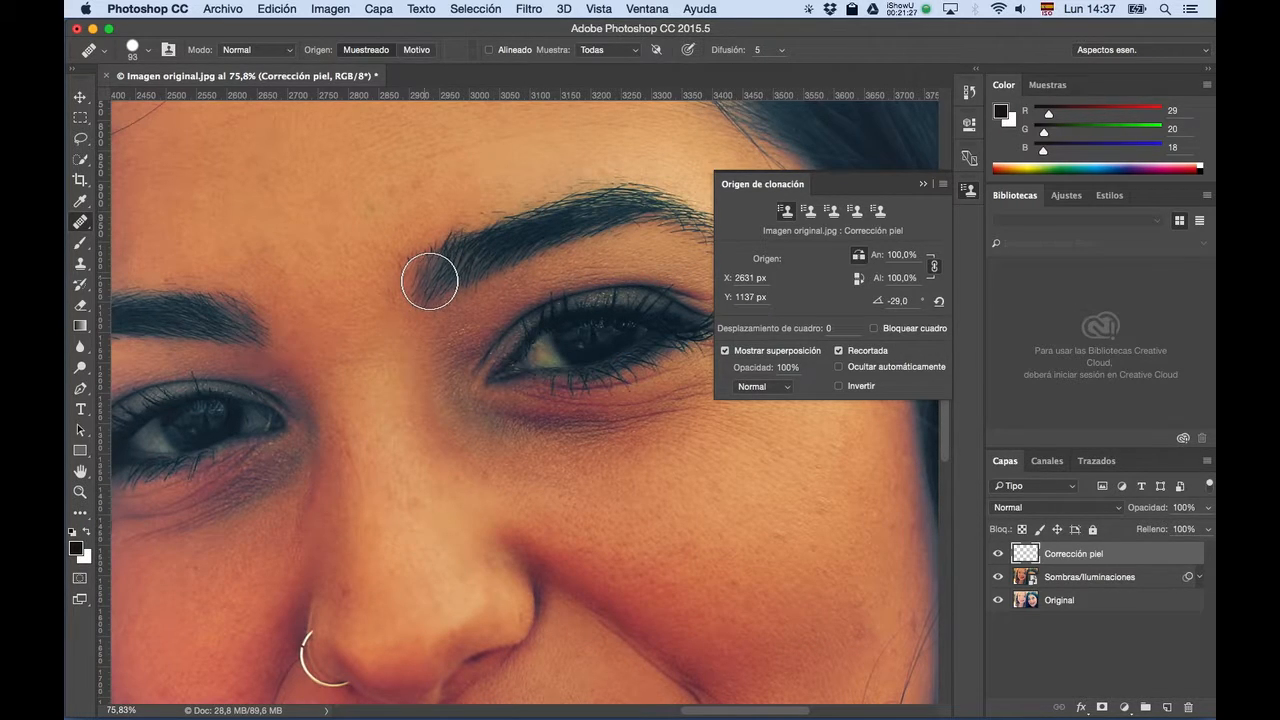
left_click(430, 281, "ctrl+alt")
left_click_drag(430, 285, 428, 280)
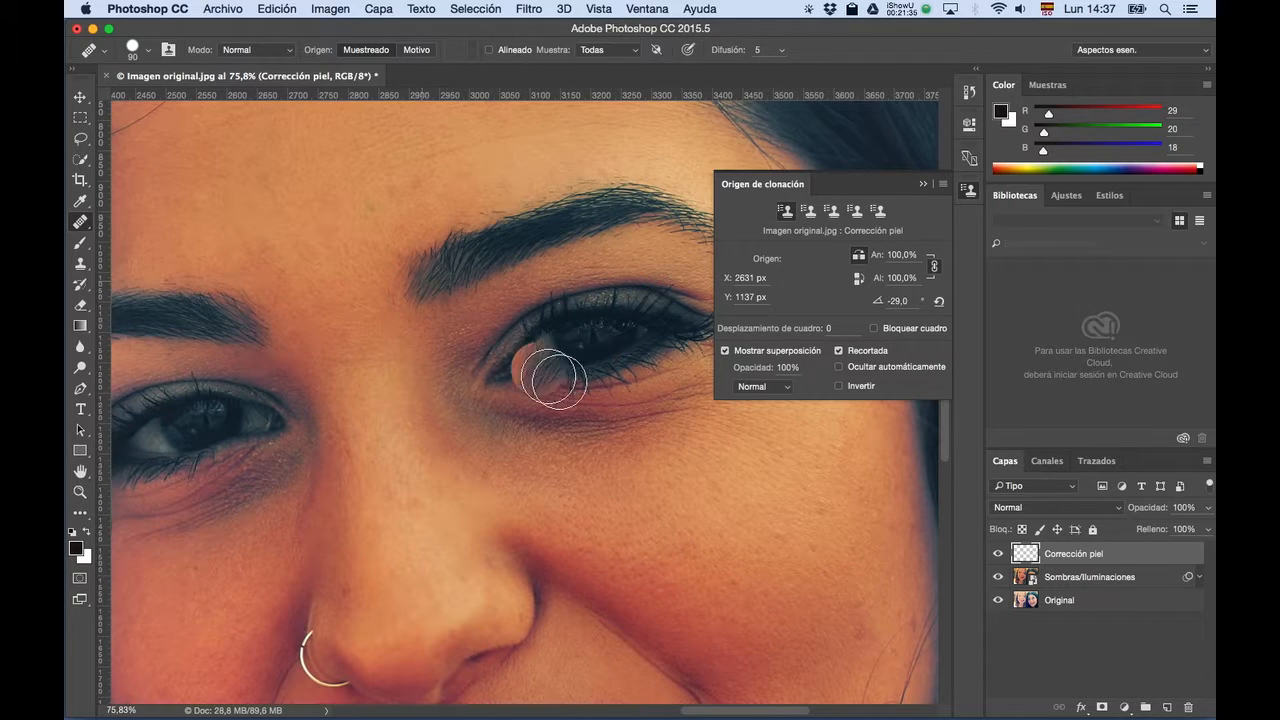
left_click_drag(572, 384, 509, 366)
key("super+z")
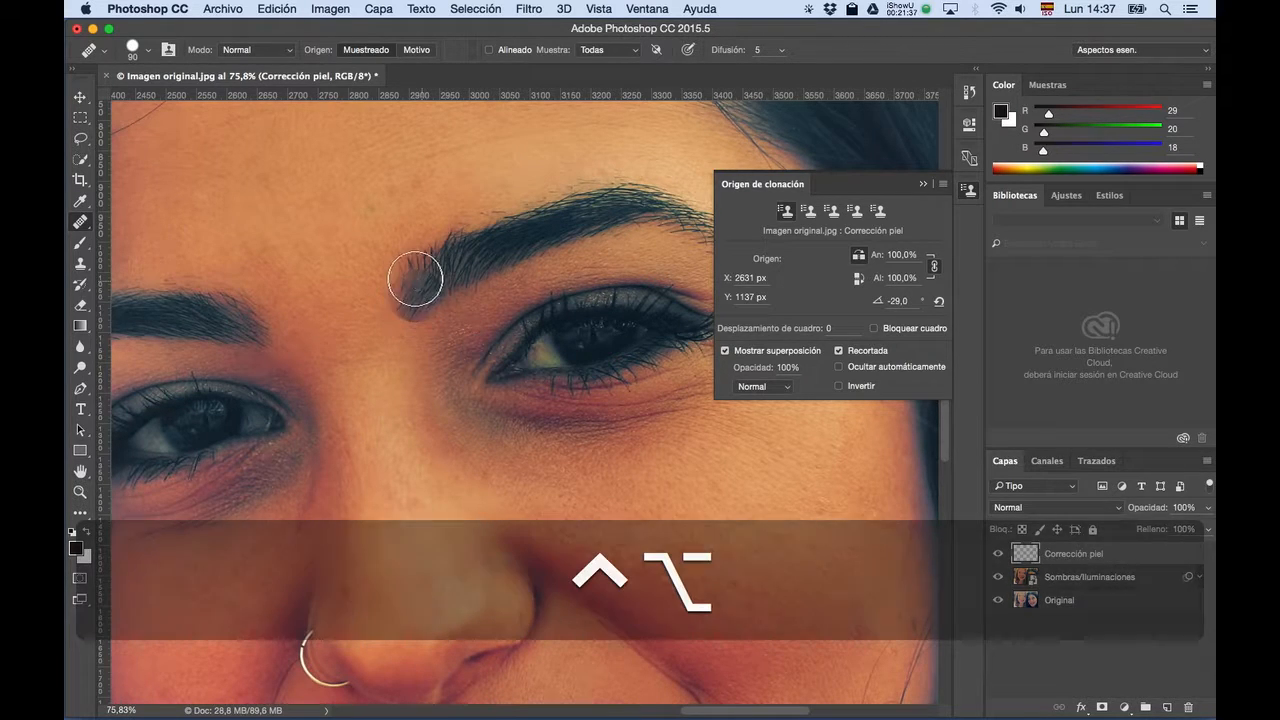
Lower the Healing Brush's hardness for a softer edge and reduce its diameter to 84 px.
left_click_drag(415, 279, 415, 290, "ctrl+alt")
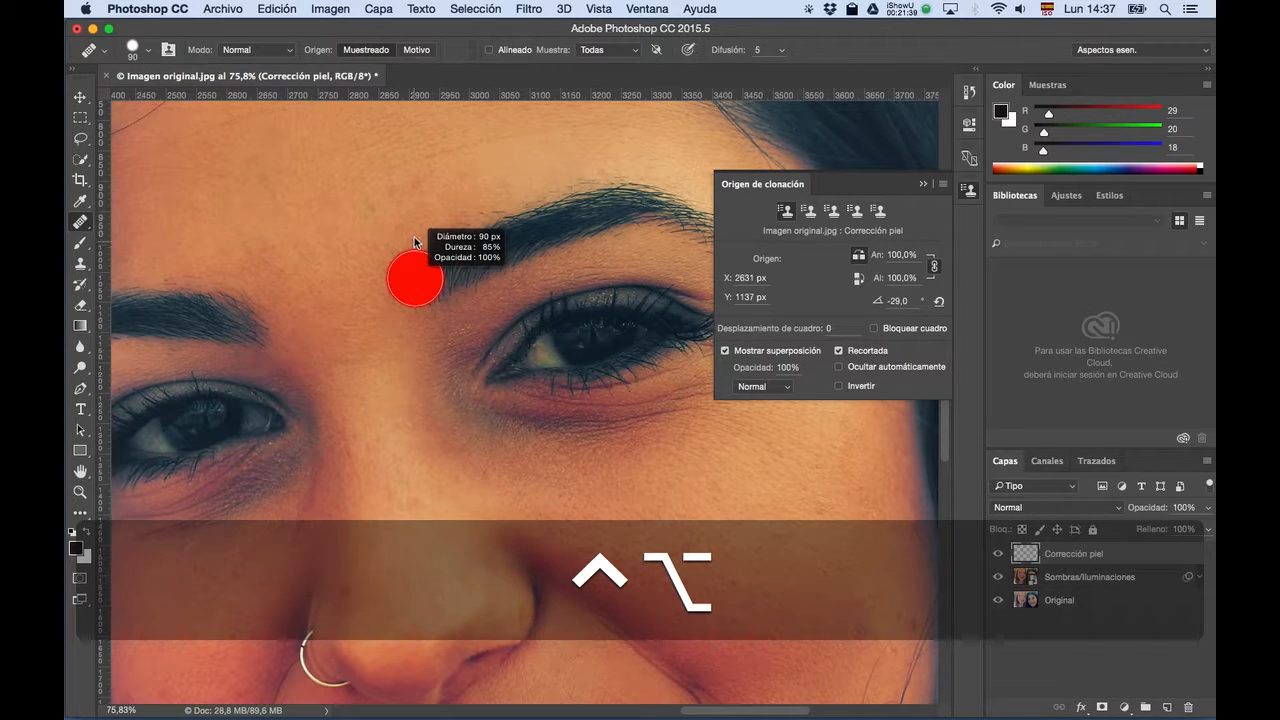
left_click_drag(415, 157, 414, 34, "ctrl+alt")
left_click_drag(416, 300, 422, 328, "ctrl+alt")
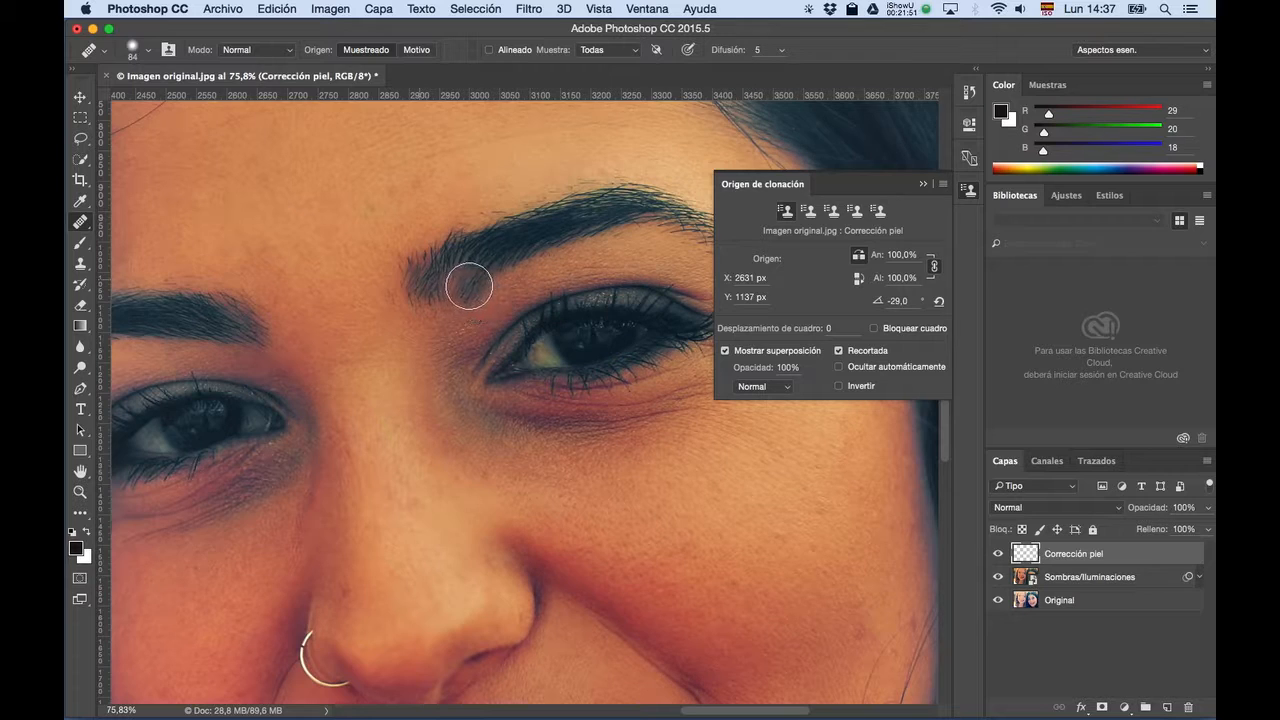
Enlarge the Healing Brush to 96 px, try healing the inner end of the dark-haired woman's right-hand eyebrow, and compare before and after.
key("super+z")
left_click_drag(457, 279, 461, 305, "ctrl+alt")
mouse_move(461, 359)
left_mouse_down("ctrl+alt")
mouse_move(463, 371)
mouse_move(465, 334)
left_mouse_up("ctrl+alt")
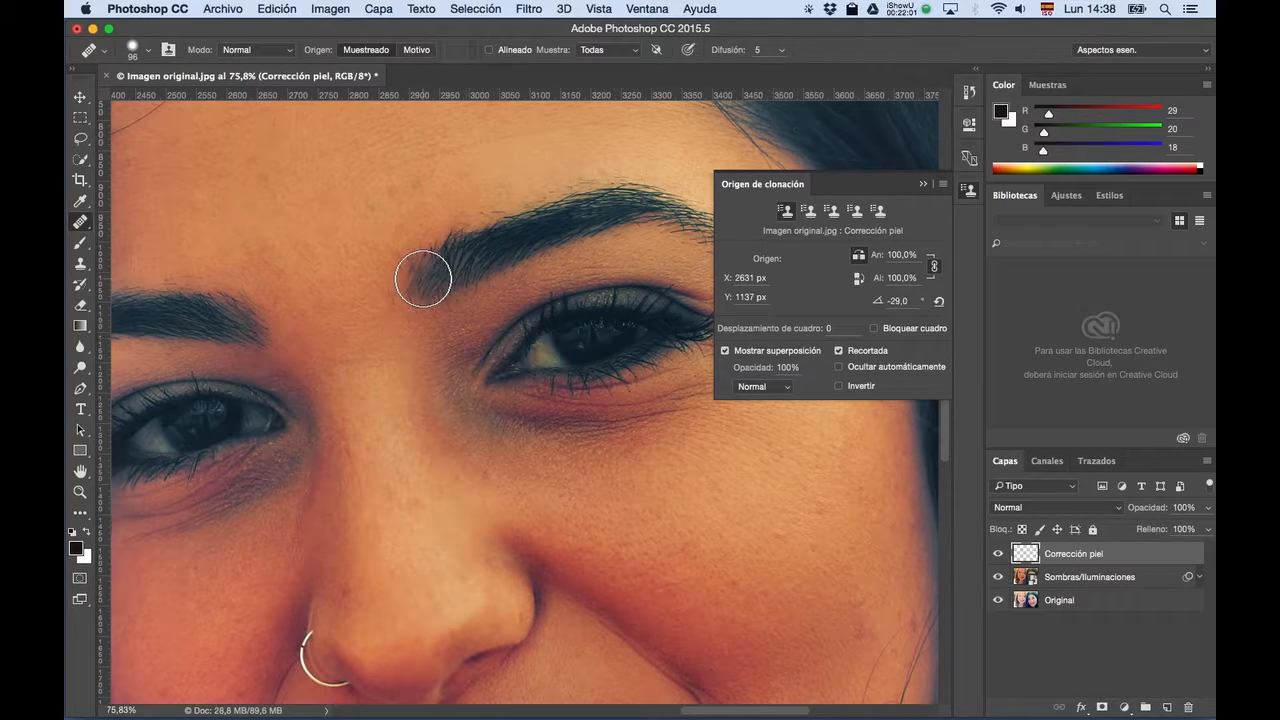
scroll(422, 372, "down", 4, "alt")
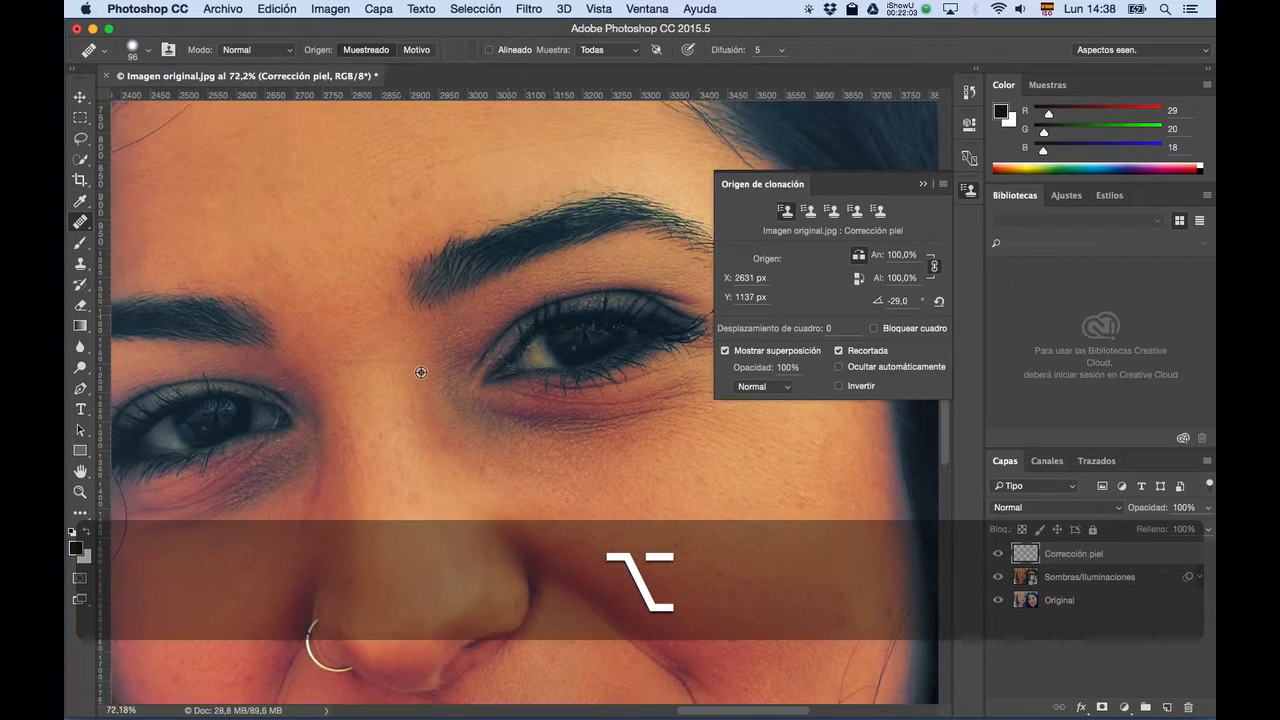
scroll(421, 372, "down", 3, "alt")
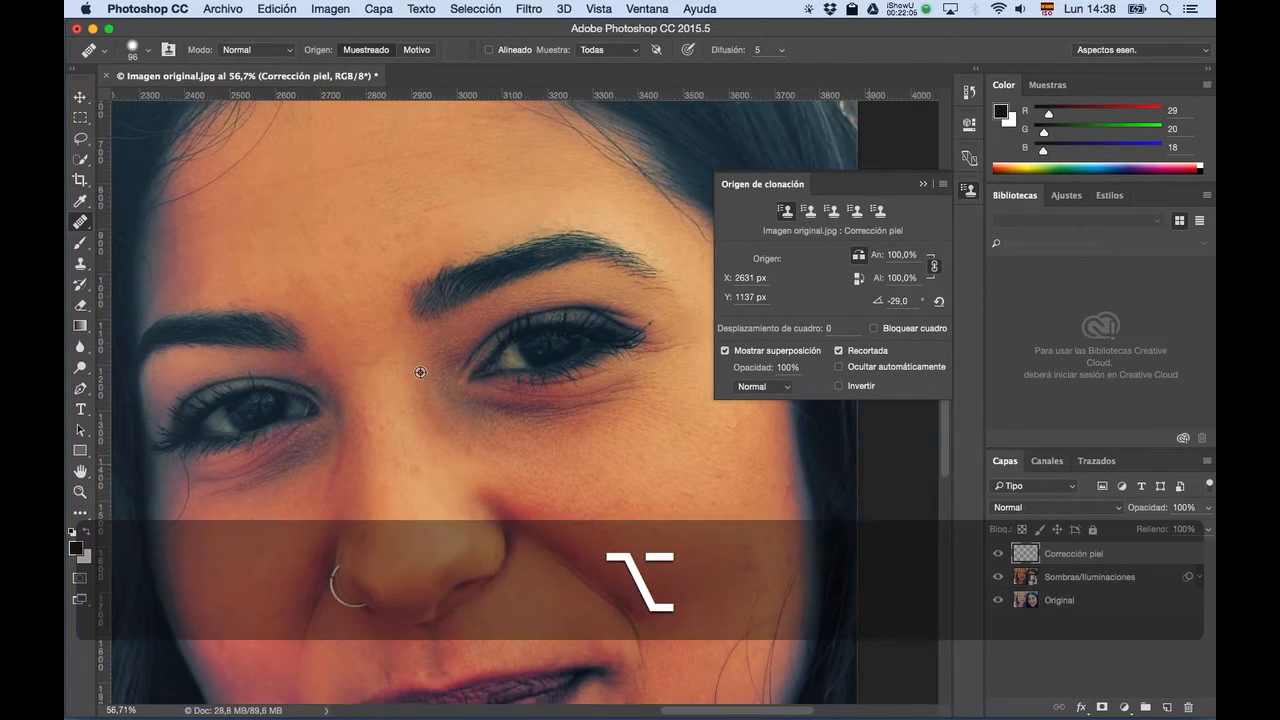
key("super+z")
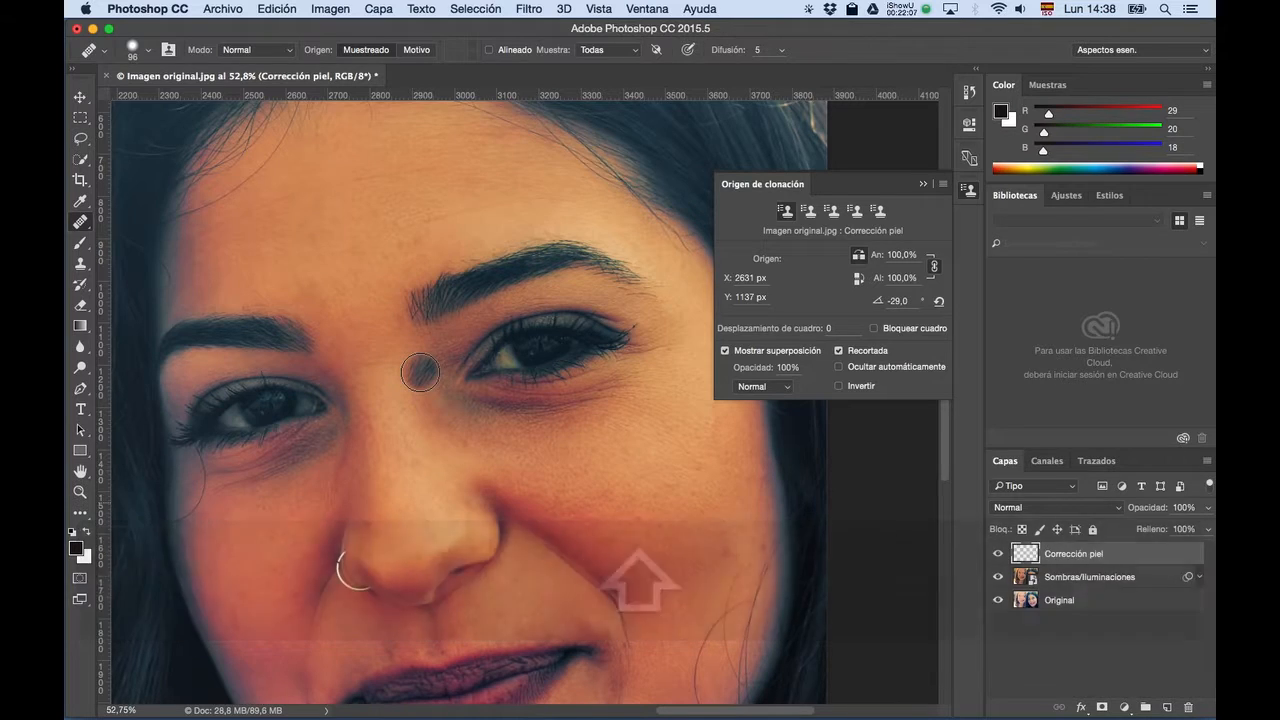
key("shift+super+z")
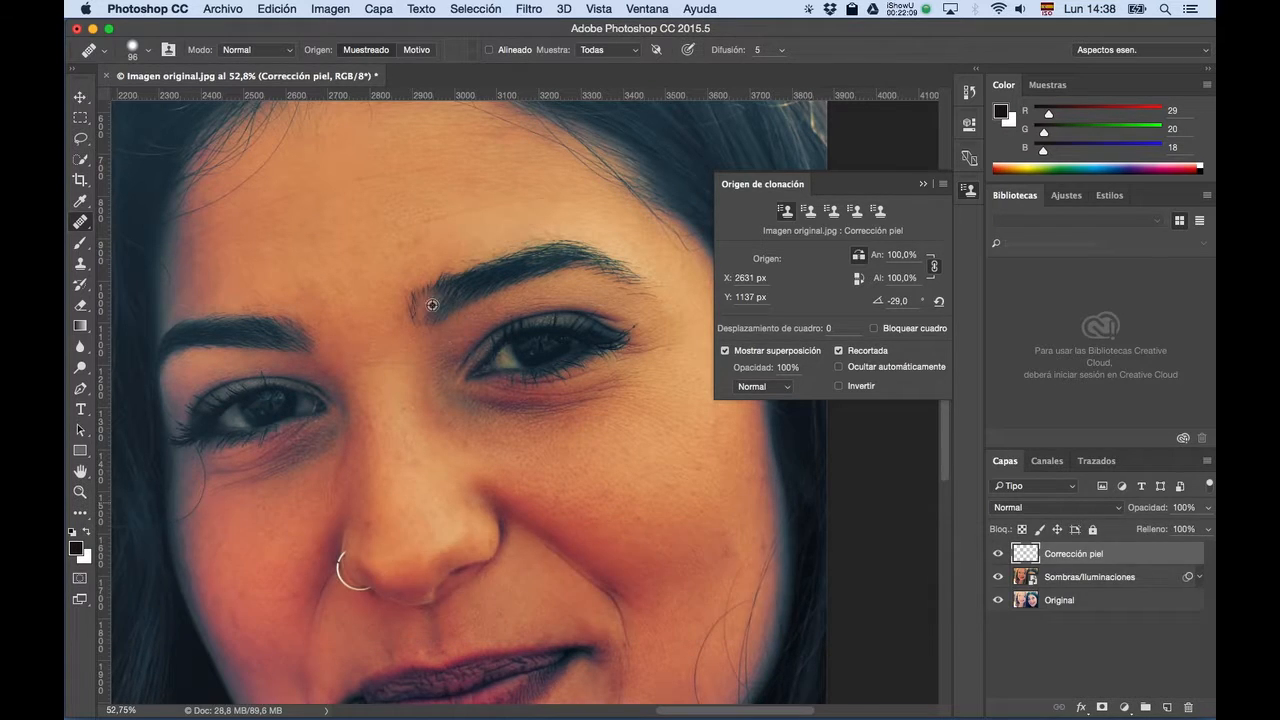
Try another 96 px healing stroke on the right-hand eyebrow's inner end, then undo it.
scroll(425, 303, "up", 3, "alt")
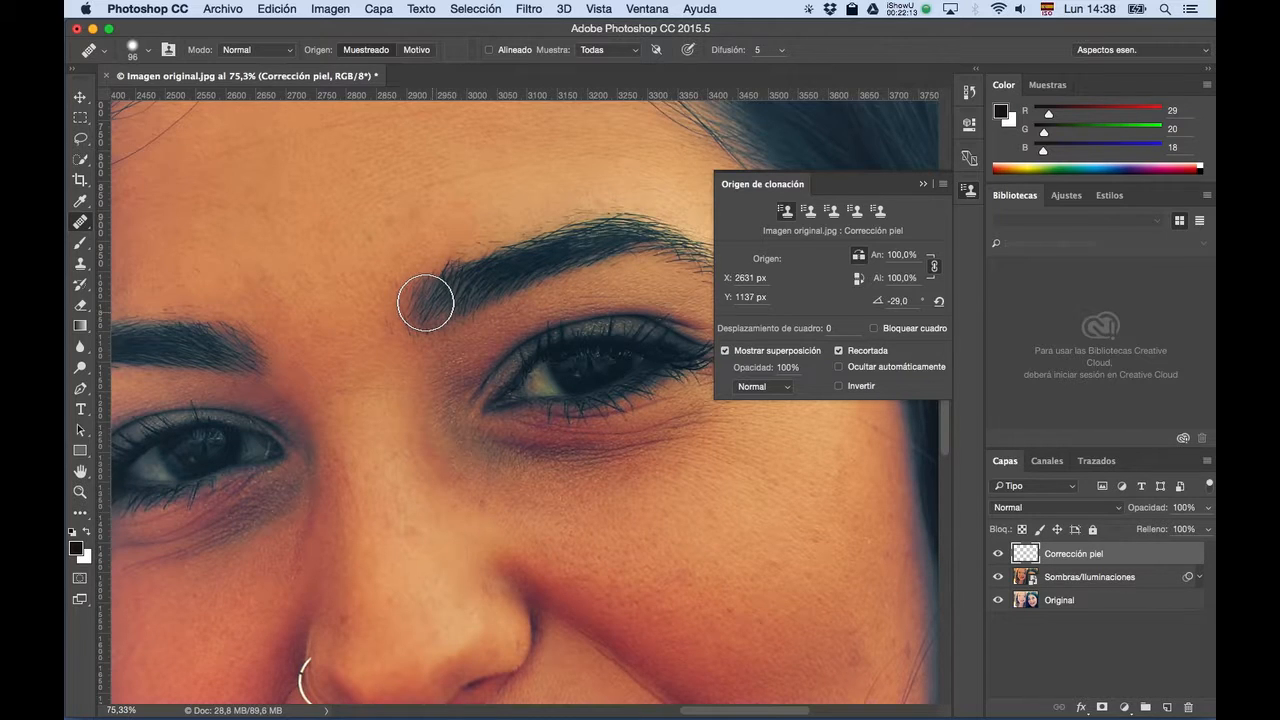
mouse_move(425, 303)
left_mouse_down()
mouse_move(414, 294)
mouse_move(440, 290)
left_mouse_up()
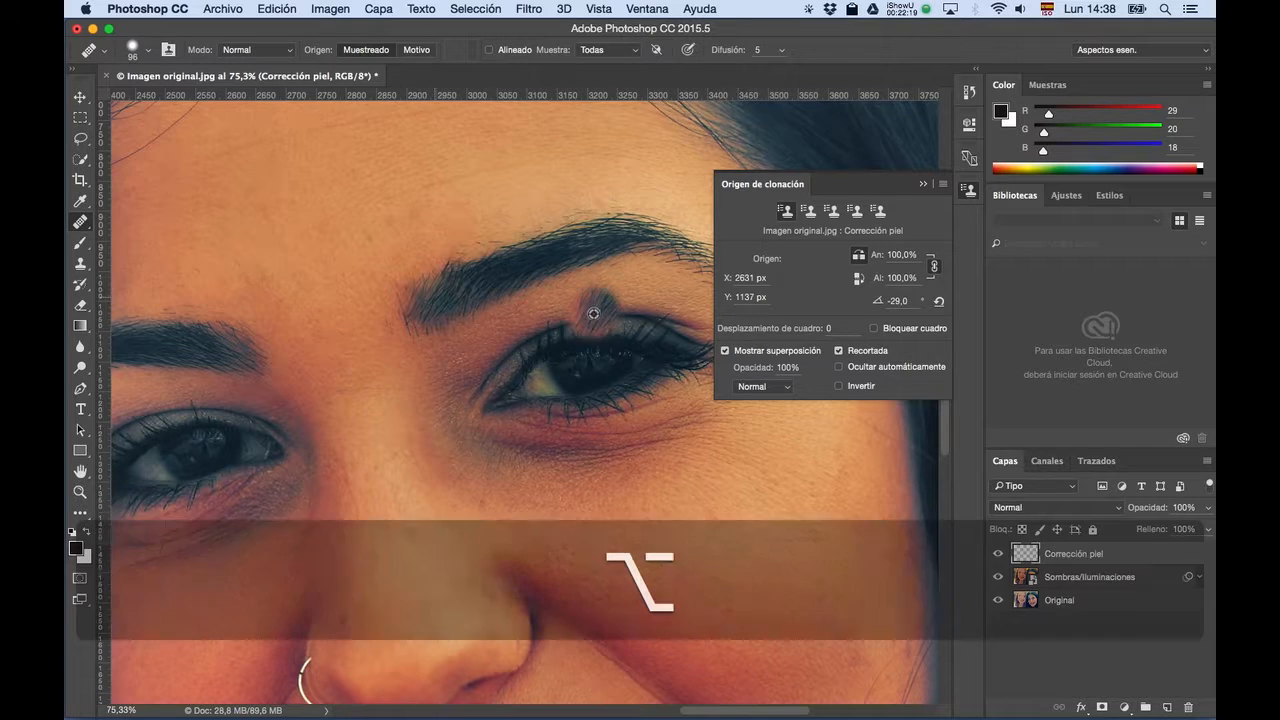
scroll(594, 315, "down", 5)
key("super+z")
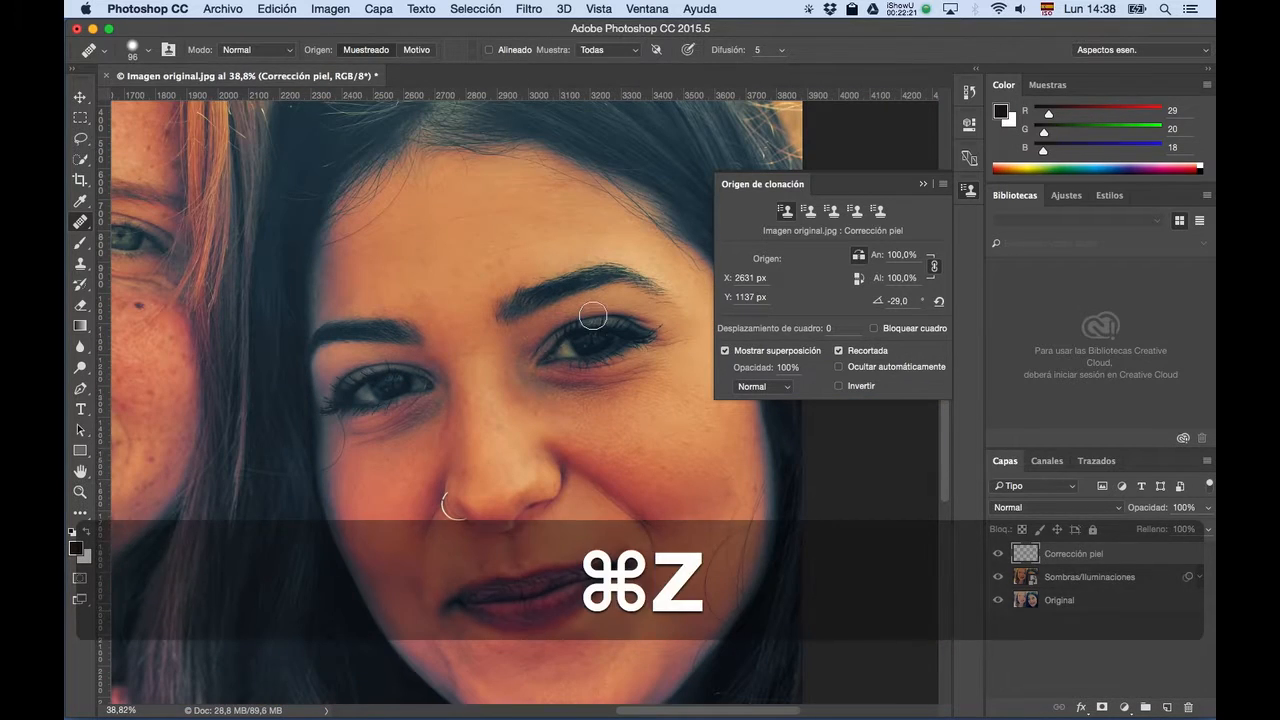
Retry the healing stroke on the right-hand eyebrow's inner end, undo it, and enlarge the brush to 104 px.
scroll(502, 313, "up", 1)
scroll(502, 313, "up", 3)
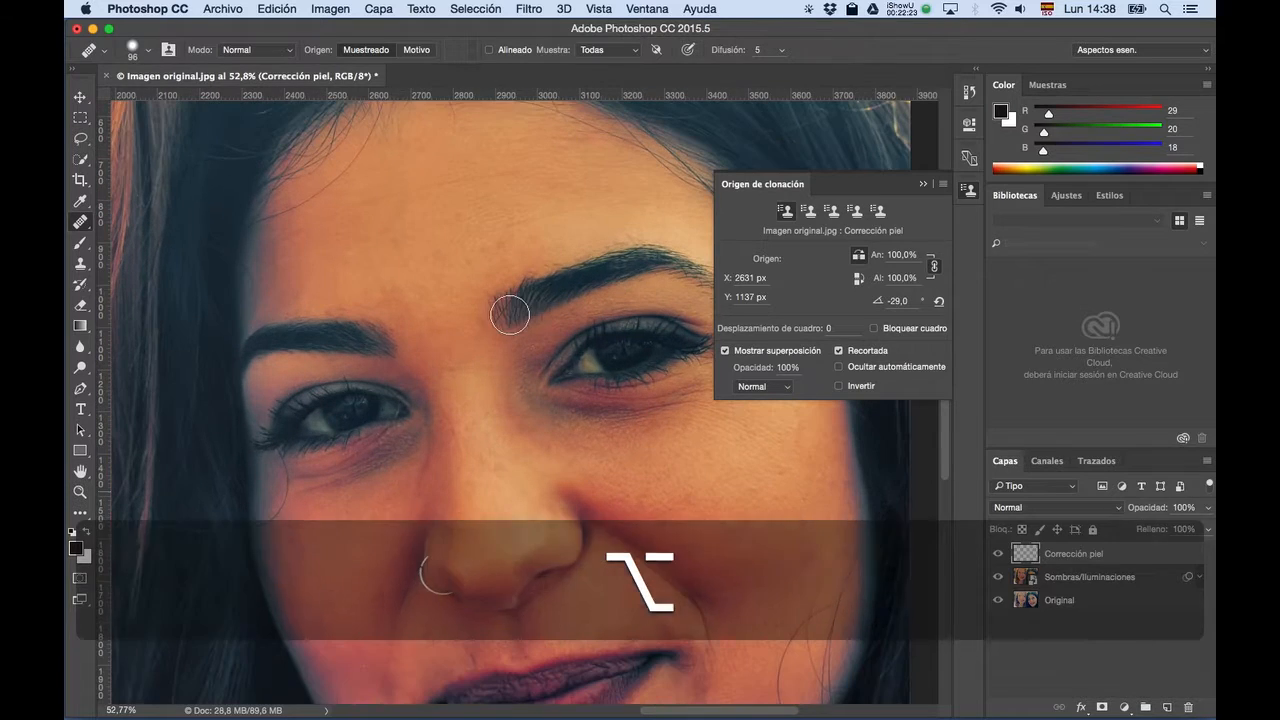
left_click_drag(502, 313, 516, 373)
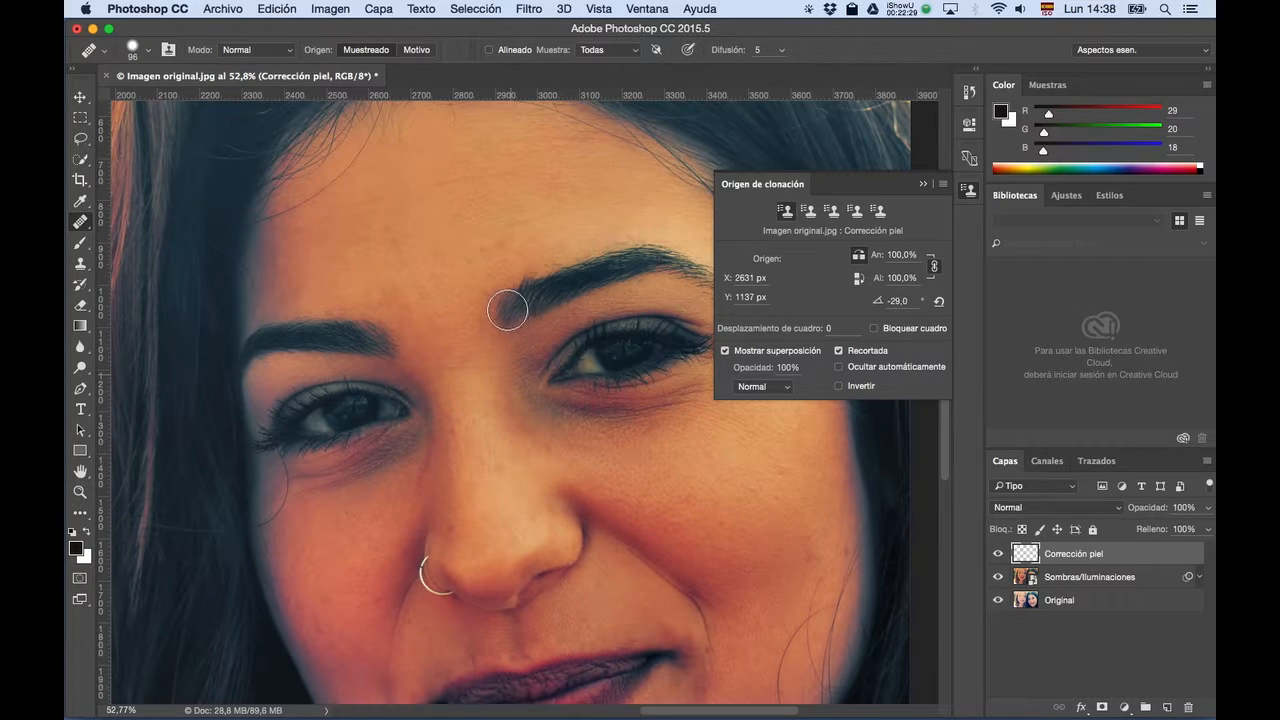
left_click_drag(508, 311, 512, 310)
key("super+z")
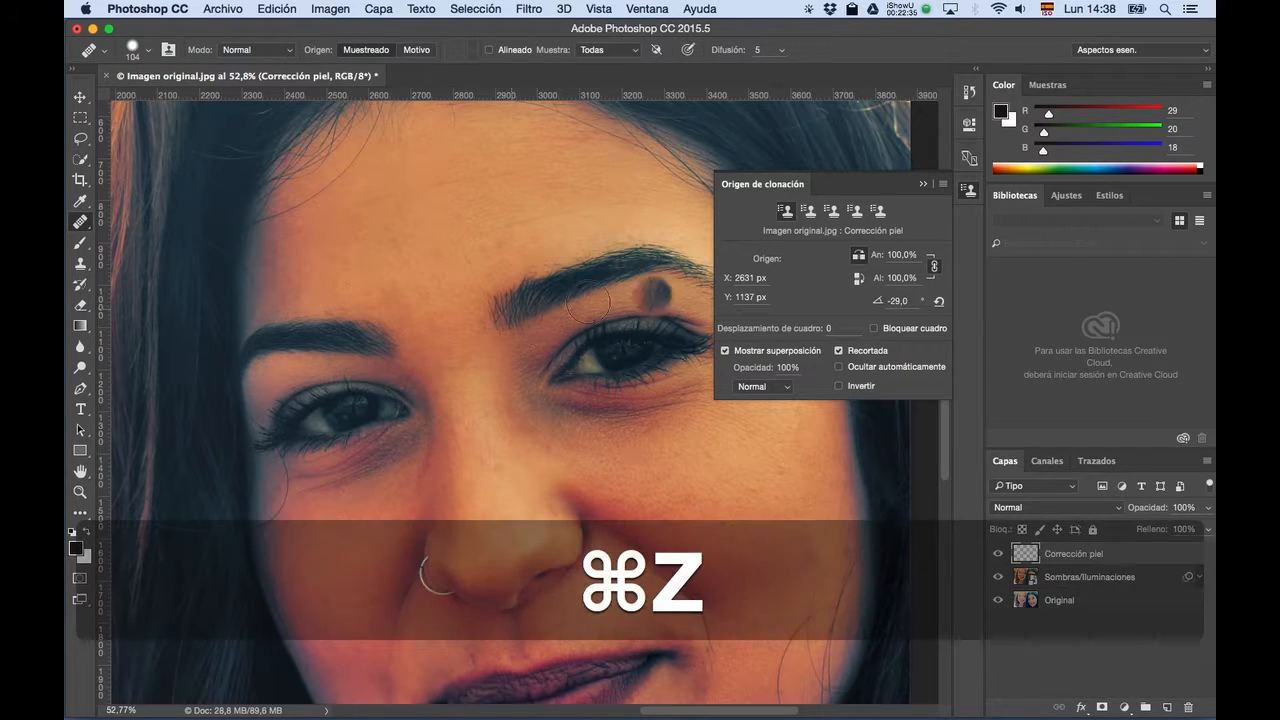
Try healing the eyebrow's inner end with a 104 px brush at 100% hardness, then undo the strokes.
left_click_drag(500, 272, 501, 313)
left_click_drag(507, 383, 512, 433)
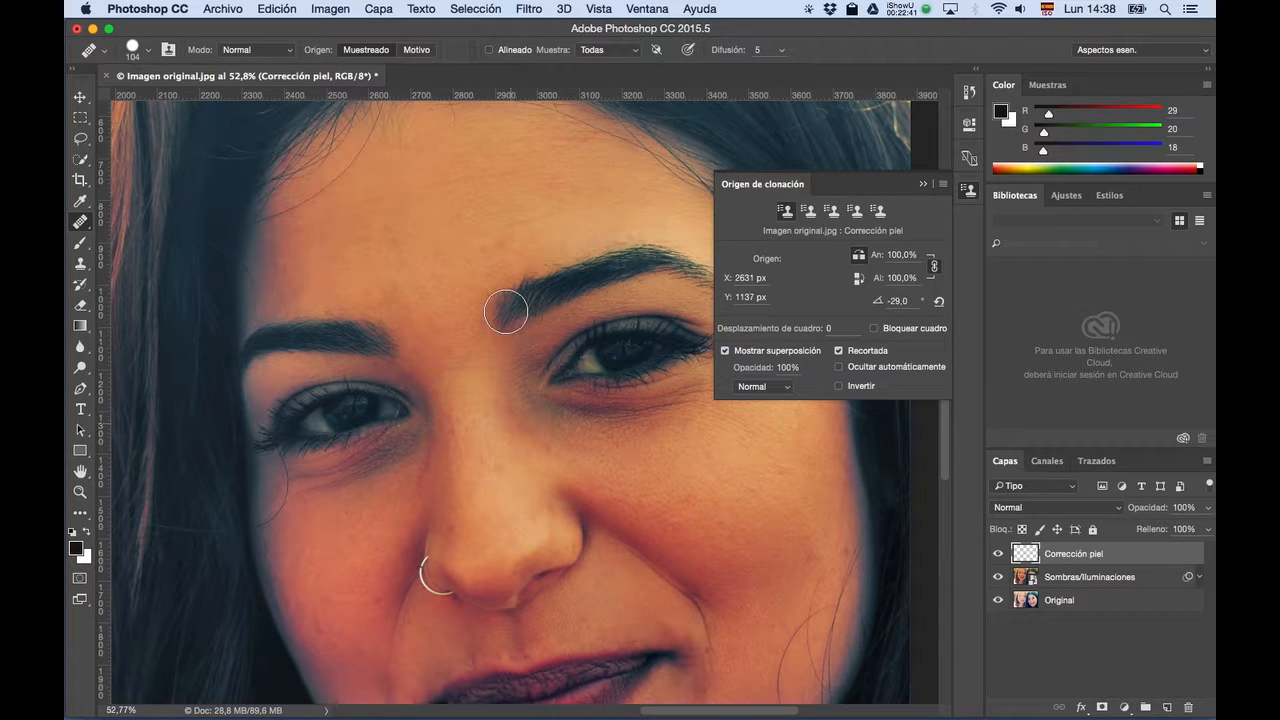
key("super+z")
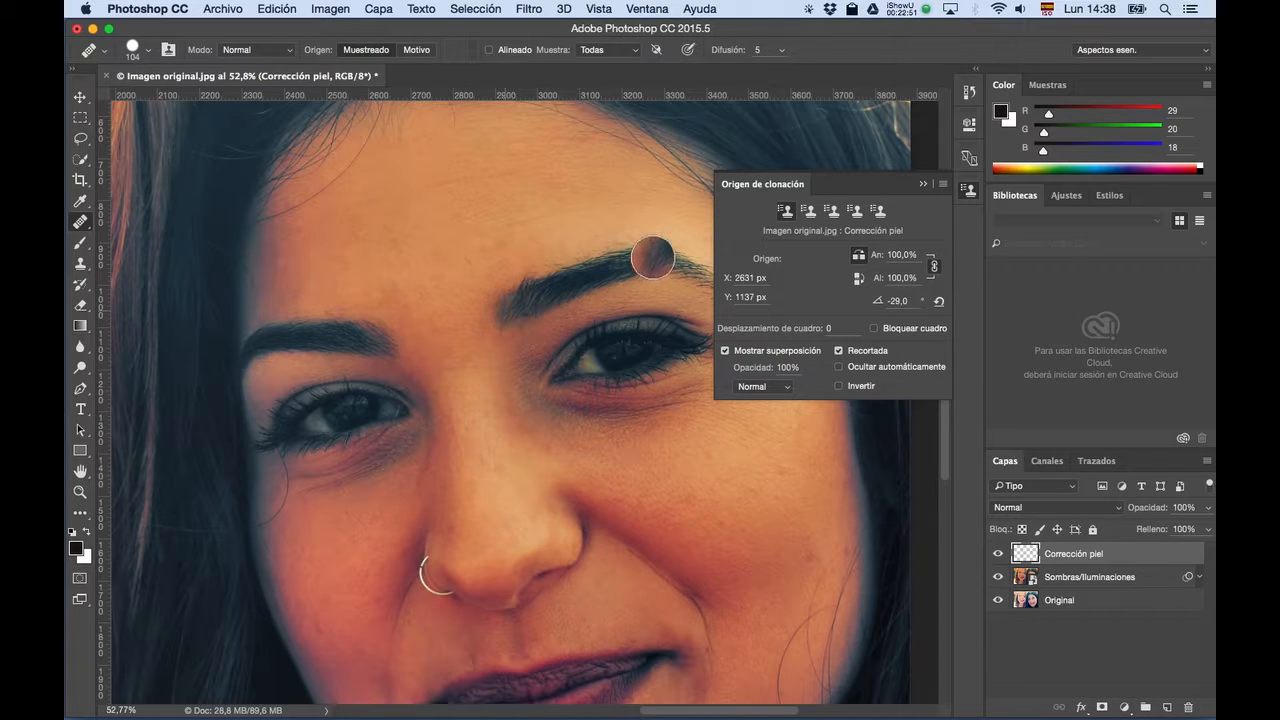
key("super+z")
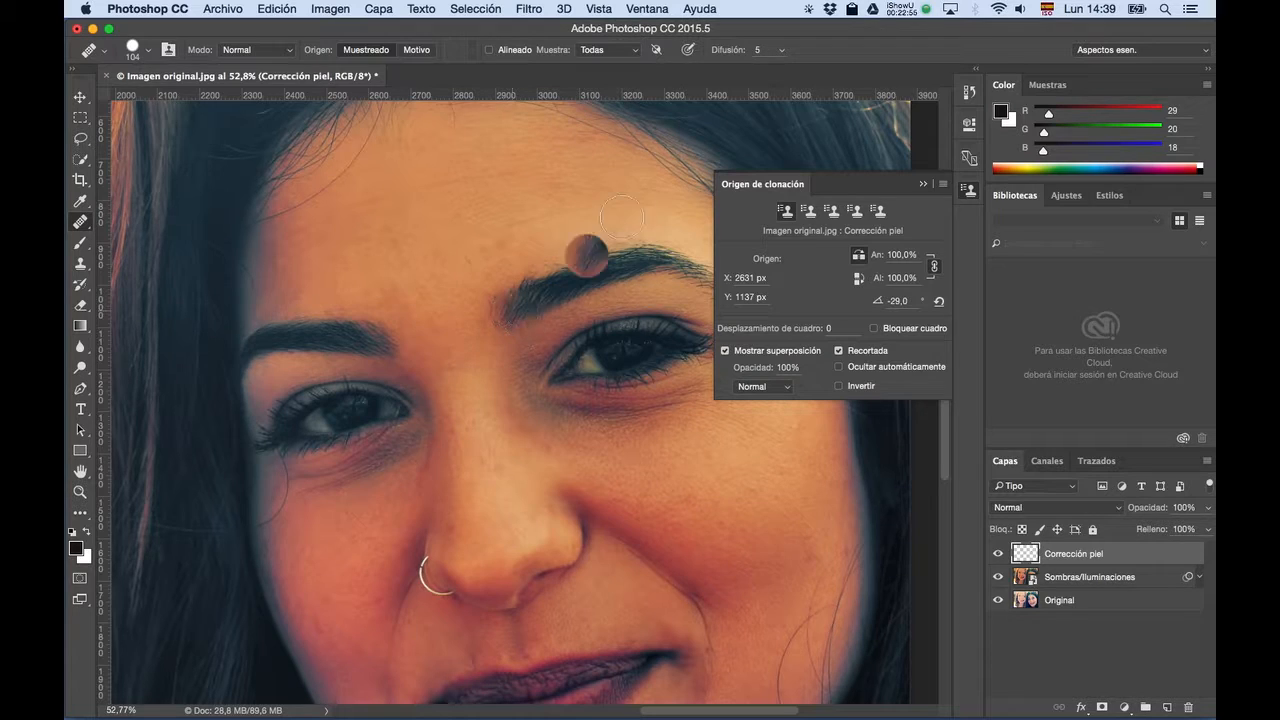
key("super+z")
Soften the Healing Brush, enlarge it to 127 px, try healing the eyebrow's inner end once more, and undo the stroke.
left_click(517, 302, "ctrl+alt")
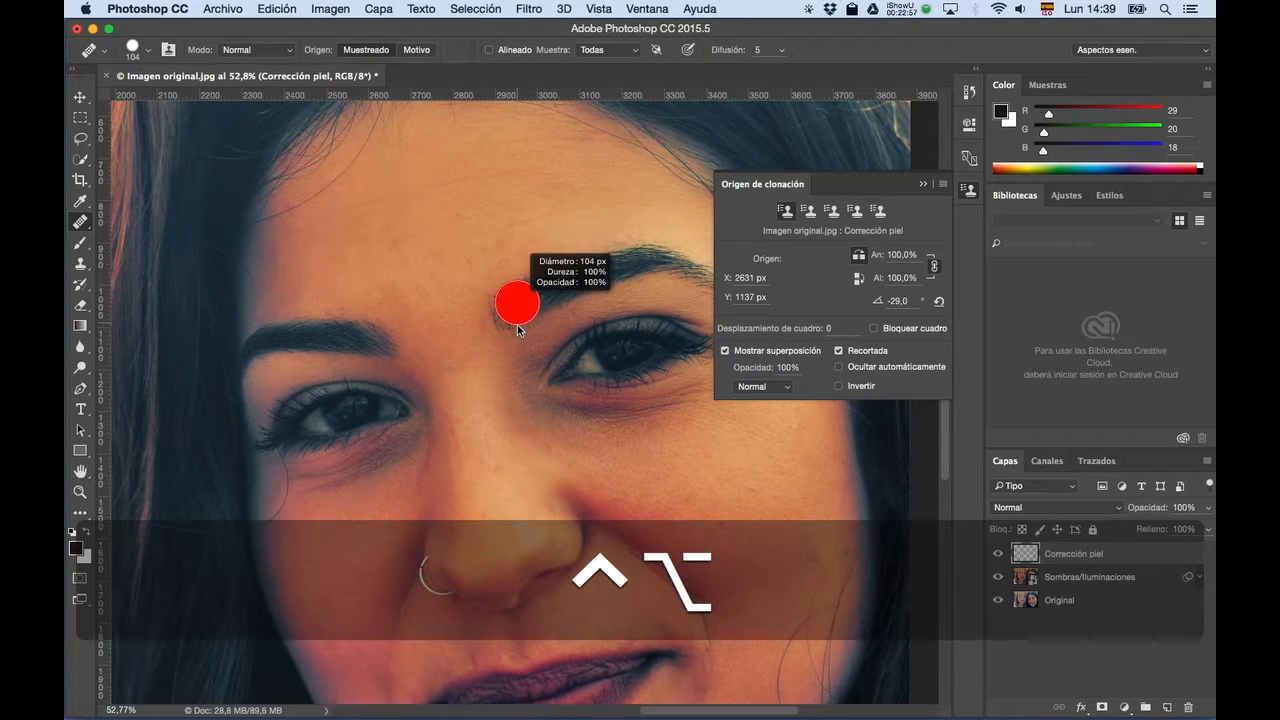
left_click_drag(519, 285, 519, 252)
mouse_move(518, 316)
left_mouse_down()
mouse_move(511, 204)
mouse_move(504, 232)
left_mouse_up()
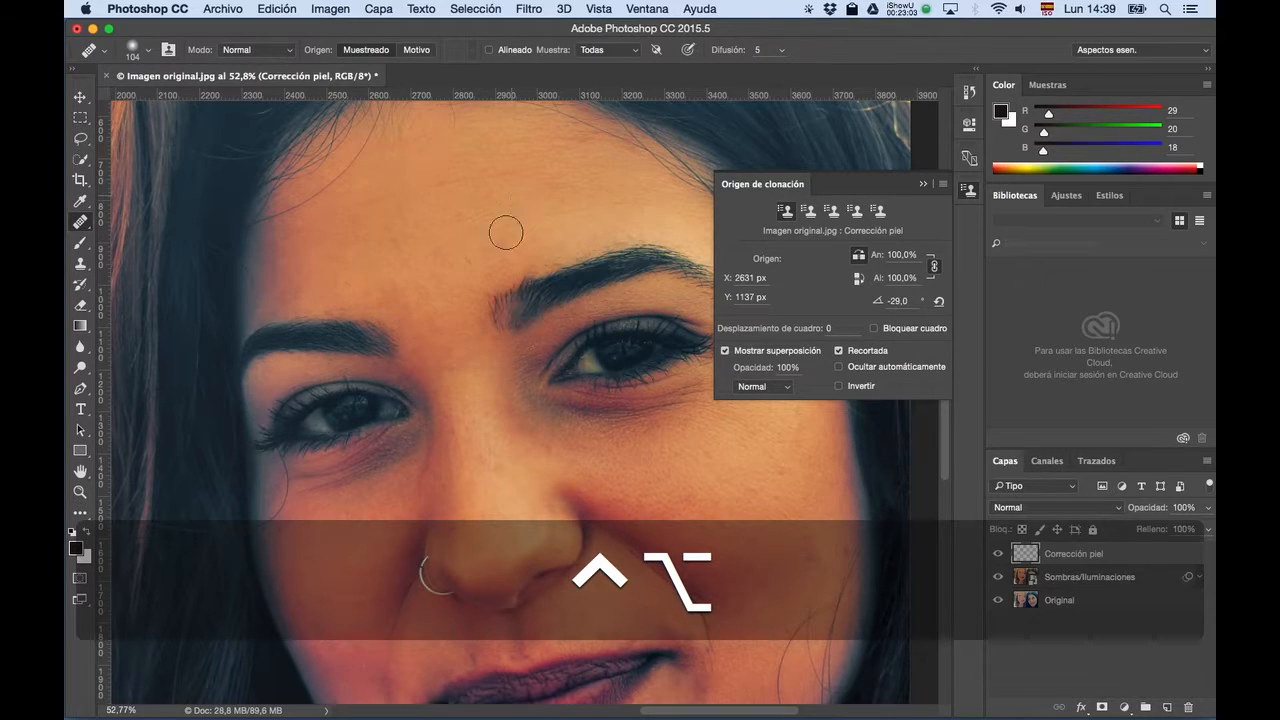
left_click_drag(506, 312, 514, 297)
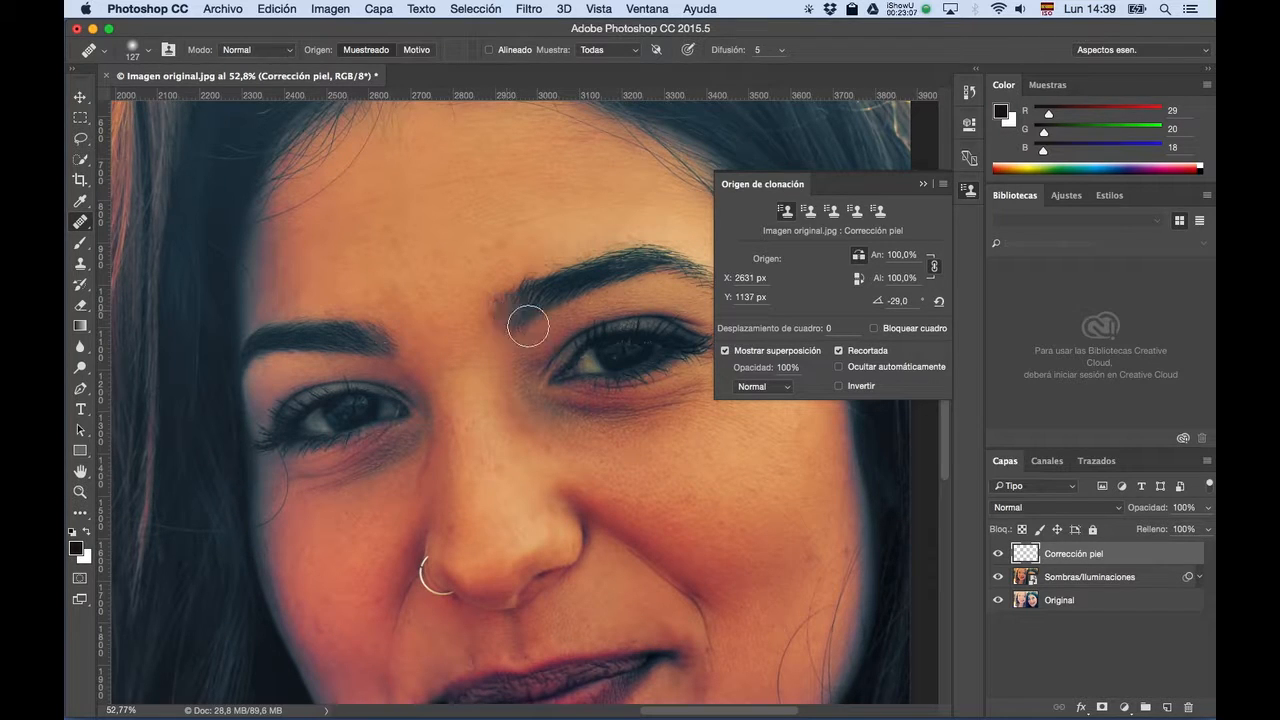
key("super+z")
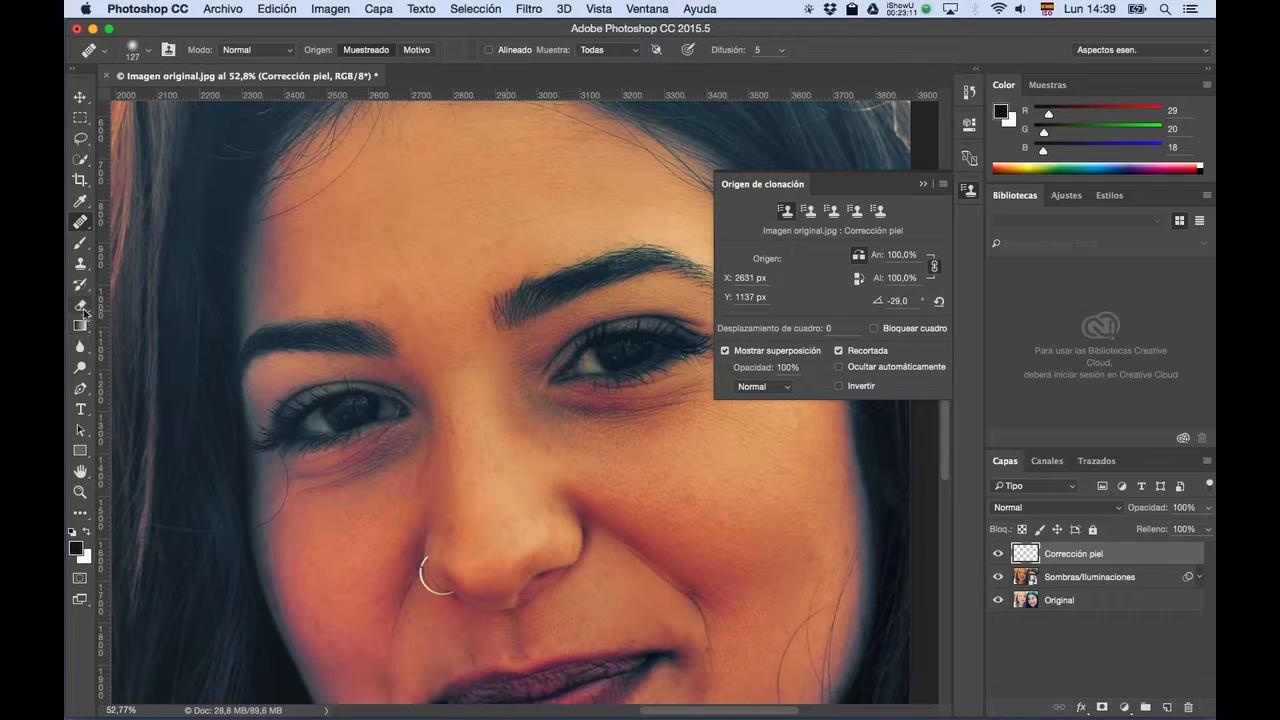
Switch to the Clone Stamp with a 112 px soft brush, sample the left-hand eyebrow's inner end, and undo the trial clone.
left_click(80, 264)
left_click_drag(500, 316, 512, 314)
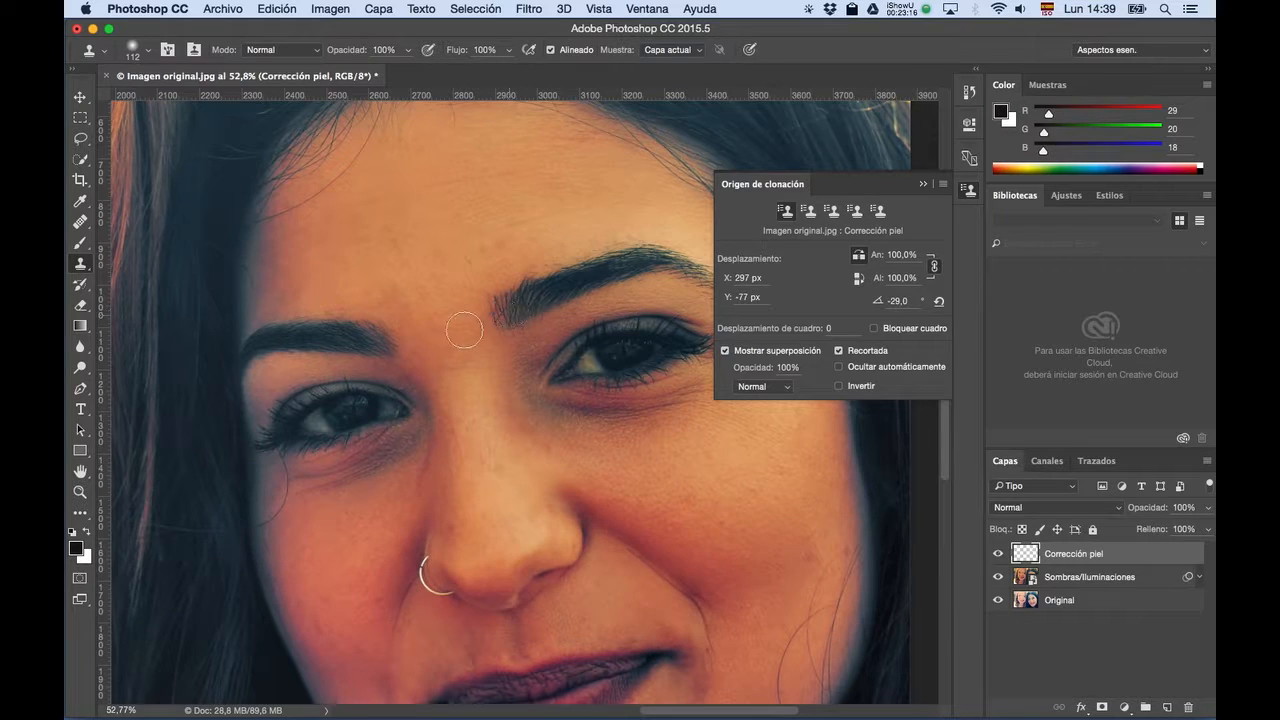
key("alt")
left_click(368, 342, "alt")
key("super+z")
Set the Clone Stamp to sample Todas, resample the left-hand eyebrow, clone its inner end onto the right-hand one, and close the clone source settings.
left_click(662, 51)
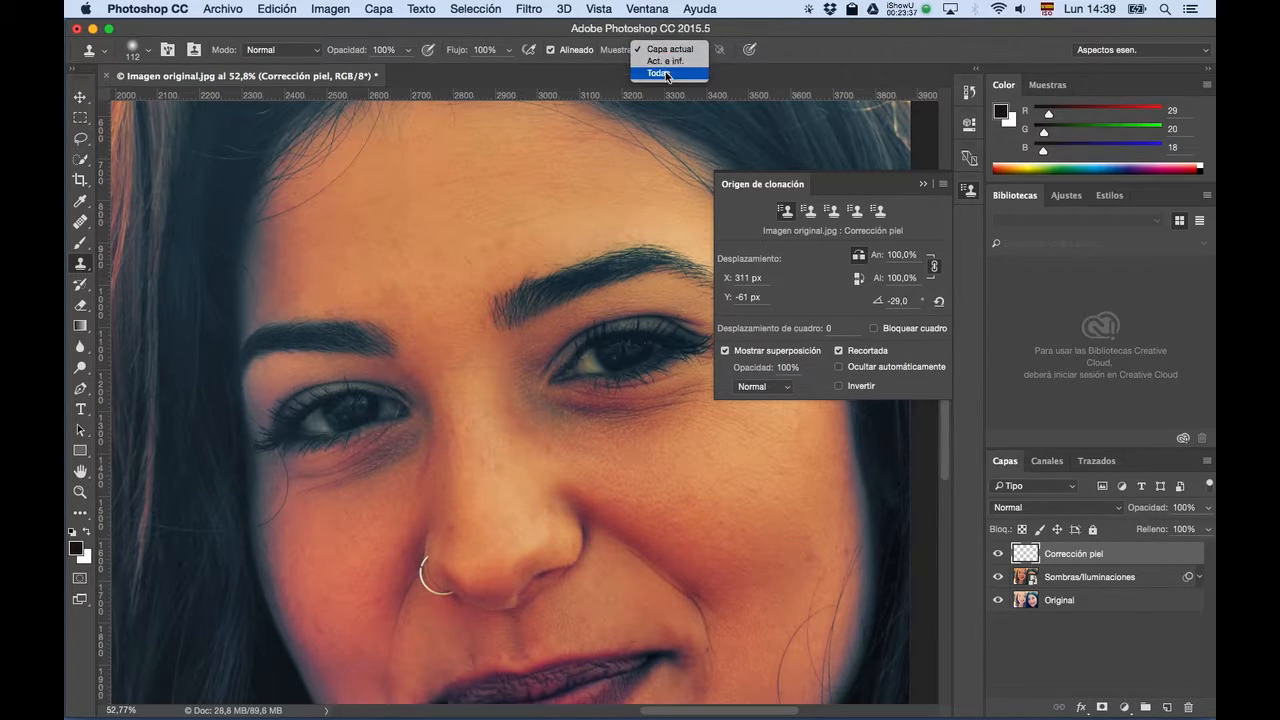
left_click(668, 80)
left_click_drag(493, 325, 503, 314)
left_click(371, 337, "alt")
left_click_drag(507, 318, 503, 312)
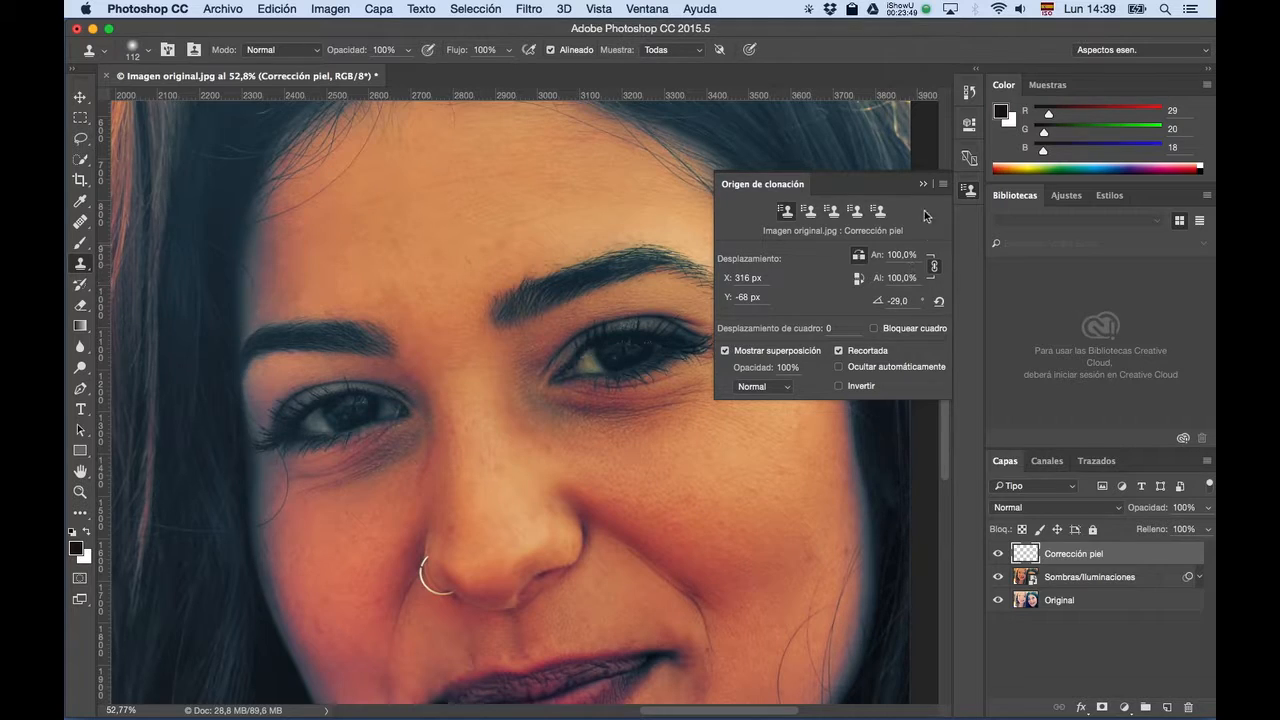
left_click(922, 187)
Examine the retouched faces of both women together at a reduced zoom.
scroll(543, 414, "down", 4)
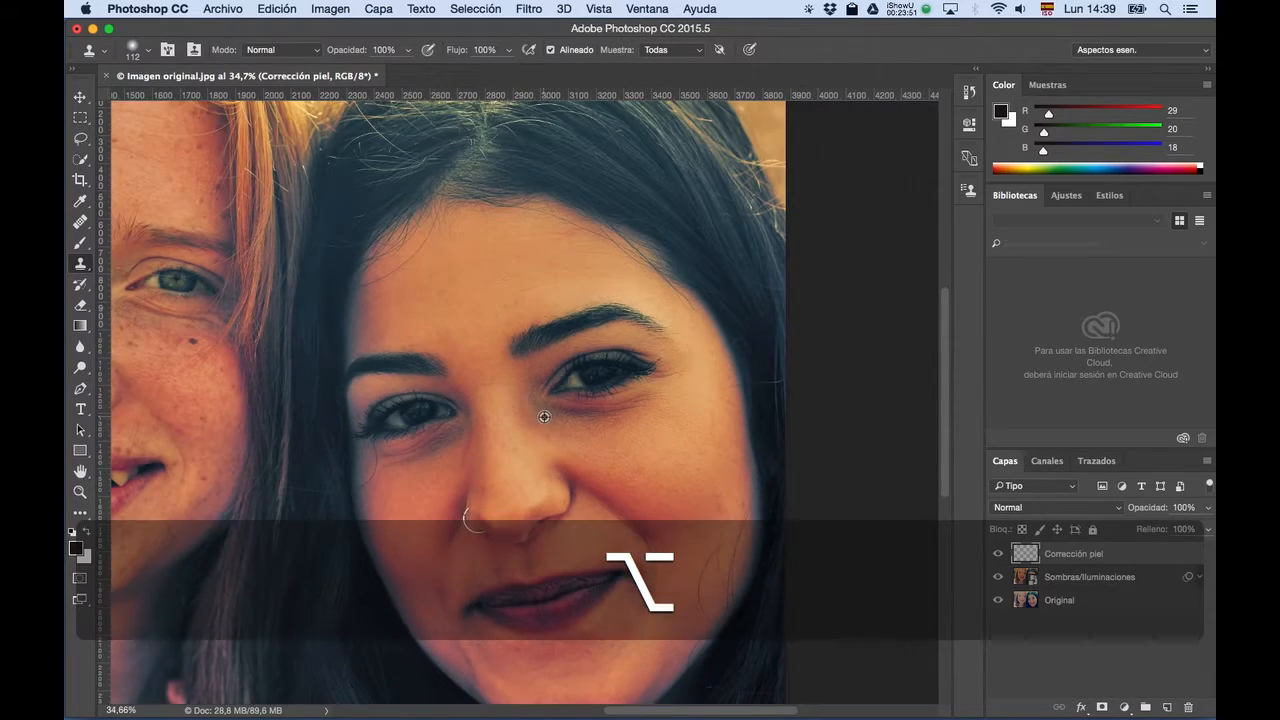
left_click_drag(498, 437, 634, 391)
scroll(554, 403, "down", 1)
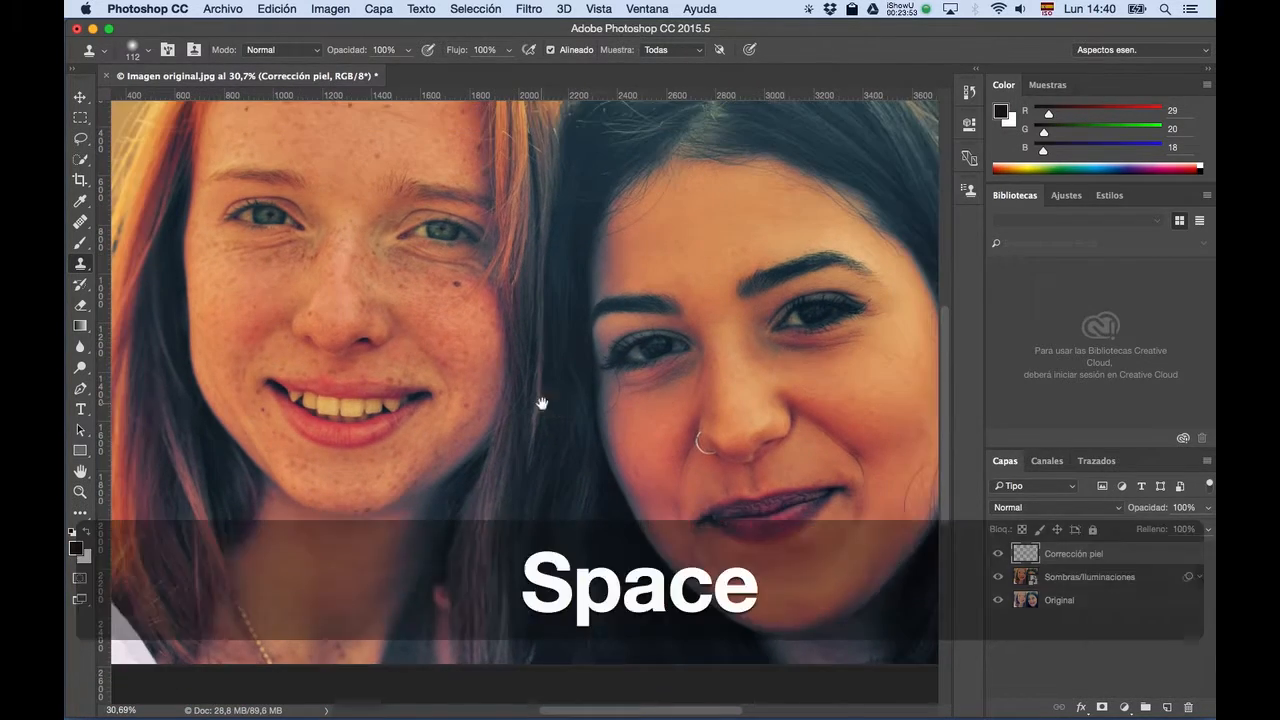
left_click_drag(541, 403, 560, 416)
scroll(561, 414, "down", 1)
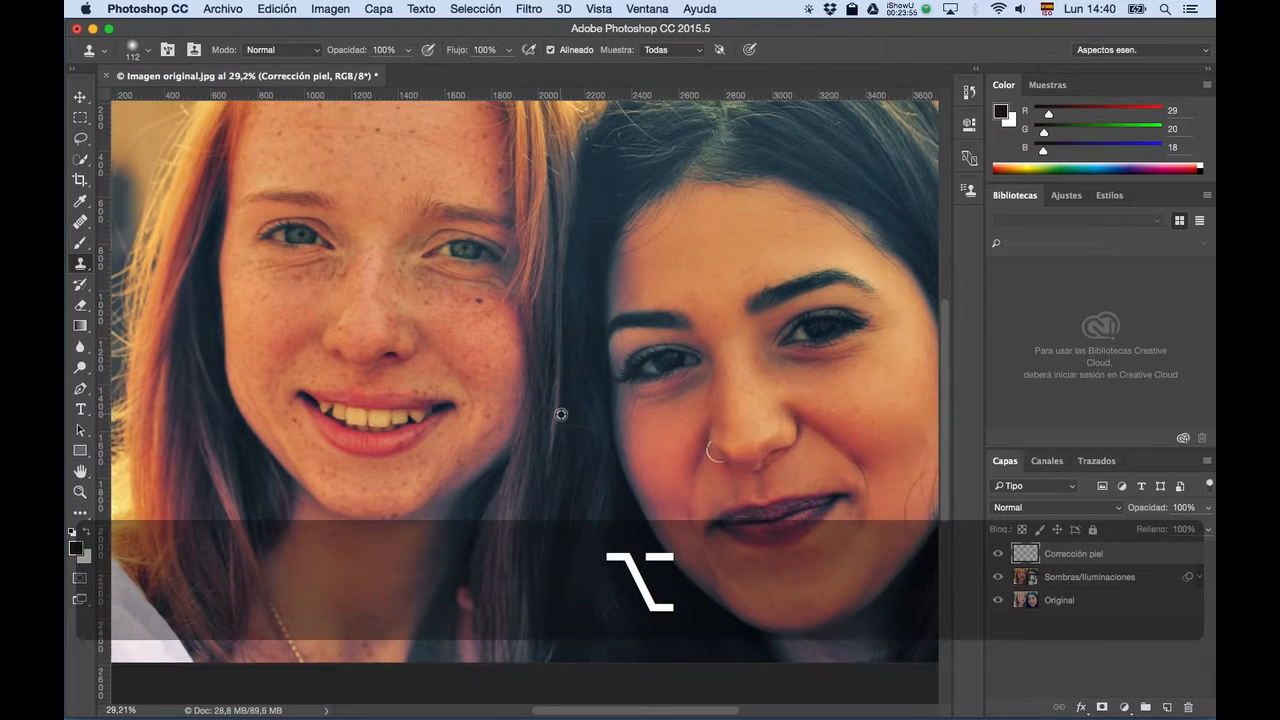
scroll(561, 414, "down", 1)
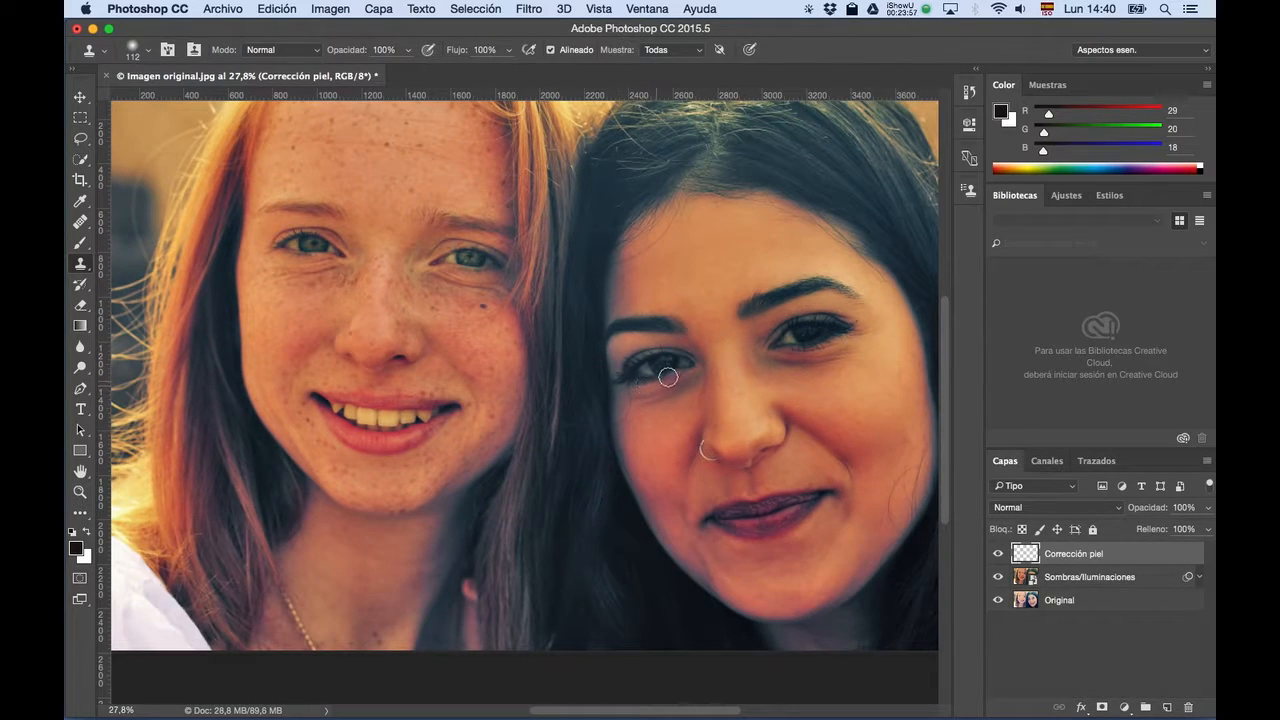
left_click_drag(648, 322, 635, 363)
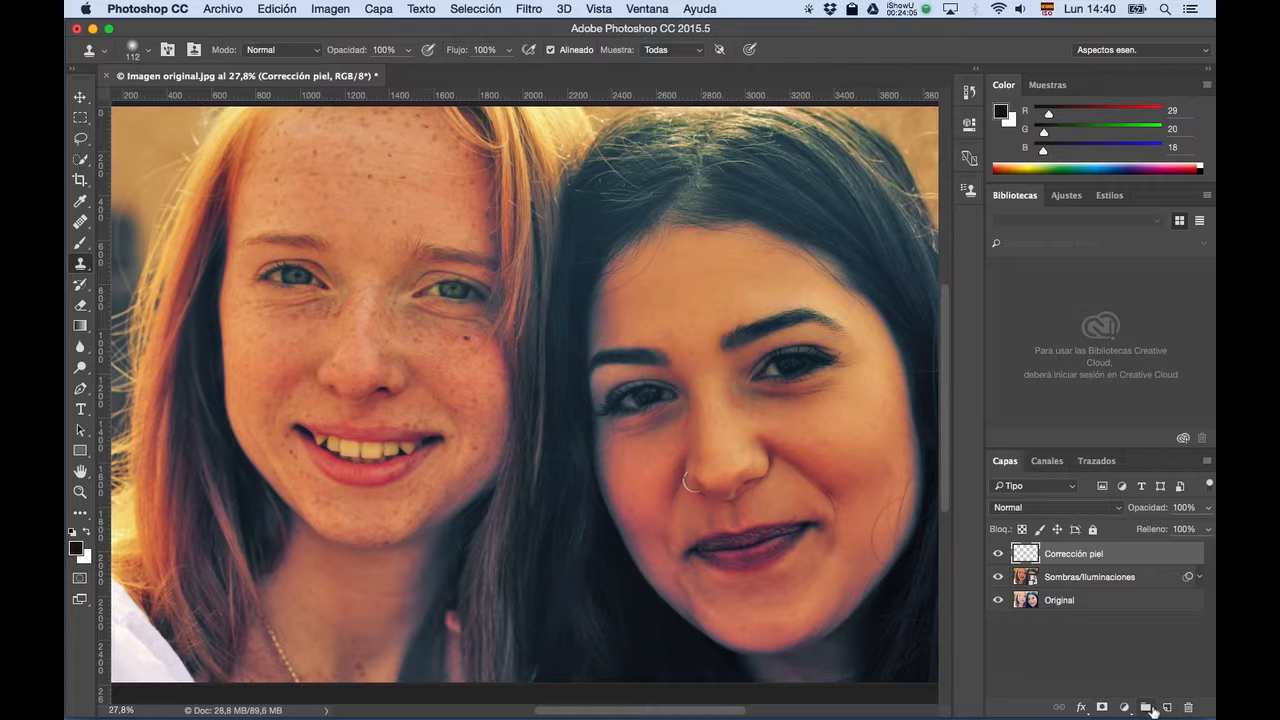
Create a layer named Sobreexponer in Luz suave mode, filled with the neutral 50% grey.
key("alt")
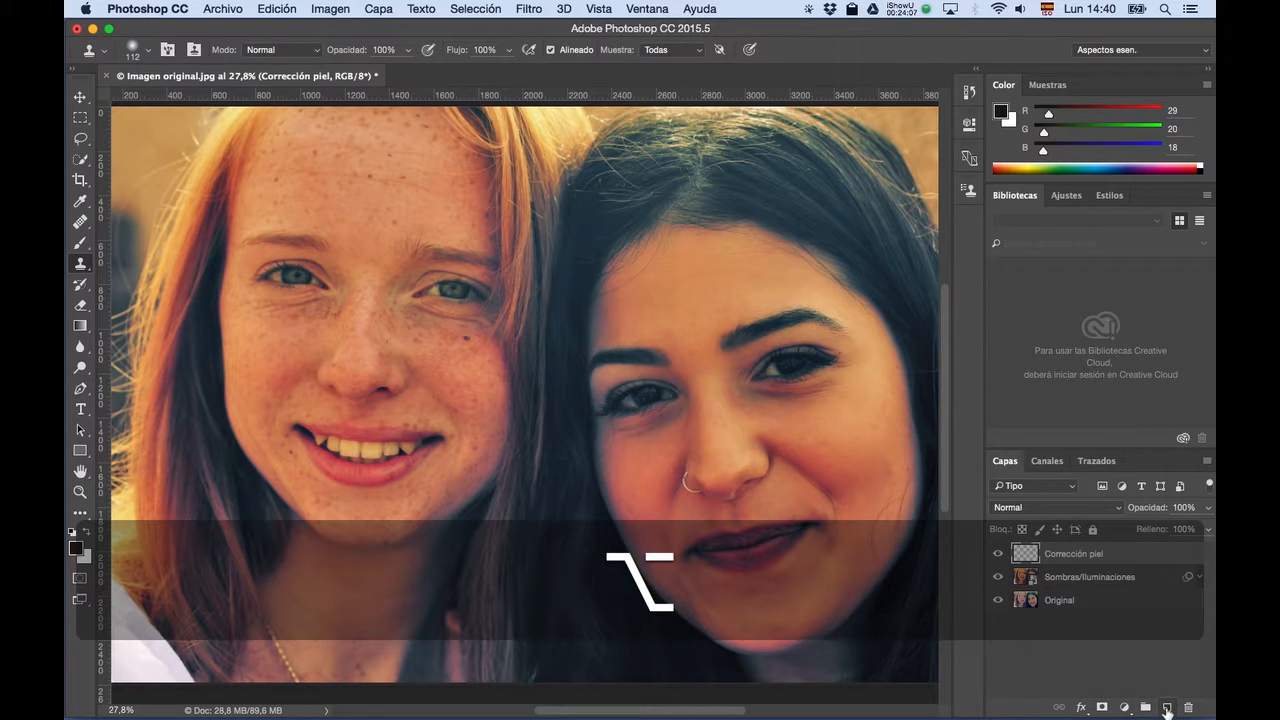
left_click(1166, 710, "alt")
type("Sobreexponer")
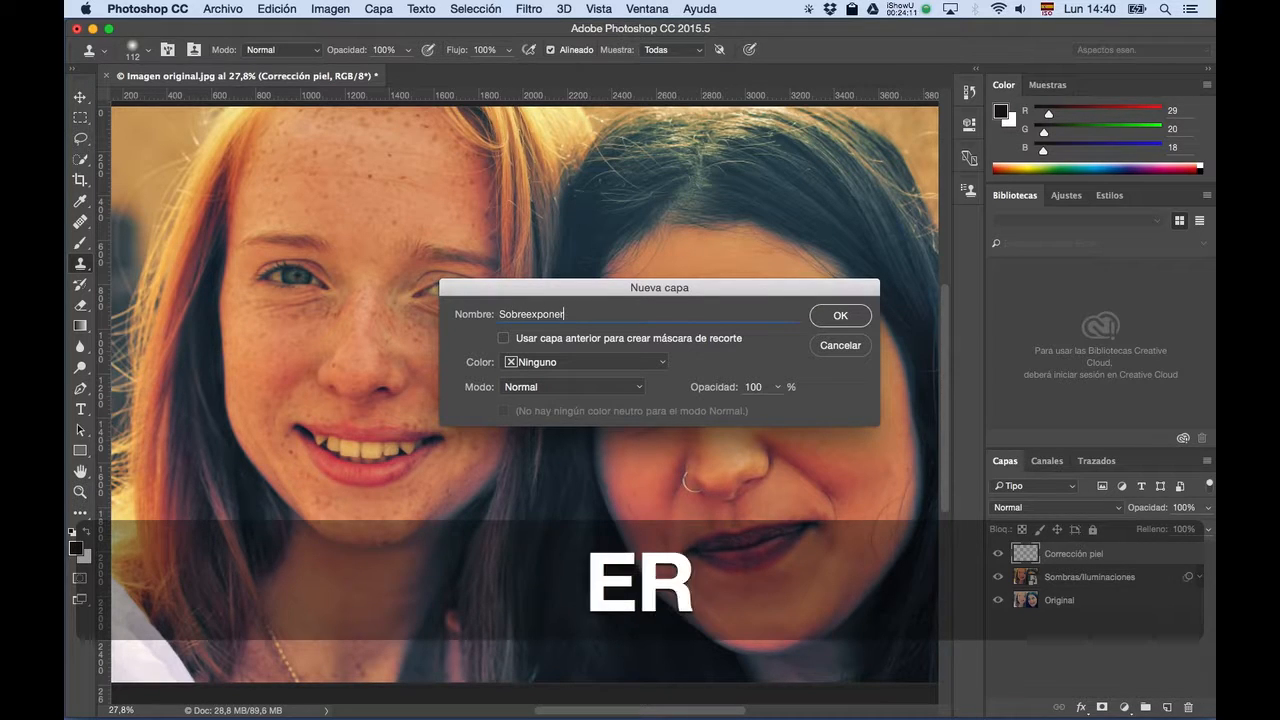
left_click(562, 386)
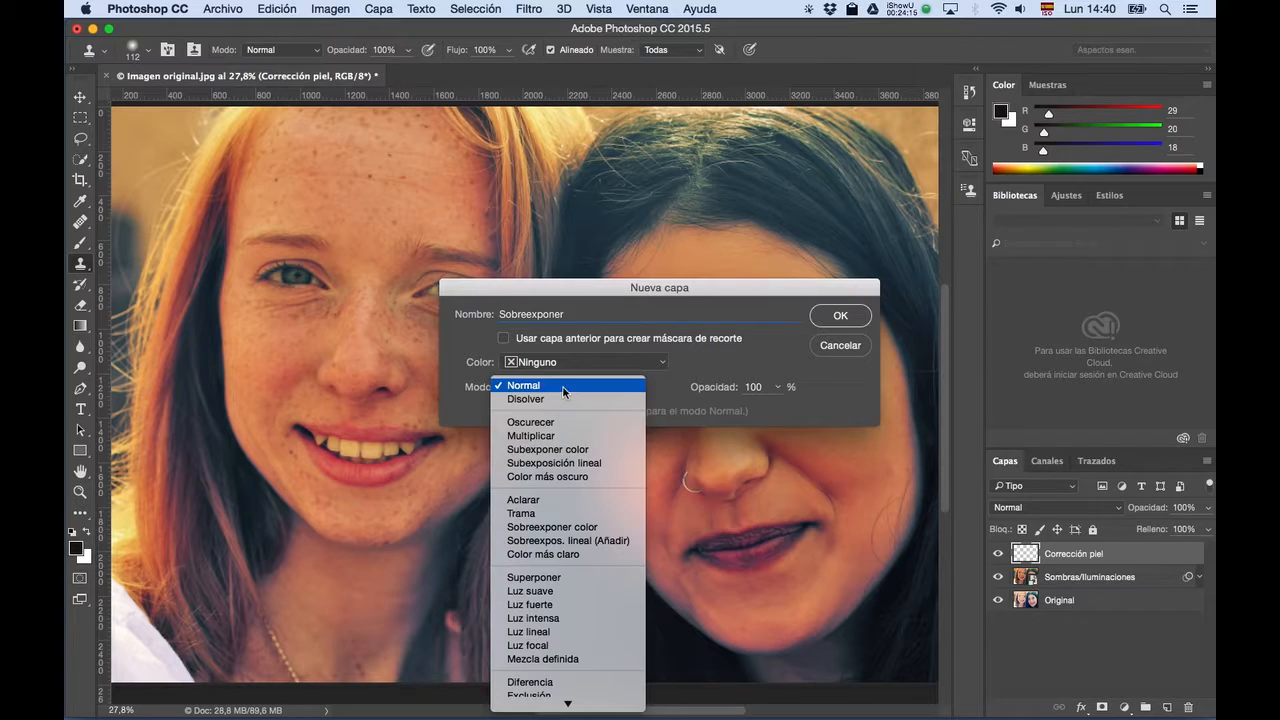
left_click(557, 596)
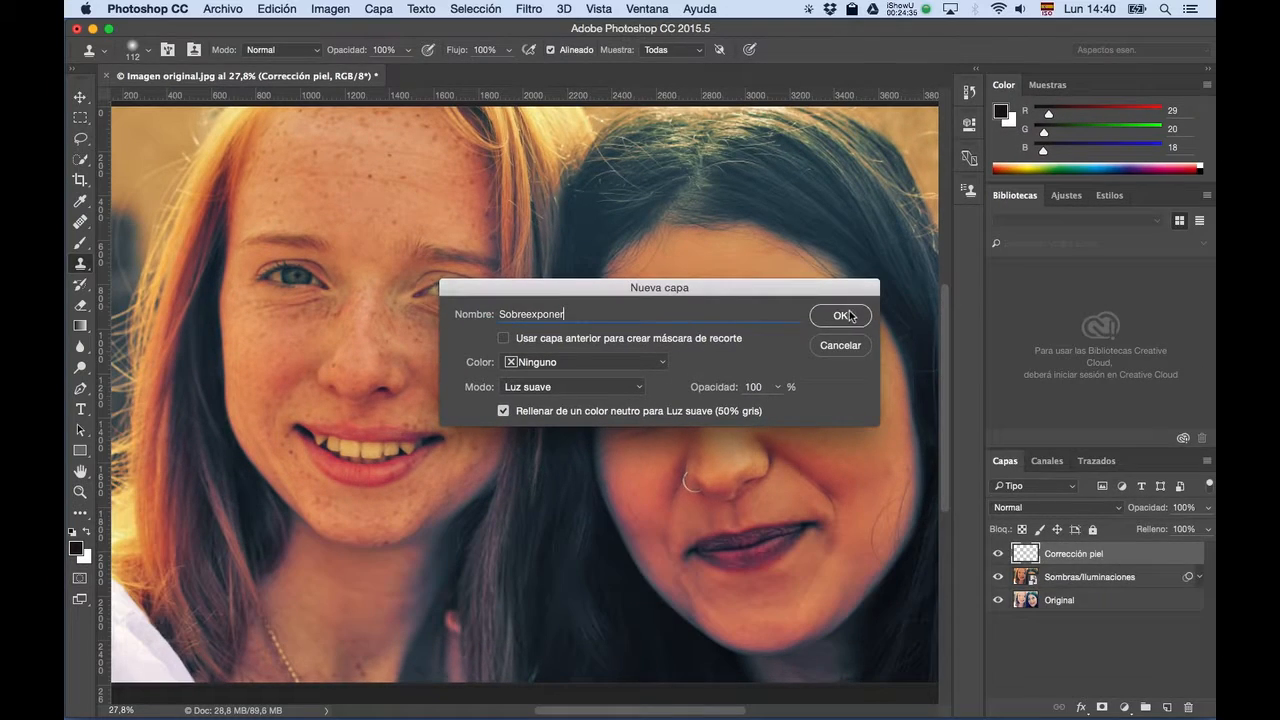
left_click(846, 316)
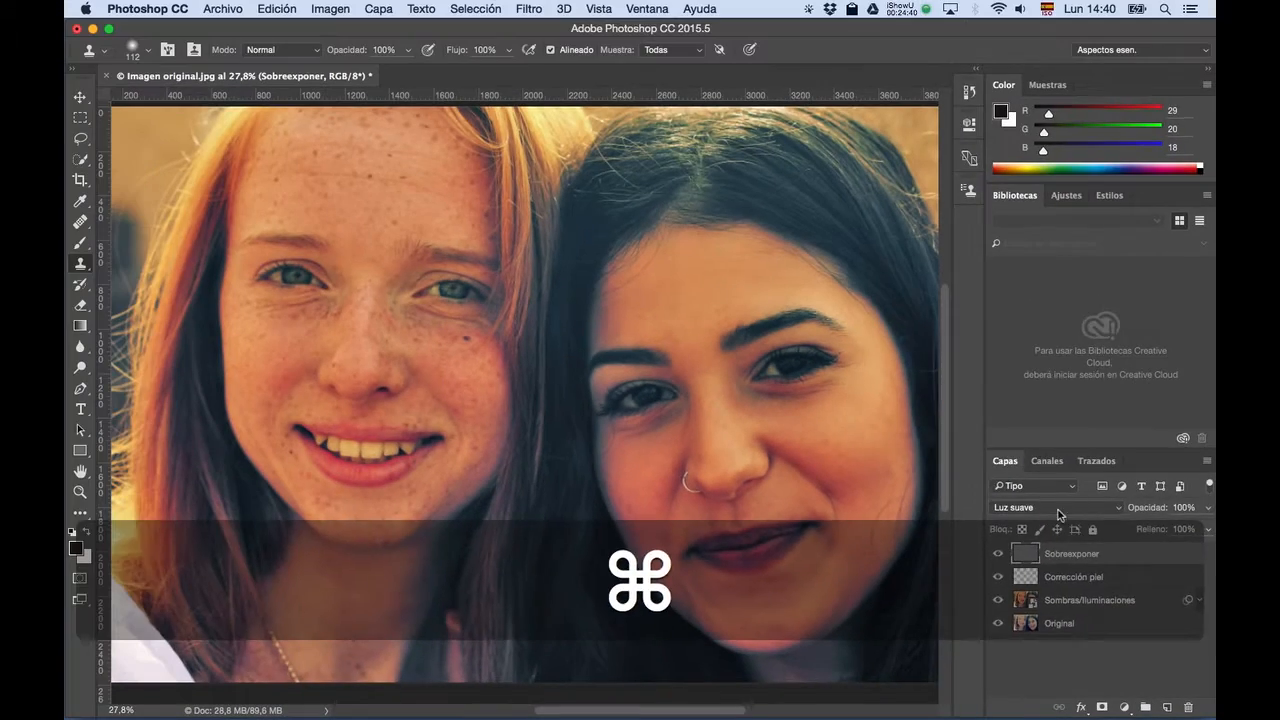
Try the Normal blending mode on the Sobreexponer layer and switch it to Aclarar.
left_click(958, 478)
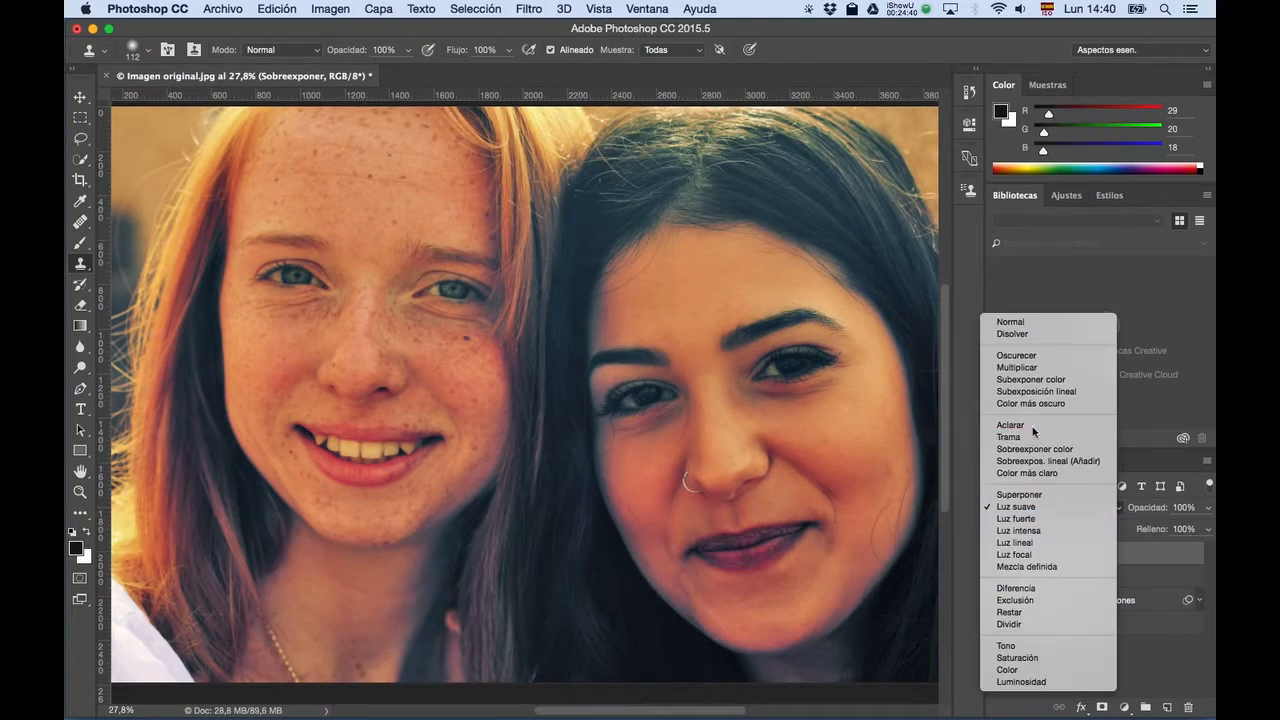
left_click(1029, 325)
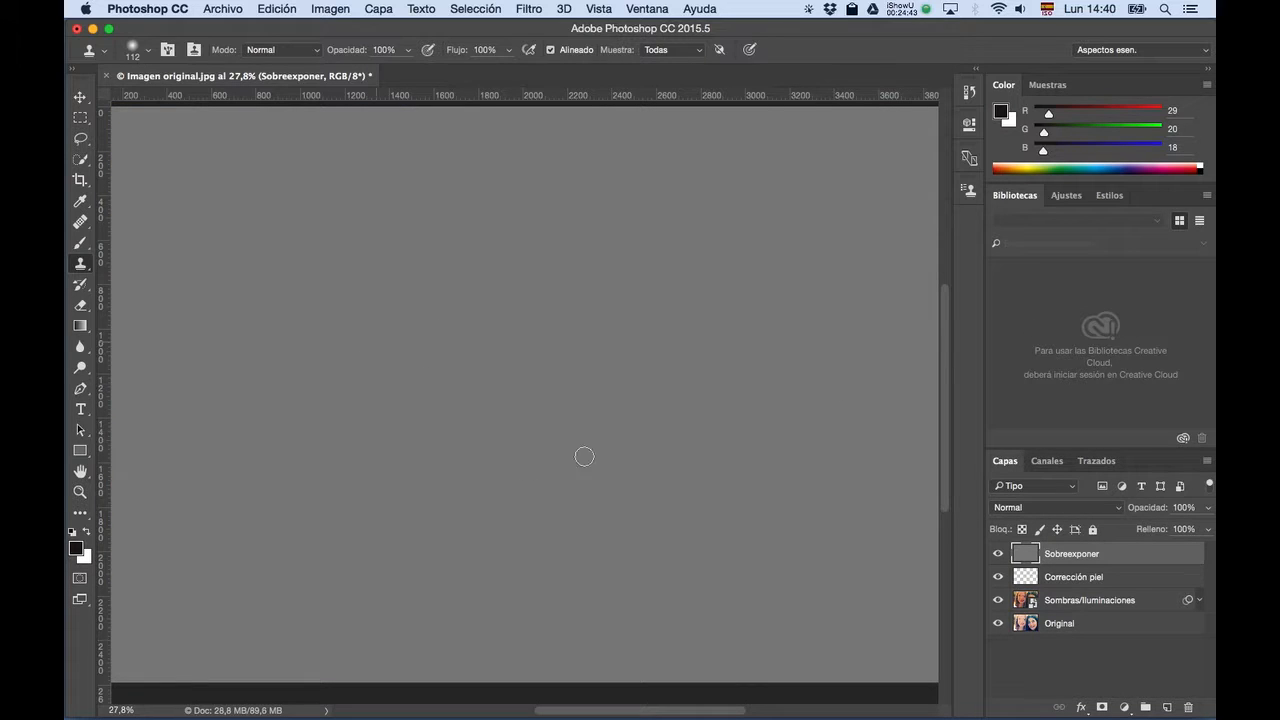
left_click(1074, 509)
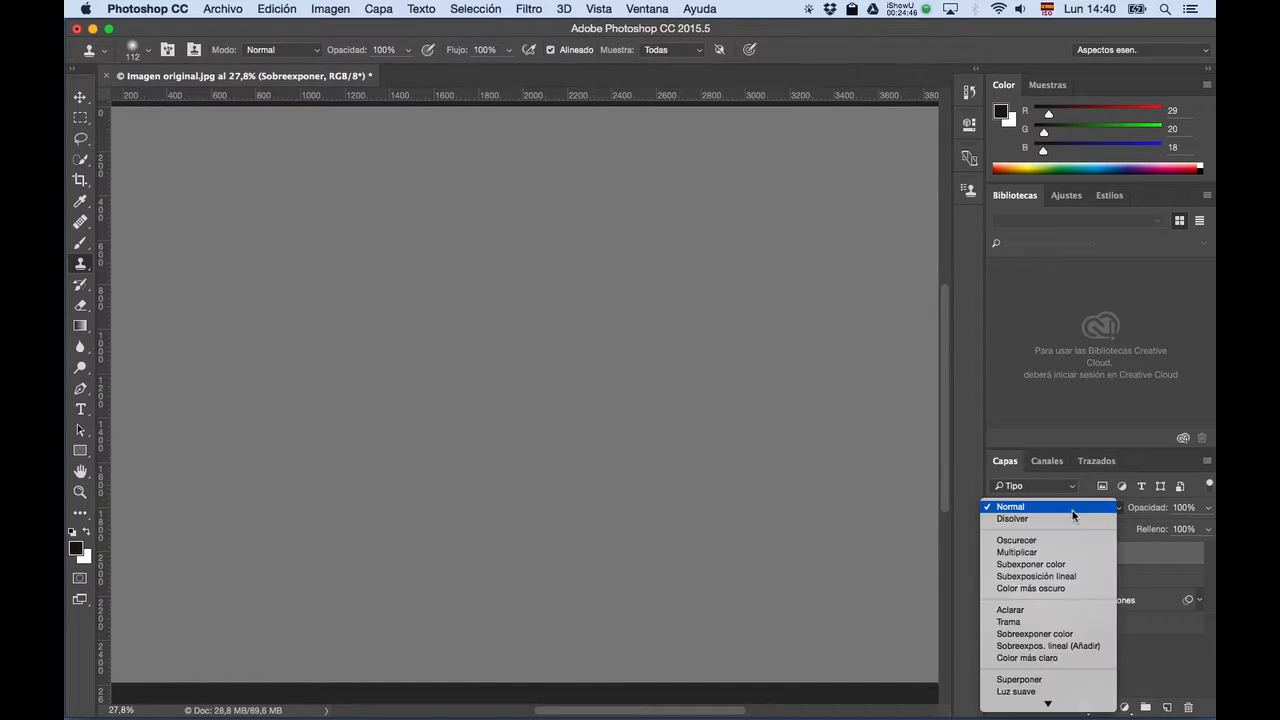
left_click(1047, 609)
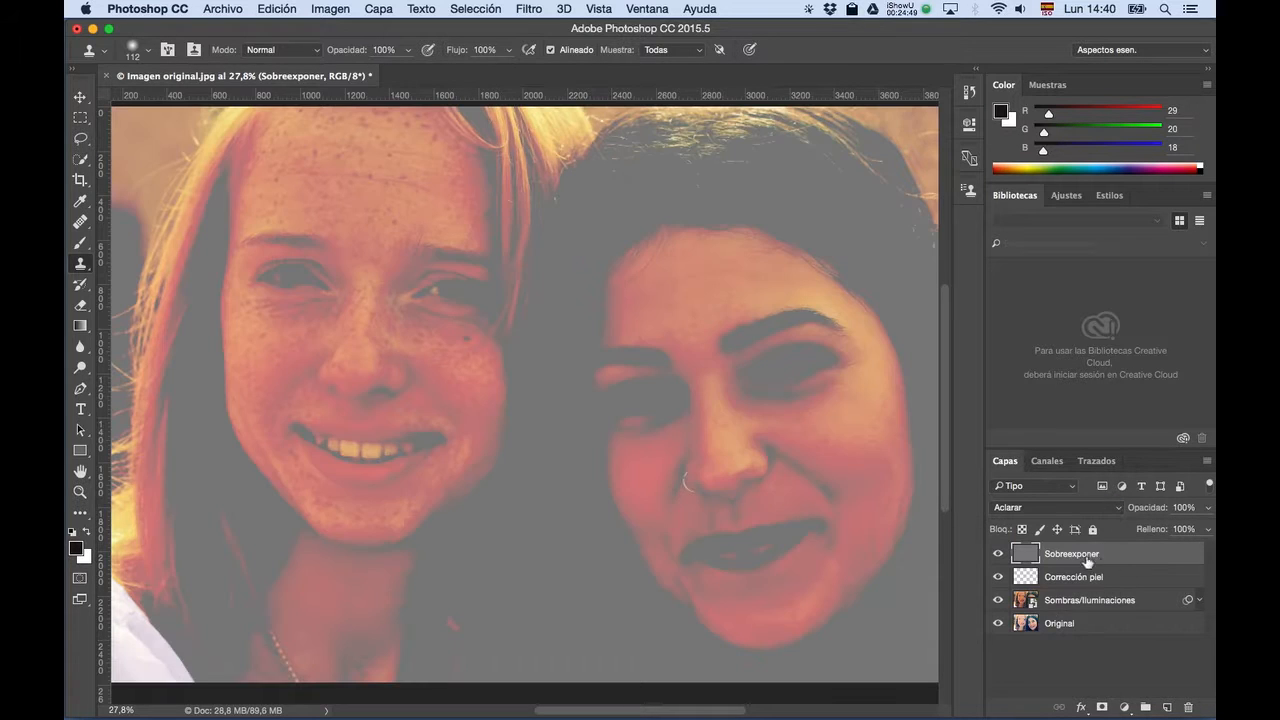
Set the Sobreexponer layer's blending mode to Luz suave and activate the Dodge tool (Herramienta Sobreexponer).
left_click(1053, 509)
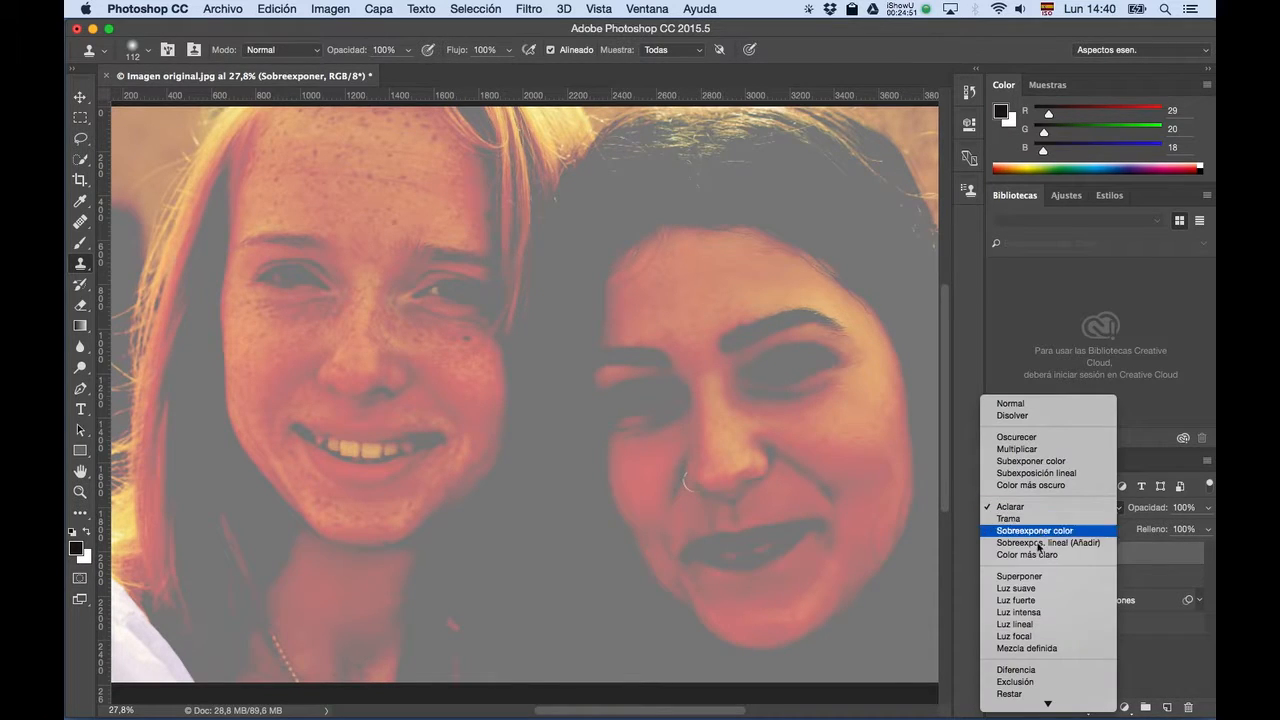
left_click(1050, 584)
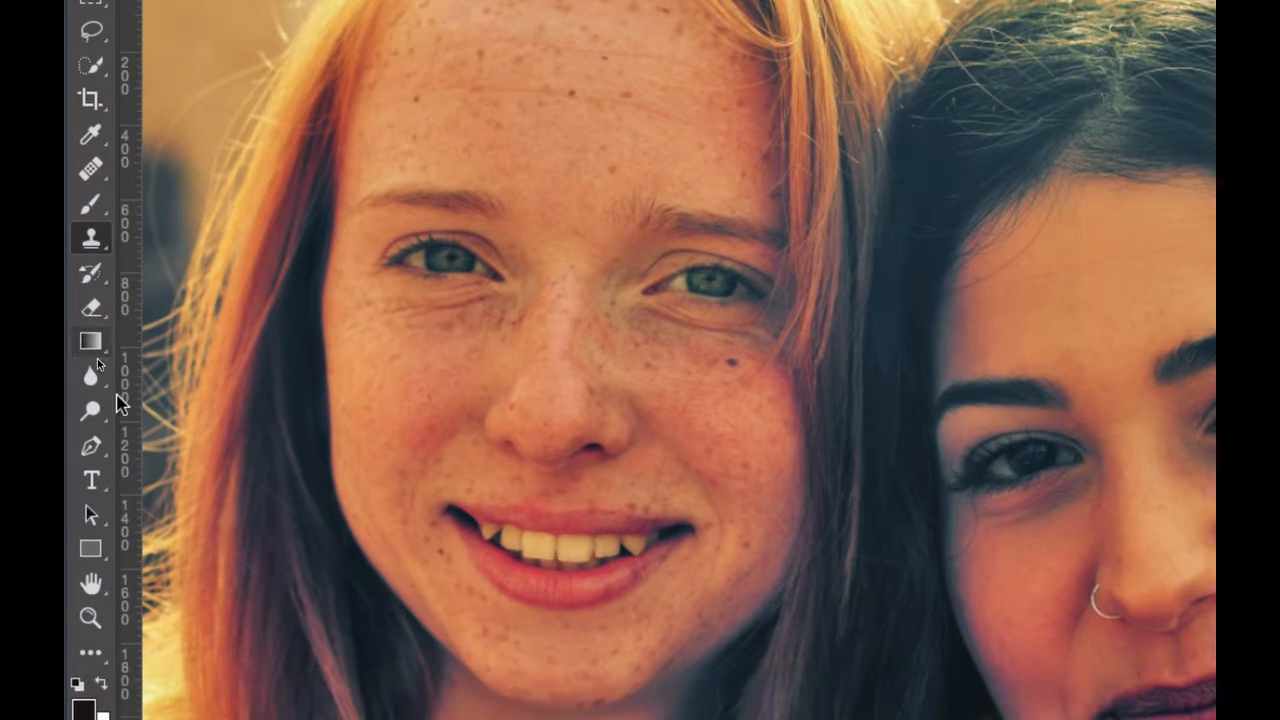
left_click(102, 408)
right_click(102, 412)
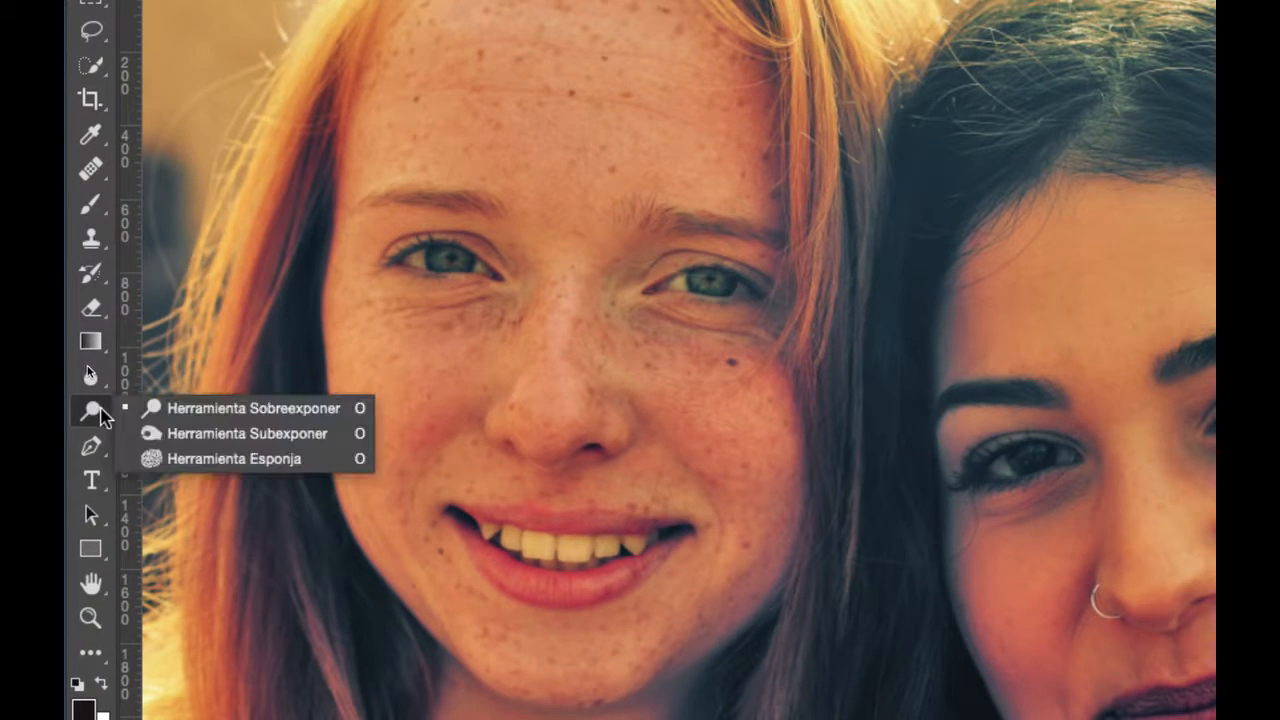
left_click(215, 454)
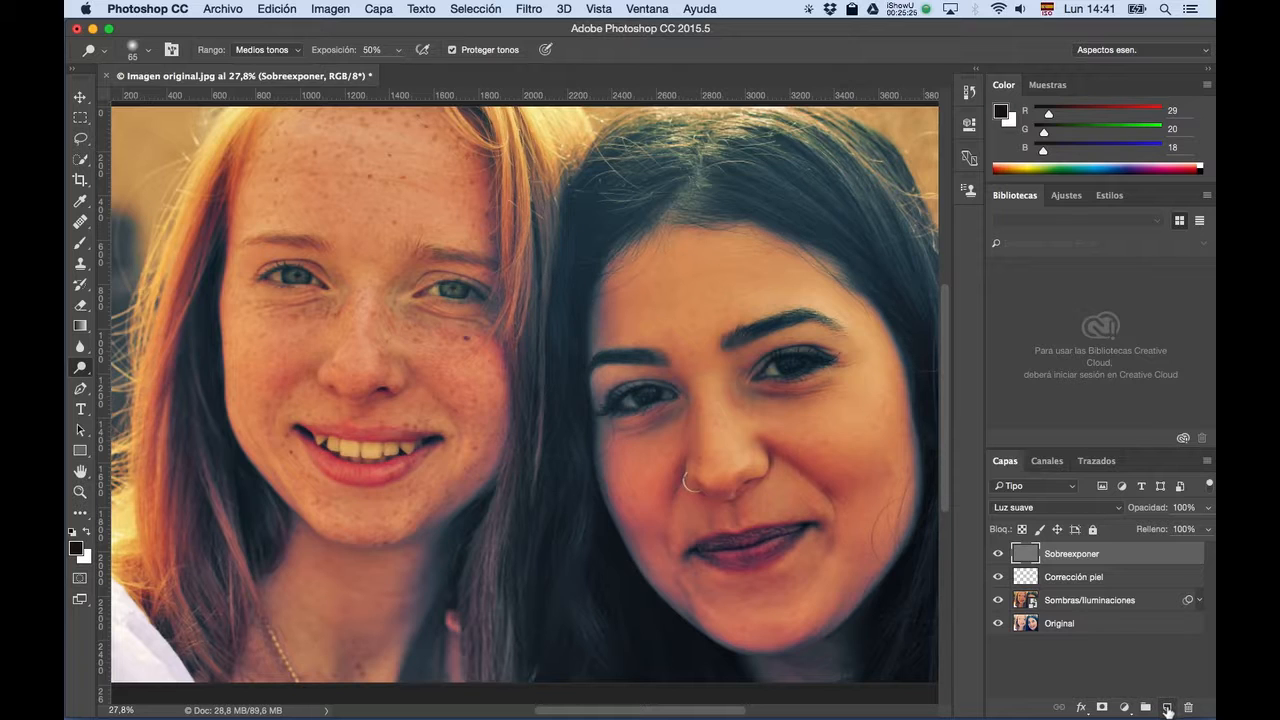
Create a layer named Subexponer in Superponer mode, filled with the neutral 50% grey.
key("alt")
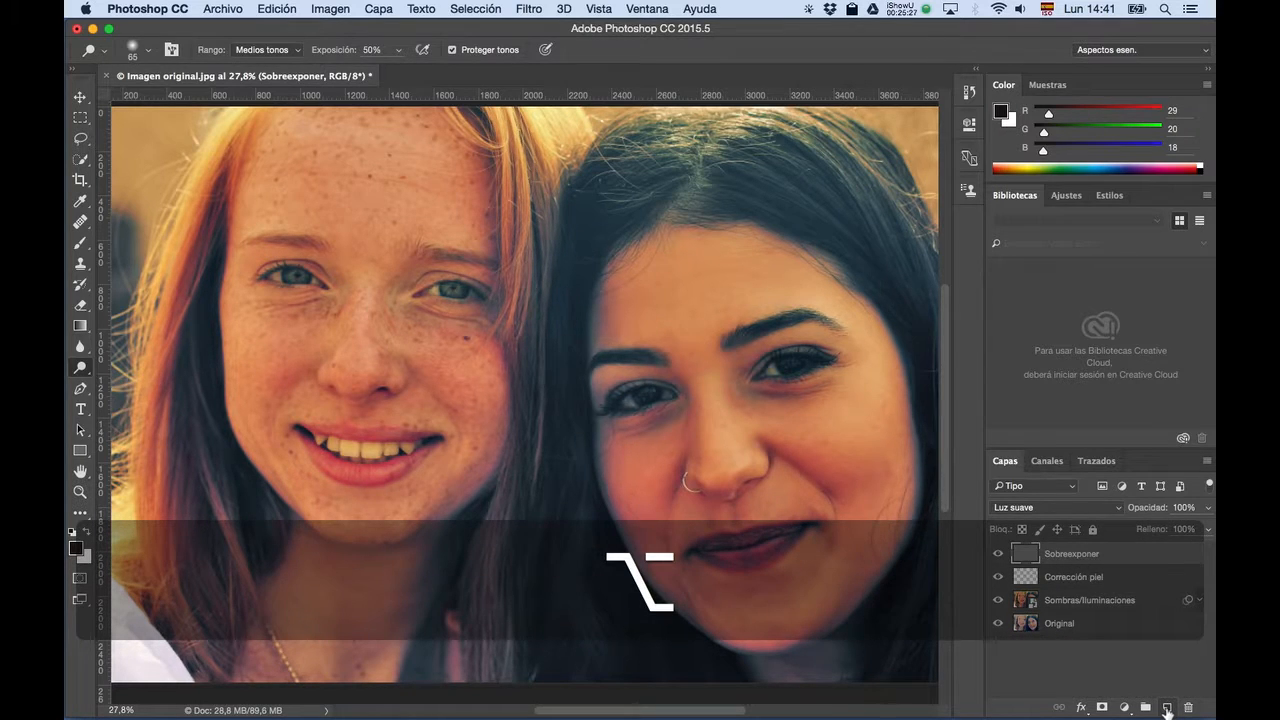
left_click(1167, 708, "alt")
type("Subexponer")
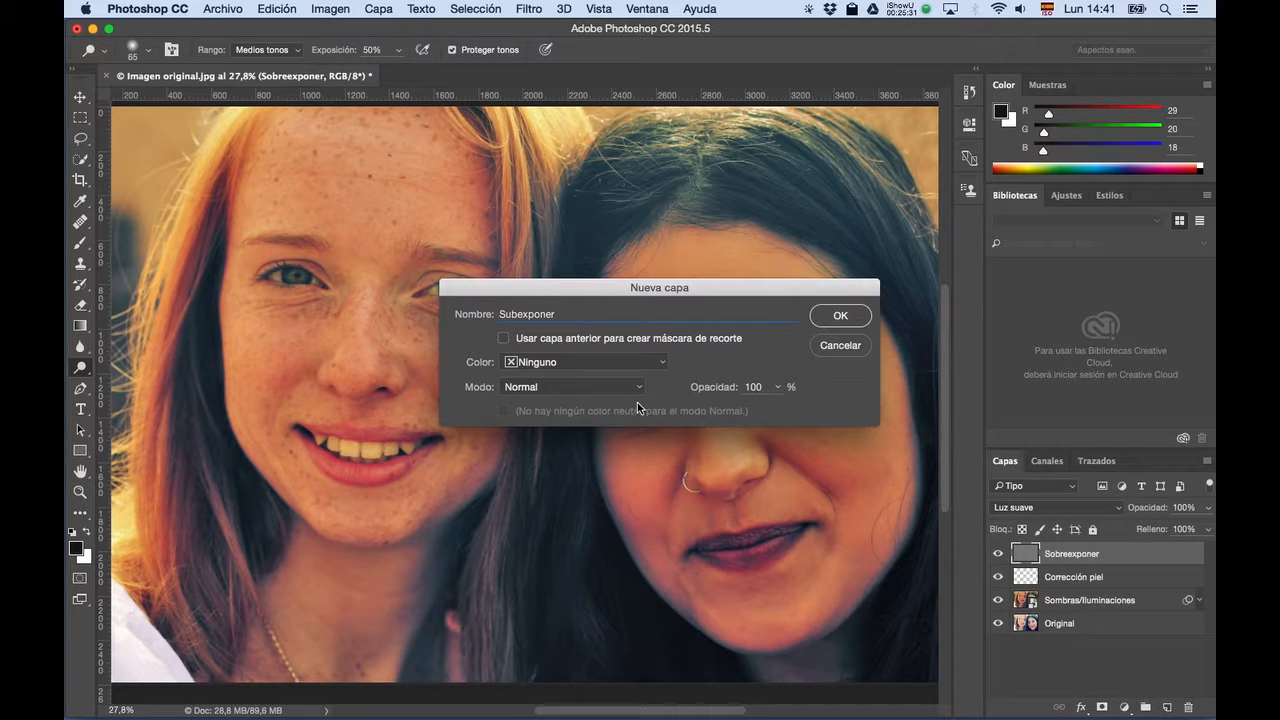
key("super")
left_click(531, 386)
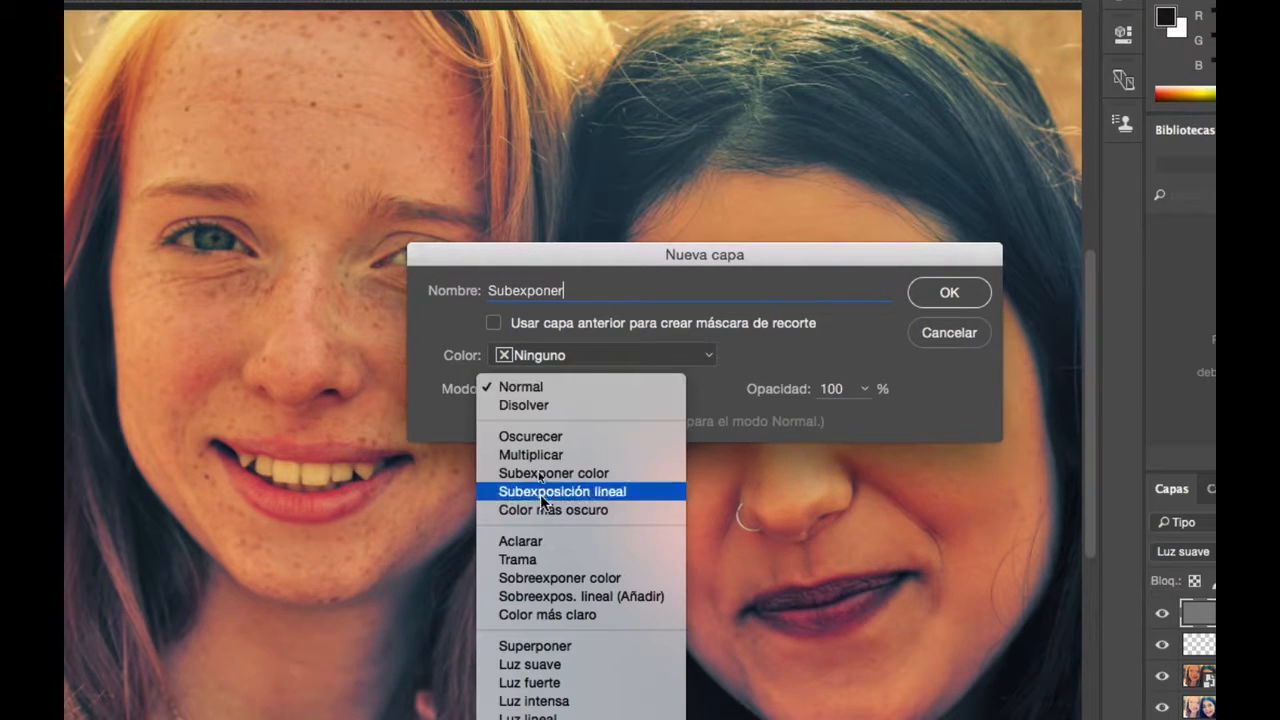
left_click(580, 646)
left_click(498, 418)
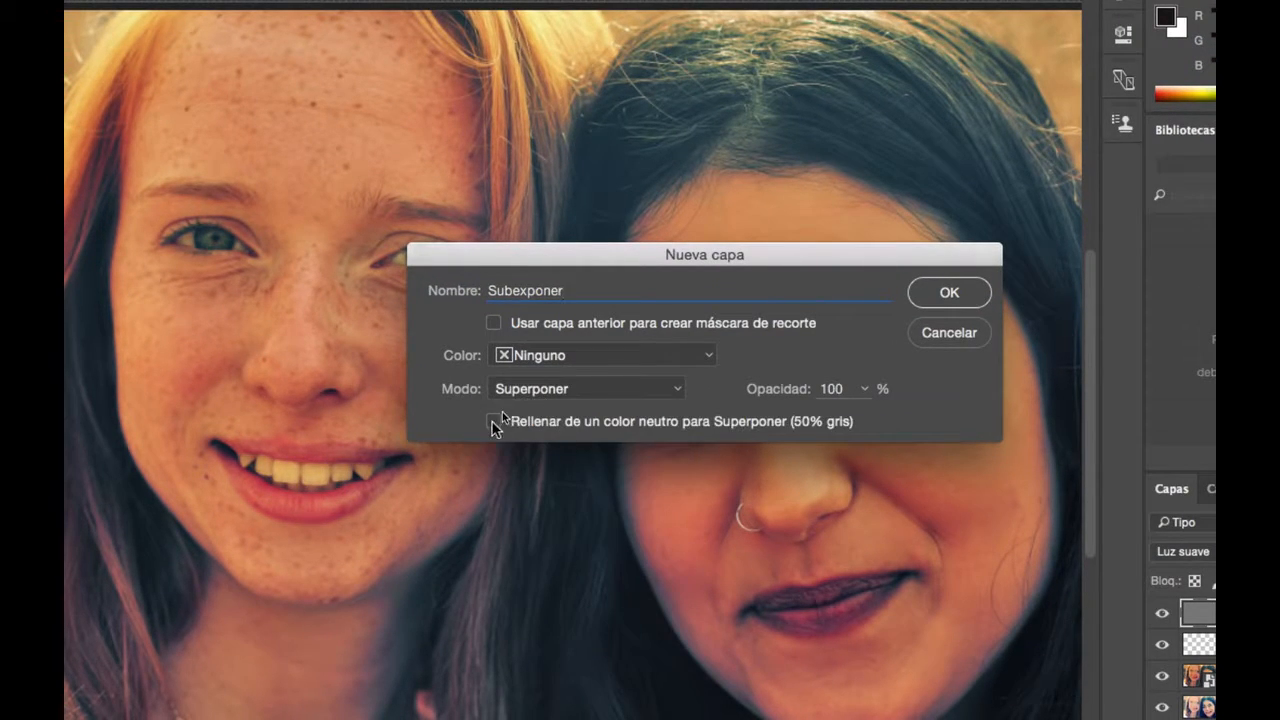
key("super")
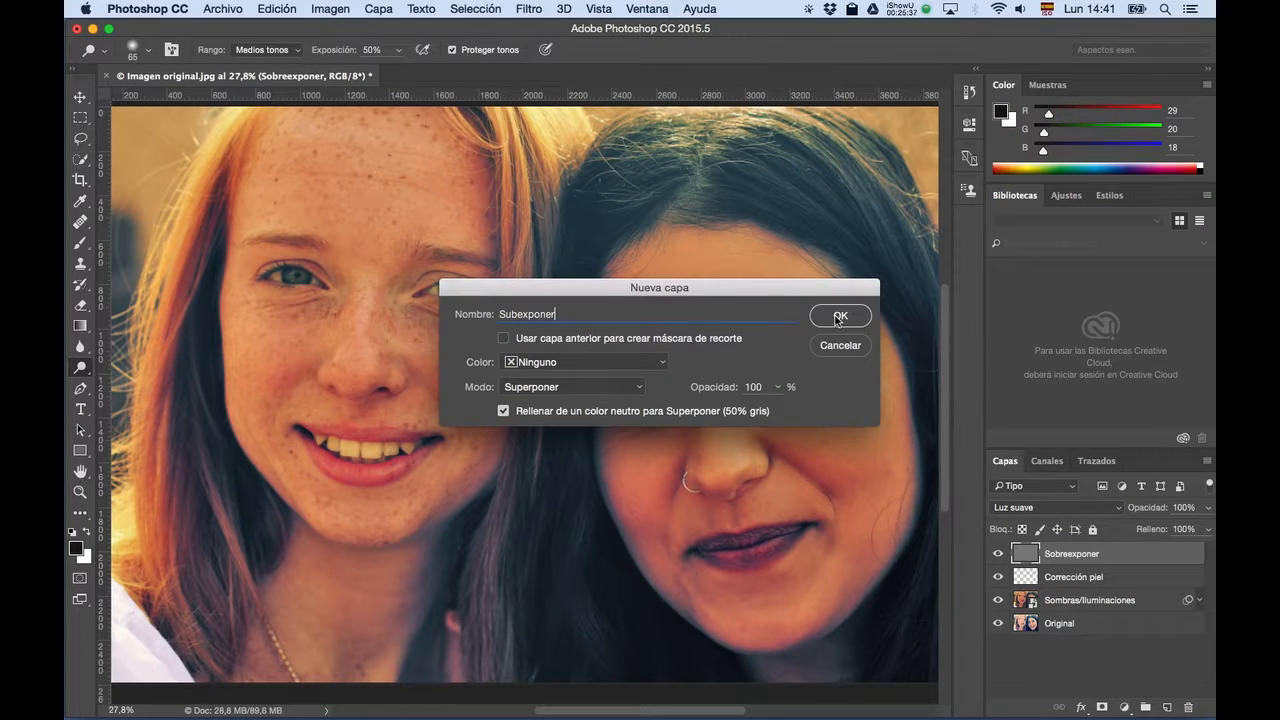
left_click(949, 292)
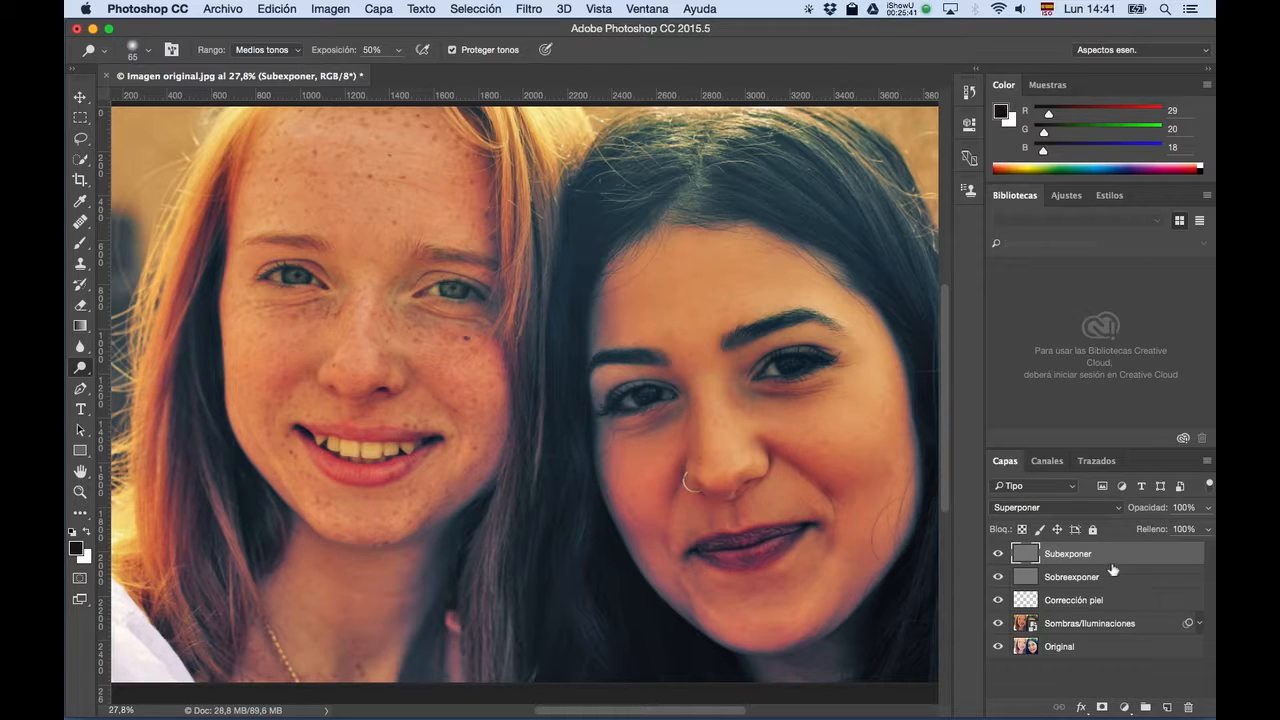
Group the Subexponer and Sobreexponer layers together under the name Sobrexponer y subexponer.
left_click(905, 5)
left_click(940, 77)
left_click(1150, 577)
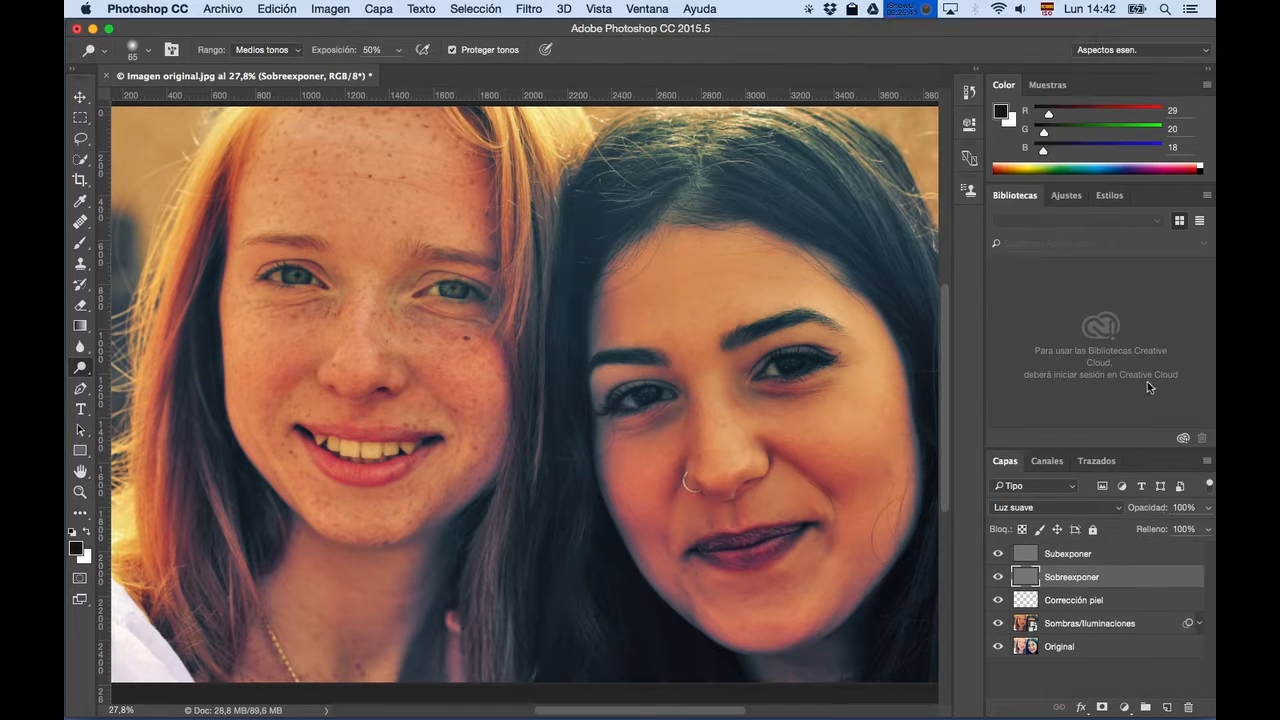
left_click(1150, 556, "shift")
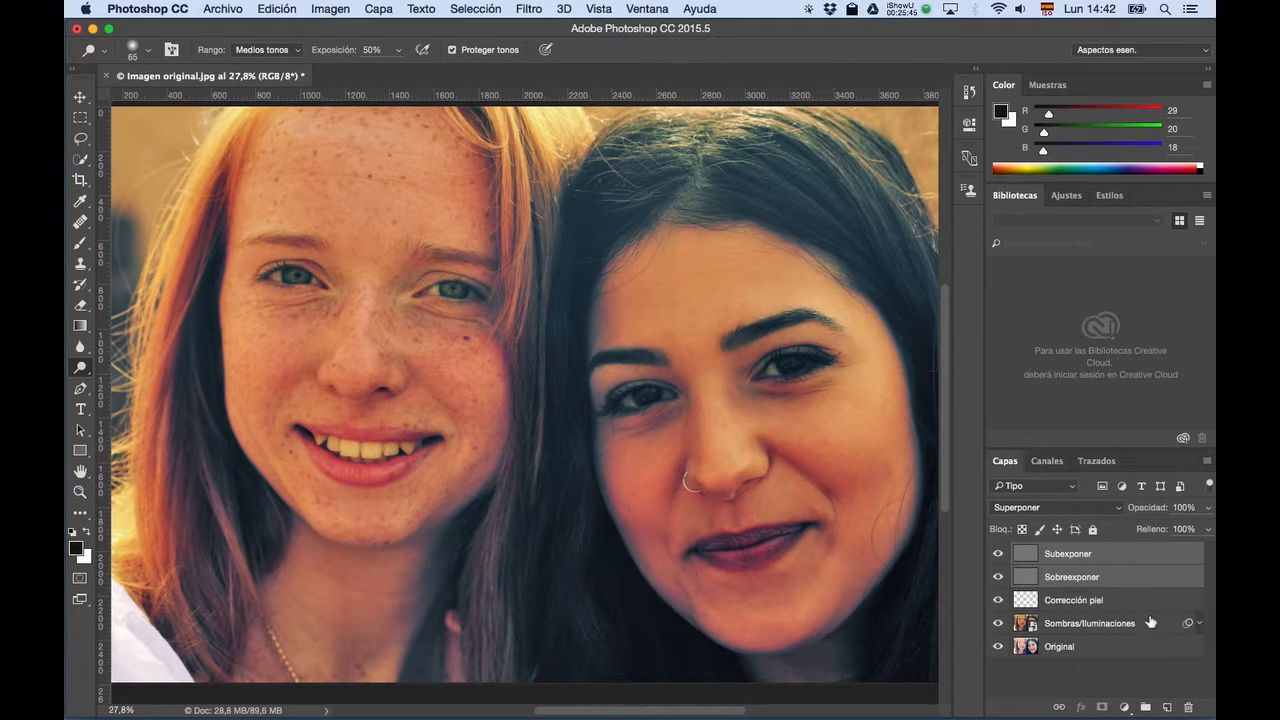
key("alt")
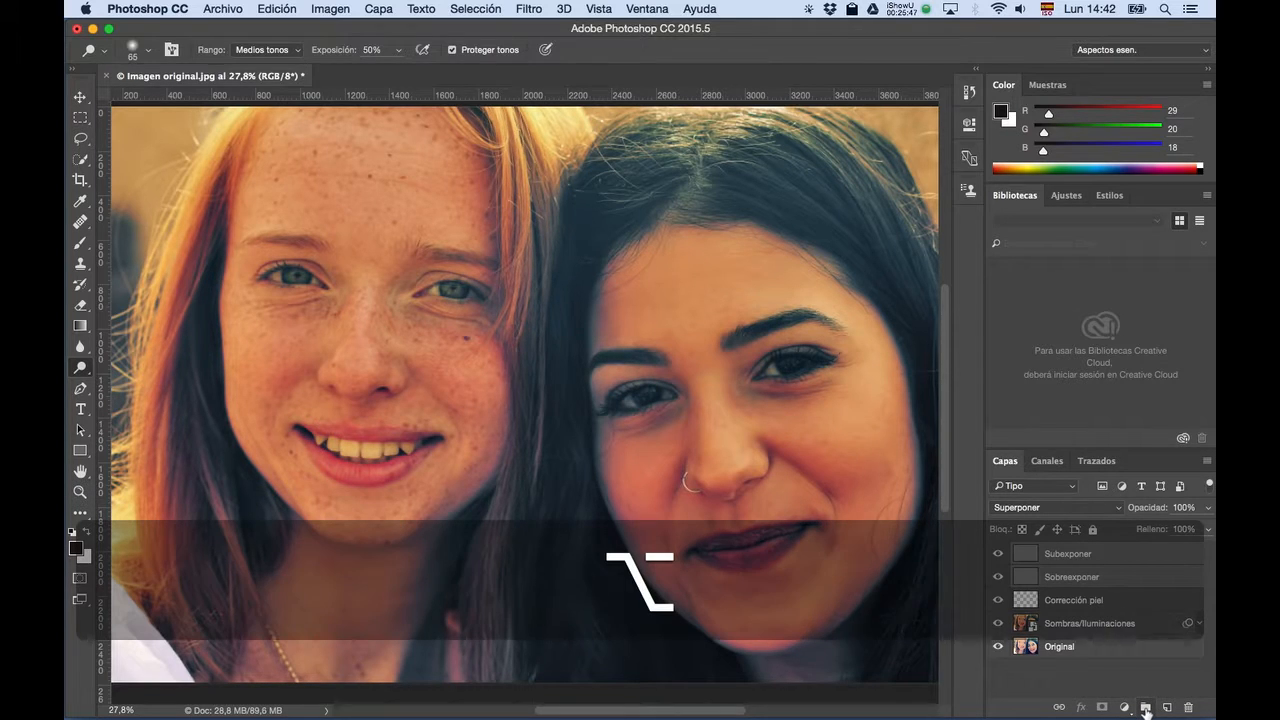
left_click(1146, 708, "alt")
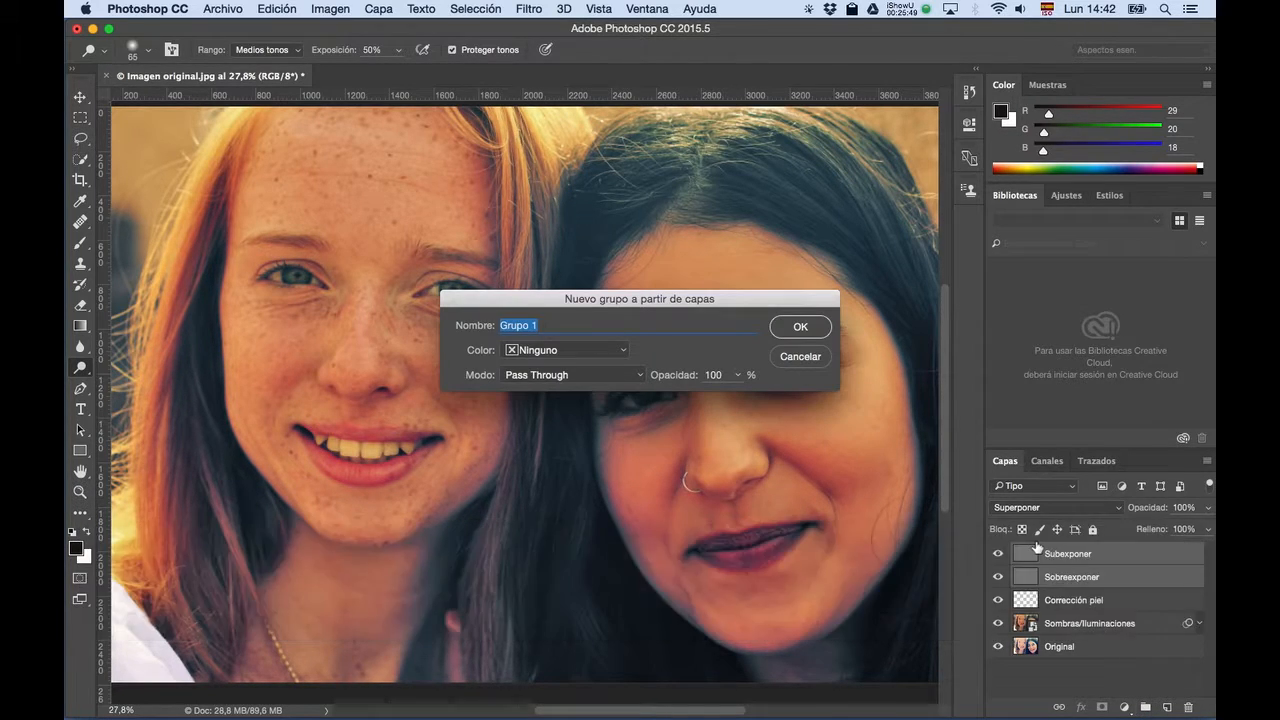
type("S")
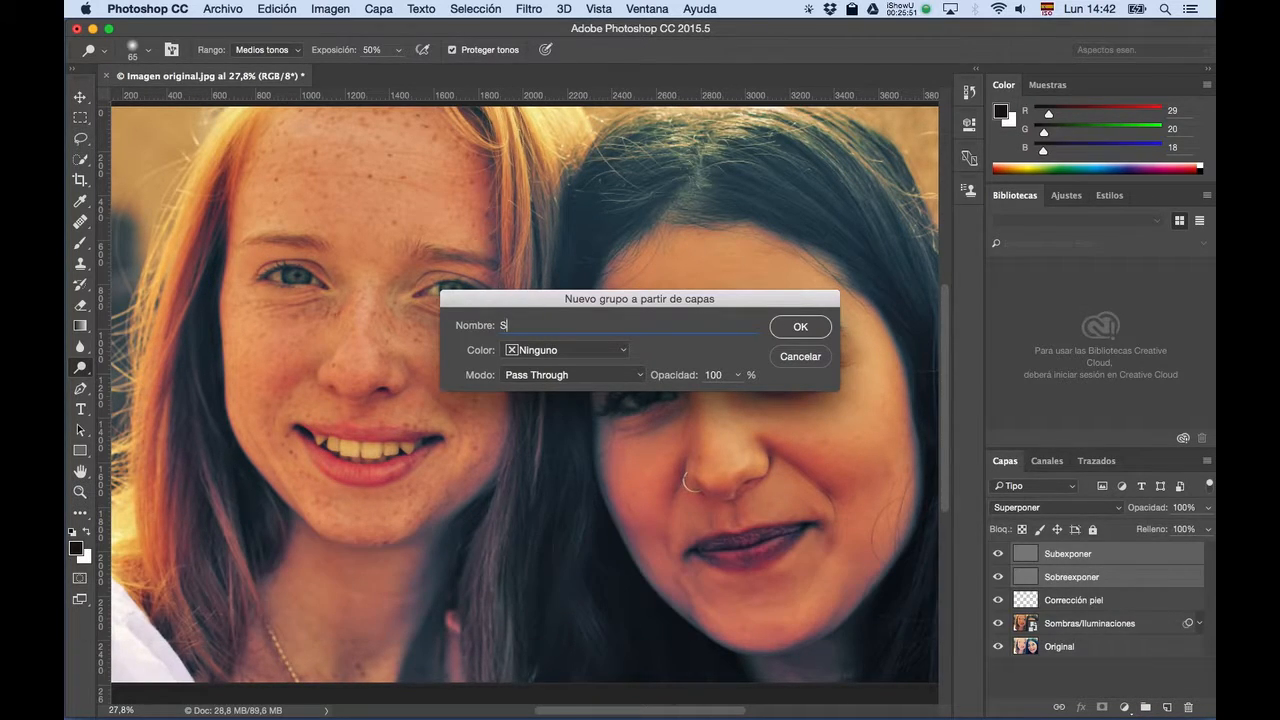
key("BackSpace")
type("S")
key("BackSpace")
type("Sob")
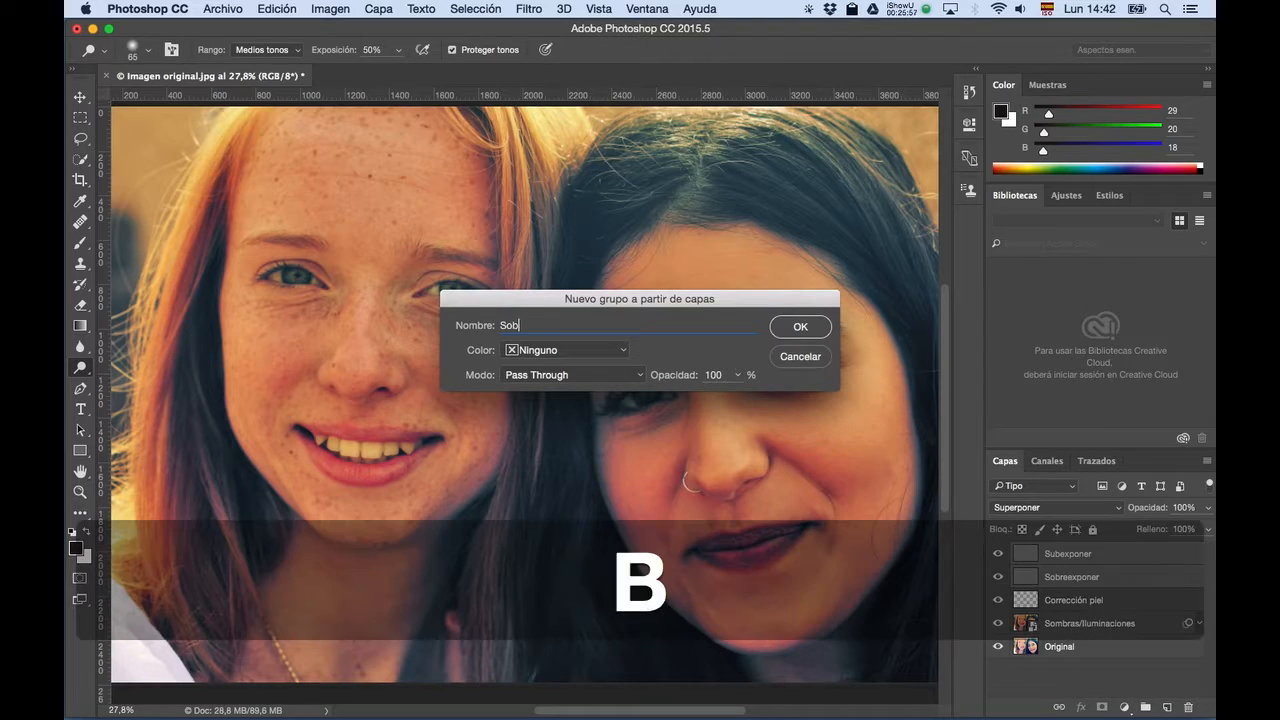
type("reexponer")
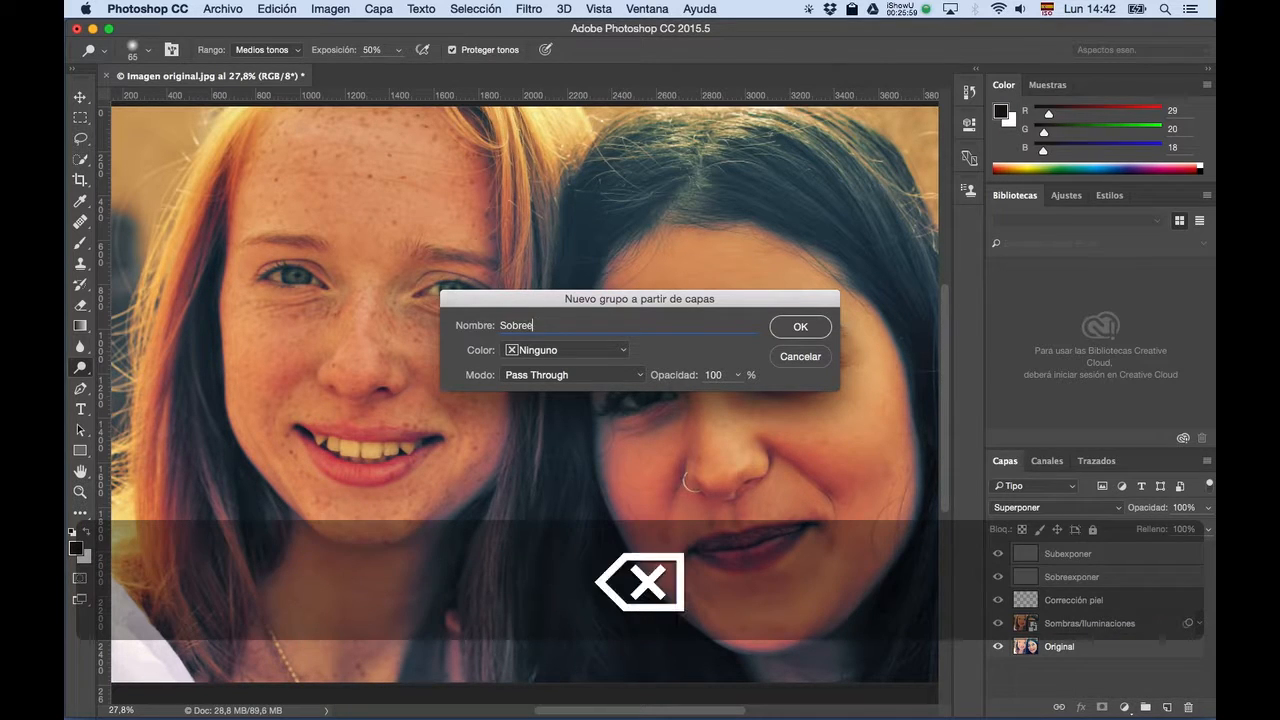
key("shift+Up")
key("Right")
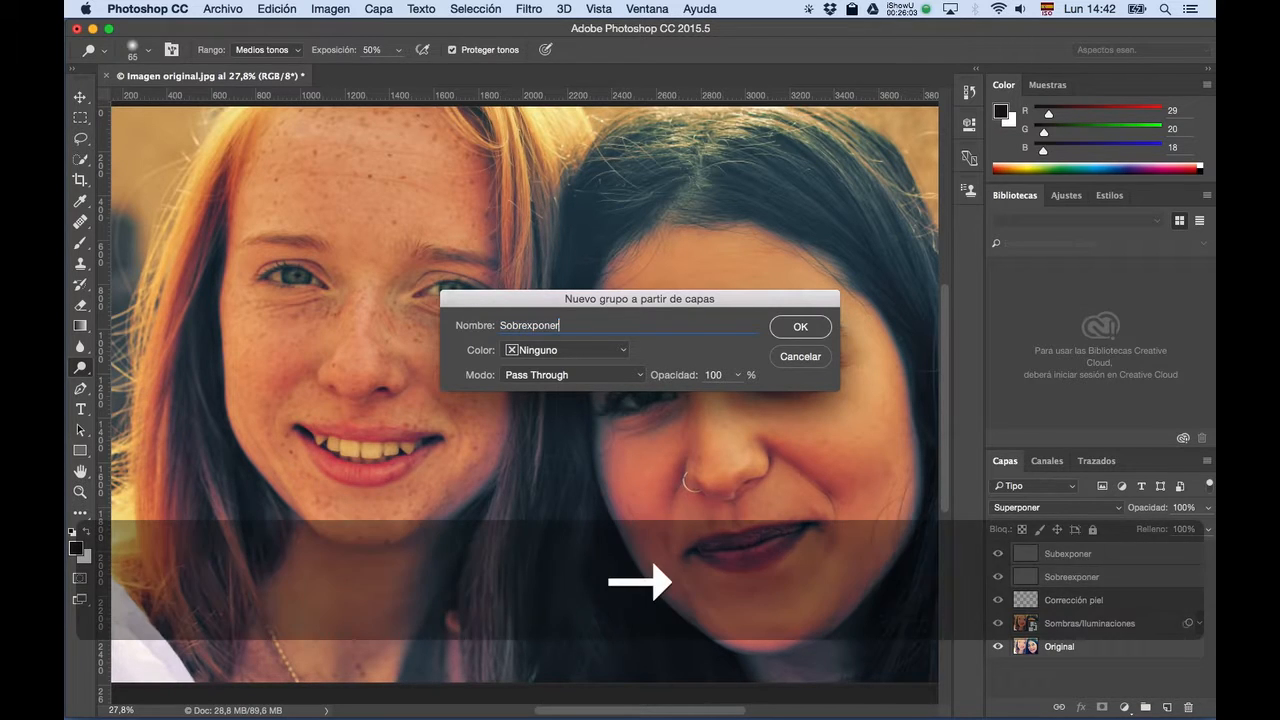
type("y")
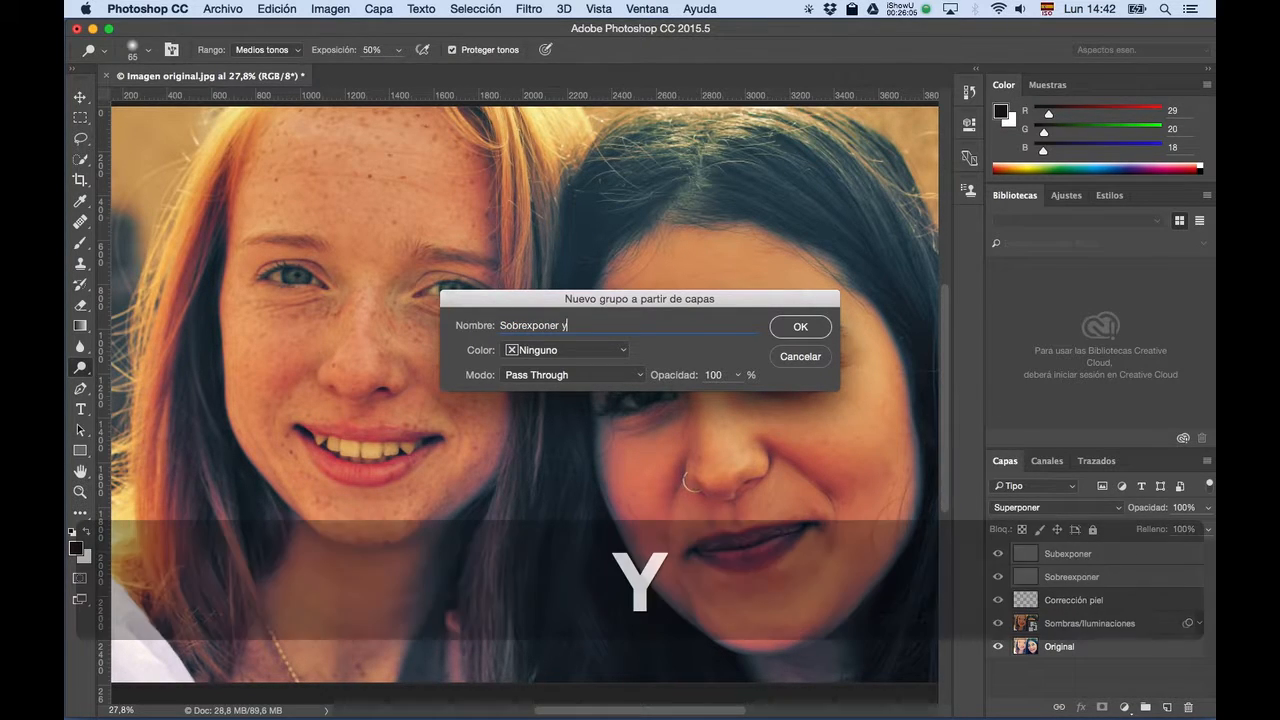
type(" subexponer")
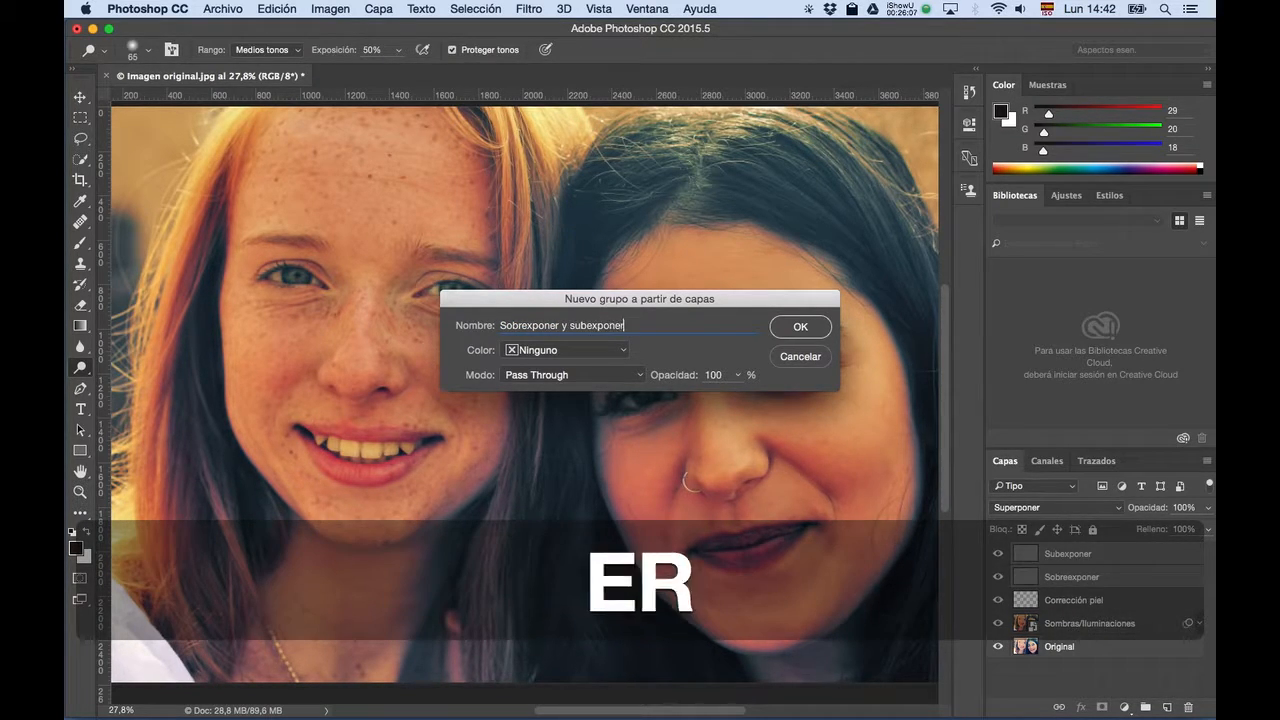
key("Return")
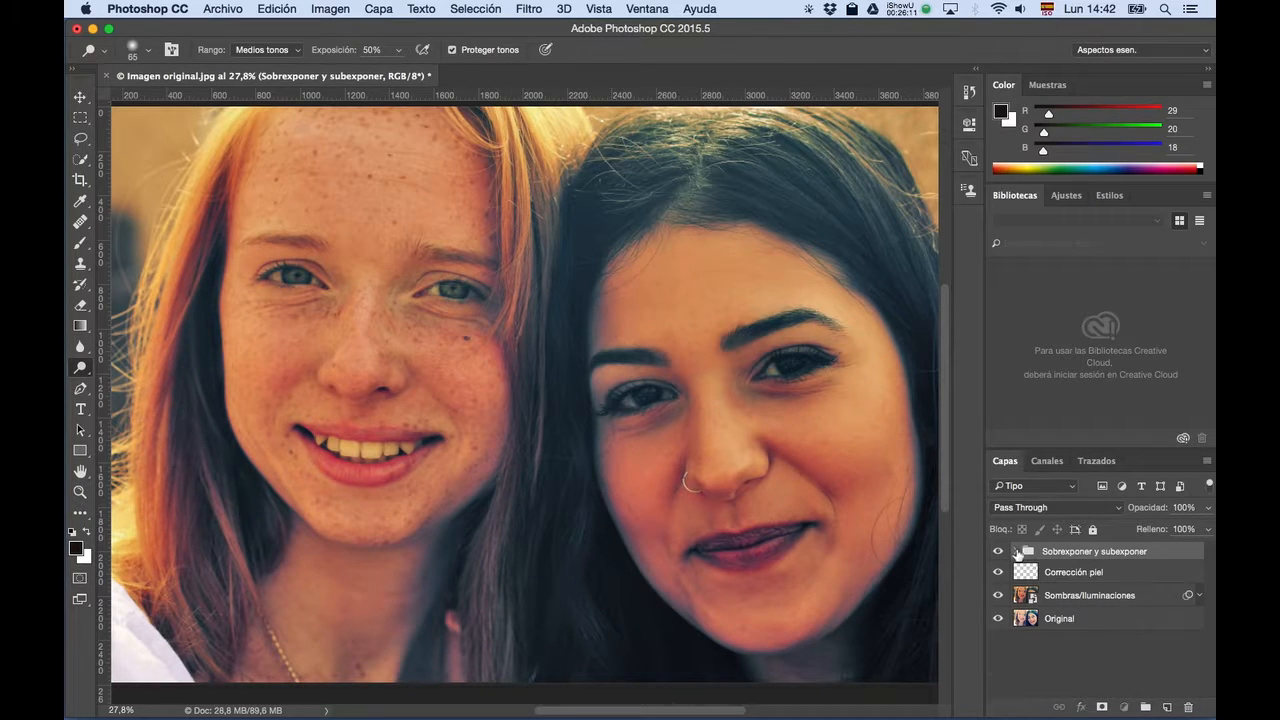
Expand the new group, select its Sobreexponer layer and set up a Brush of size 167 with 25% opacity and 40% flow.
left_click(1016, 551)
left_click(1135, 597)
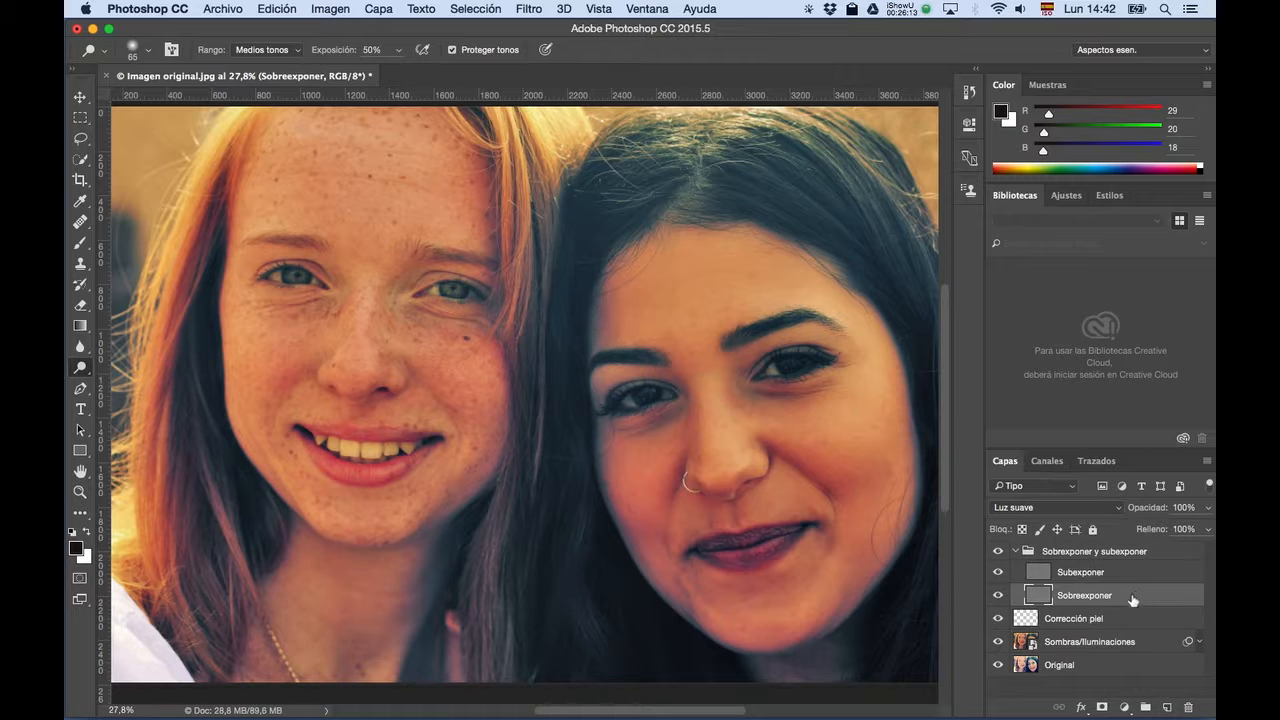
key("b")
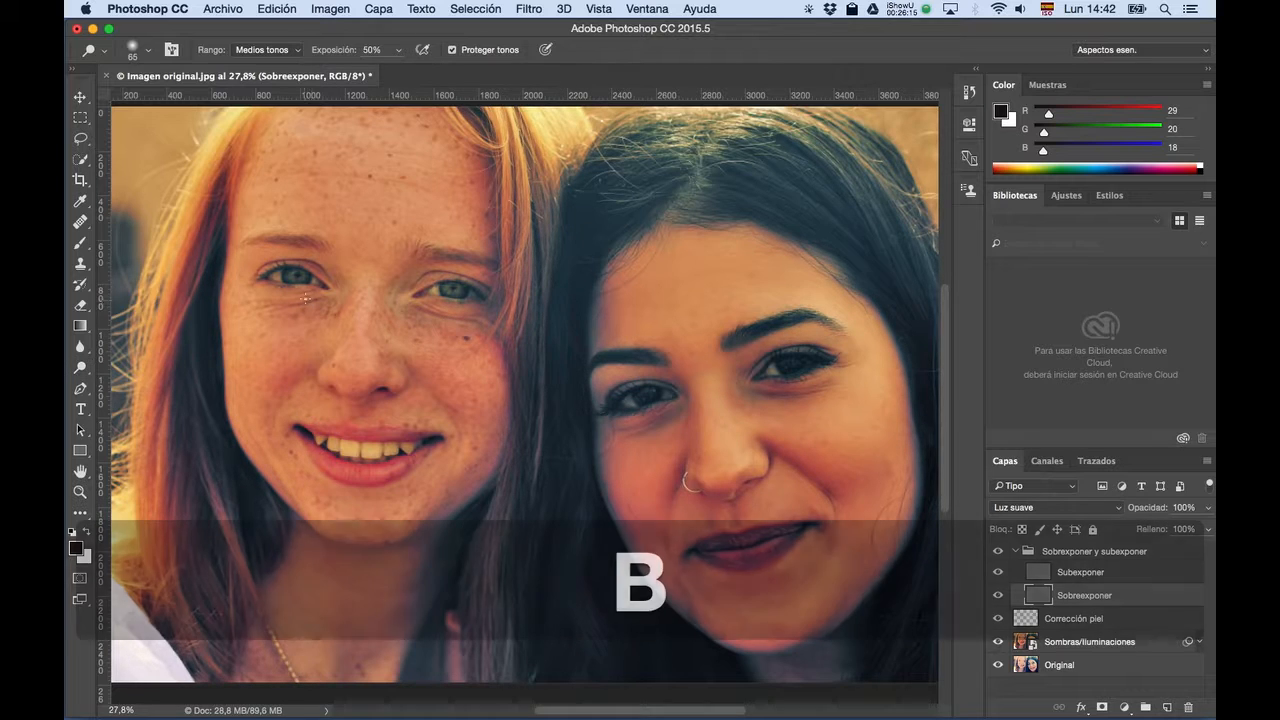
left_click_drag(328, 298, 335, 299)
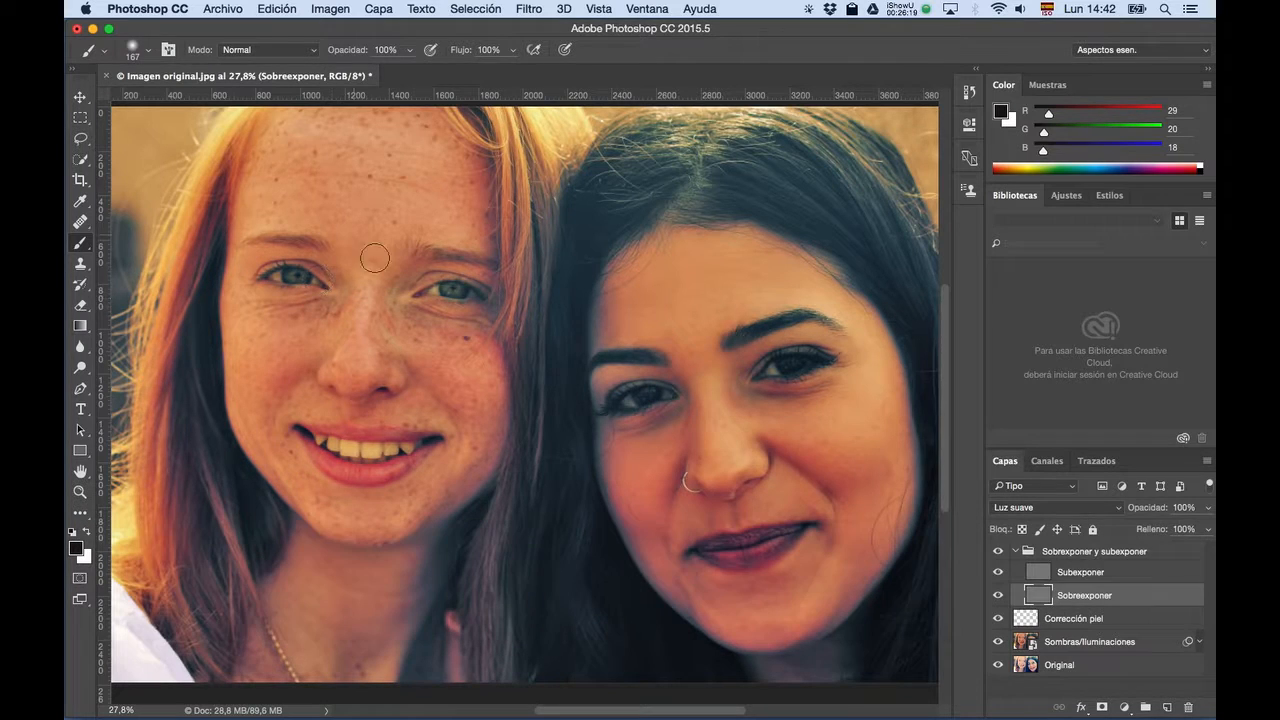
type("25")
key("Tab")
type("40")
key("Tab")
Restore the default colours, switch to white and paint highlights on the dark-haired woman's nose bridge and above her right-hand eyebrow toward the temple.
mouse_move(709, 383)
left_mouse_down()
mouse_move(732, 460)
mouse_move(720, 394)
left_mouse_up()
key("super+z")
key("d")
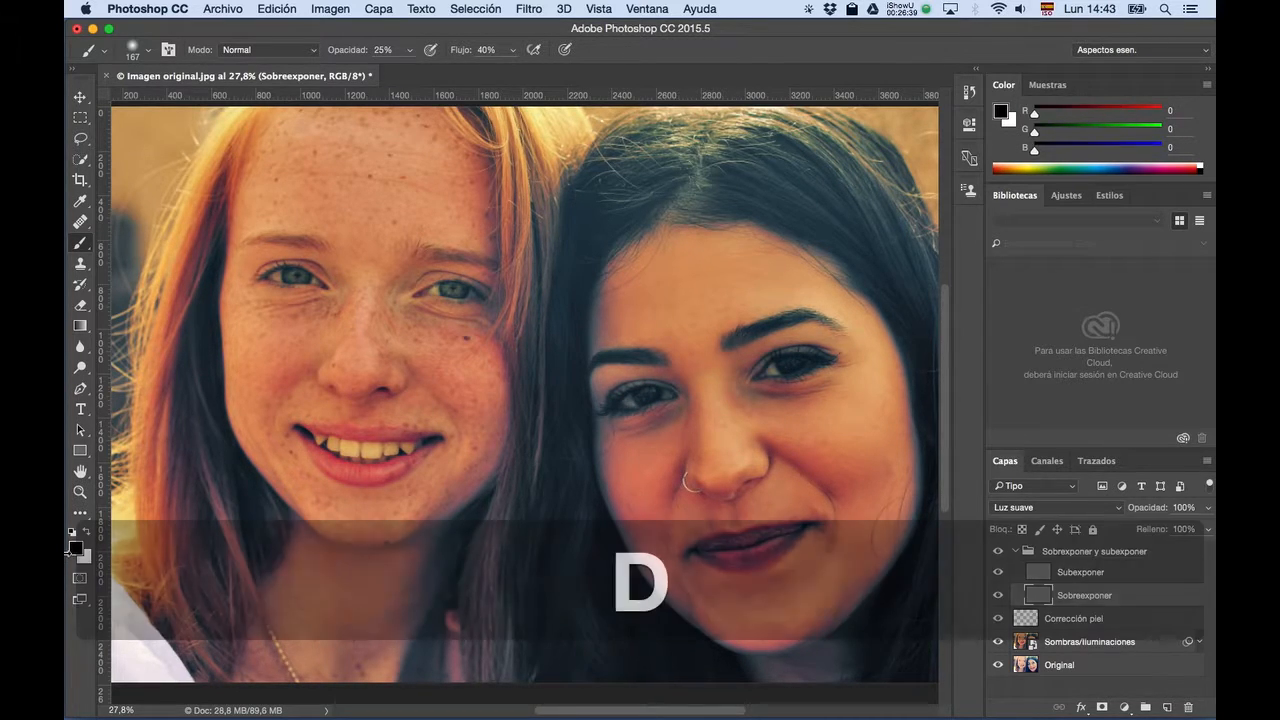
key("x")
left_click_drag(714, 392, 712, 463)
left_click_drag(794, 306, 863, 330)
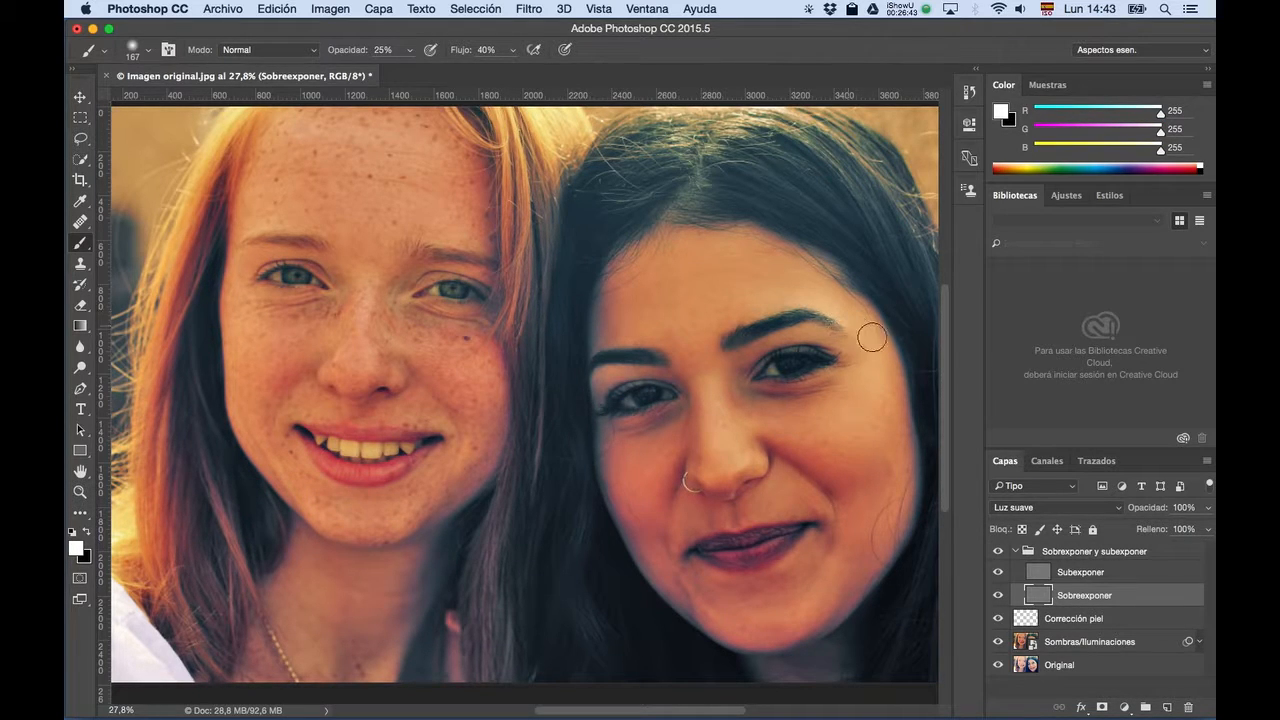
key("super+z")
key("super+z")
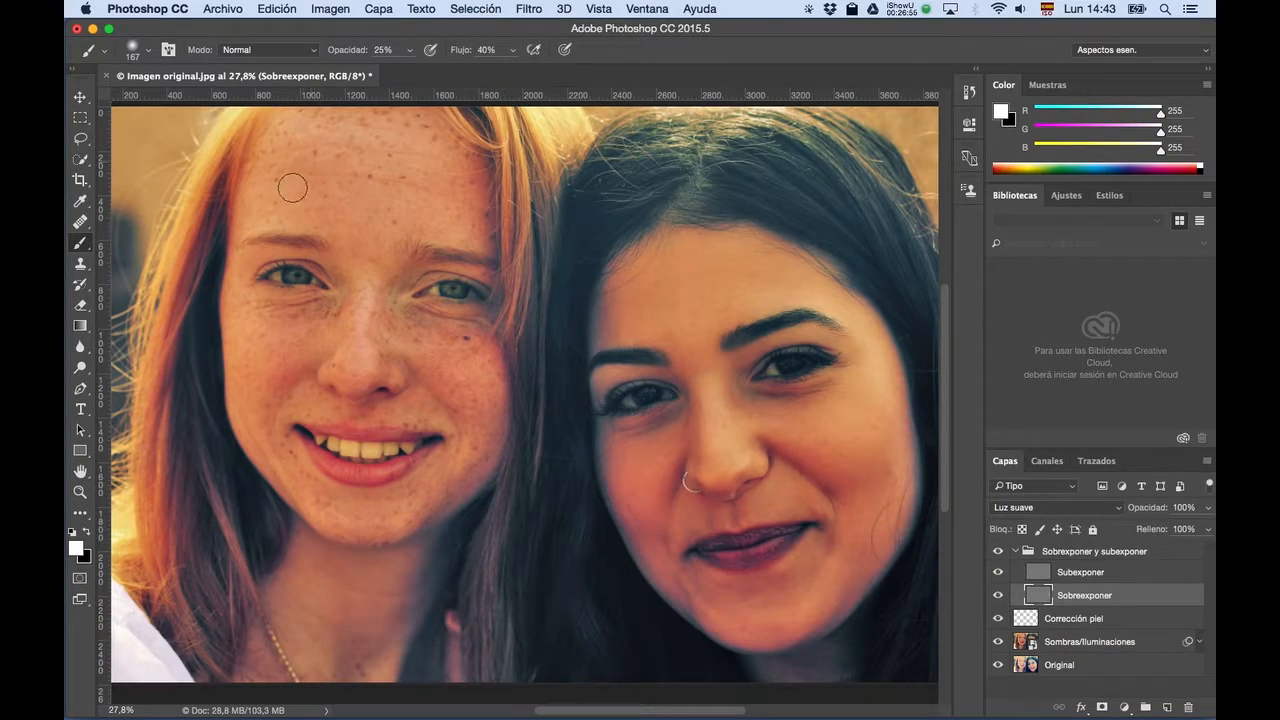
Brush white highlights over the red-haired woman's cheeks and forehead and along the dark-haired woman's chin.
mouse_move(246, 331)
left_mouse_down()
mouse_move(243, 299)
mouse_move(254, 417)
mouse_move(238, 447)
left_mouse_up()
mouse_move(433, 380)
left_mouse_down()
mouse_move(449, 397)
mouse_move(428, 397)
mouse_move(435, 360)
left_mouse_up()
mouse_move(293, 122)
left_mouse_down()
mouse_move(431, 150)
mouse_move(314, 128)
mouse_move(442, 128)
left_mouse_up()
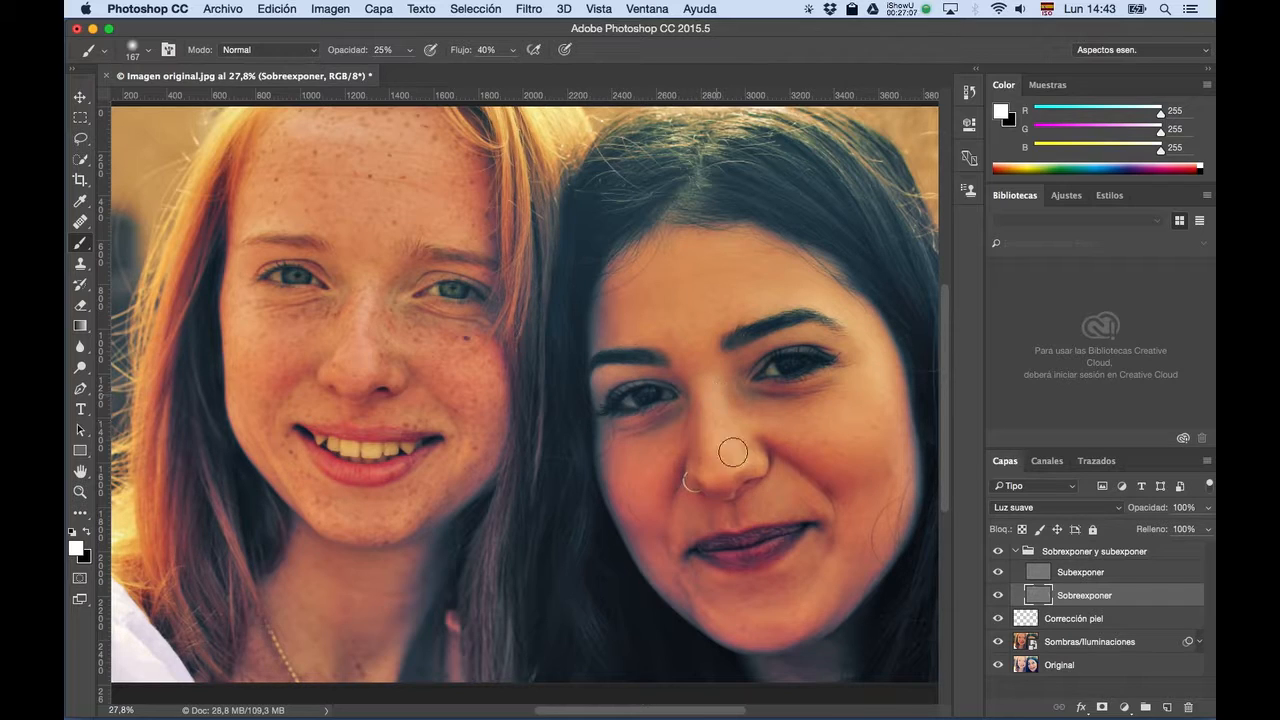
mouse_move(792, 610)
left_mouse_down()
mouse_move(753, 609)
mouse_move(825, 593)
left_mouse_up()
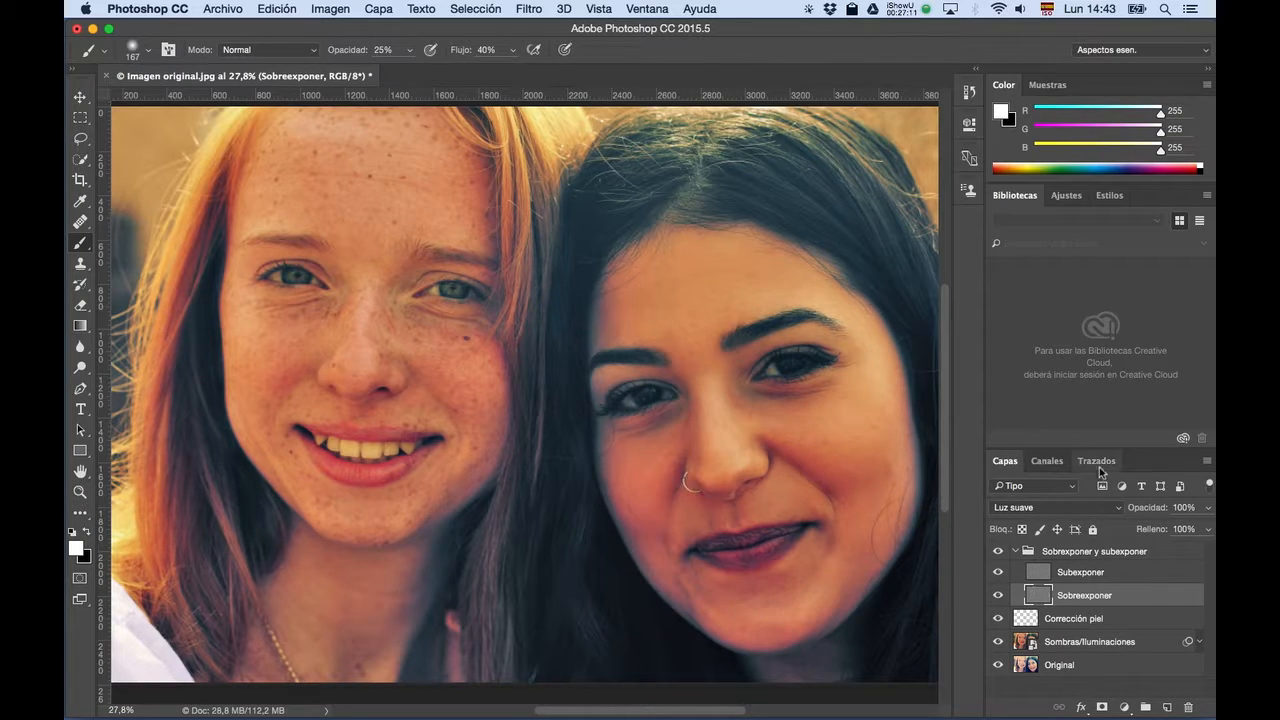
On the Subexponer layer, darken both women's eyebrows and jawlines with a black brush at 5% opacity.
left_click(1161, 576)
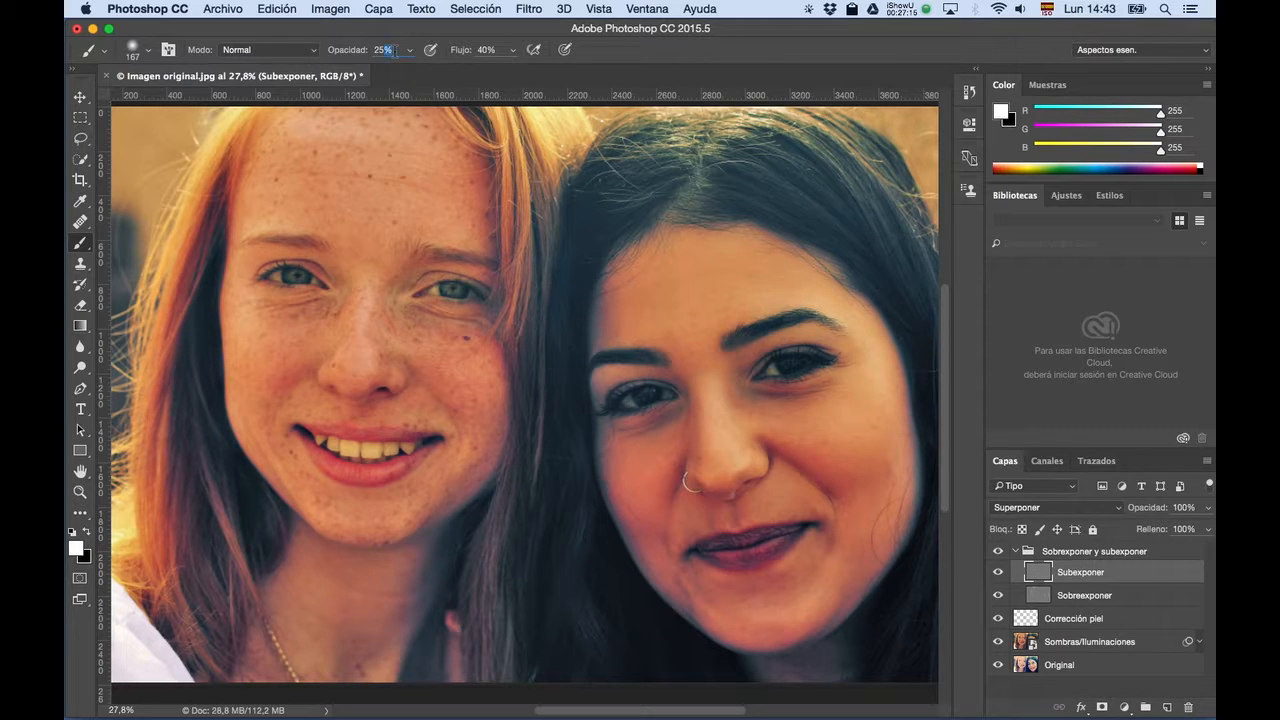
type("5")
key("Return")
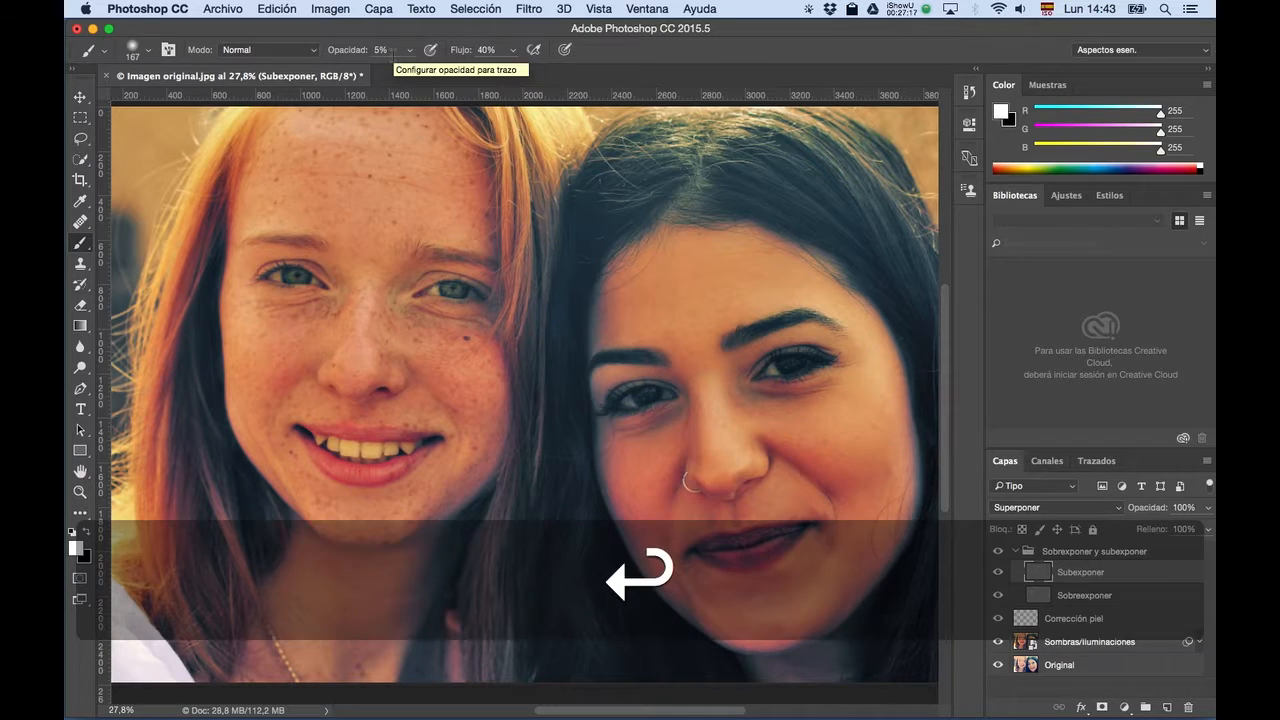
key("x")
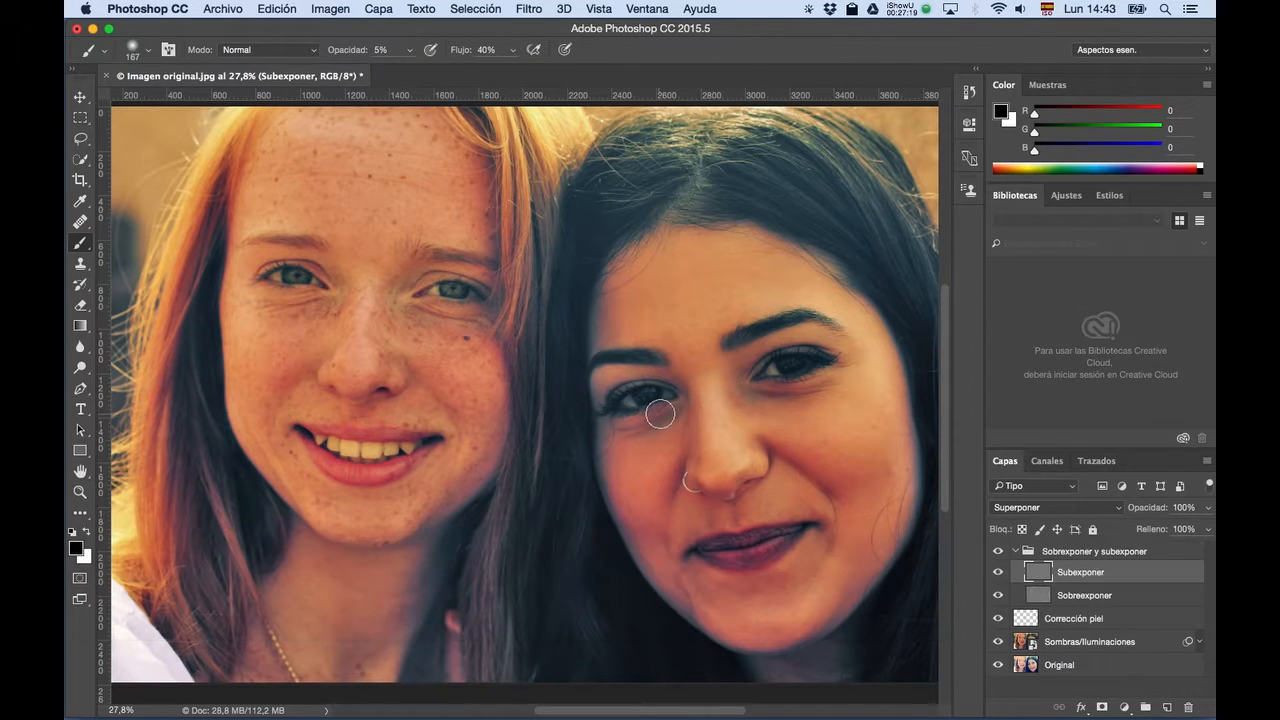
mouse_move(252, 244)
left_mouse_down()
mouse_move(494, 263)
mouse_move(415, 258)
left_mouse_up()
left_click_drag(590, 368, 654, 358)
mouse_move(737, 341)
left_mouse_down()
mouse_move(789, 324)
mouse_move(834, 326)
left_mouse_up()
mouse_move(784, 636)
left_mouse_down()
mouse_move(850, 601)
mouse_move(801, 647)
mouse_move(765, 651)
mouse_move(703, 628)
mouse_move(644, 566)
left_mouse_up()
mouse_move(436, 508)
left_mouse_down()
mouse_move(403, 538)
mouse_move(455, 518)
mouse_move(317, 547)
mouse_move(290, 524)
left_mouse_up()
On the Original layer, select both irises of the red-haired woman with the Quick Selection tool.
left_click(1140, 603)
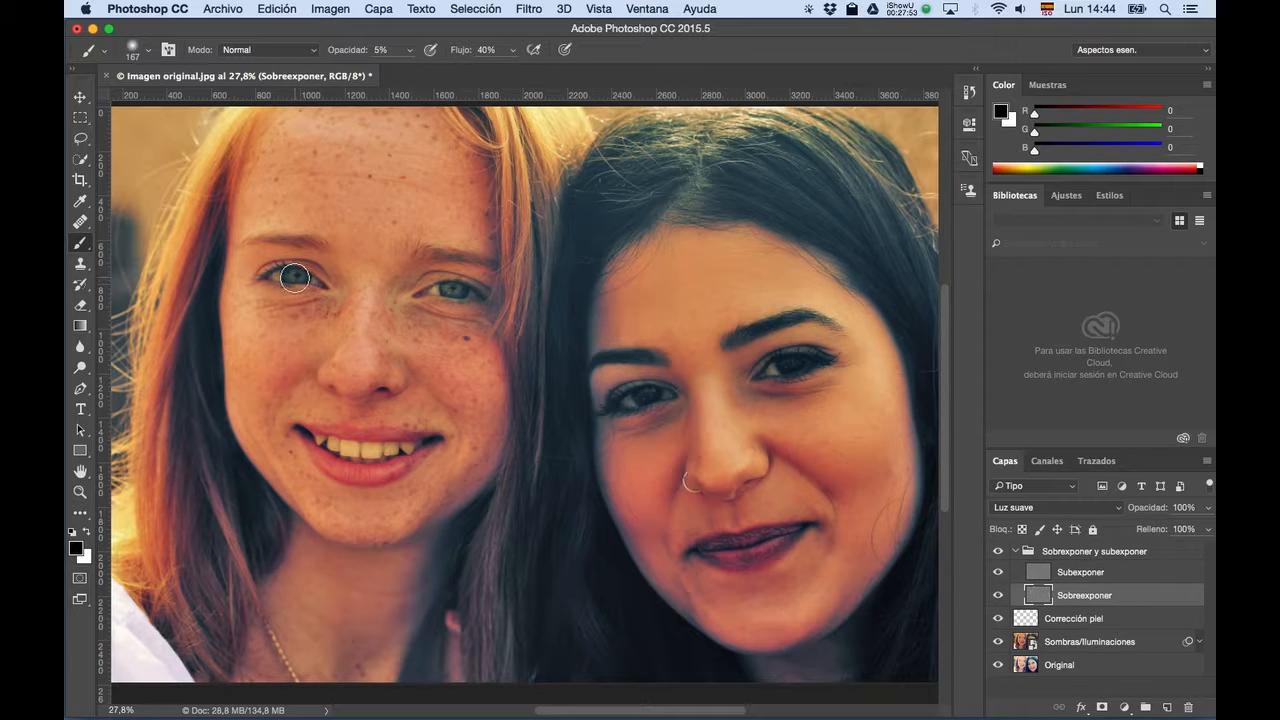
scroll(295, 276, "up", 4)
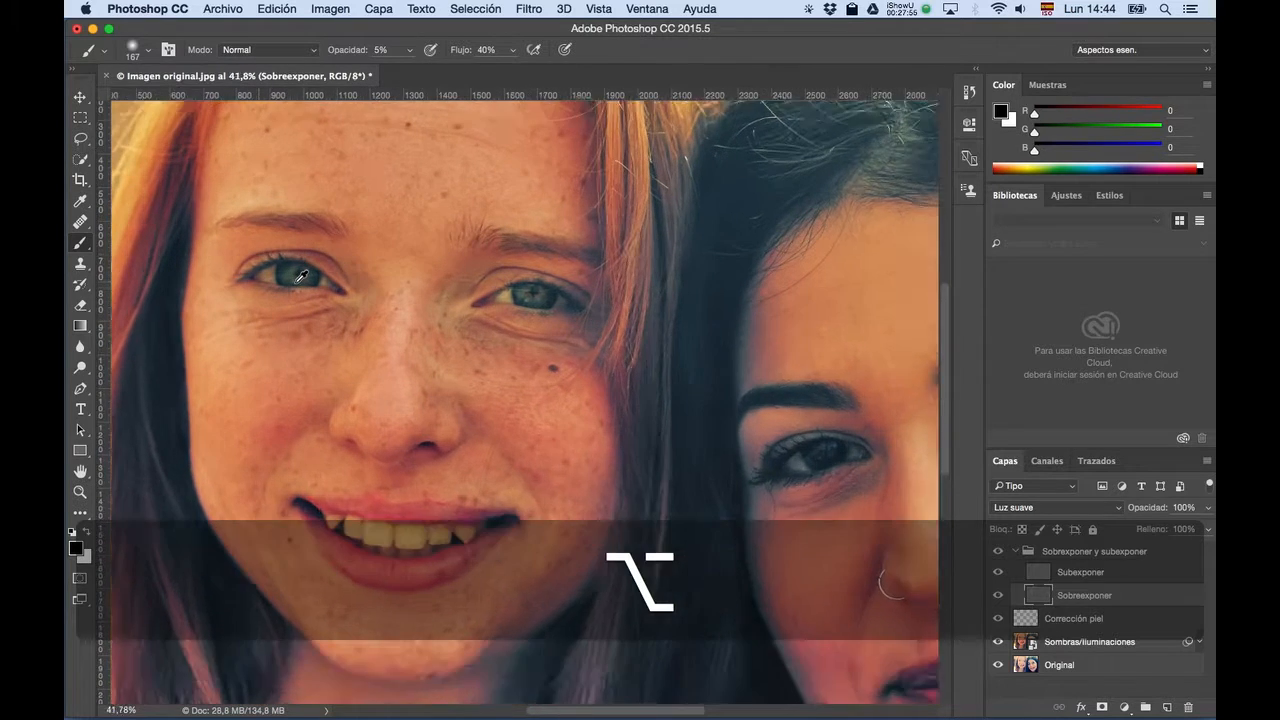
scroll(300, 276, "up", 1)
left_click(1096, 642)
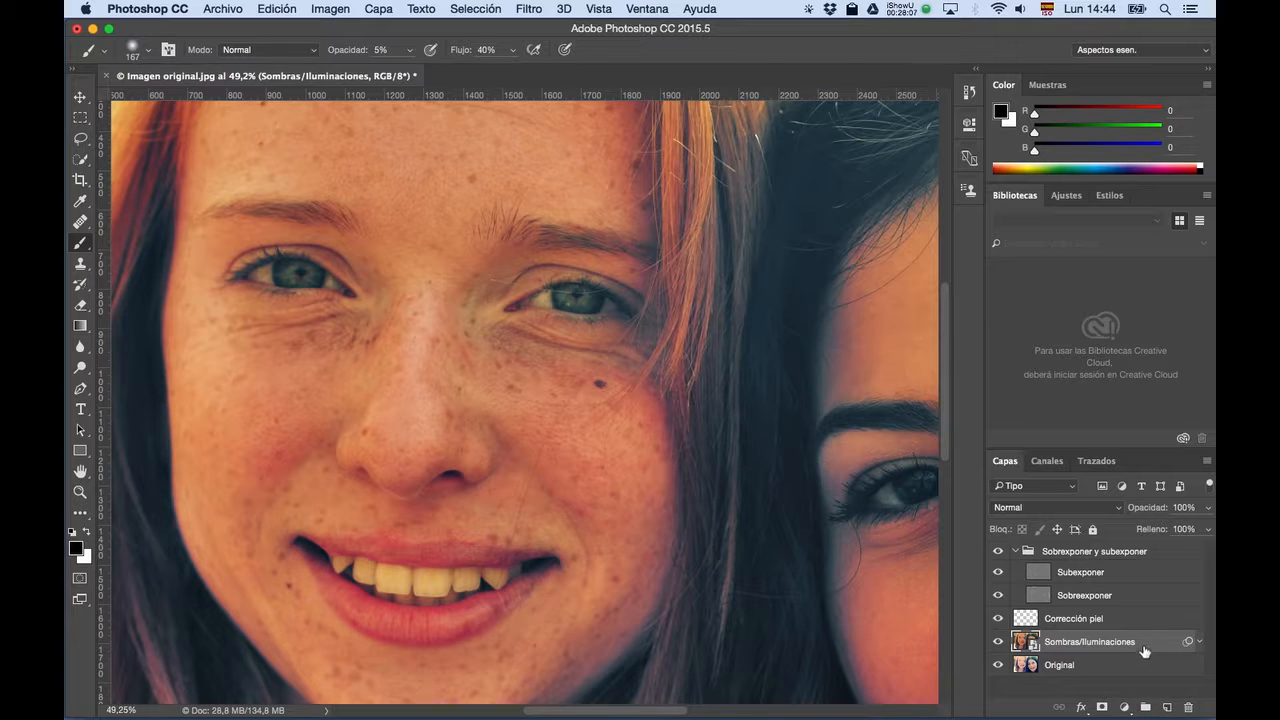
left_click(1095, 668)
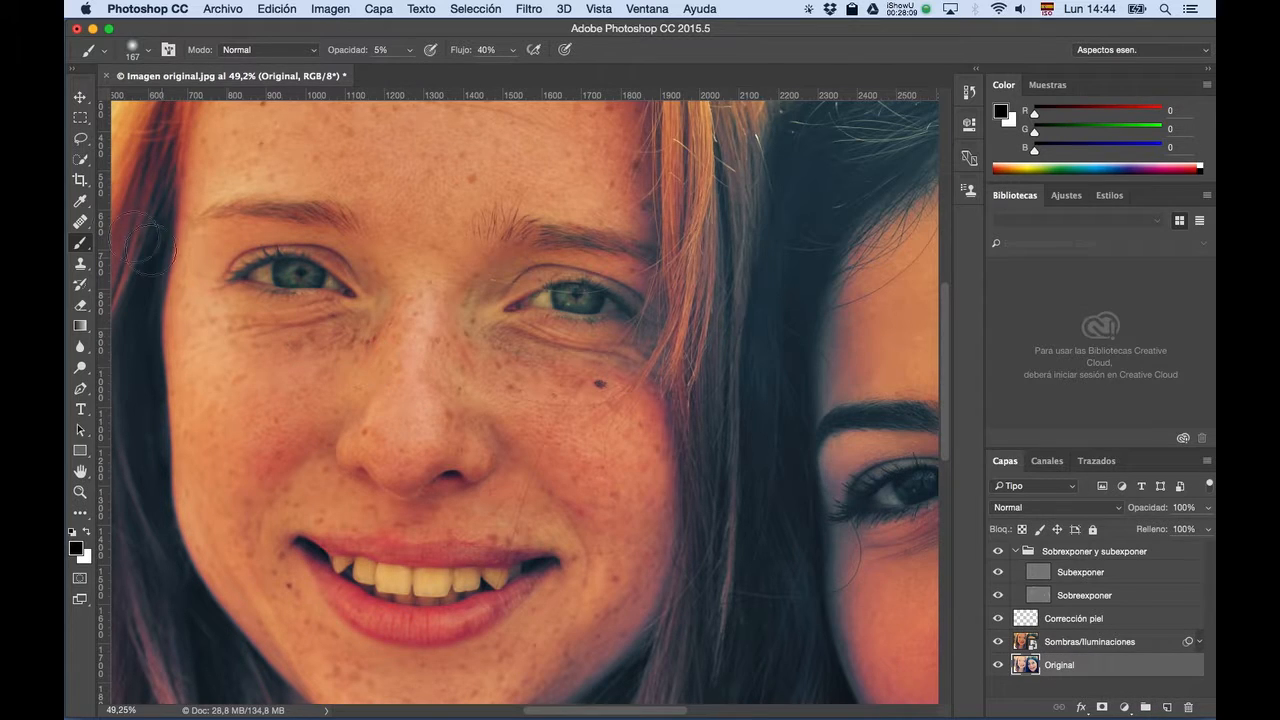
left_click(81, 161)
left_click_drag(300, 279, 314, 277)
left_click_drag(581, 305, 592, 300)
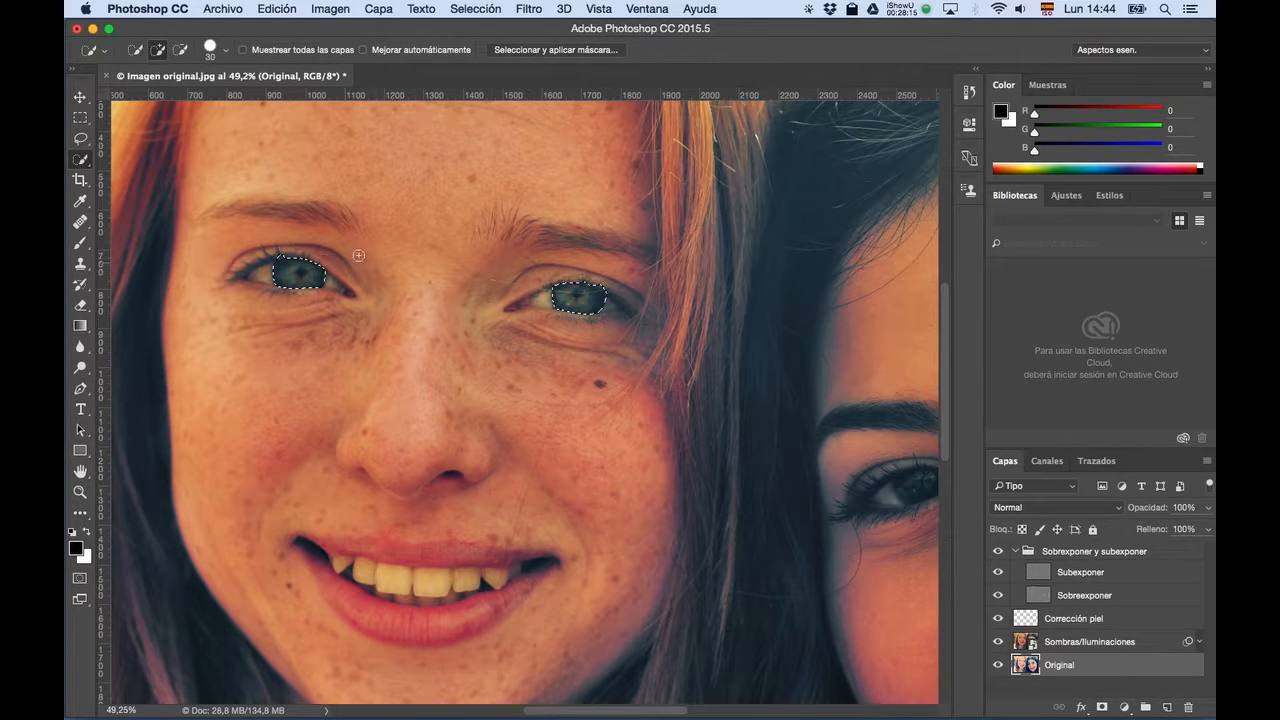
On the Sobreexponer layer, lighten the selected irises with a white brush at 25% opacity and clear the selection.
left_click(1134, 595)
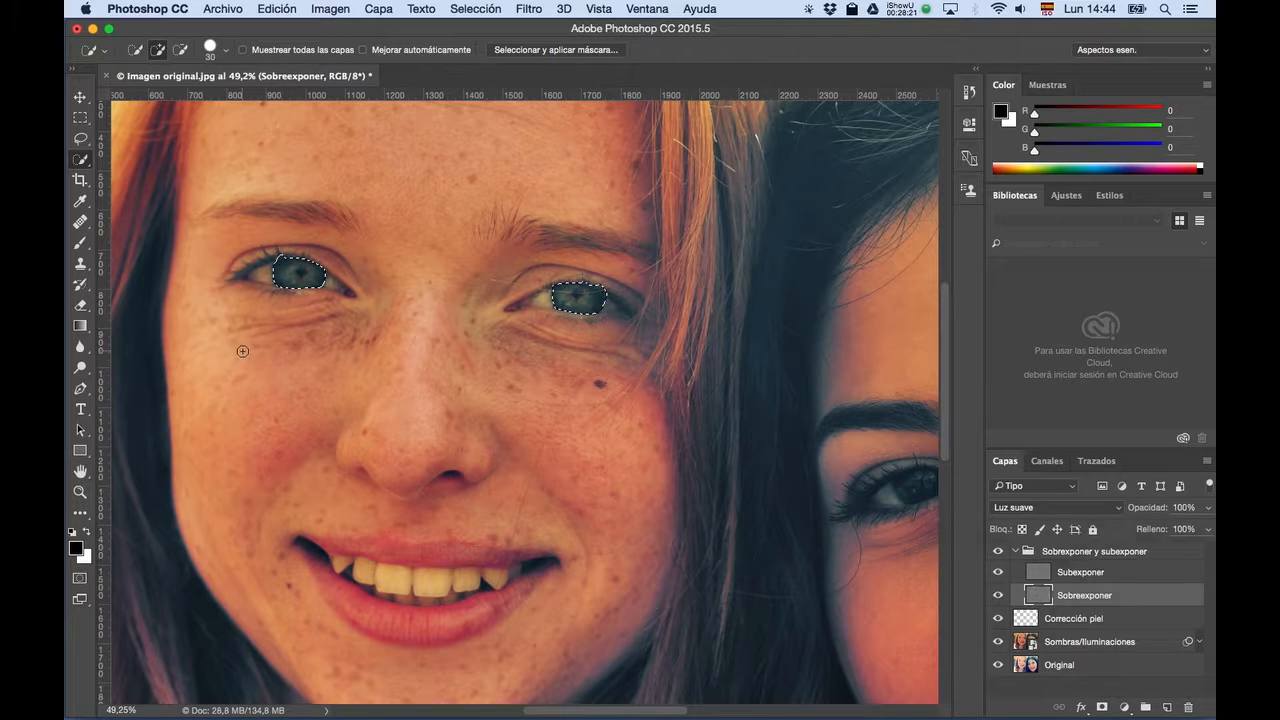
key("b")
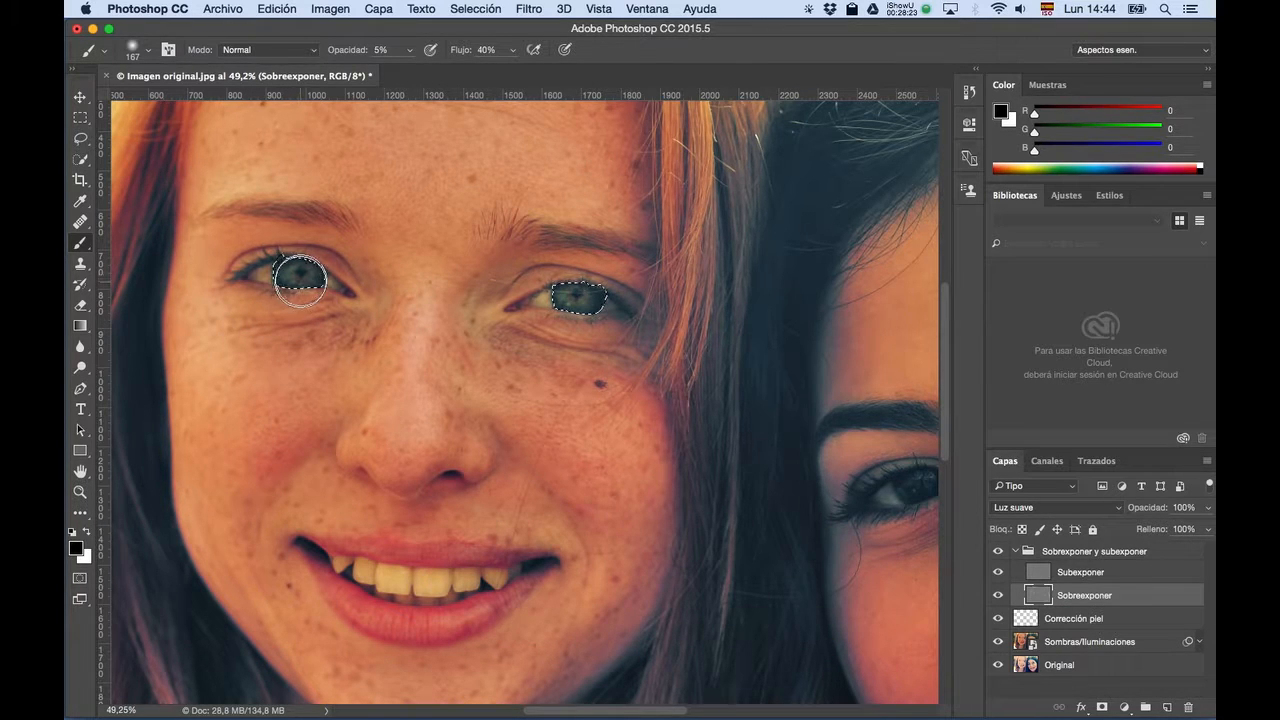
key("x")
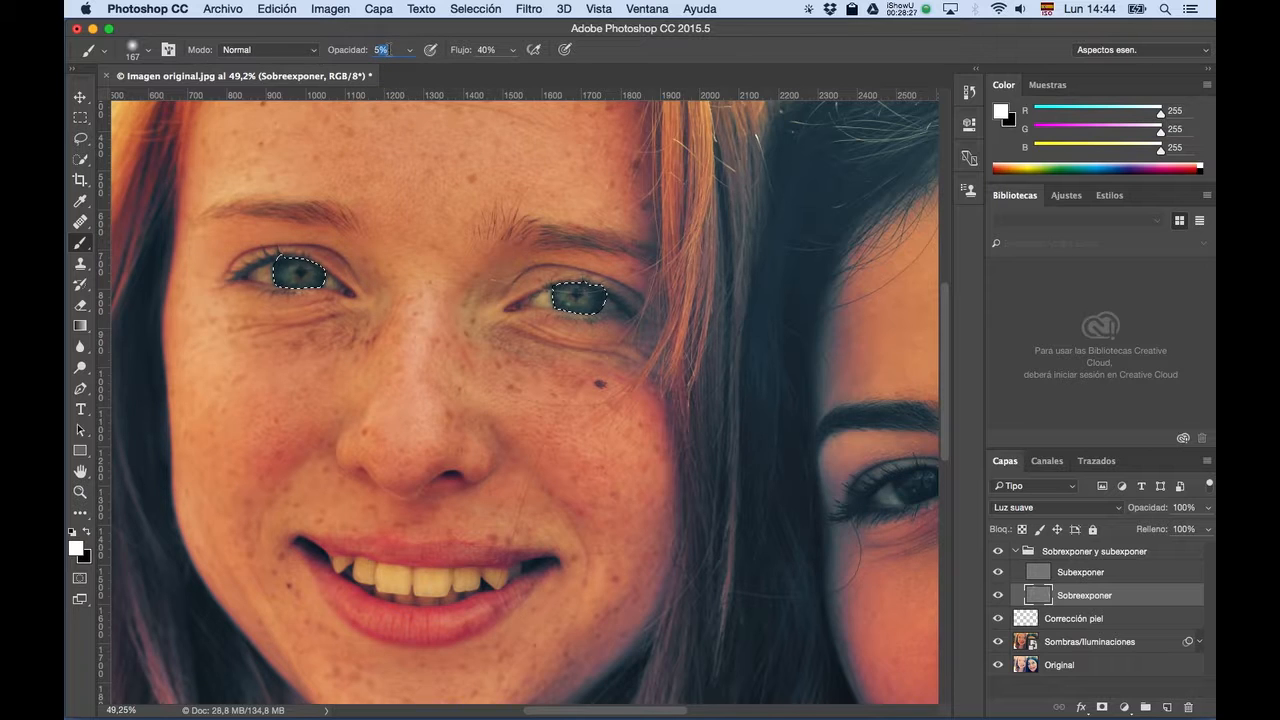
type("25")
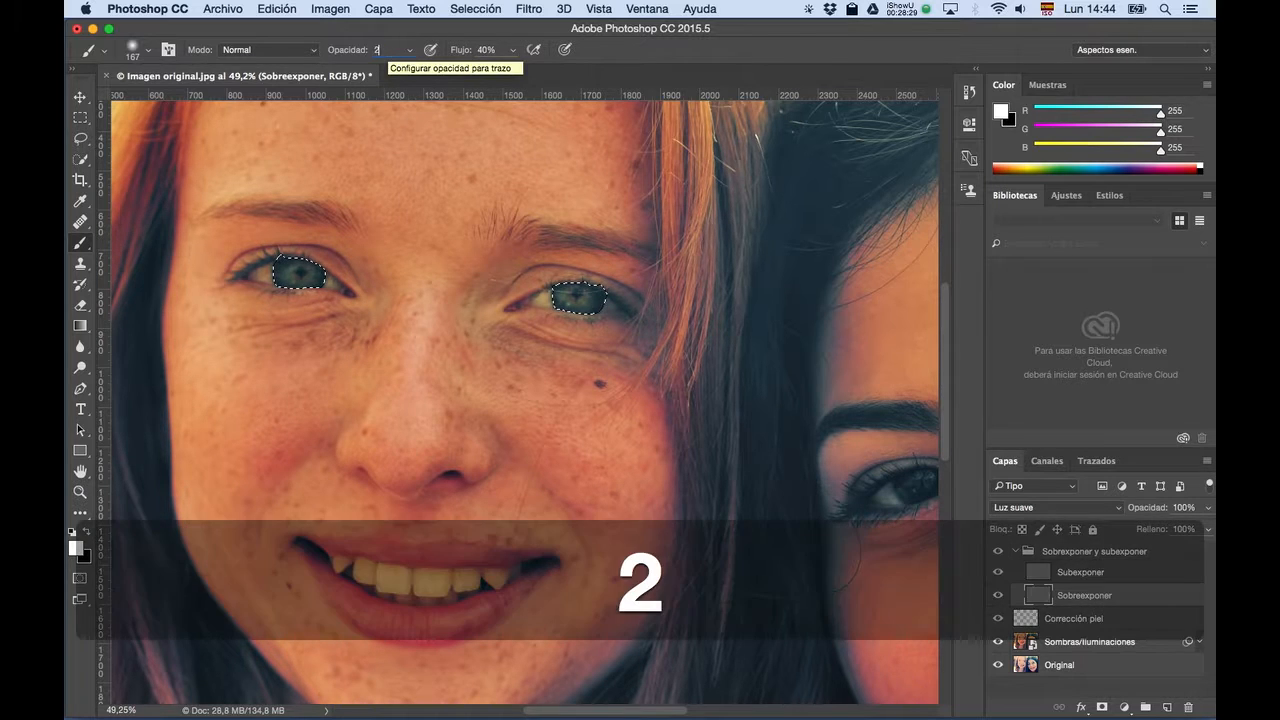
key("BackSpace")
key("BackSpace")
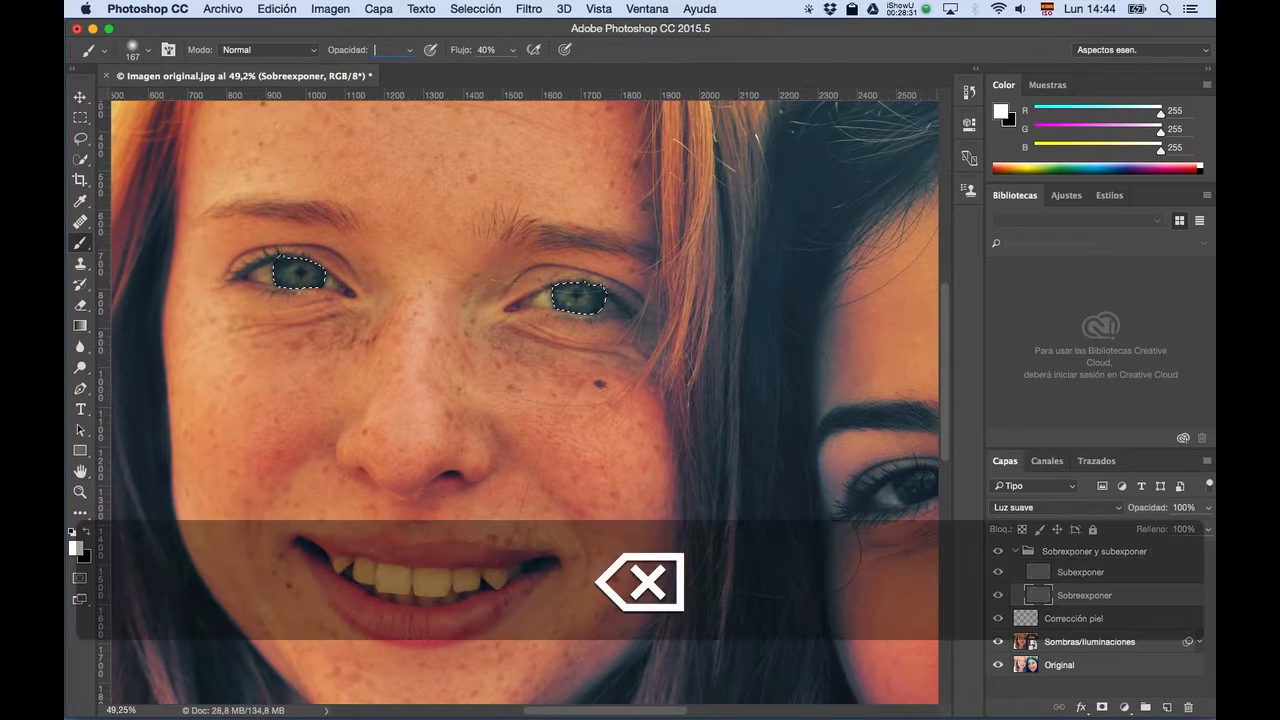
type("25")
key("Return")
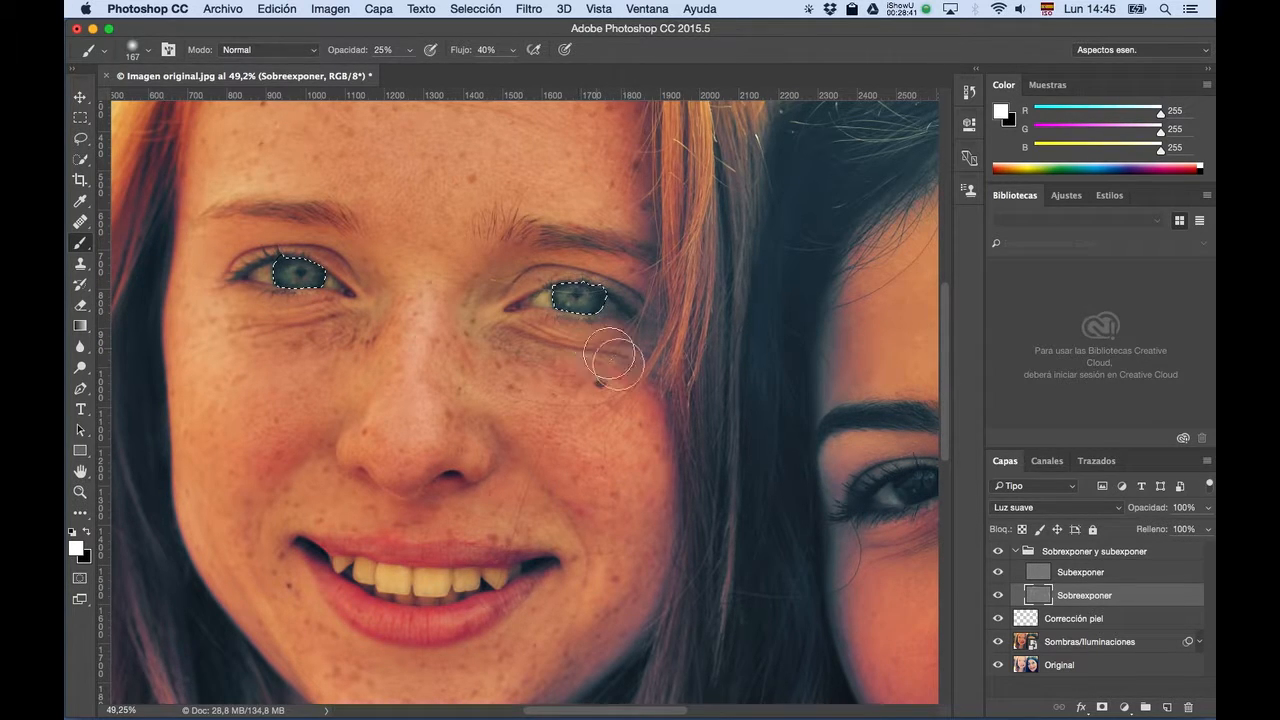
key("super+d")
On the Original layer, quick-select the dark-haired woman's irises and subtract the excess around them from the selection.
key("space")
left_click_drag(656, 392, 369, 343)
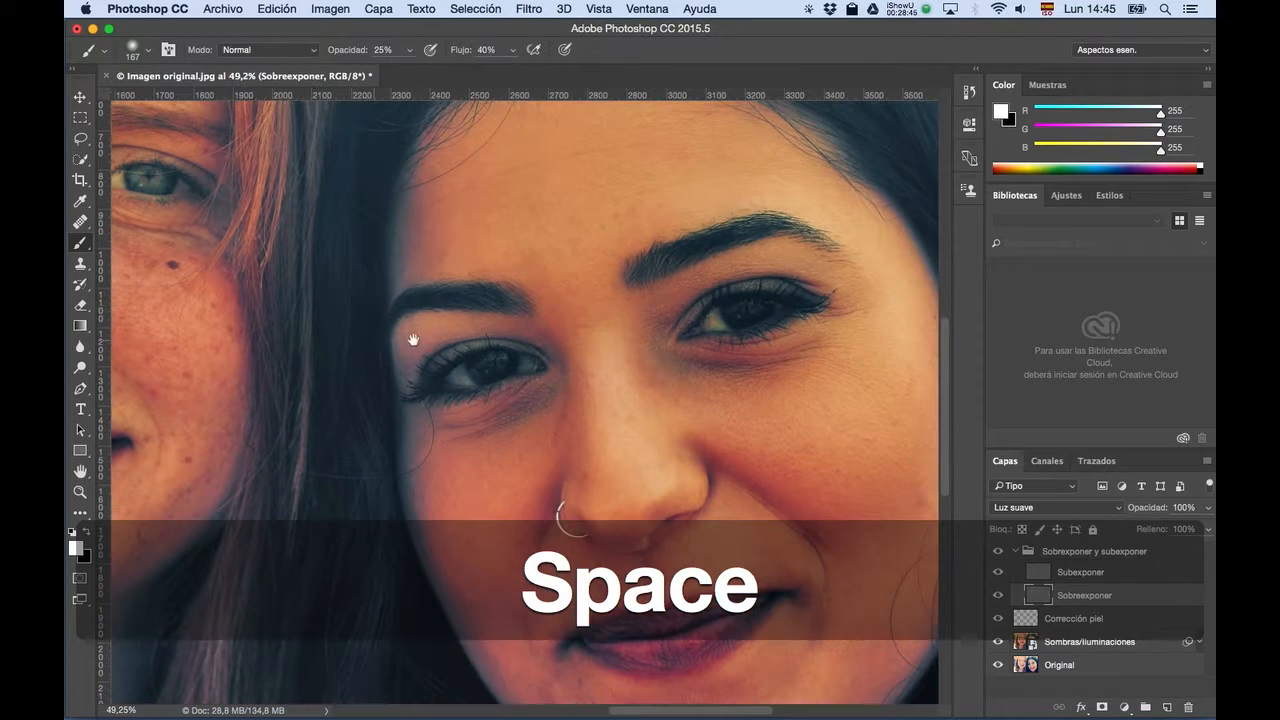
left_click(1113, 665)
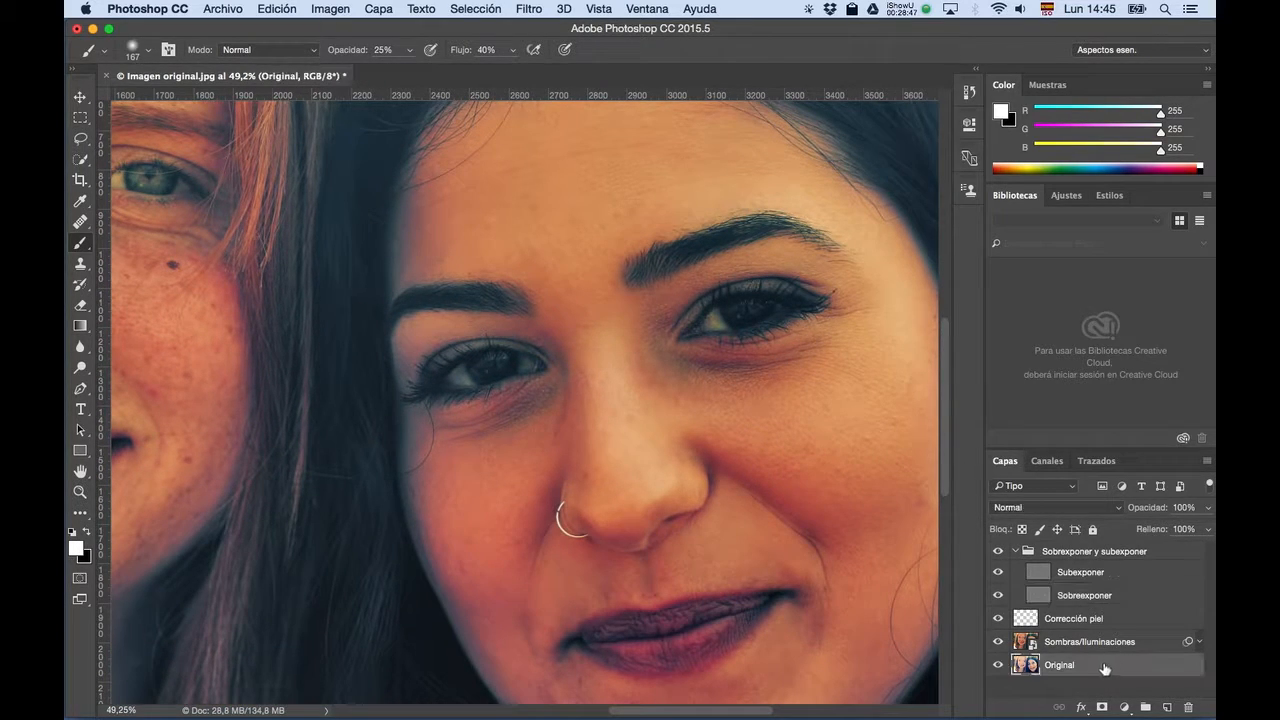
left_click(81, 160)
mouse_move(538, 357)
left_mouse_down()
mouse_move(524, 377)
mouse_move(495, 368)
left_mouse_up()
mouse_move(745, 312)
left_mouse_down()
mouse_move(872, 326)
mouse_move(813, 336)
left_mouse_up()
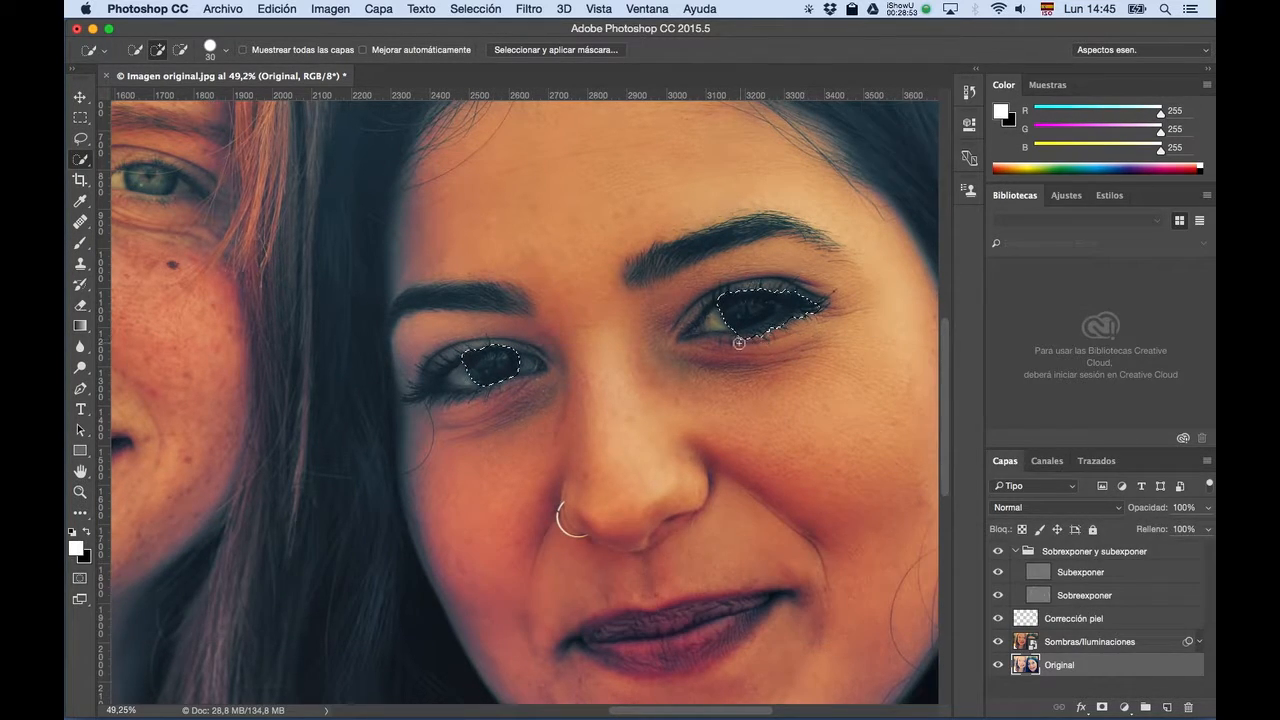
key("alt")
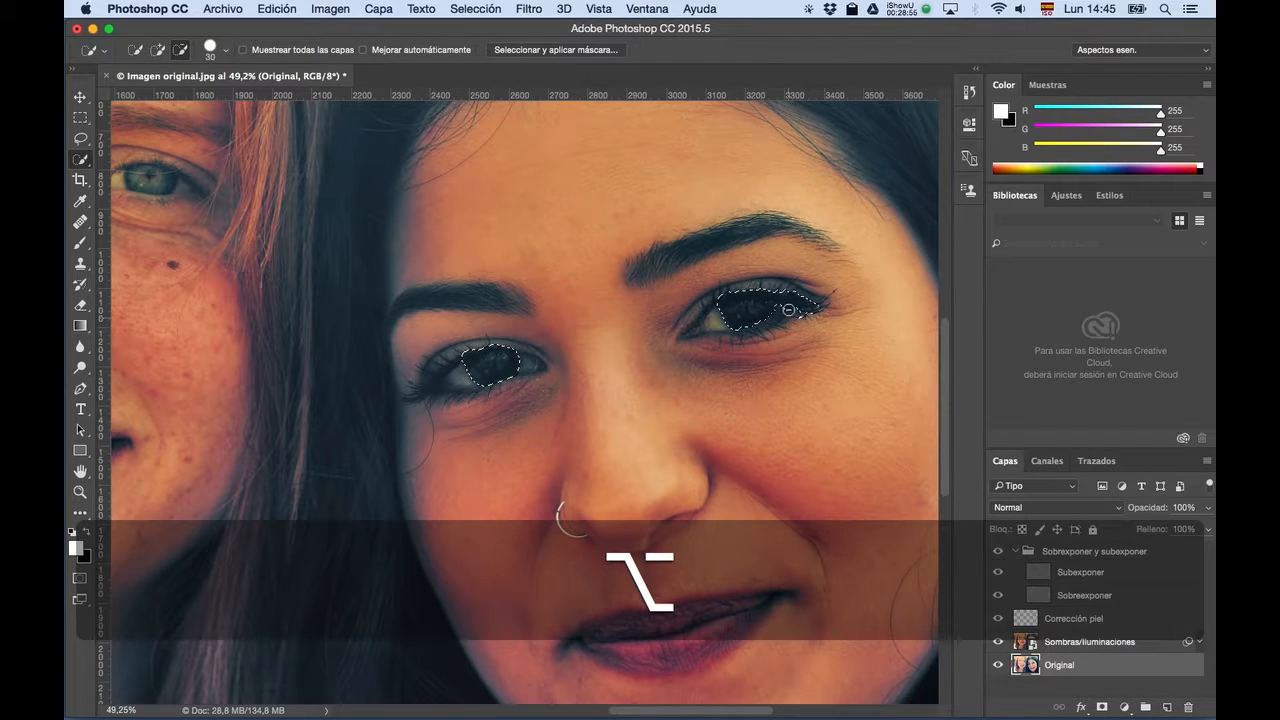
key("alt")
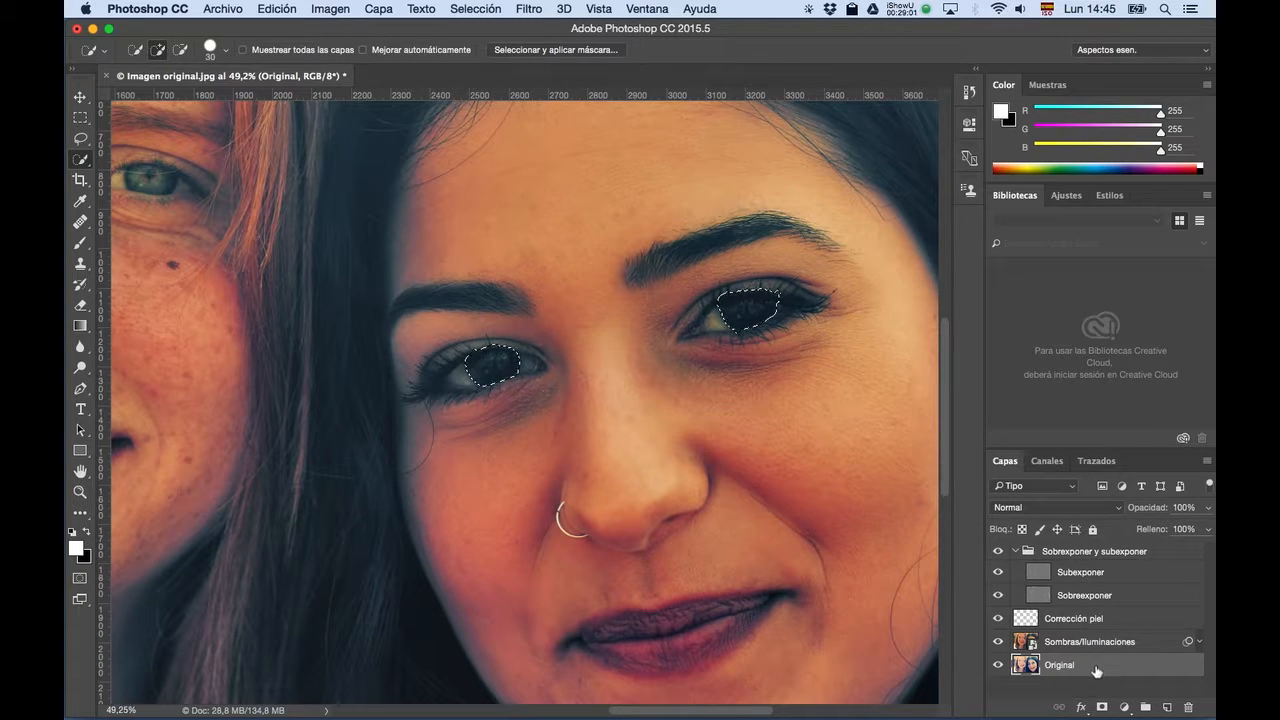
Brush white over the dark-haired woman's selected irises on the Sobreexponer layer, then deselect and return to the whole portrait.
left_click(1139, 597)
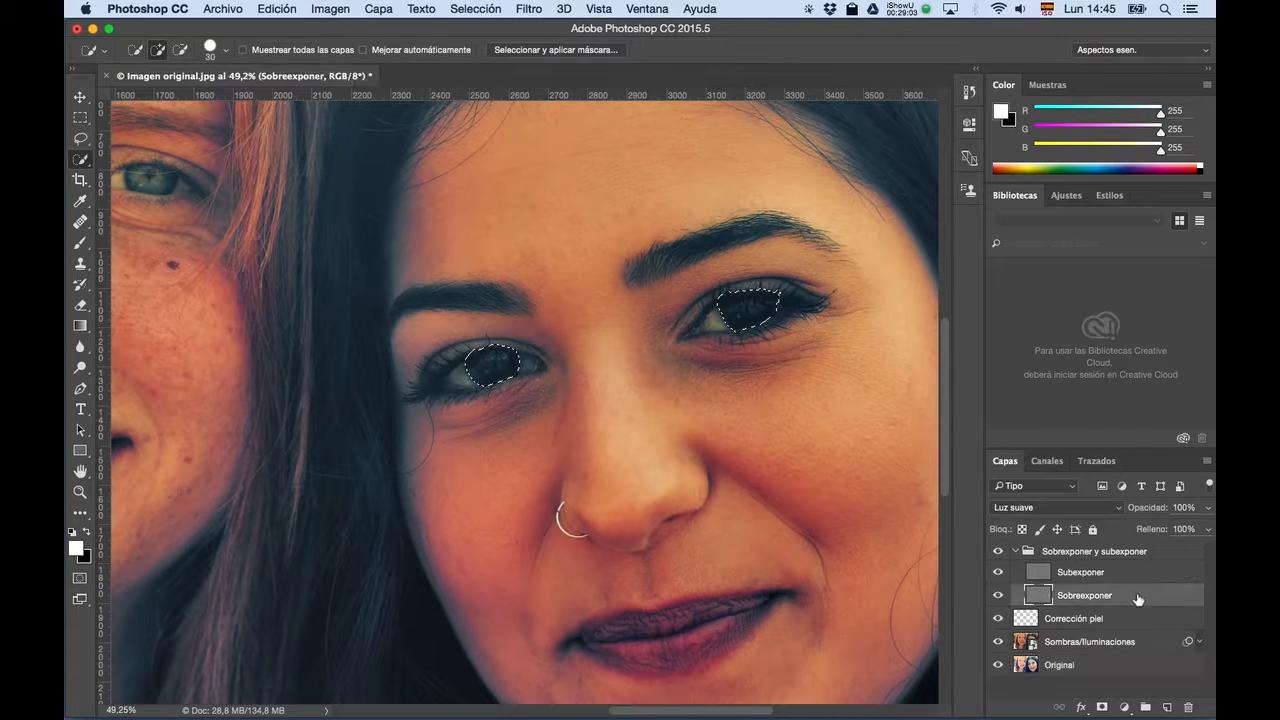
key("b")
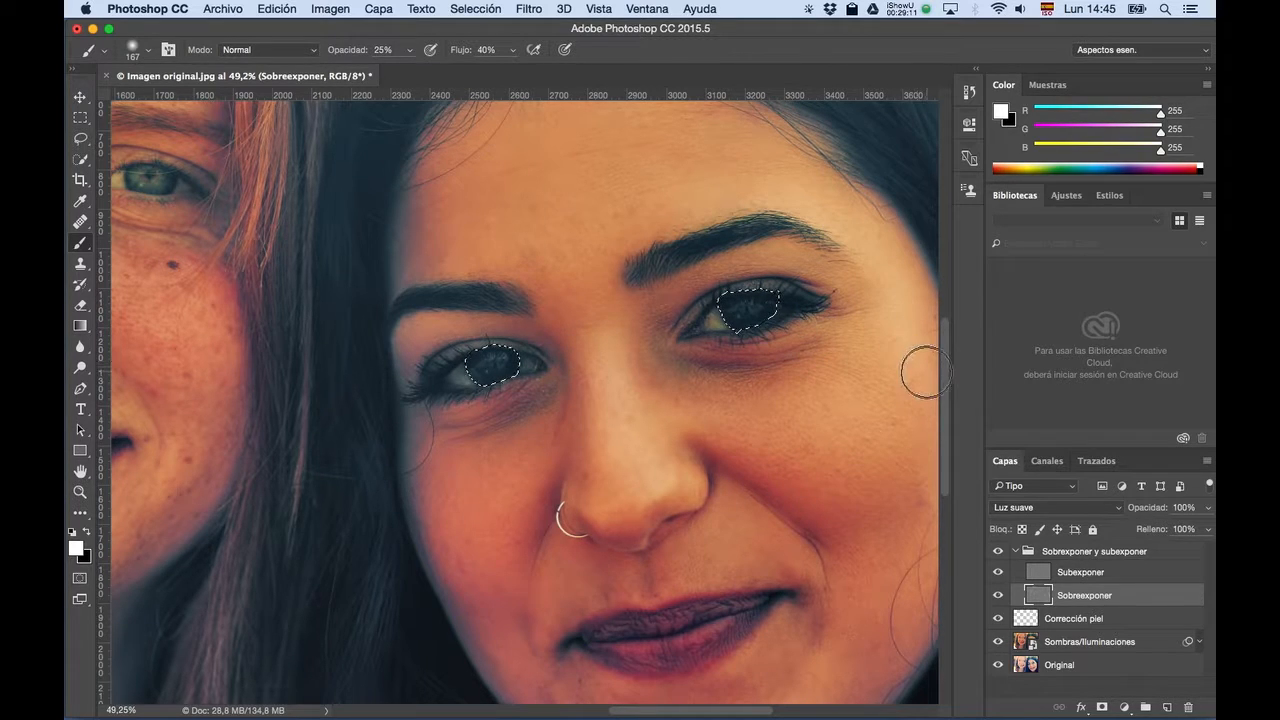
key("super+d")
scroll(573, 392, "down", 5)
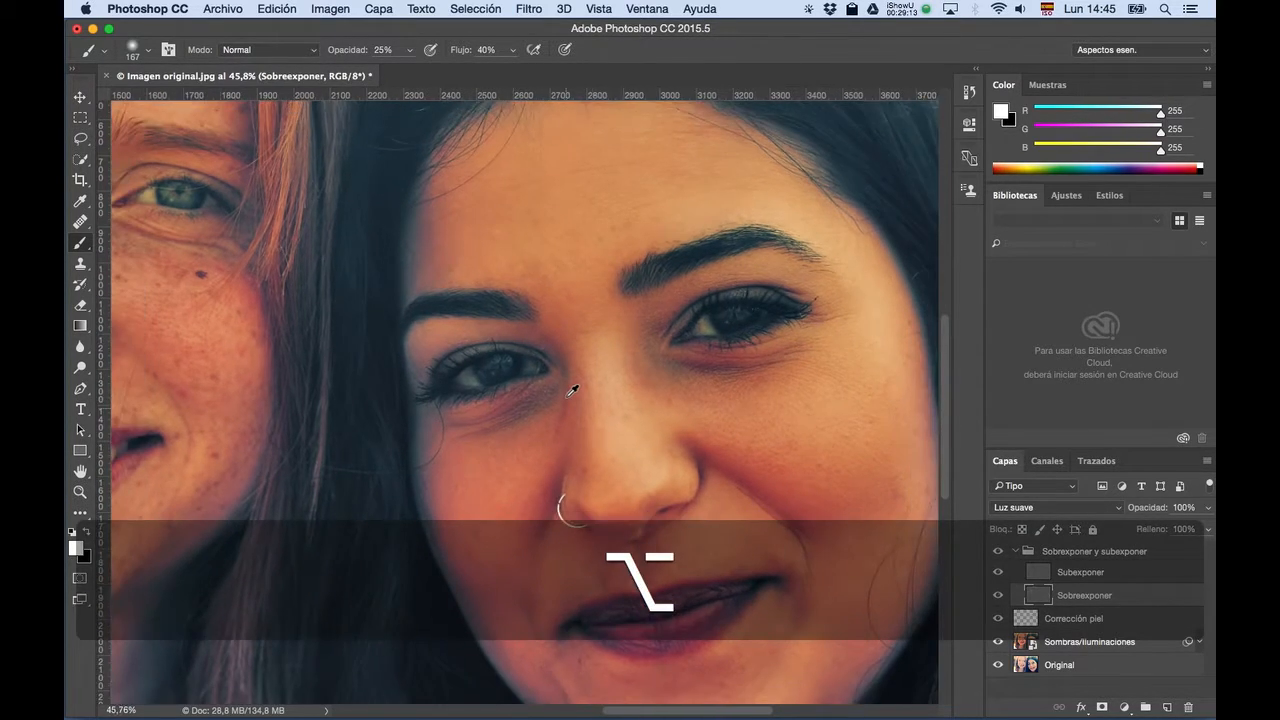
key("space")
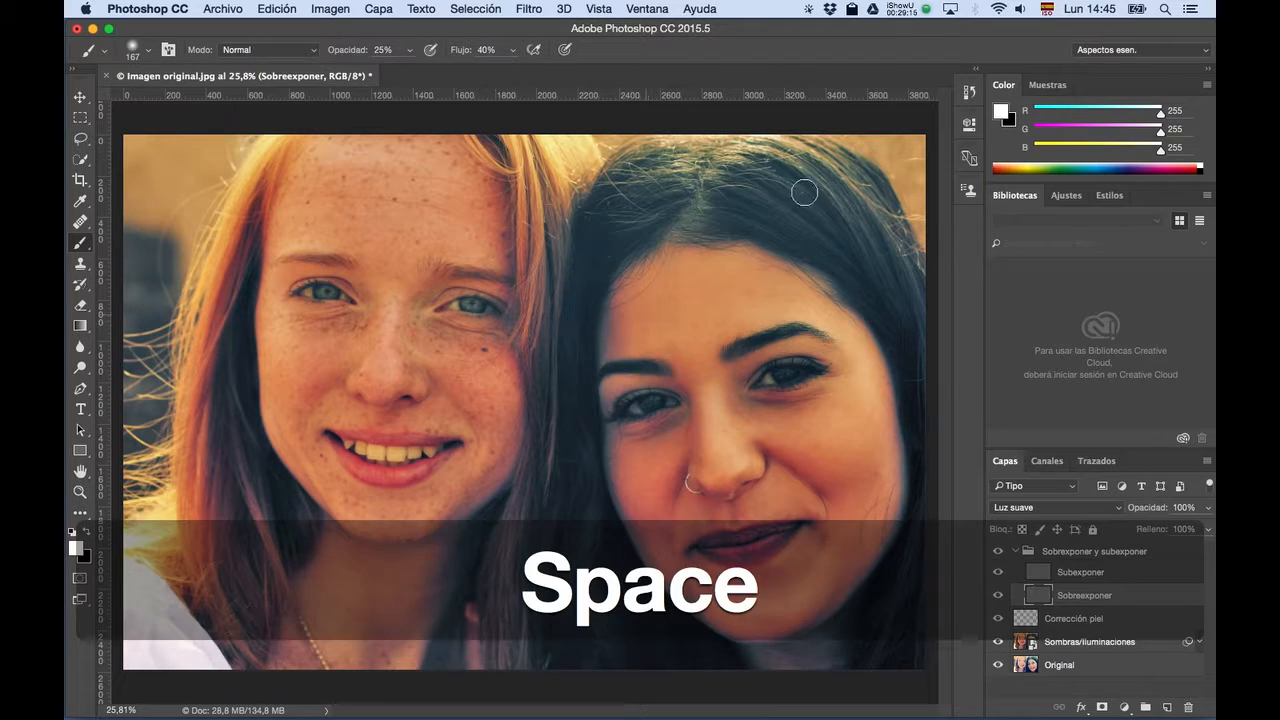
left_click(899, 9)
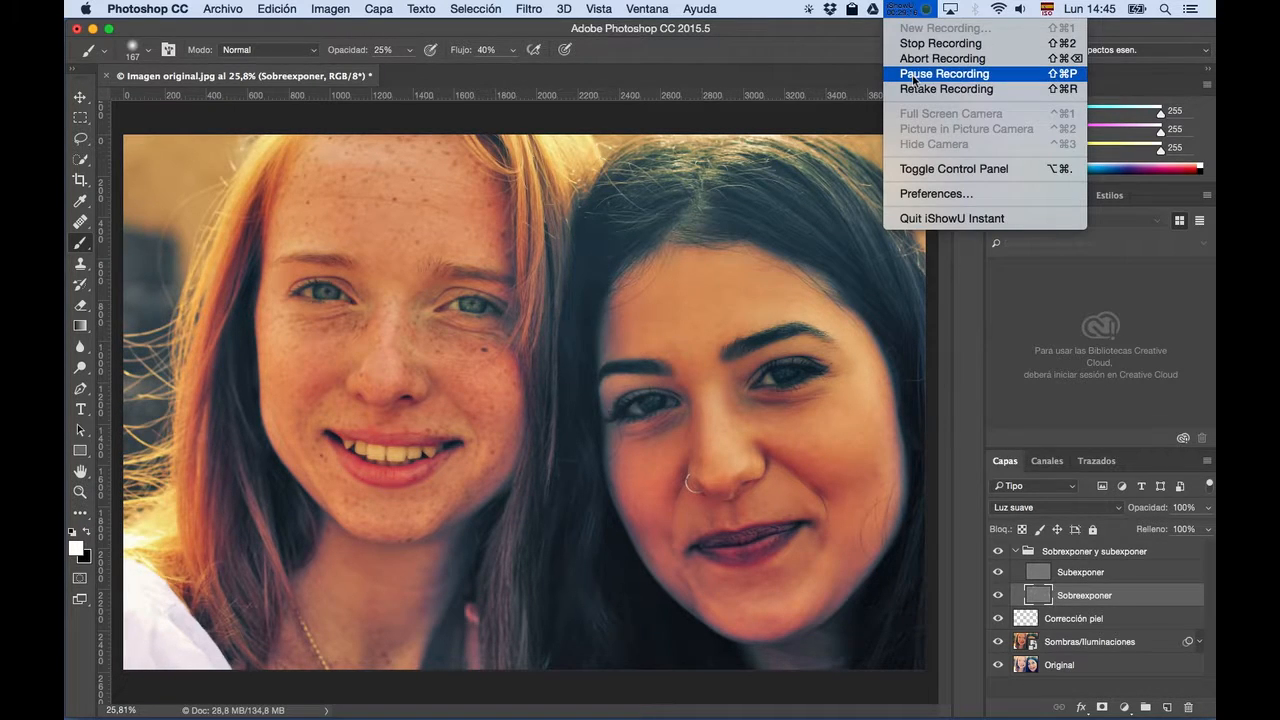
left_click(910, 74)
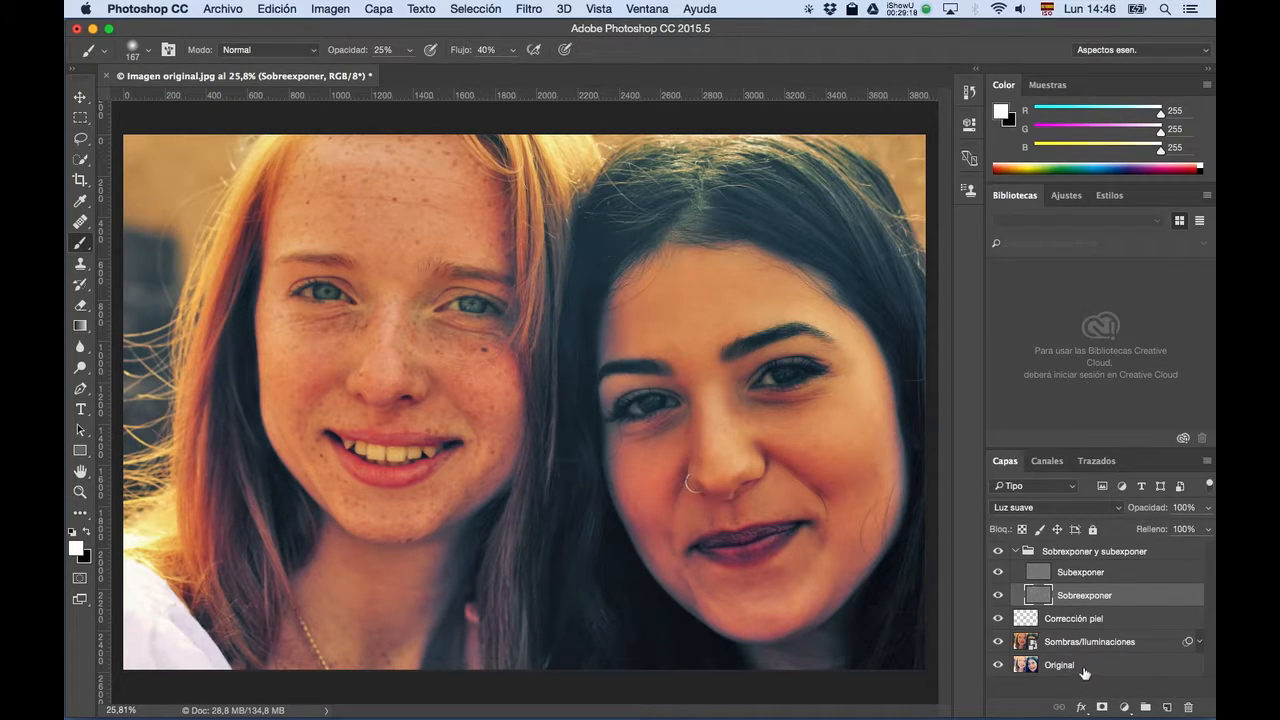
On the Original layer, quick-select the red-haired woman's teeth, adding missed edges and subtracting the excess at the mouth corner.
left_click(1085, 673)
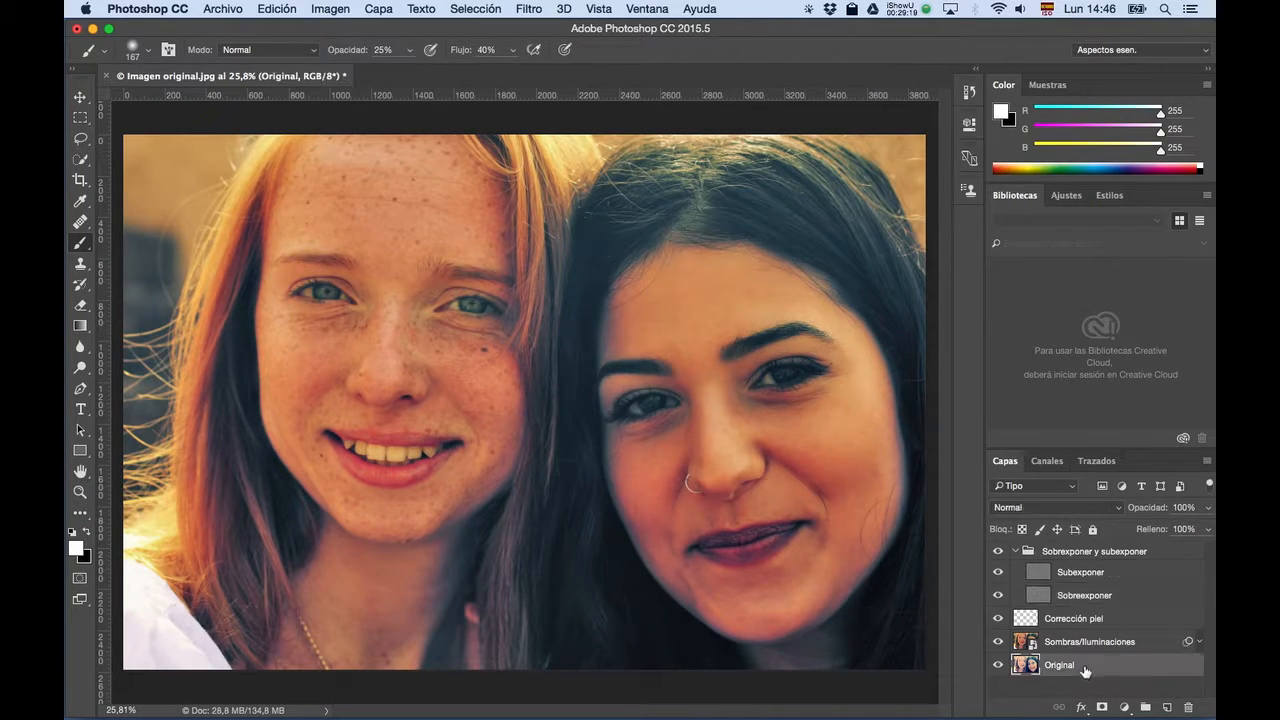
key("alt")
scroll(383, 453, "up", 5)
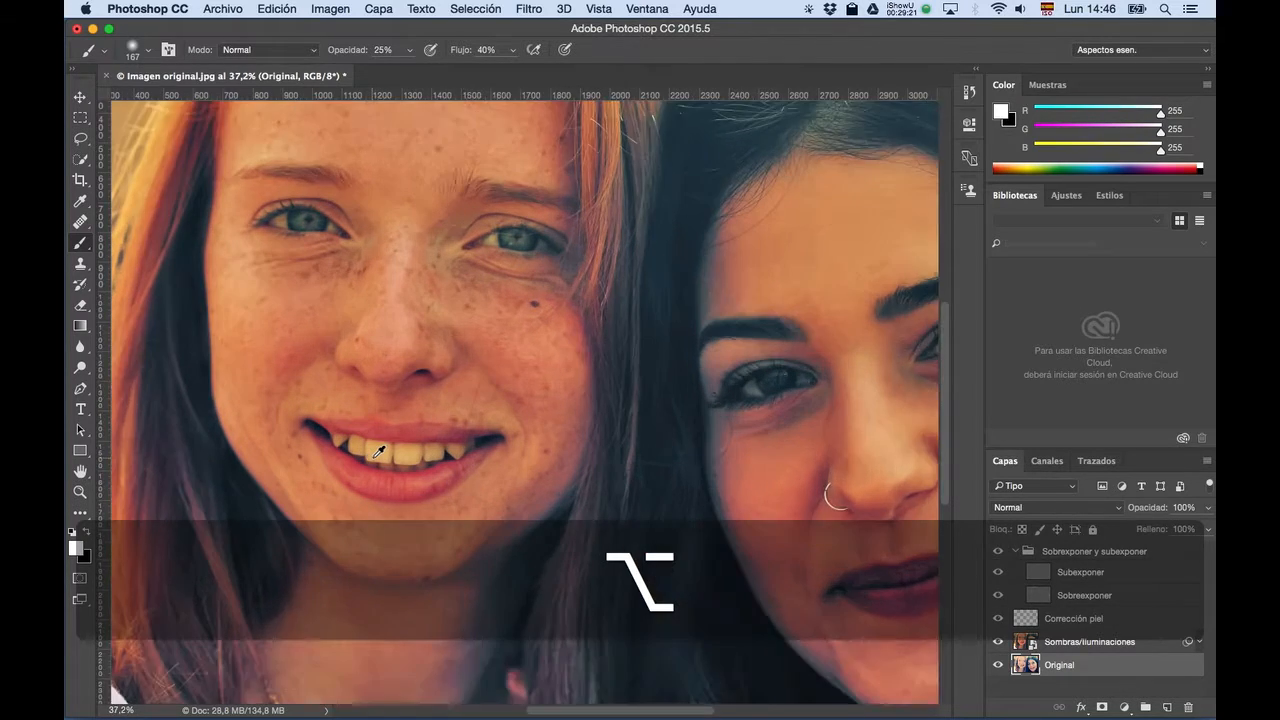
key("space")
left_click_drag(446, 448, 424, 440)
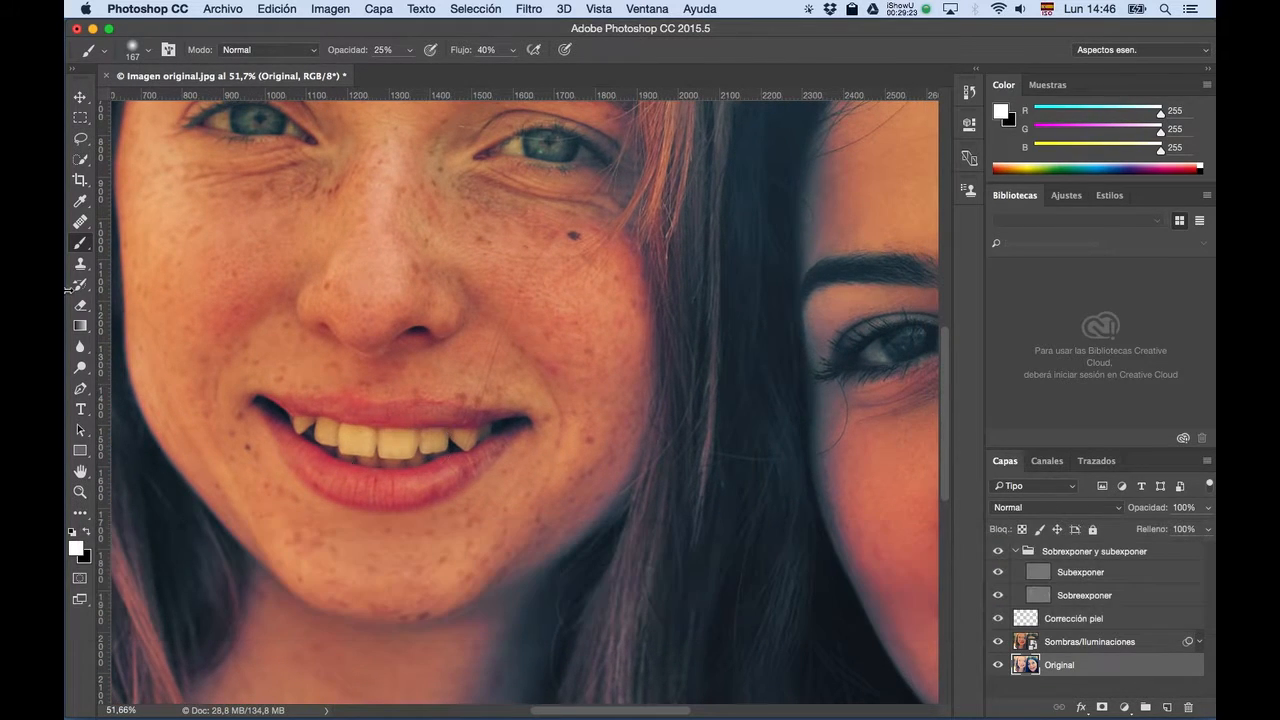
left_click(81, 159)
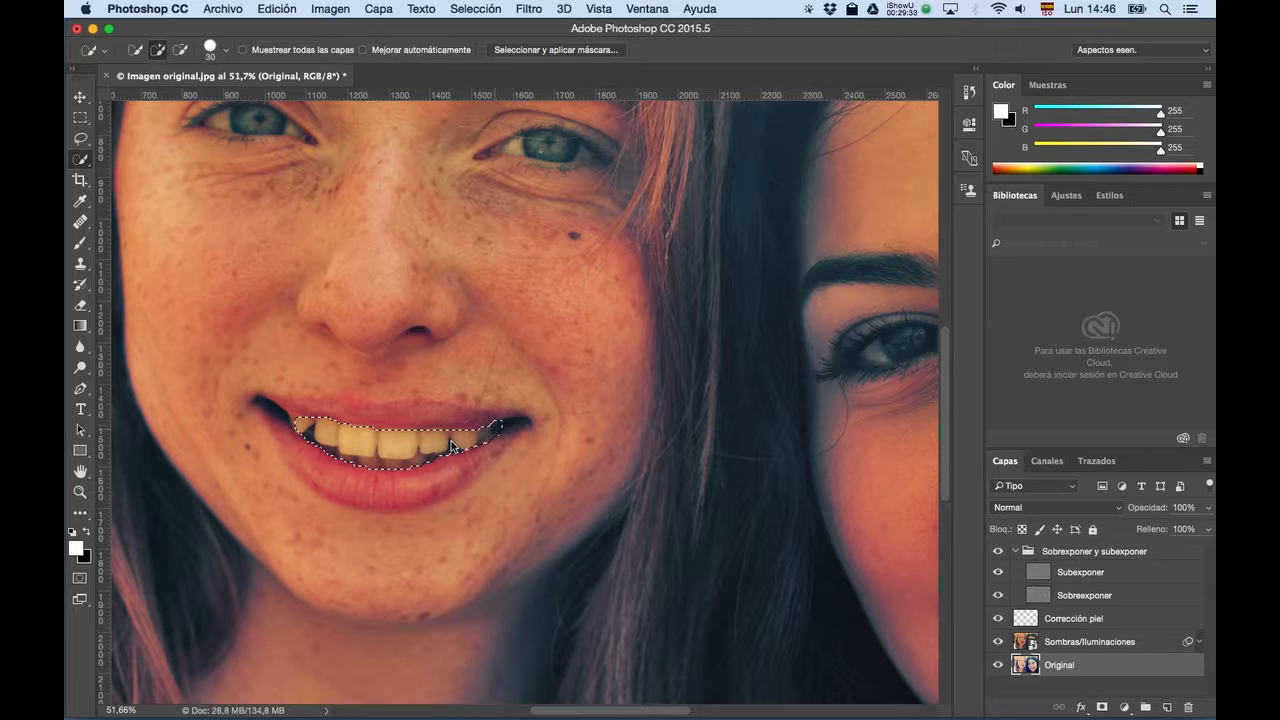
key("shift")
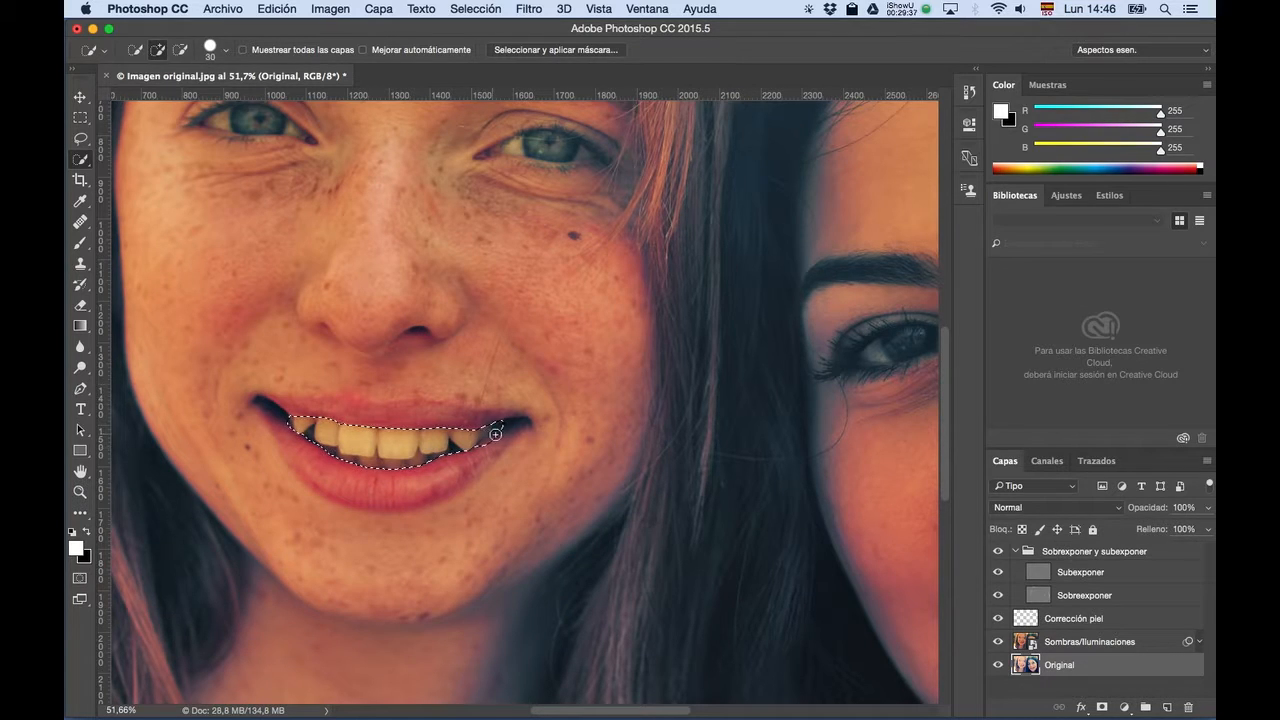
key("alt")
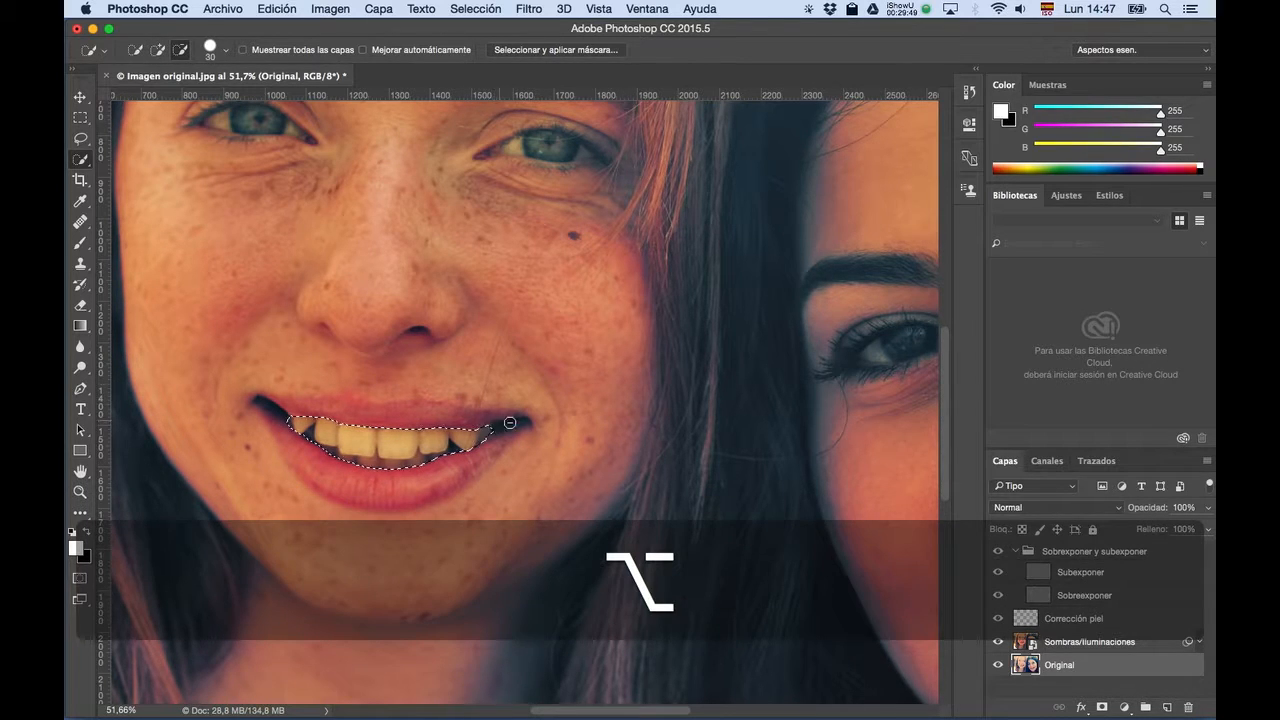
Copy the selected teeth from the Sombras/Iluminaciones layer to a new layer with Capa vía copiar.
left_click(1083, 643)
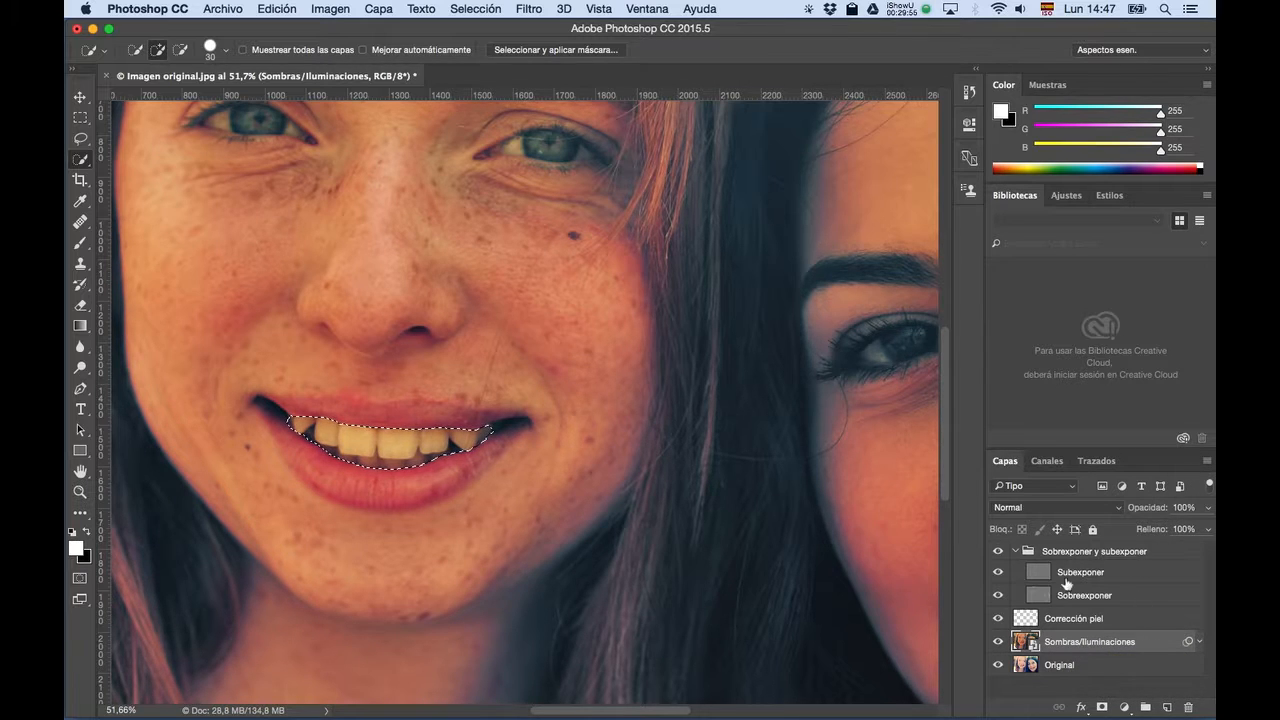
left_click(378, 8)
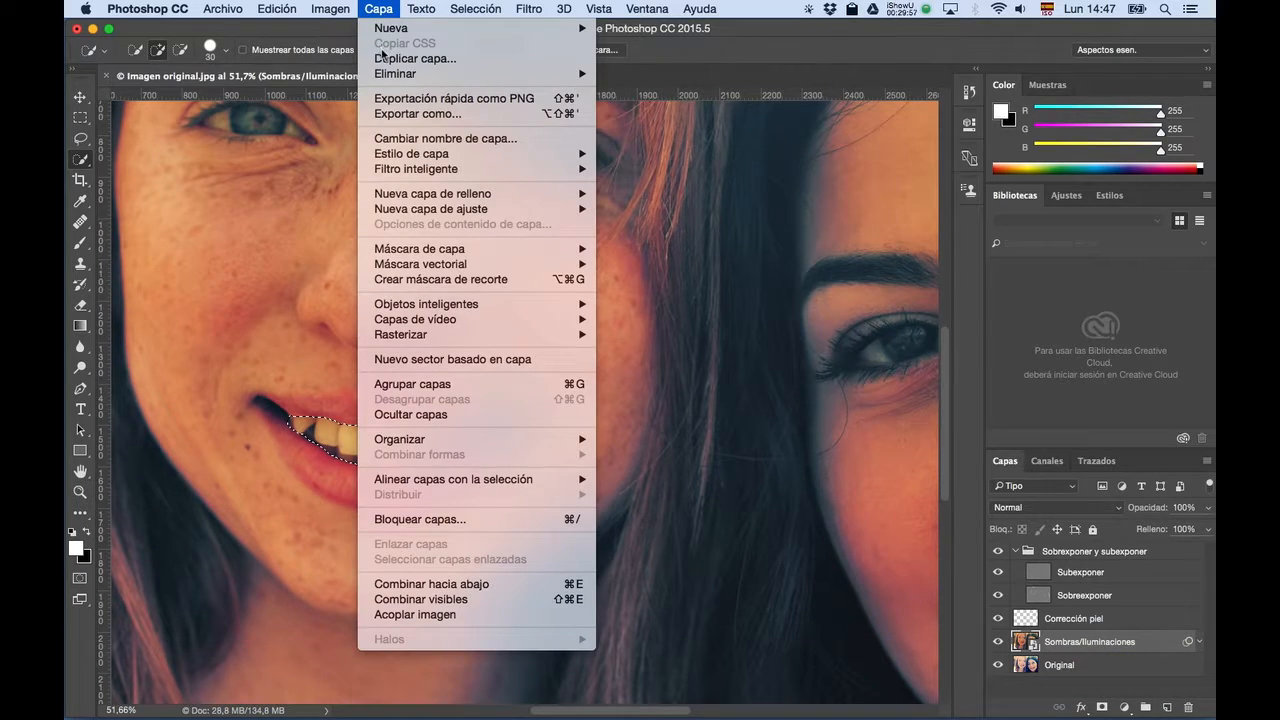
mouse_move(385, 28)
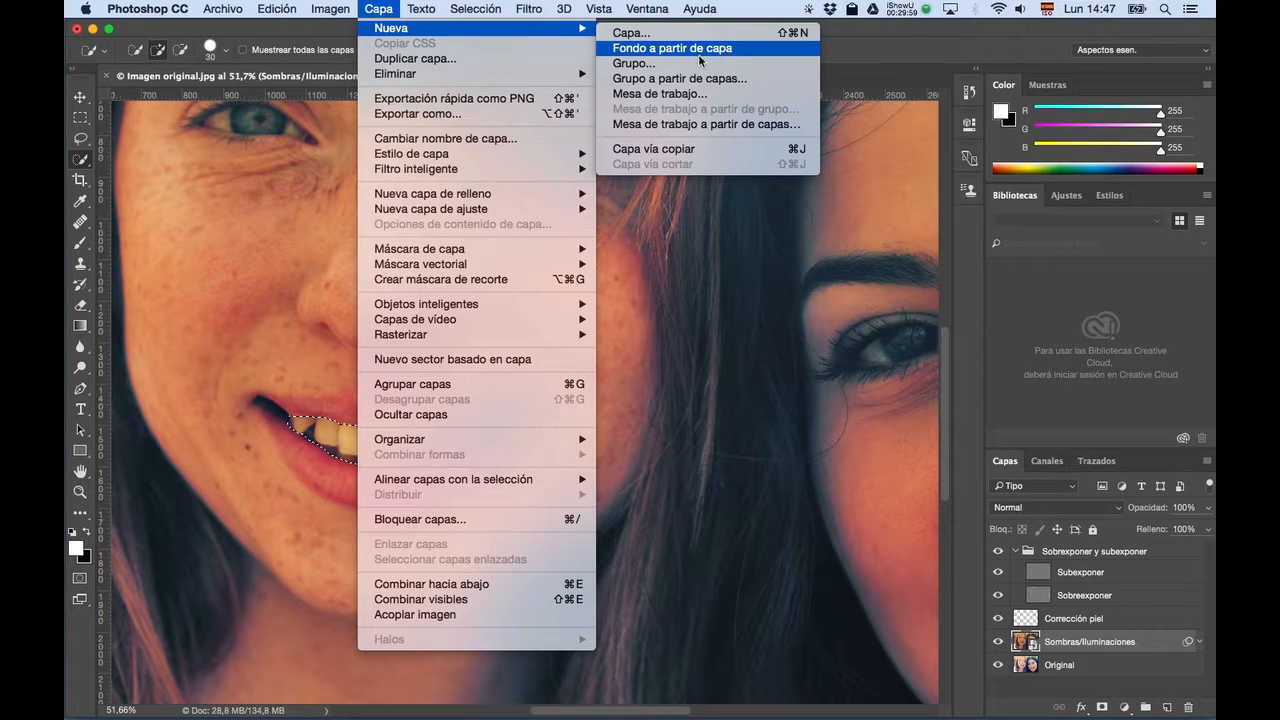
left_click(686, 150)
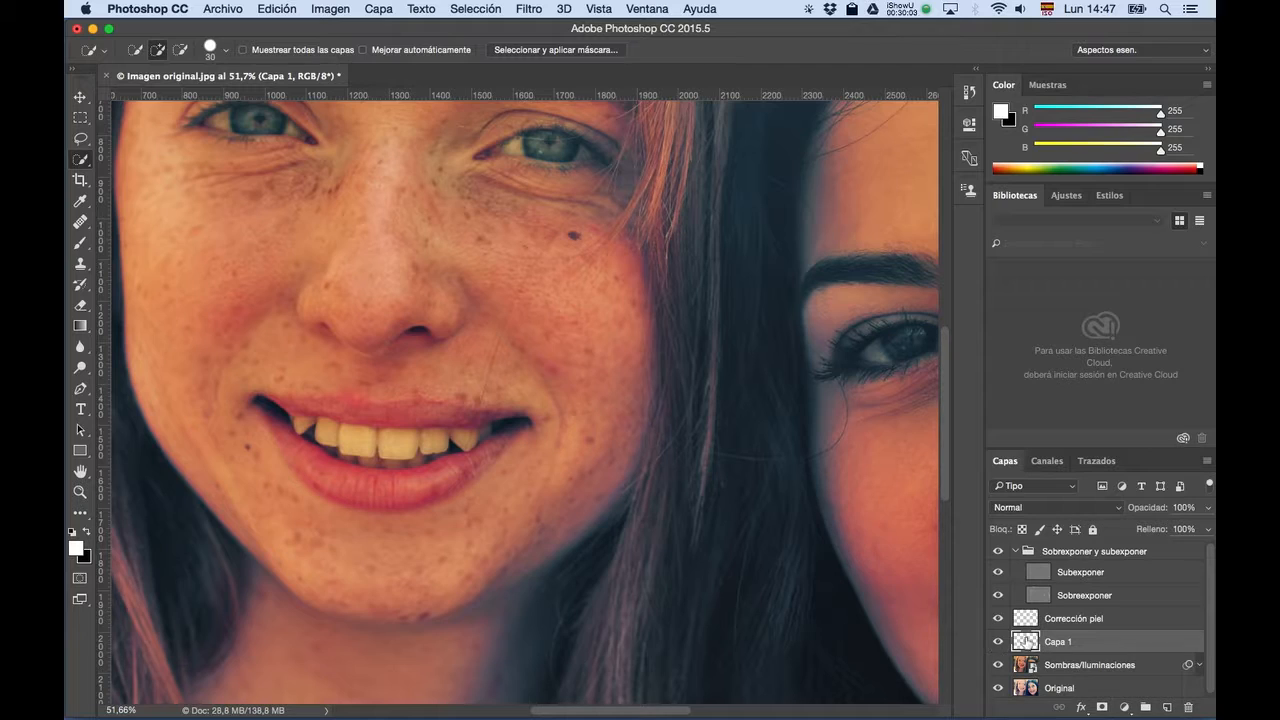
Inspect the copied teeth layer in isolation, toggling the other layers' visibility, and keep the teeth layer selected.
left_click(997, 645, "alt")
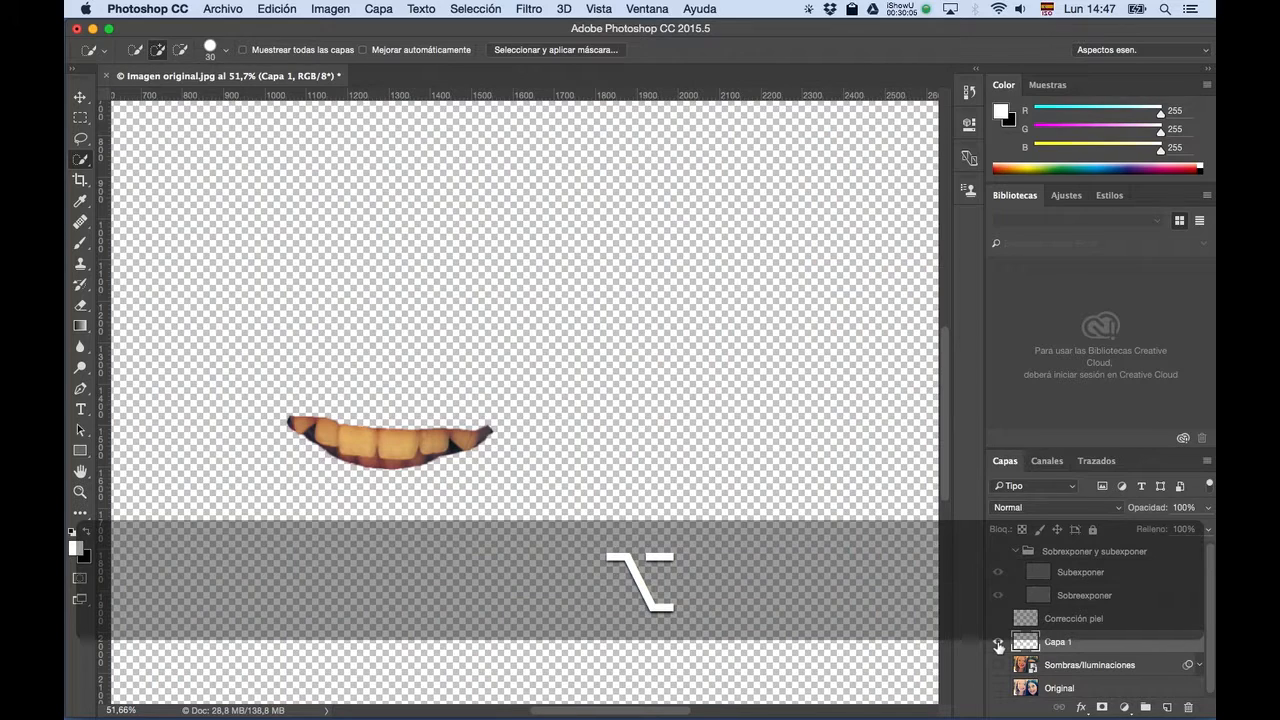
left_click(997, 645, "alt")
left_click(1100, 670)
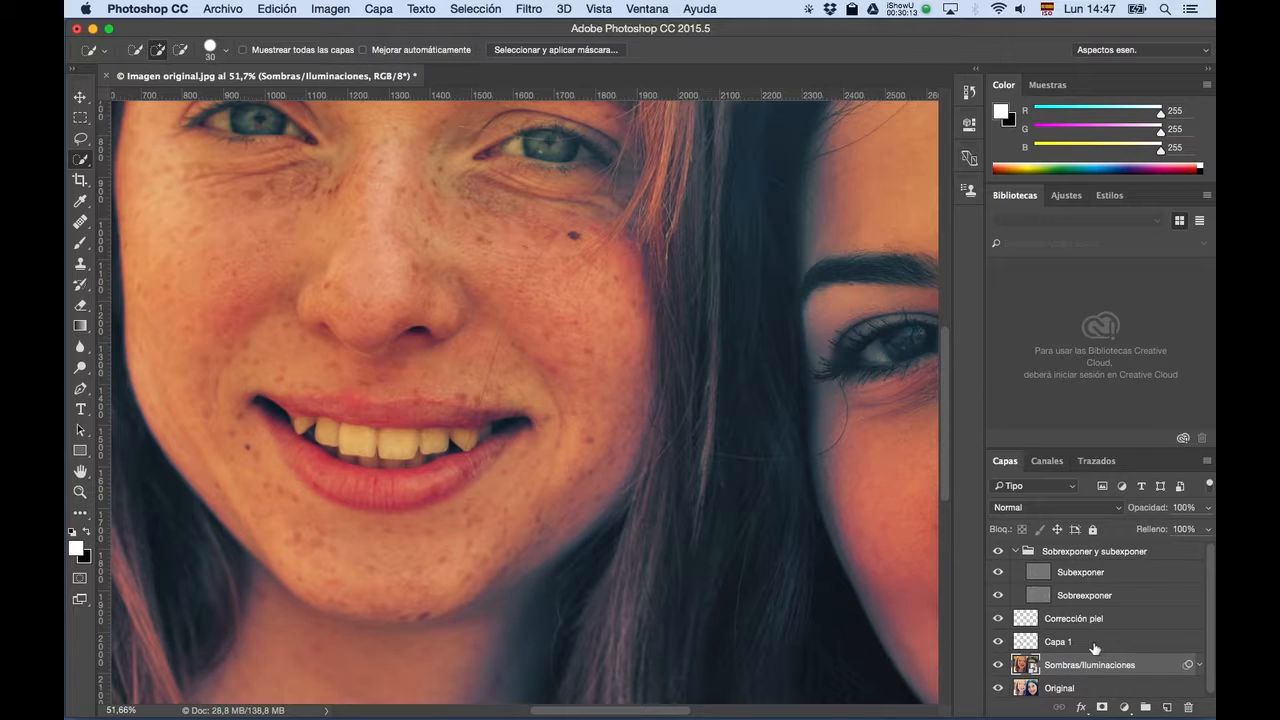
left_click(1088, 647)
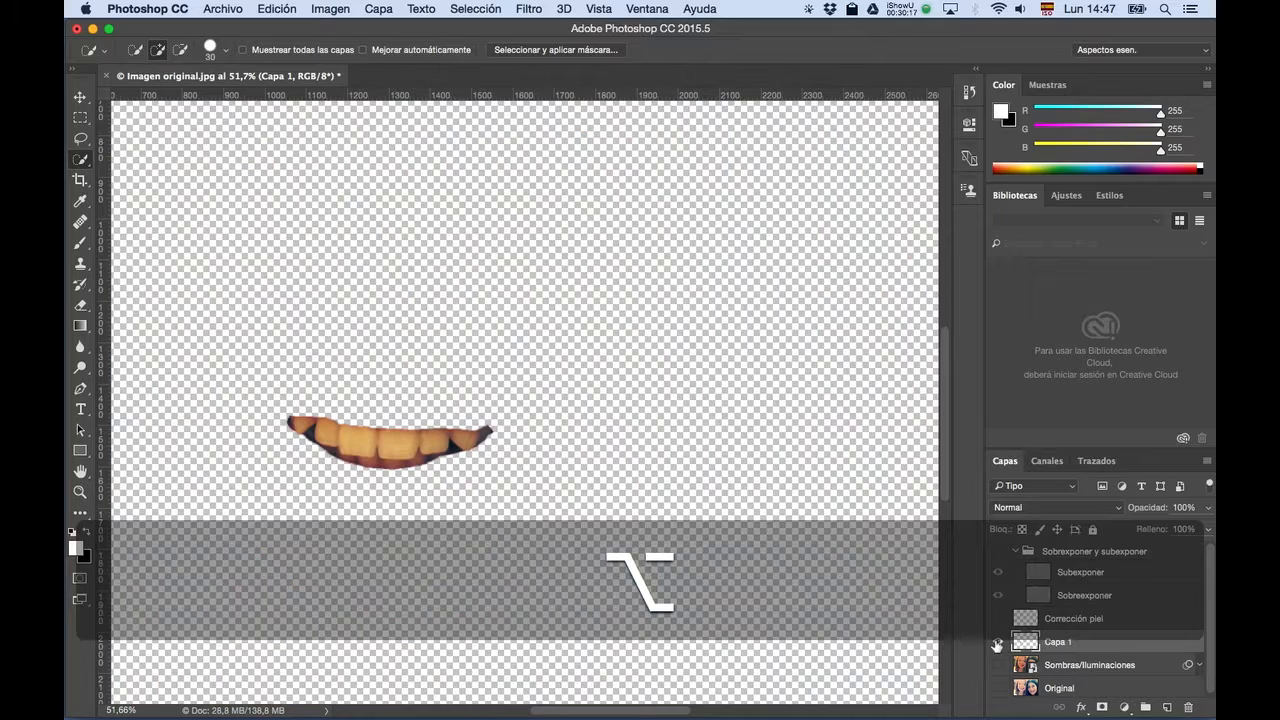
Show the other layers around the isolated teeth layer again and rename Capa 1 as Dientes.
left_click(998, 641, "alt")
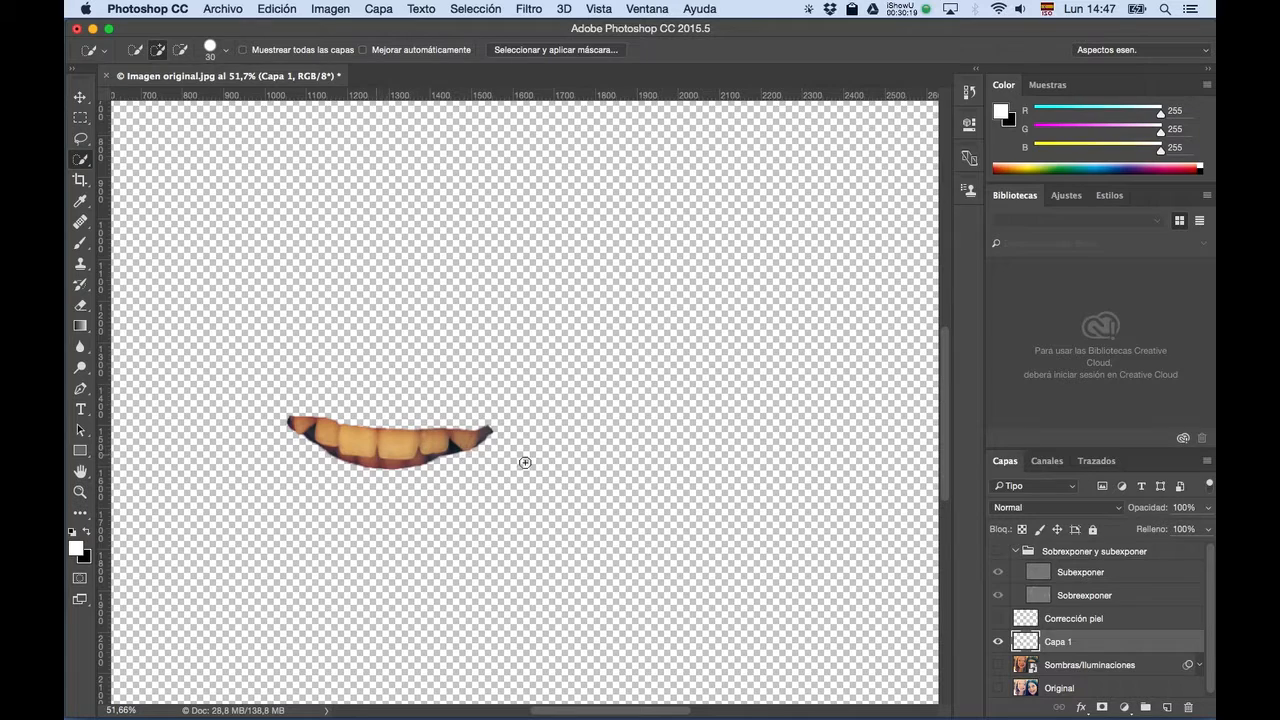
left_click(998, 641, "alt")
double_click(1058, 641)
type("Dientes")
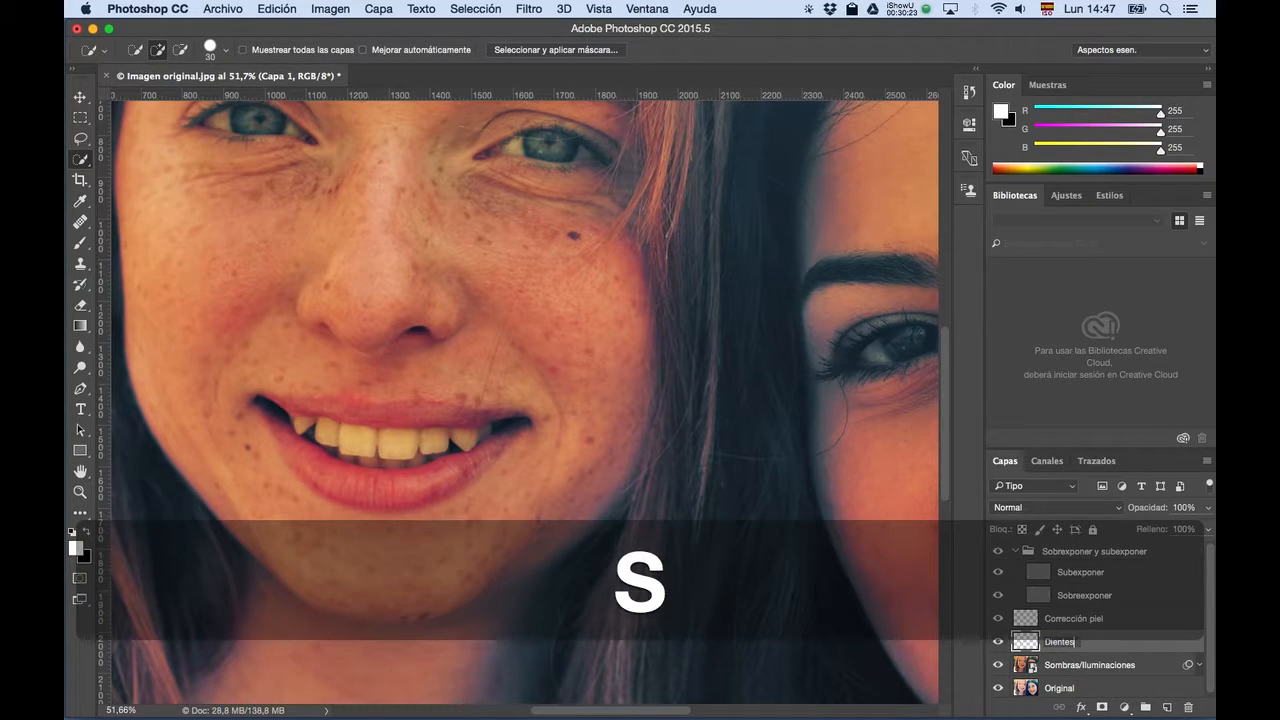
key("Return")
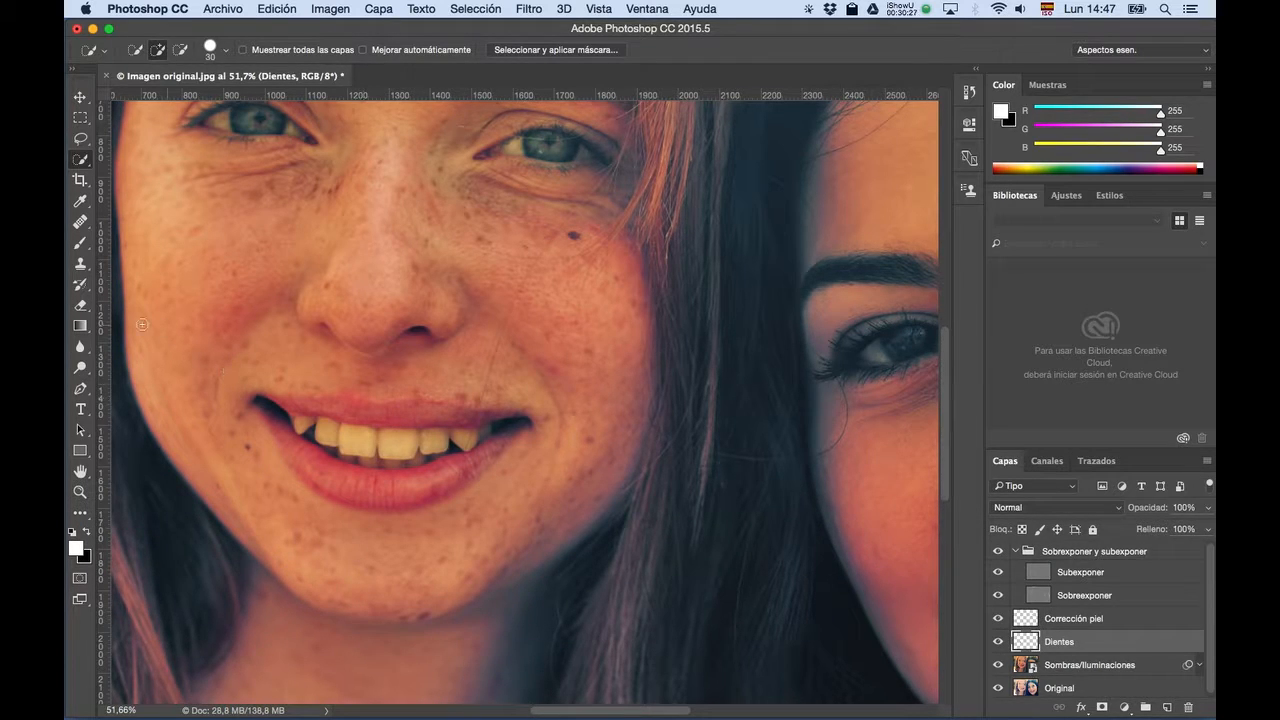
Desaturate the red-haired woman's teeth on the Dientes layer with the Sponge tool in Desaturar mode at 20% flow.
left_click(82, 369)
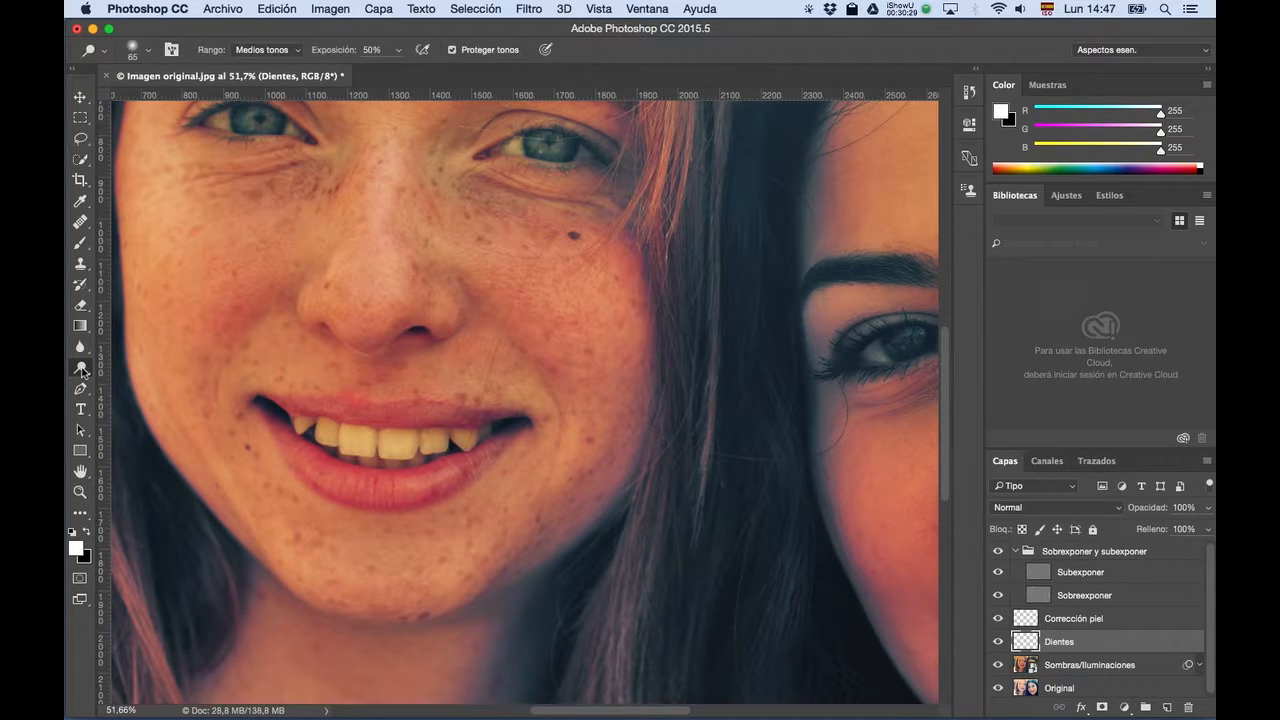
left_click_drag(84, 372, 136, 394)
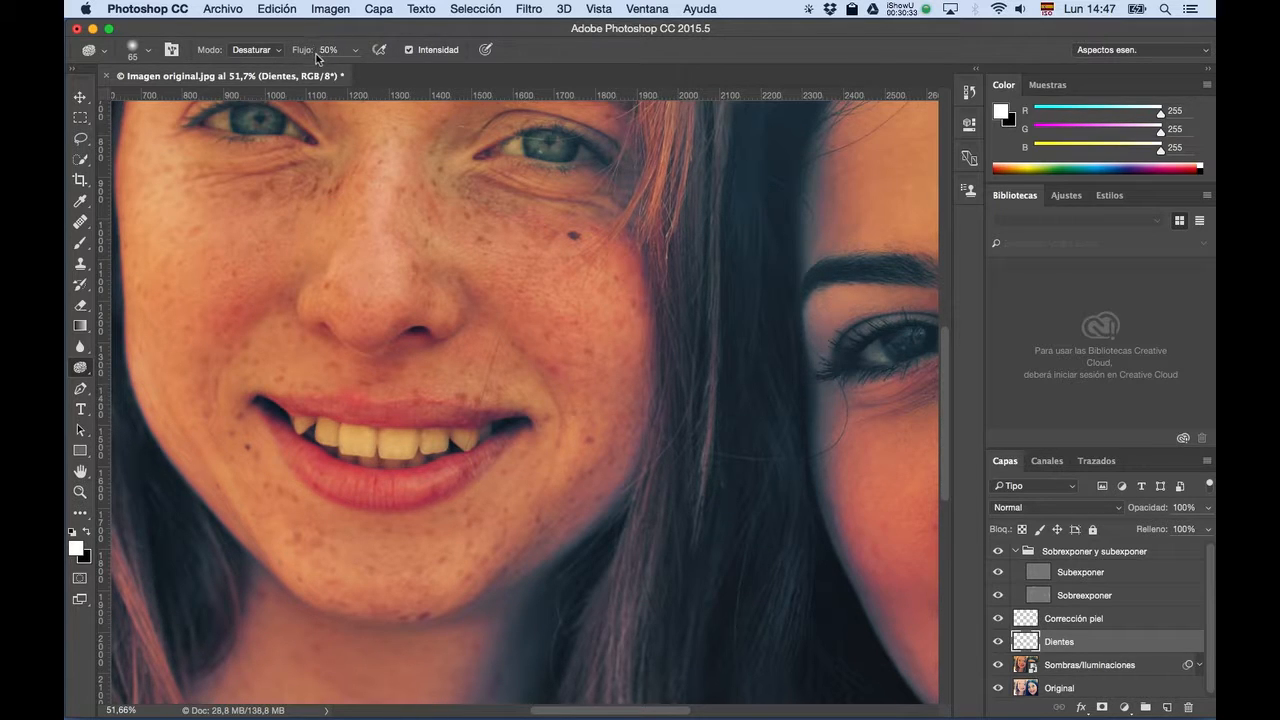
key("2")
key("1")
key("2")
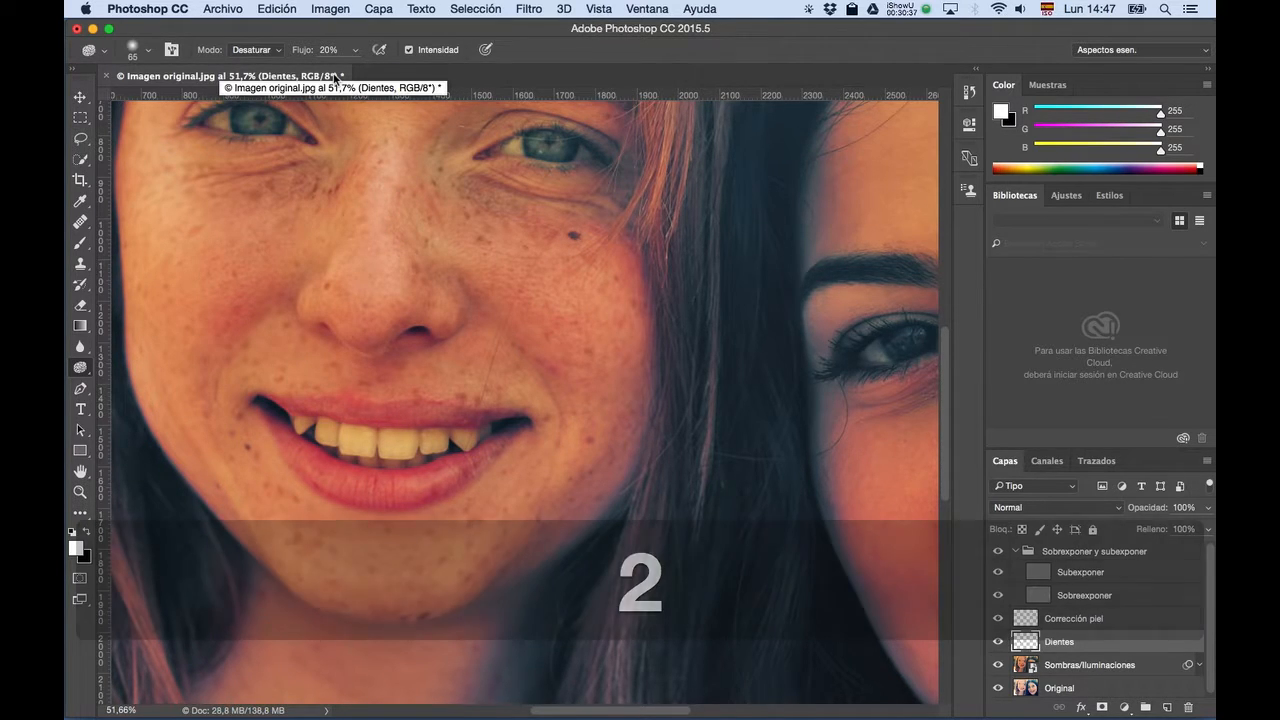
key("3")
key("4")
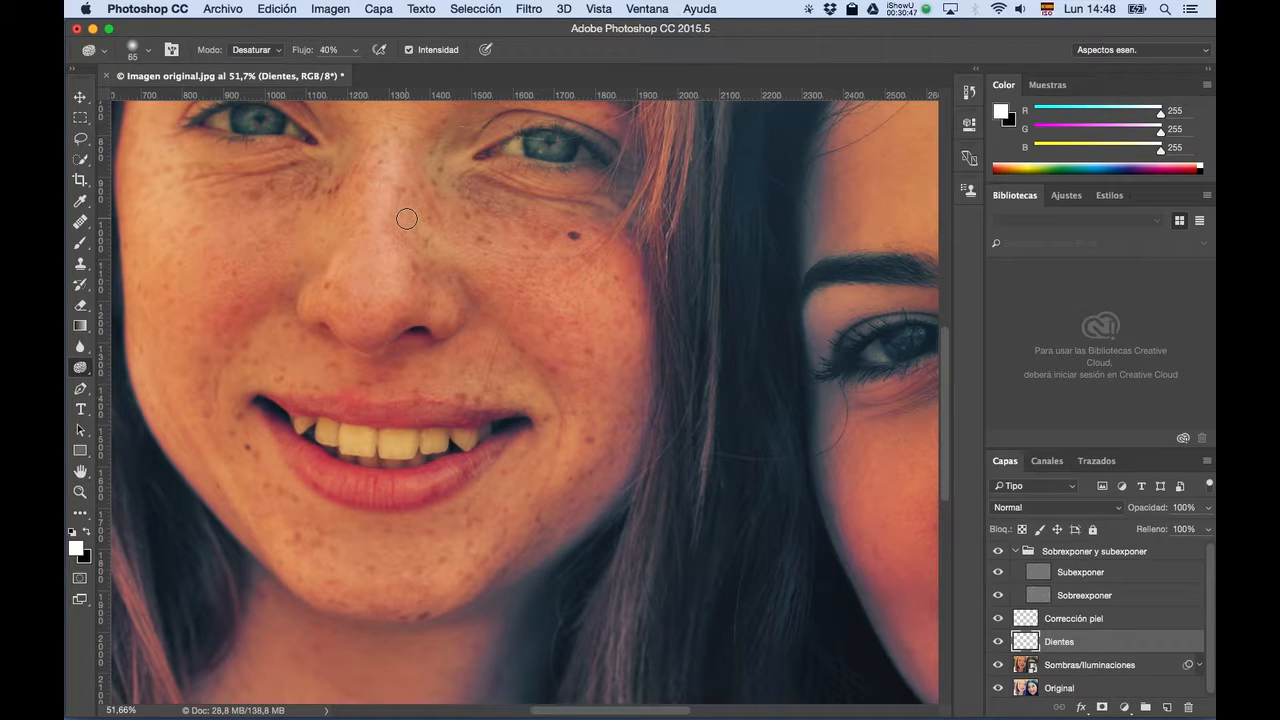
key("2")
key("5")
key("2")
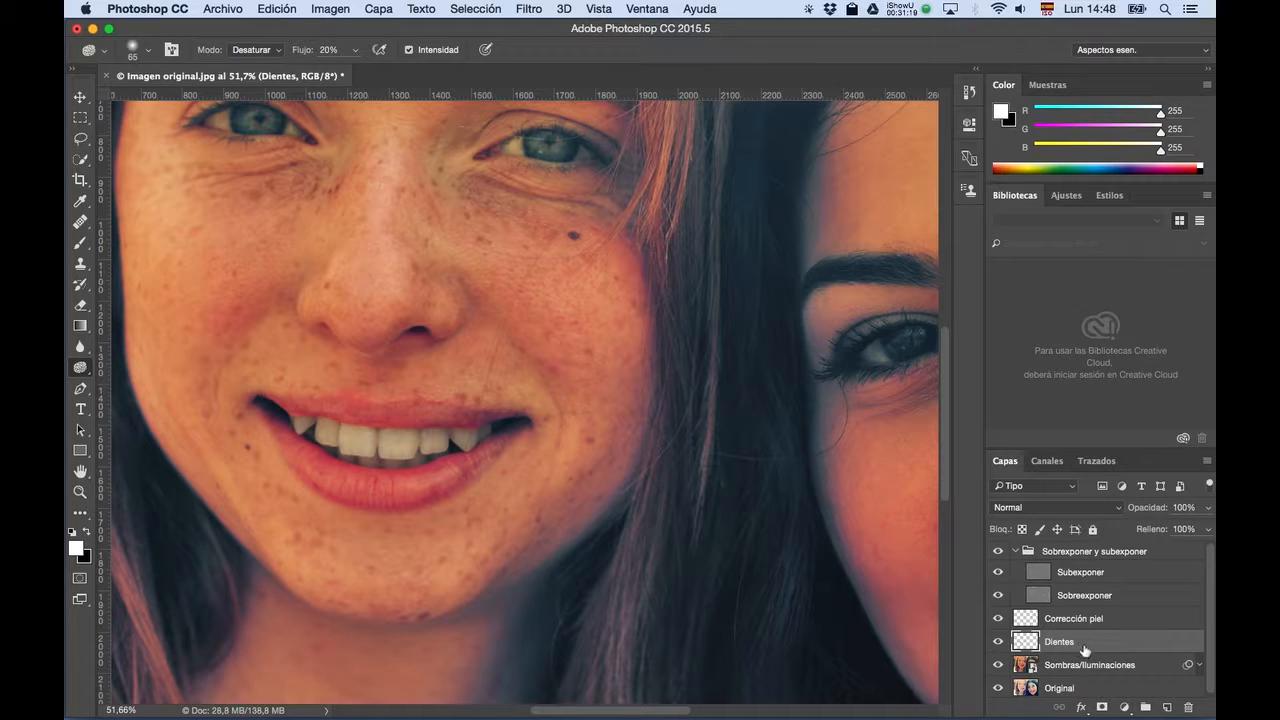
Try to lighten the teeth with the white brush on the Sobreexponer layer, and undo the painting.
left_click(1144, 598)
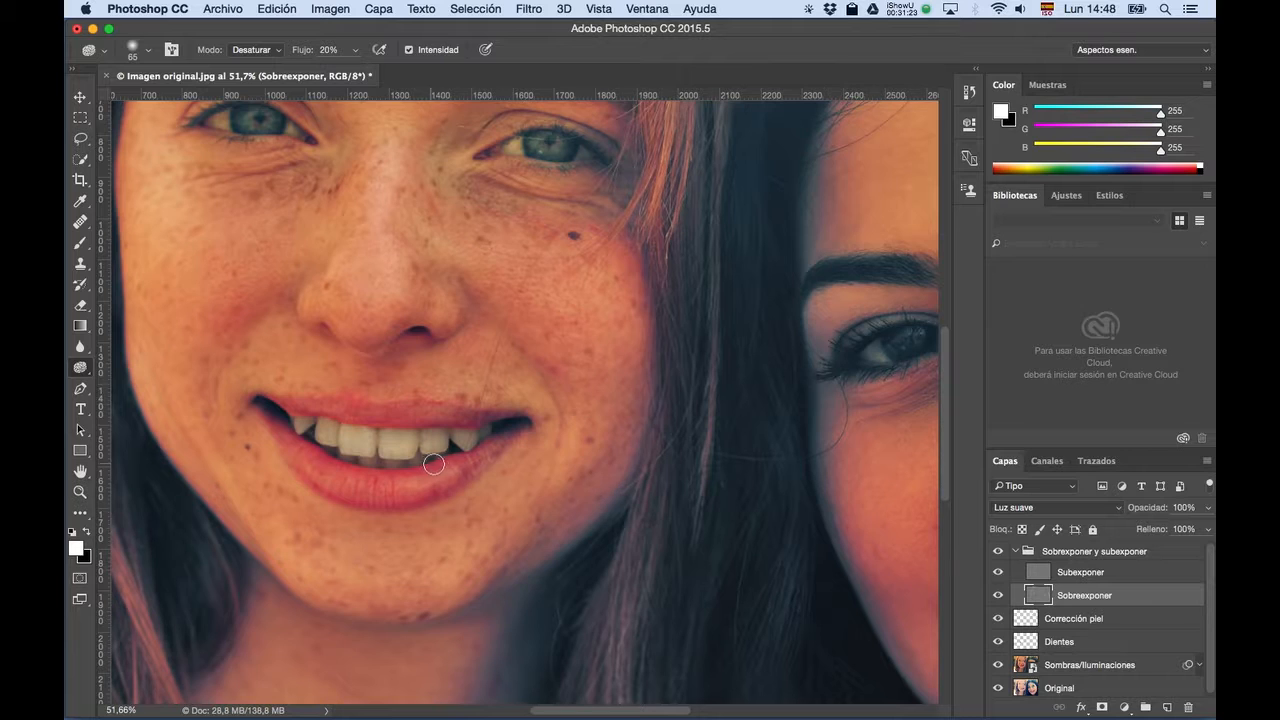
key("b")
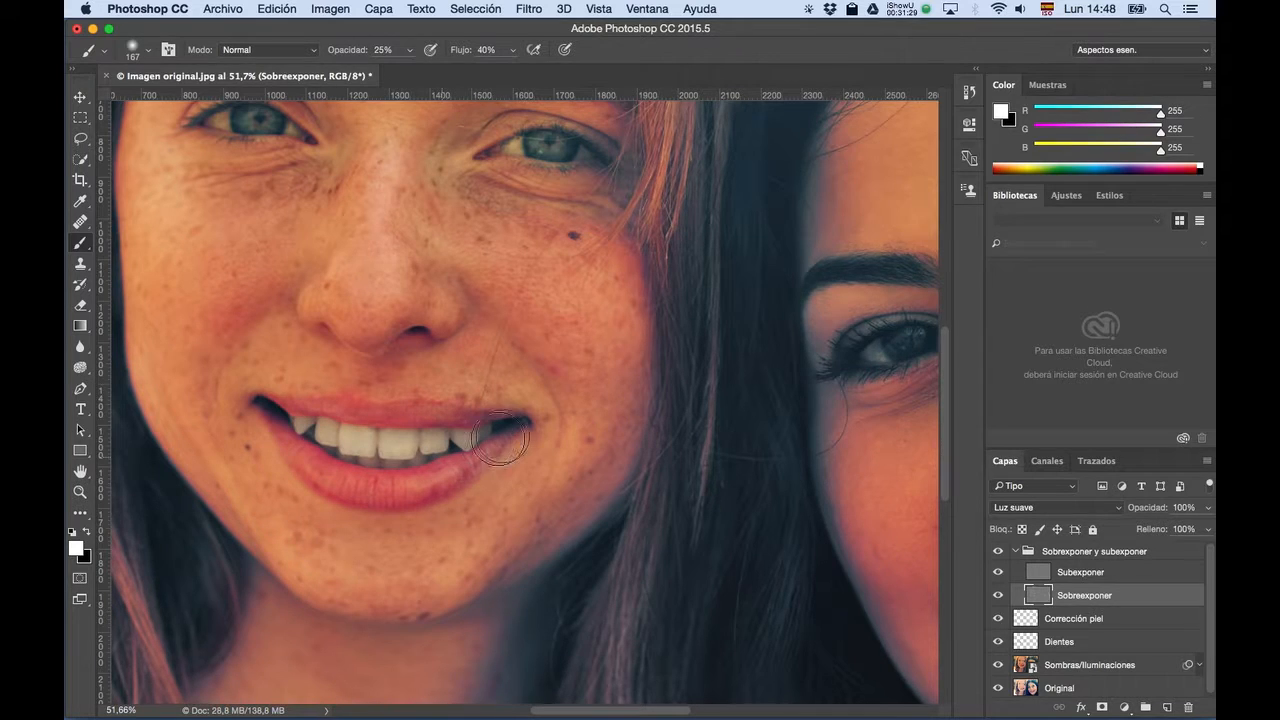
key("super")
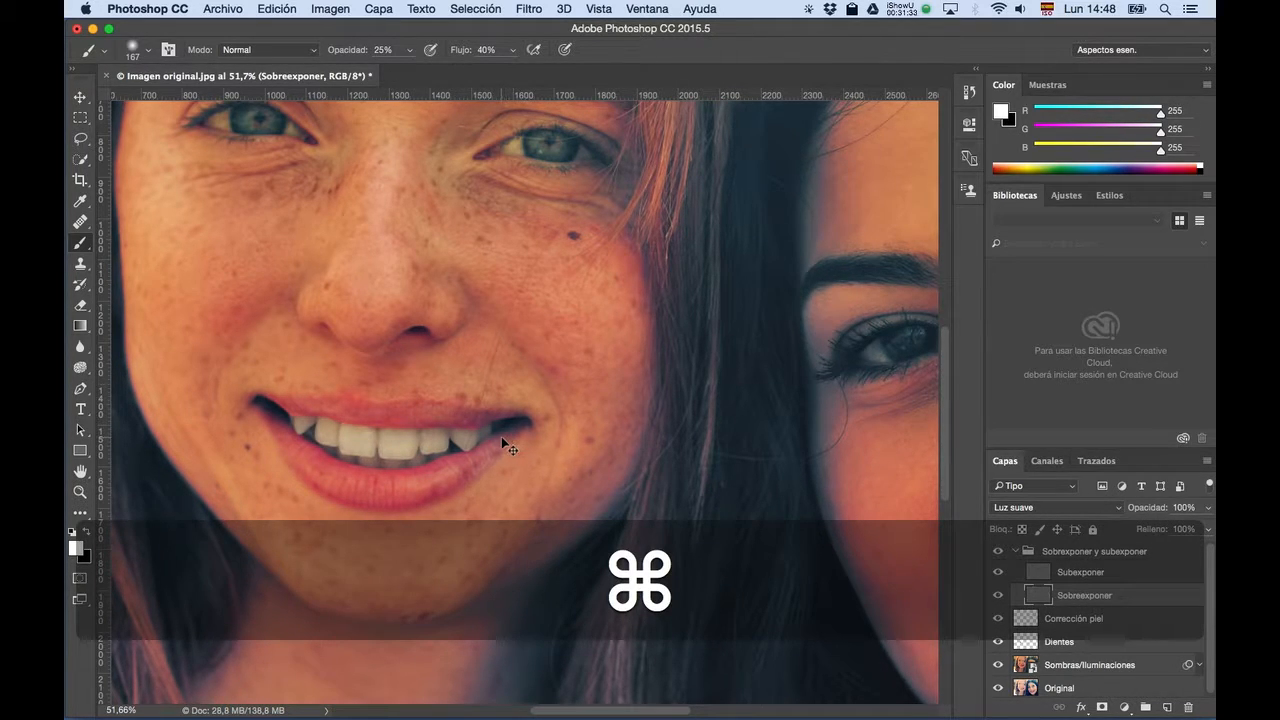
key("alt+super+z")
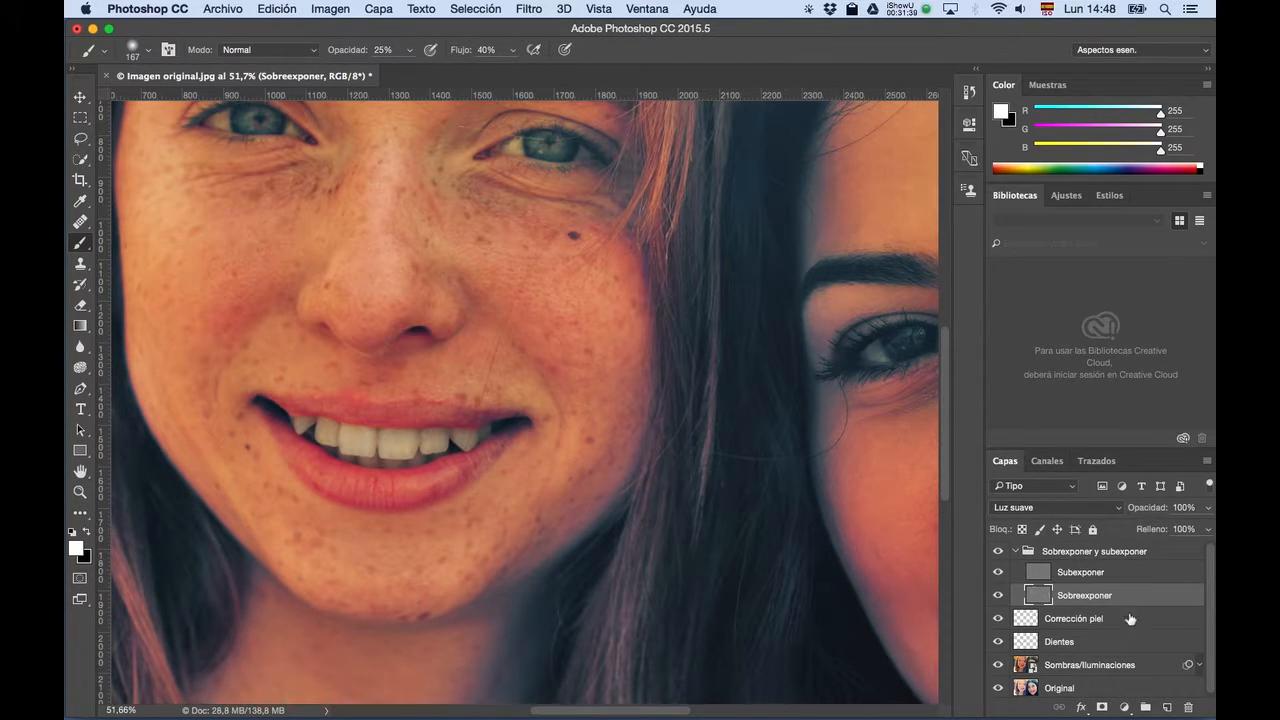
Try the Subexponer tool at 50% exposure across the teeth on the Dientes layer, and undo the stroke.
left_click(1127, 648)
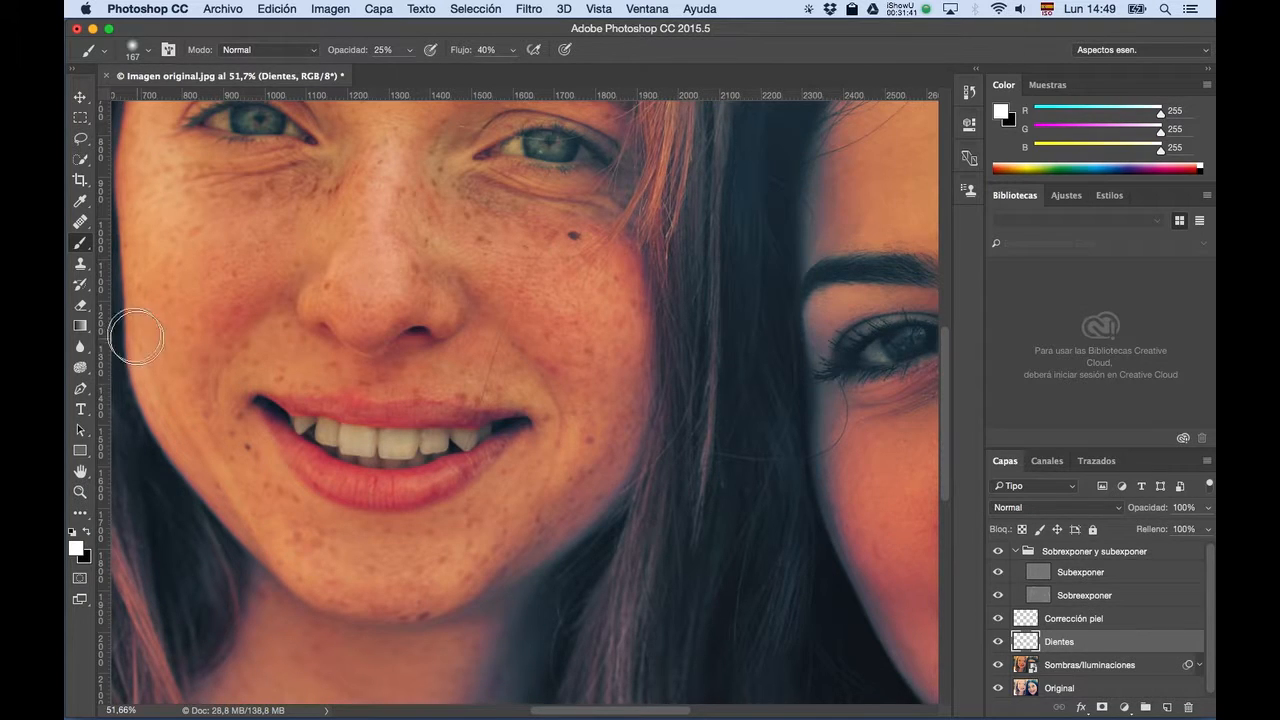
left_click_drag(82, 370, 165, 382)
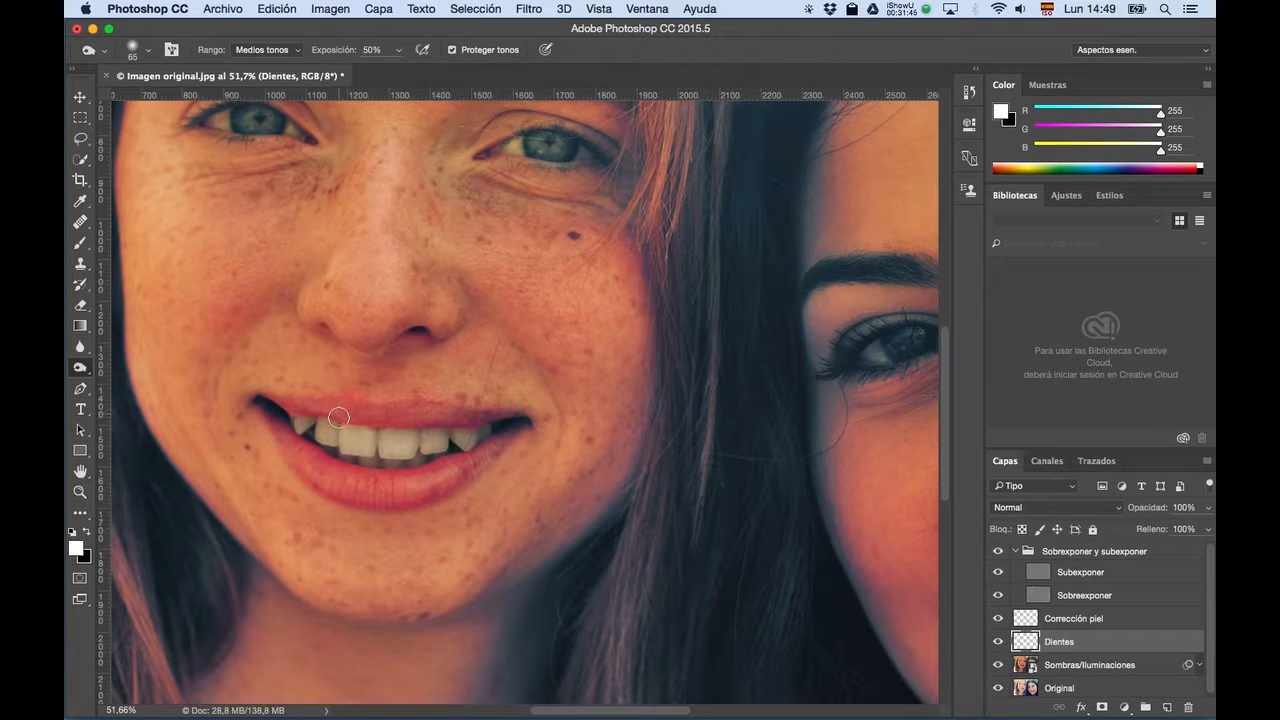
left_click_drag(302, 425, 486, 434)
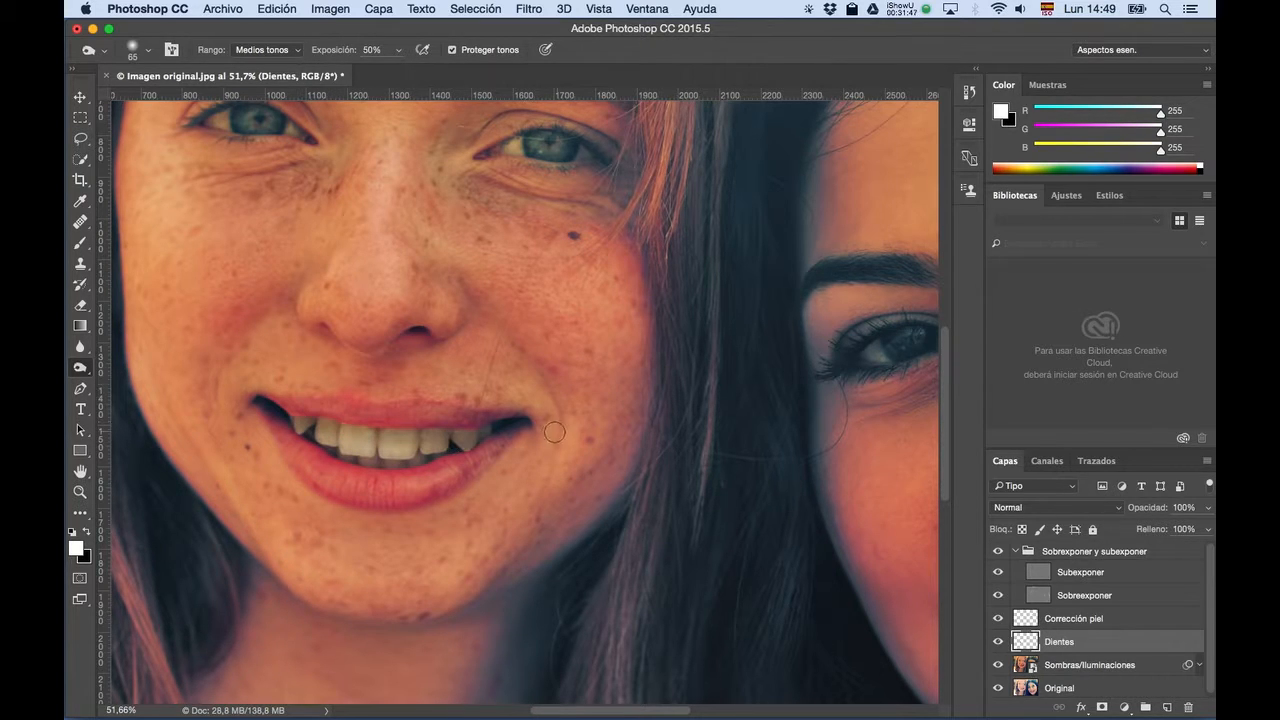
key("super+z")
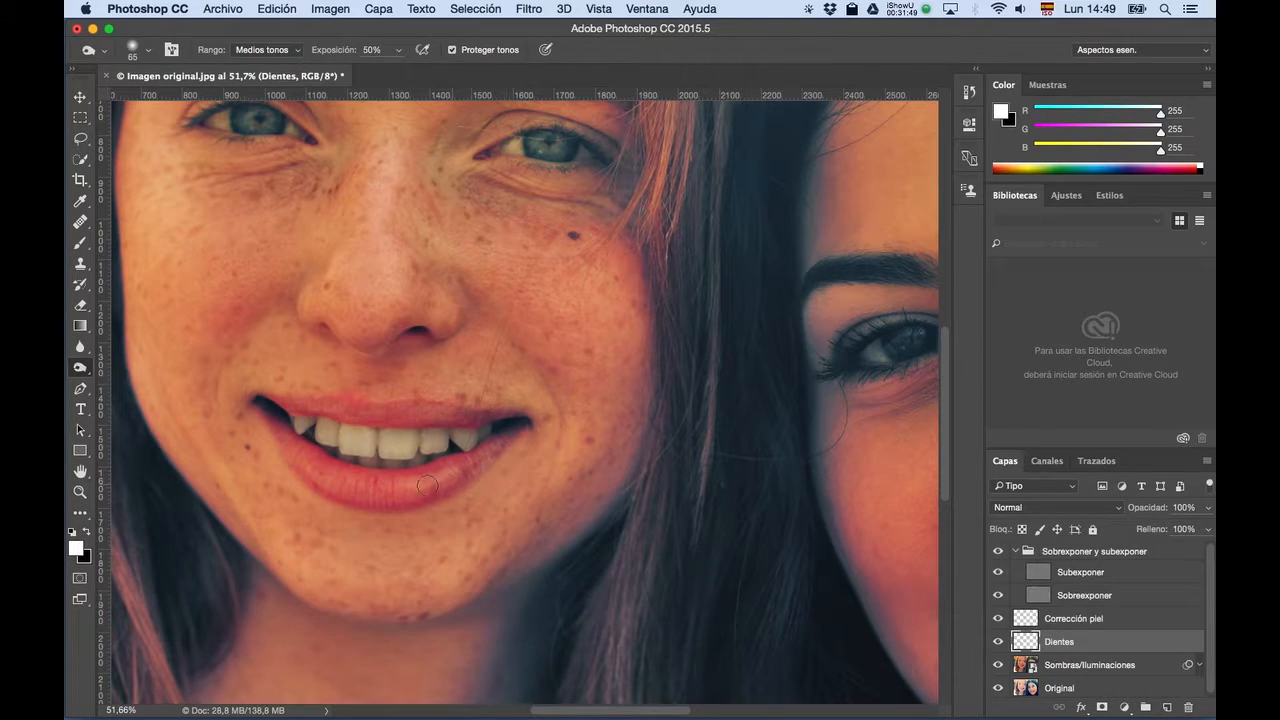
Lighten the teeth with the Sobreexponer tool, undoing the 50% exposure stroke and repainting with an 88 px brush at 10% exposure.
left_click(80, 370)
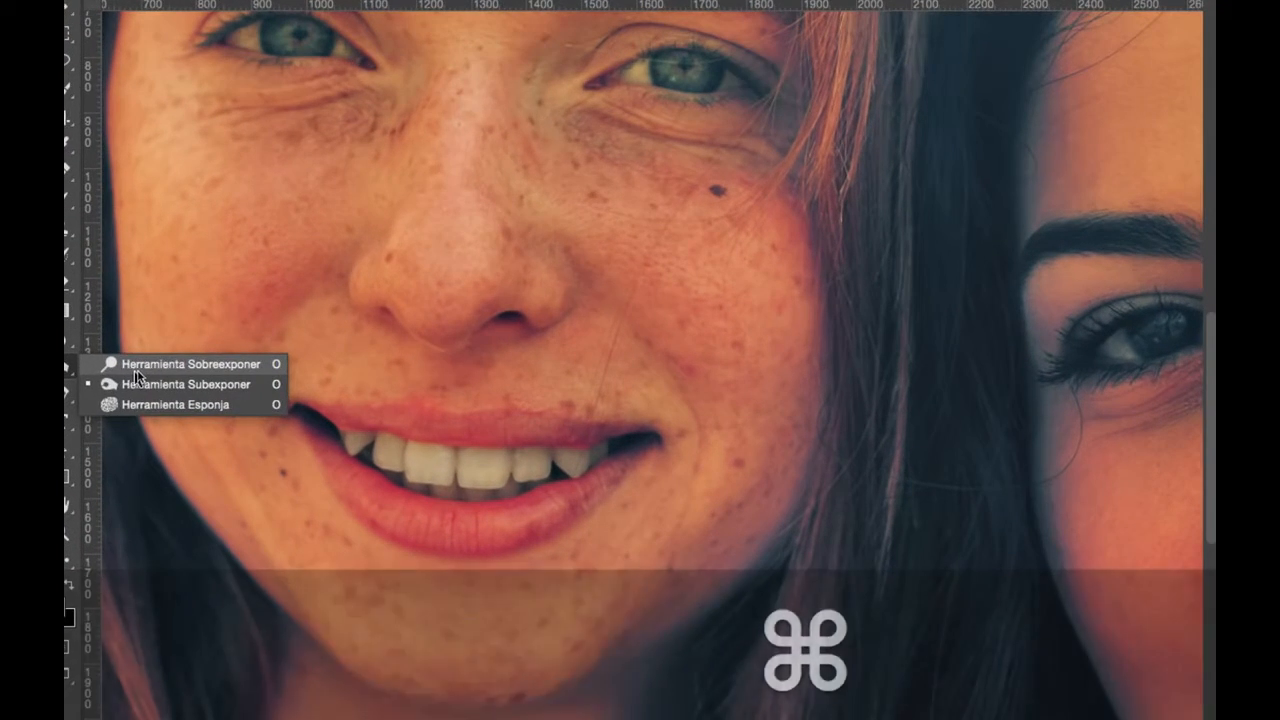
left_click(140, 367)
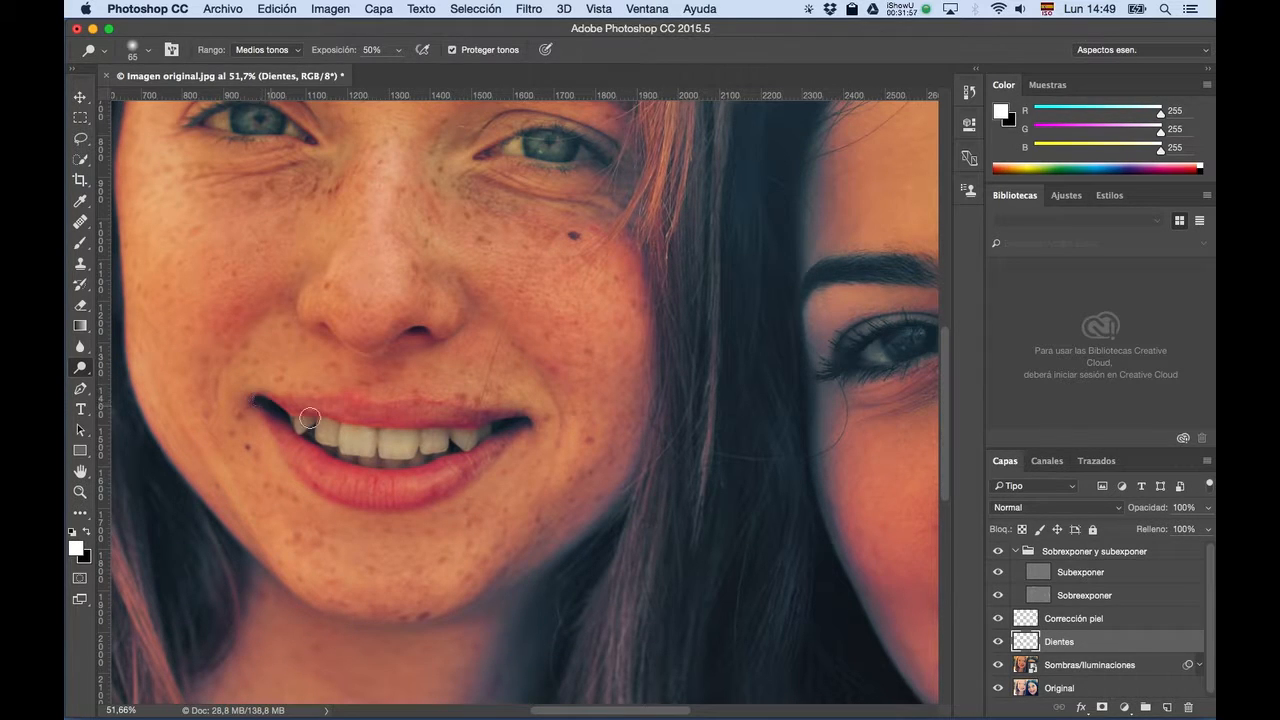
left_click_drag(311, 424, 505, 434)
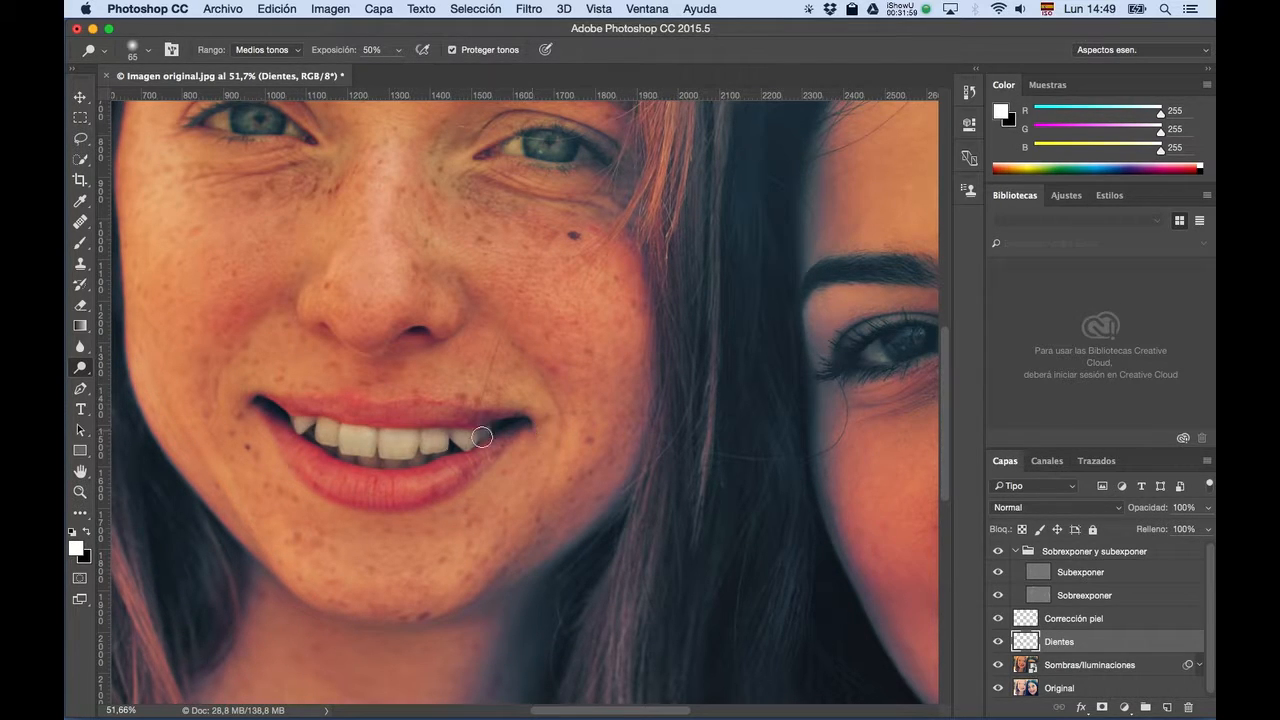
key("super+z")
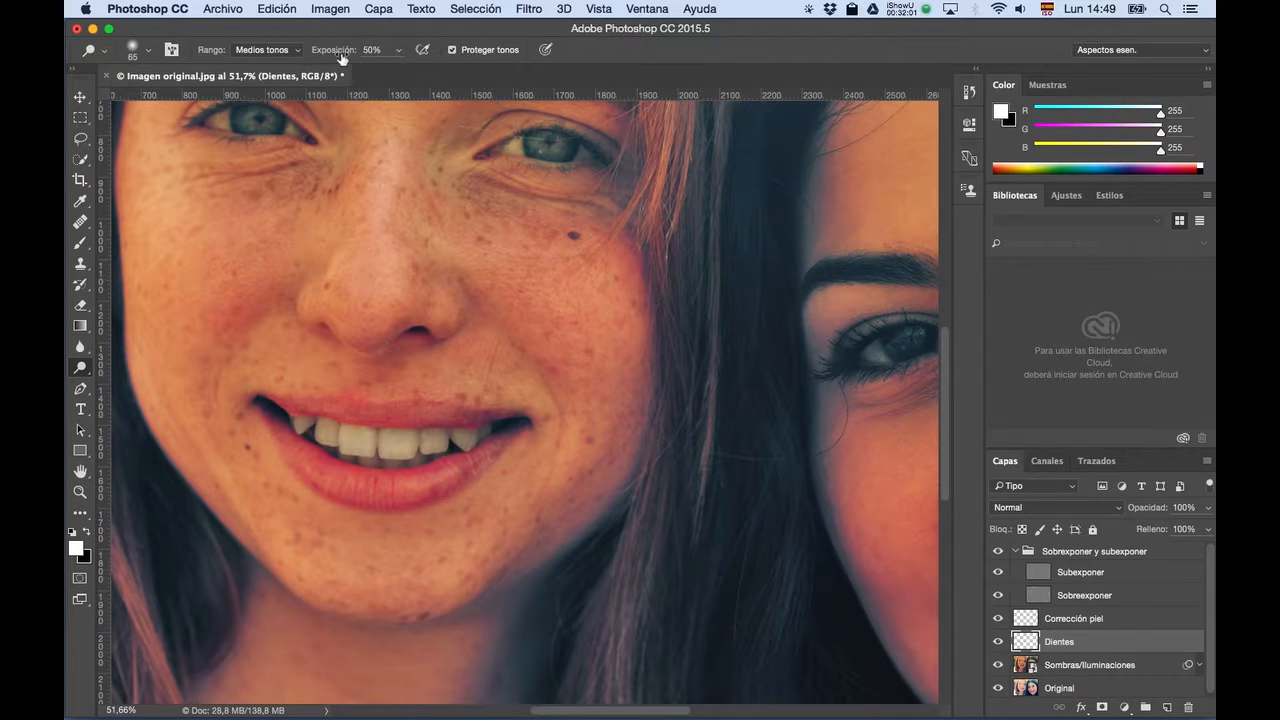
key("1")
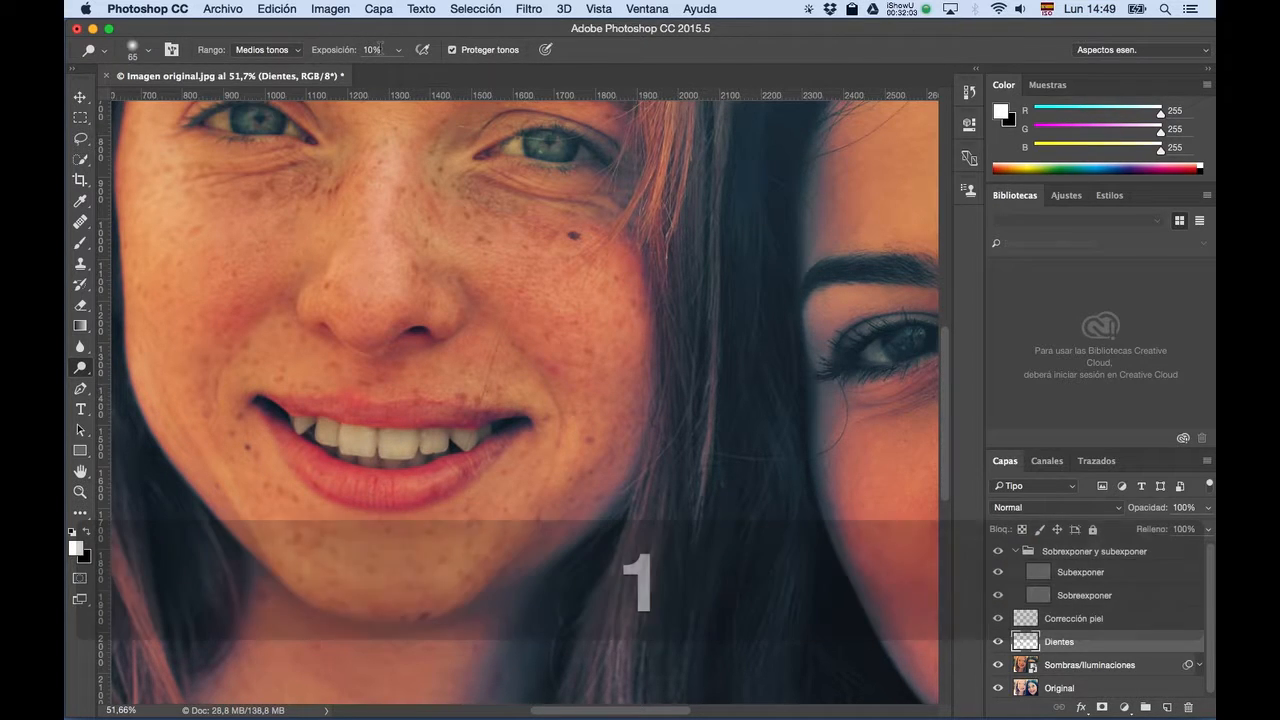
left_click_drag(337, 428, 366, 443)
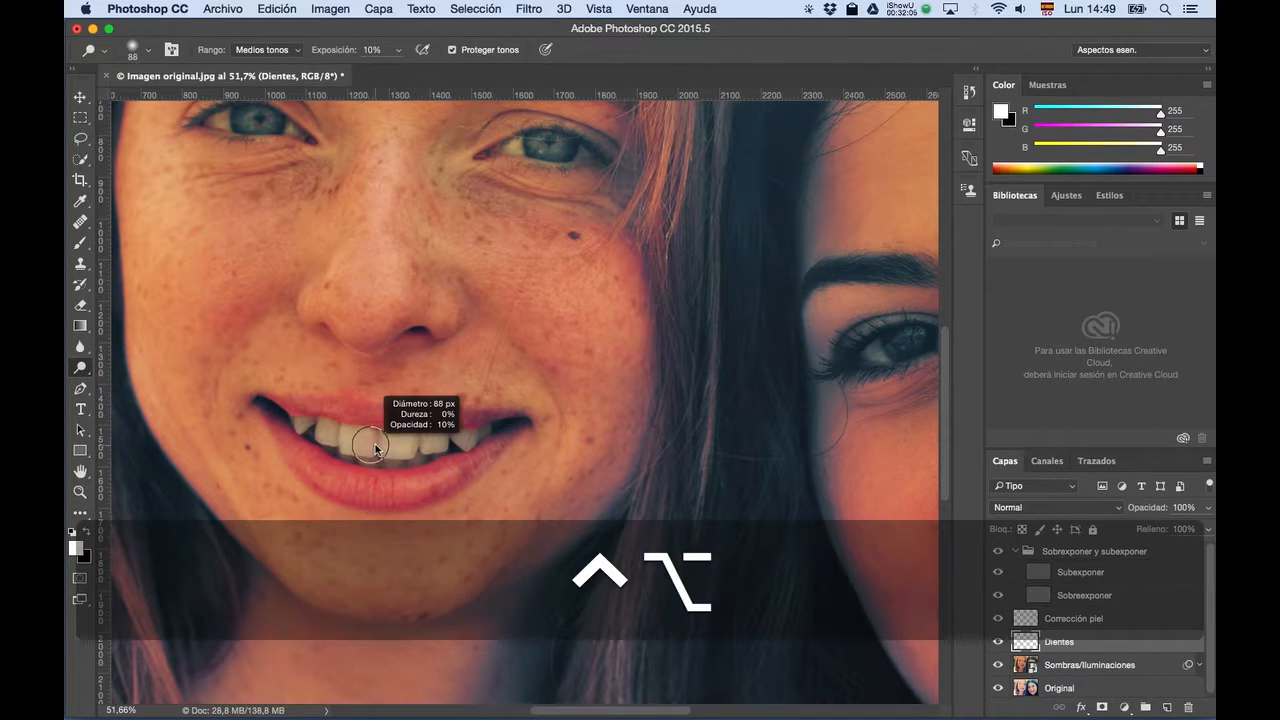
mouse_move(539, 438)
left_mouse_down()
mouse_move(349, 442)
mouse_move(508, 450)
mouse_move(327, 446)
mouse_move(448, 444)
left_mouse_up()
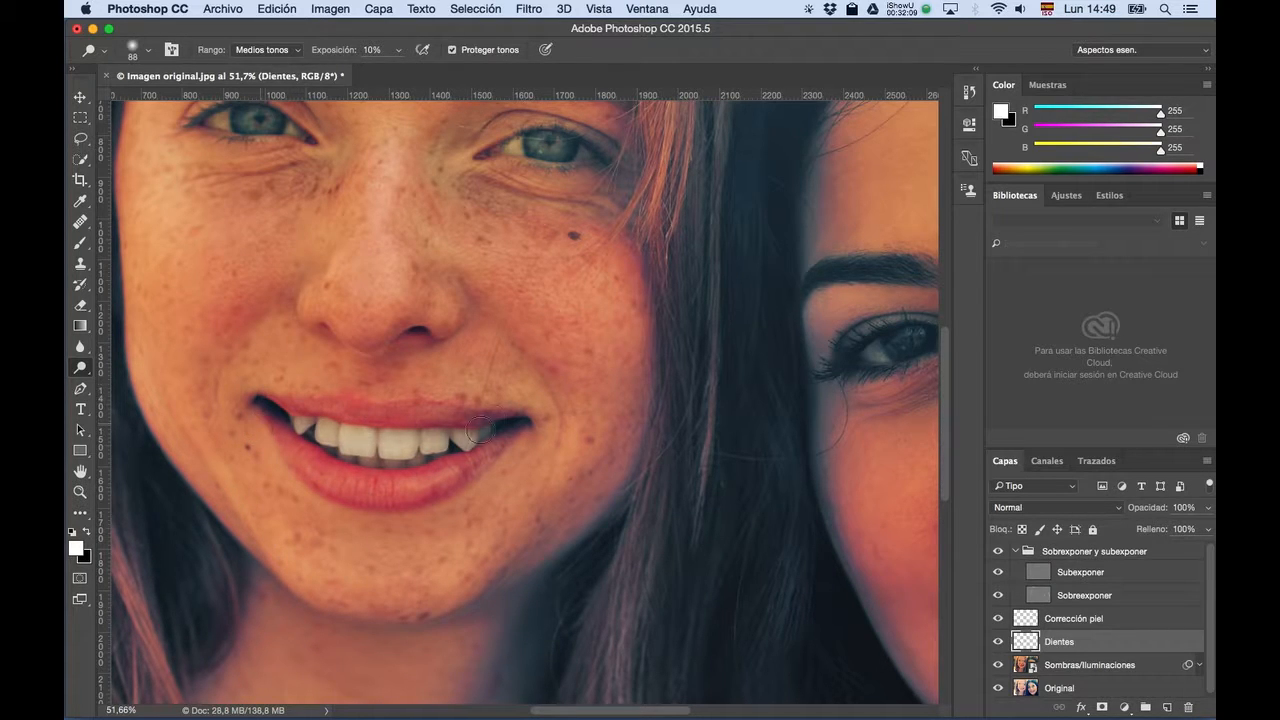
left_click_drag(341, 442, 301, 413)
mouse_move(510, 416)
left_mouse_down()
mouse_move(456, 449)
mouse_move(338, 453)
mouse_move(311, 430)
mouse_move(548, 432)
mouse_move(434, 448)
left_mouse_up()
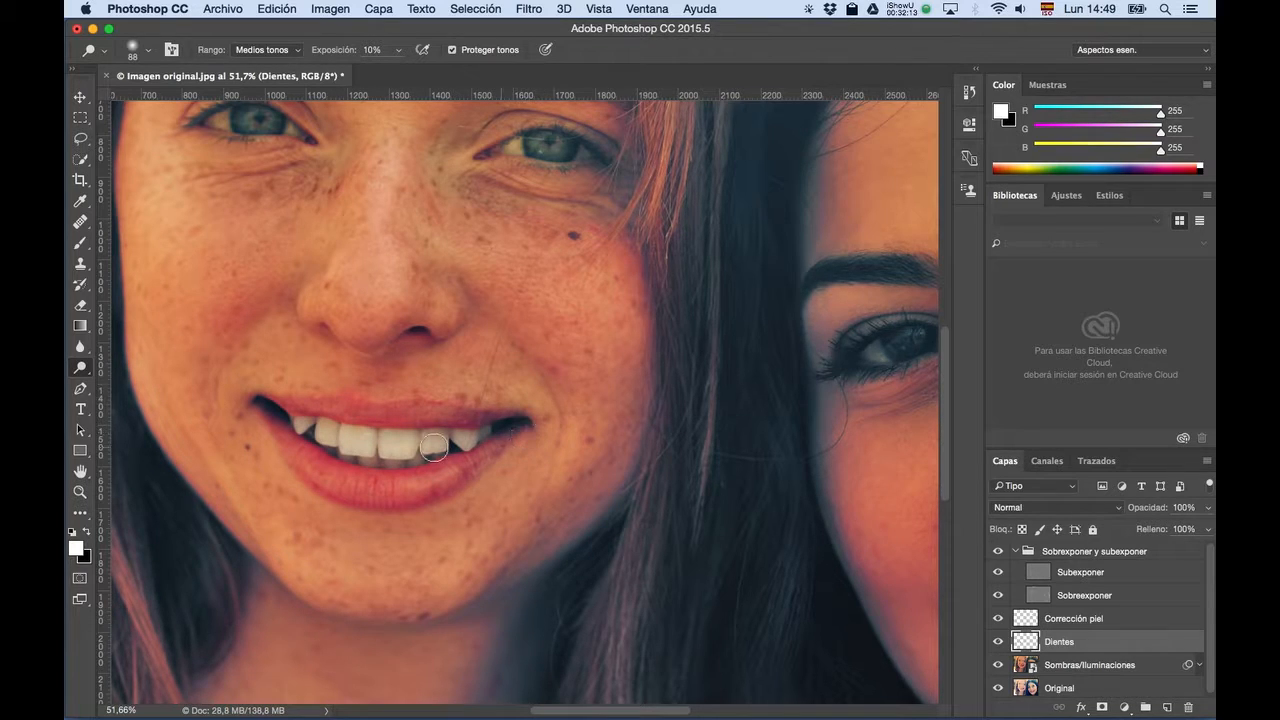
mouse_move(326, 439)
left_mouse_down()
mouse_move(394, 472)
mouse_move(539, 443)
mouse_move(361, 439)
left_mouse_up()
Set the Dientes layer's opacity to 50% and compare the smile with the layer hidden and shown.
key("m")
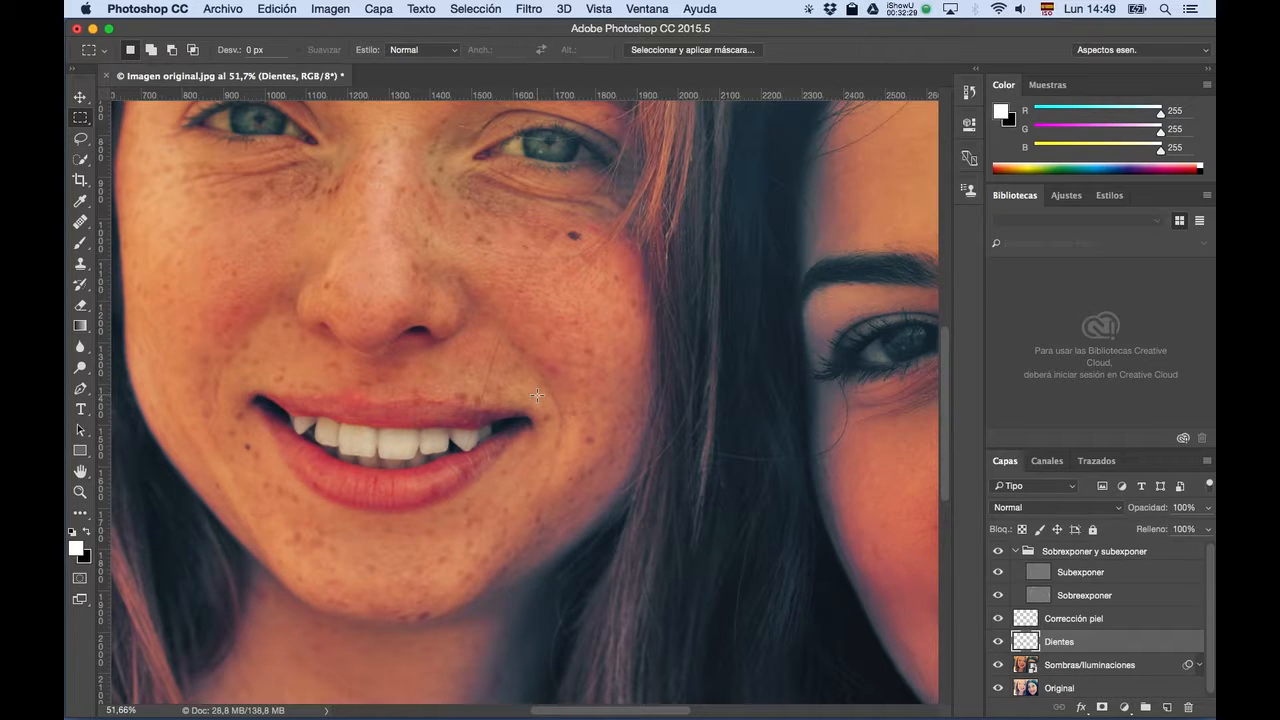
key("3")
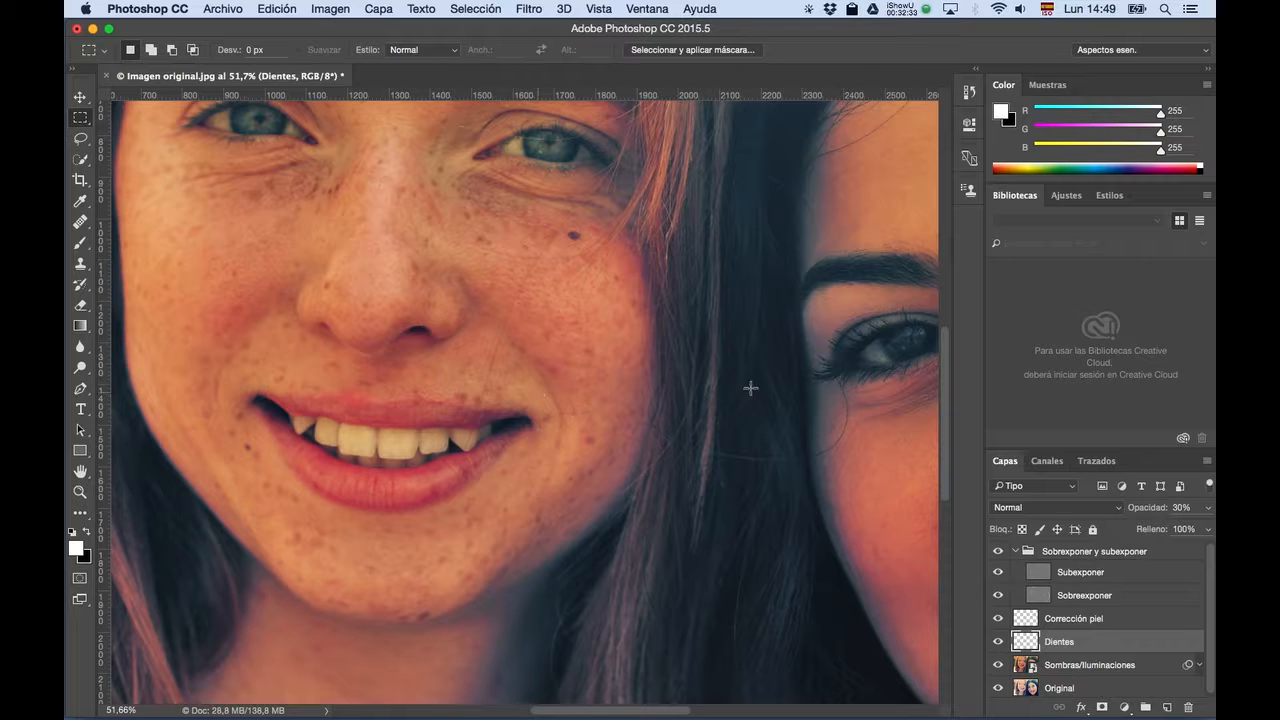
key("4")
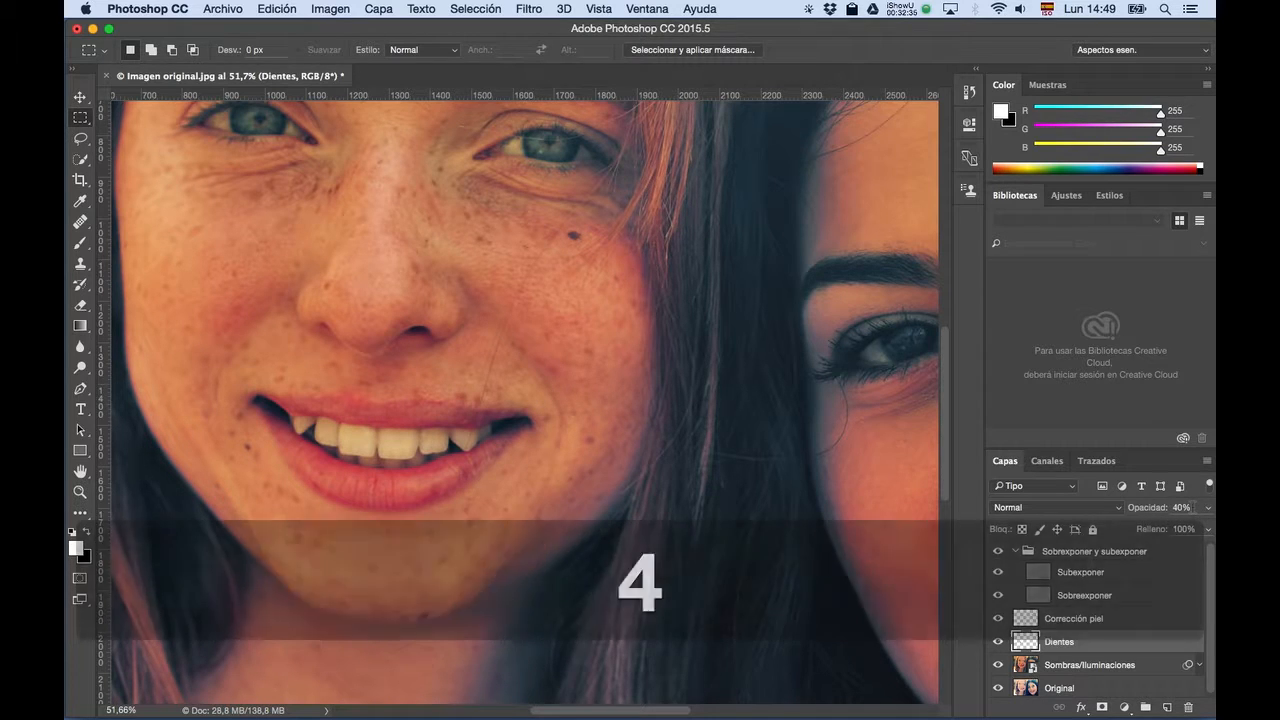
key("5")
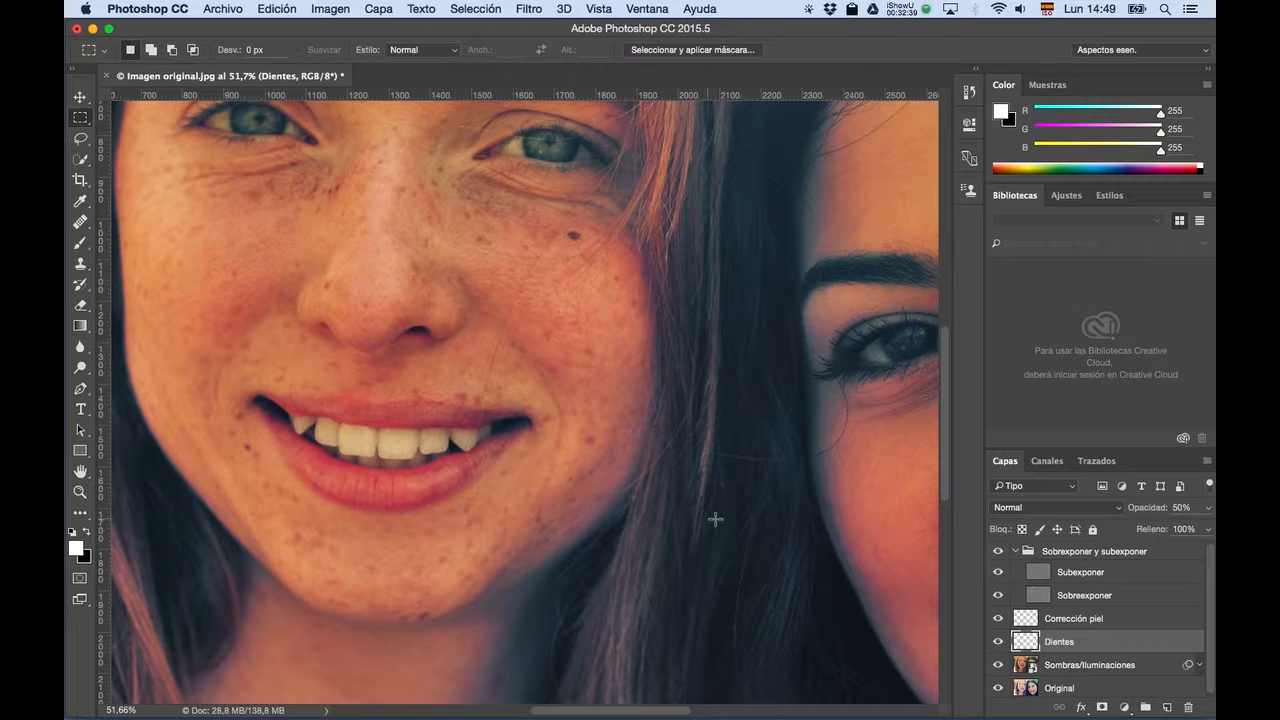
left_click(997, 642)
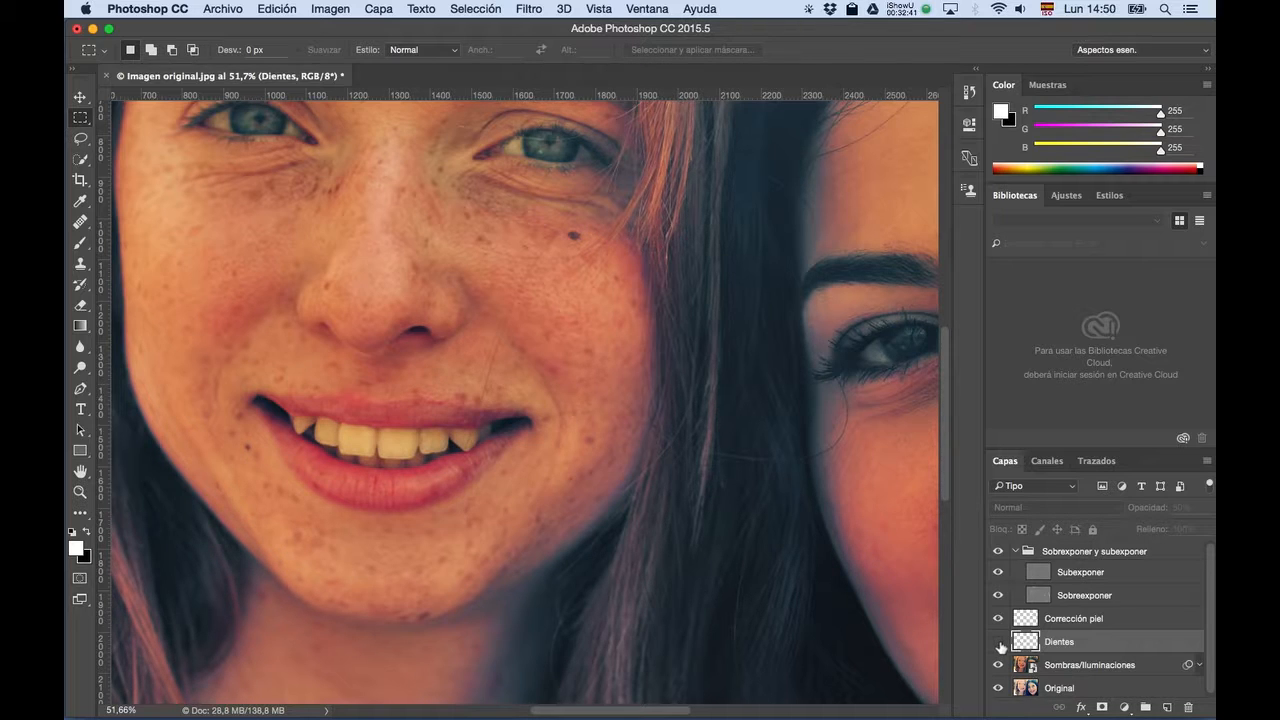
left_click(998, 643)
scroll(557, 419, "down", 5, "alt")
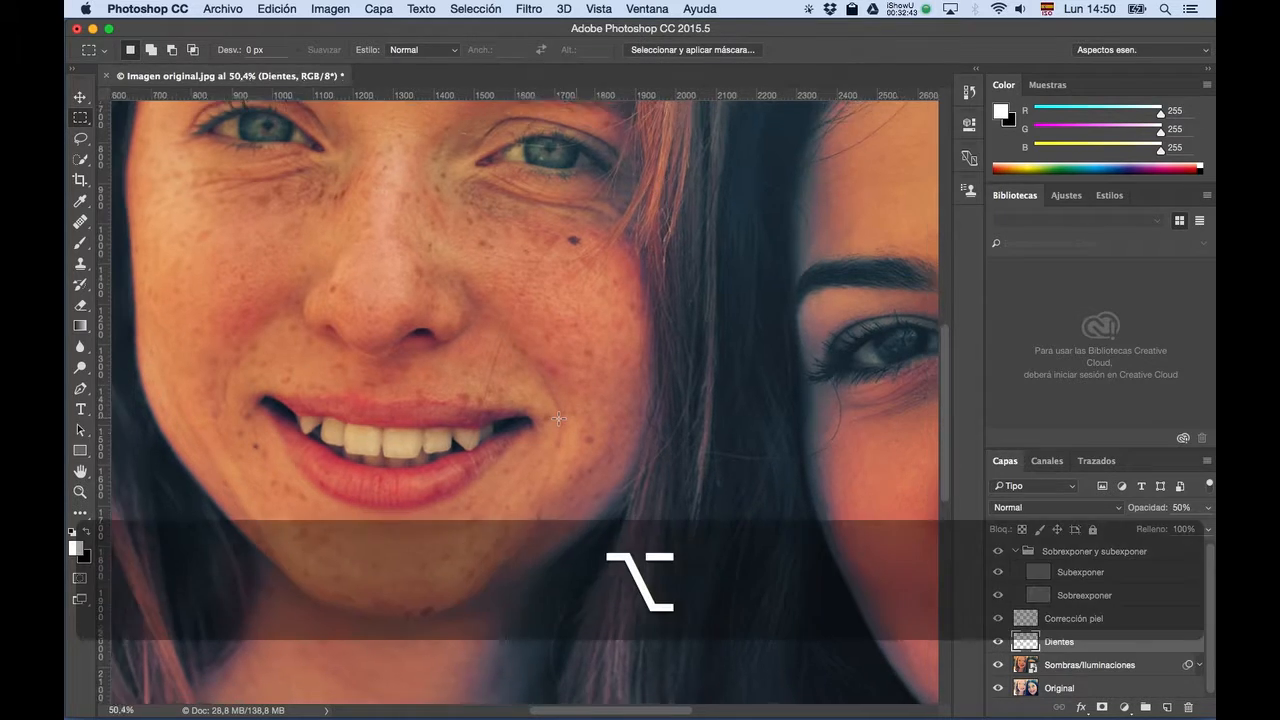
scroll(557, 419, "down", 4, "alt")
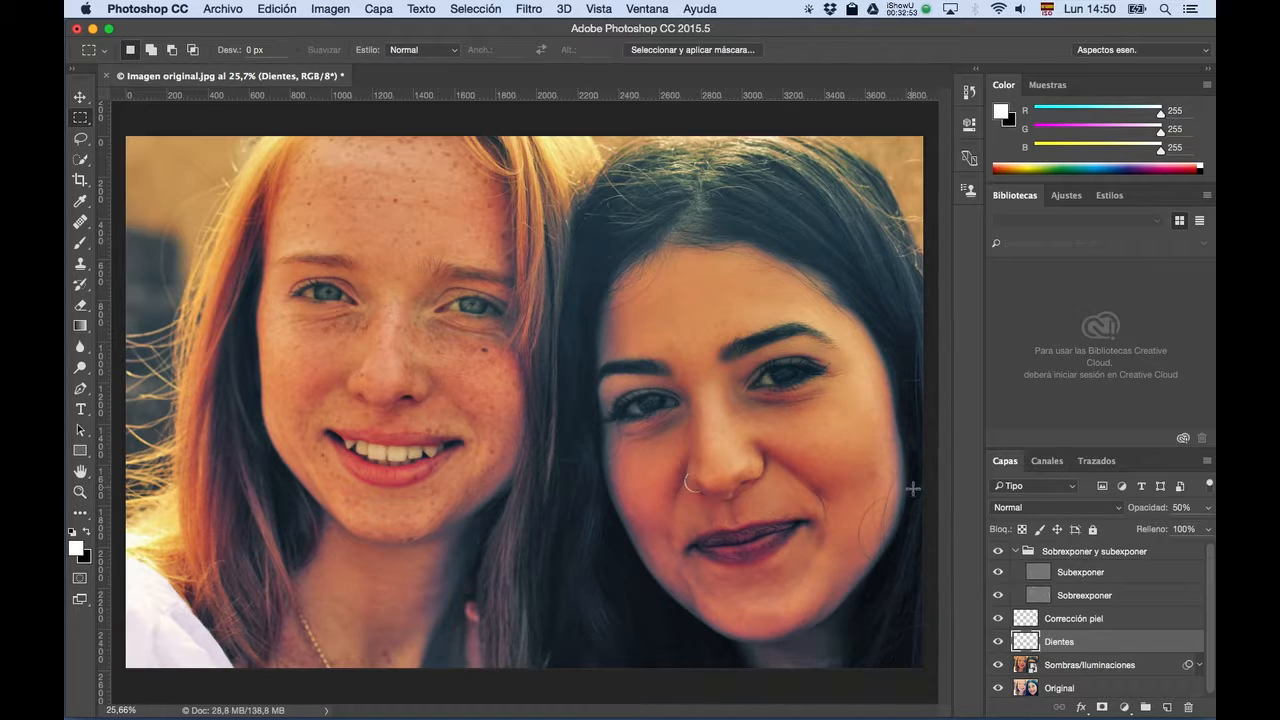
Open the Sombras/Iluminaciones layer in the Licuar filter and activate the forward warp tool.
left_click(1156, 668)
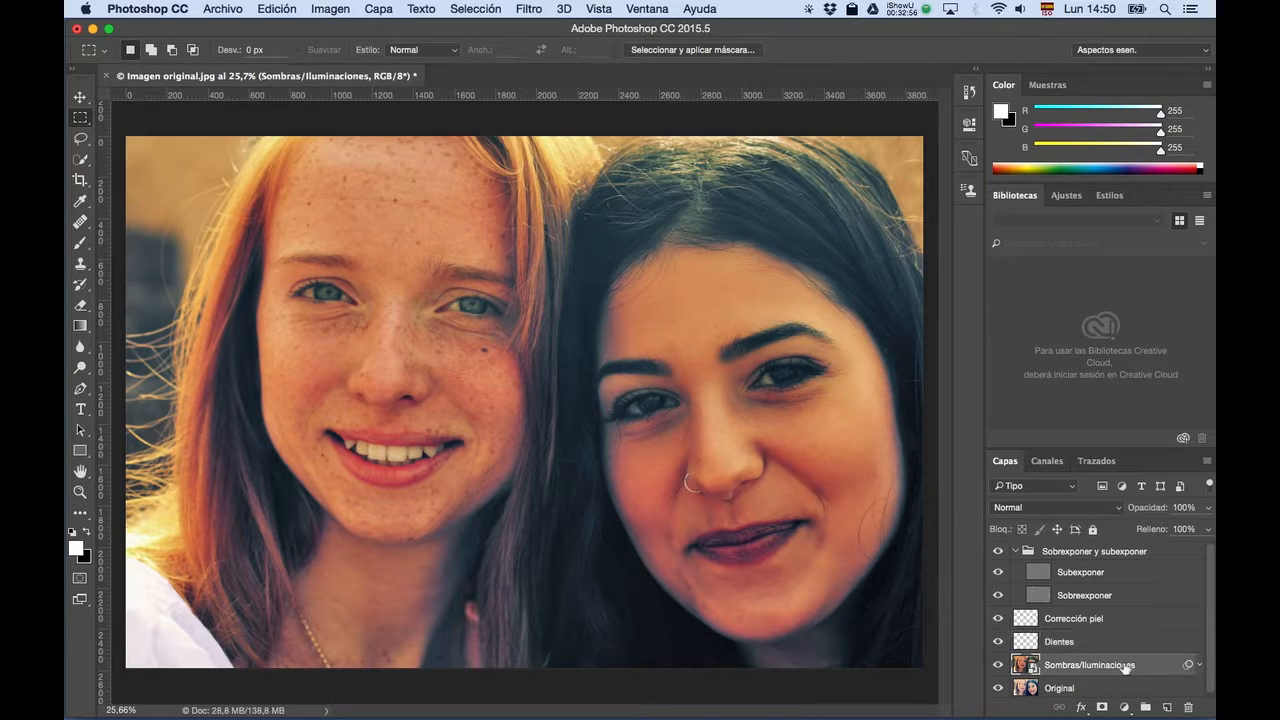
left_click(522, 8)
left_click(556, 138)
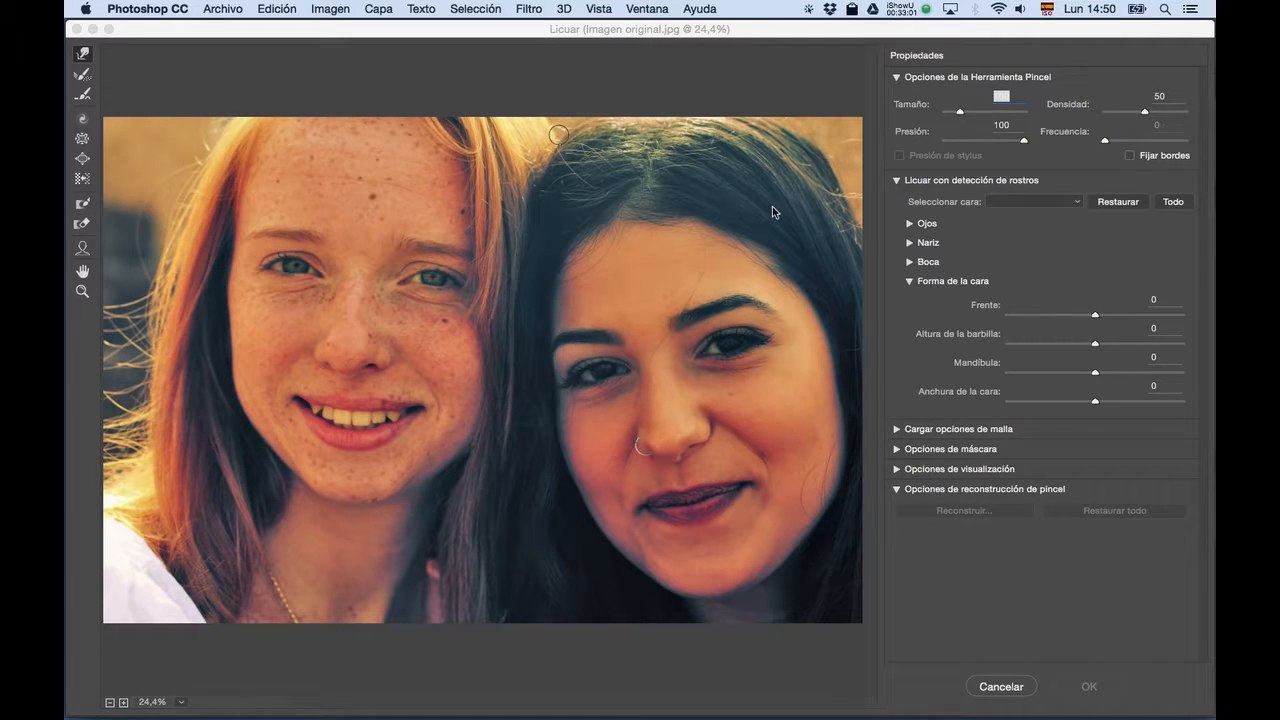
key("a")
mouse_move(507, 210)
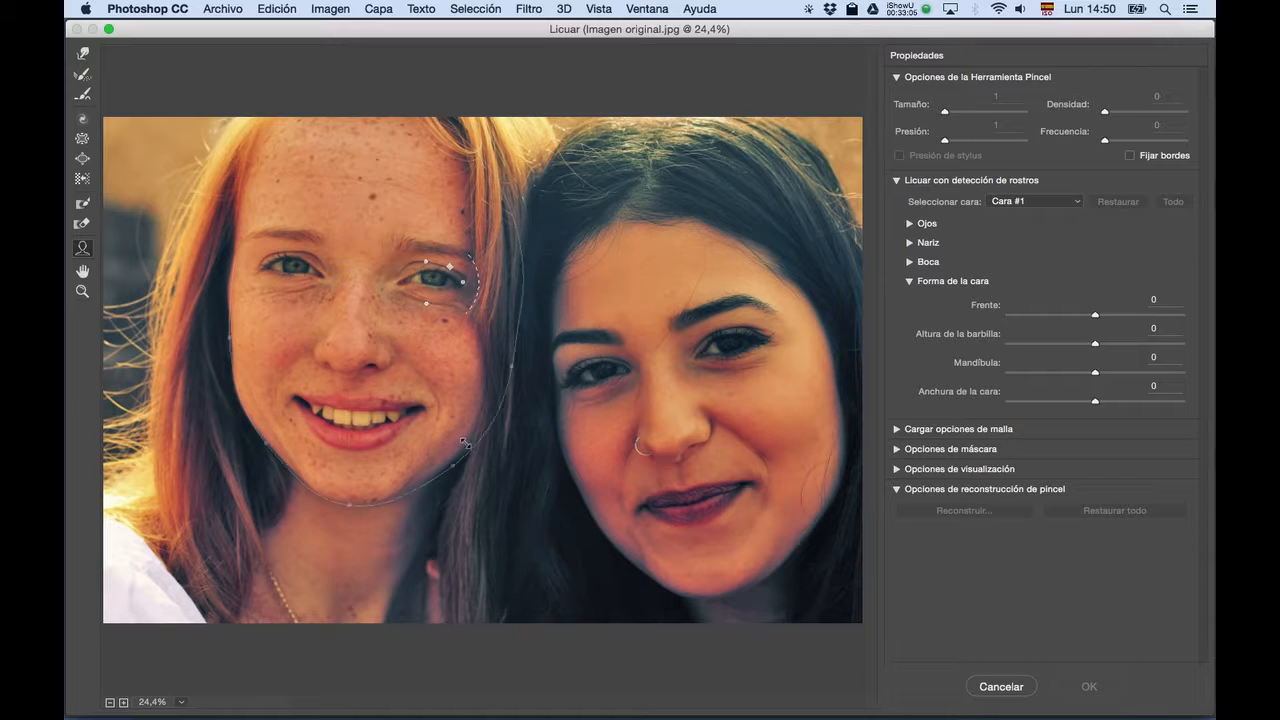
left_click(82, 55)
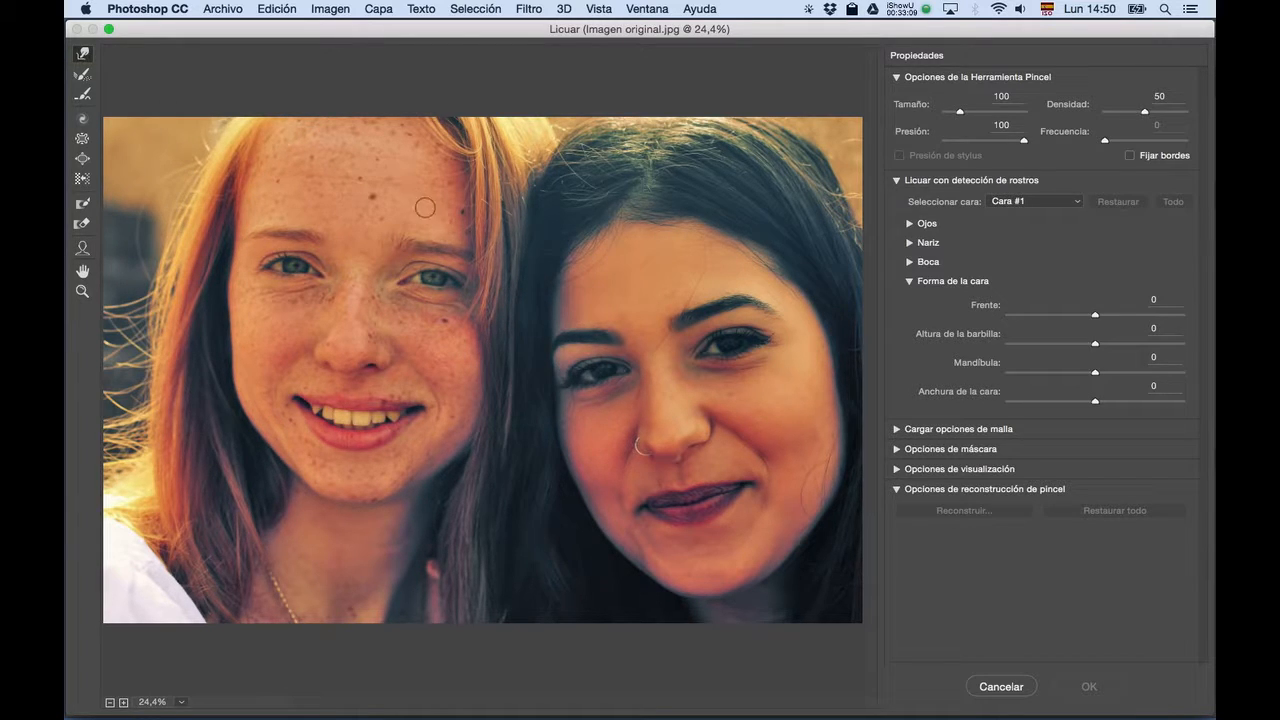
Reshape the red-haired woman's cheek beside the hair with a size 622 warp brush, undoing strokes to compare the result.
mouse_move(477, 397)
left_mouse_down()
mouse_move(533, 418)
mouse_move(550, 410)
mouse_move(505, 437)
left_mouse_up()
key("super+z")
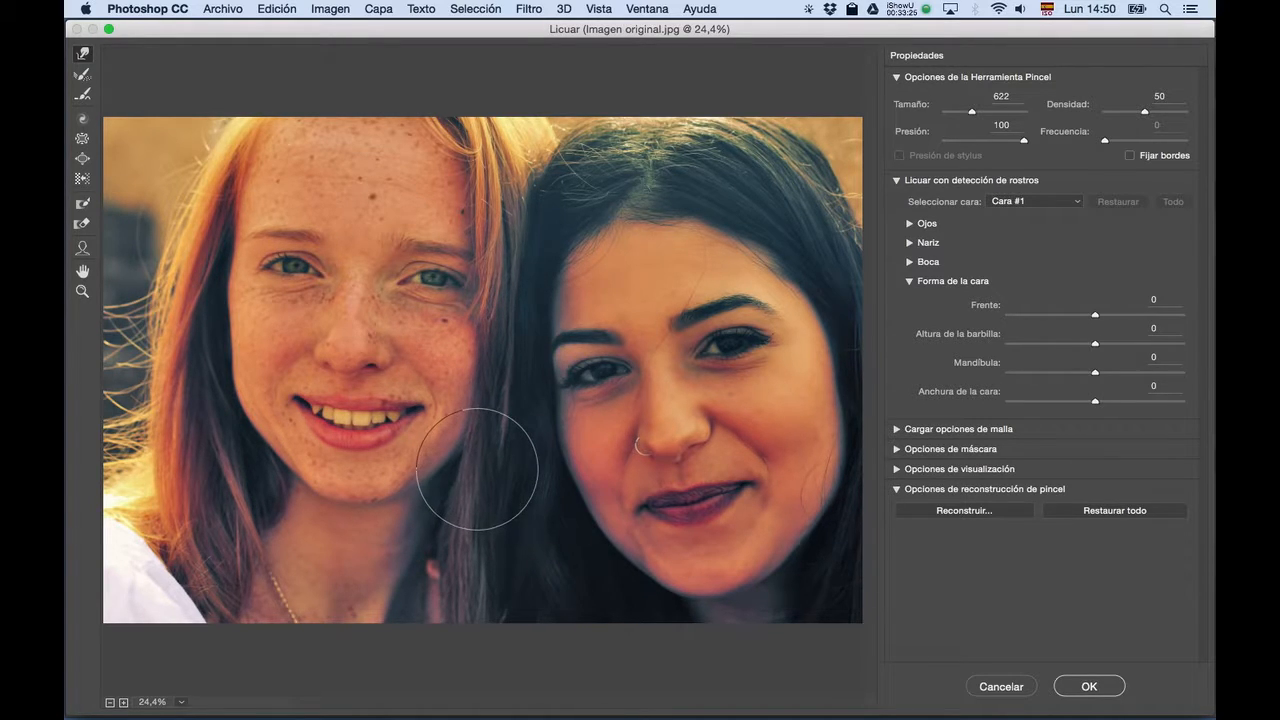
key("super+z")
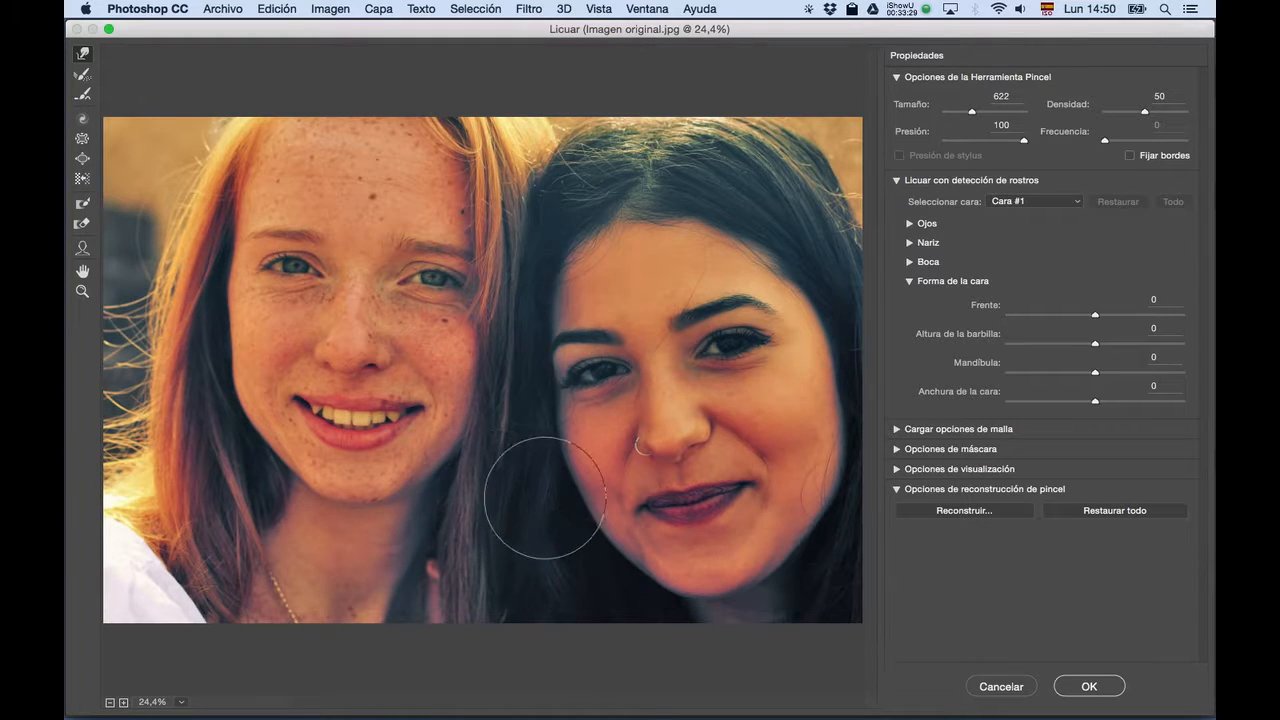
key("super+z")
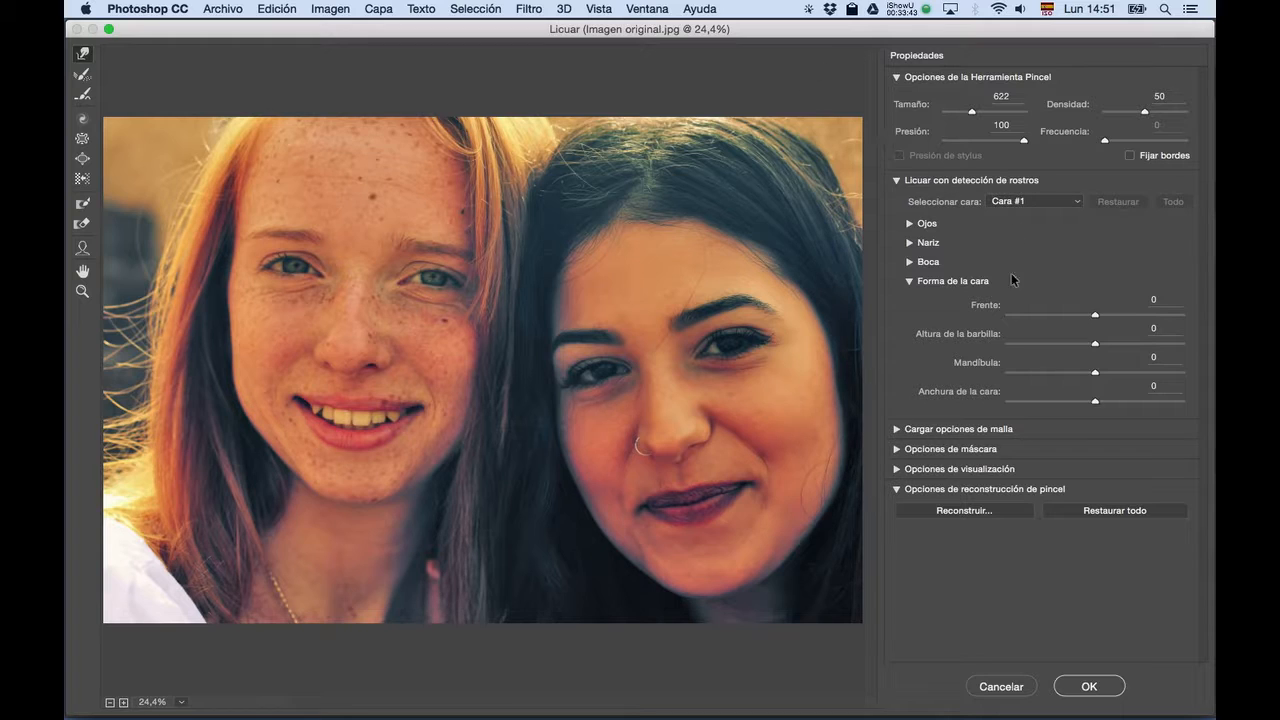
Save the Licuar mesh to the Desktop as Moflete and apply the filter to the layer.
left_click(897, 429)
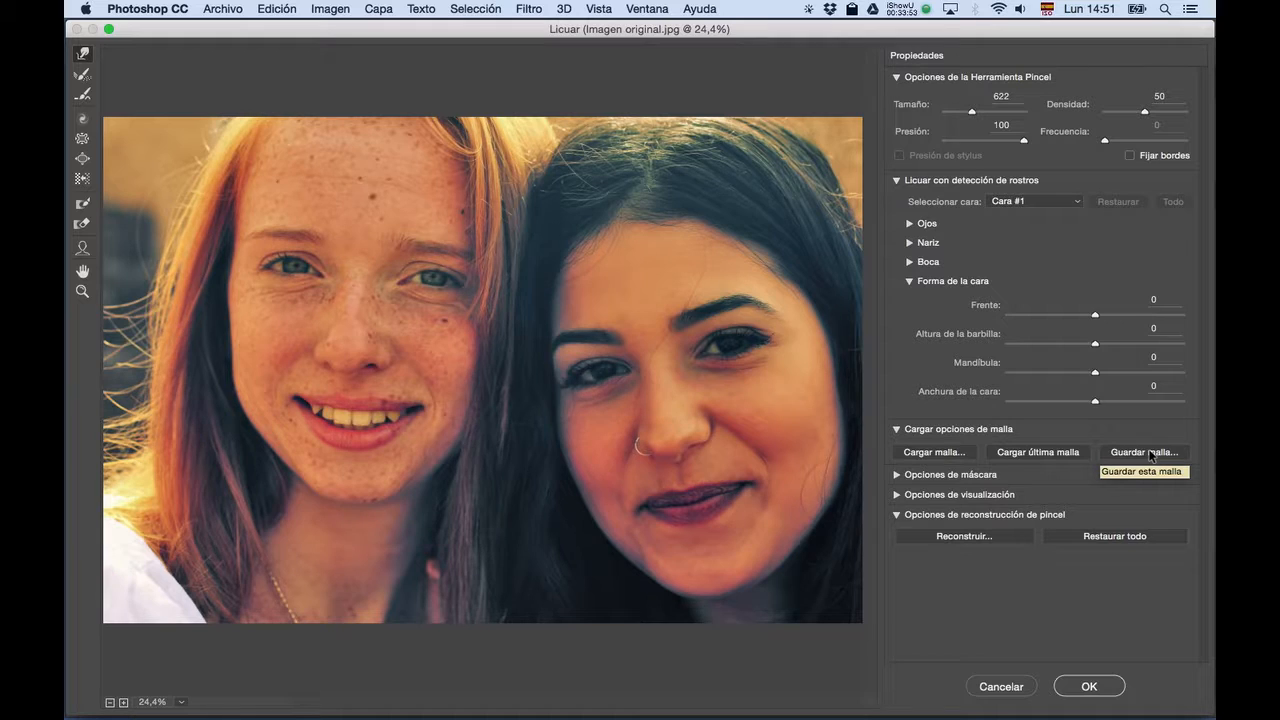
left_click(1147, 452)
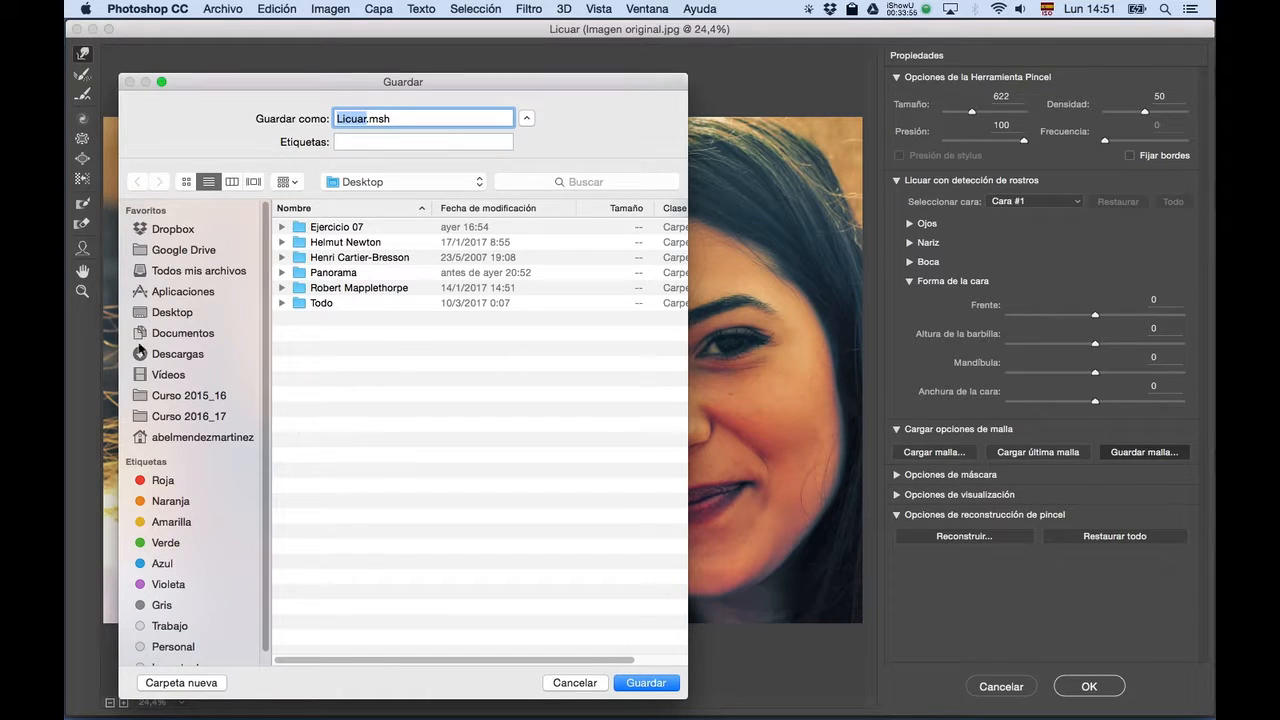
left_click(160, 314)
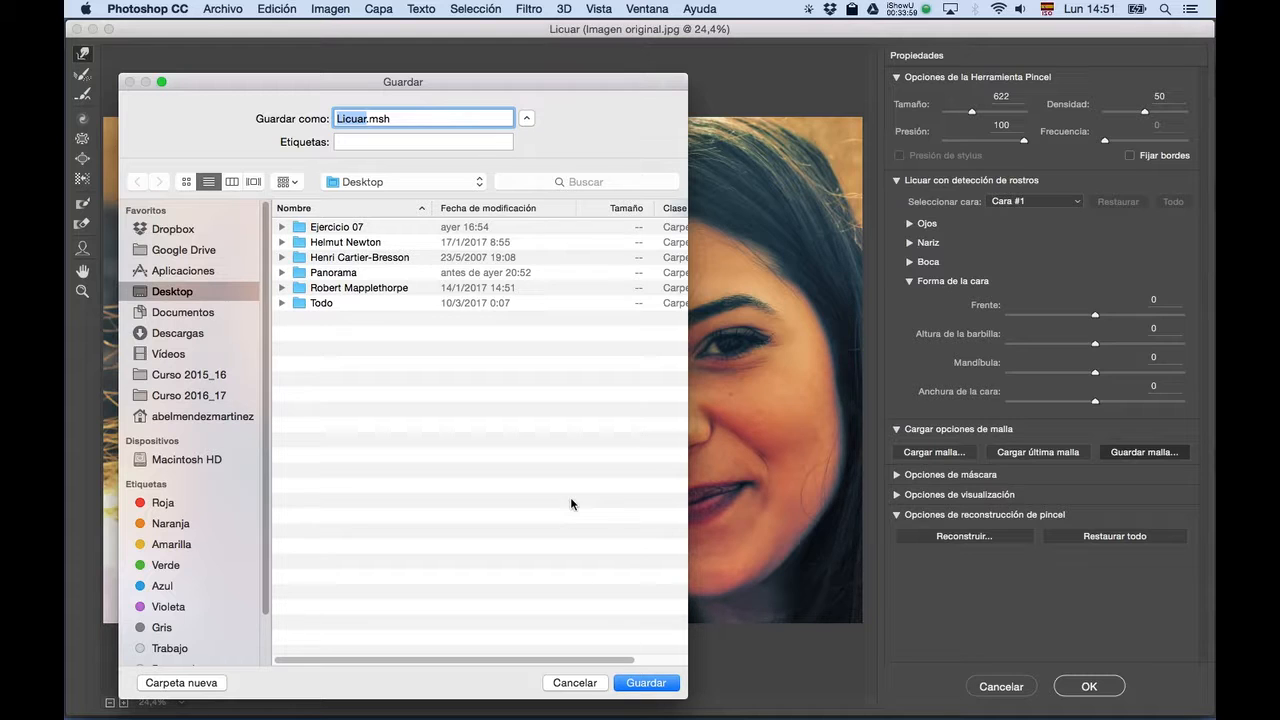
type("Moflete")
key("Return")
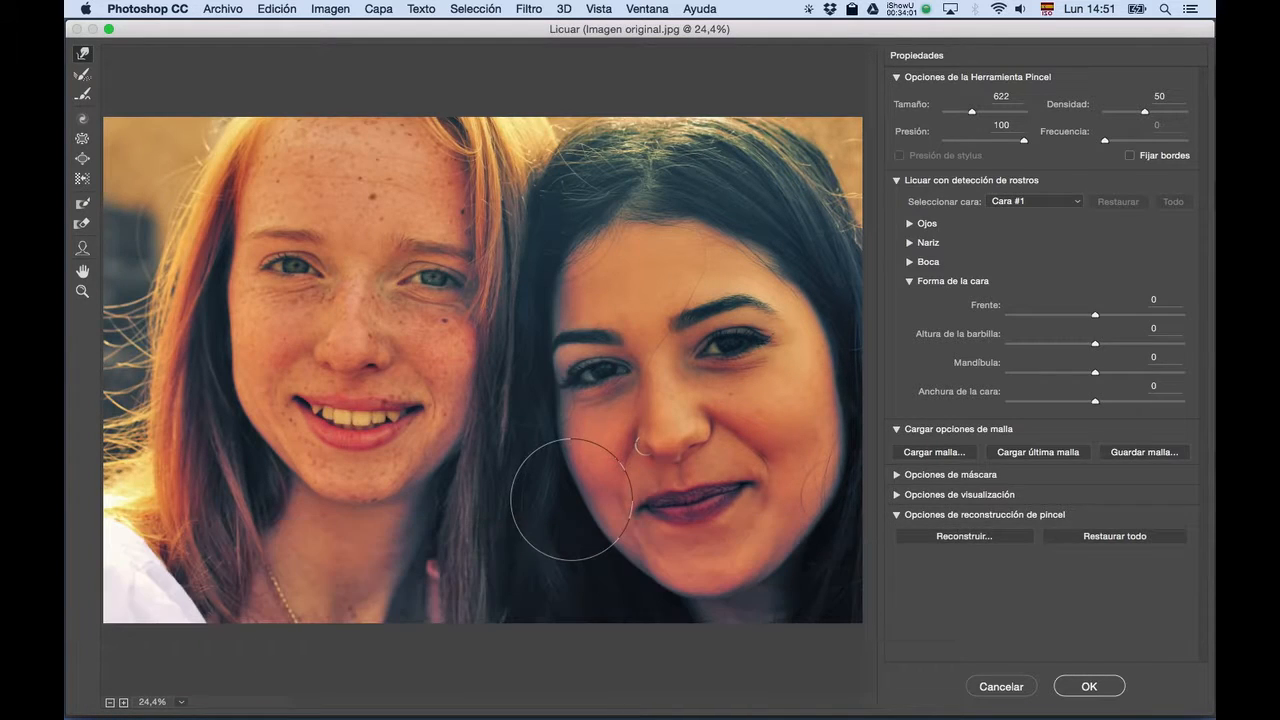
left_click(1088, 686)
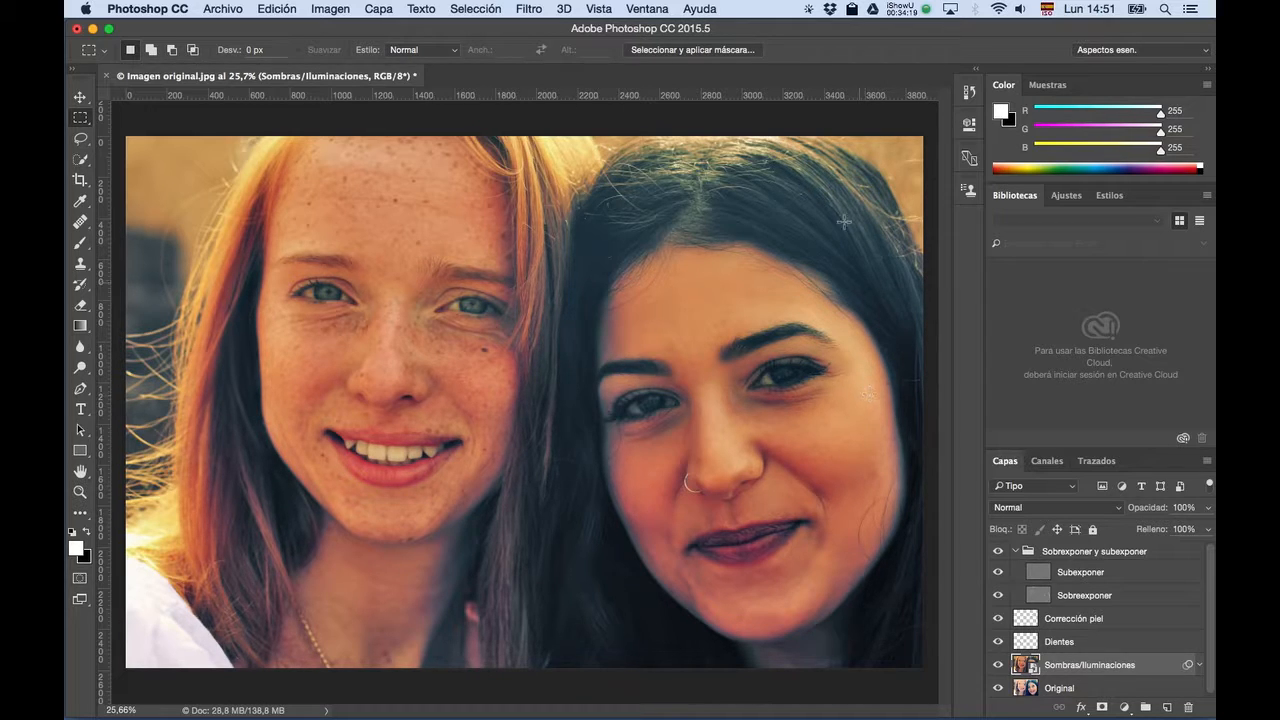
left_click(897, 8)
left_click(919, 76)
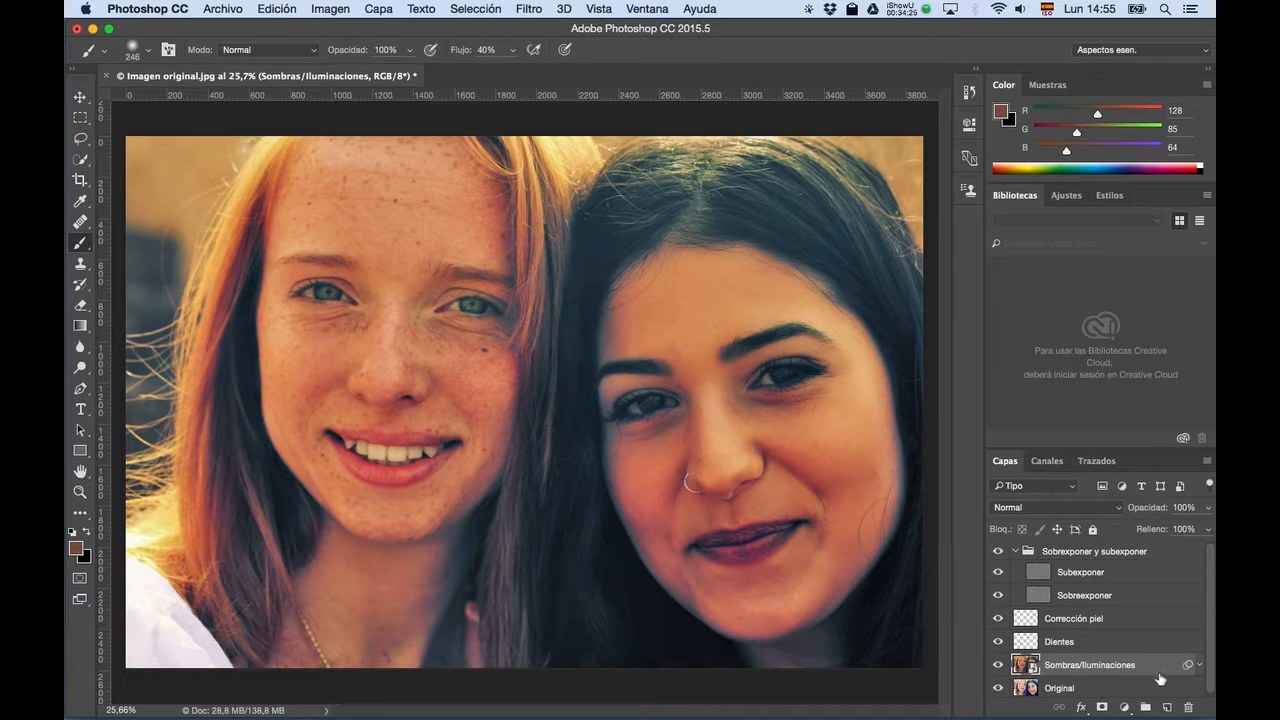
Add a solid colour fill layer above Sombras/Iluminaciones with hue 20°, saturation 50% and brightness 50%.
left_click(1124, 707)
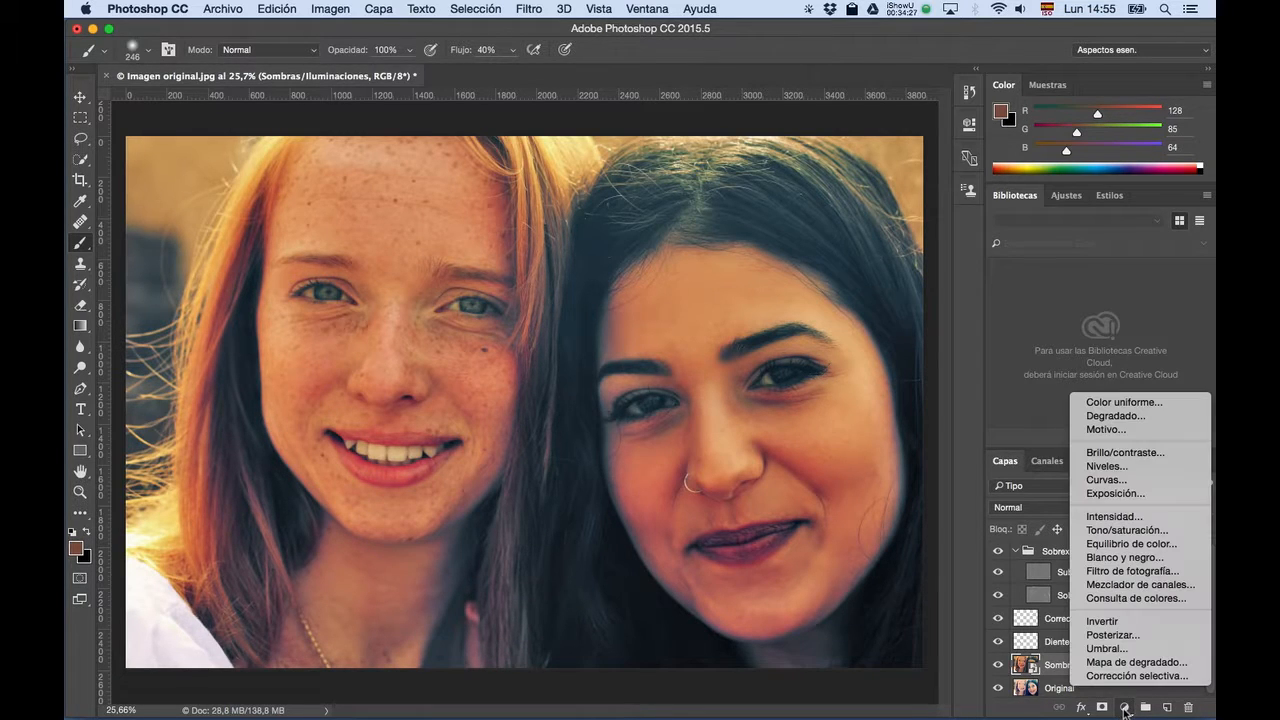
left_click(1128, 402)
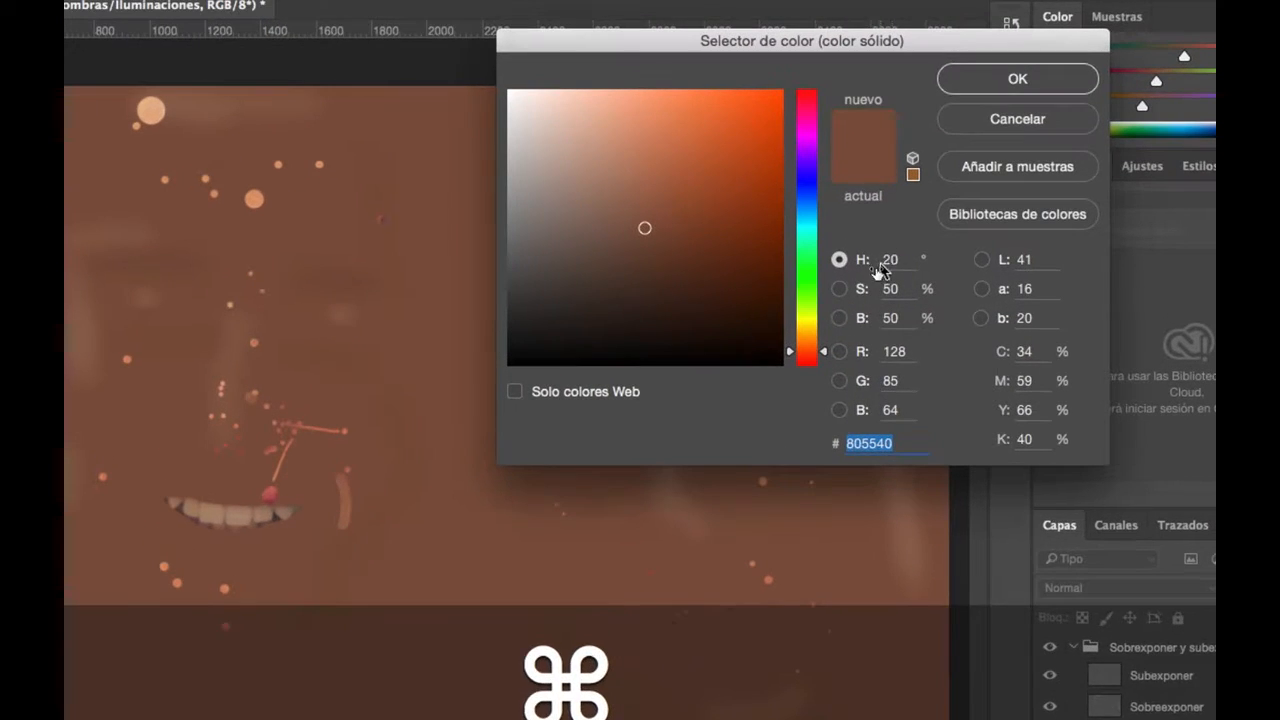
double_click(890, 260)
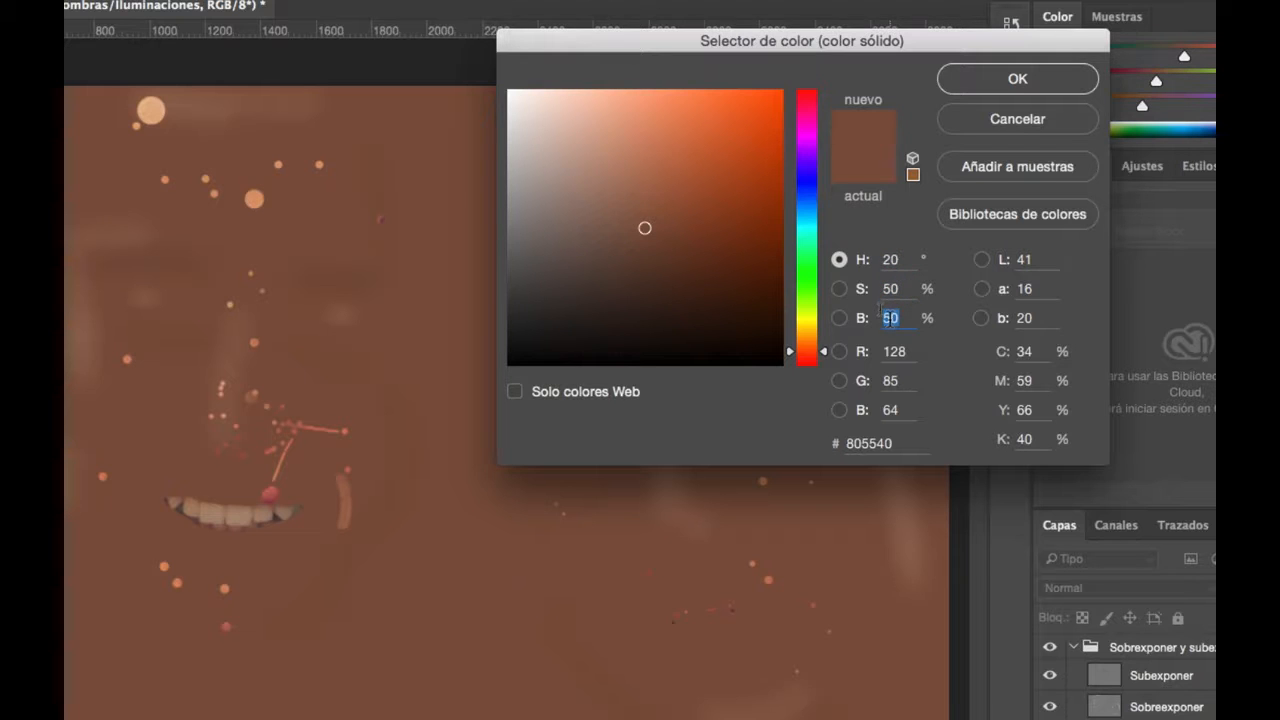
left_click(991, 80)
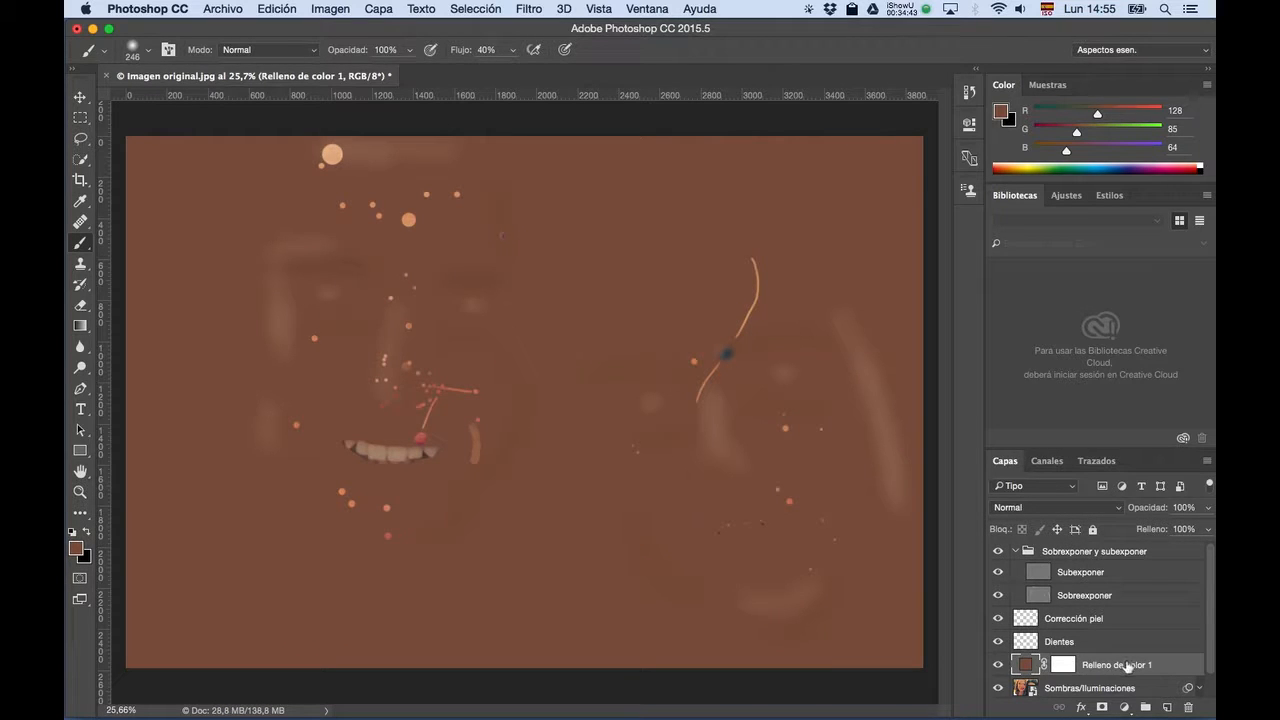
Rename the colour fill layer Corrección de color and invert its layer mask to black.
type("Corre")
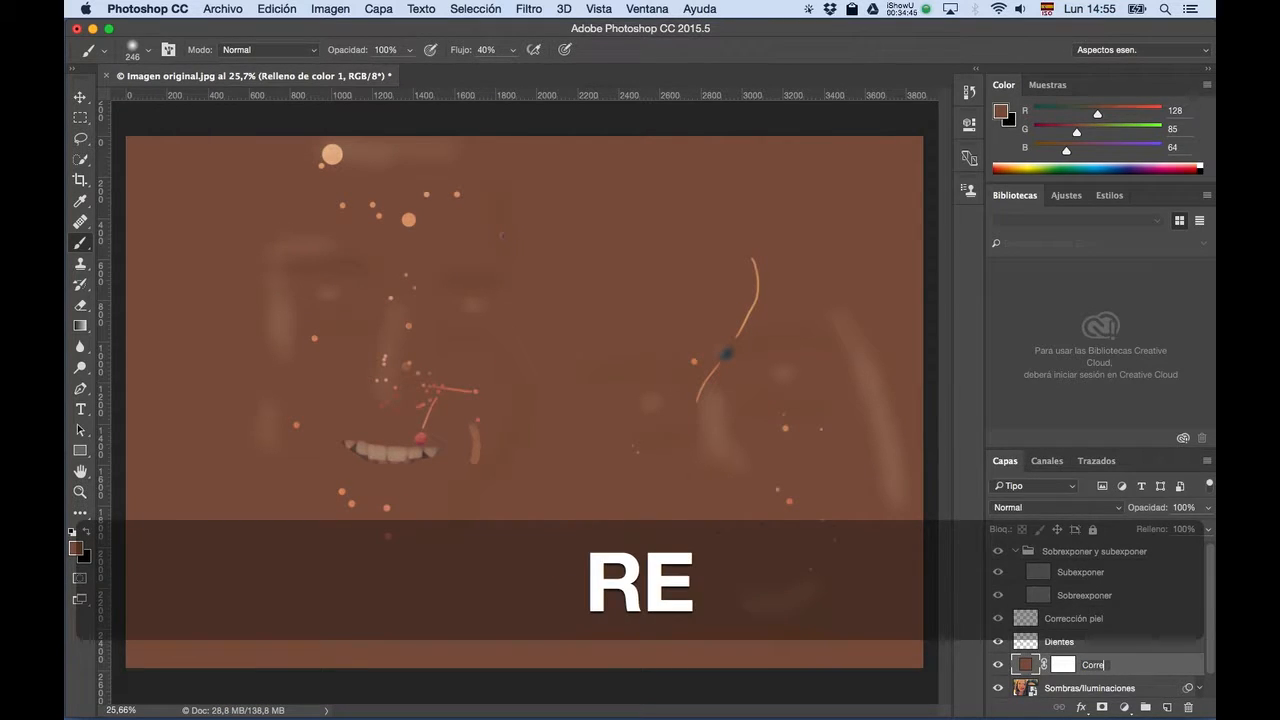
type("cción de col")
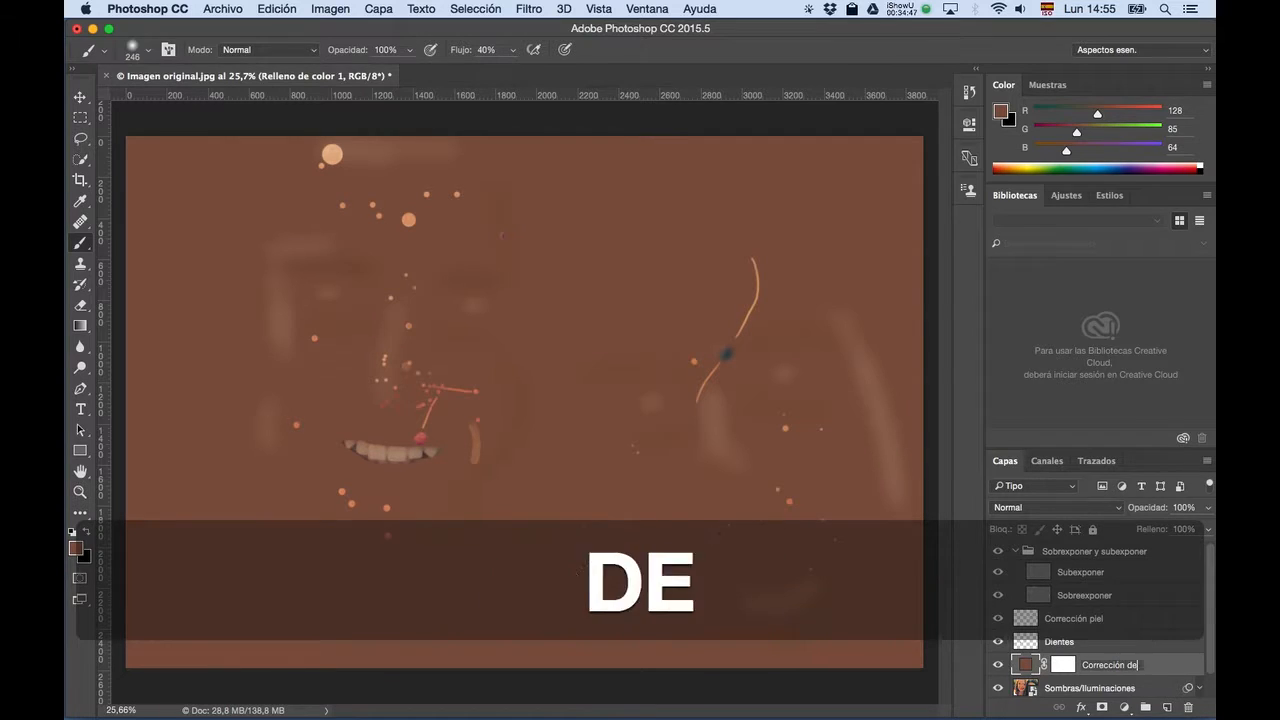
type("or")
key("Return")
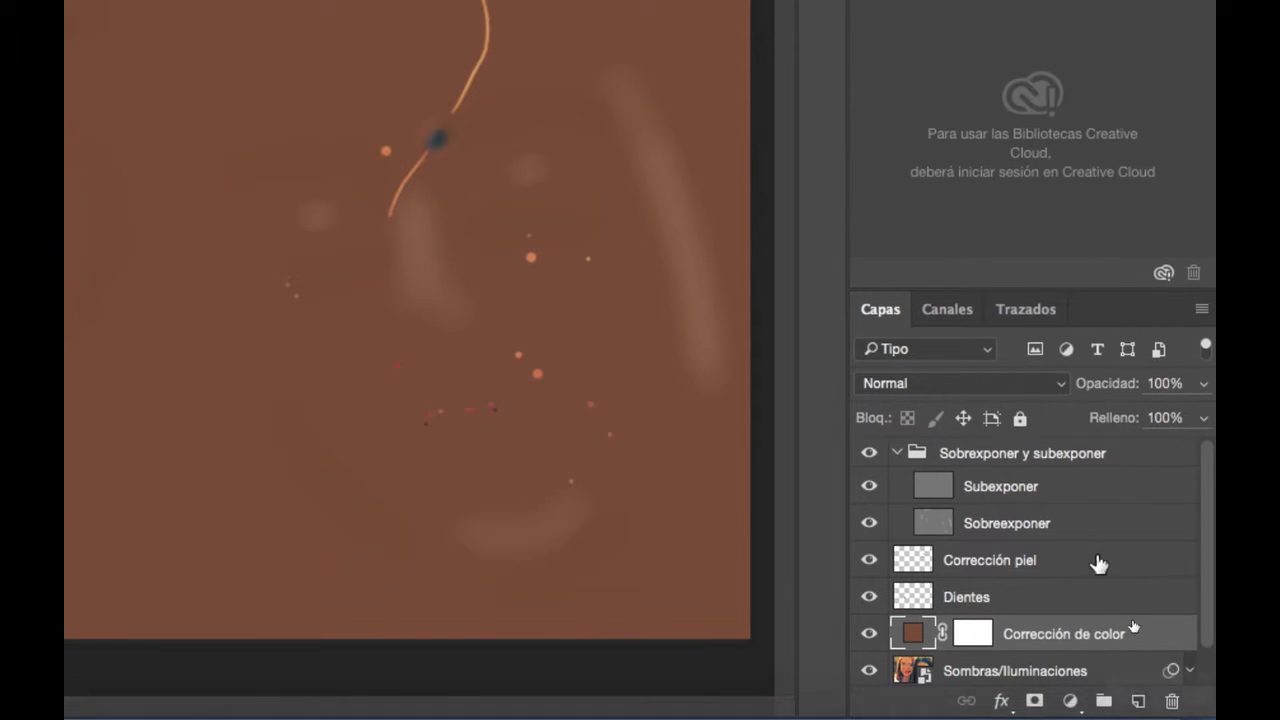
left_click(973, 636)
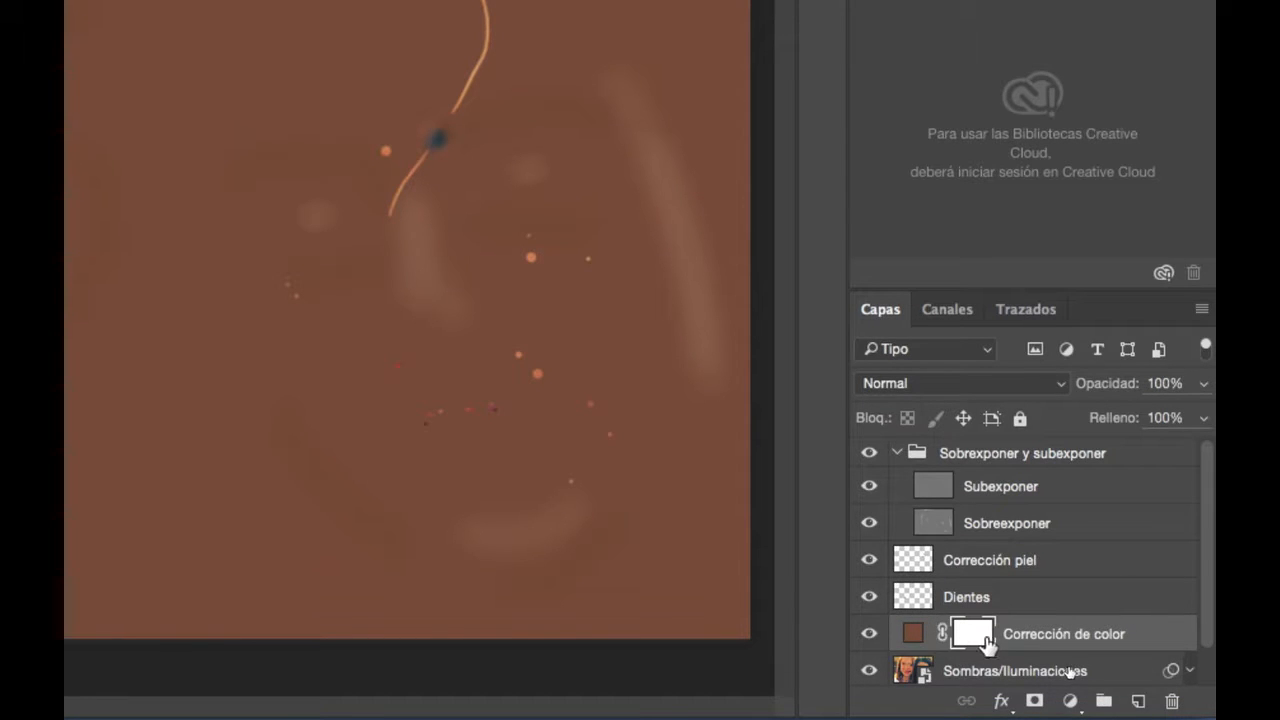
key("super+i")
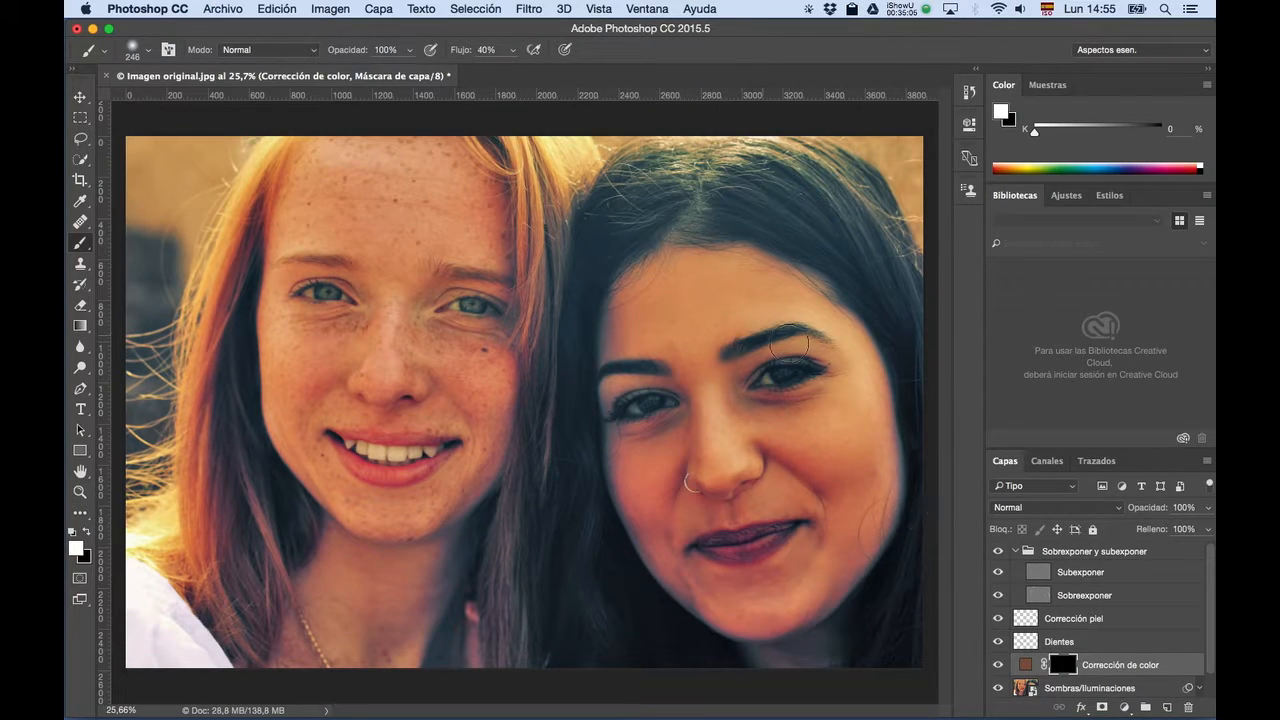
Try a white stroke on the mask over the dark-haired woman's hair with the 246 px brush, and undo it.
key("b")
left_click(640, 255, "ctrl+alt")
left_click_drag(641, 256, 638, 248)
left_click_drag(793, 231, 805, 235)
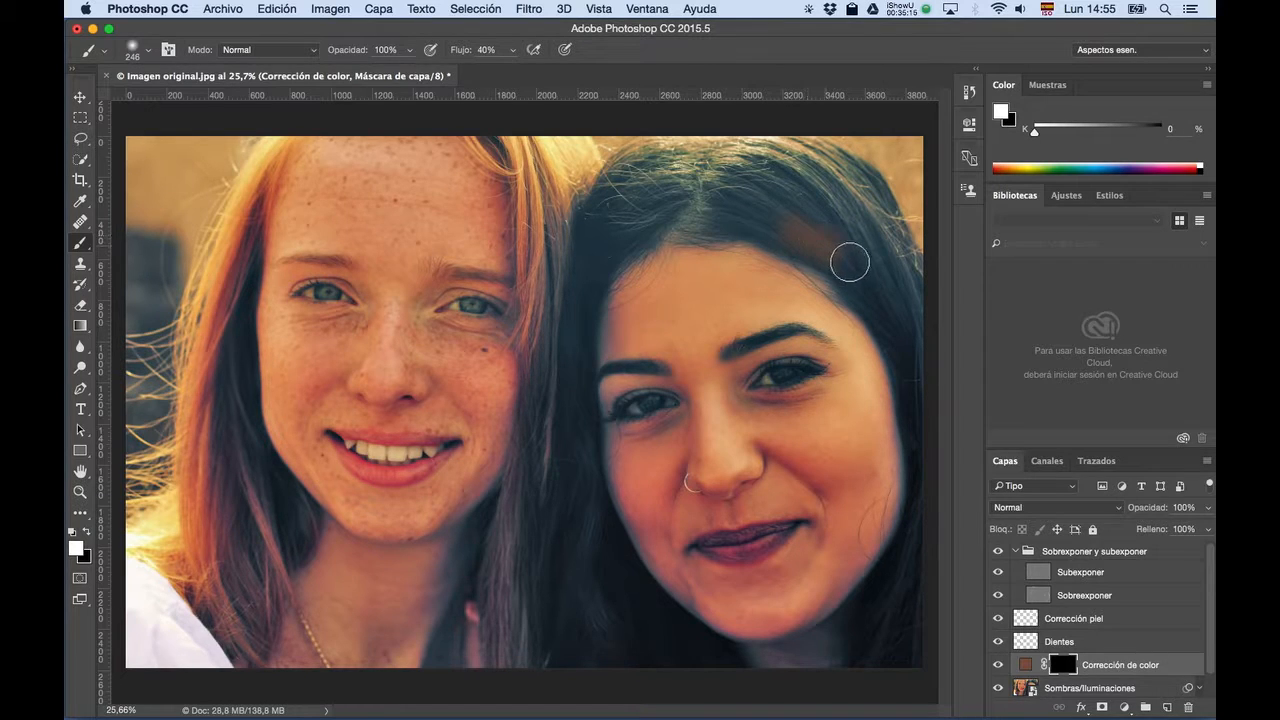
key("super+z")
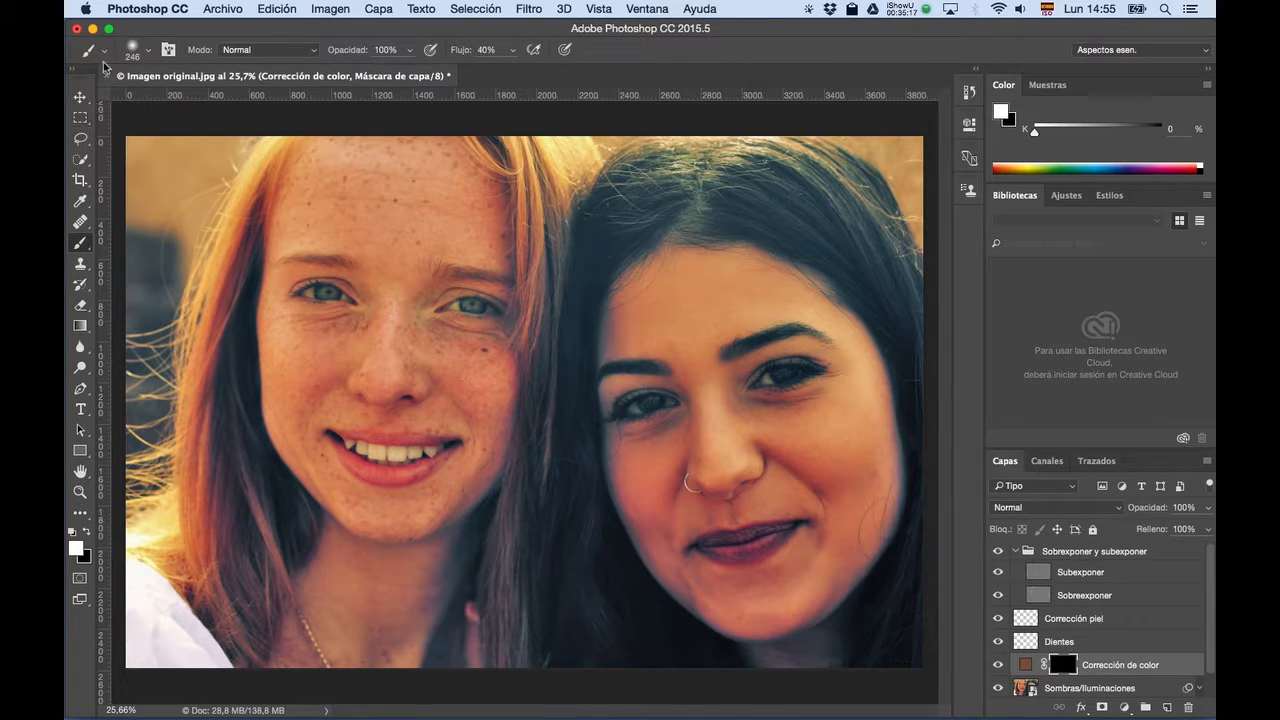
left_click(149, 52)
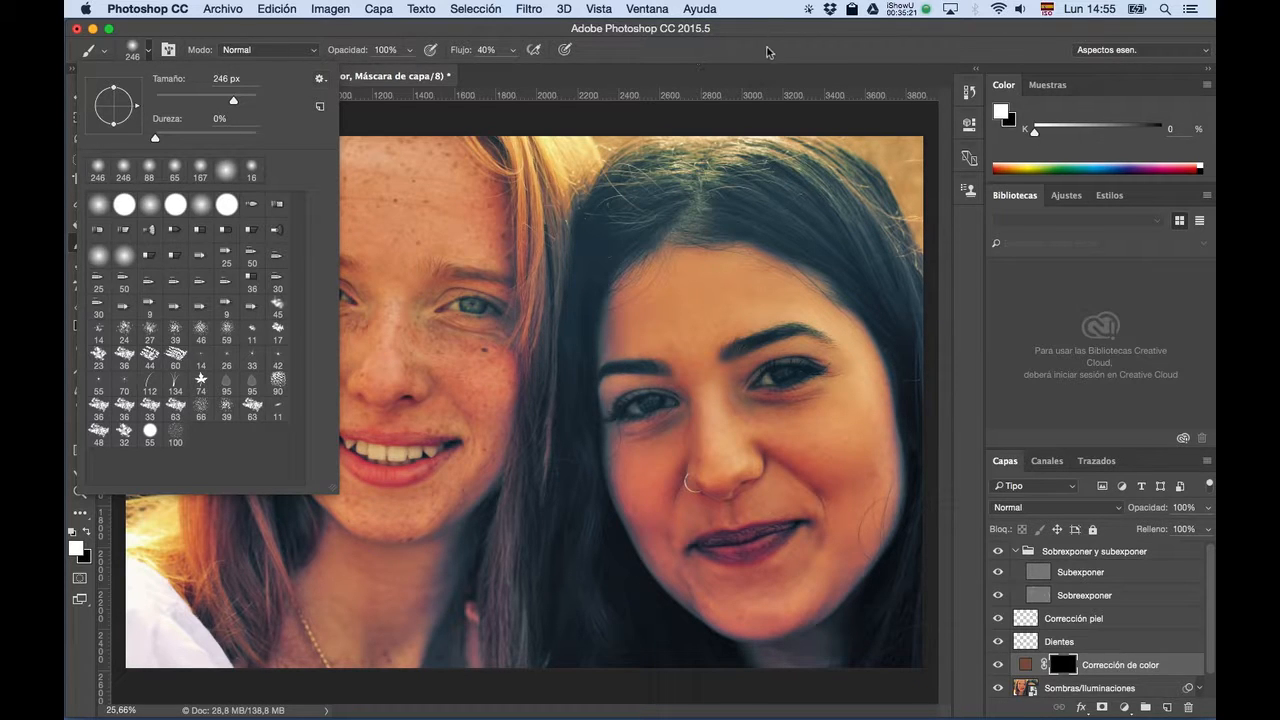
left_click(320, 79)
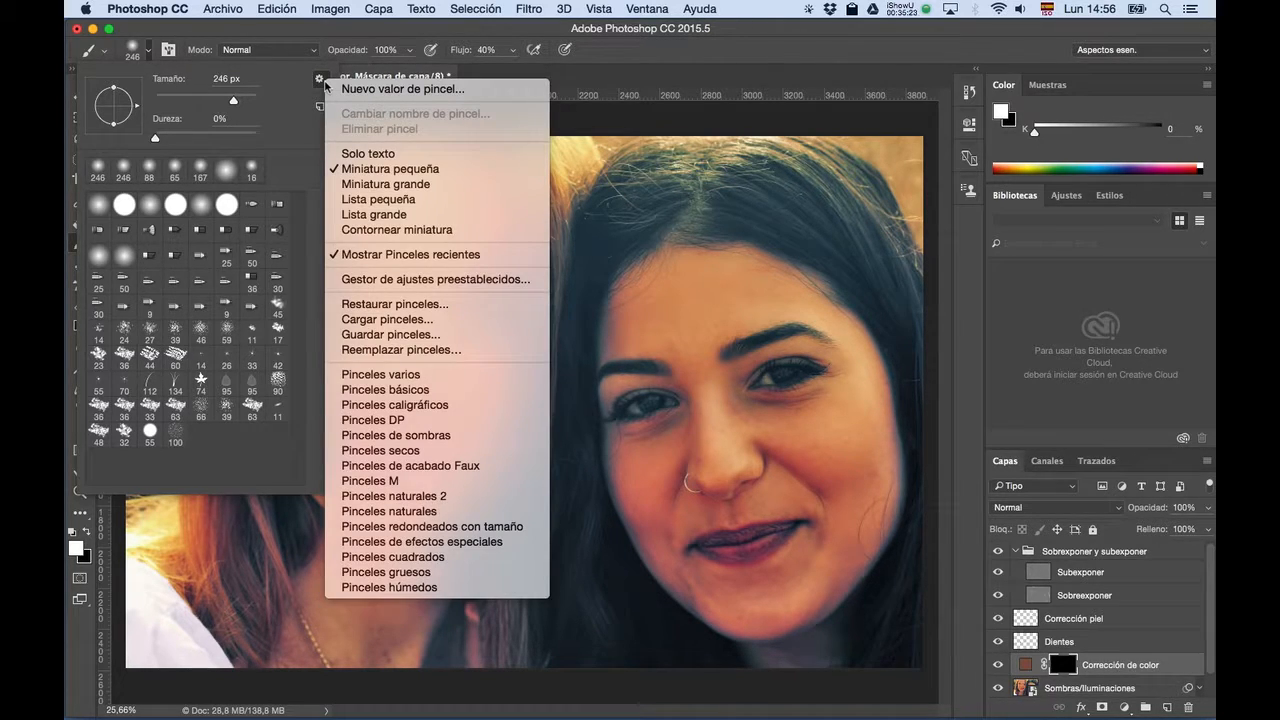
left_click(323, 82)
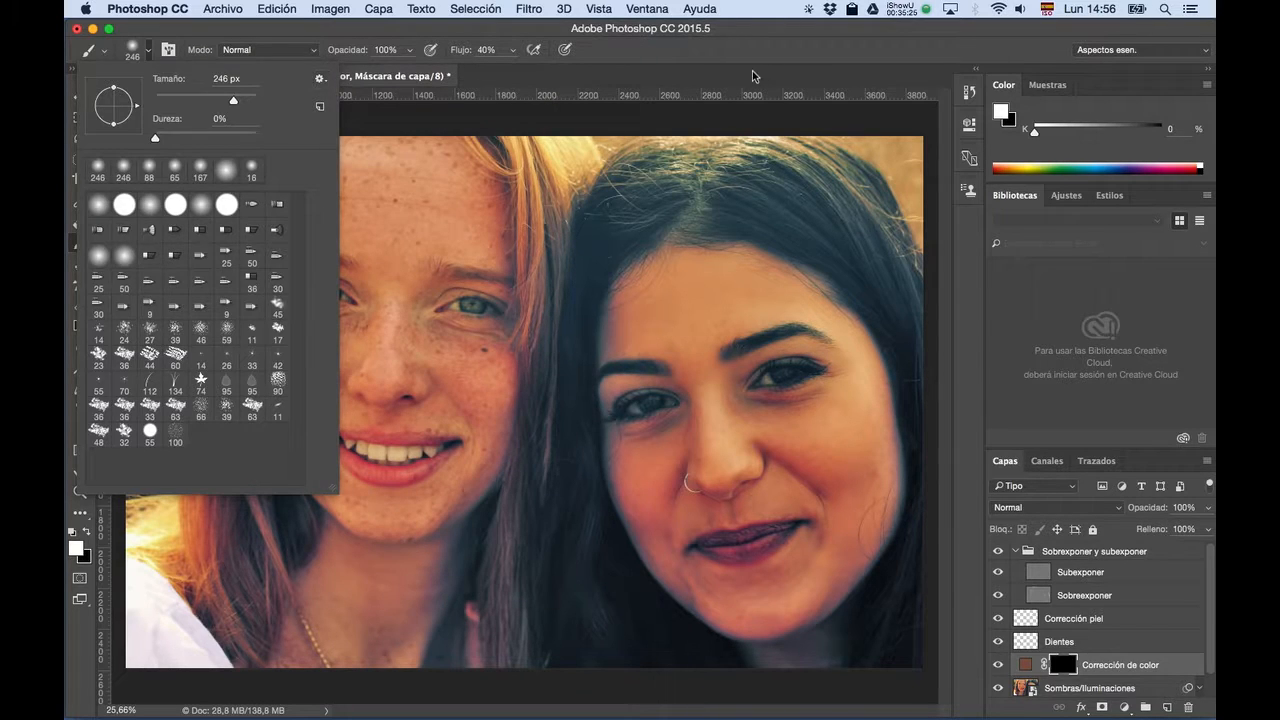
left_click(754, 74)
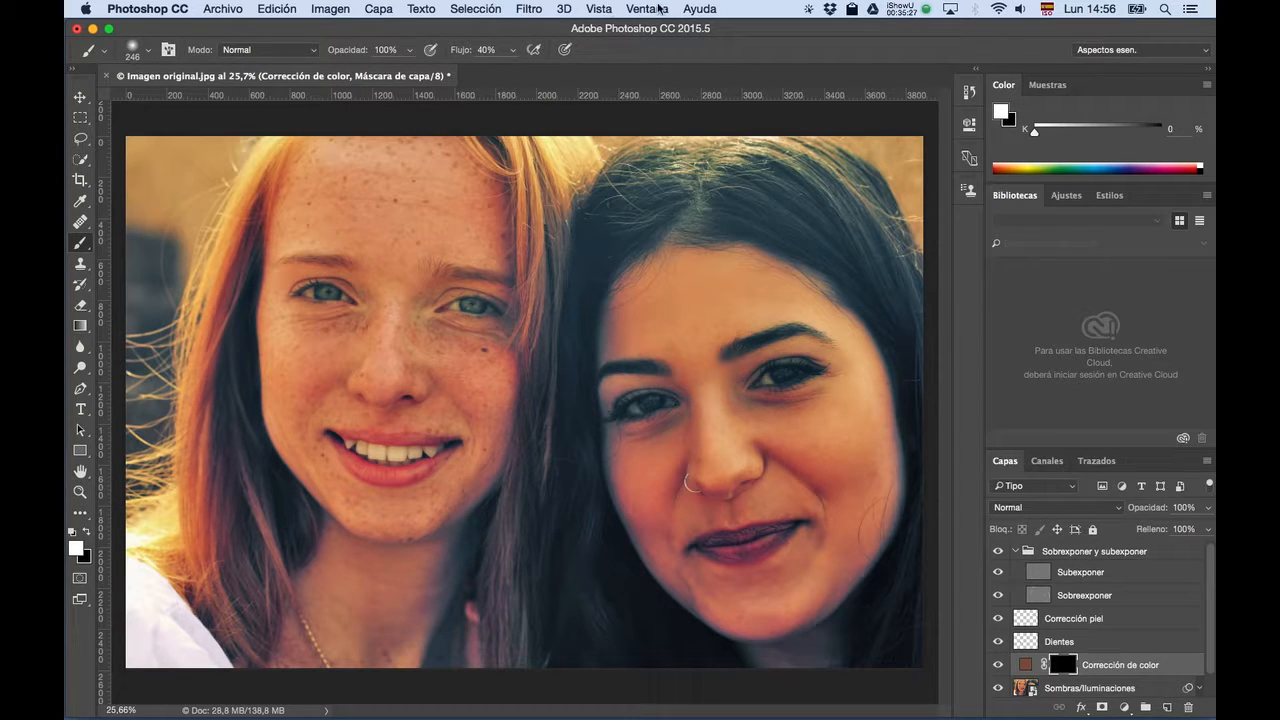
Reduce the brush tip's spacing to 10% in the brush settings.
left_click(648, 9)
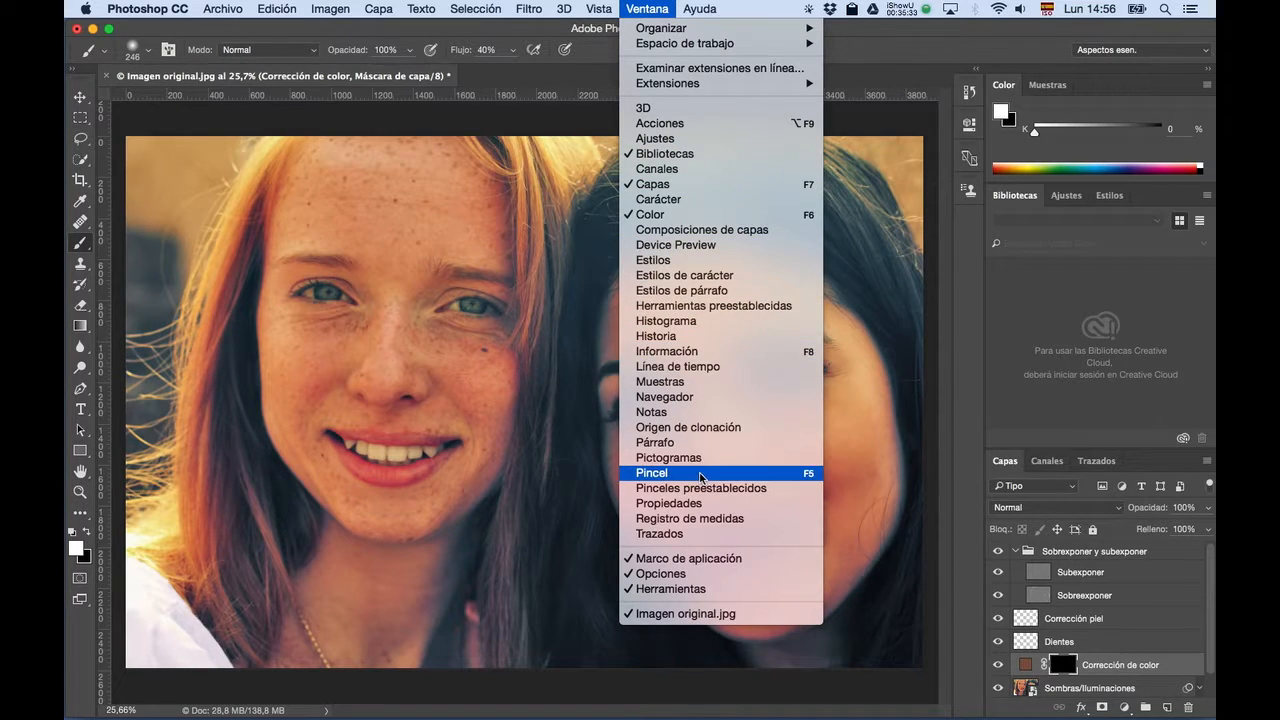
left_click(705, 473)
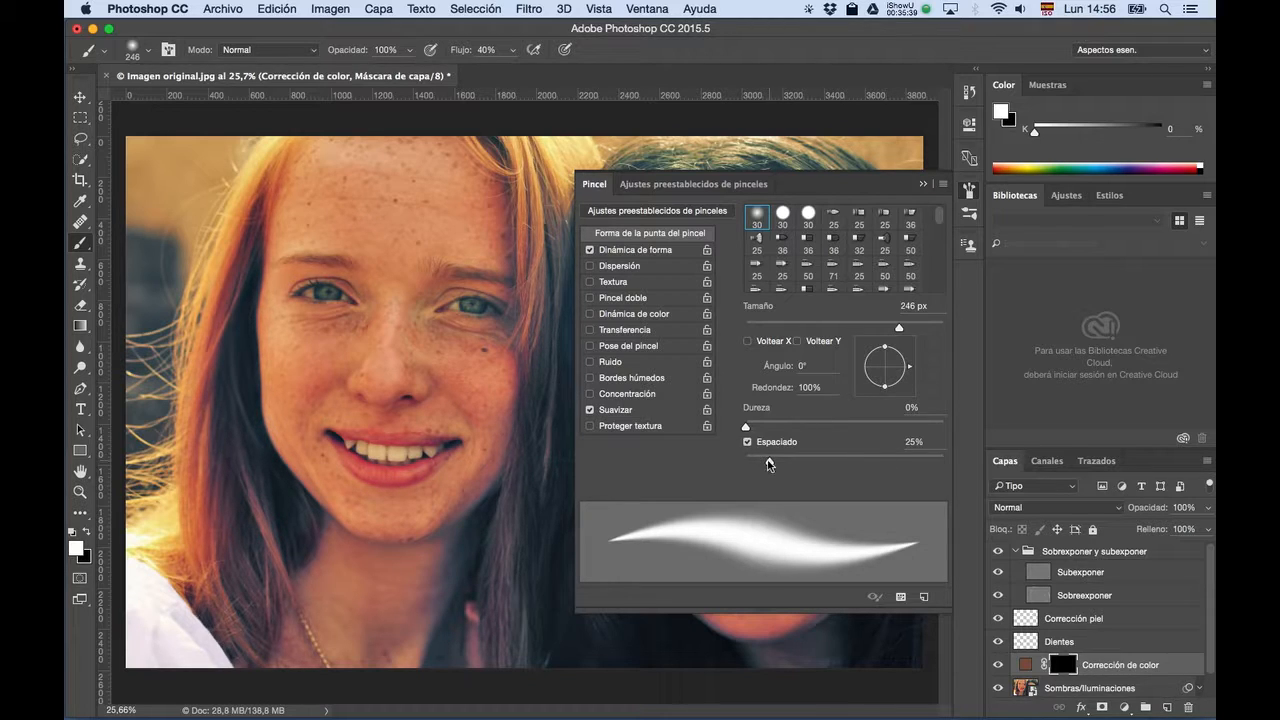
left_click_drag(769, 464, 755, 466)
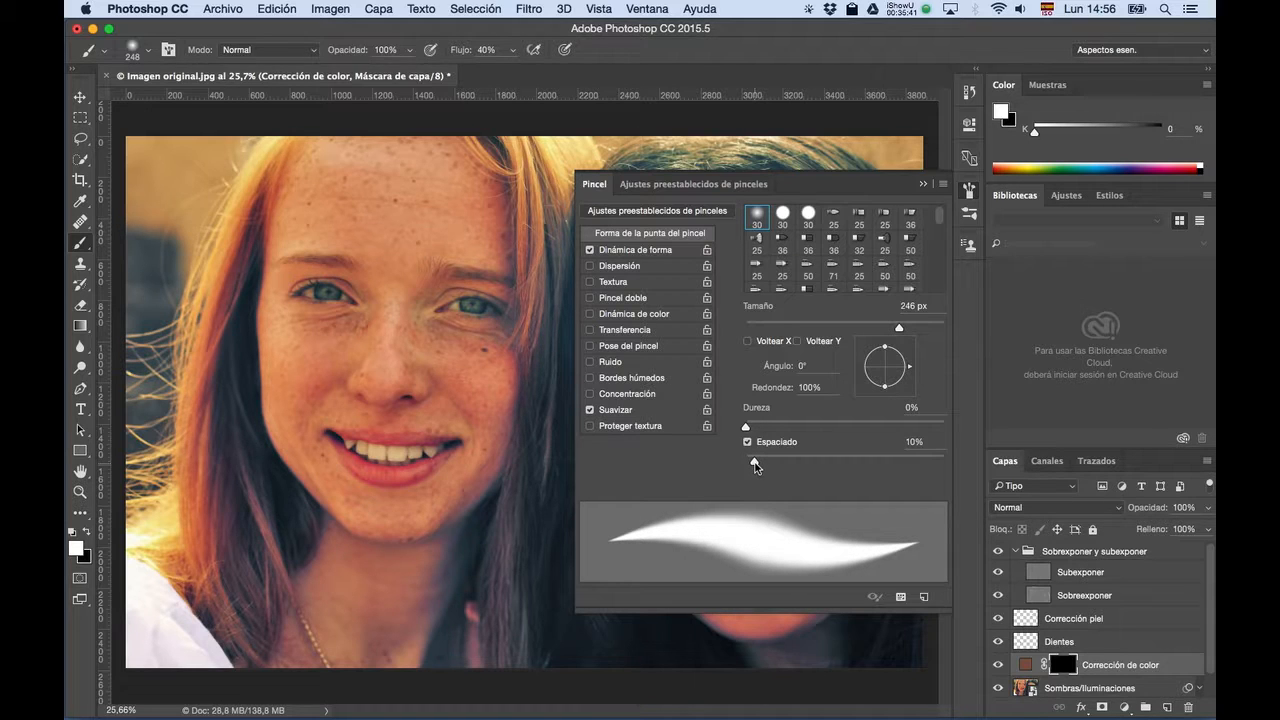
left_click(921, 186)
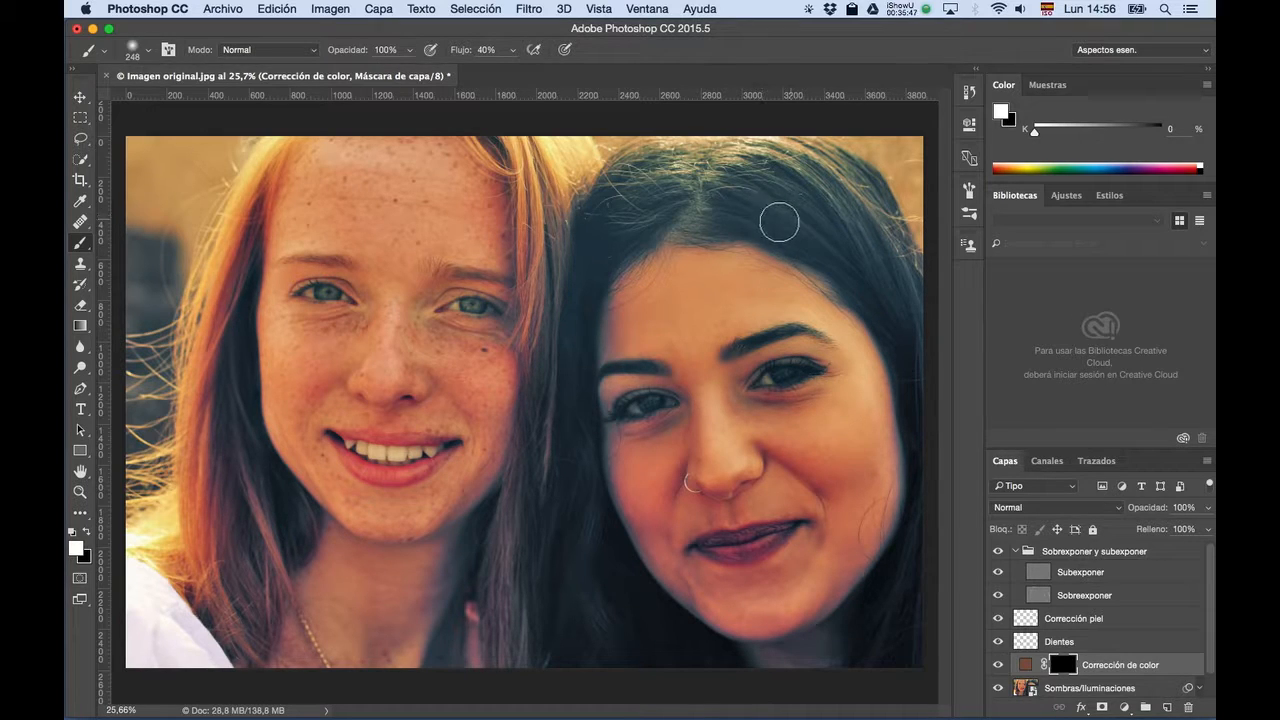
Set the brush flow to 82% and paint the Corrección de color mask white over the dark-haired woman's hair around her whole face.
left_click(366, 53)
mouse_move(886, 257)
left_mouse_down()
mouse_move(797, 226)
mouse_move(878, 283)
mouse_move(909, 351)
mouse_move(923, 495)
mouse_move(902, 593)
mouse_move(860, 660)
mouse_move(911, 560)
mouse_move(914, 661)
left_mouse_up()
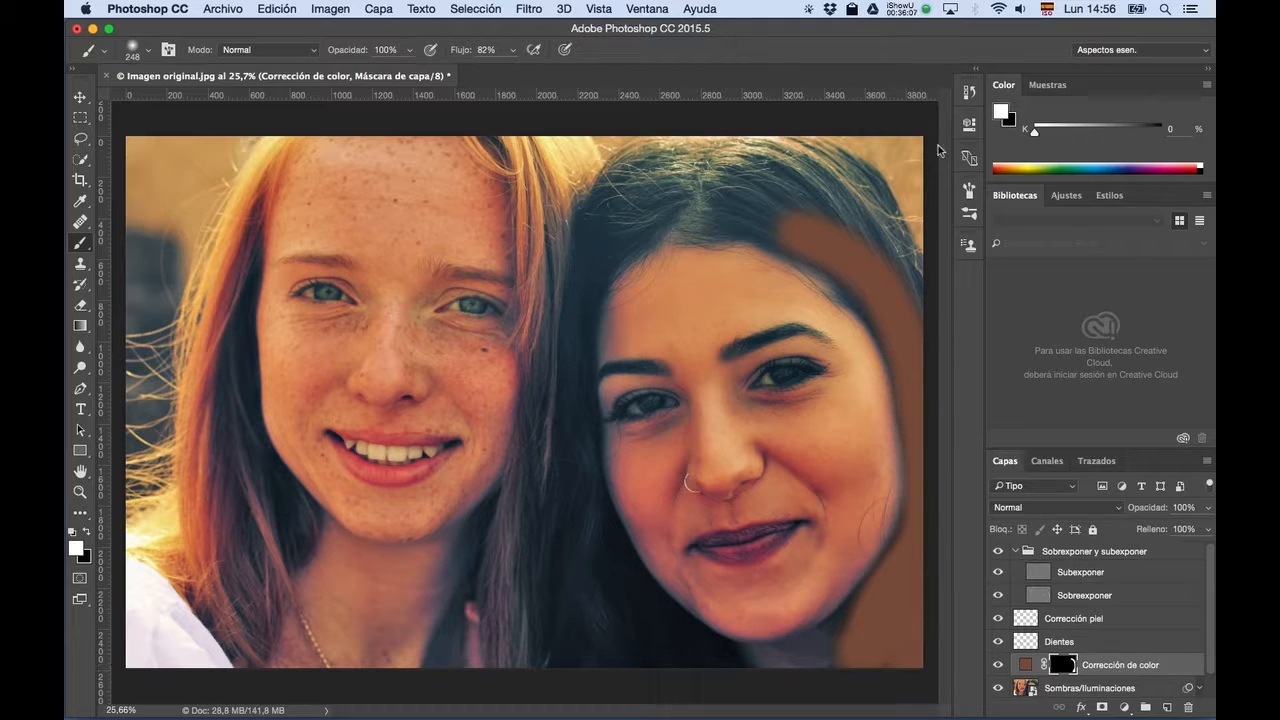
left_click_drag(925, 325, 874, 200)
key("super+z")
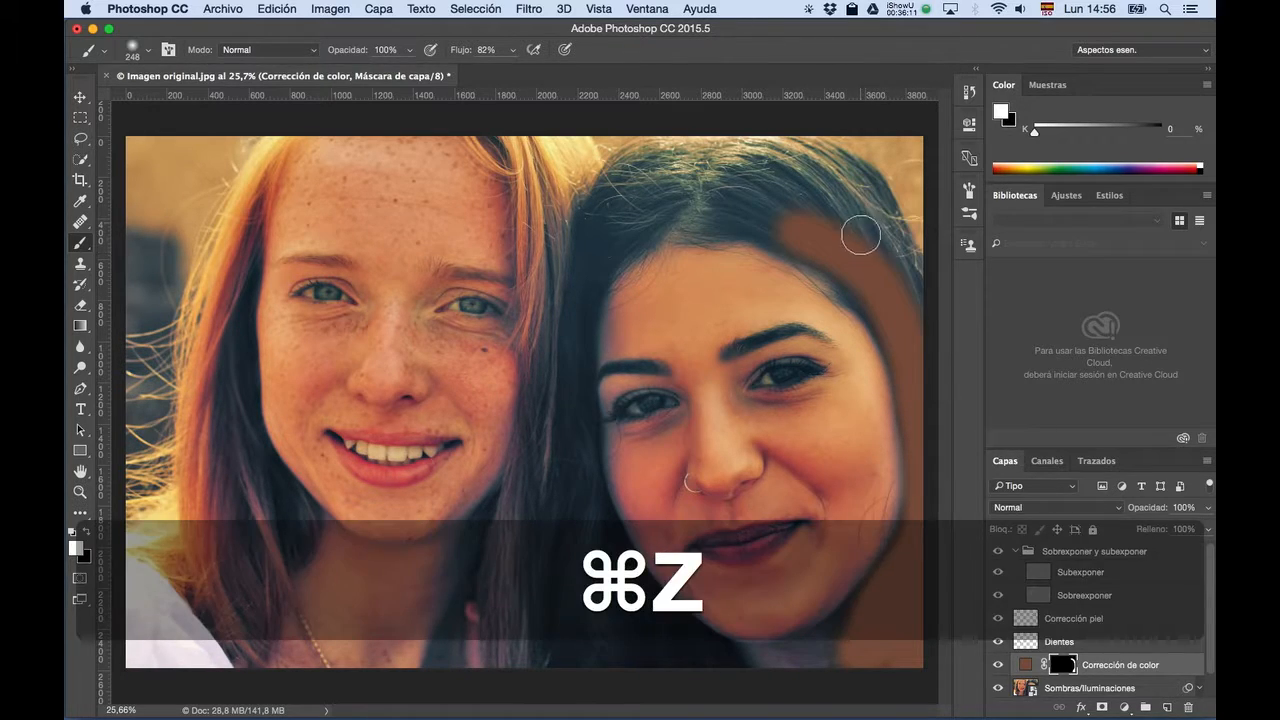
mouse_move(892, 249)
left_mouse_down()
mouse_move(829, 190)
mouse_move(842, 242)
mouse_move(695, 214)
mouse_move(656, 221)
mouse_move(610, 259)
mouse_move(630, 225)
mouse_move(669, 212)
mouse_move(614, 199)
mouse_move(653, 176)
mouse_move(642, 185)
mouse_move(827, 177)
mouse_move(875, 205)
mouse_move(618, 180)
mouse_move(783, 161)
mouse_move(829, 191)
left_mouse_up()
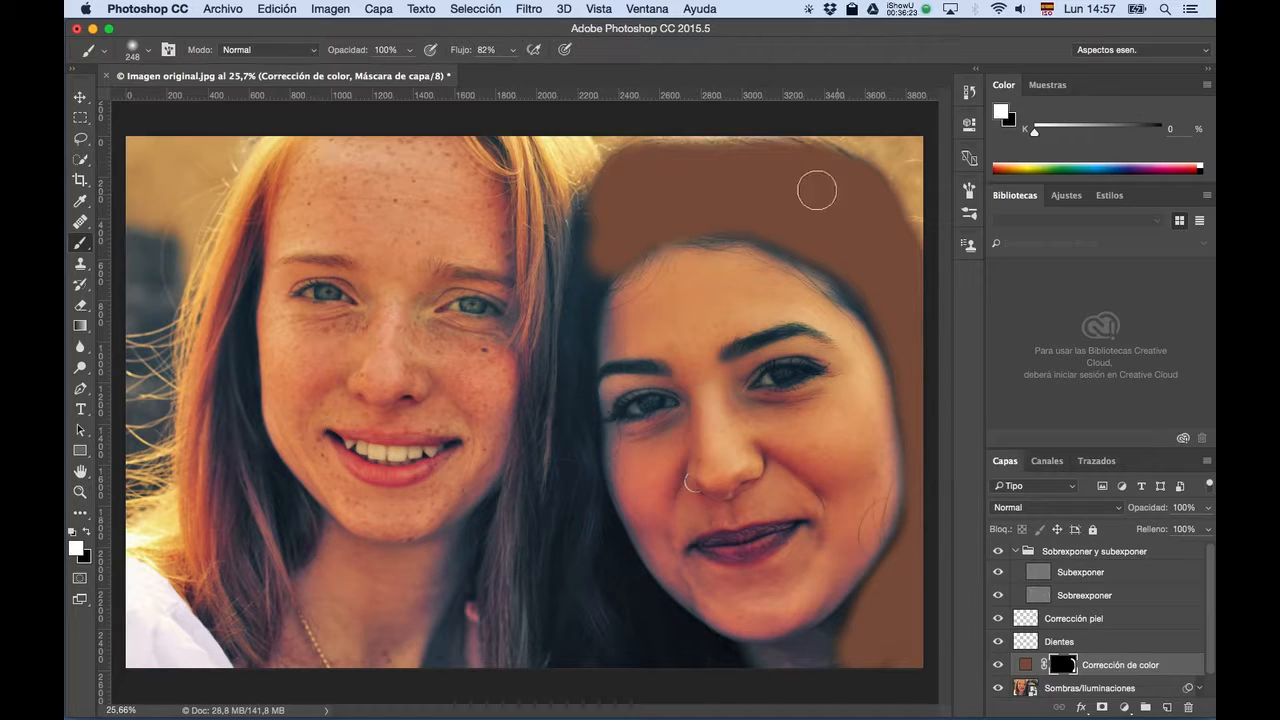
mouse_move(551, 300)
left_mouse_down()
mouse_move(585, 271)
mouse_move(577, 332)
mouse_move(589, 230)
mouse_move(586, 495)
mouse_move(629, 597)
mouse_move(620, 591)
mouse_move(624, 579)
mouse_move(676, 644)
mouse_move(727, 670)
mouse_move(639, 598)
mouse_move(603, 530)
mouse_move(585, 449)
left_mouse_up()
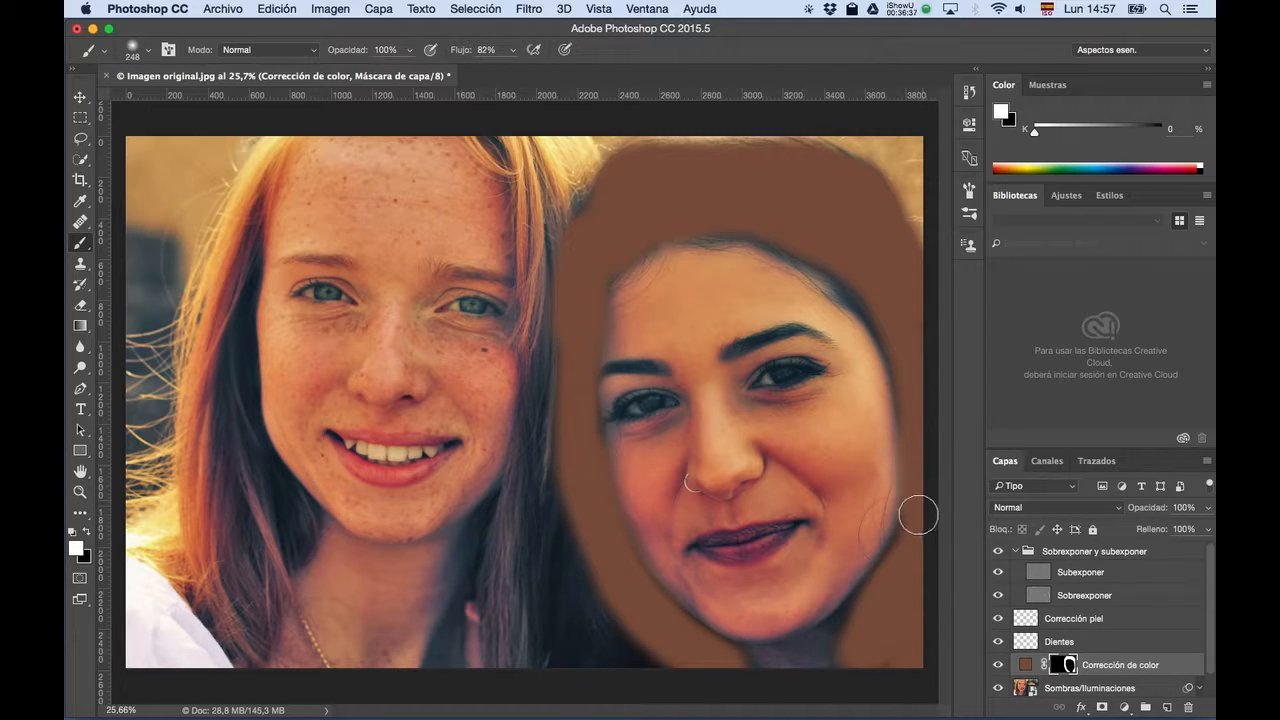
mouse_move(829, 265)
left_mouse_down()
mouse_move(895, 344)
mouse_move(914, 398)
left_mouse_up()
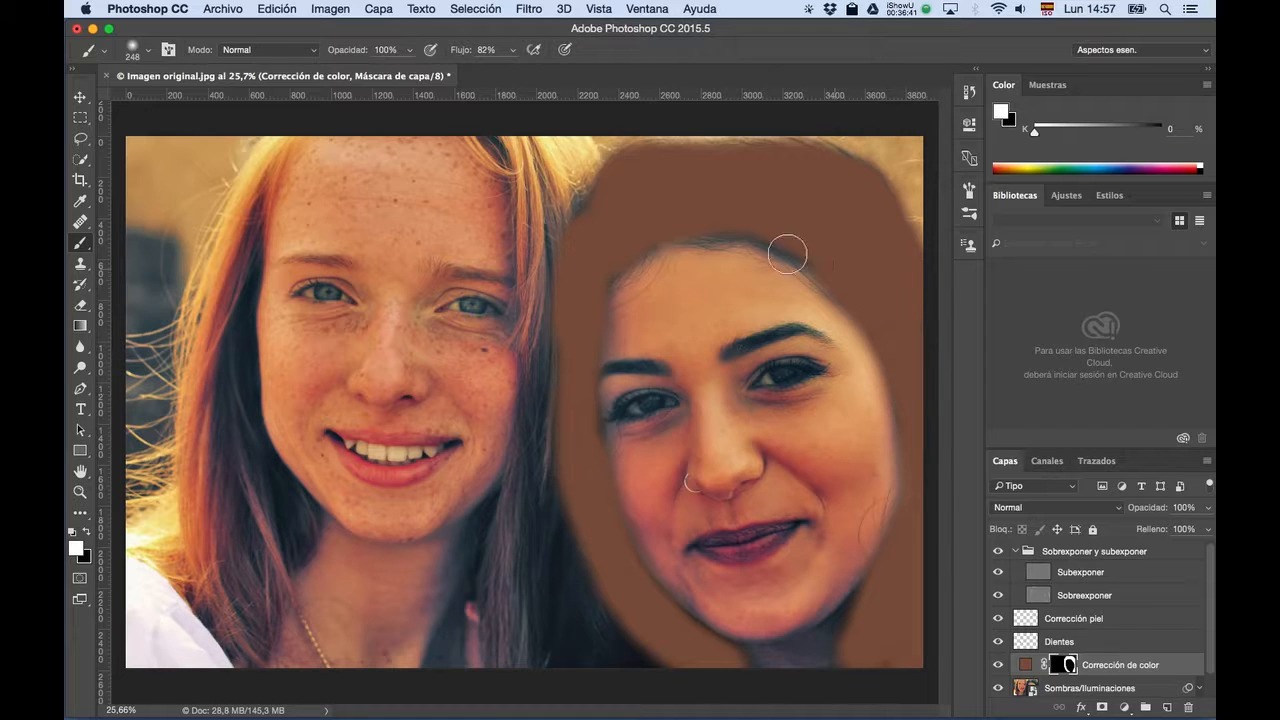
mouse_move(697, 228)
left_mouse_down()
mouse_move(774, 229)
mouse_move(809, 246)
mouse_move(651, 231)
mouse_move(595, 300)
left_mouse_up()
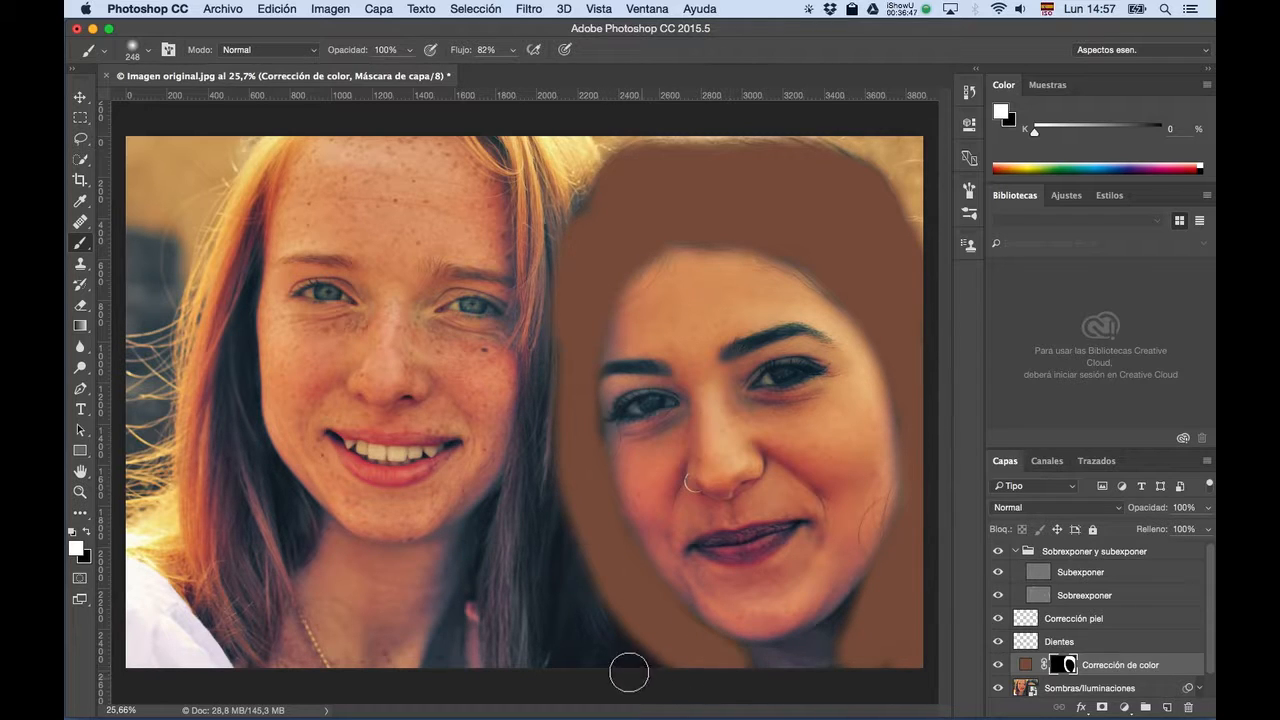
mouse_move(649, 663)
left_mouse_down()
mouse_move(620, 648)
mouse_move(579, 530)
mouse_move(587, 666)
left_mouse_up()
left_click_drag(577, 287, 551, 653)
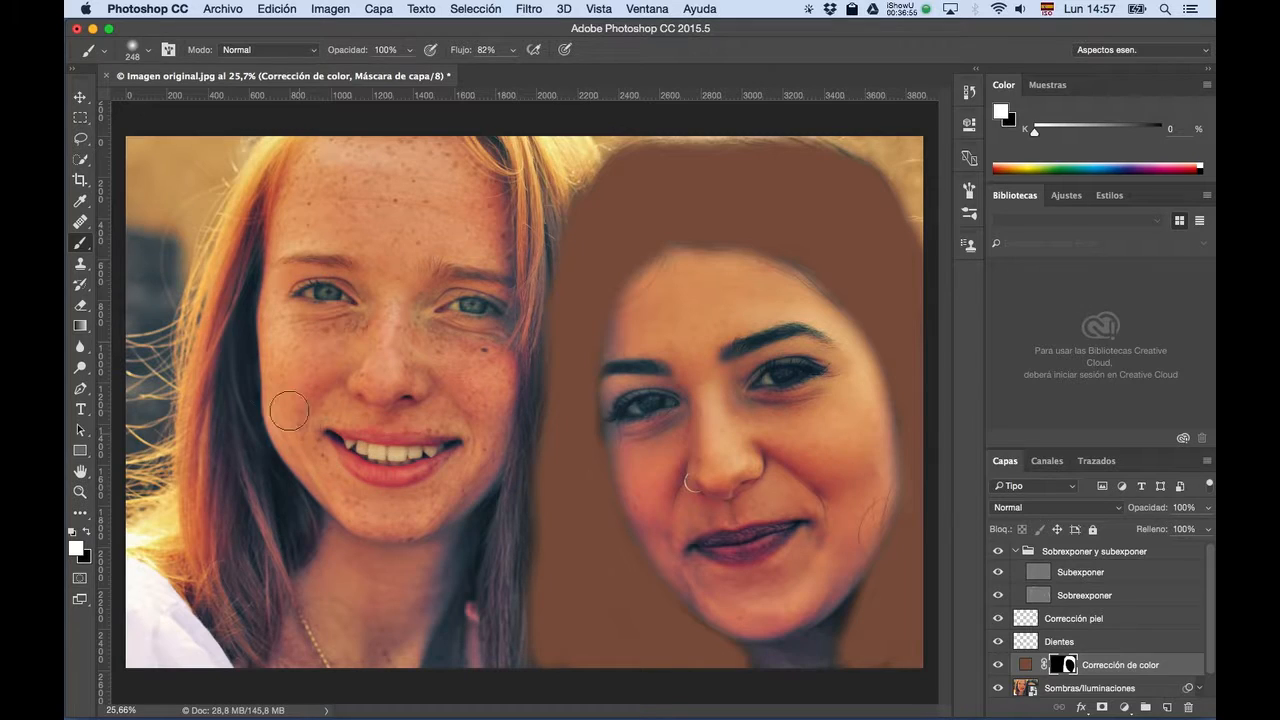
Paint the mask white over the red-haired woman's darker locks on both sides of her face and the remaining gaps around the dark hair.
mouse_move(246, 262)
left_mouse_down()
mouse_move(251, 440)
mouse_move(330, 530)
left_mouse_up()
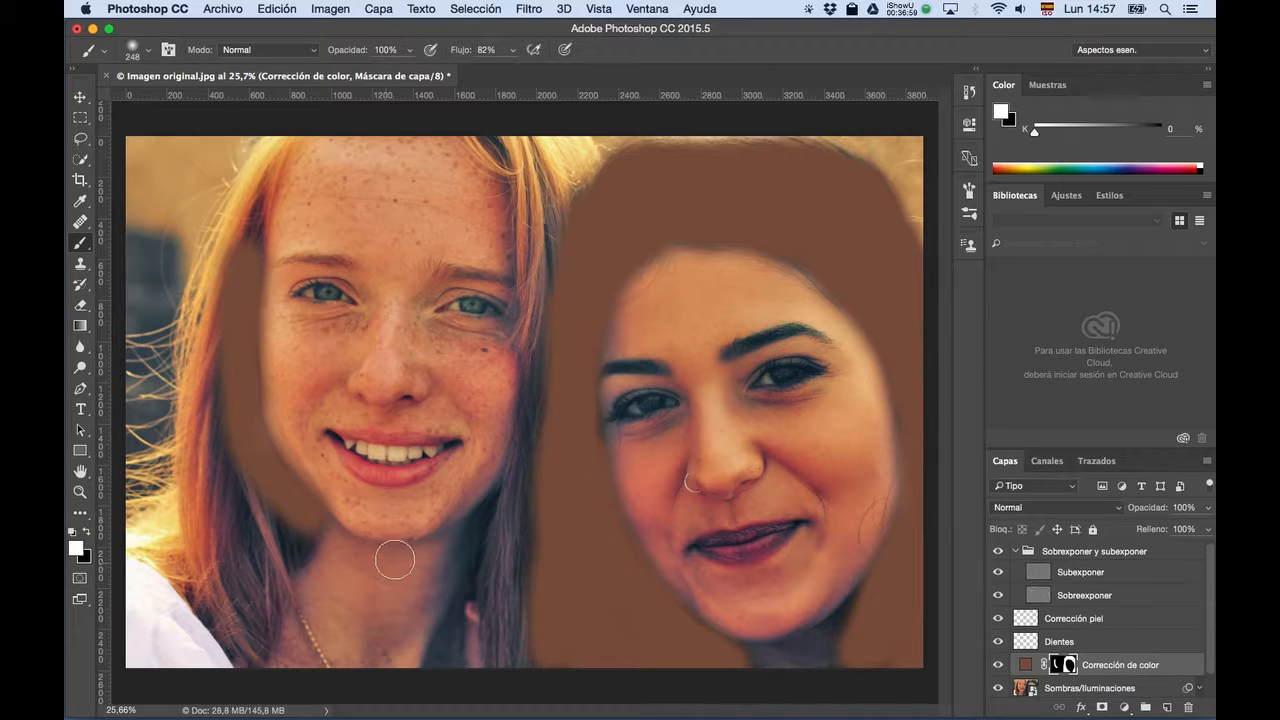
left_click_drag(508, 508, 480, 544)
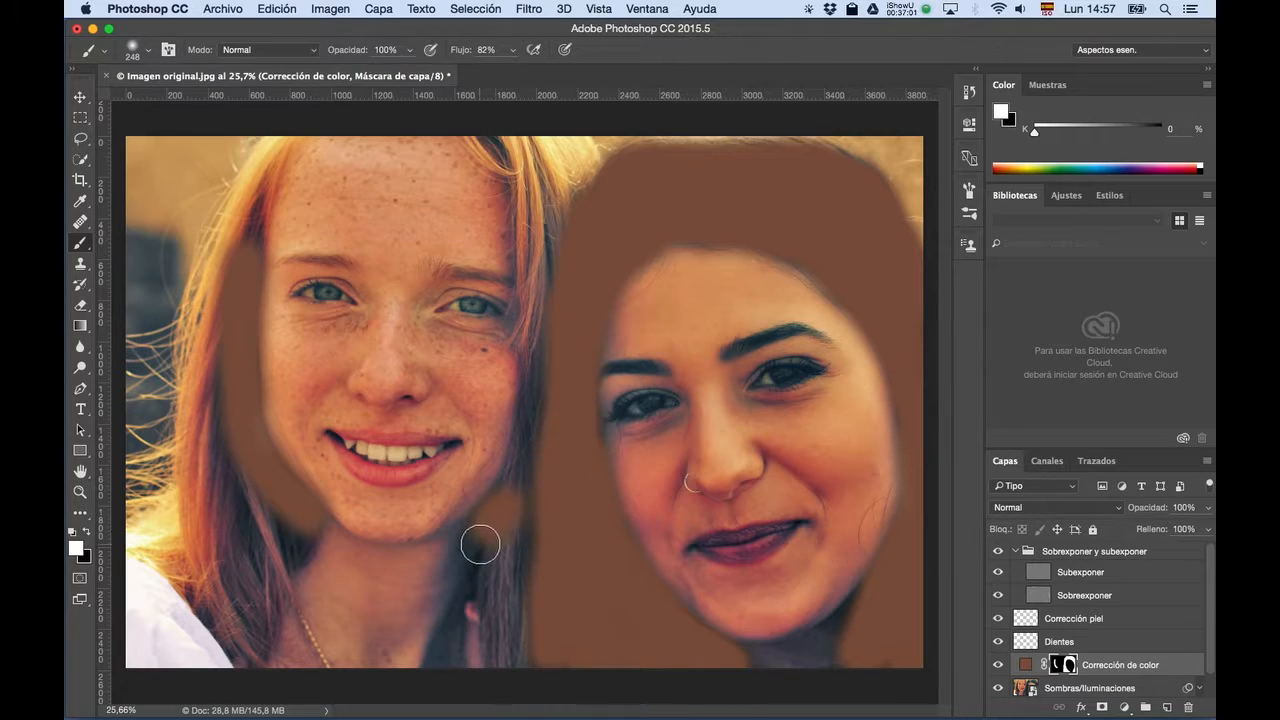
right_click(481, 544)
key("Escape")
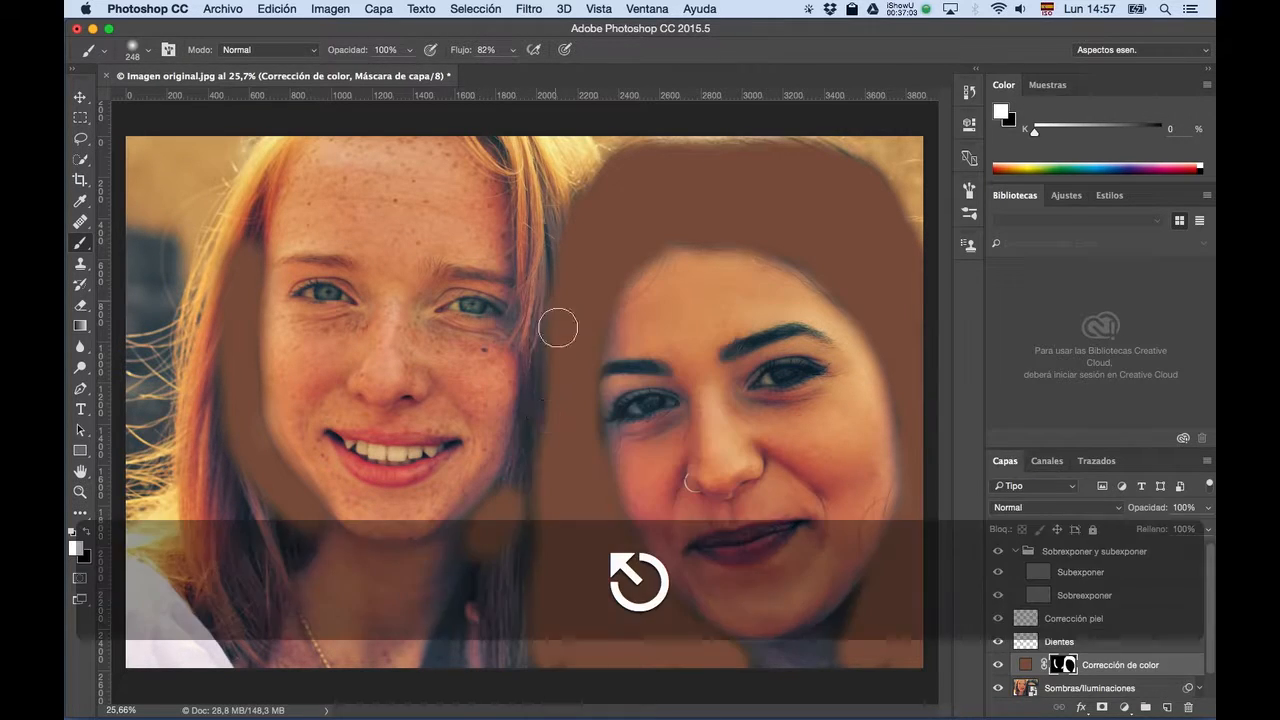
mouse_move(528, 504)
left_mouse_down()
mouse_move(495, 646)
mouse_move(503, 557)
mouse_move(446, 661)
mouse_move(488, 531)
mouse_move(455, 542)
mouse_move(446, 595)
mouse_move(508, 531)
mouse_move(523, 481)
mouse_move(558, 272)
mouse_move(548, 313)
mouse_move(537, 307)
mouse_move(526, 330)
mouse_move(564, 222)
left_mouse_up()
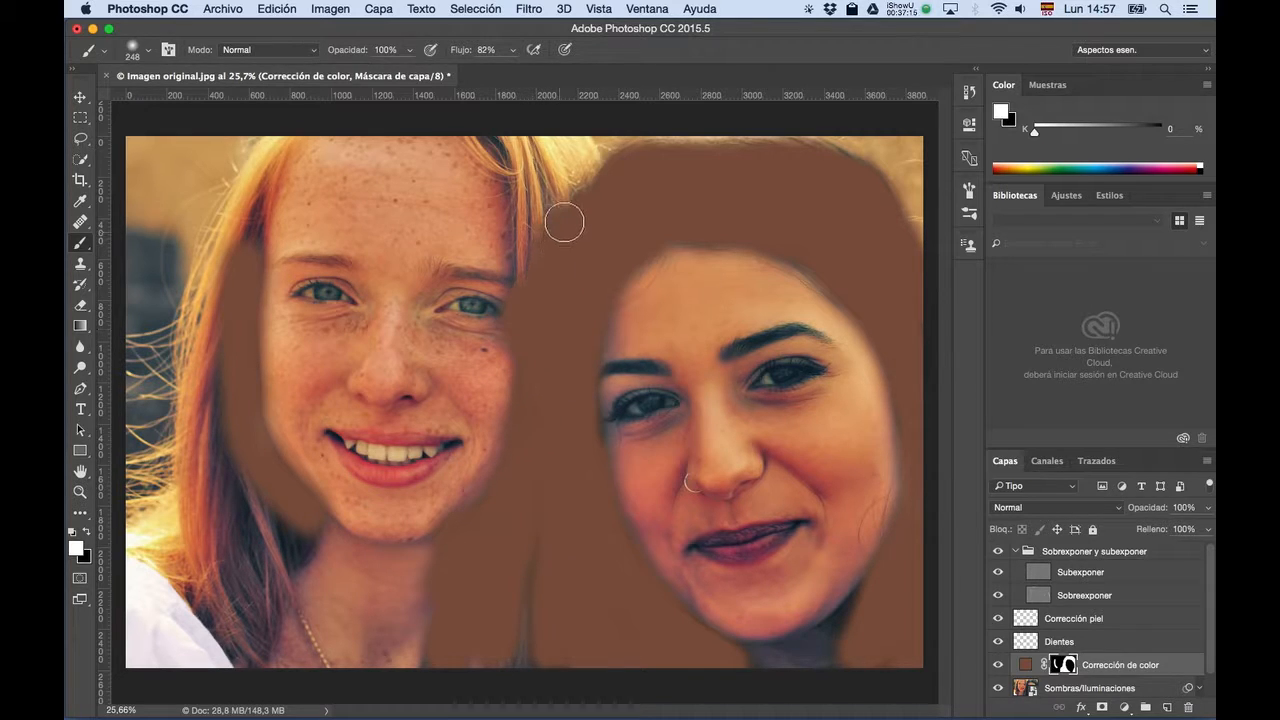
mouse_move(252, 512)
left_mouse_down()
mouse_move(303, 527)
mouse_move(266, 570)
mouse_move(227, 400)
mouse_move(248, 283)
mouse_move(246, 525)
mouse_move(276, 640)
mouse_move(305, 562)
mouse_move(297, 616)
left_mouse_up()
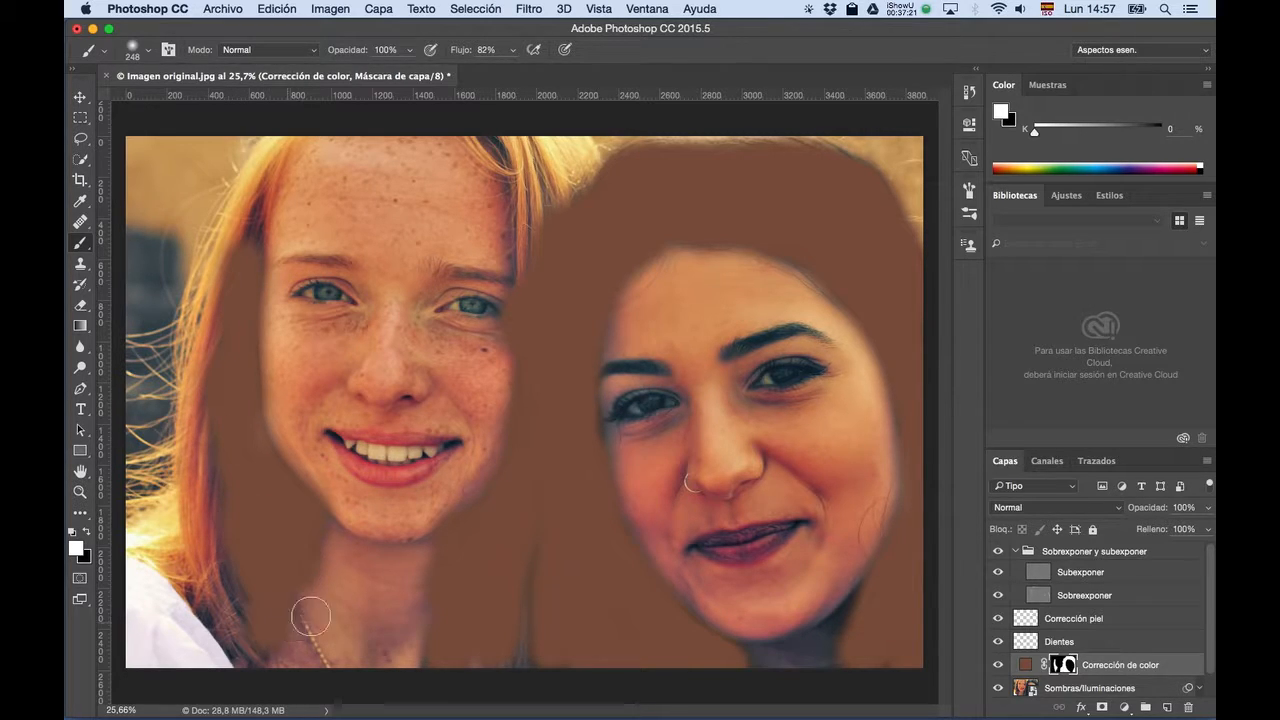
mouse_move(448, 638)
left_mouse_down()
mouse_move(501, 637)
mouse_move(523, 605)
mouse_move(533, 656)
mouse_move(475, 659)
mouse_move(597, 661)
left_mouse_up()
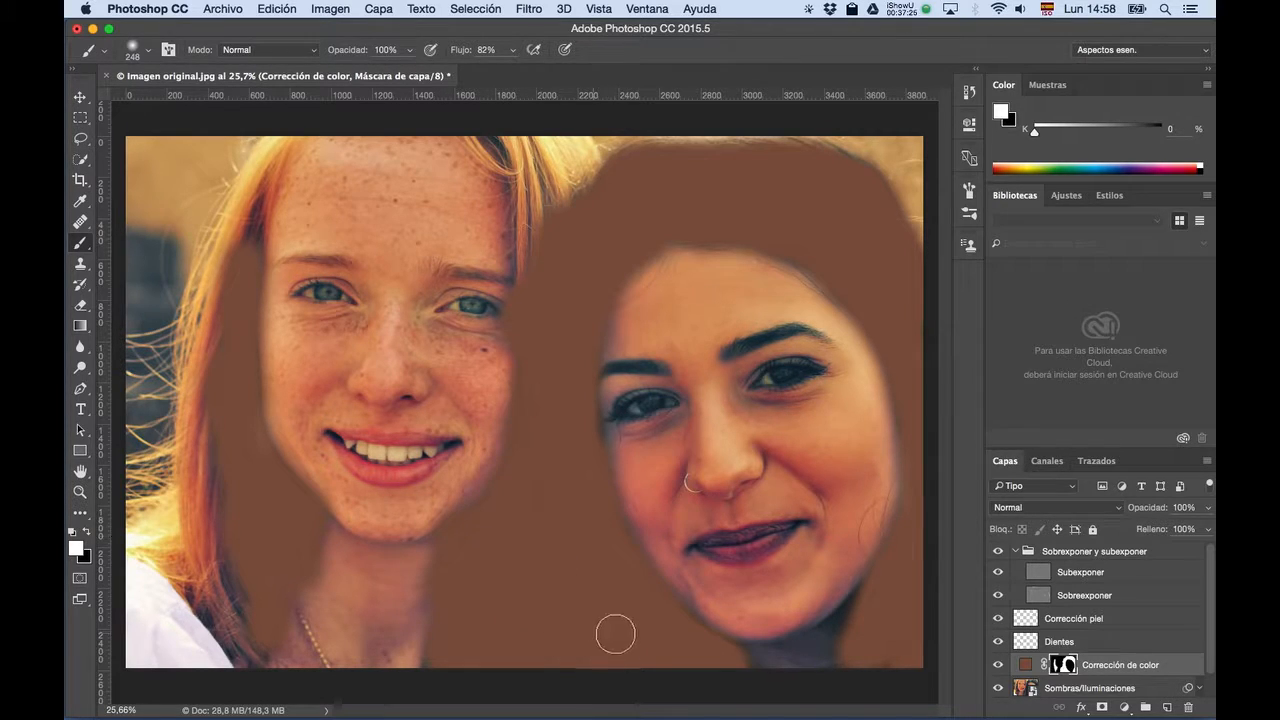
mouse_move(762, 660)
left_mouse_down()
mouse_move(806, 651)
mouse_move(869, 600)
mouse_move(842, 640)
left_mouse_up()
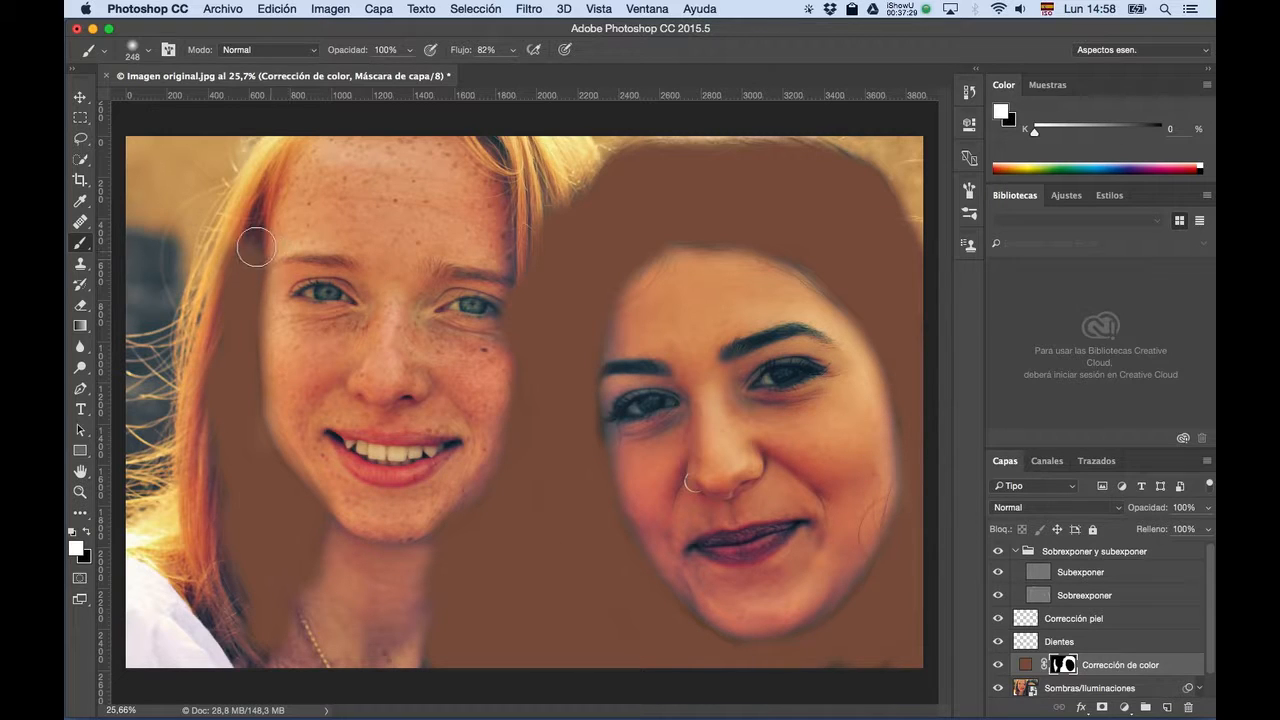
mouse_move(243, 238)
left_mouse_down()
mouse_move(227, 355)
mouse_move(237, 585)
mouse_move(271, 645)
left_mouse_up()
mouse_move(566, 385)
left_mouse_down()
mouse_move(529, 257)
mouse_move(531, 229)
mouse_move(550, 222)
left_mouse_up()
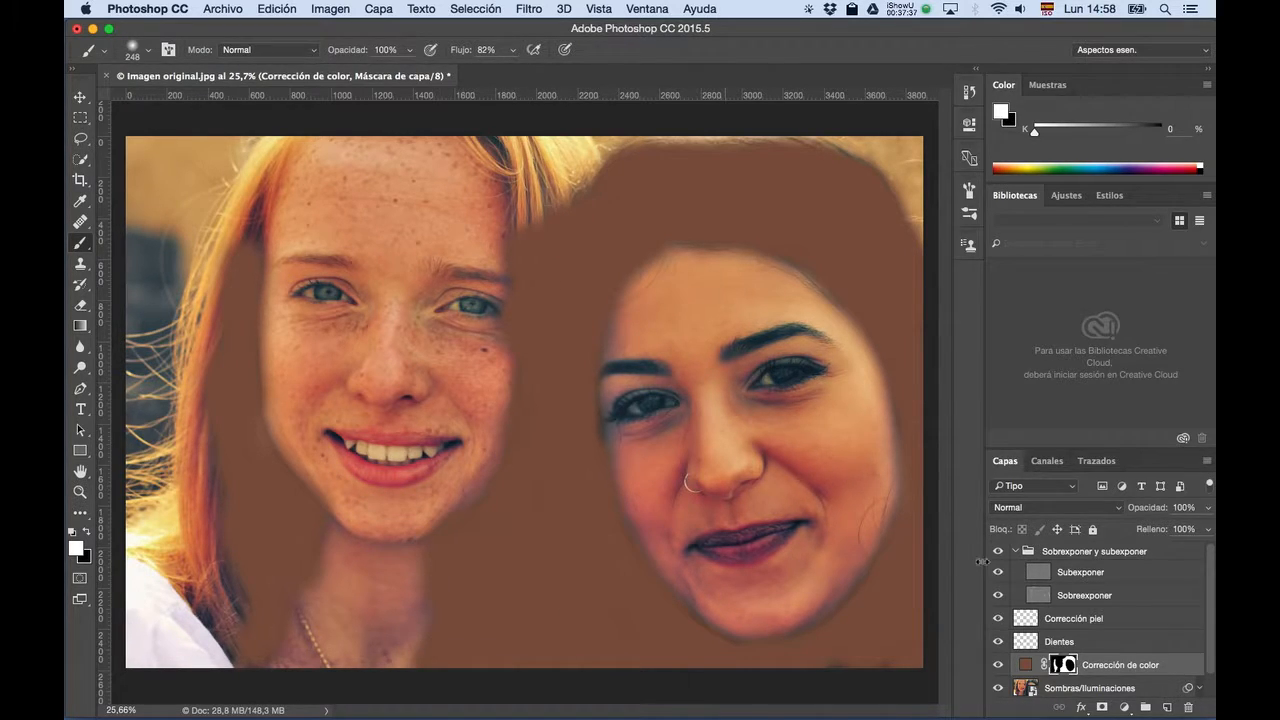
Set the Corrección de color layer's blend mode to Color and its opacity to 30%.
left_click(1026, 664)
left_click(1045, 507)
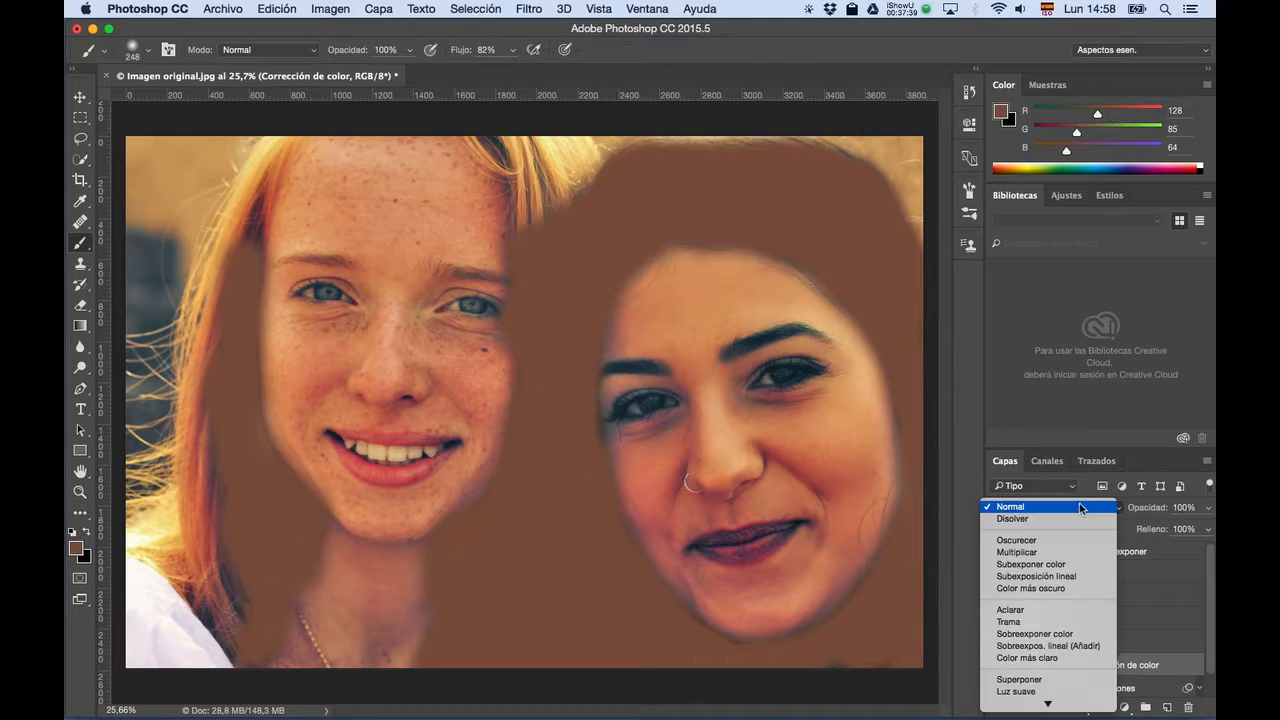
mouse_move(1051, 704)
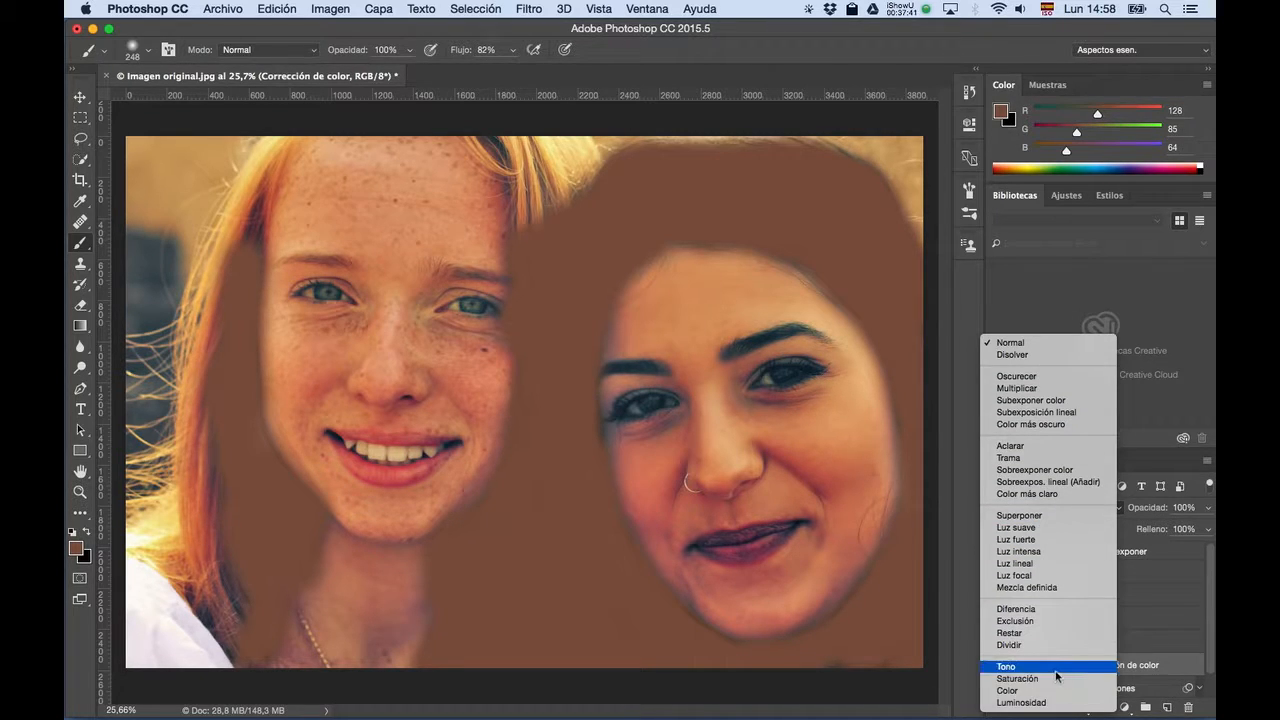
left_click(1050, 691)
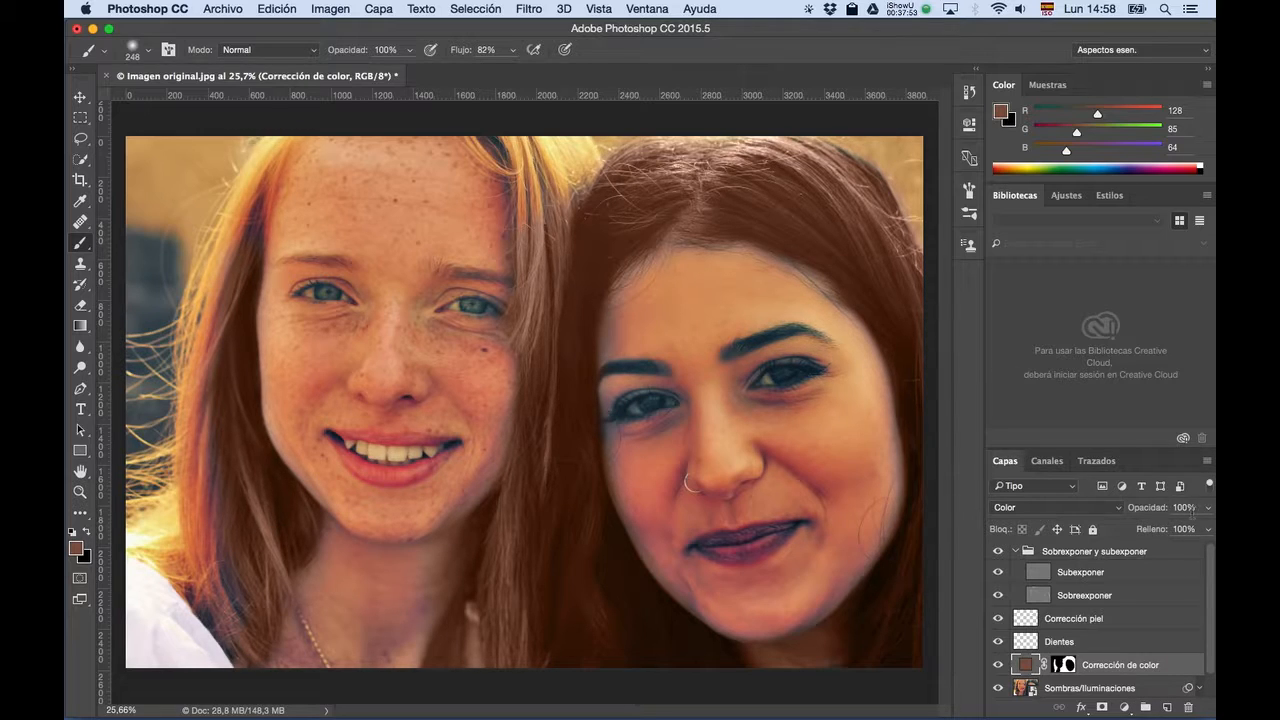
type("30")
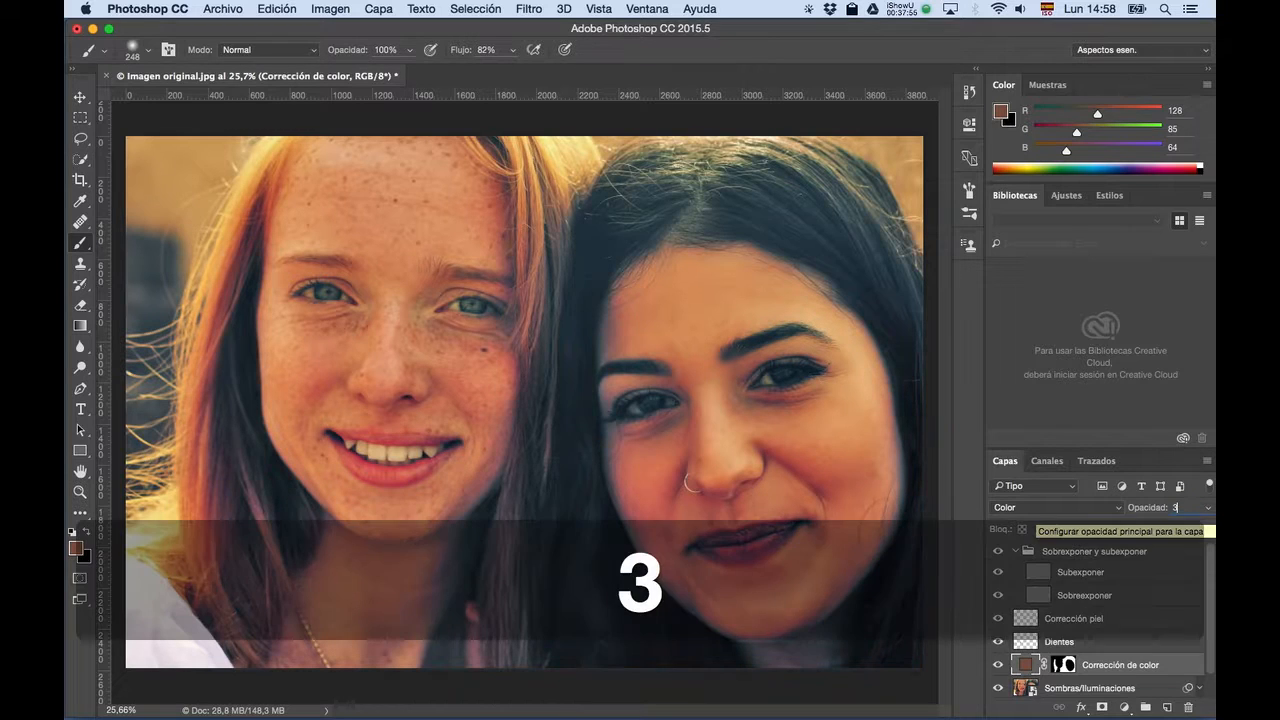
key("Tab")
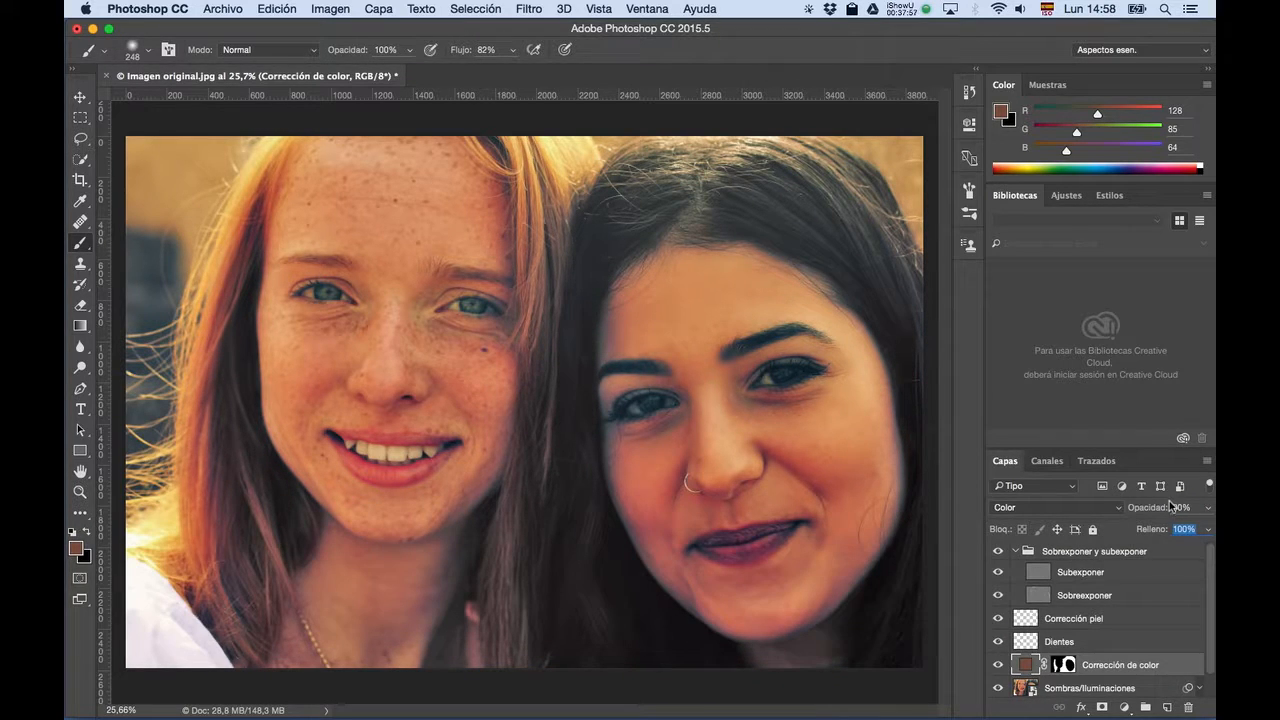
Try a lighter brown fill colour with saturation 56% and brightness 60% on Corrección de color, and undo it.
left_click(1062, 665)
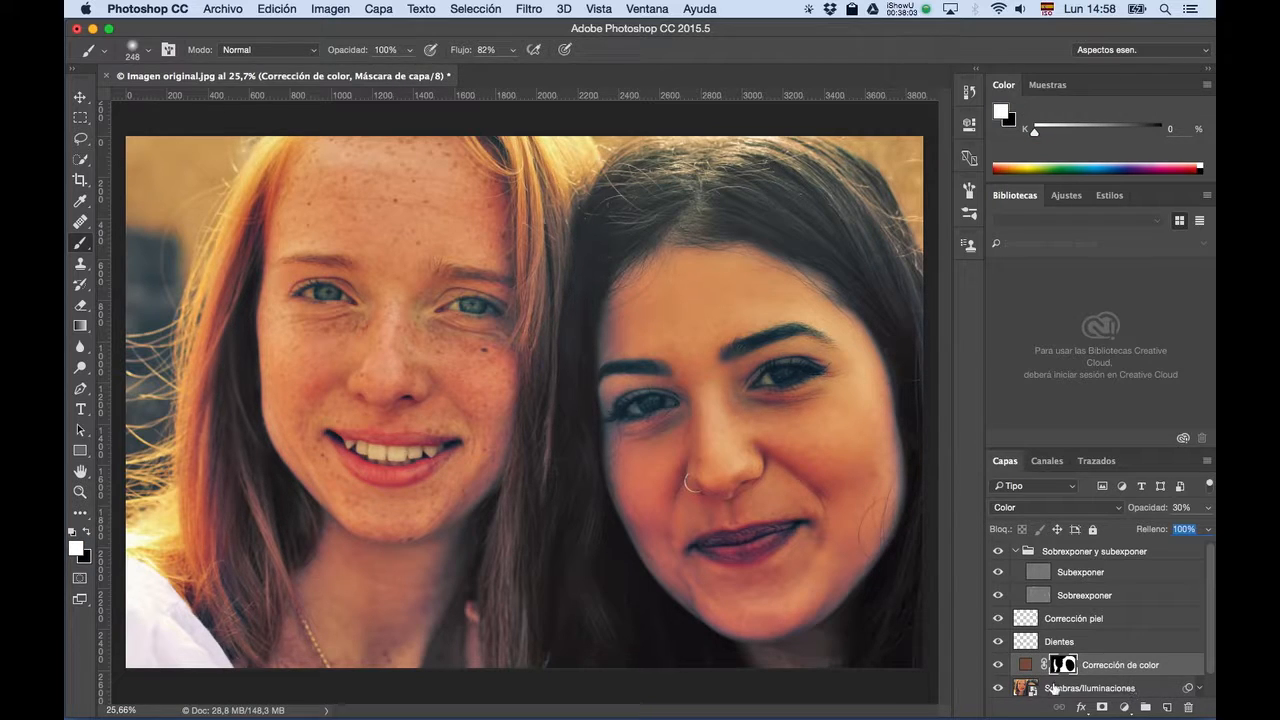
double_click(1026, 667)
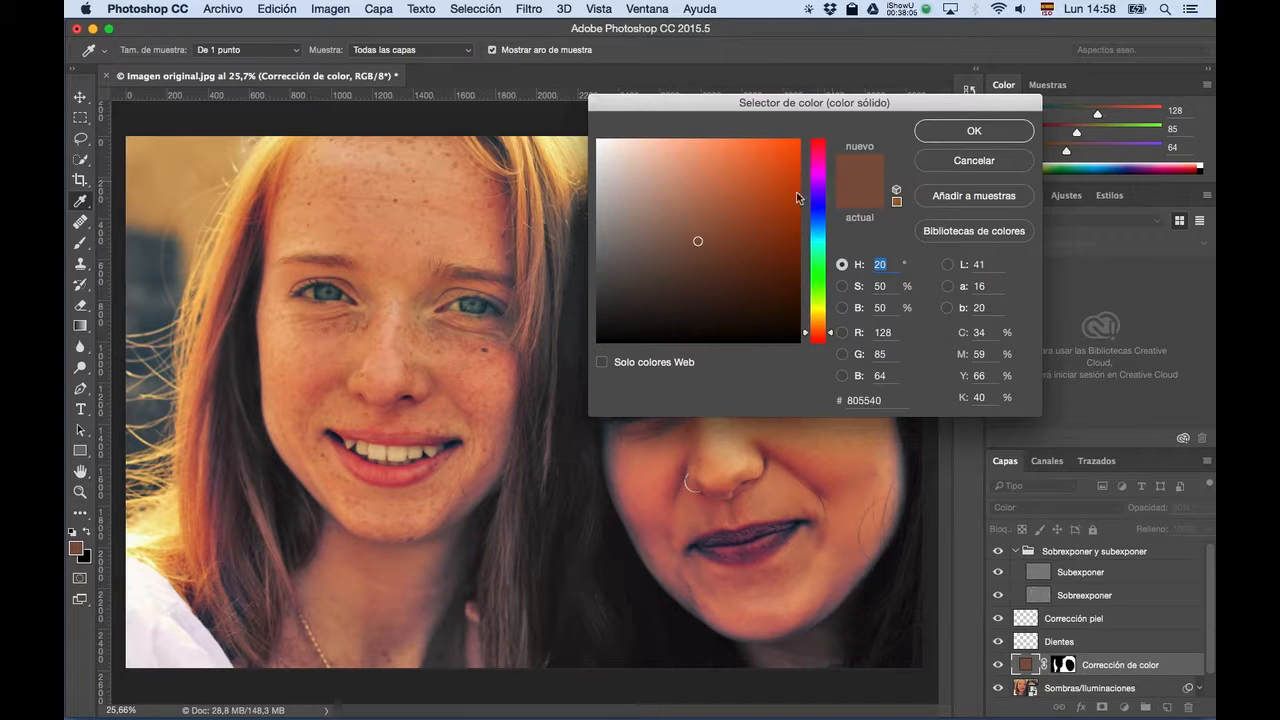
left_click_drag(699, 245, 711, 238)
left_click(711, 220)
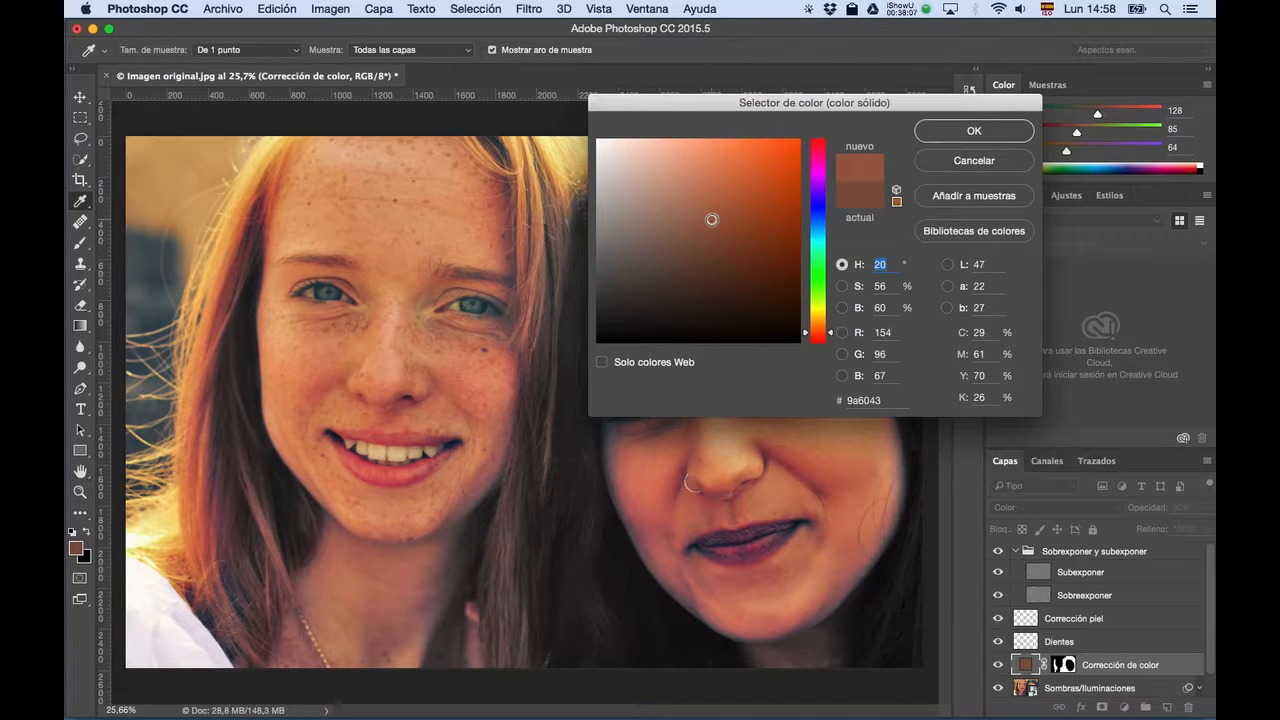
left_click(967, 129)
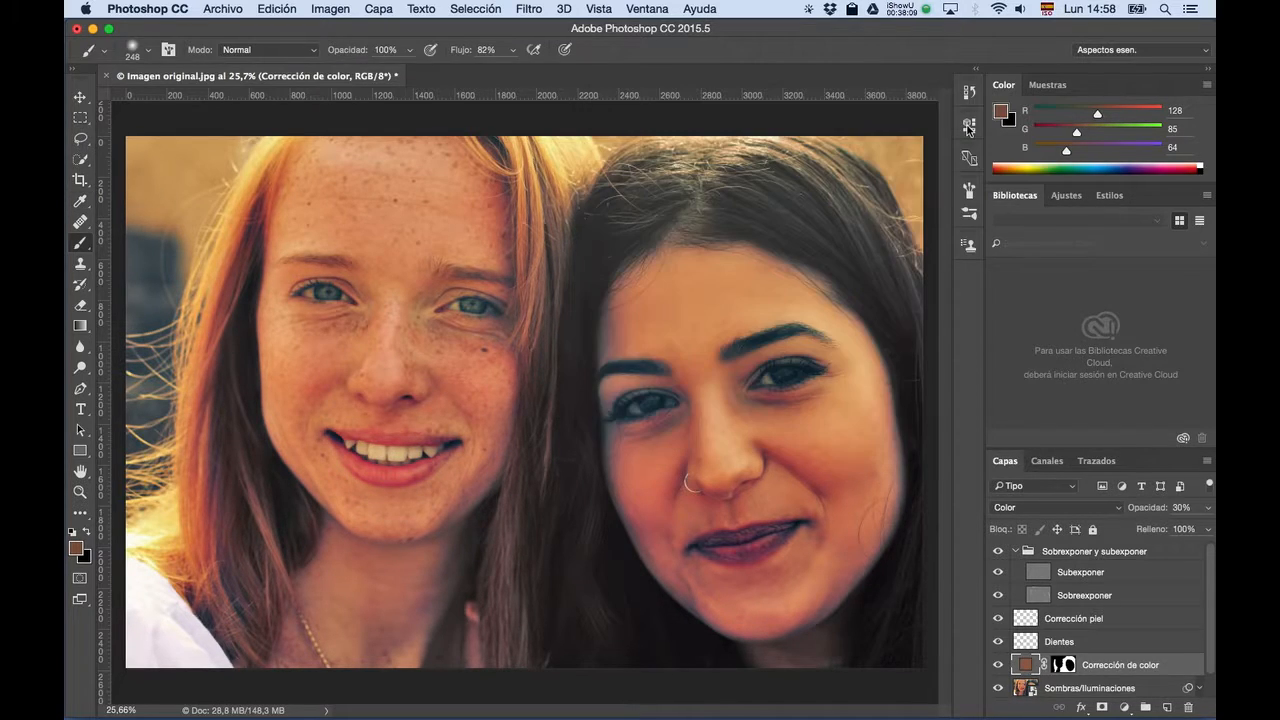
key("super+z")
Feather the Corrección de color mask by about 47.9 px and inspect the mask on its own before returning to the image.
double_click(1064, 664)
left_click_drag(750, 286, 783, 286)
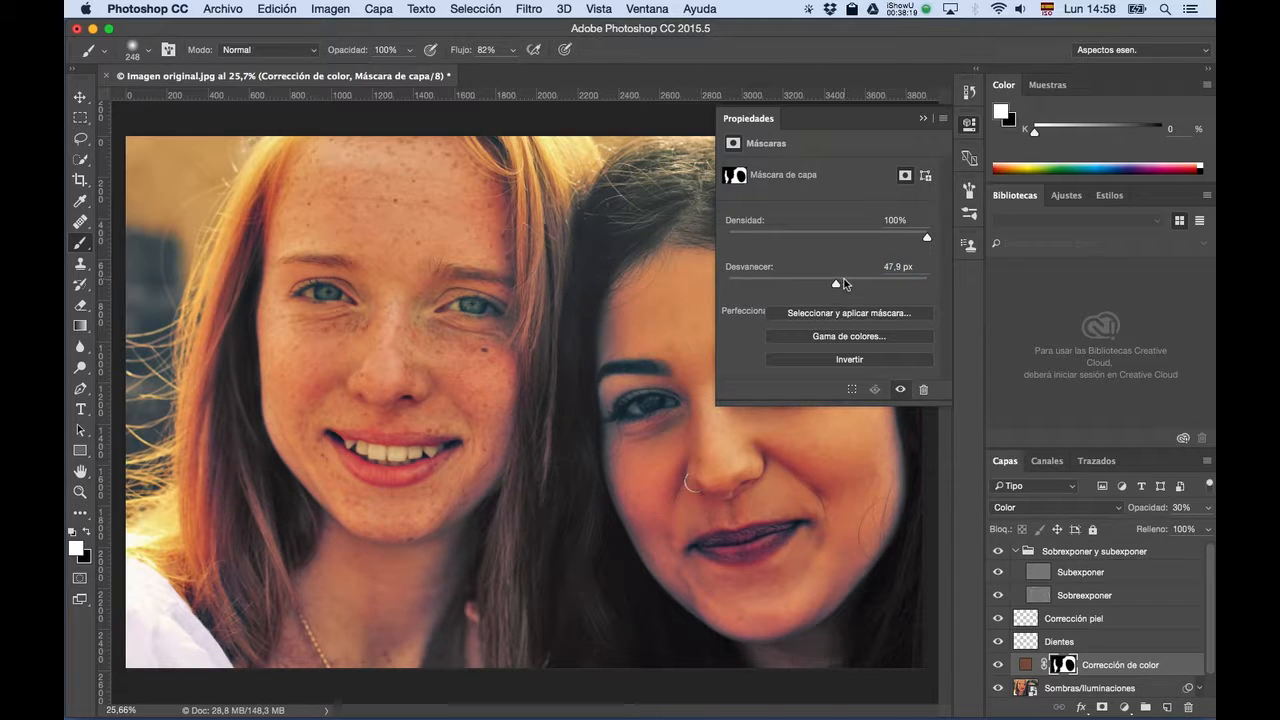
left_click(920, 122)
left_click(1064, 664, "alt")
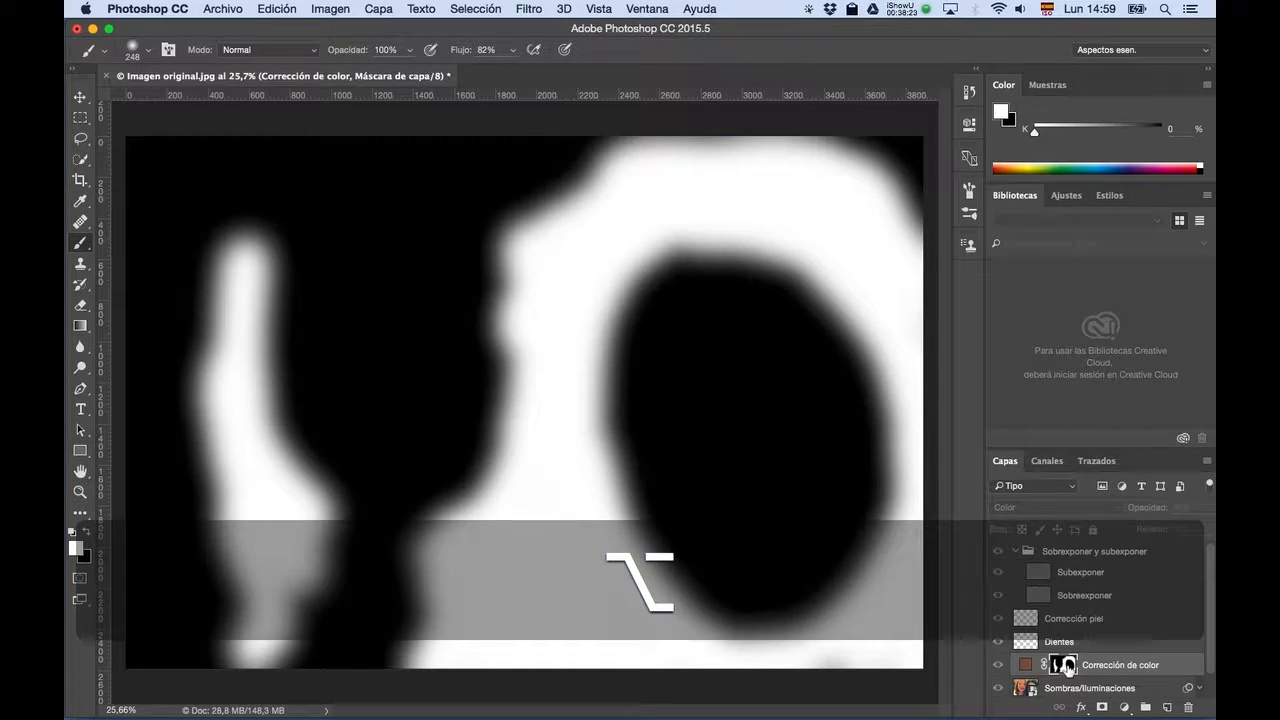
left_click(1065, 665, "alt")
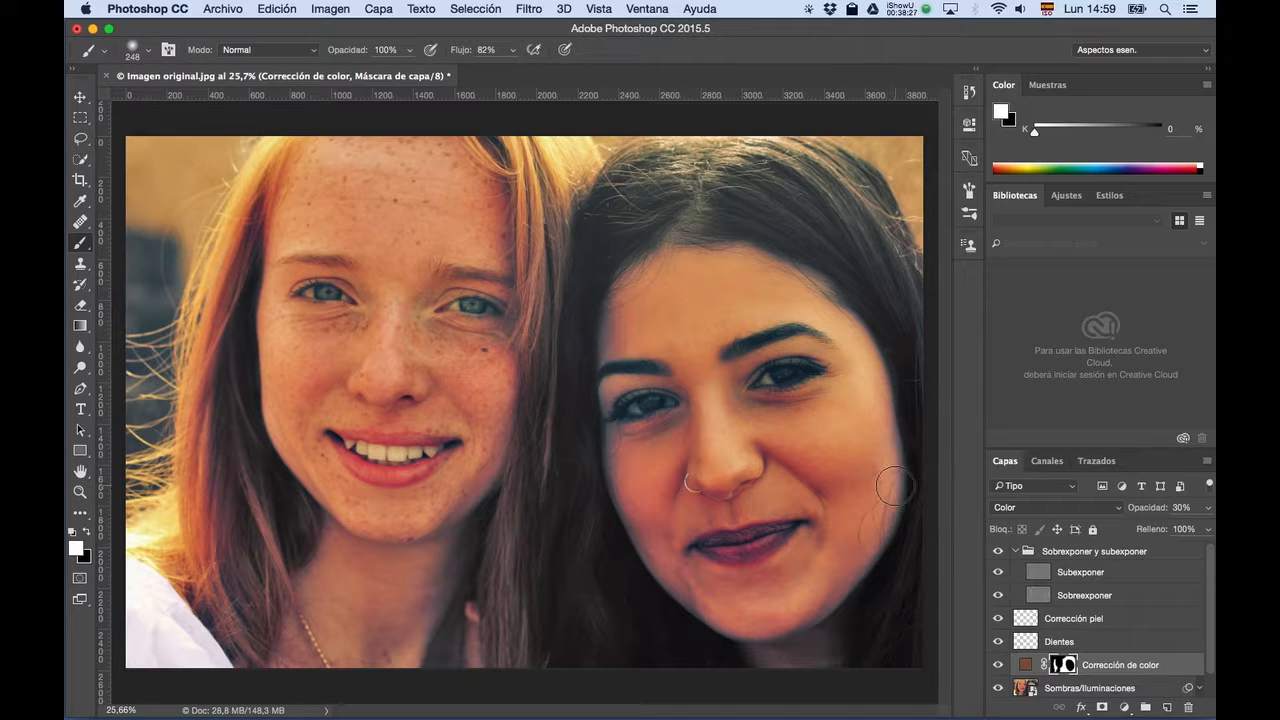
key("x")
key("x")
left_click(900, 7)
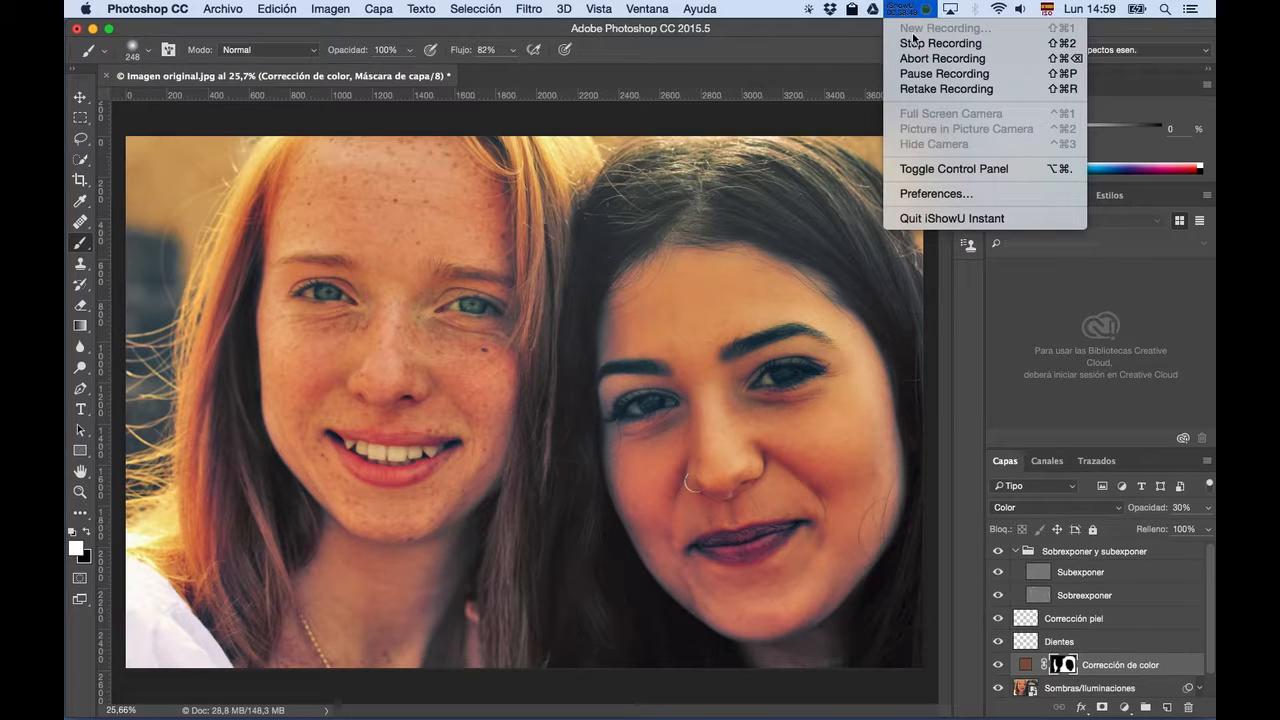